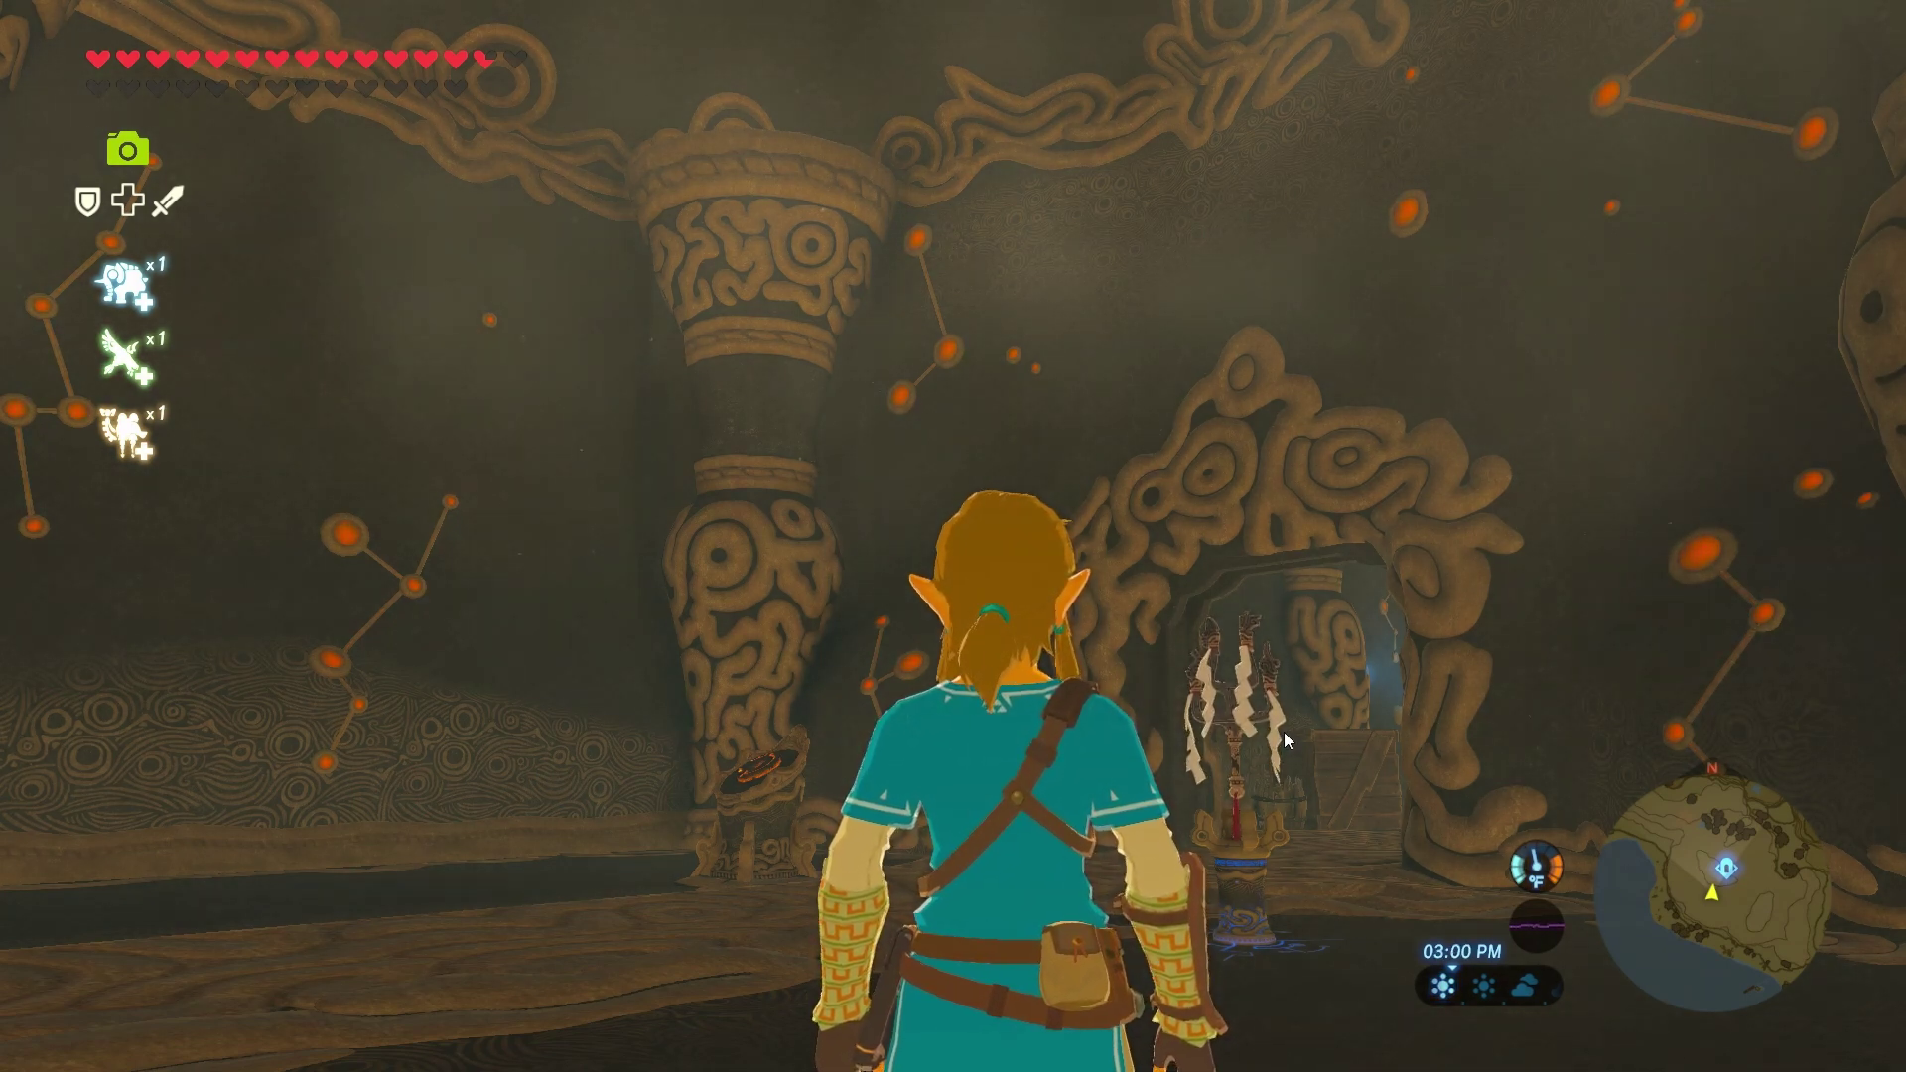
pyautogui.press('Left')
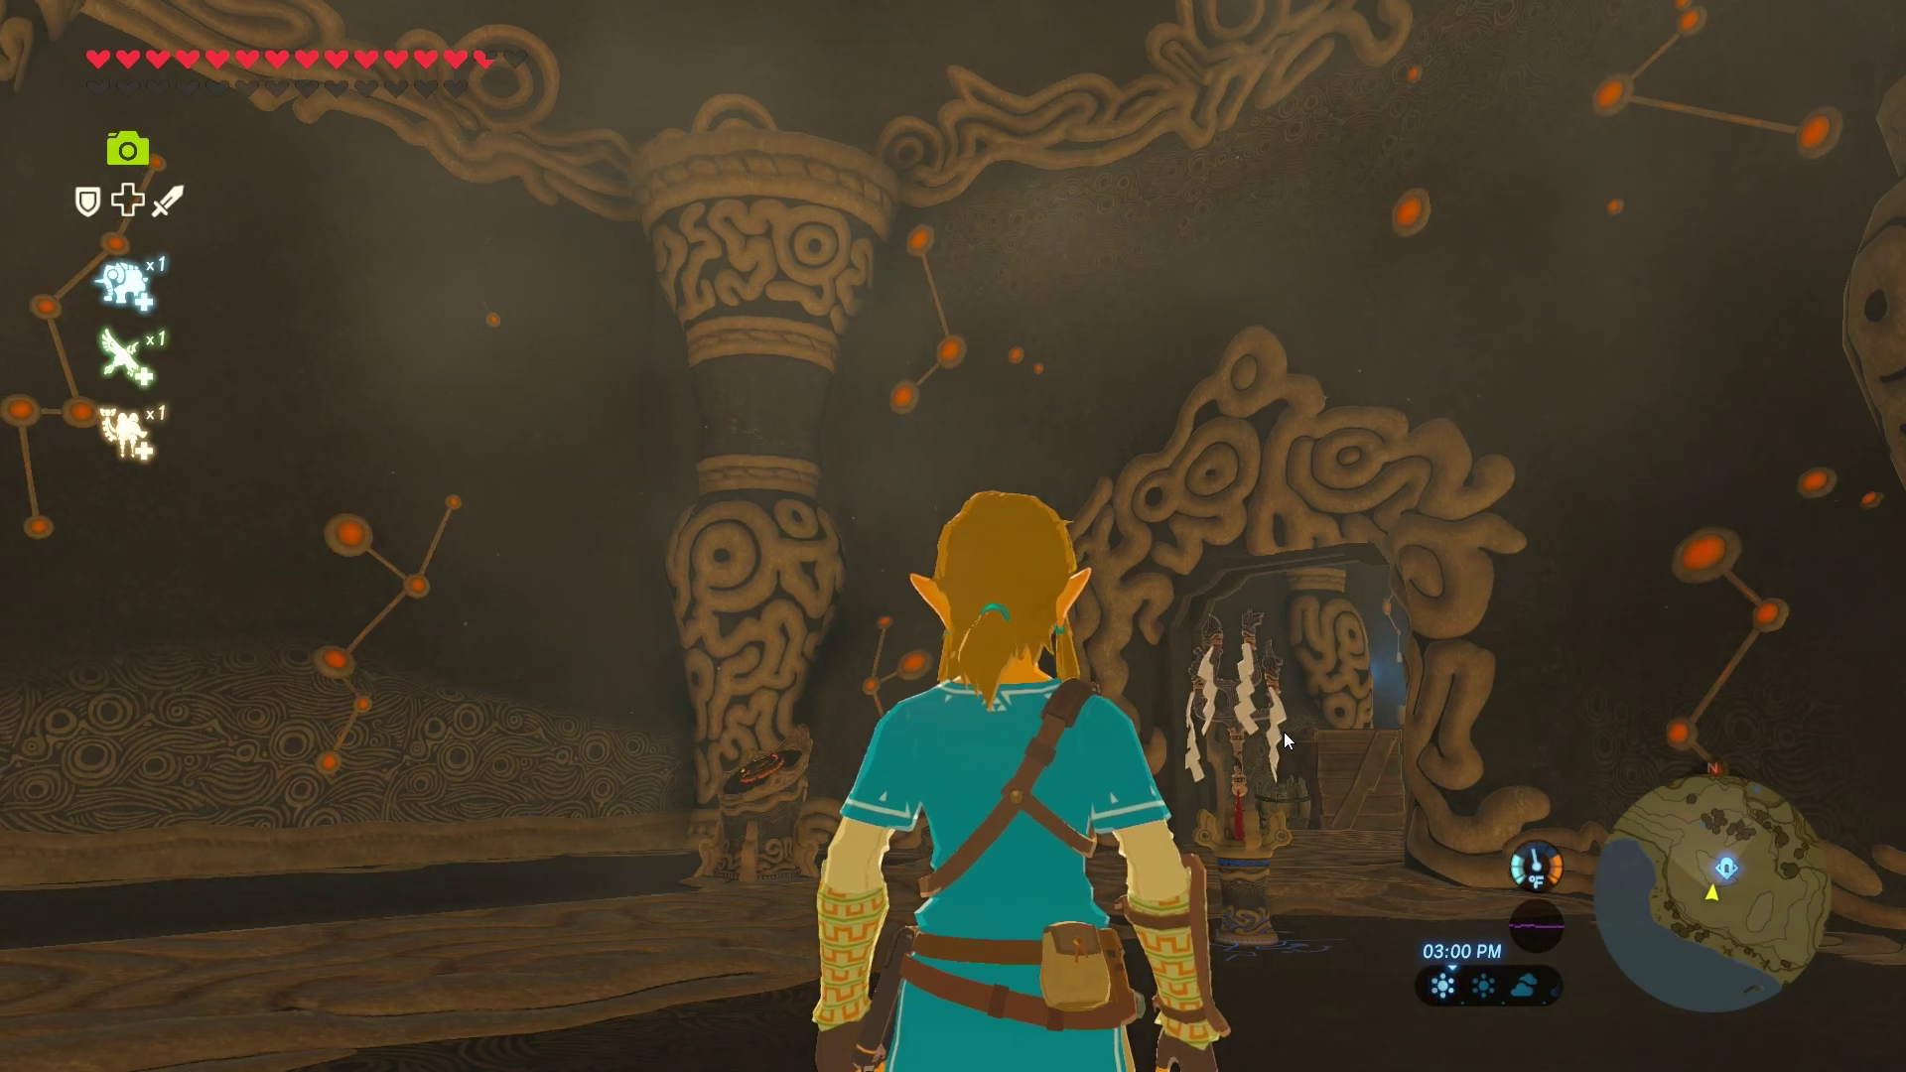
pyautogui.press('Left')
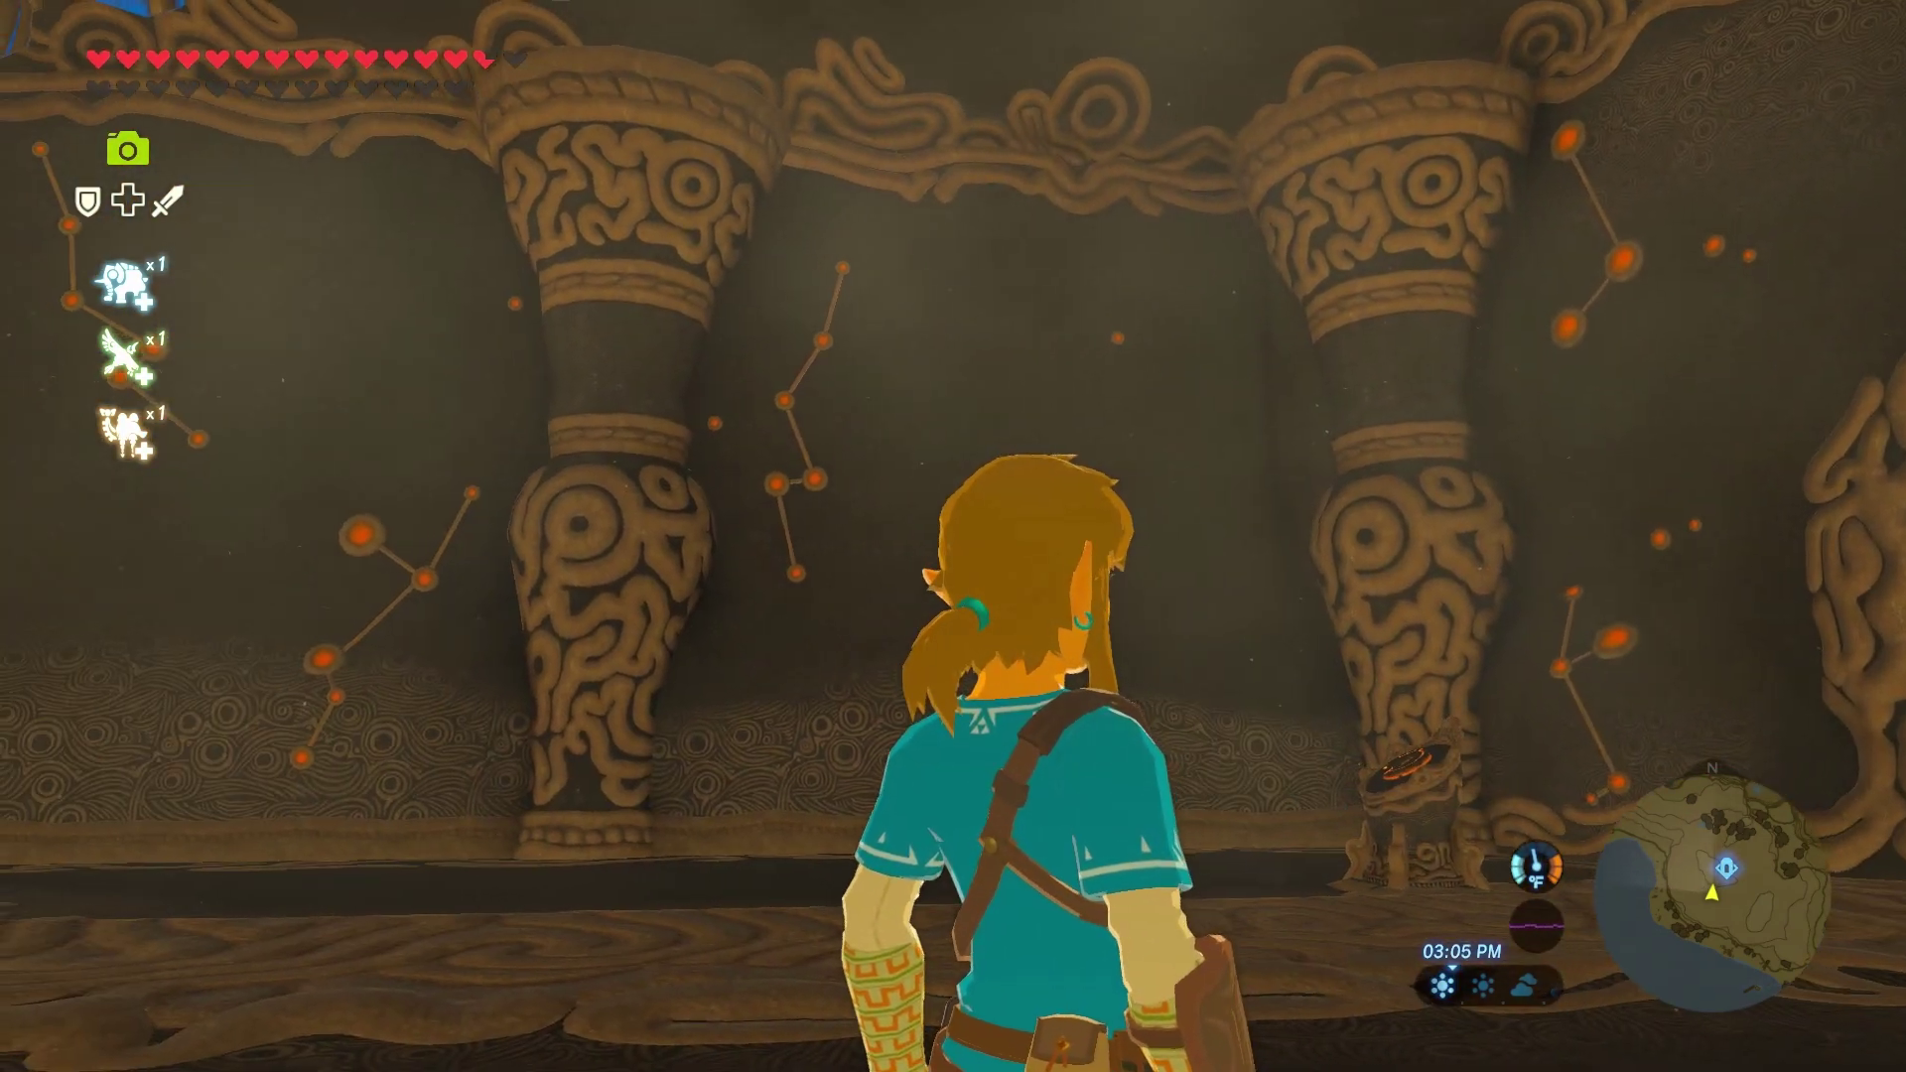
pyautogui.press('Left')
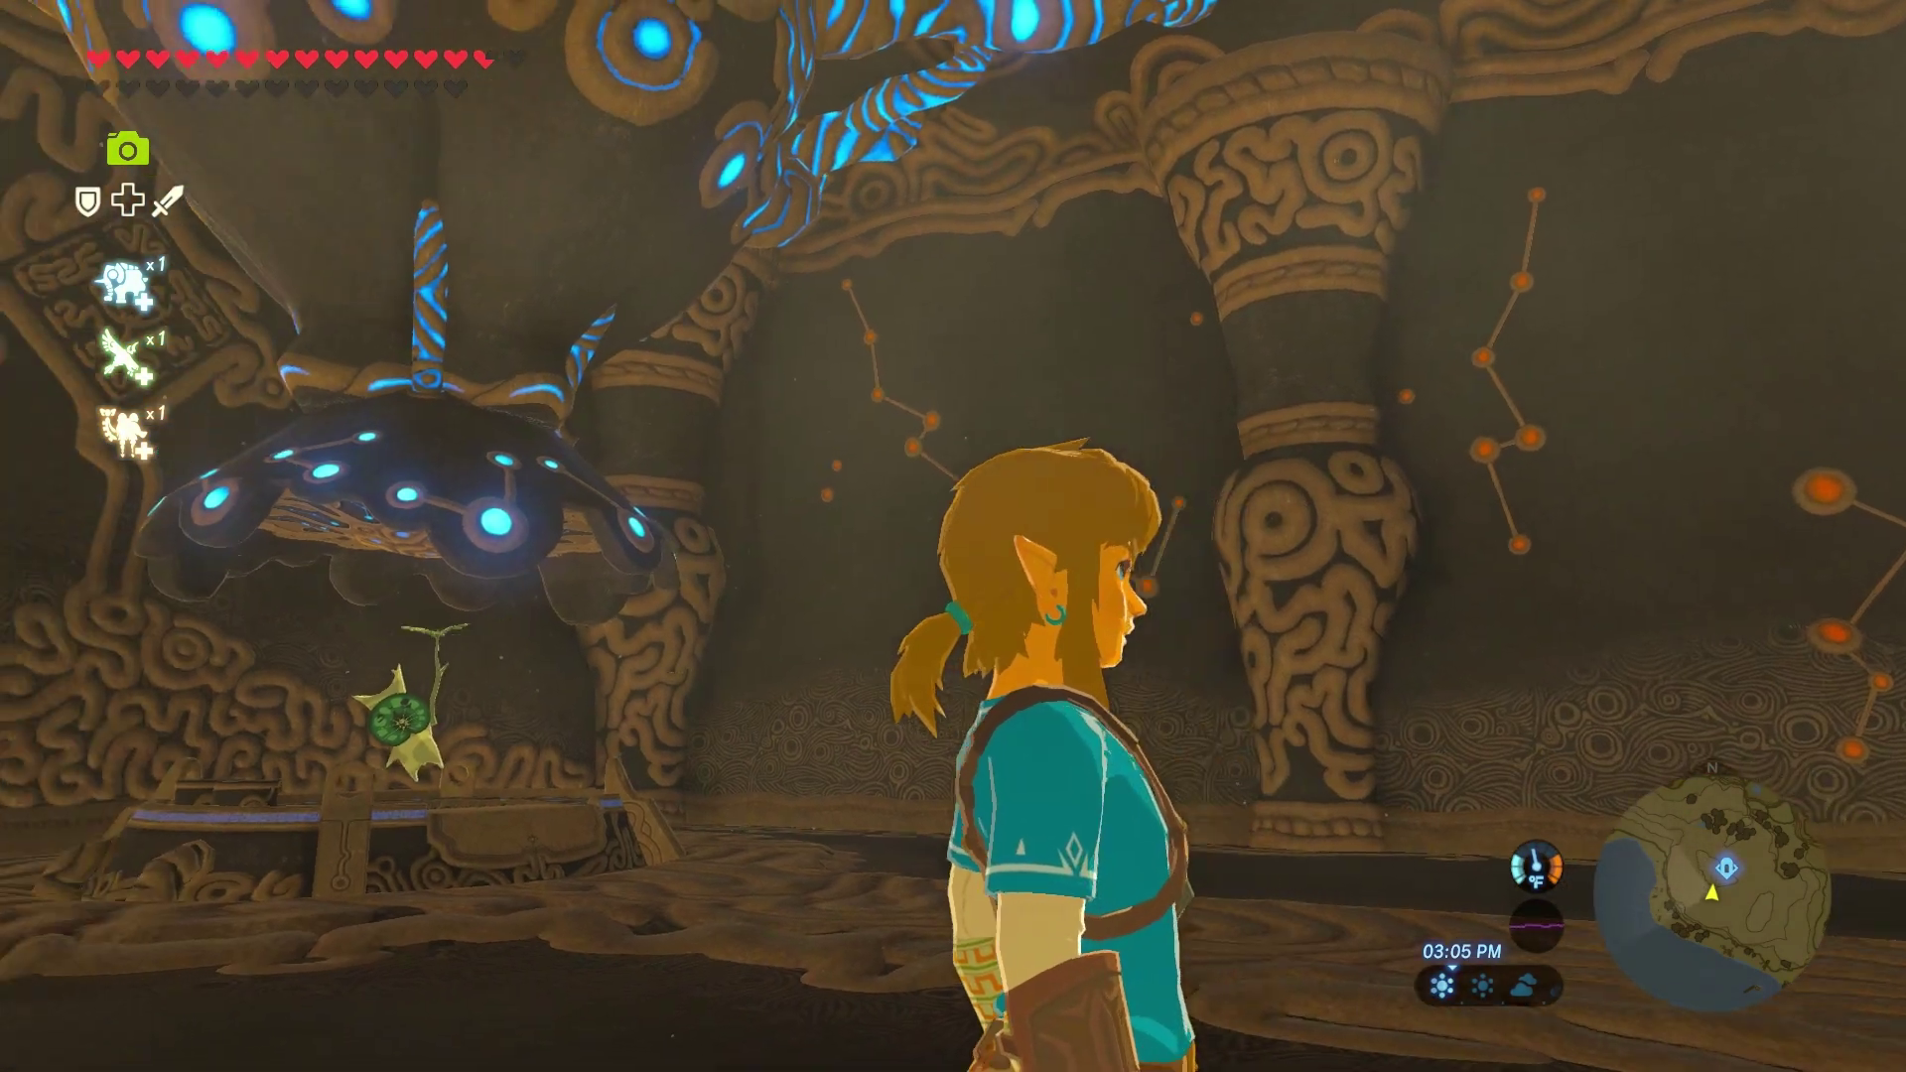
pyautogui.press('Right')
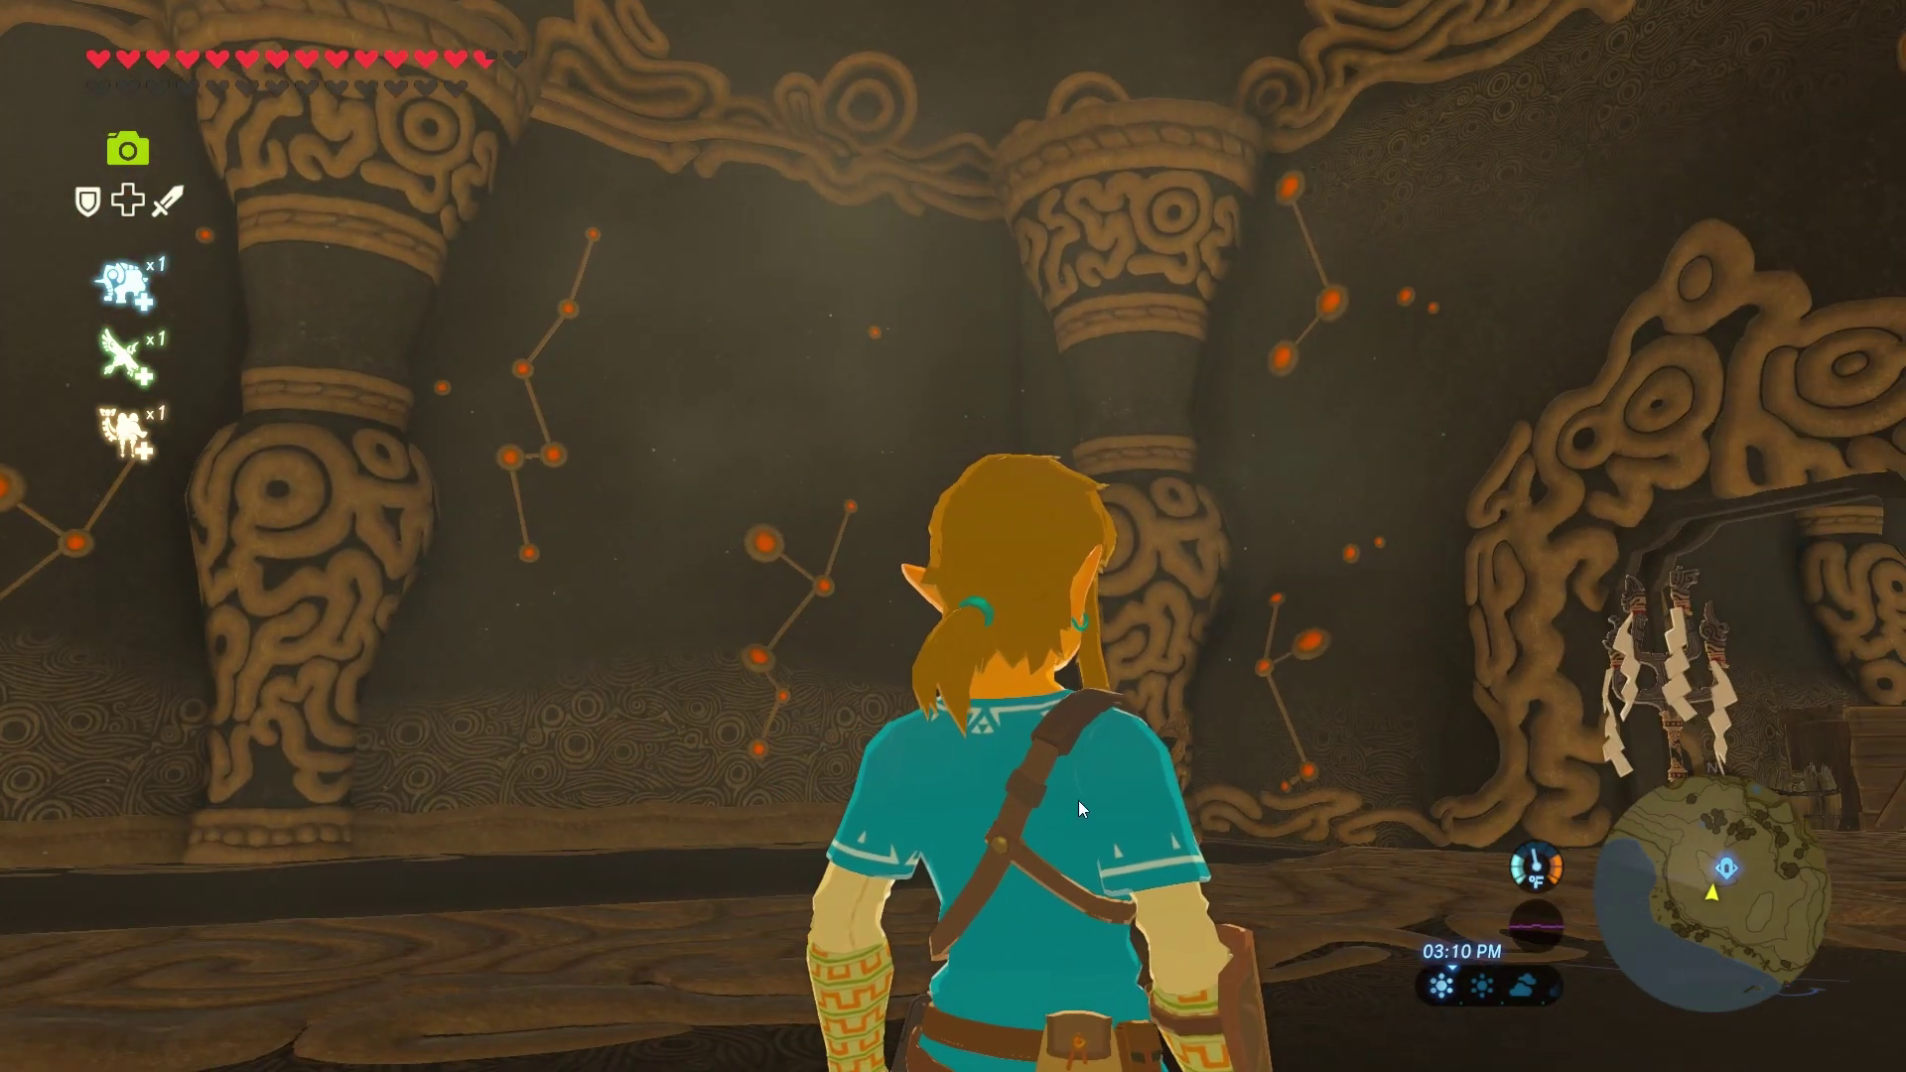
pyautogui.press('Left')
pyautogui.press('Left')
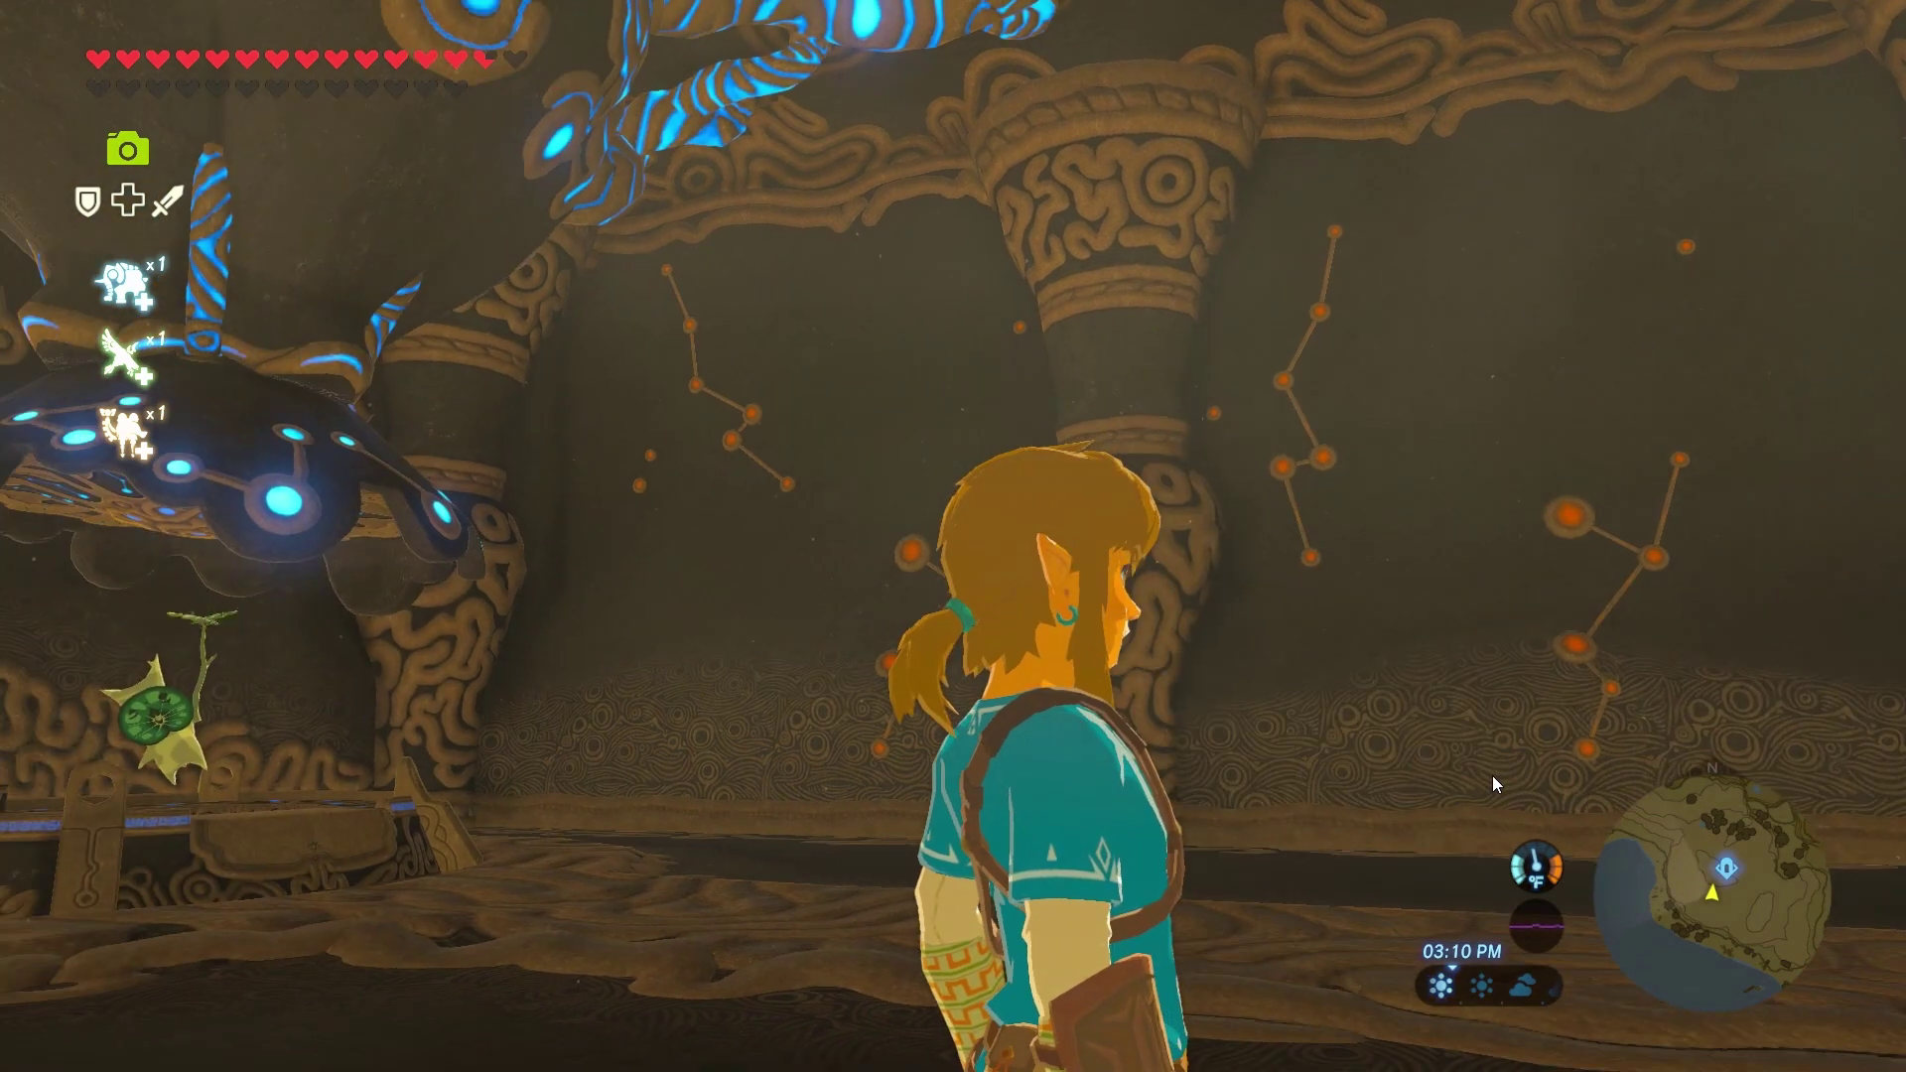
pyautogui.press('Right')
pyautogui.press('Right')
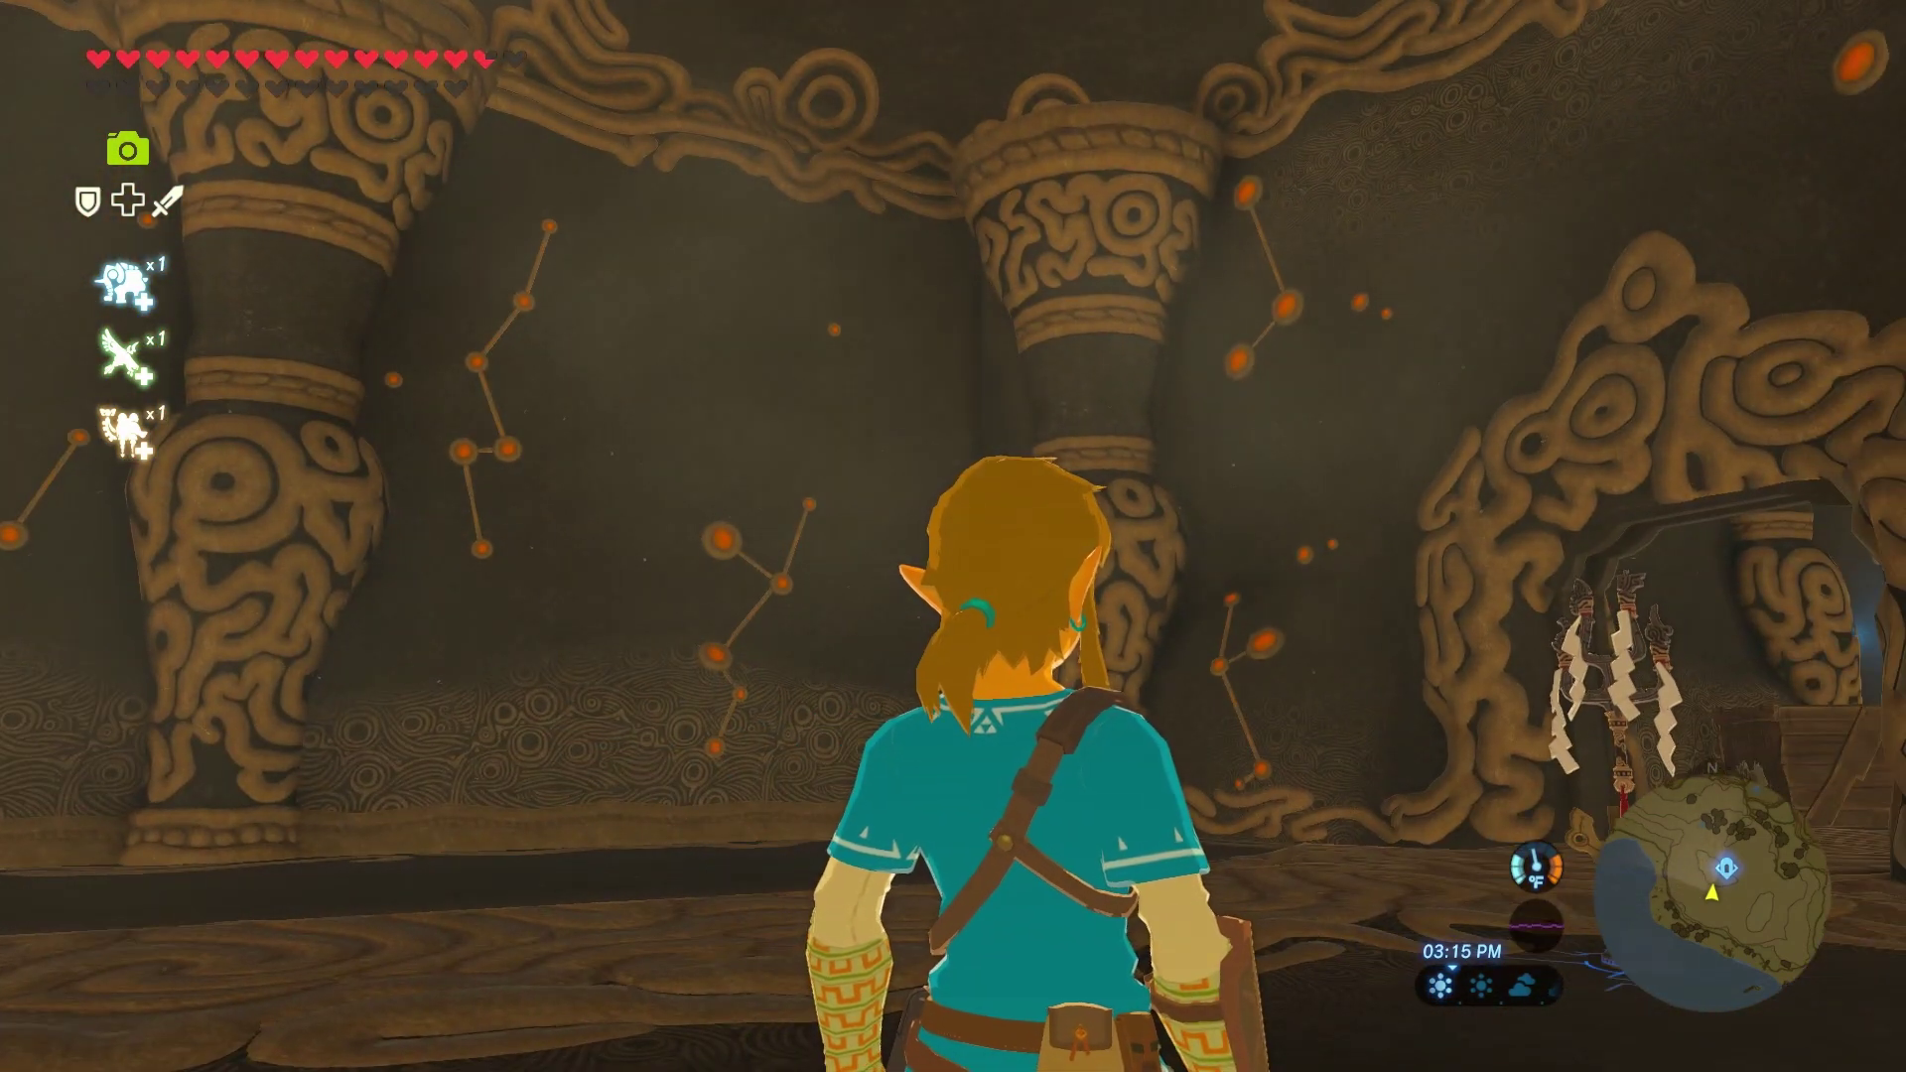
pyautogui.press('Left')
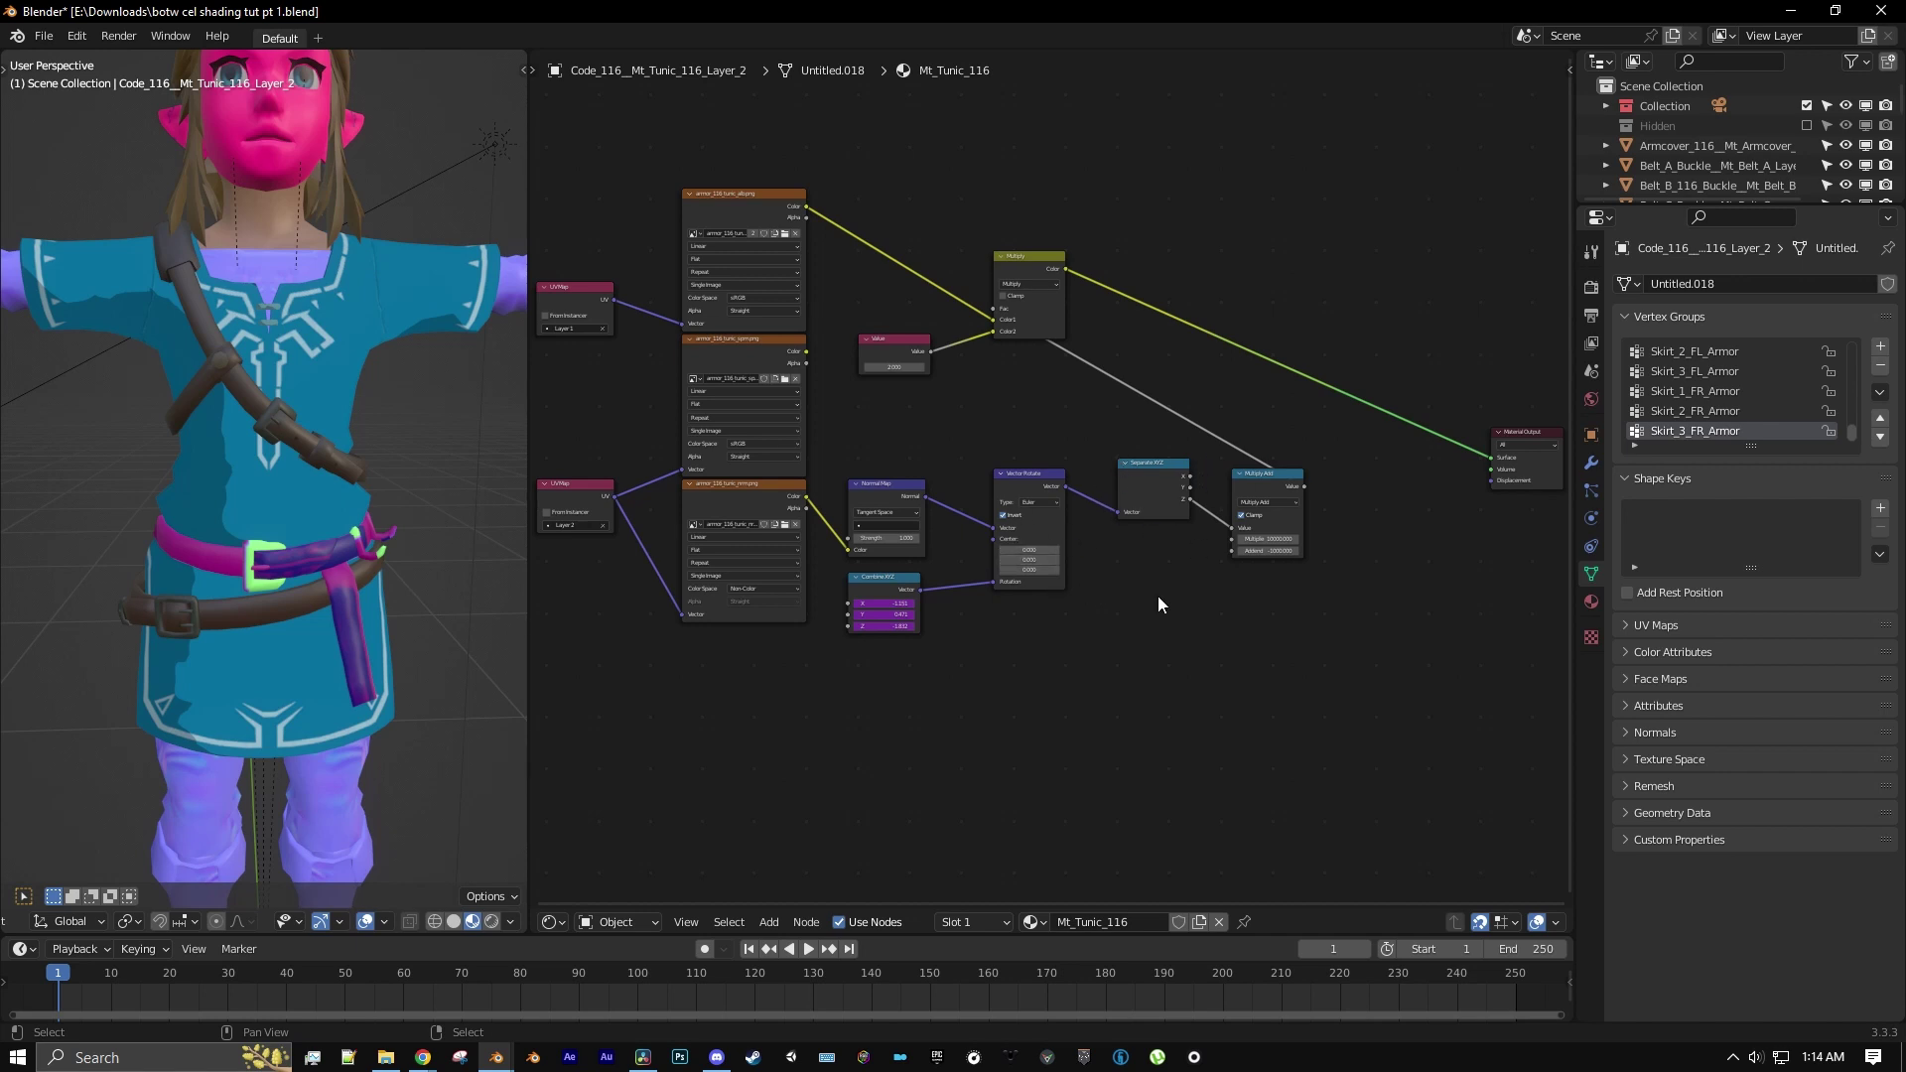
# Add a Frame node in the empty area below the Vector Rotate and Combine XYZ nodes
pyautogui.scroll(1, 1158, 596)
pyautogui.click(769, 922)
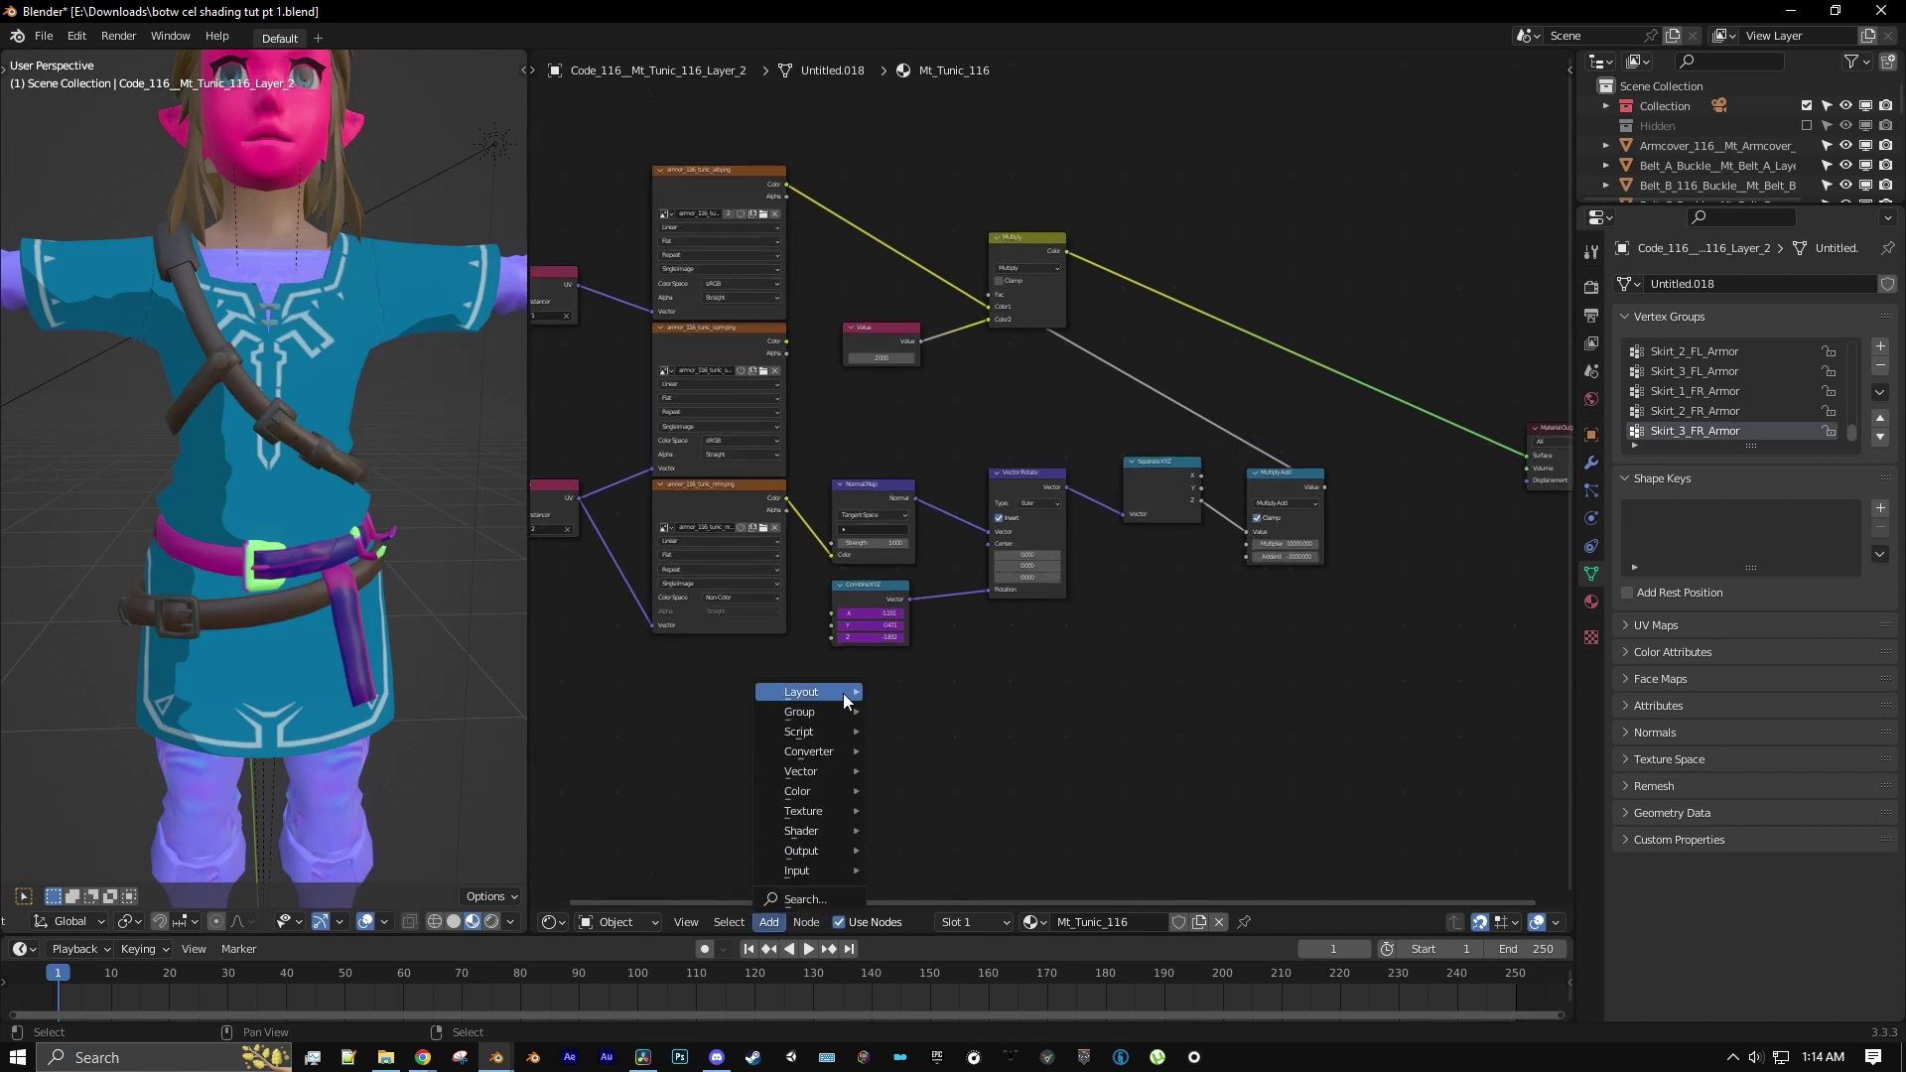
pyautogui.moveTo(843, 693)
pyautogui.click(917, 692)
pyautogui.click(897, 715)
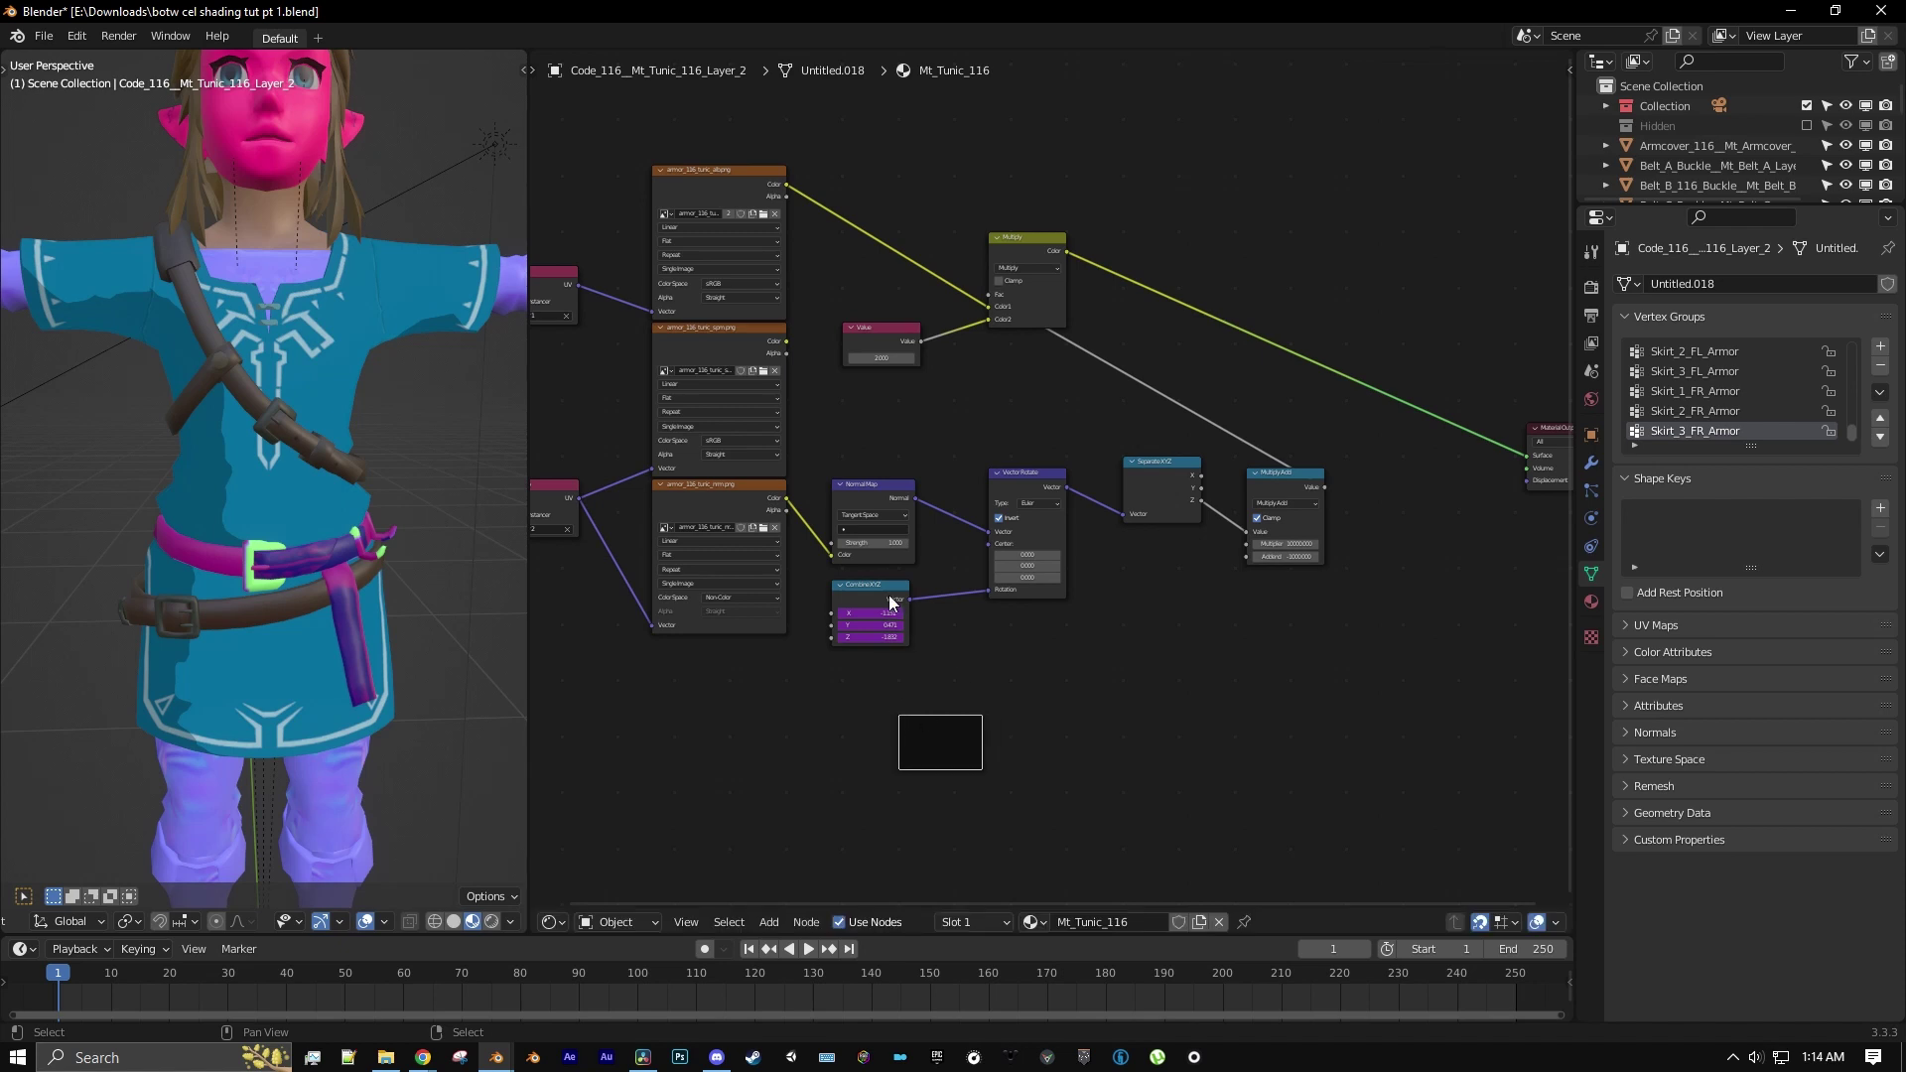
# Move the Combine XYZ, Vector Rotate and Separate XYZ nodes together into the new frame
pyautogui.click(892, 601)
pyautogui.keyDown('shift'); pyautogui.click(1022, 482); pyautogui.keyUp('shift')
pyautogui.keyDown('shift'); pyautogui.click(1154, 485); pyautogui.keyUp('shift')
pyautogui.moveTo(1157, 479); pyautogui.dragTo(954, 745)
pyautogui.moveTo(963, 738); pyautogui.dragTo(1141, 713)
pyautogui.scroll(3, 1047, 678)
pyautogui.moveTo(1047, 678); pyautogui.dragTo(1066, 584, button='middle')
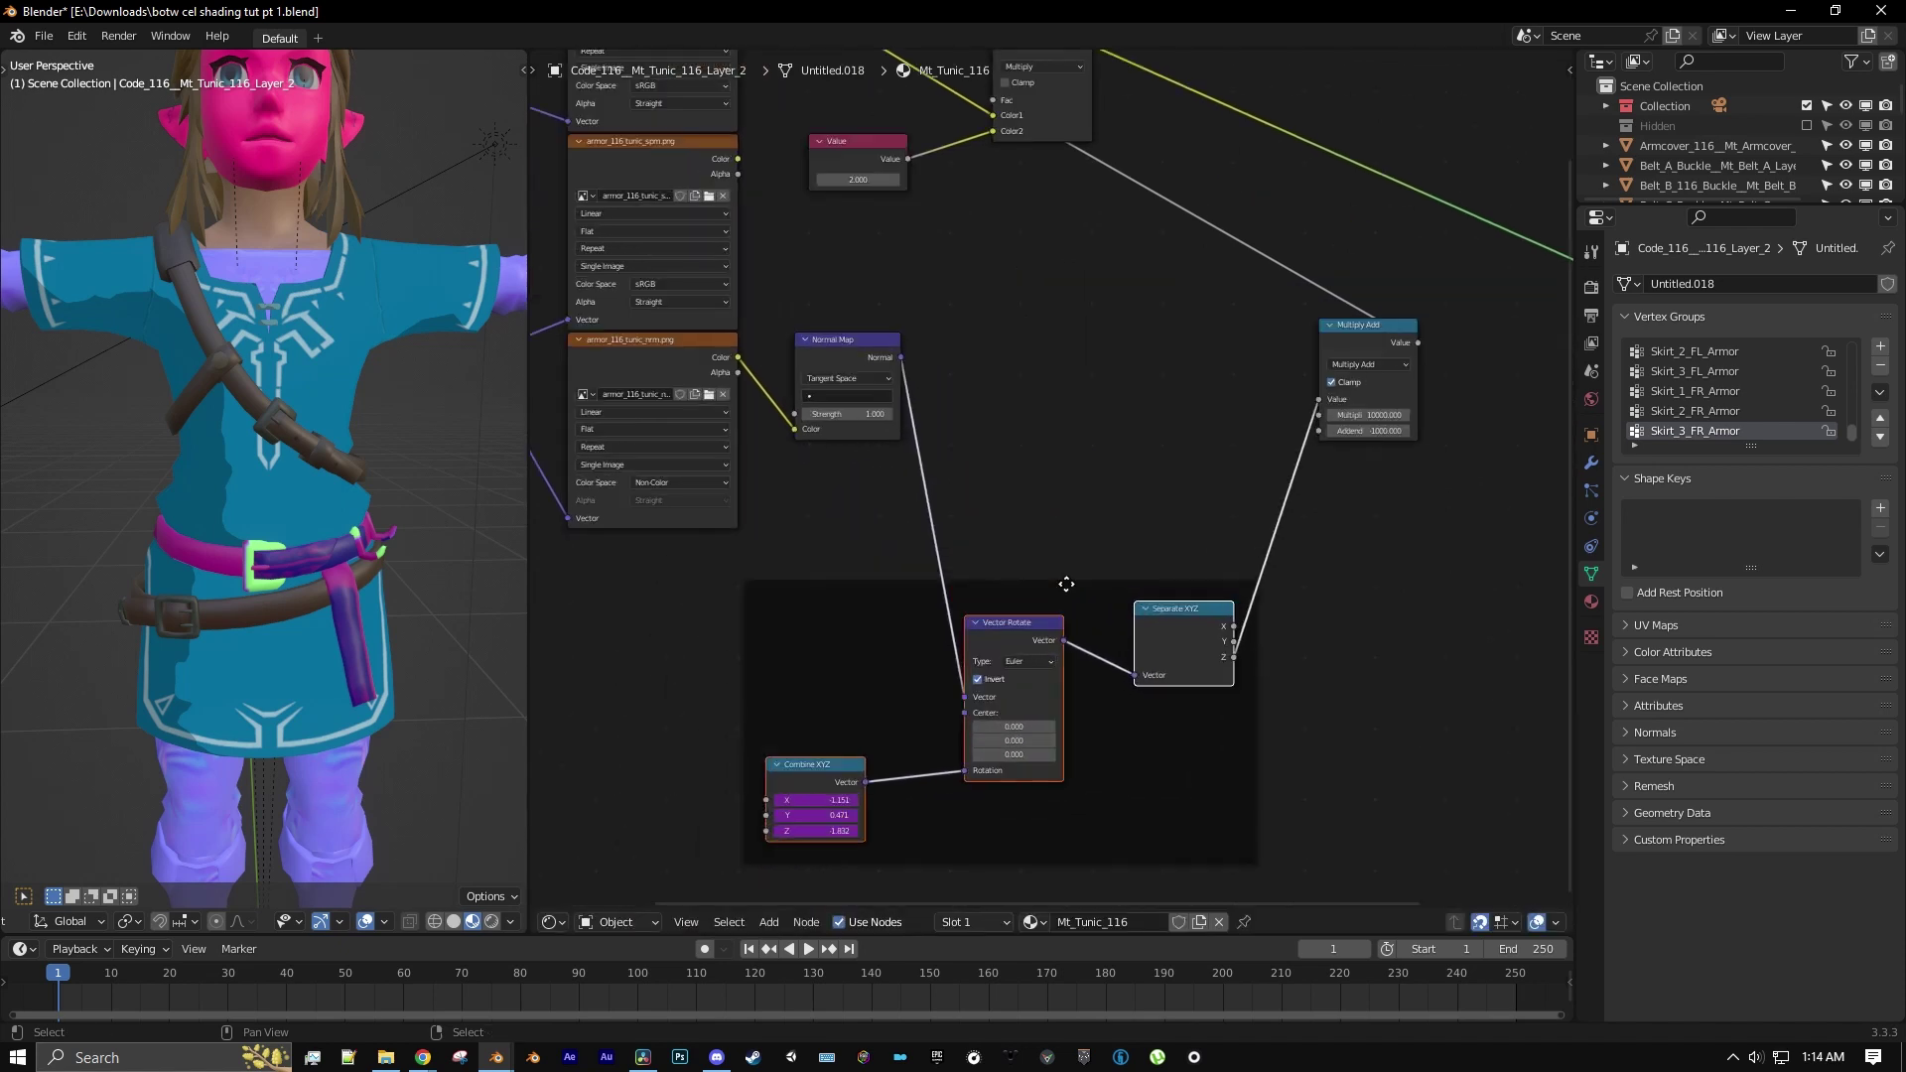
# Label the frame "Light Direction Vector" and give it a custom green color
pyautogui.click(1017, 589)
pyautogui.press('n')
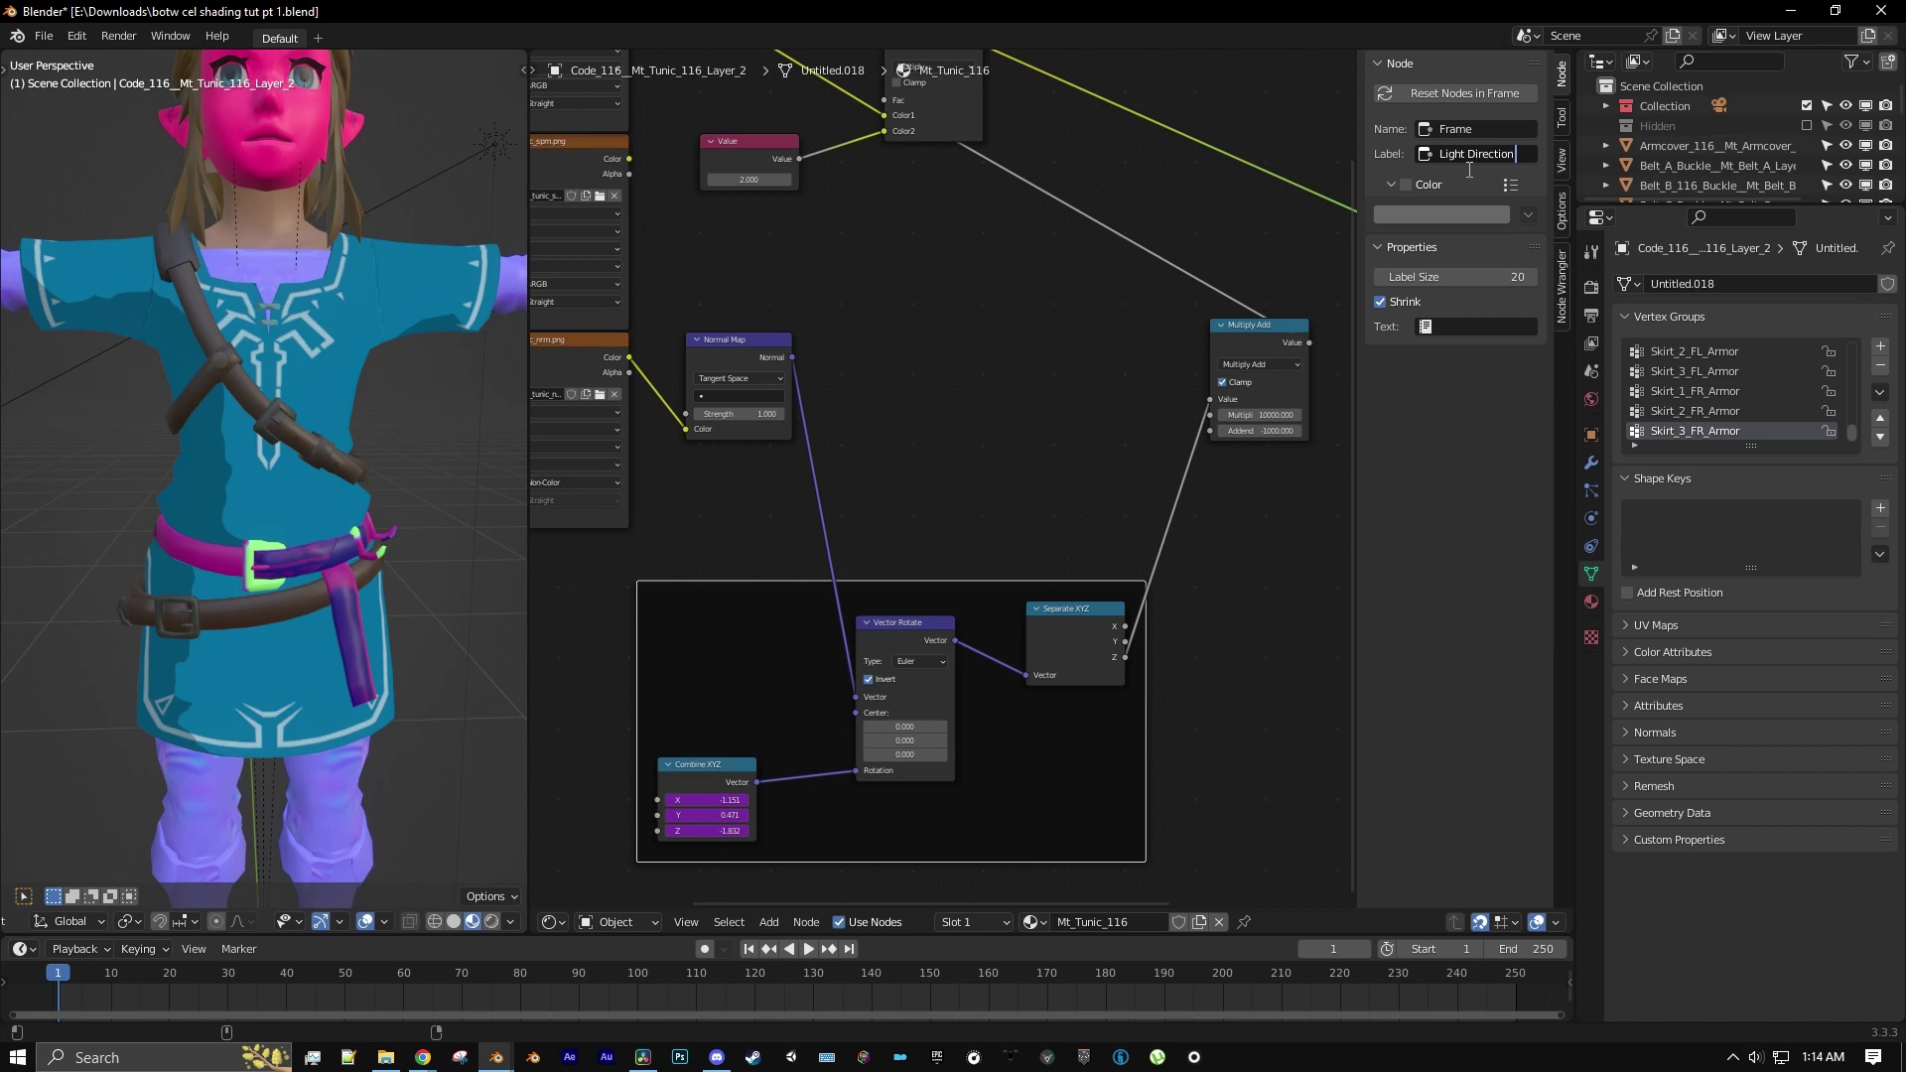
pyautogui.write('Vector')
pyautogui.press('Return')
pyautogui.click(1417, 182)
pyautogui.click(1416, 214)
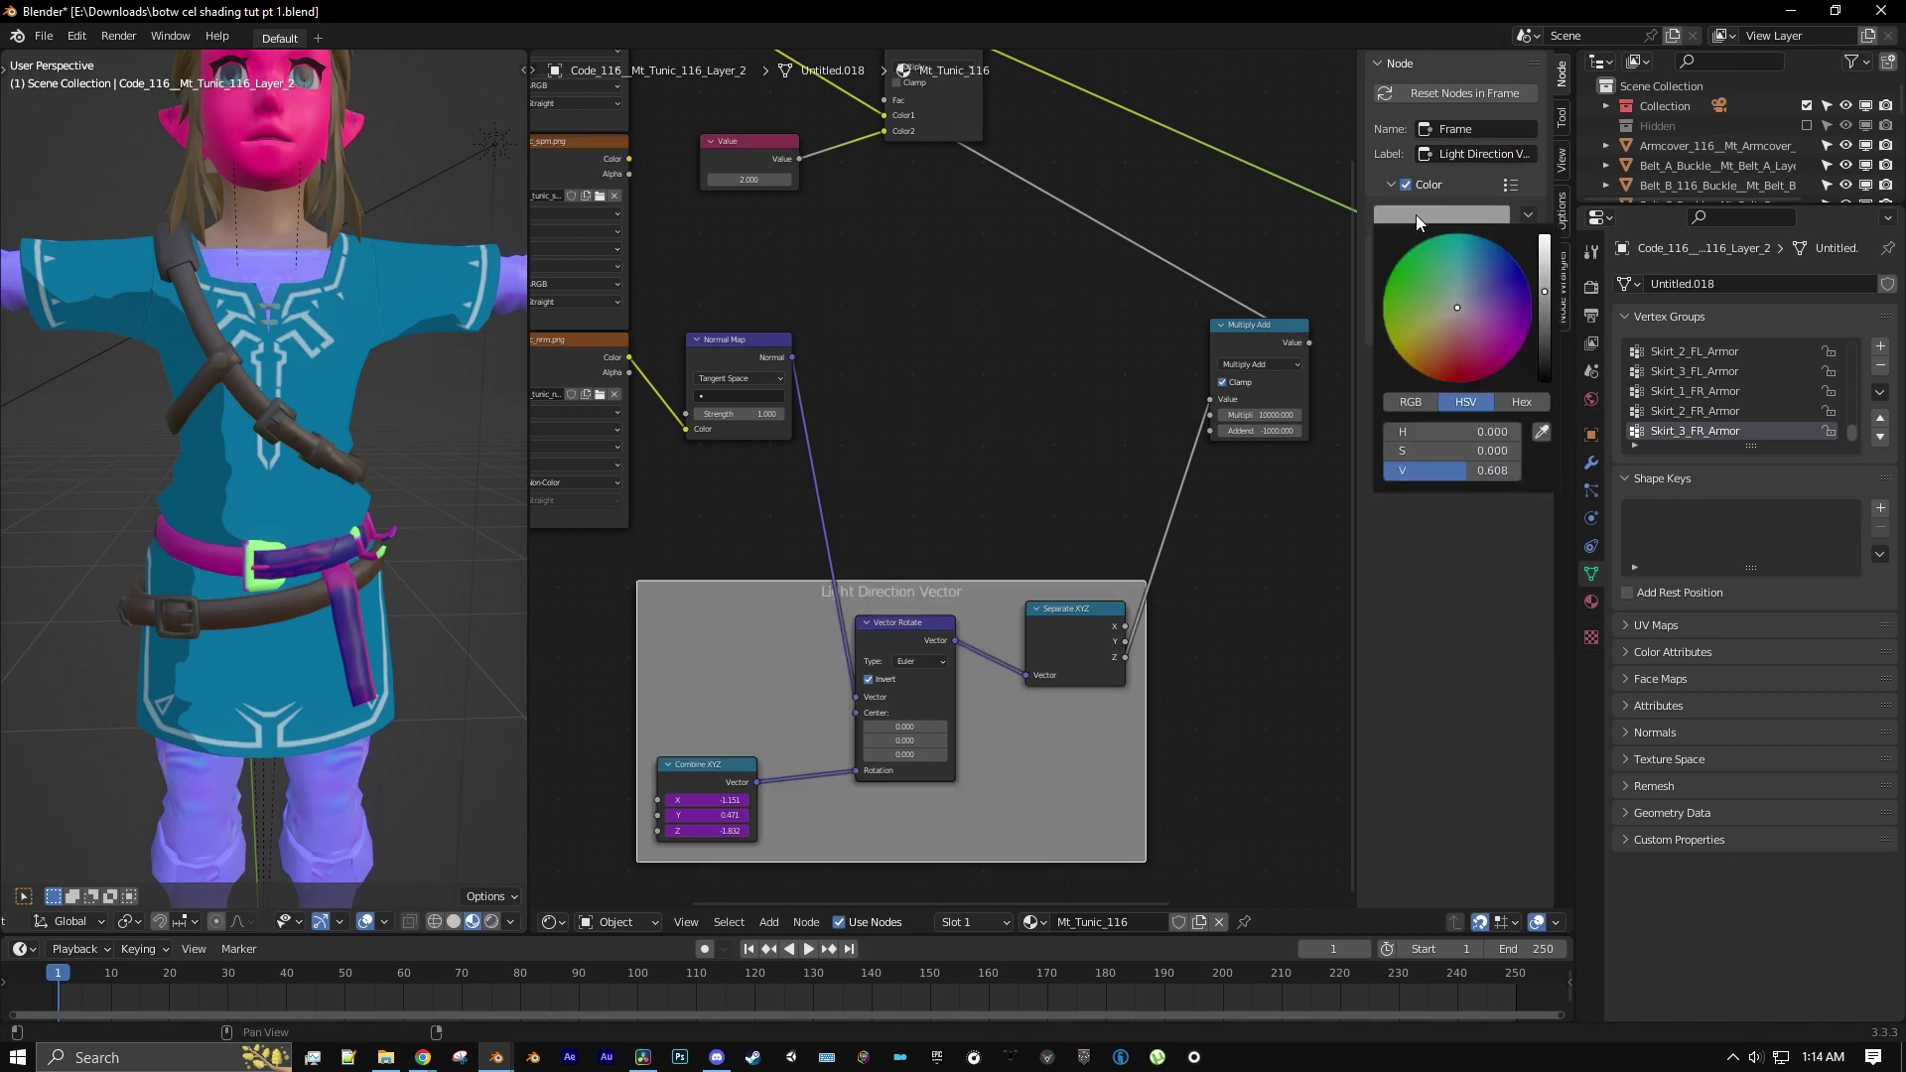
pyautogui.click(1435, 290)
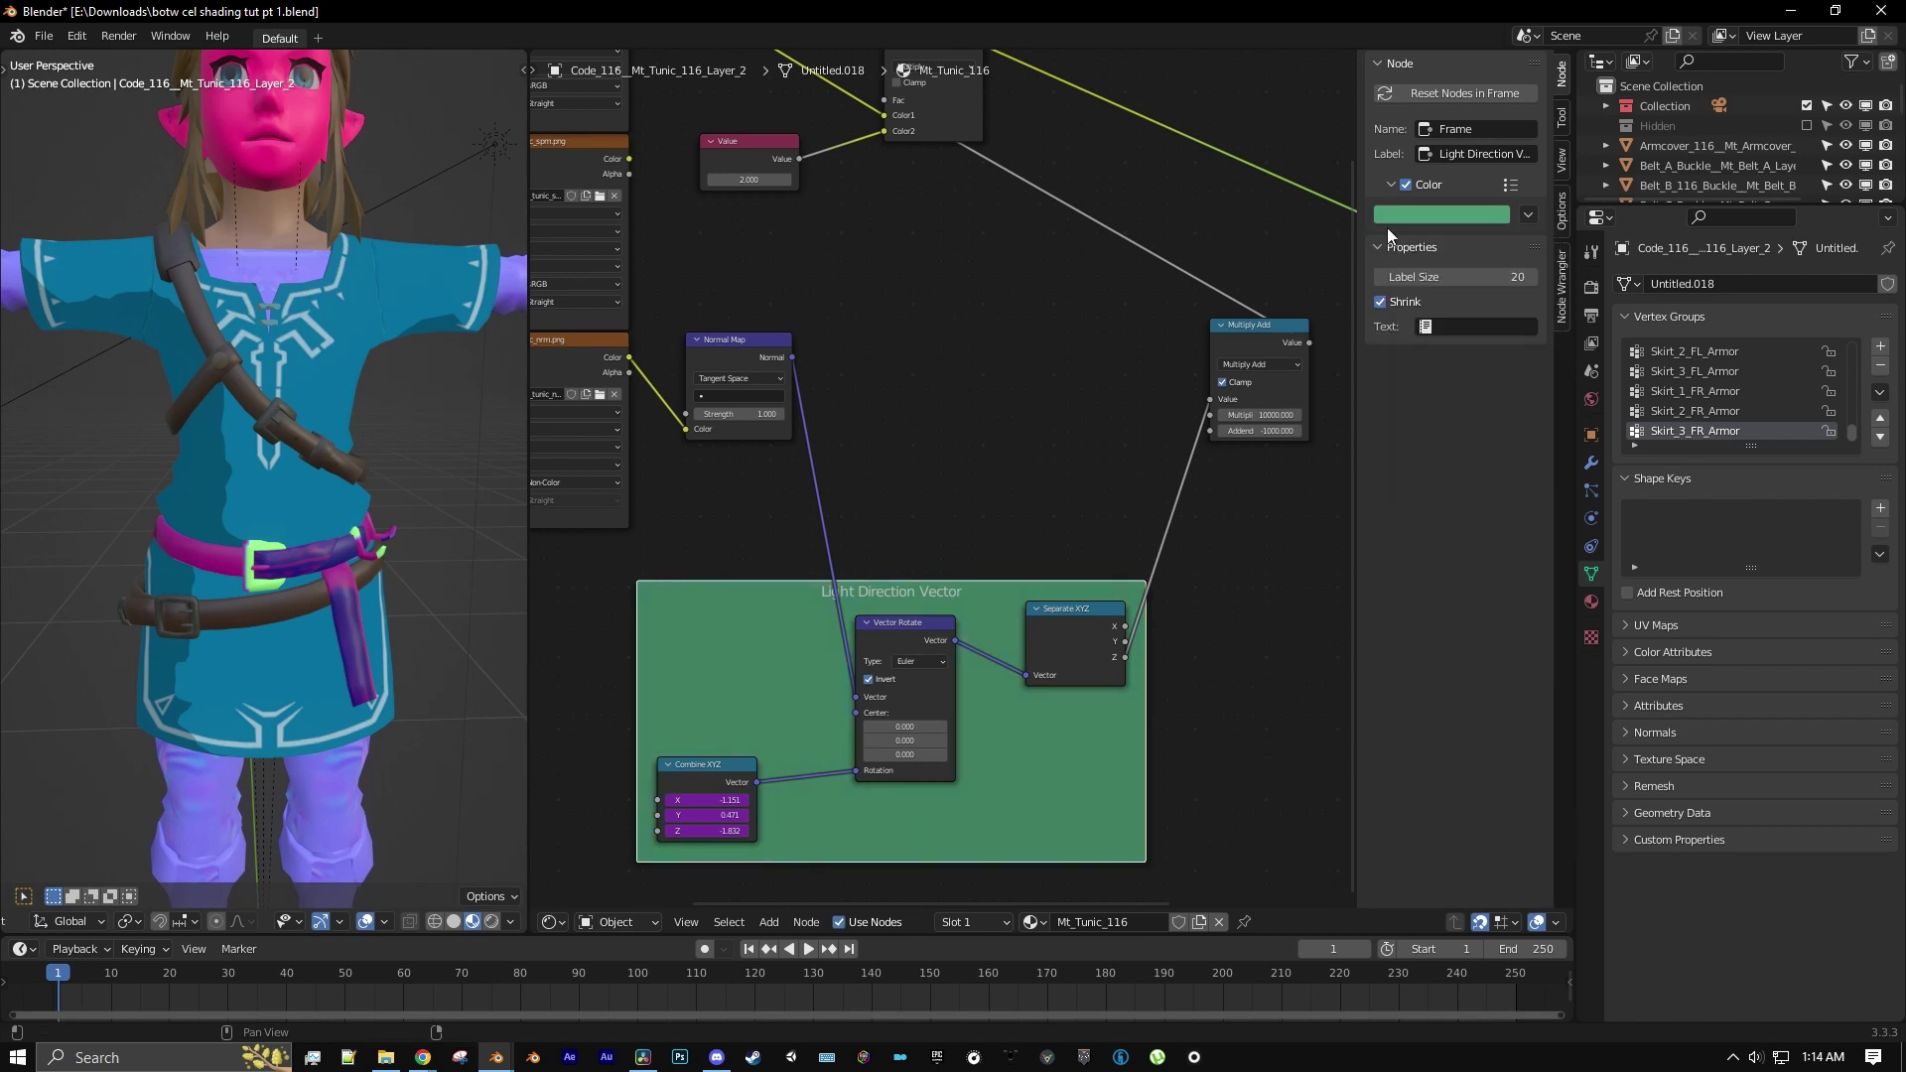
# Add a second Frame node in the empty space below the Multiply color node
pyautogui.scroll(-3, 1285, 349)
pyautogui.moveTo(1171, 474); pyautogui.dragTo(1155, 496, button='middle')
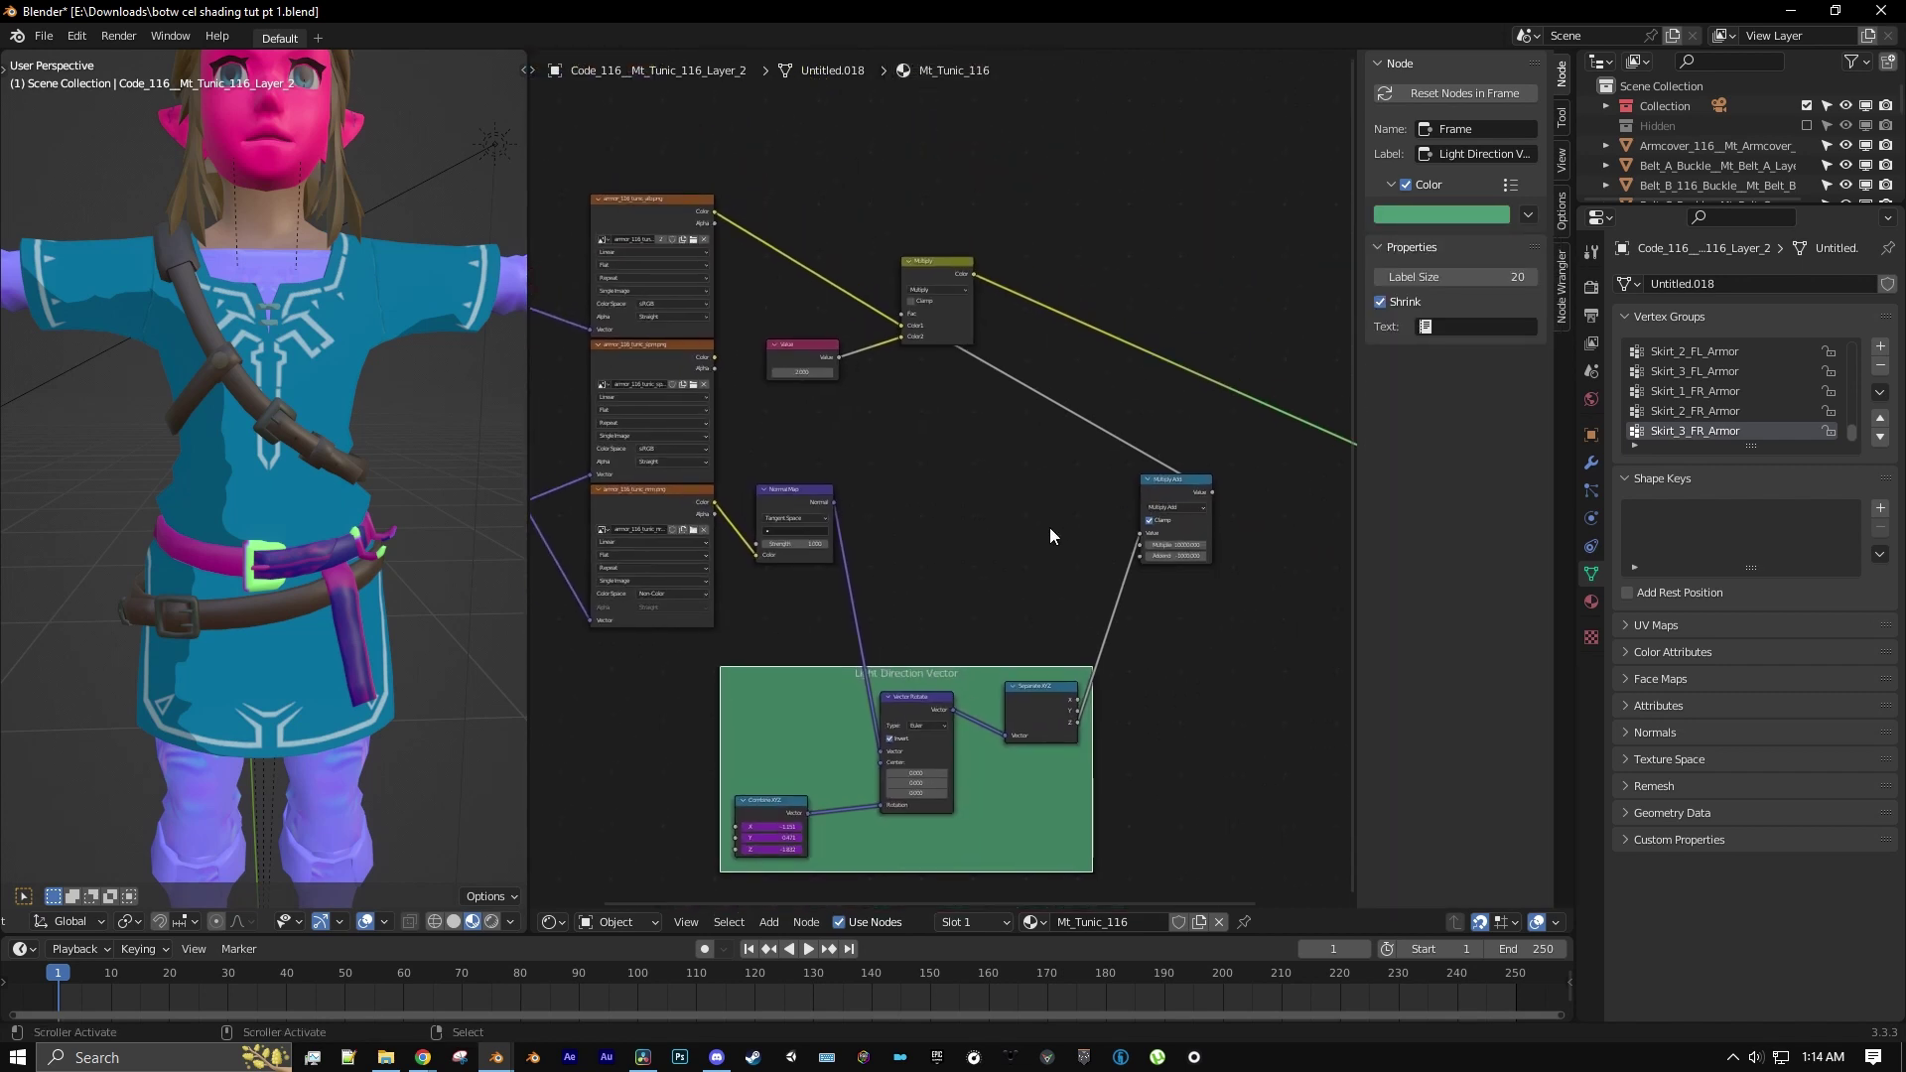
pyautogui.click(778, 918)
pyautogui.moveTo(814, 695)
pyautogui.click(933, 691)
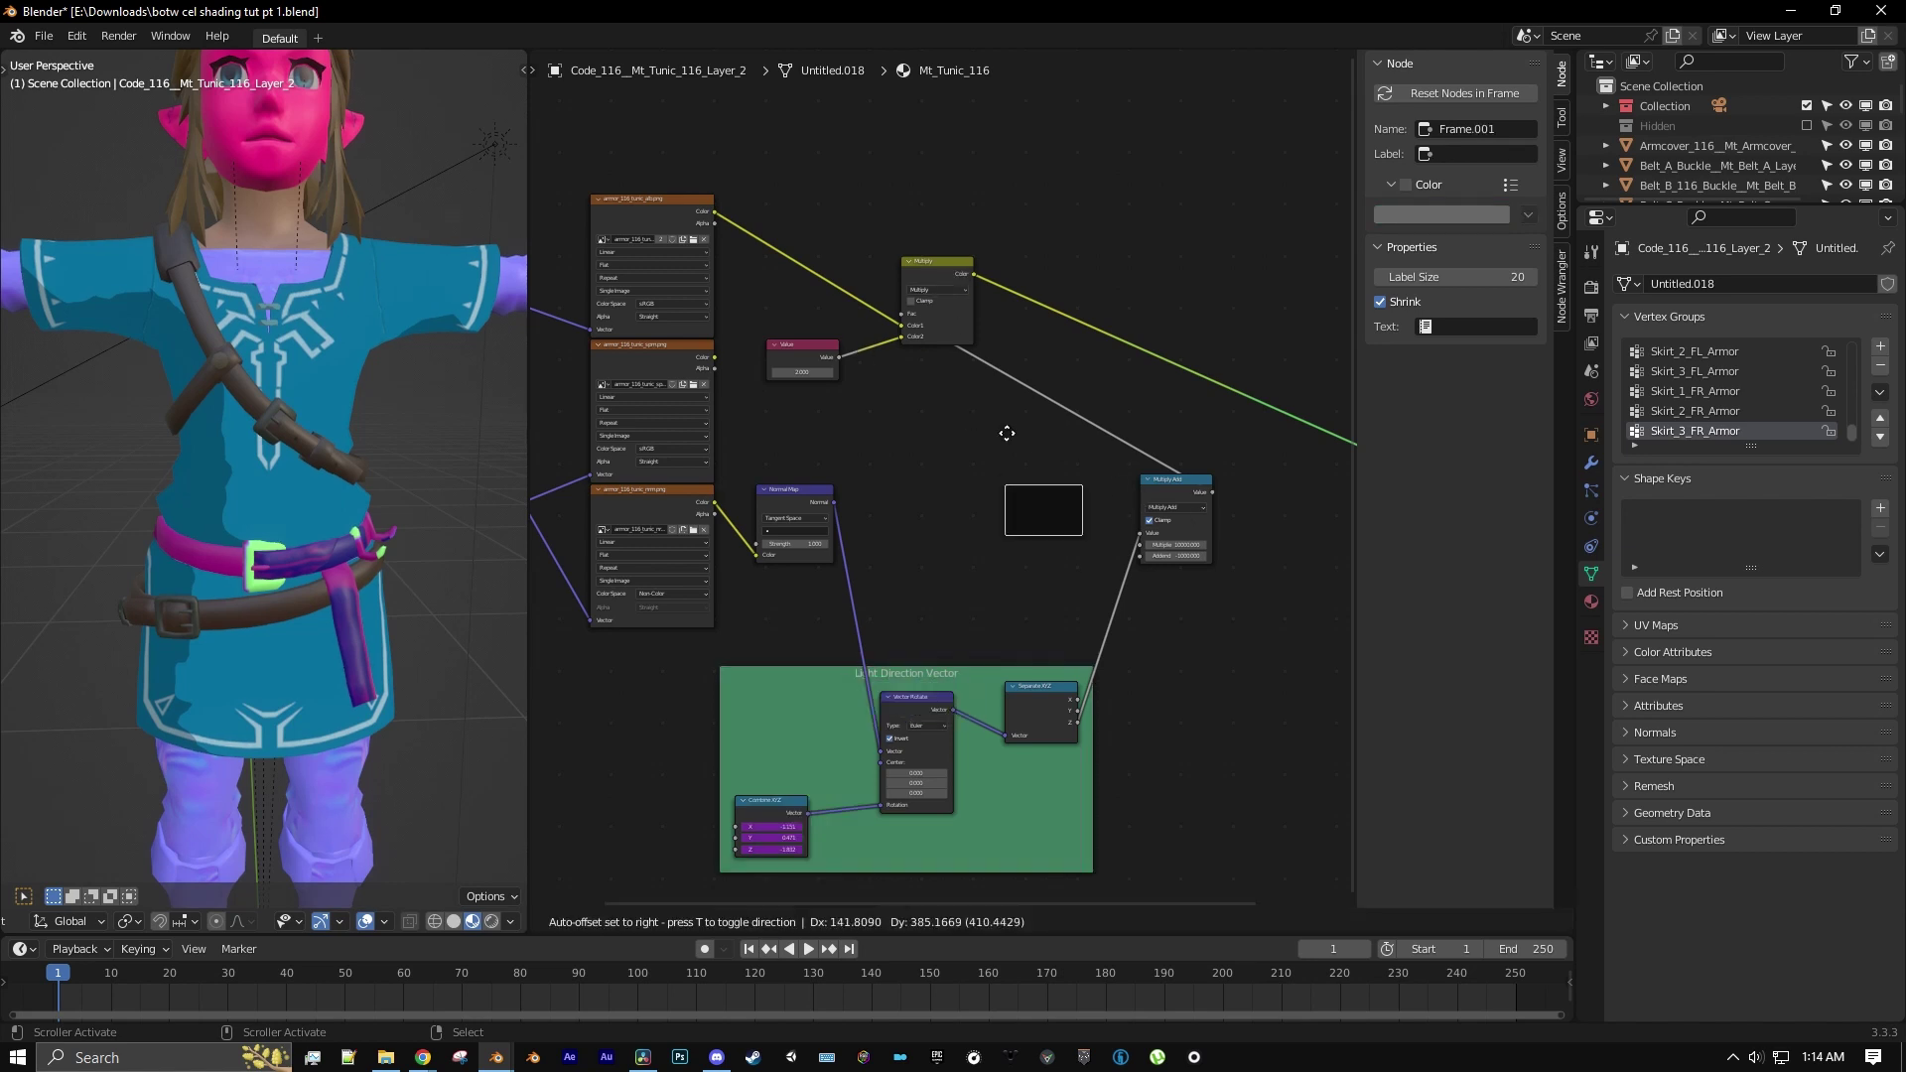
pyautogui.click(1021, 403)
# Place the Multiply Add, Multiply and Value nodes inside the second frame
pyautogui.moveTo(1020, 403); pyautogui.dragTo(971, 457, button='middle')
pyautogui.scroll(1, 998, 482)
pyautogui.moveTo(1129, 573); pyautogui.dragTo(1028, 461)
pyautogui.moveTo(896, 299); pyautogui.dragTo(1210, 297)
pyautogui.moveTo(765, 399); pyautogui.dragTo(983, 355)
# Give the second frame a custom red color and label it "Base World Light"
pyautogui.scroll(1, 939, 356)
pyautogui.click(944, 312)
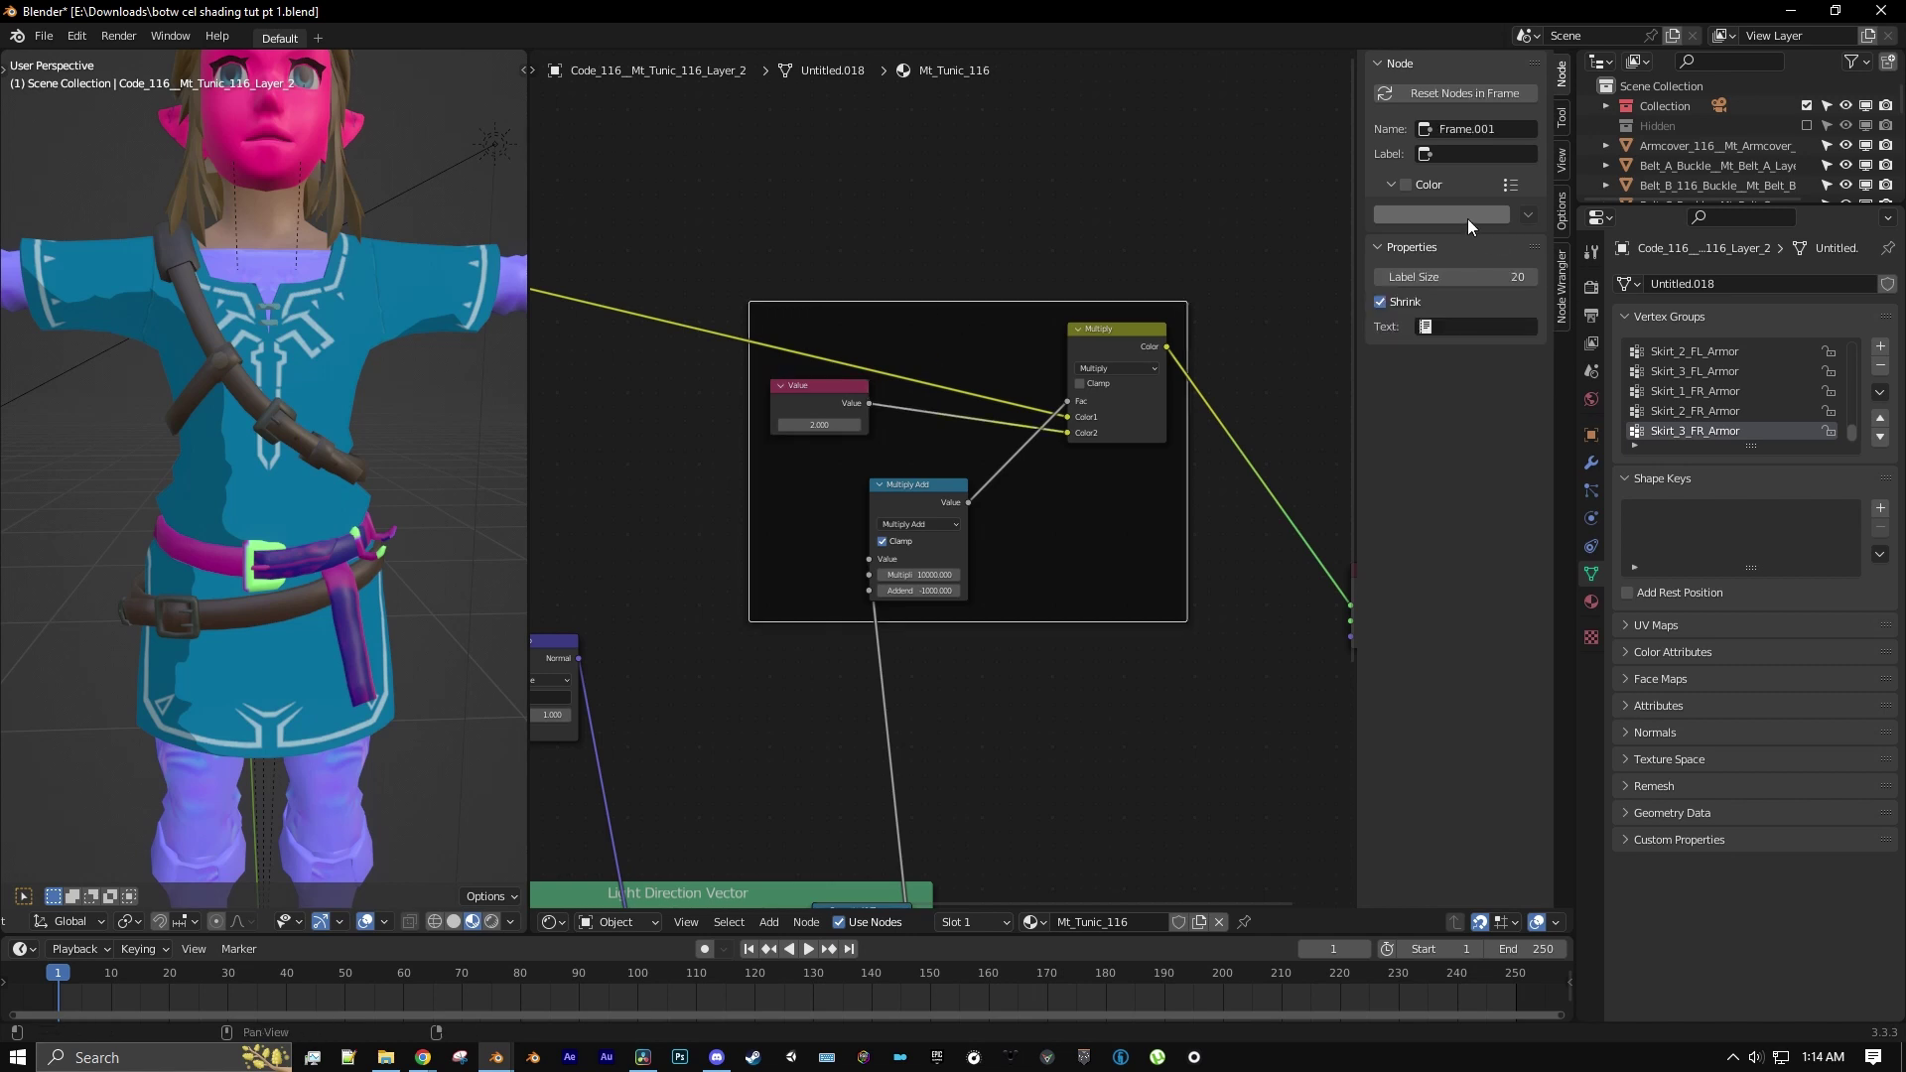
pyautogui.click(1405, 185)
pyautogui.click(1410, 214)
pyautogui.moveTo(1415, 243); pyautogui.dragTo(1452, 352)
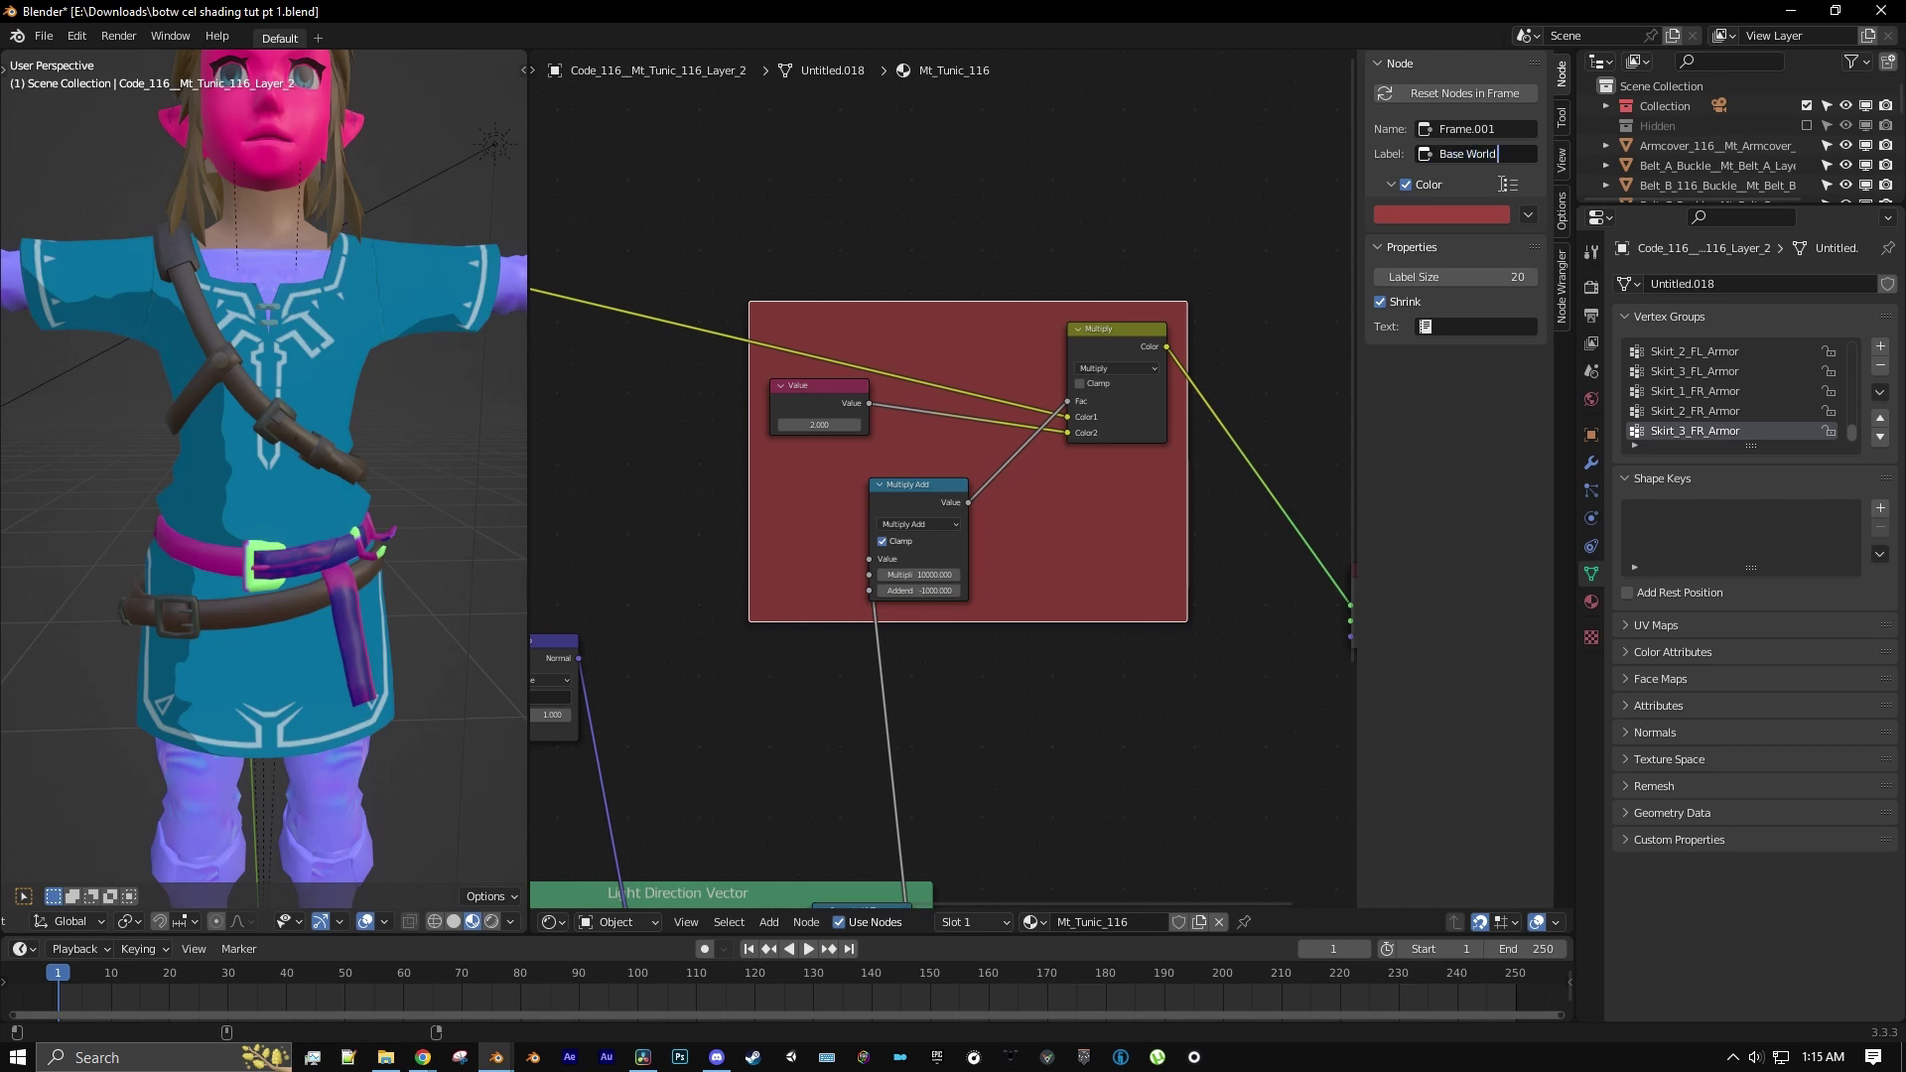
pyautogui.write('t')
pyautogui.press('Return')
# Tighten the Light Direction Vector frame by moving Combine XYZ and Separate XYZ close to the Vector Rotate node
pyautogui.scroll(-3, 1058, 629)
pyautogui.scroll(2, 1059, 630)
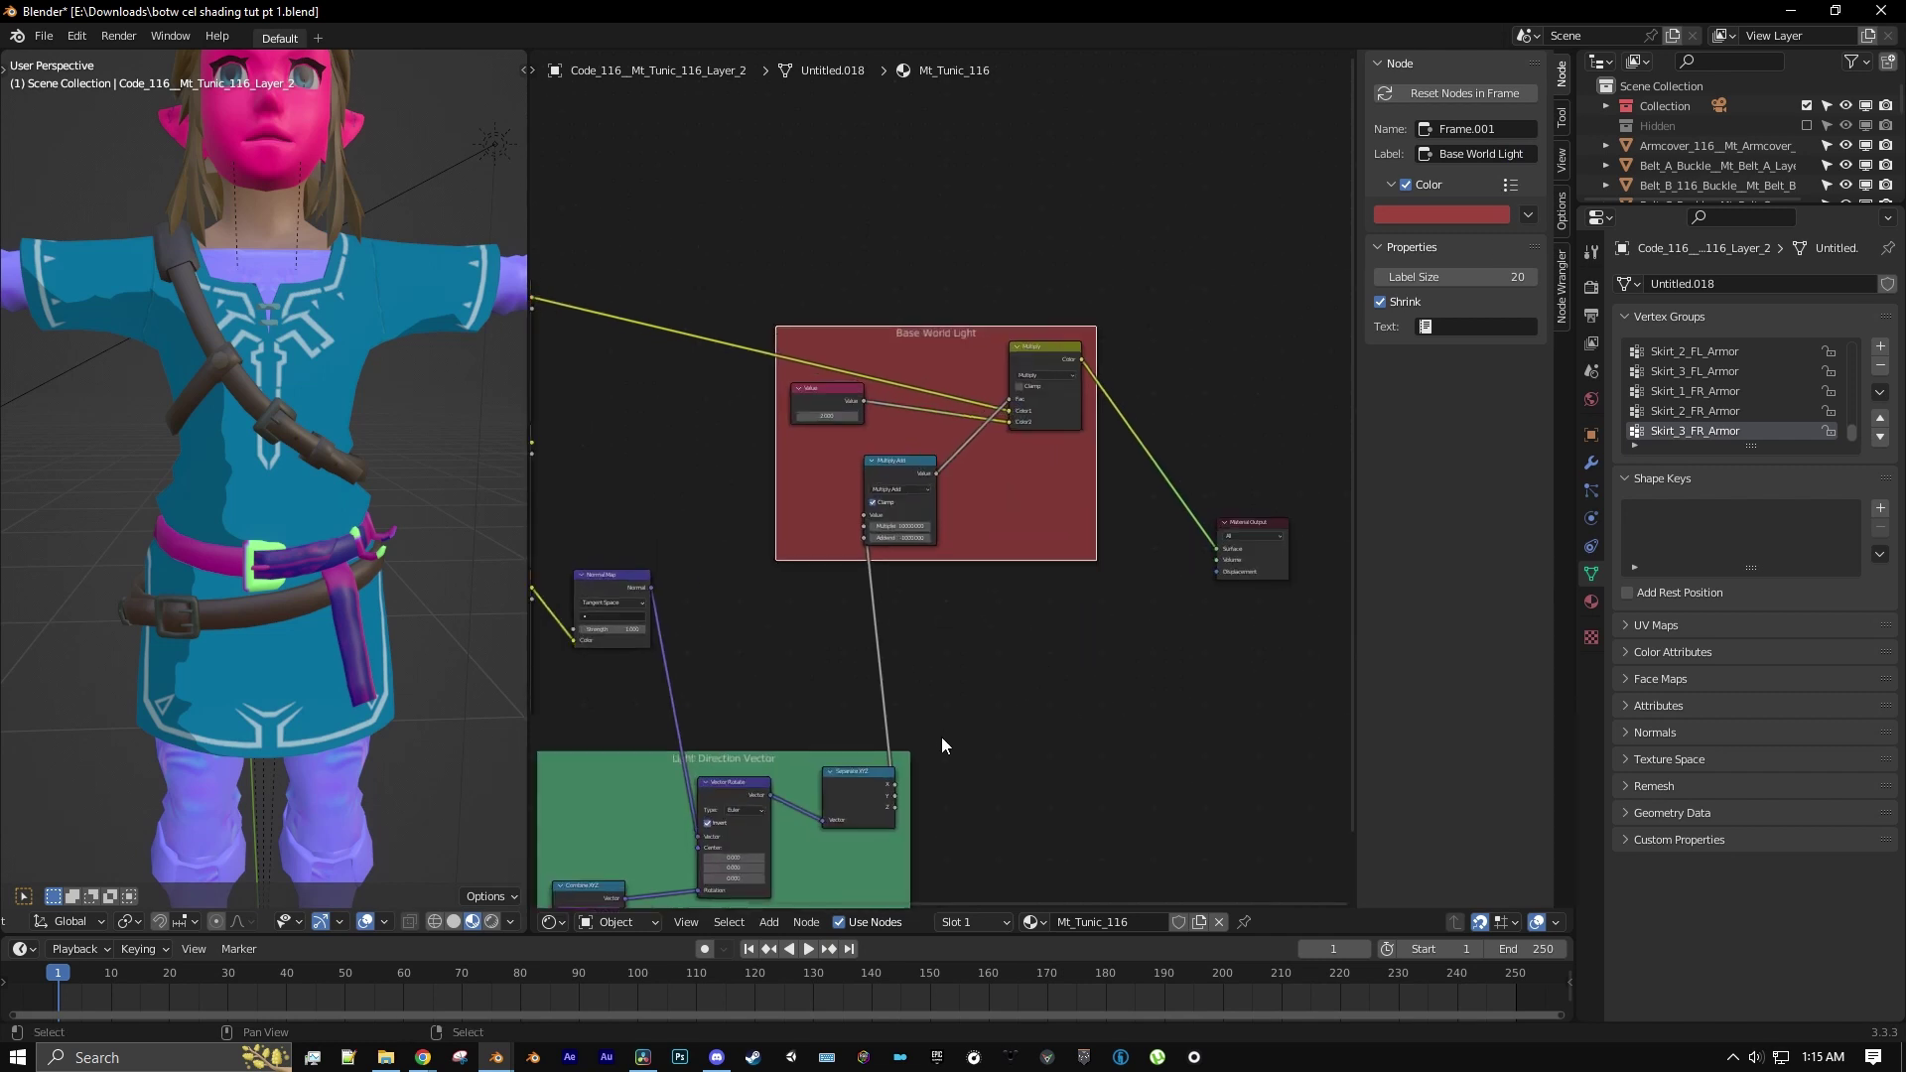
pyautogui.scroll(1, 944, 746)
pyautogui.moveTo(943, 747); pyautogui.dragTo(1157, 489, button='middle')
pyautogui.scroll(2, 1032, 560)
pyautogui.moveTo(757, 673); pyautogui.dragTo(843, 614)
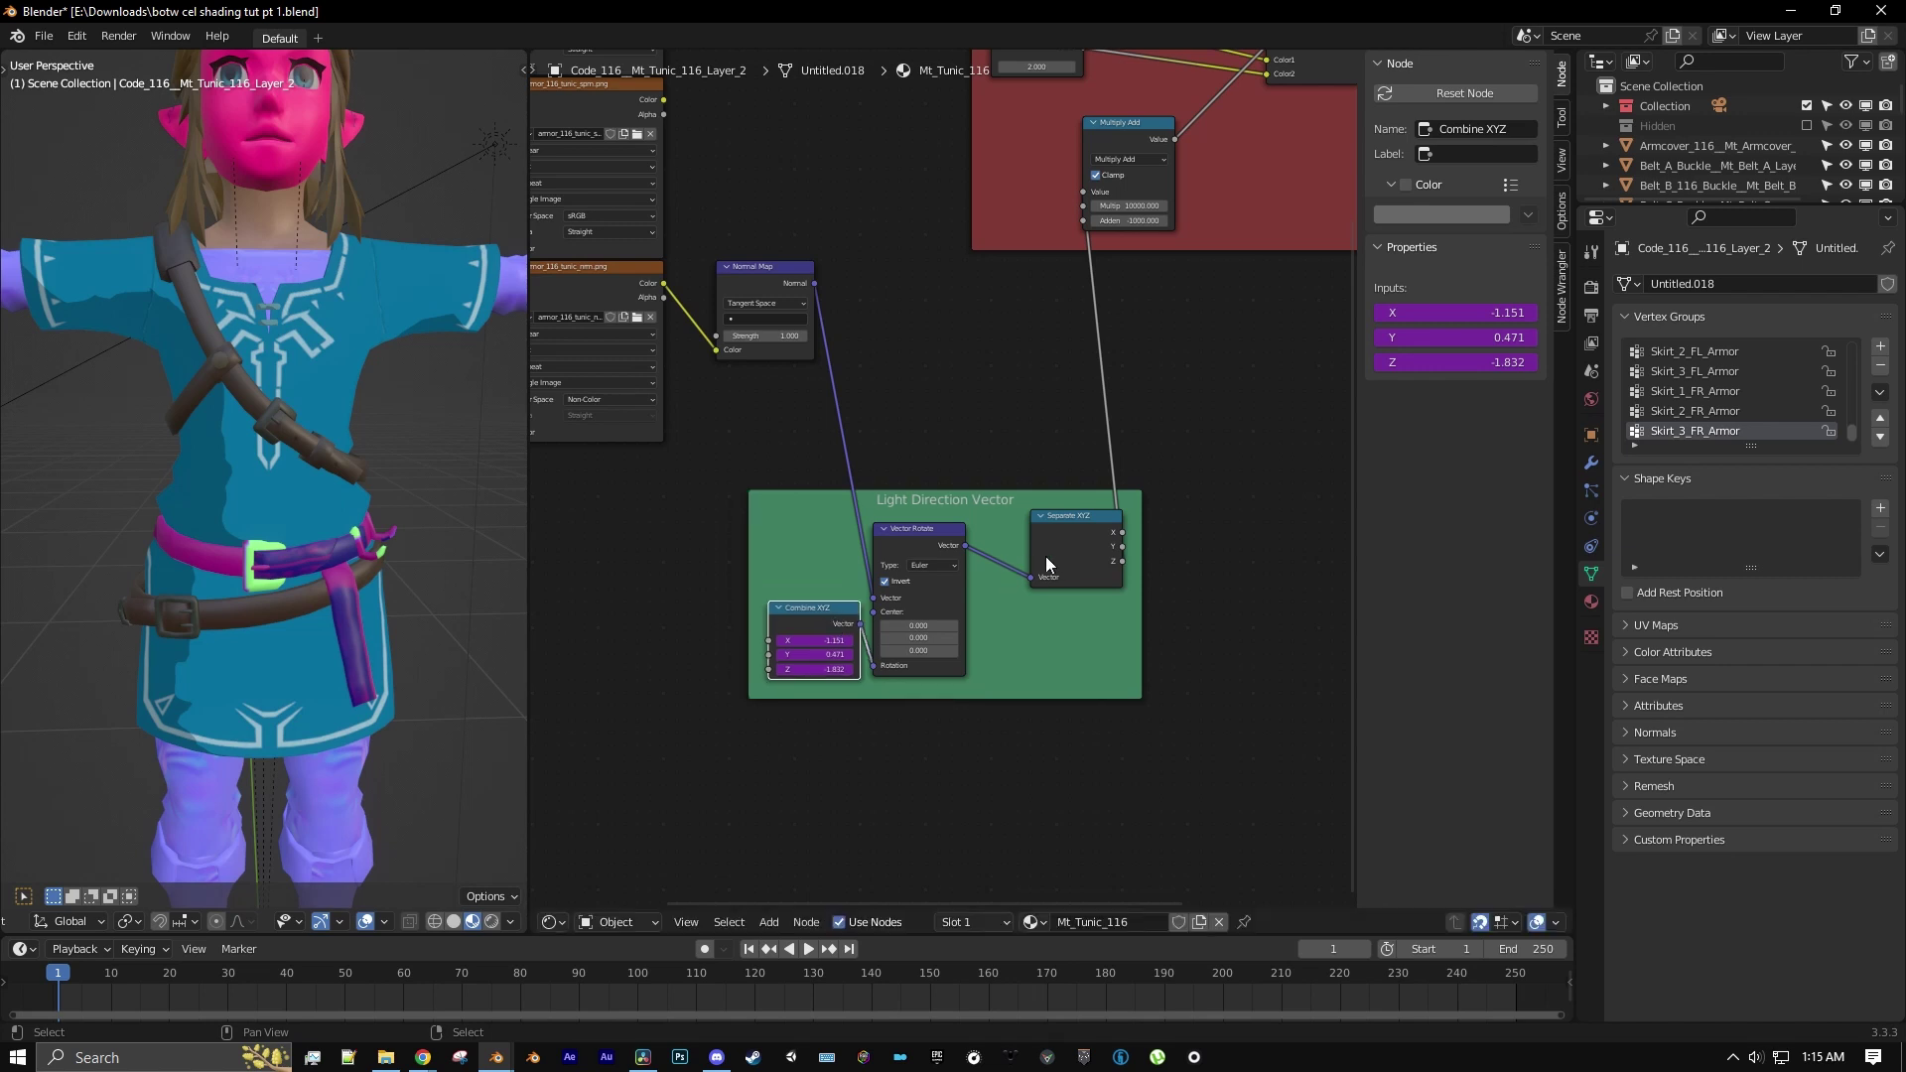
pyautogui.moveTo(1067, 544); pyautogui.dragTo(1027, 555)
# Compact the Base World Light frame by stacking the Value and Multiply Add nodes beside the Multiply node
pyautogui.moveTo(1094, 391); pyautogui.dragTo(971, 752, button='middle')
pyautogui.scroll(2, 977, 666)
pyautogui.moveTo(923, 357); pyautogui.dragTo(1077, 372)
pyautogui.moveTo(1033, 459); pyautogui.dragTo(1080, 432)
# Move the Base World Light and Light Direction Vector frames upward, and hide the node properties sidebar
pyautogui.scroll(-2, 1137, 387)
pyautogui.moveTo(1089, 325); pyautogui.dragTo(1115, 232)
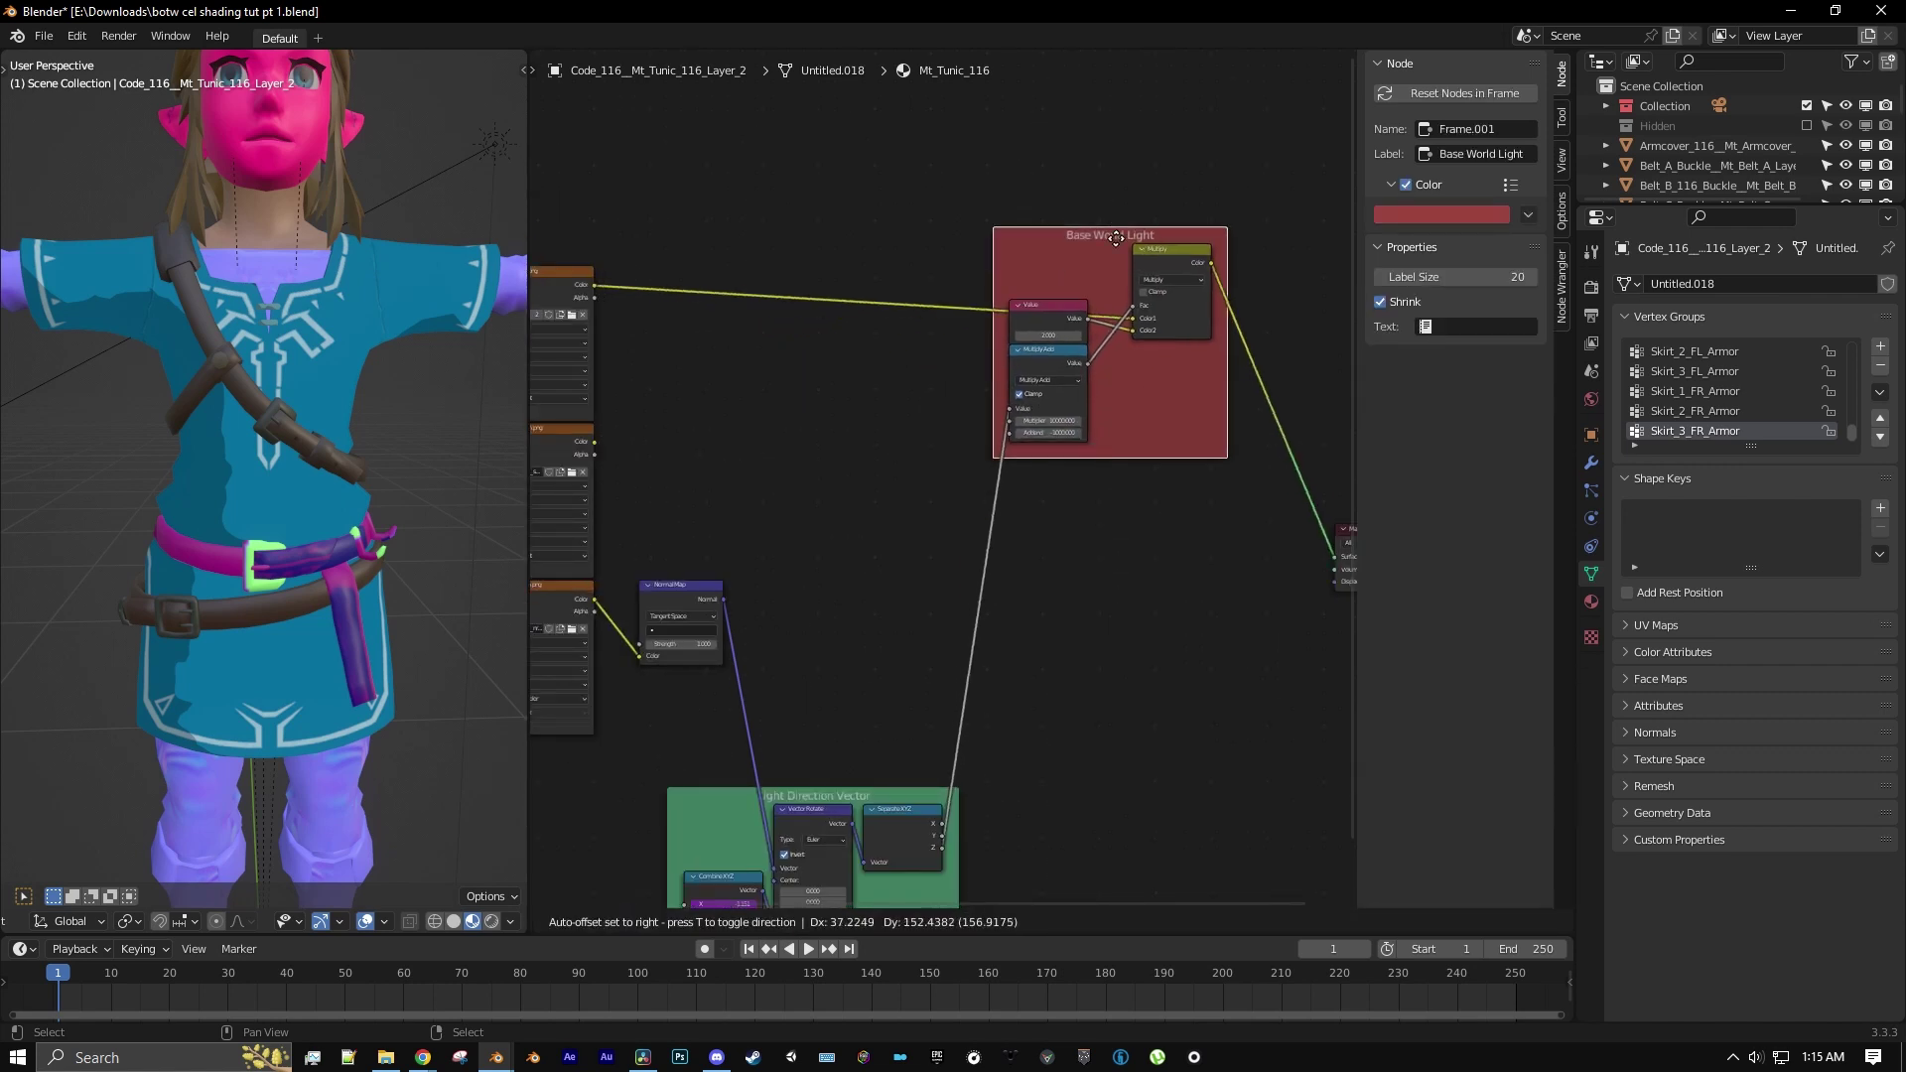
pyautogui.scroll(-1, 986, 643)
pyautogui.moveTo(868, 750); pyautogui.dragTo(850, 653)
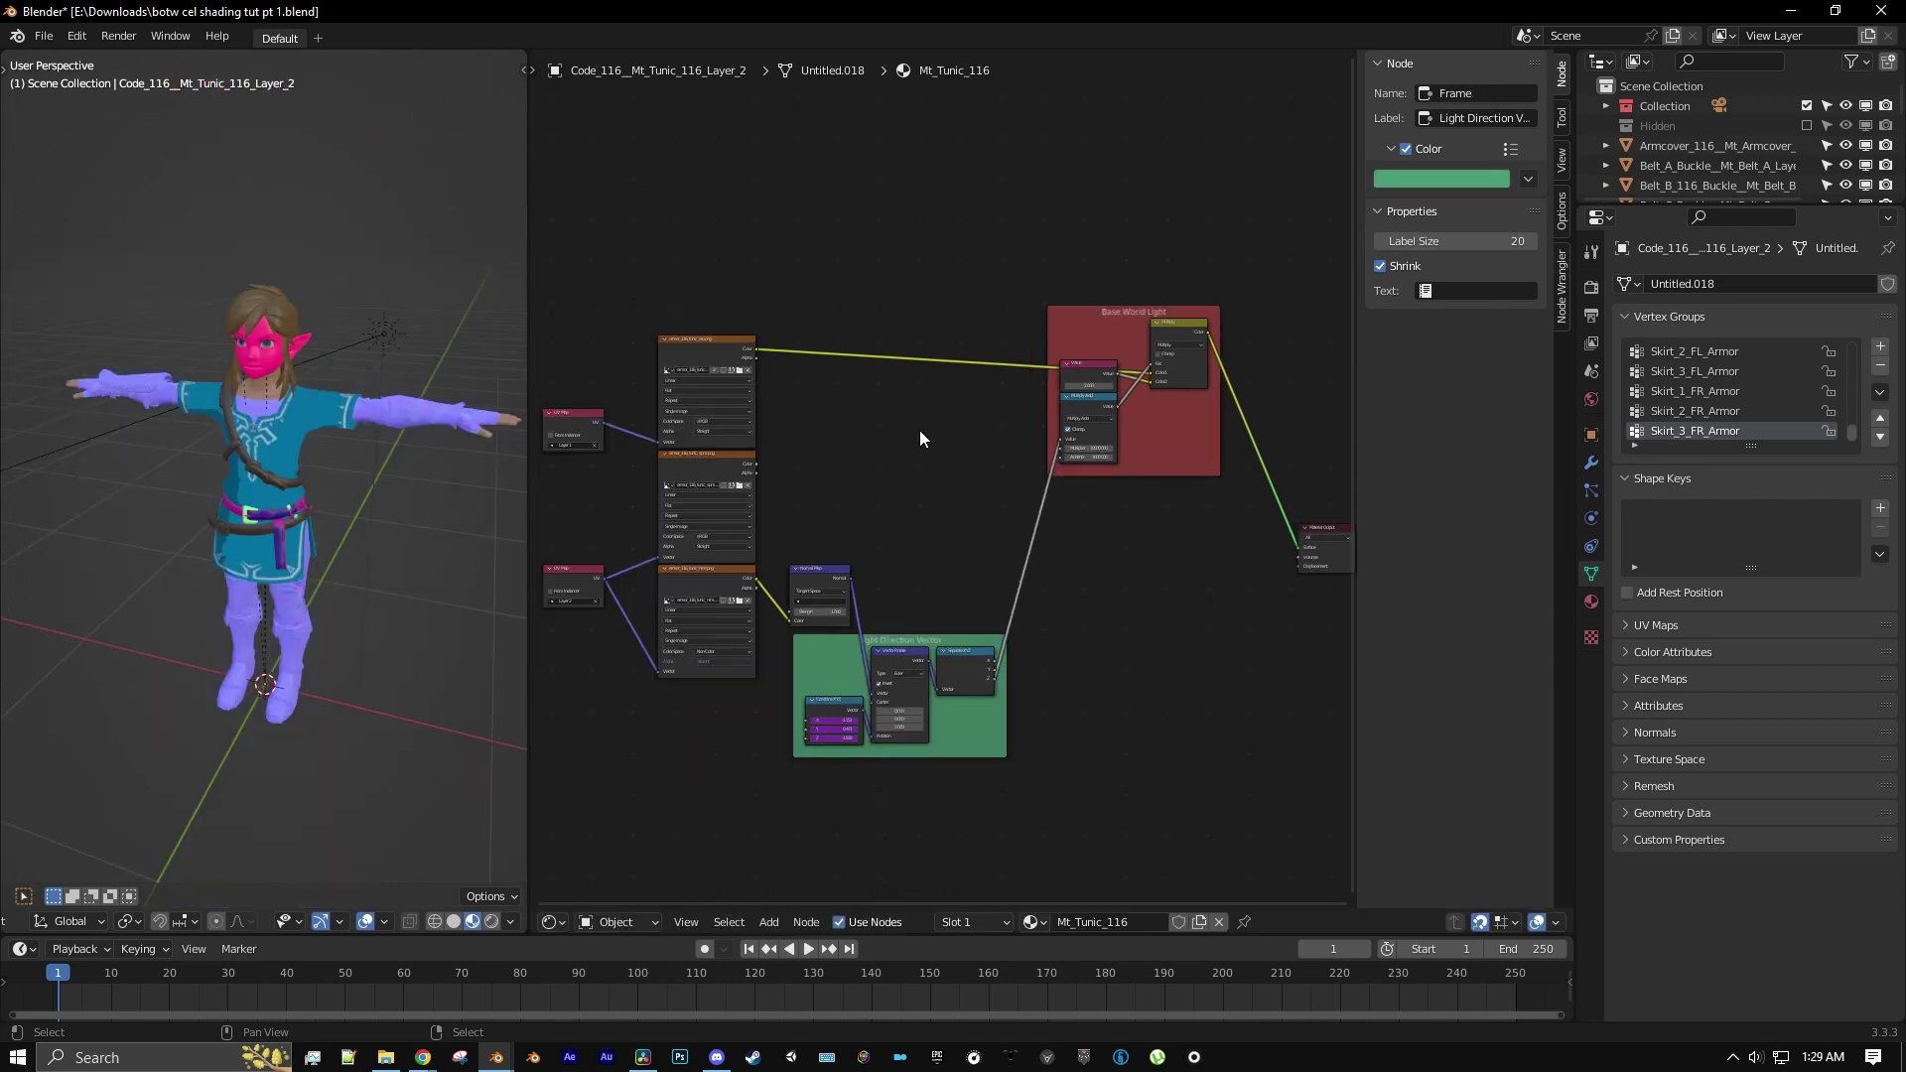
pyautogui.press('n')
# Clear the sun light's rotation and rotate it about 85 degrees around the global X axis
pyautogui.rightClick(385, 335)
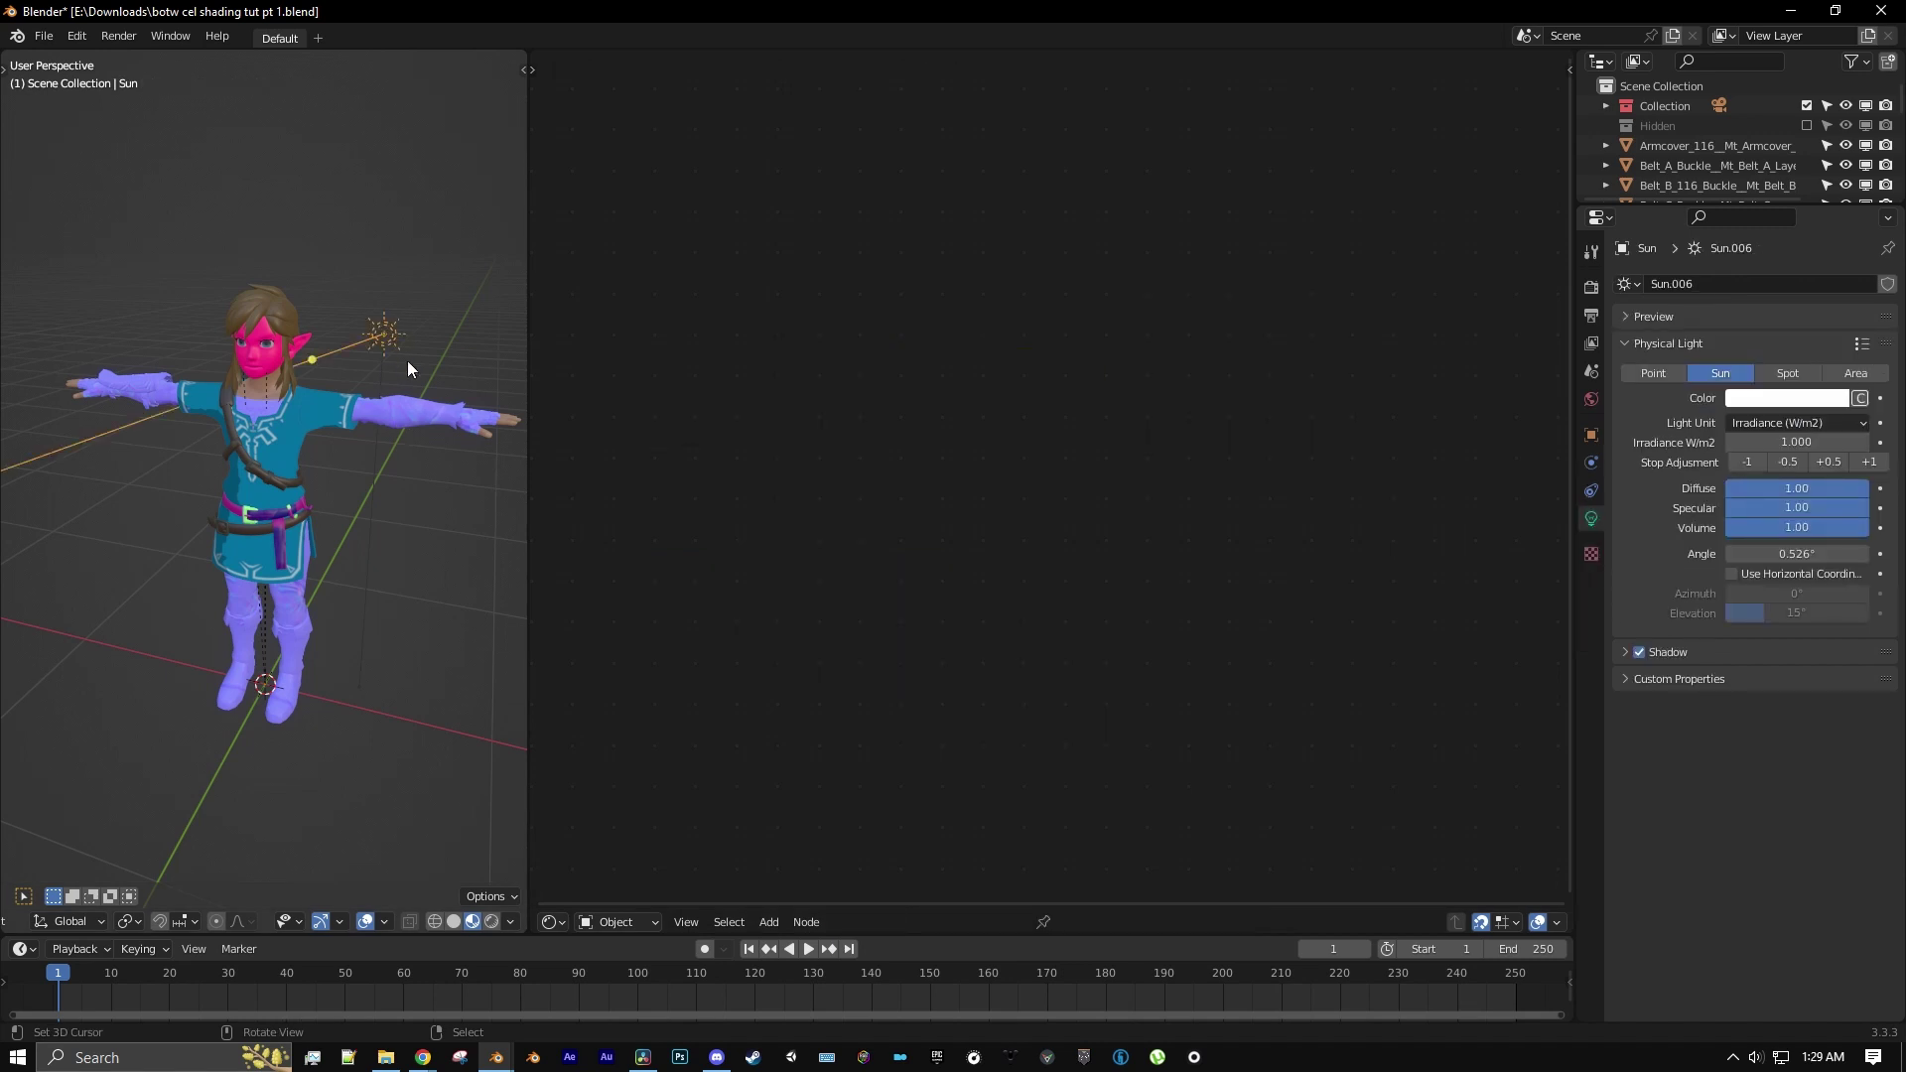
pyautogui.hotkey('alt', 'r')
pyautogui.moveTo(419, 366); pyautogui.dragTo(353, 384, button='middle')
pyautogui.press('r')
pyautogui.press('x')
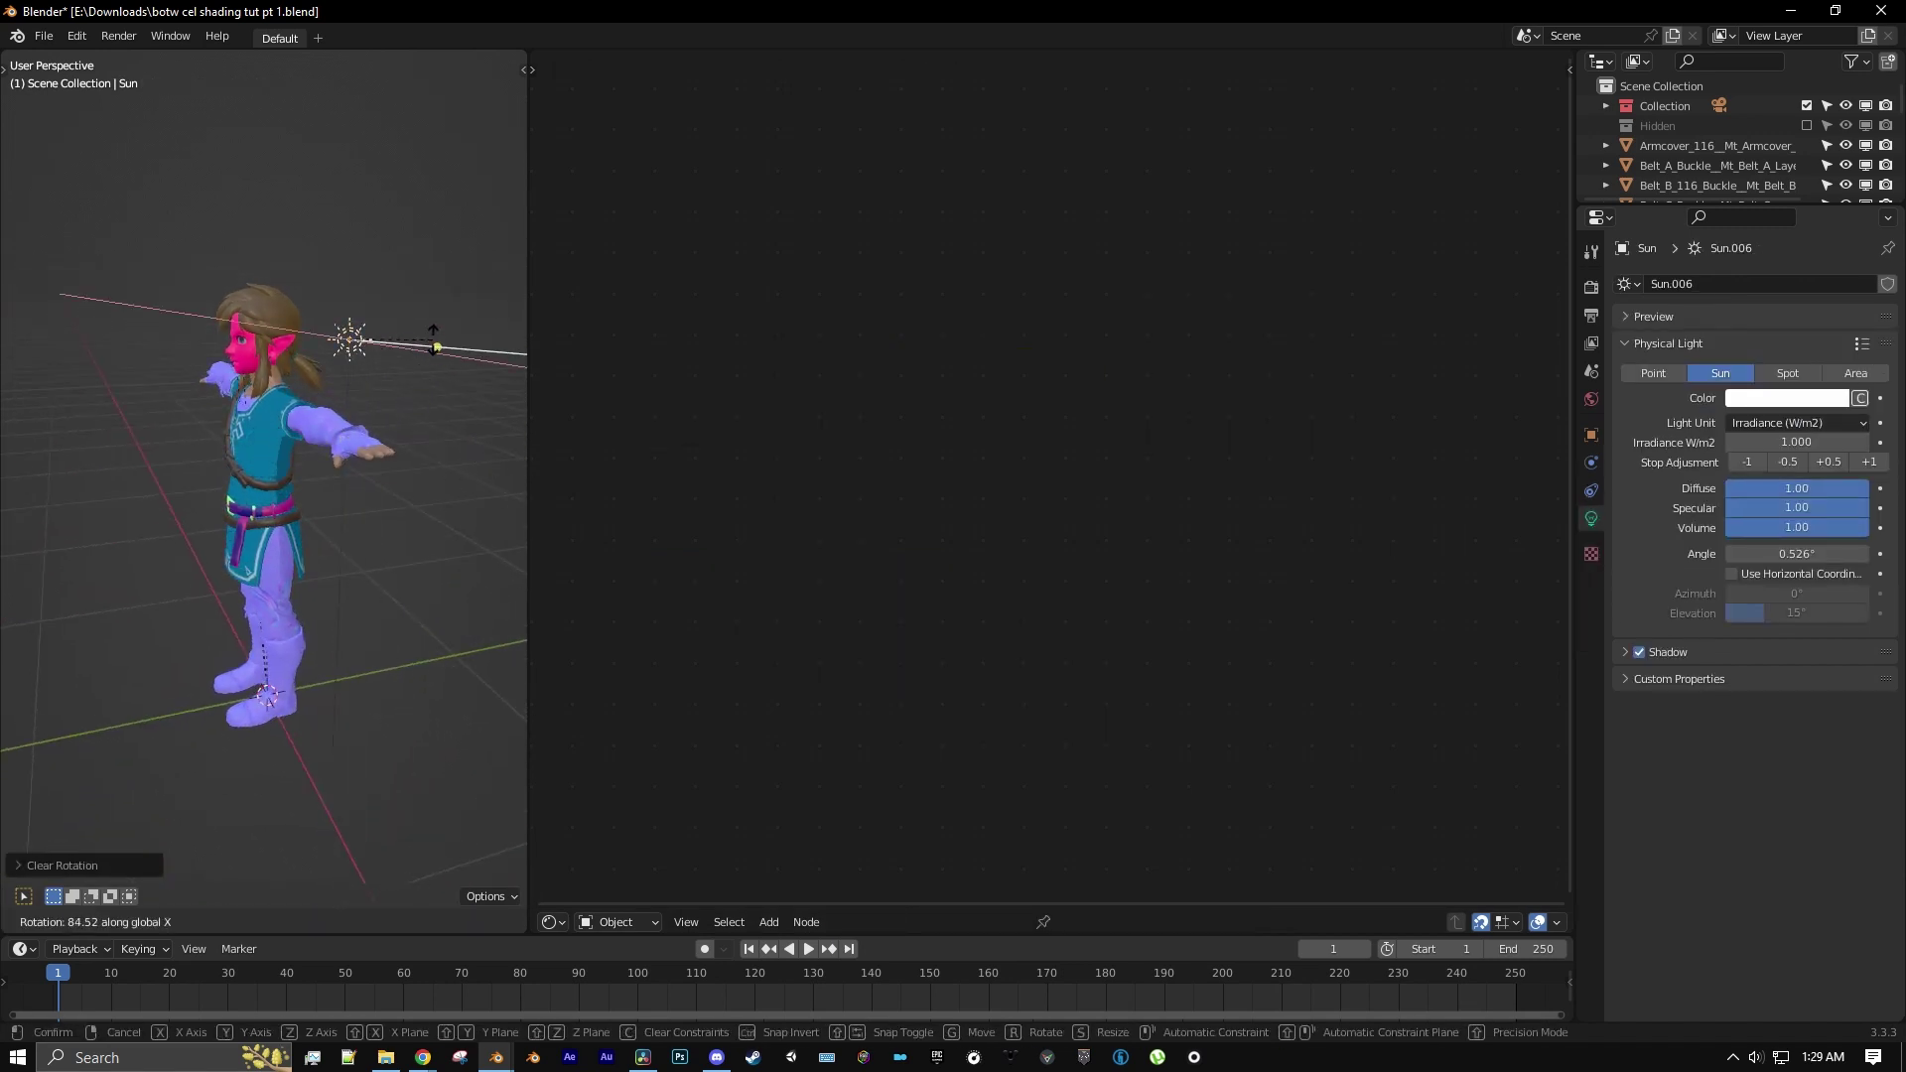
pyautogui.click(434, 343)
# Select the tunic and add a Math node set to Multiply Add beside the Light Direction Vector frame
pyautogui.moveTo(367, 450); pyautogui.dragTo(307, 449, button='middle')
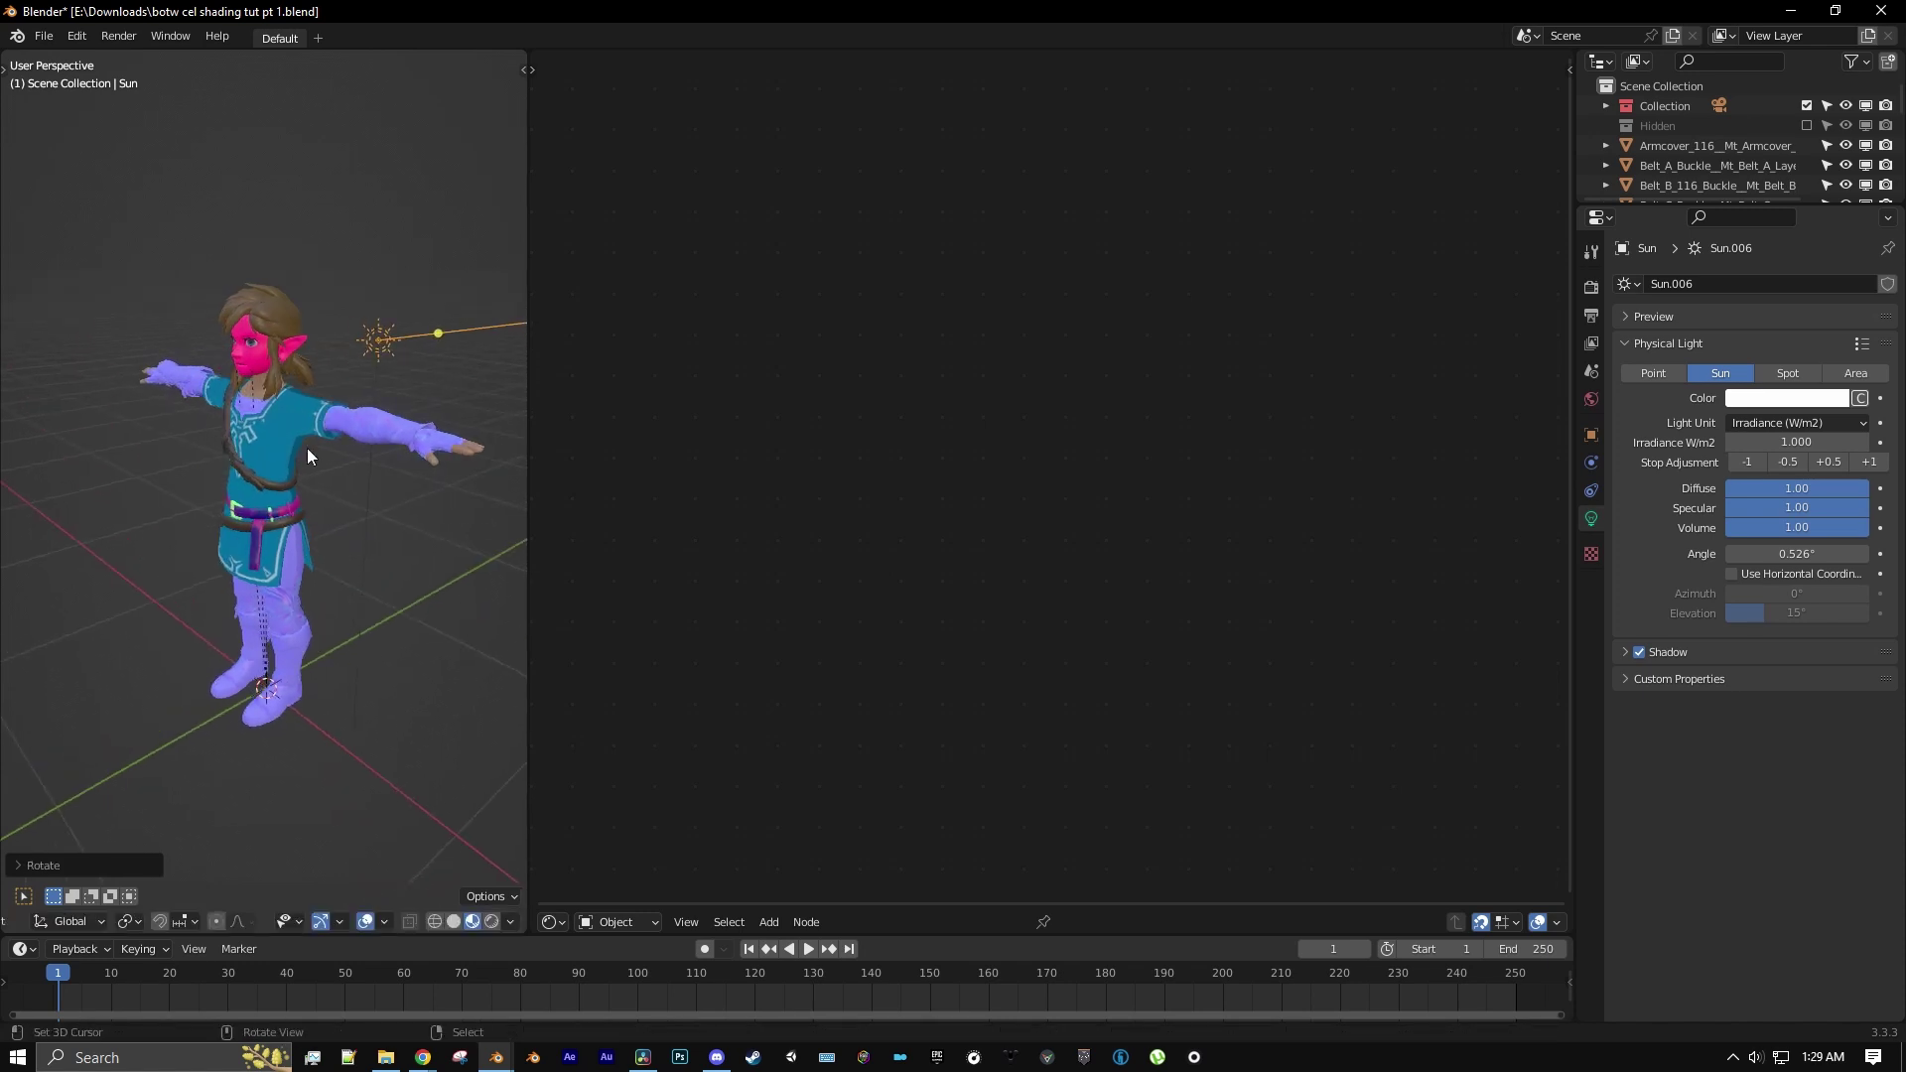
pyautogui.moveTo(414, 408); pyautogui.dragTo(240, 411, button='middle')
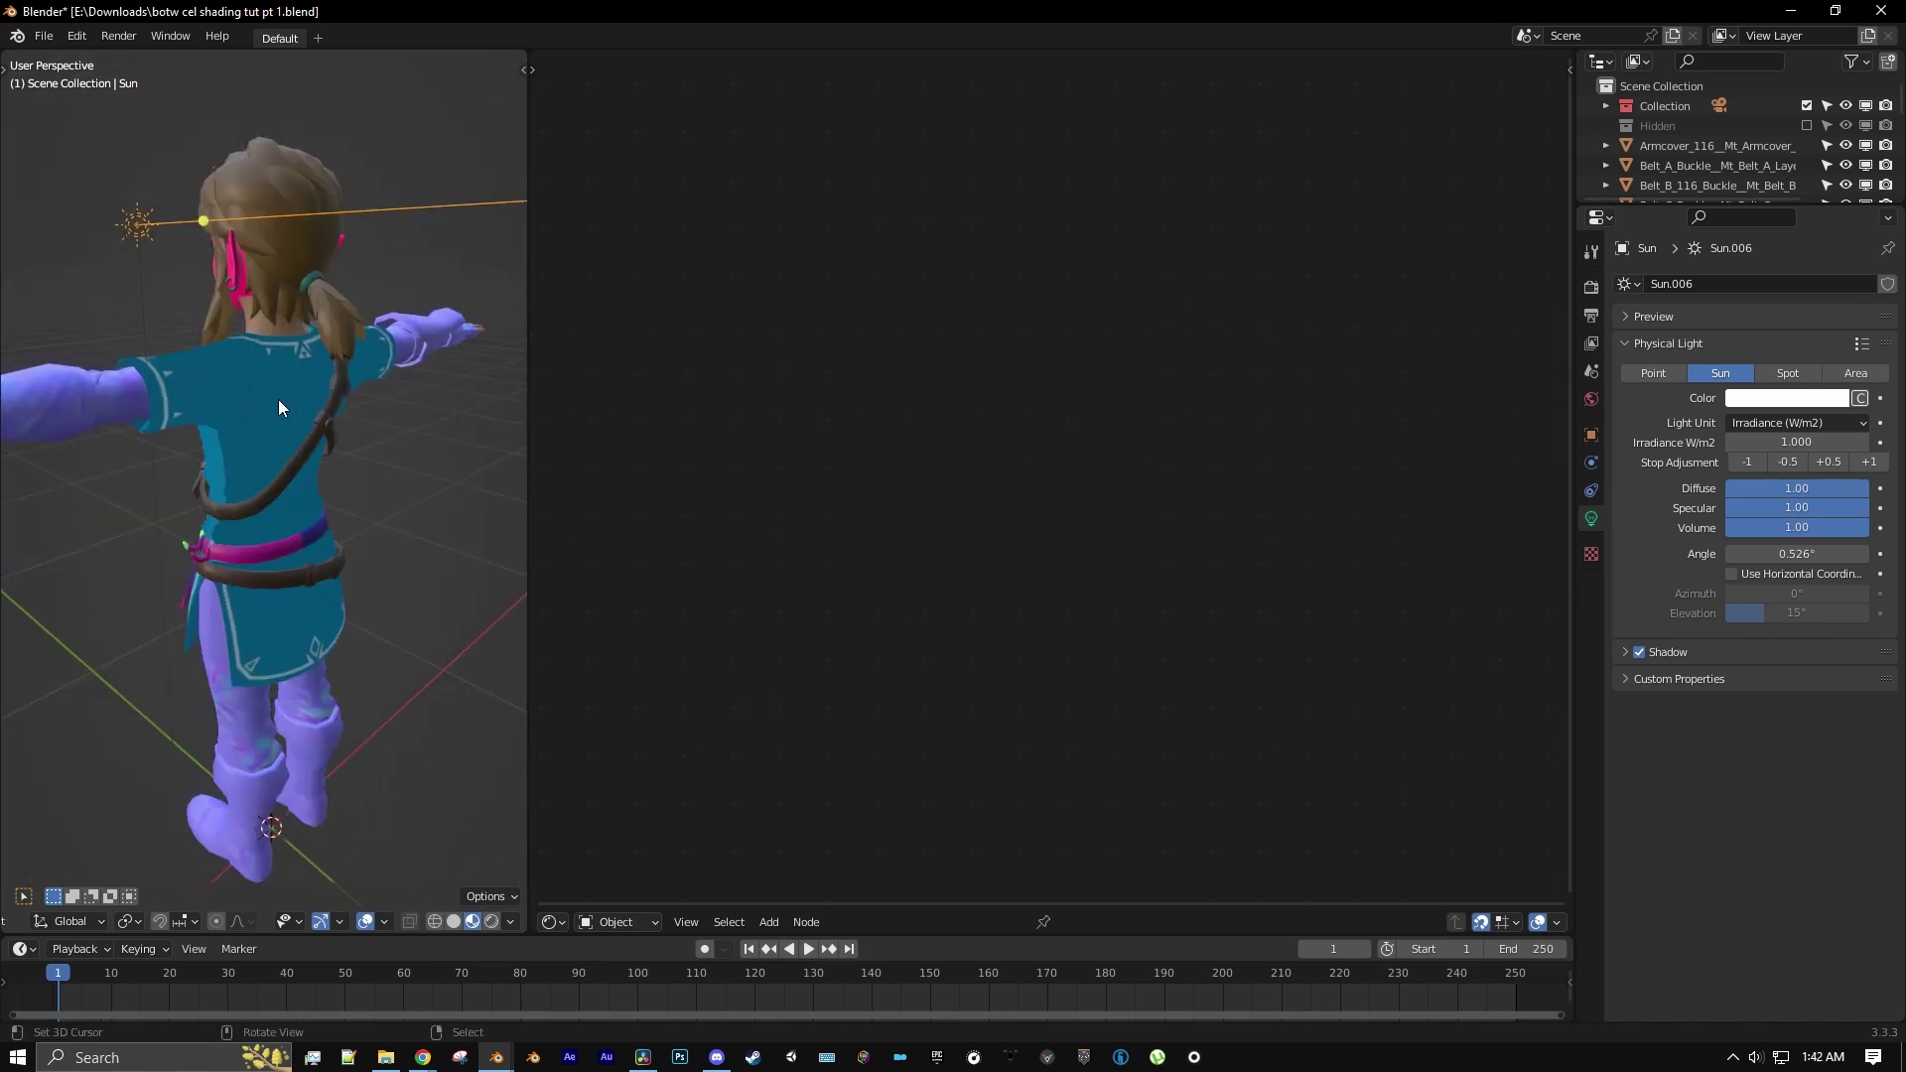
pyautogui.click(278, 407)
pyautogui.scroll(2, 1102, 661)
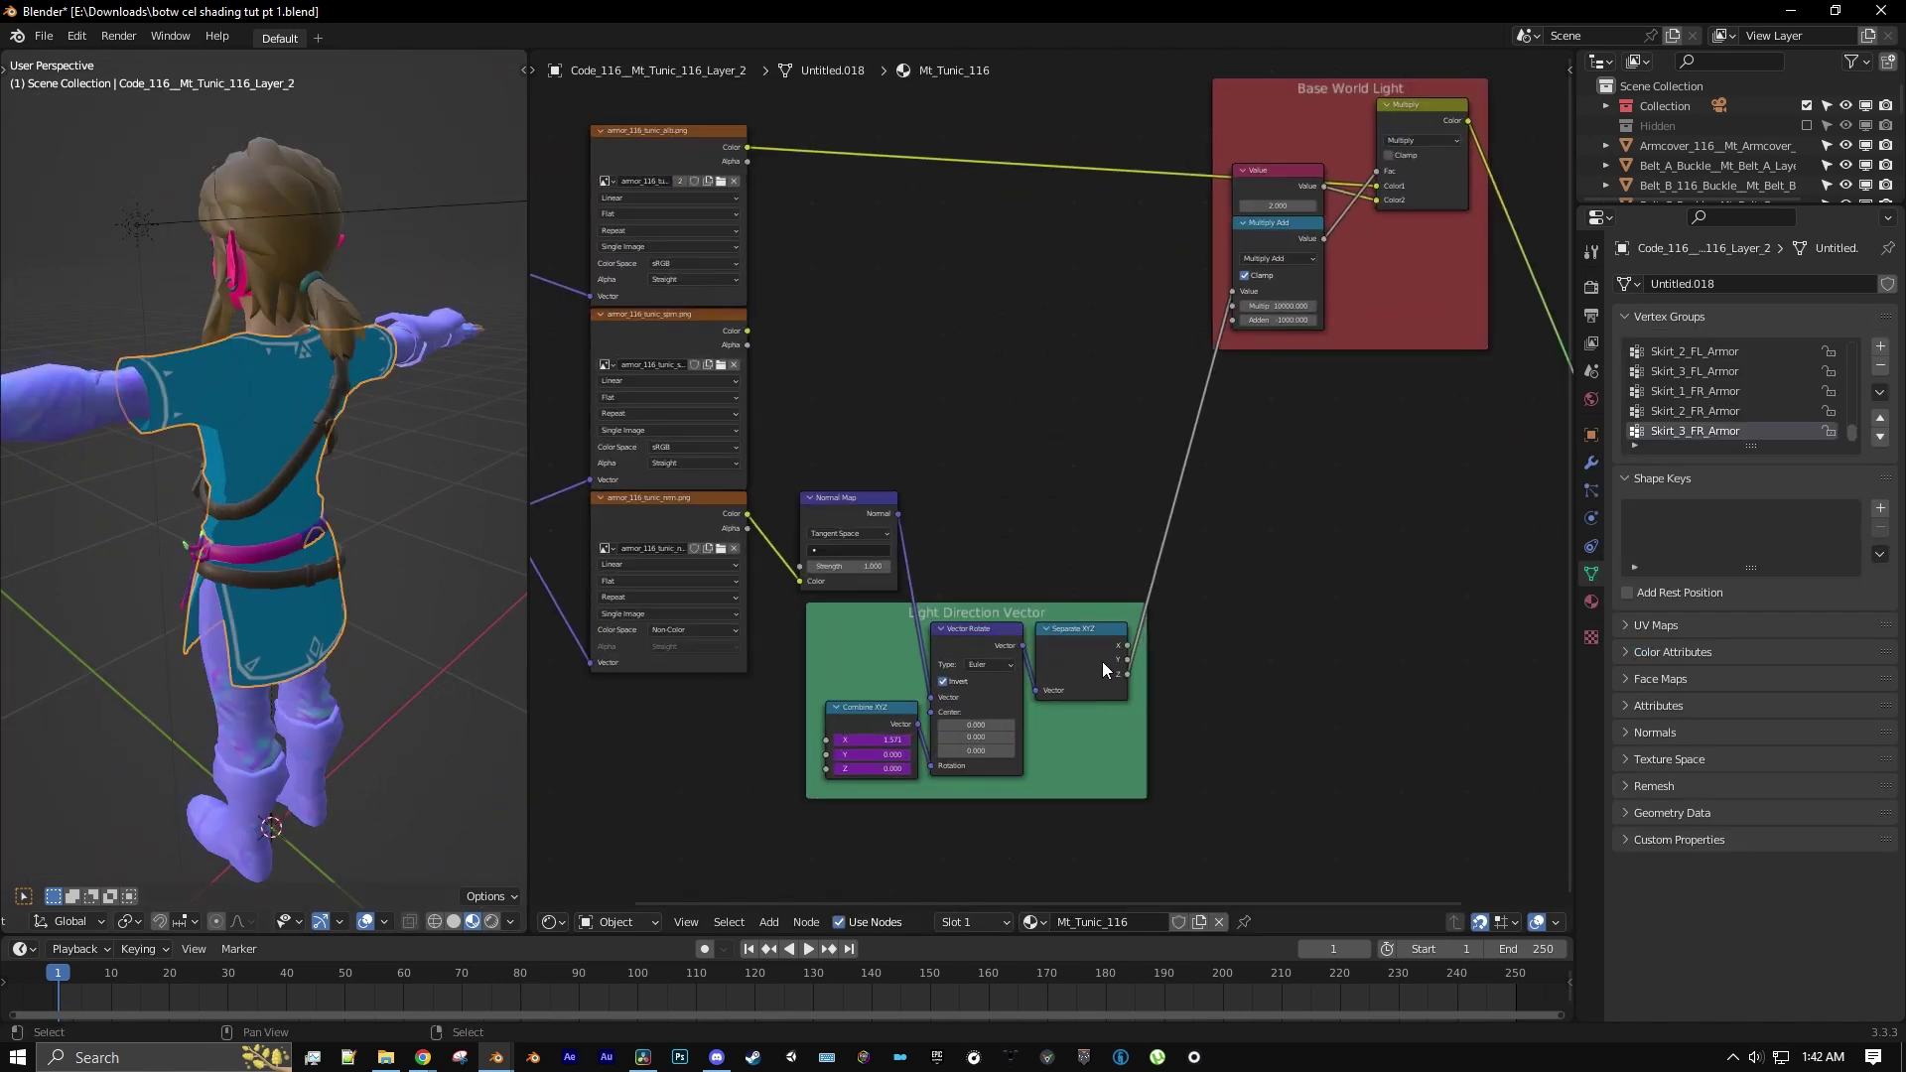
pyautogui.moveTo(1102, 661); pyautogui.dragTo(971, 601, button='middle')
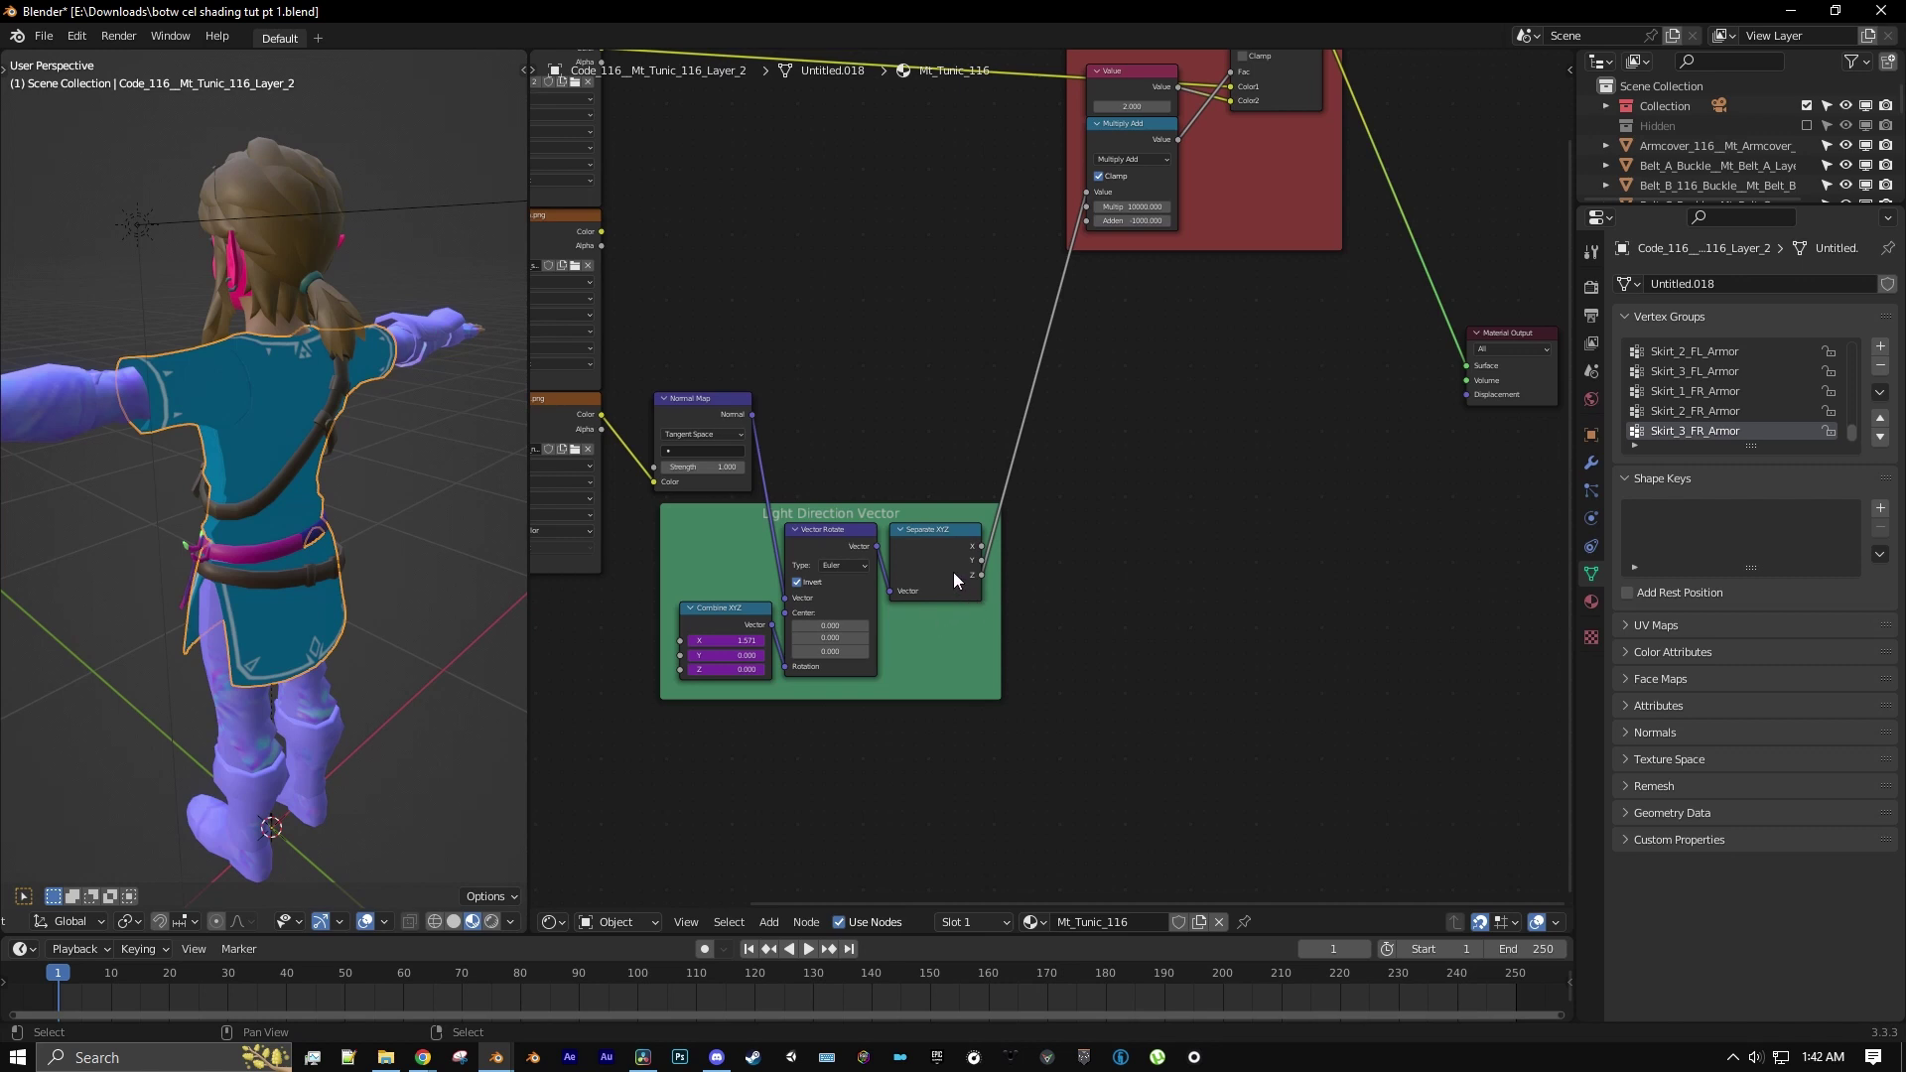
pyautogui.click(769, 921)
pyautogui.moveTo(795, 751)
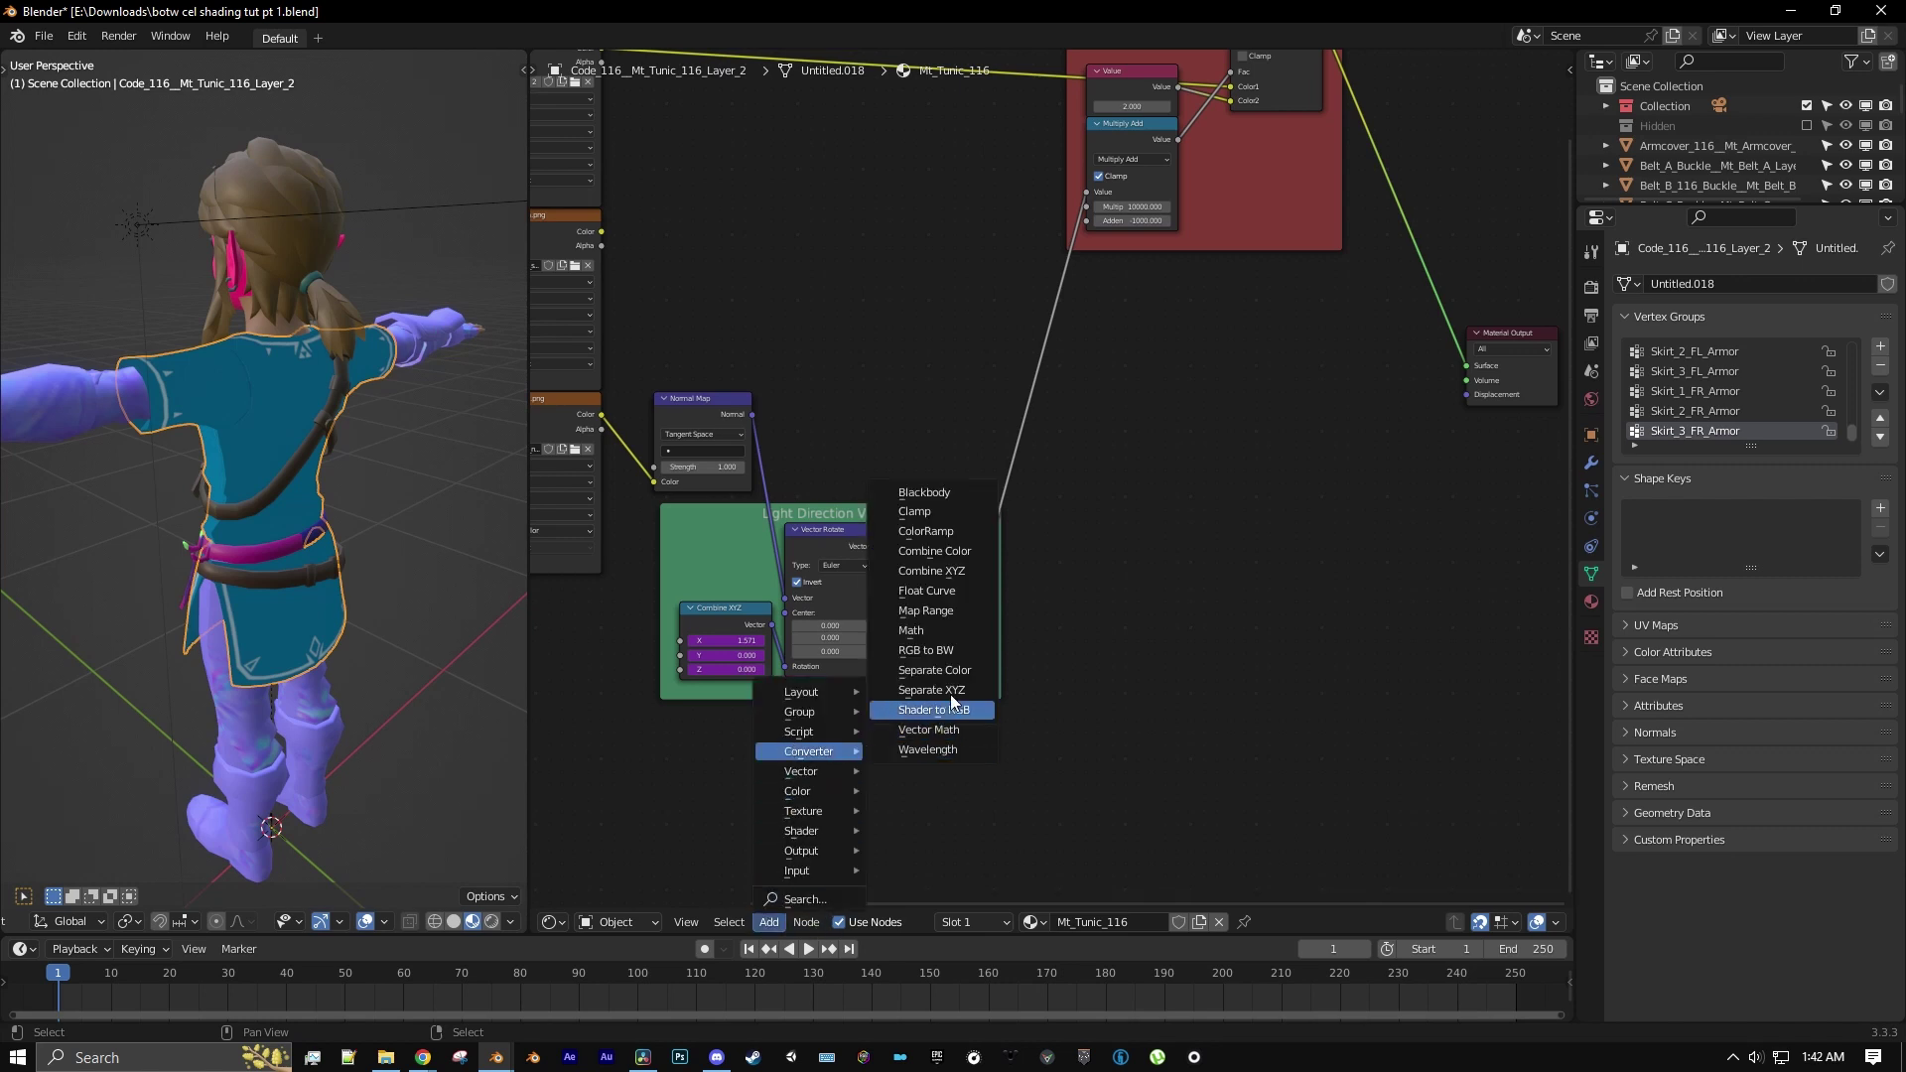
pyautogui.click(911, 631)
pyautogui.click(1083, 589)
pyautogui.click(1092, 593)
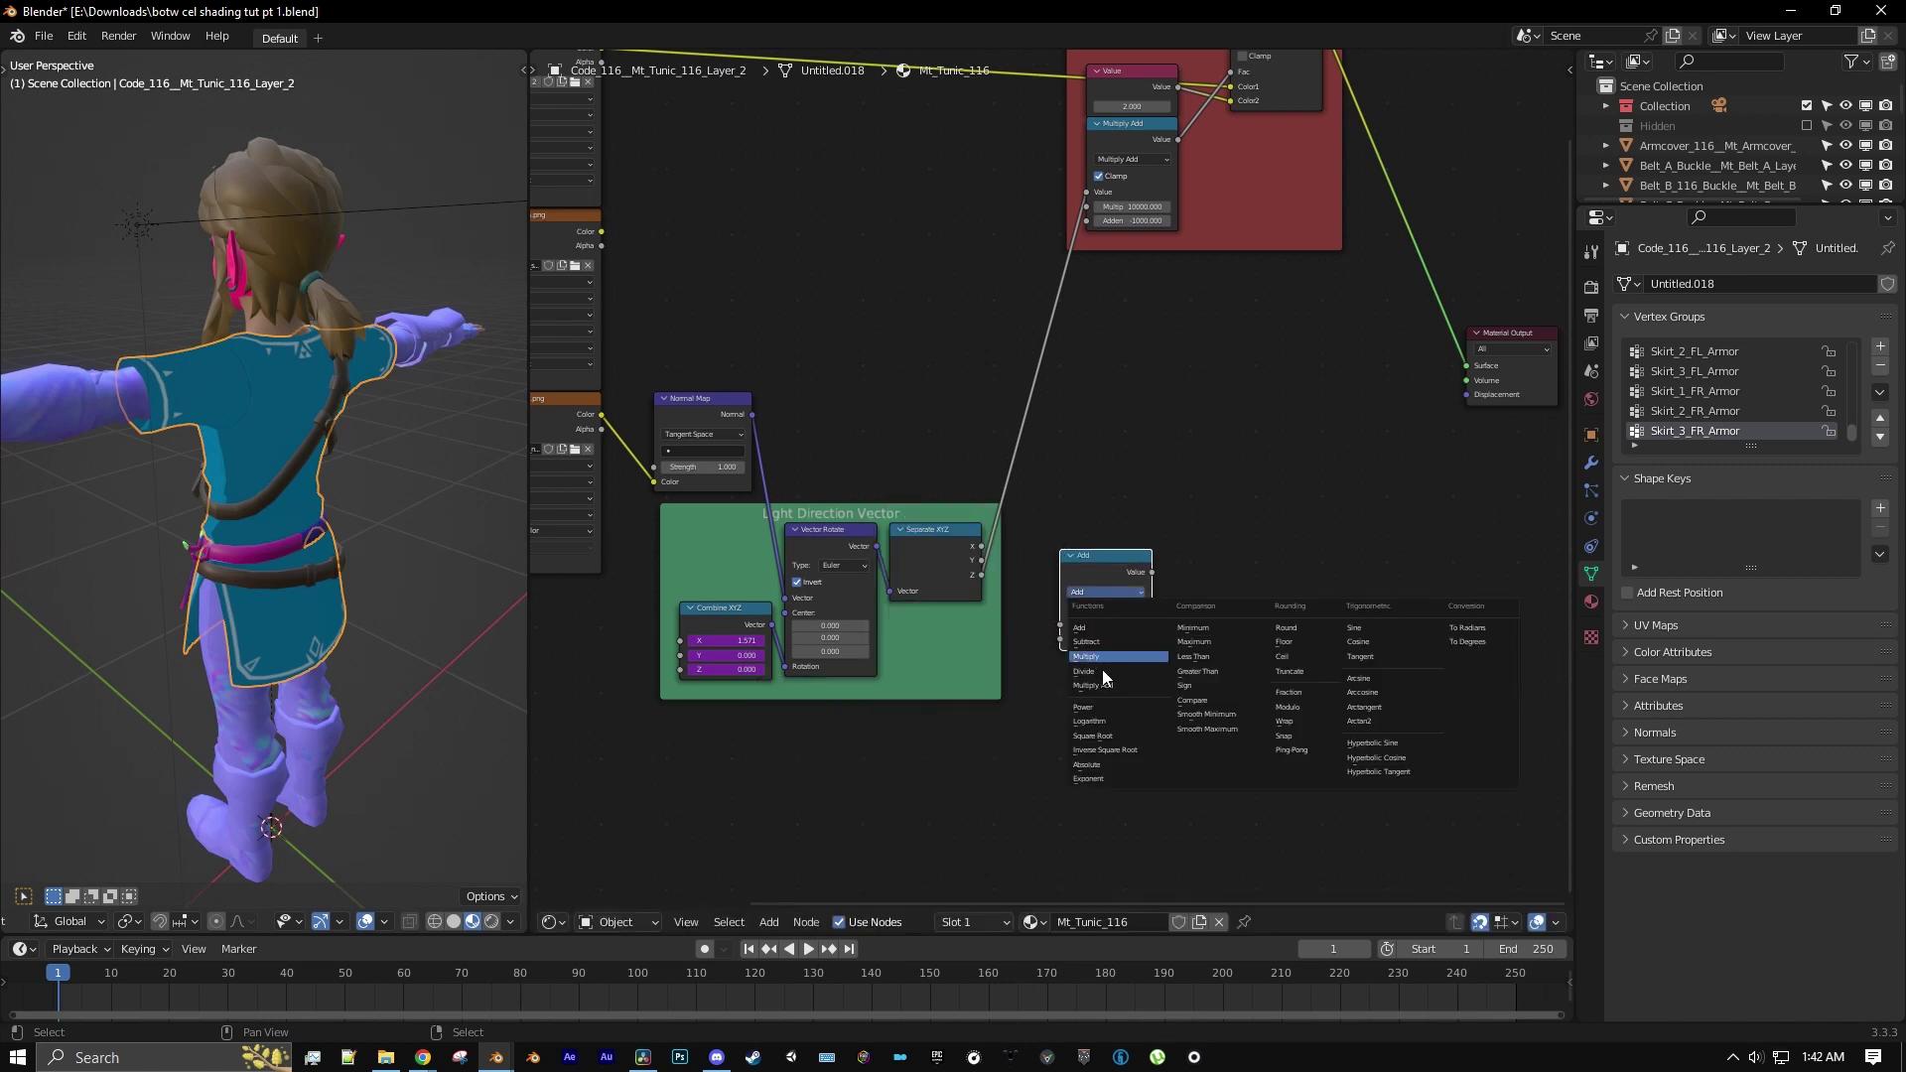
pyautogui.click(1105, 687)
# Connect the Separate XYZ Z output to the new Multiply Add node's value, with multiplier -10000 and addend 1000
pyautogui.scroll(1, 1059, 593)
pyautogui.moveTo(969, 592); pyautogui.dragTo(984, 595)
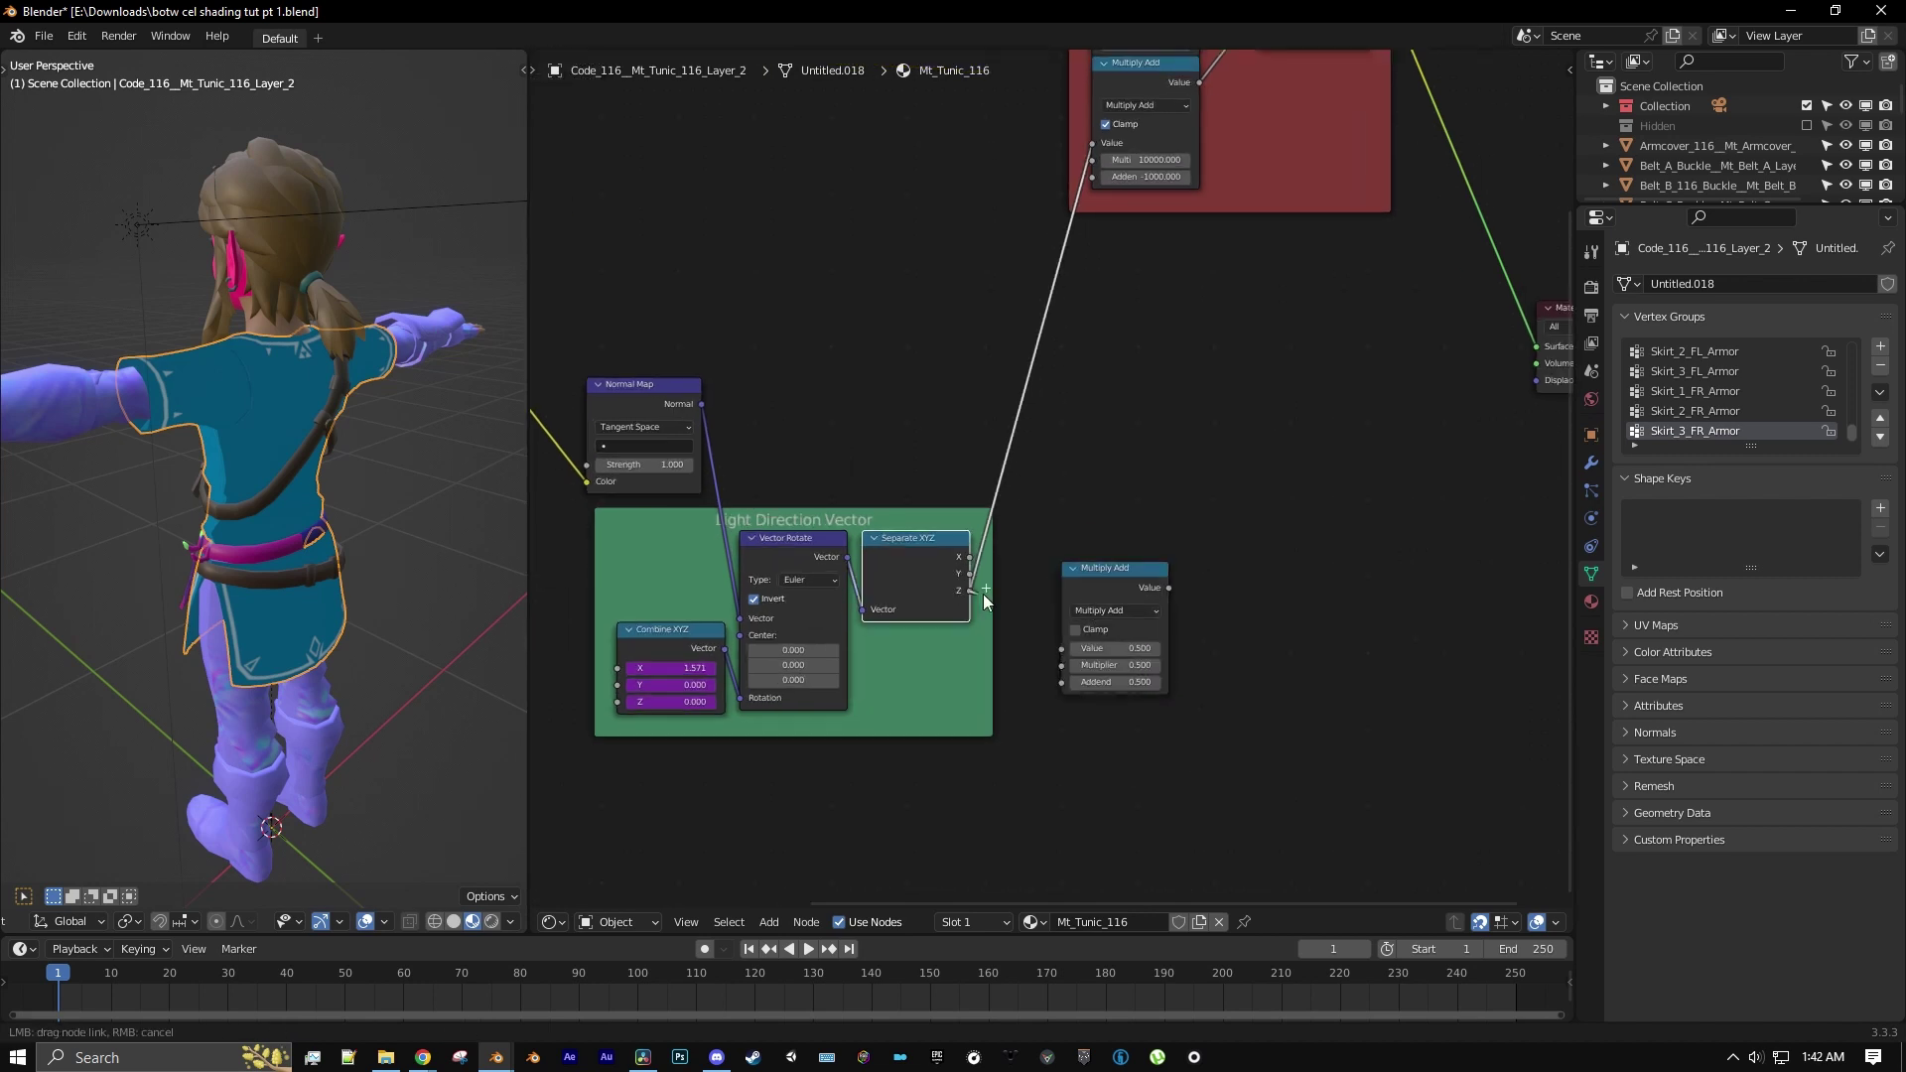
pyautogui.moveTo(1063, 649); pyautogui.dragTo(1063, 650)
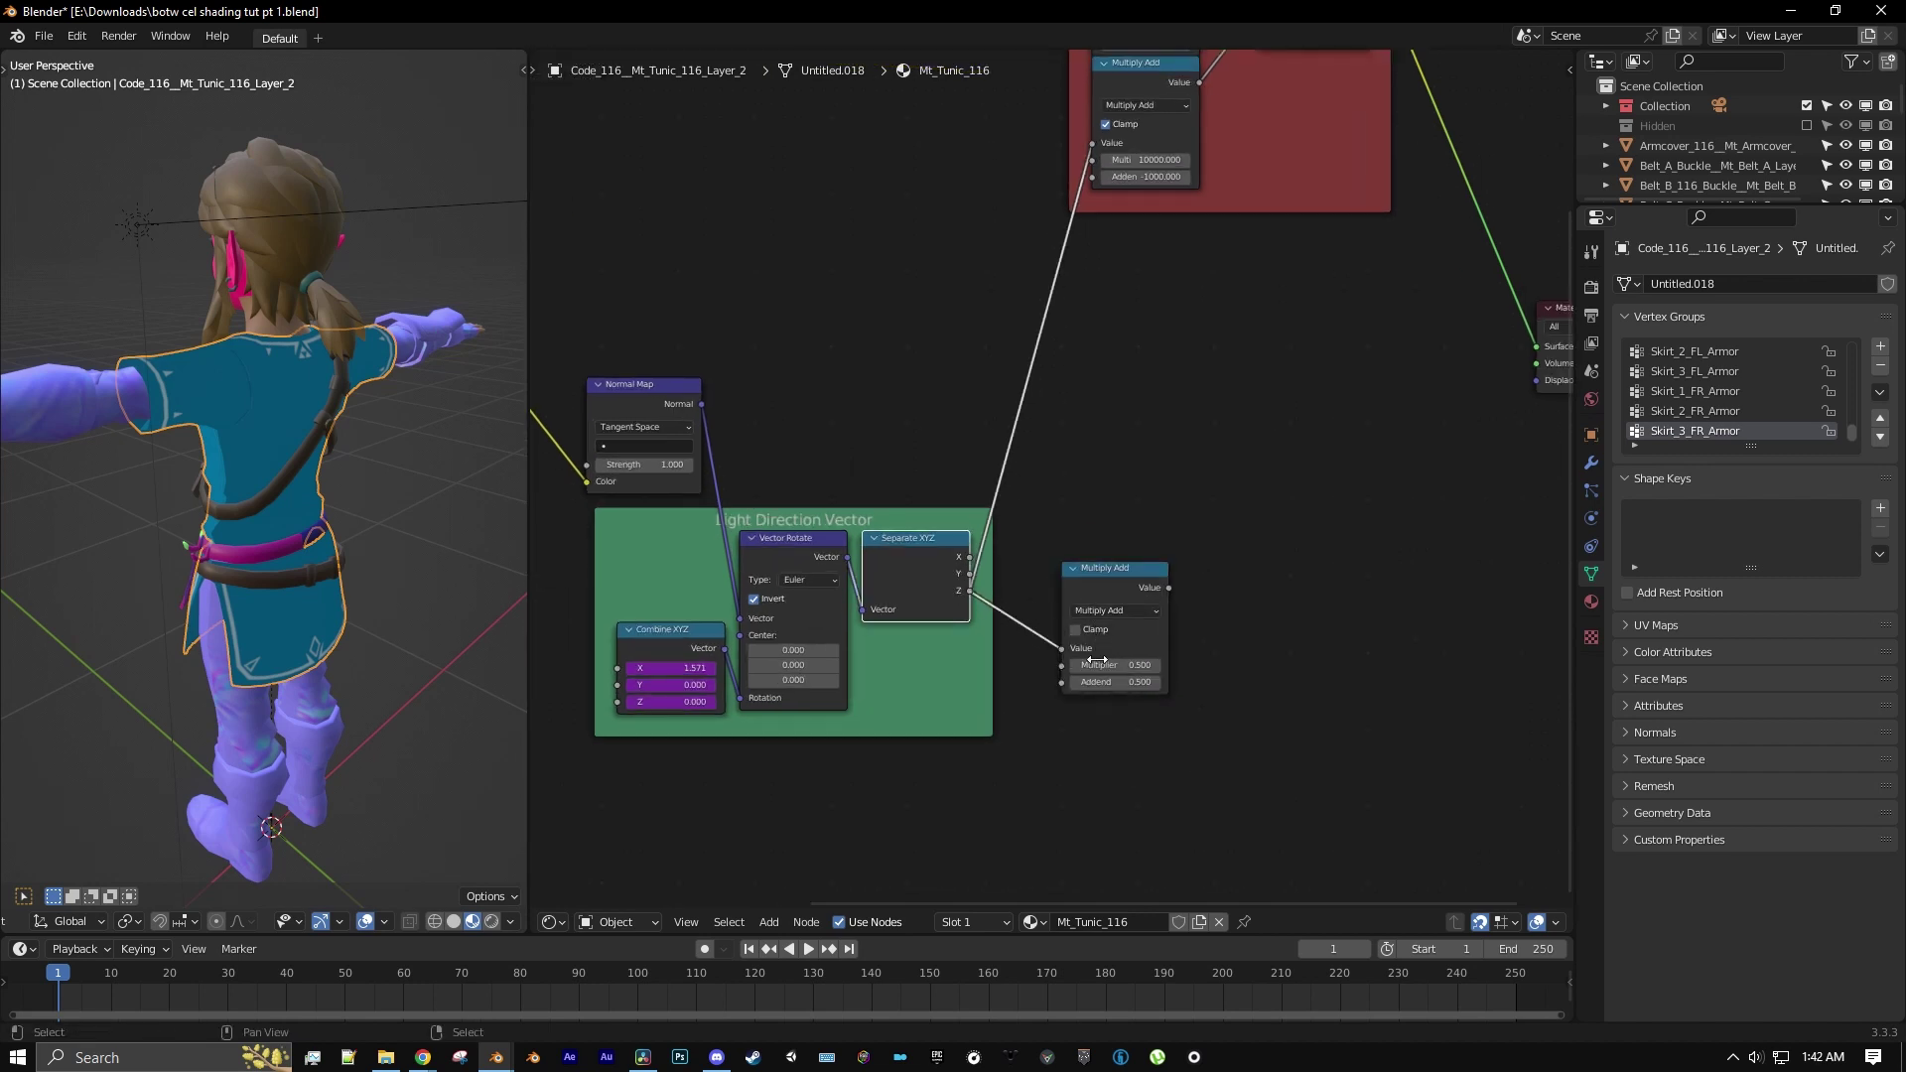
pyautogui.click(1099, 666)
pyautogui.click(1141, 681)
pyautogui.write('1000')
pyautogui.press('Return')
# Preview the new Multiply Add node through the Material Output and enable its Clamp option
pyautogui.scroll(2, 1172, 606)
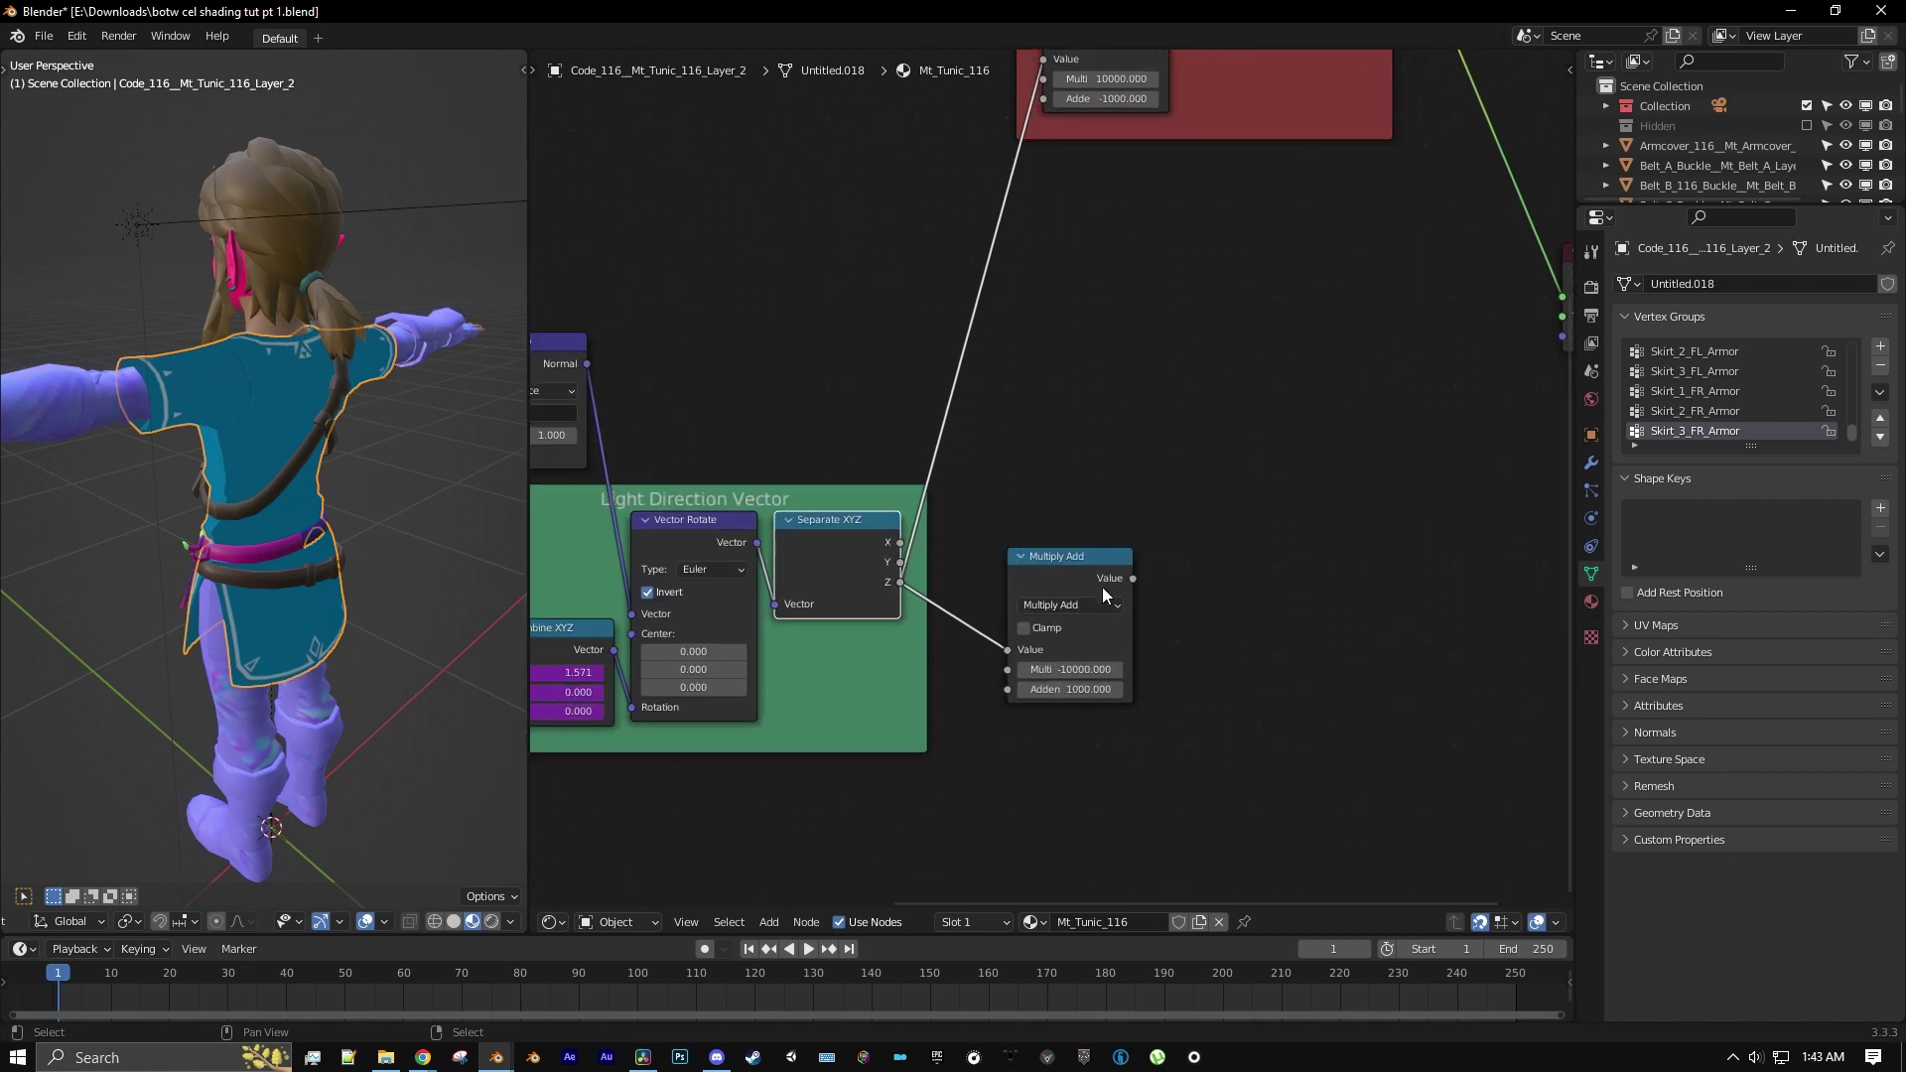
pyautogui.keyDown('ctrl'); pyautogui.keyDown('shift'); pyautogui.click(1057, 645); pyautogui.keyUp('shift'); pyautogui.keyUp('ctrl')
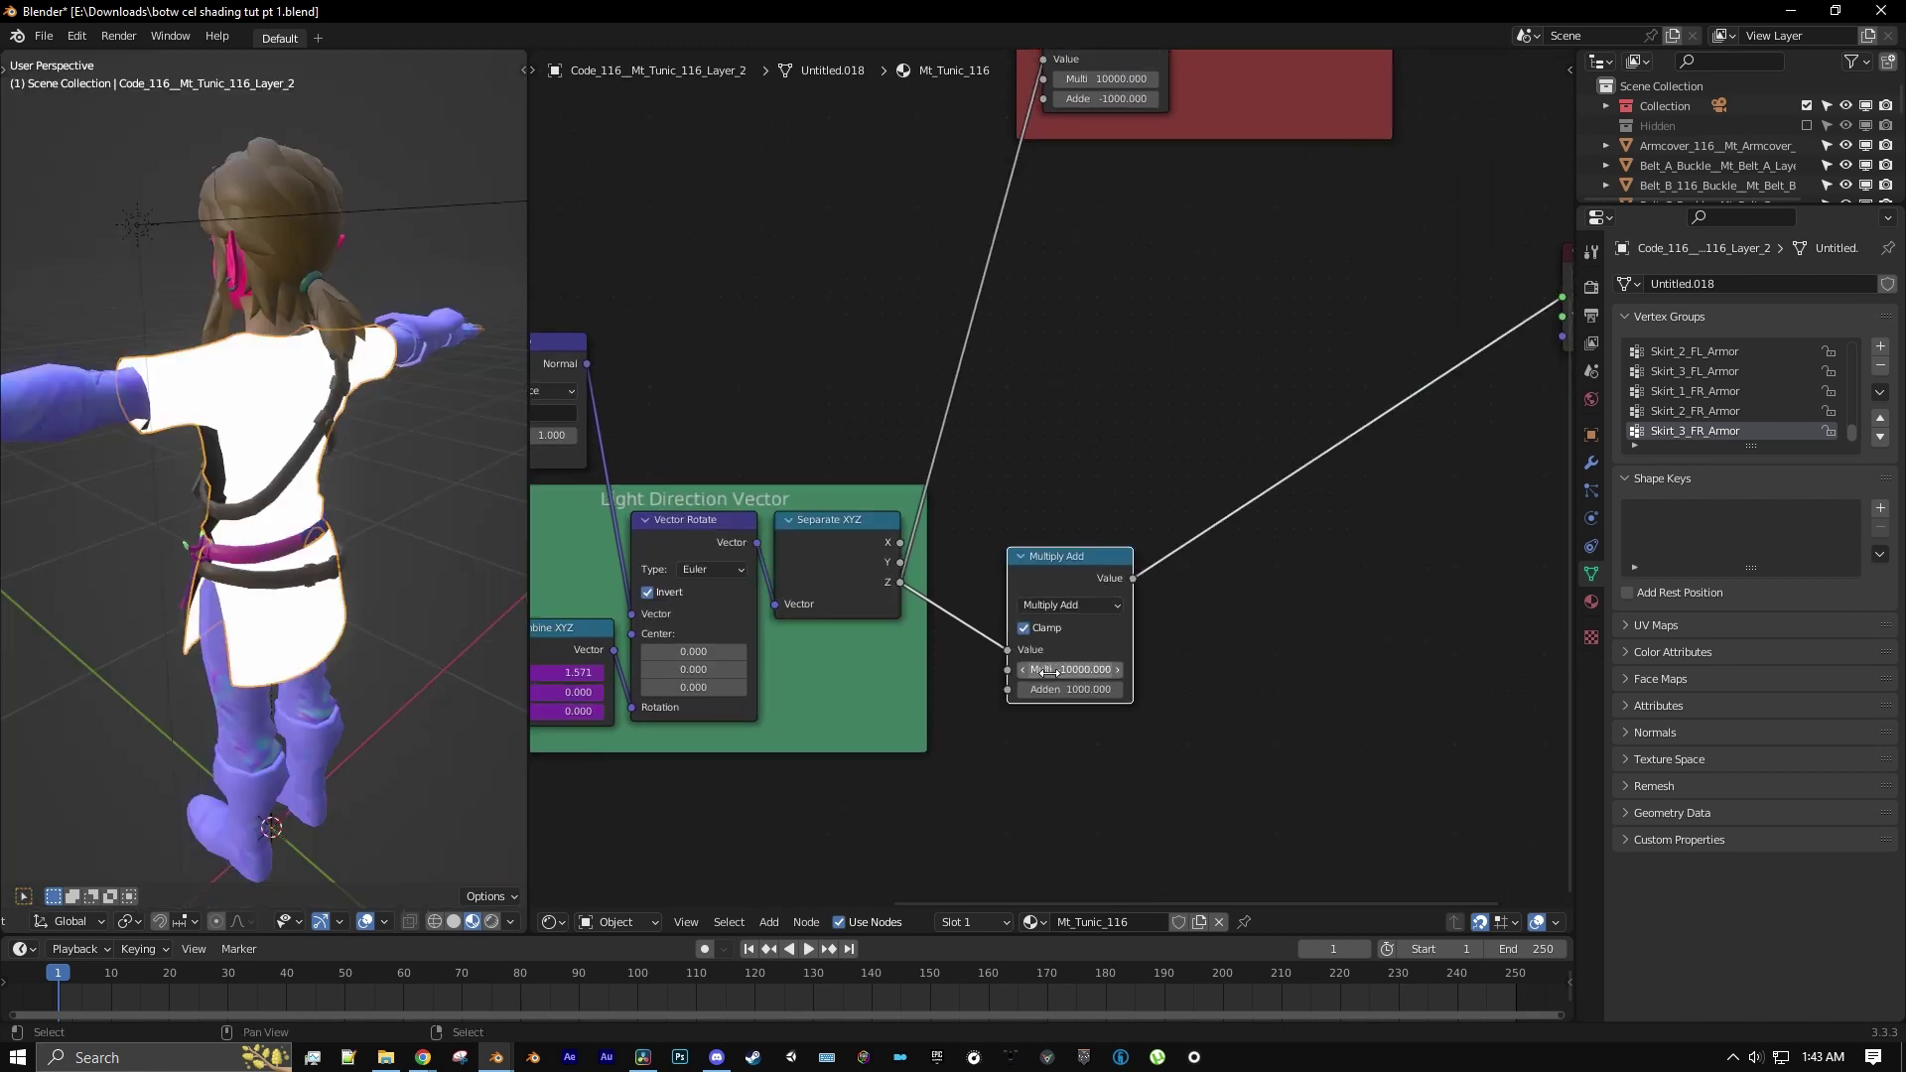
pyautogui.click(1024, 628)
# Move the Multiply Add node up, duplicate it directly below, and set the copy's operation to Multiply
pyautogui.moveTo(1078, 579); pyautogui.dragTo(1131, 471)
pyautogui.hotkey('shift', 'd')
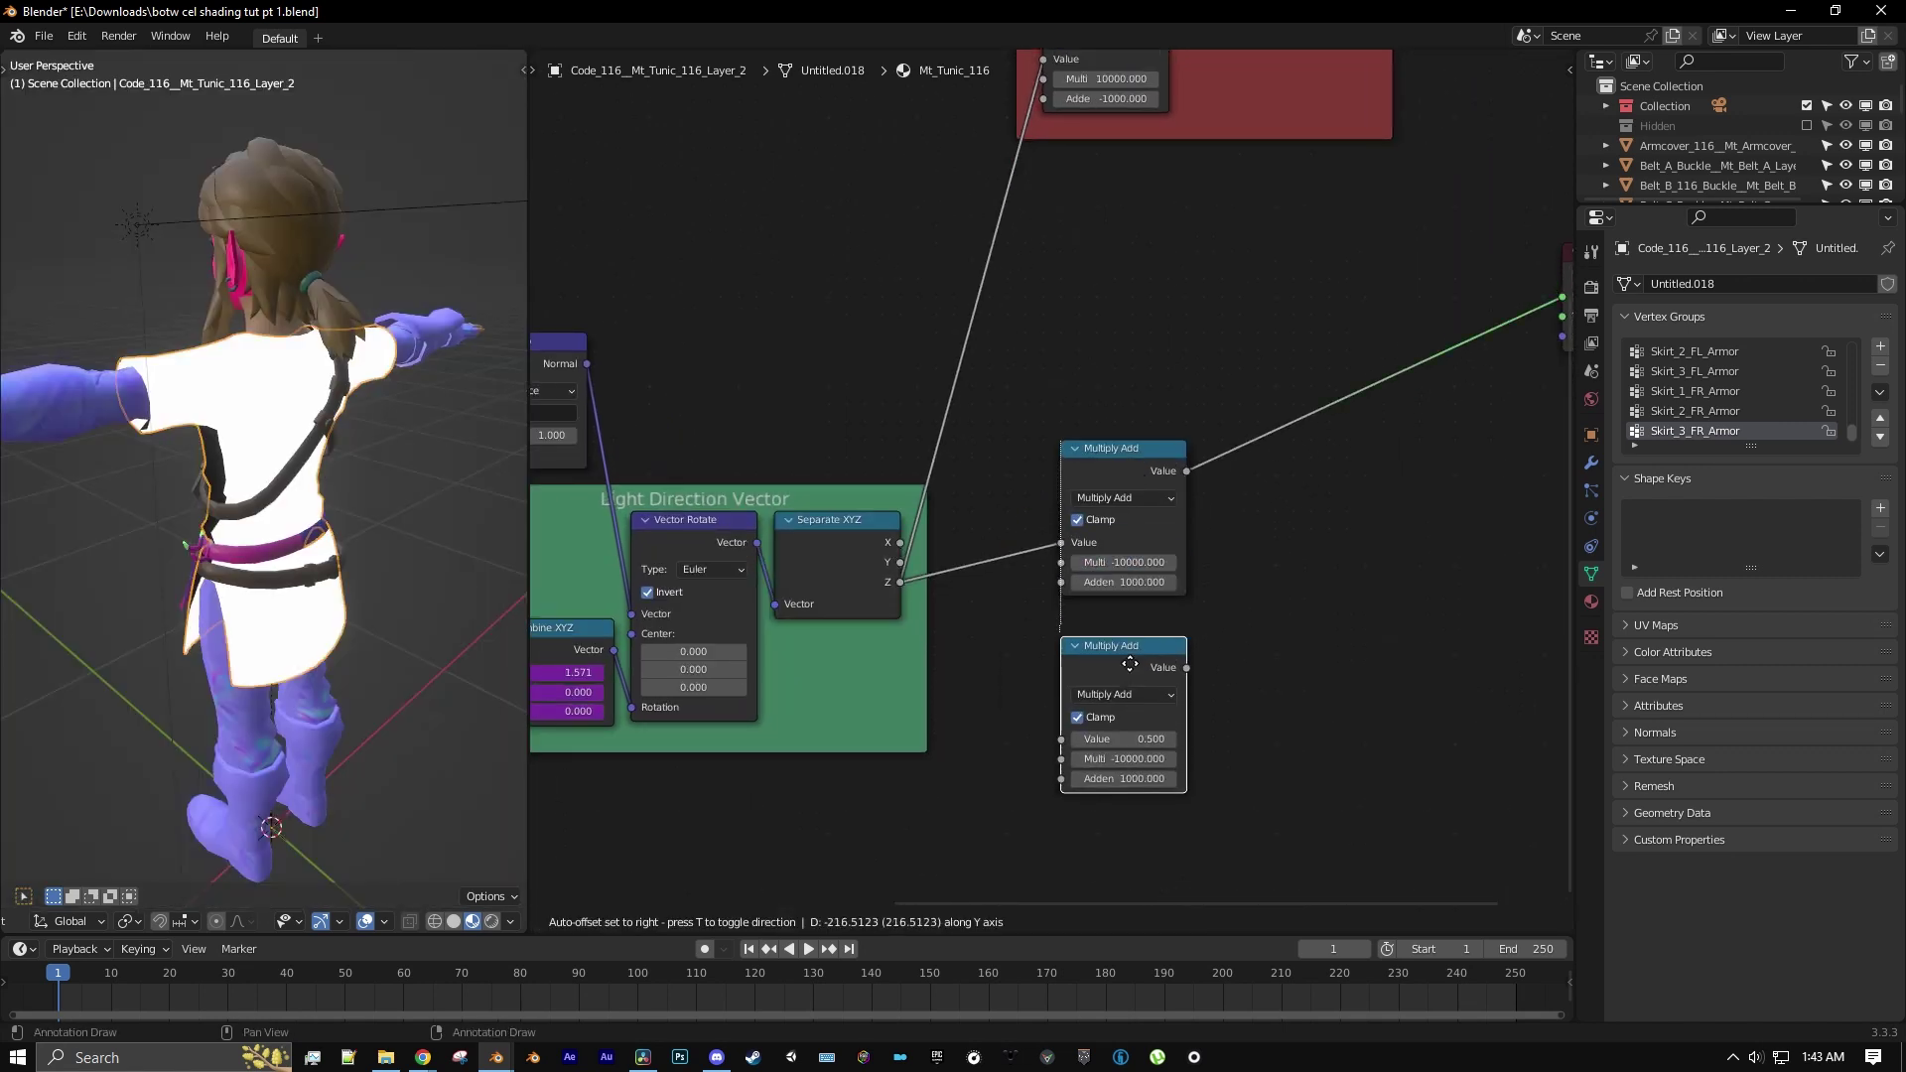
pyautogui.click(1132, 632)
pyautogui.click(1132, 657)
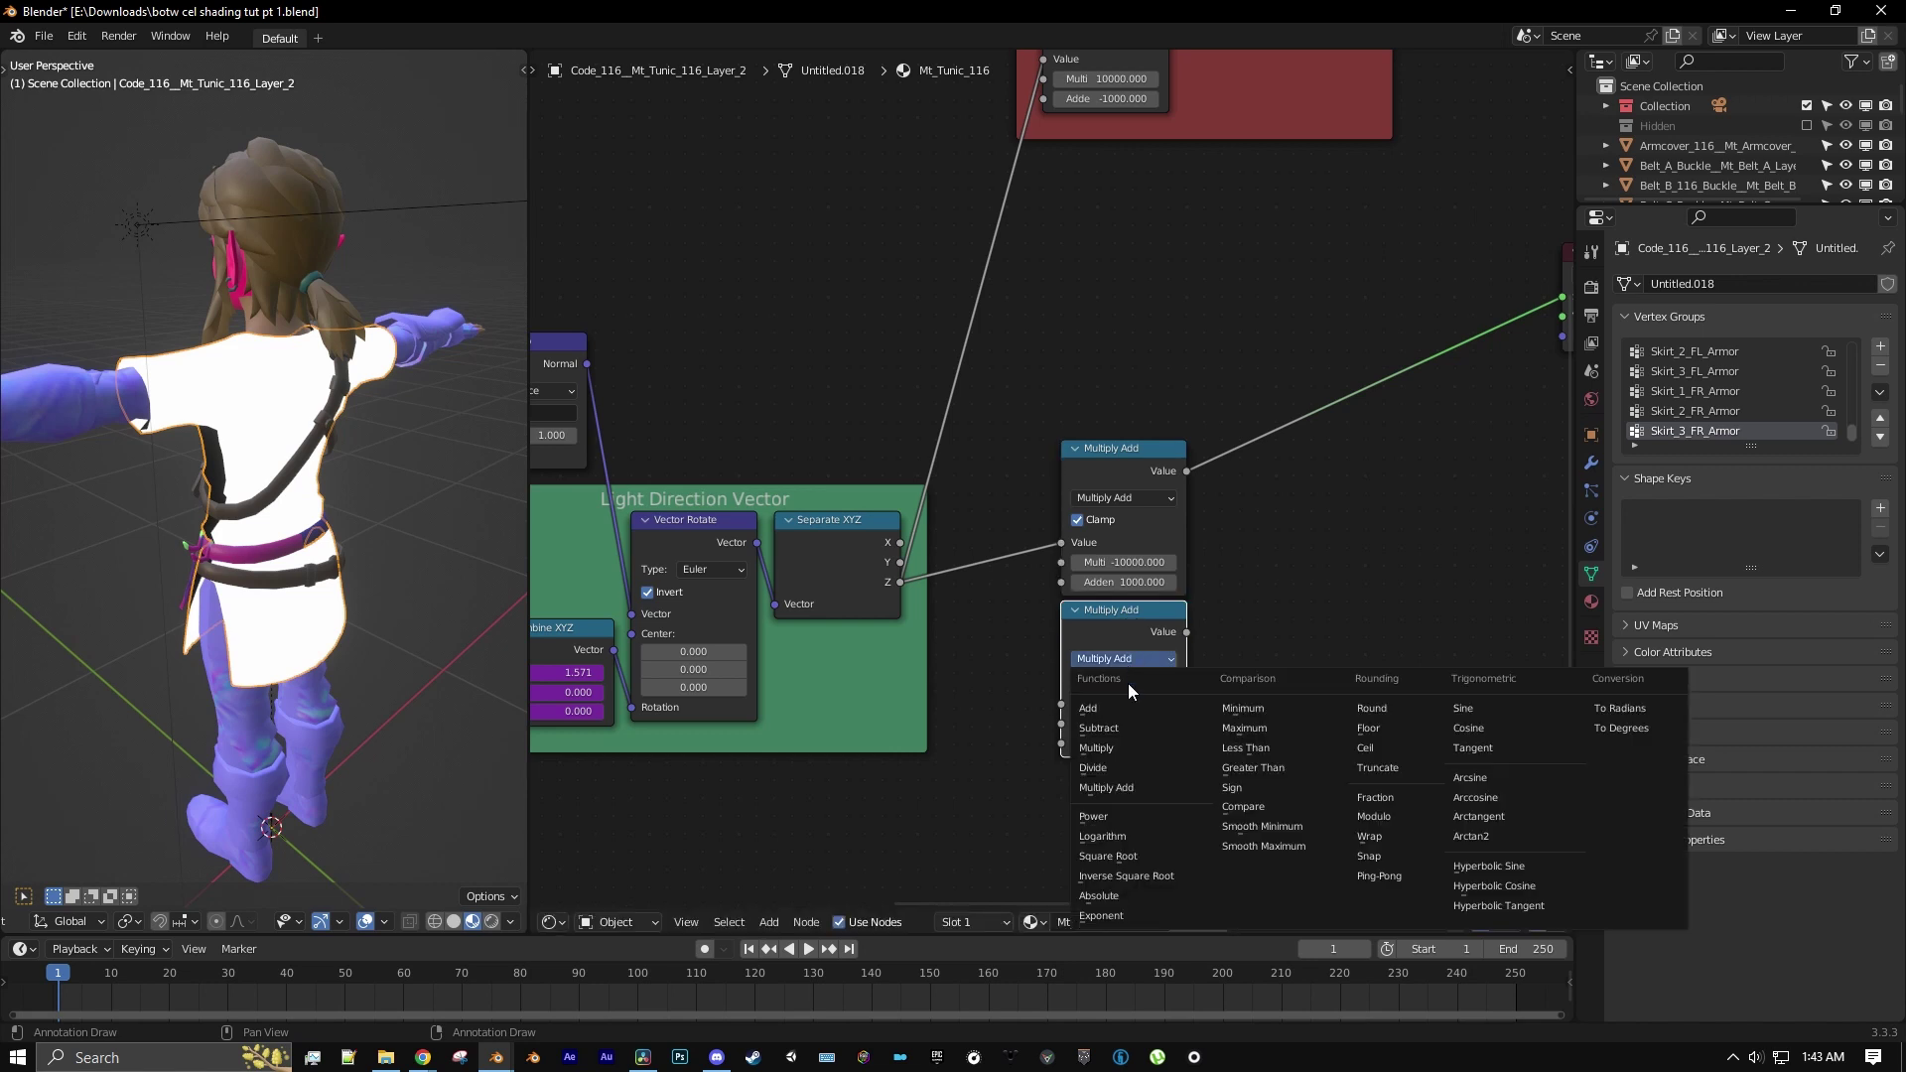
pyautogui.click(1117, 748)
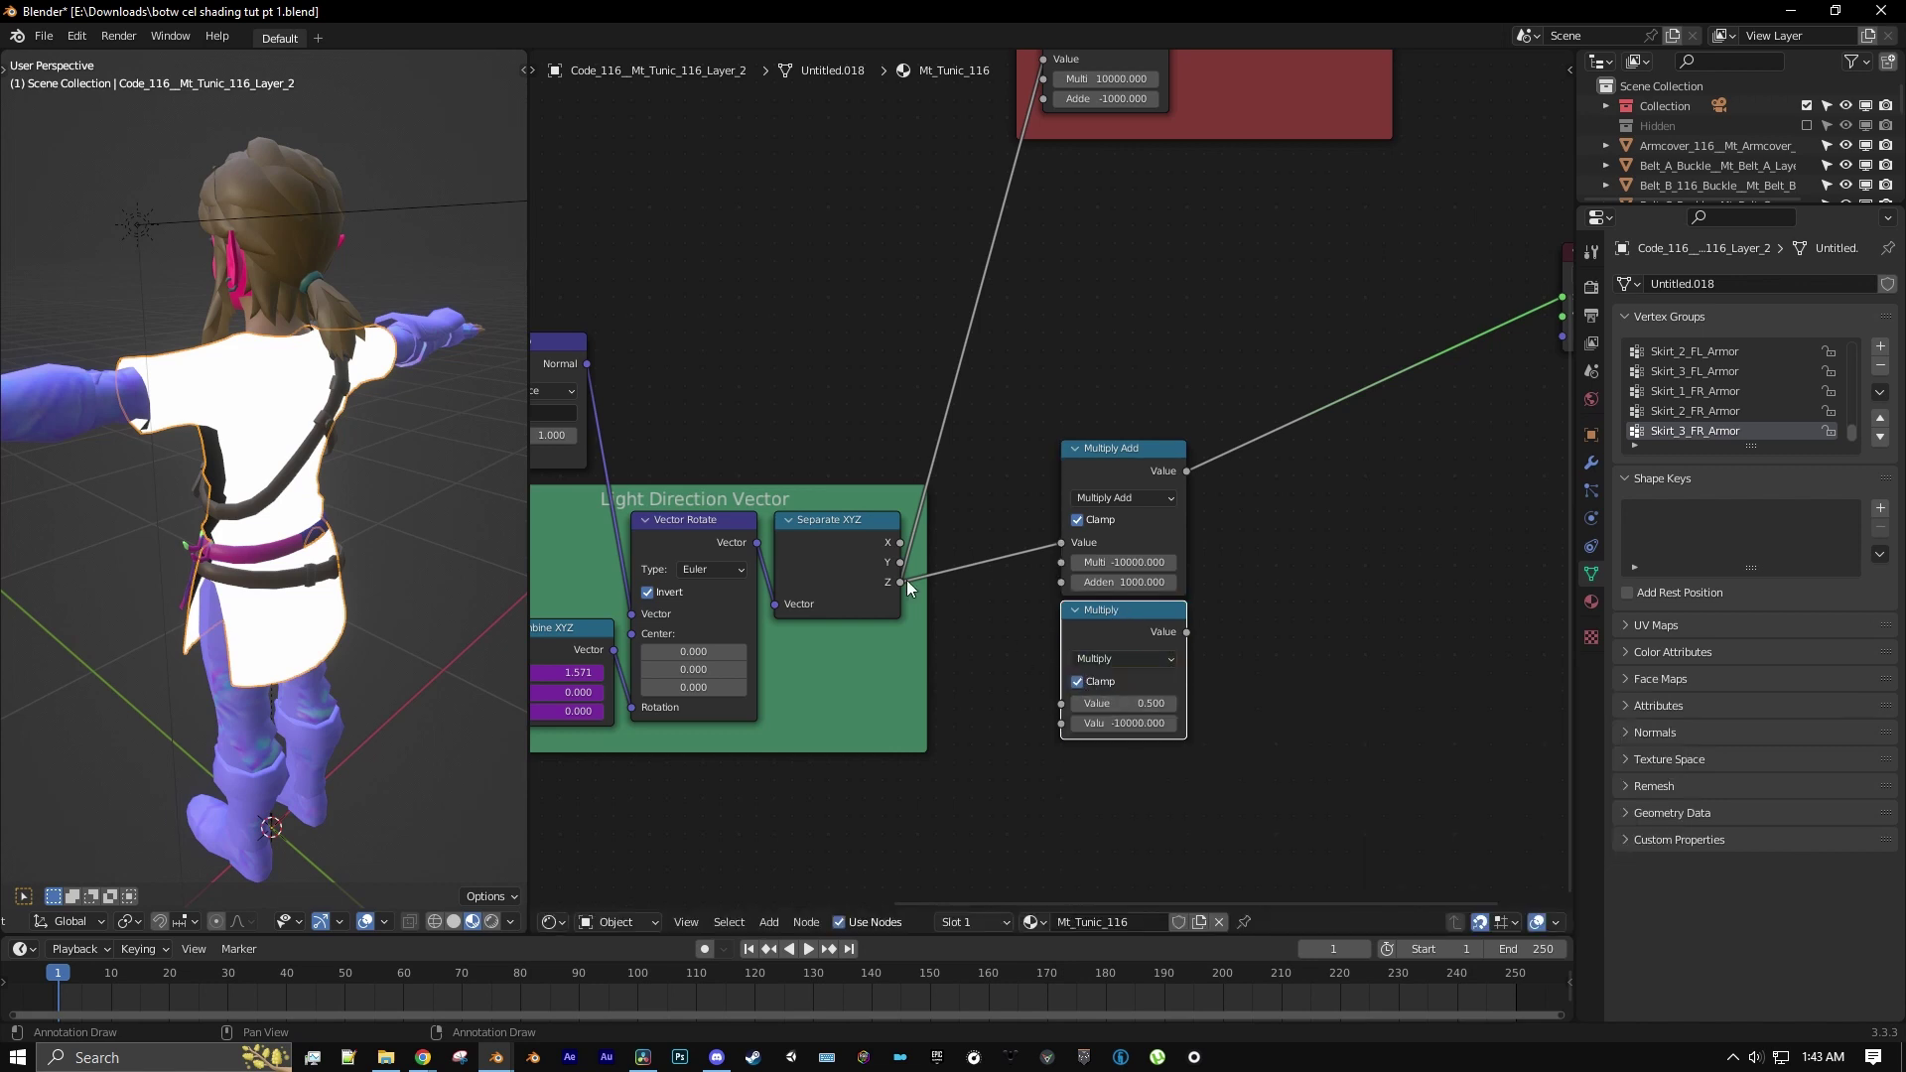
# Connect the Separate XYZ Z output to the new Multiply node and set its second value to -1
pyautogui.moveTo(902, 580); pyautogui.dragTo(1120, 715)
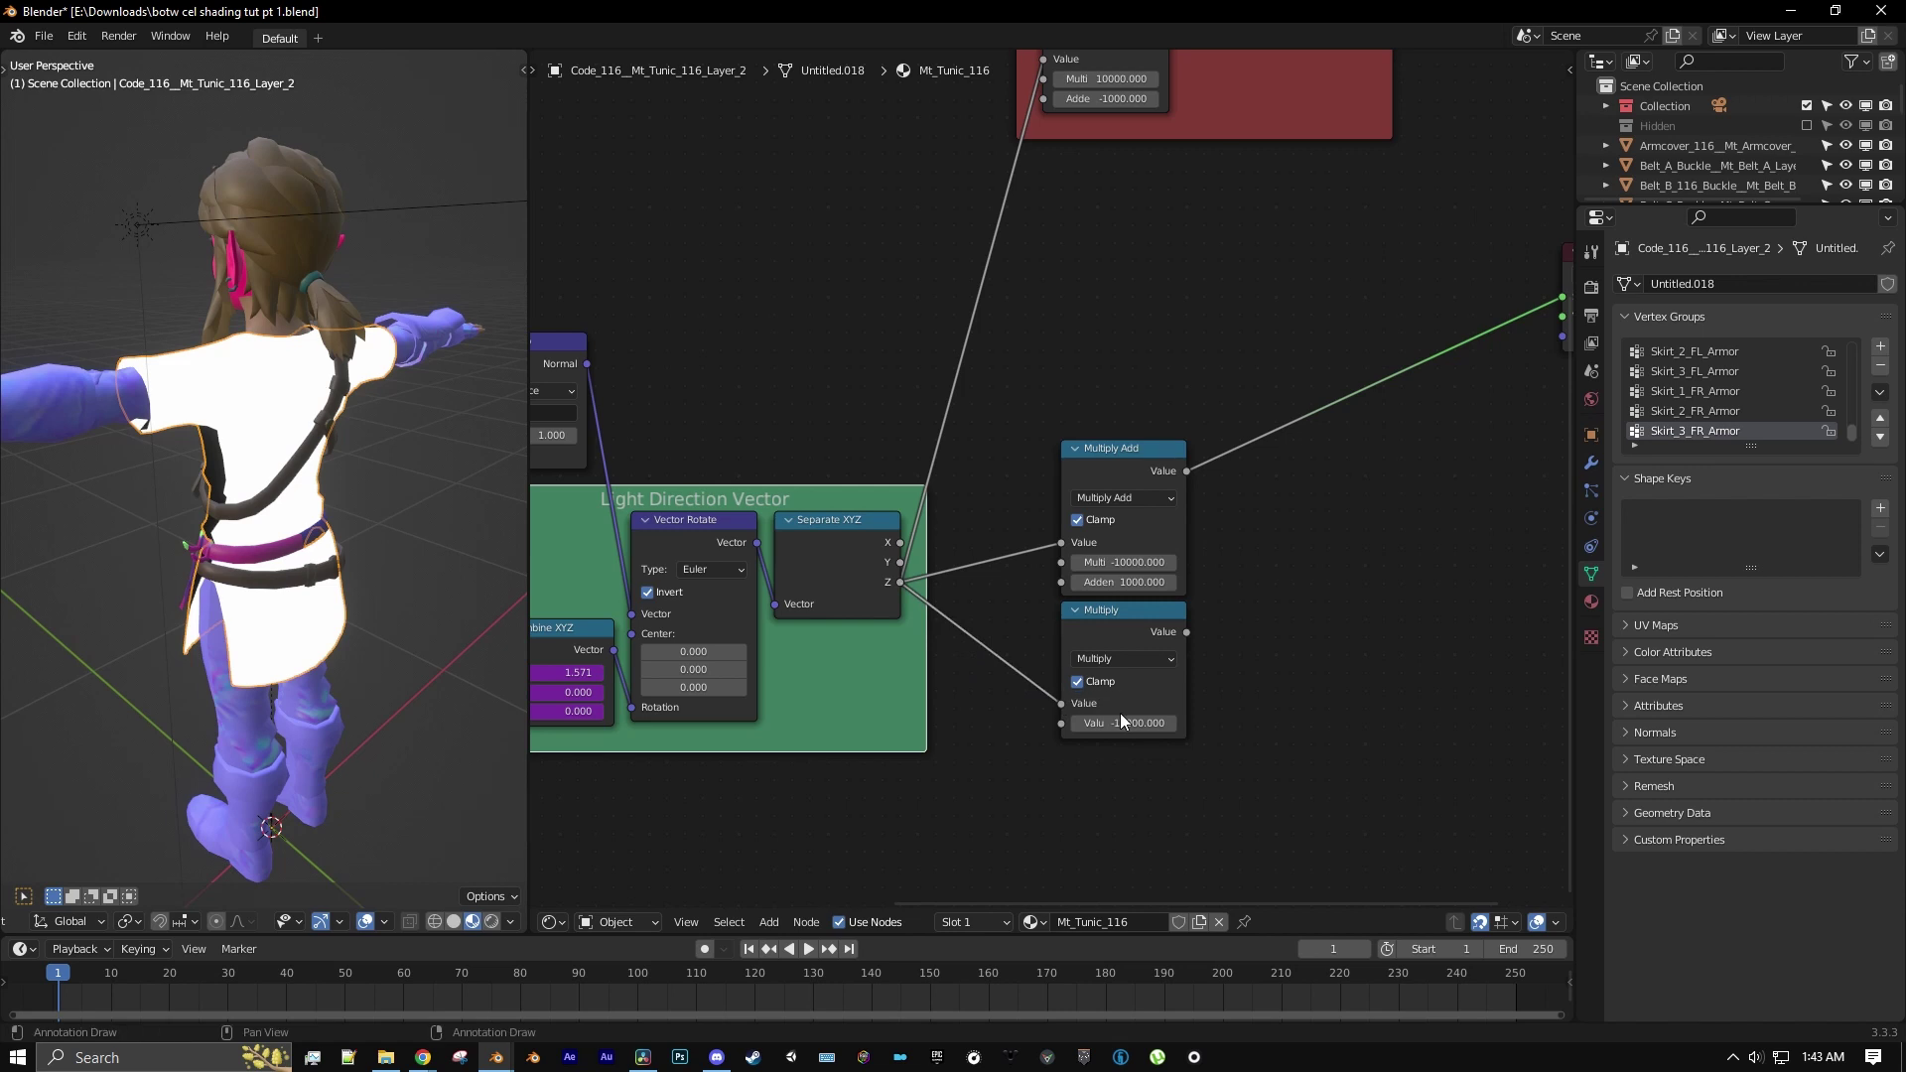
pyautogui.click(1122, 722)
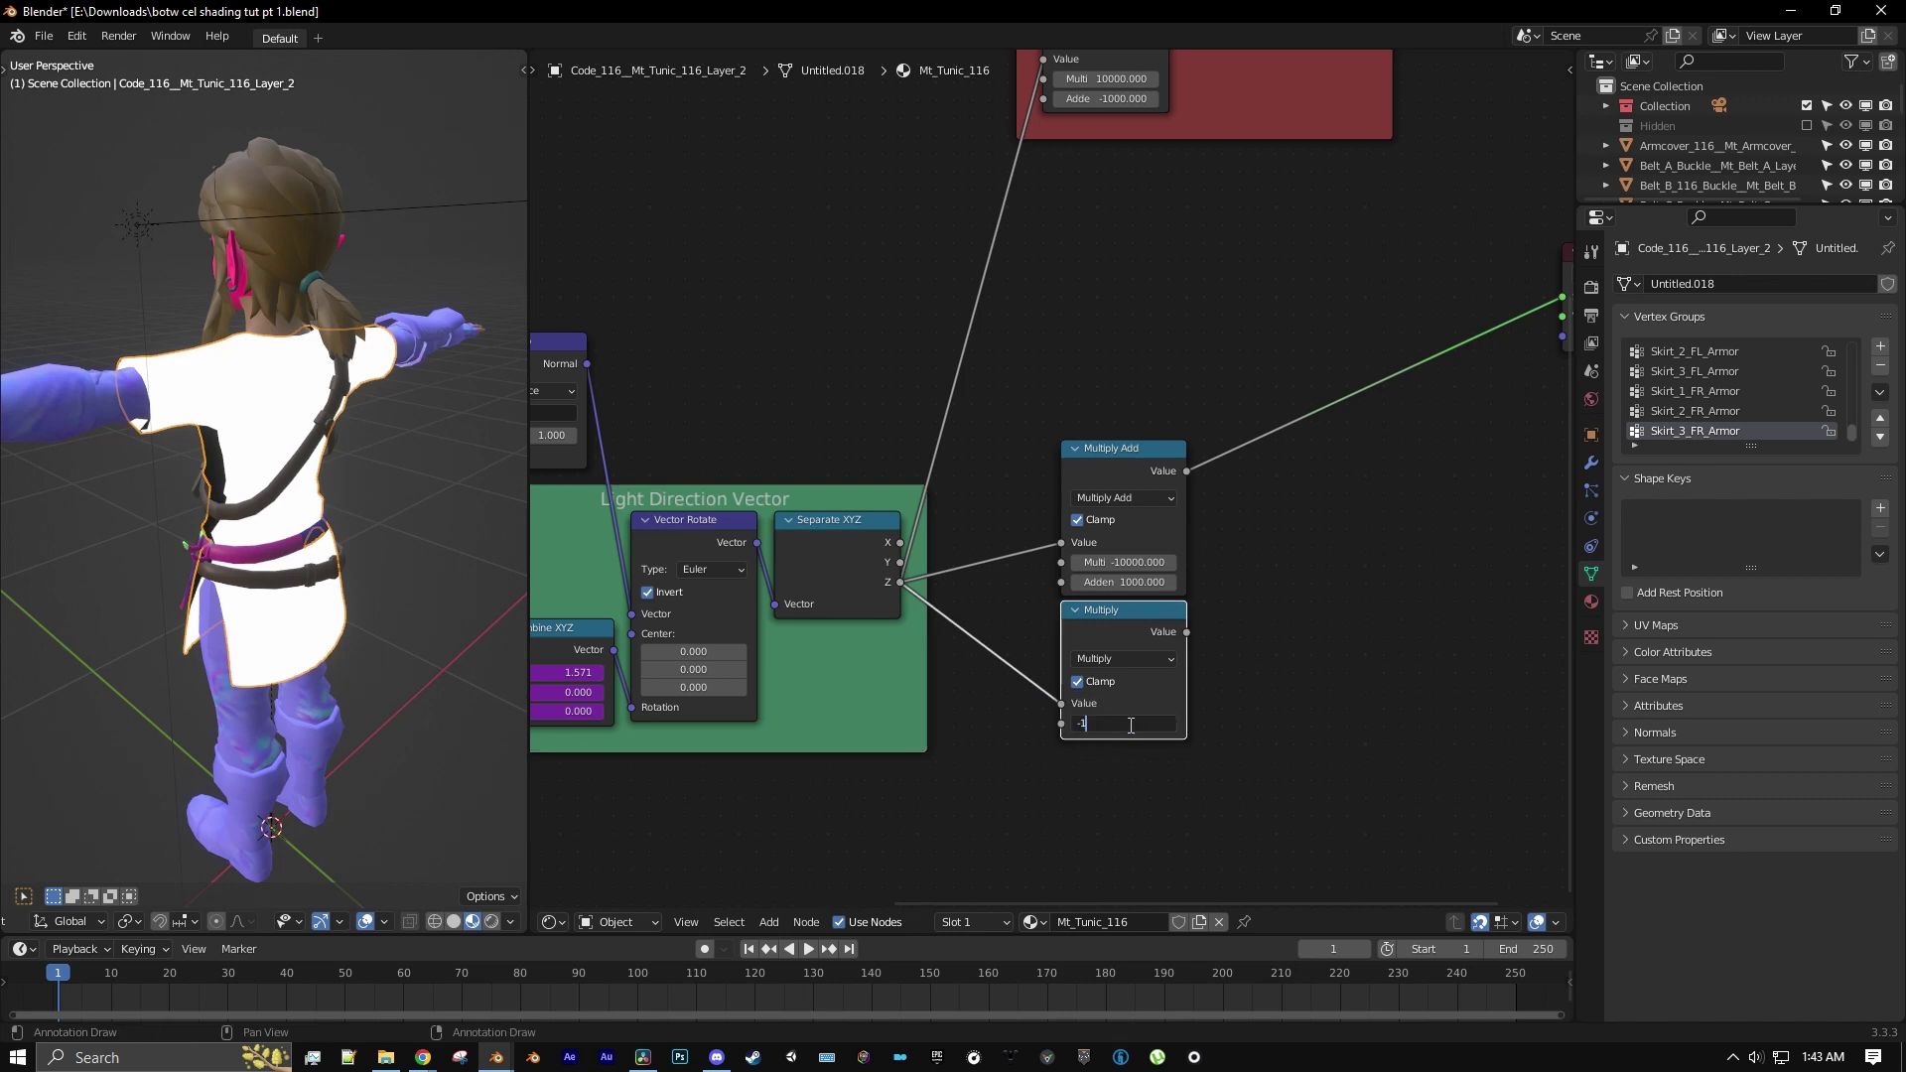
pyautogui.press('Return')
# Duplicate the Multiply Add node, insert the copy before the Material Output, and set its operation to Subtract
pyautogui.moveTo(1265, 633); pyautogui.dragTo(1118, 663, button='middle')
pyautogui.scroll(1, 1118, 663)
pyautogui.click(945, 503)
pyautogui.hotkey('shift', 'd')
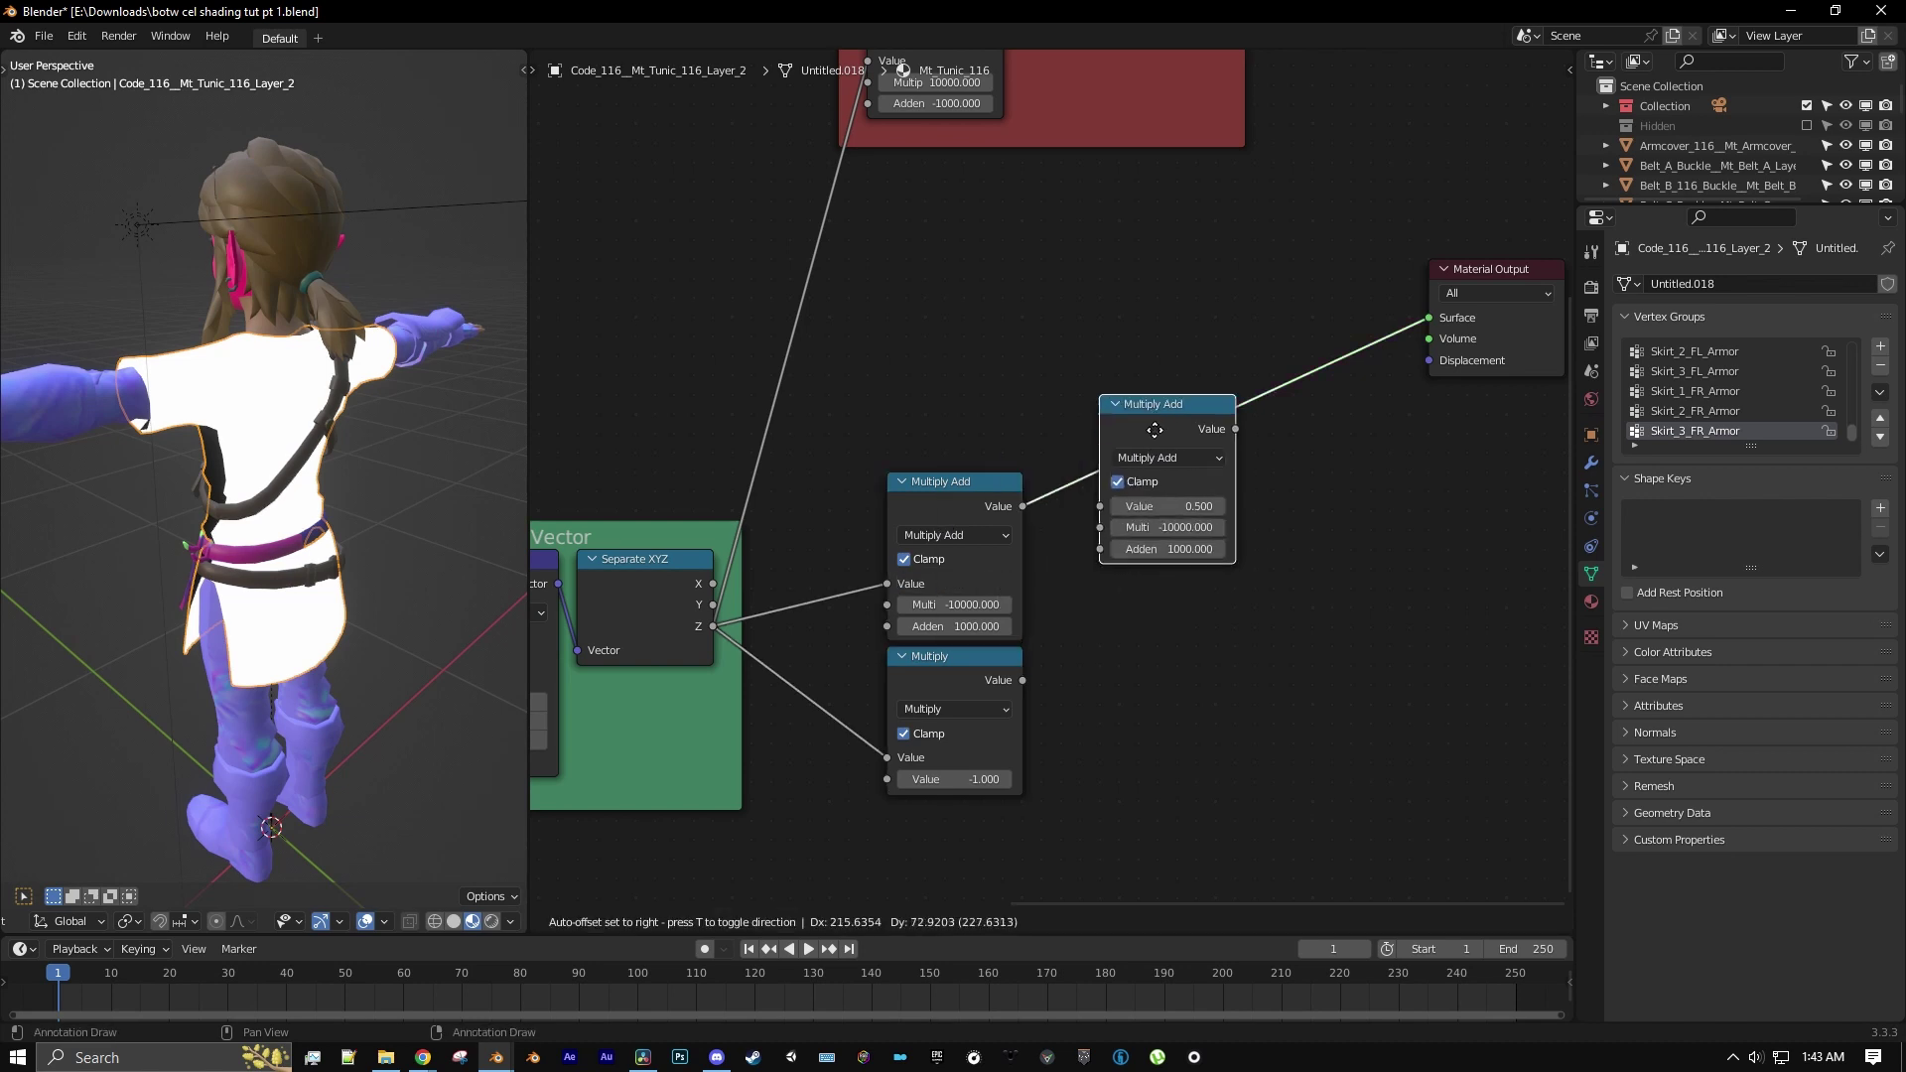
pyautogui.click(1158, 425)
pyautogui.click(1166, 456)
pyautogui.click(1157, 541)
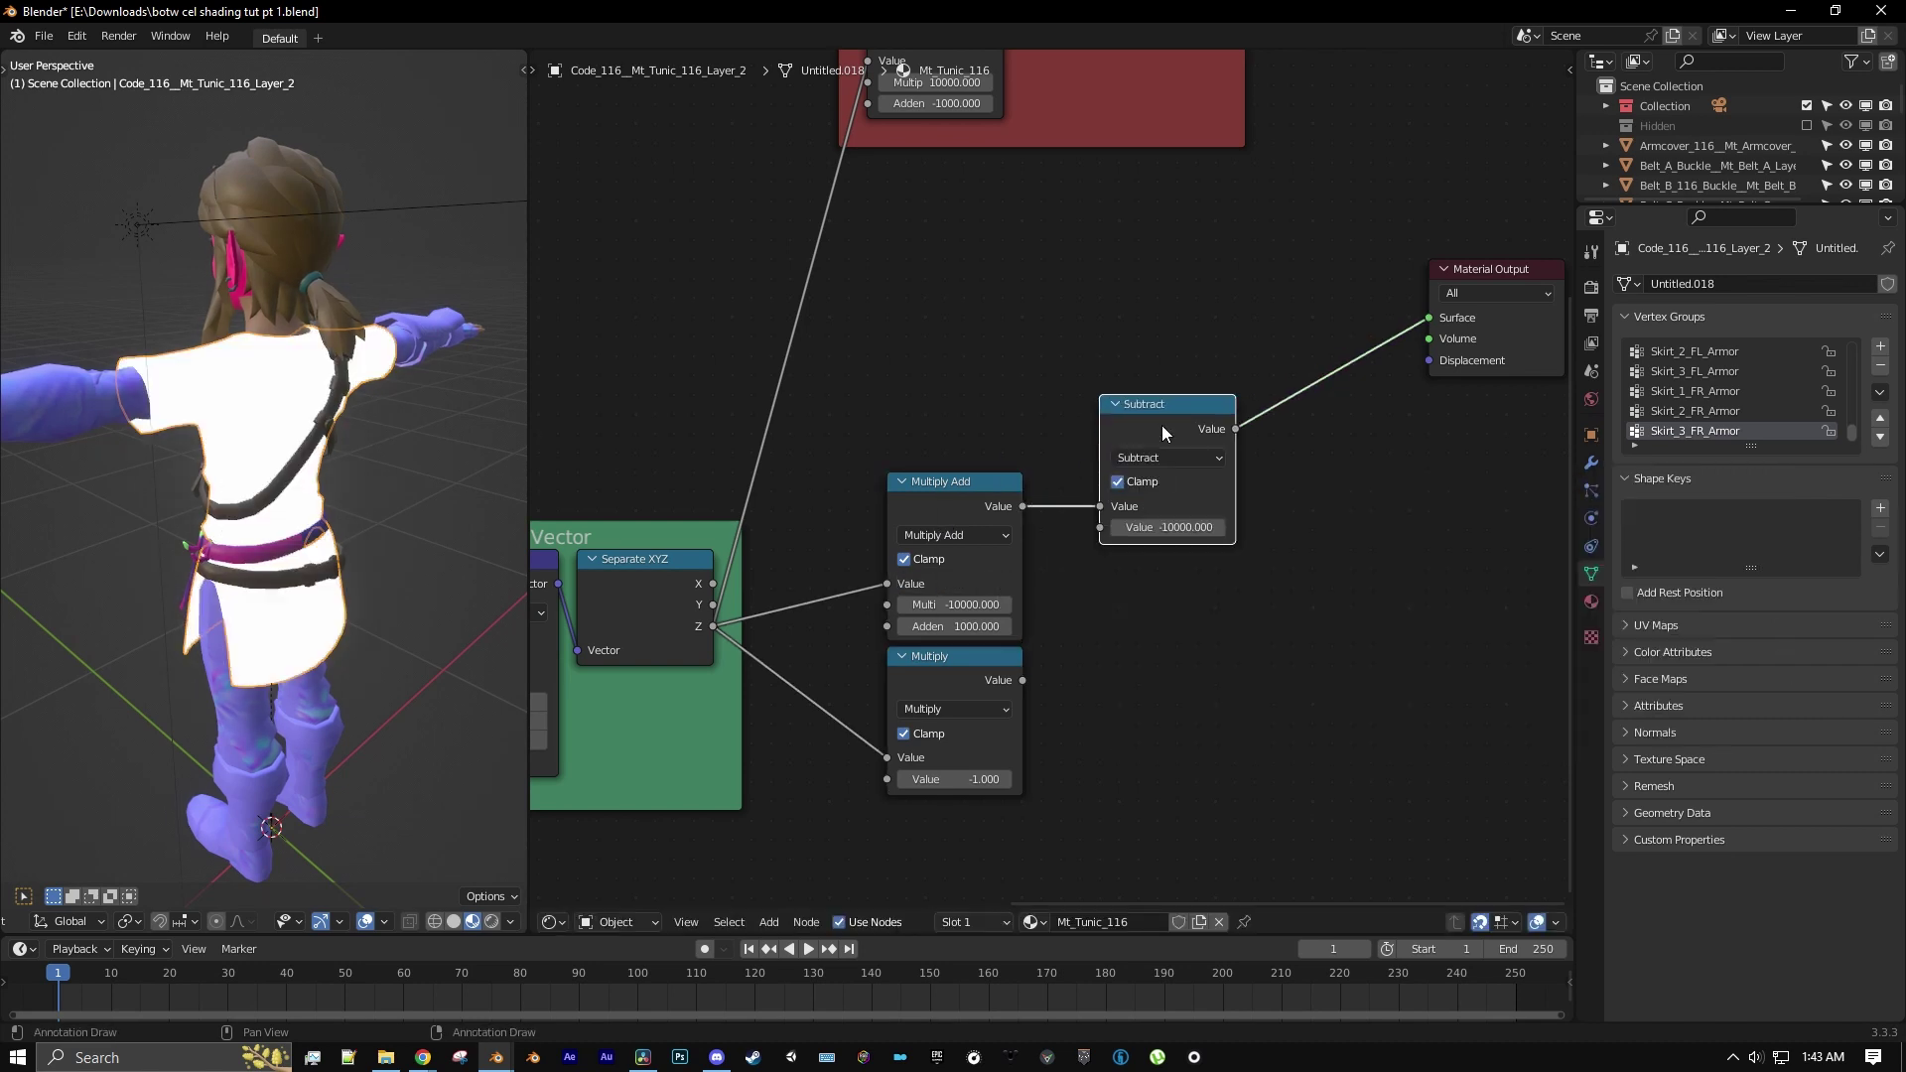
# Move the Subtract node down, disable its Clamp option, and connect the Multiply node's output to its second value
pyautogui.moveTo(1163, 427); pyautogui.dragTo(1181, 523)
pyautogui.click(1136, 582)
pyautogui.moveTo(1022, 681); pyautogui.dragTo(1119, 624)
# Examine the Subtract node's light and shadow result on the tunic from the back and side
pyautogui.scroll(5, 266, 550)
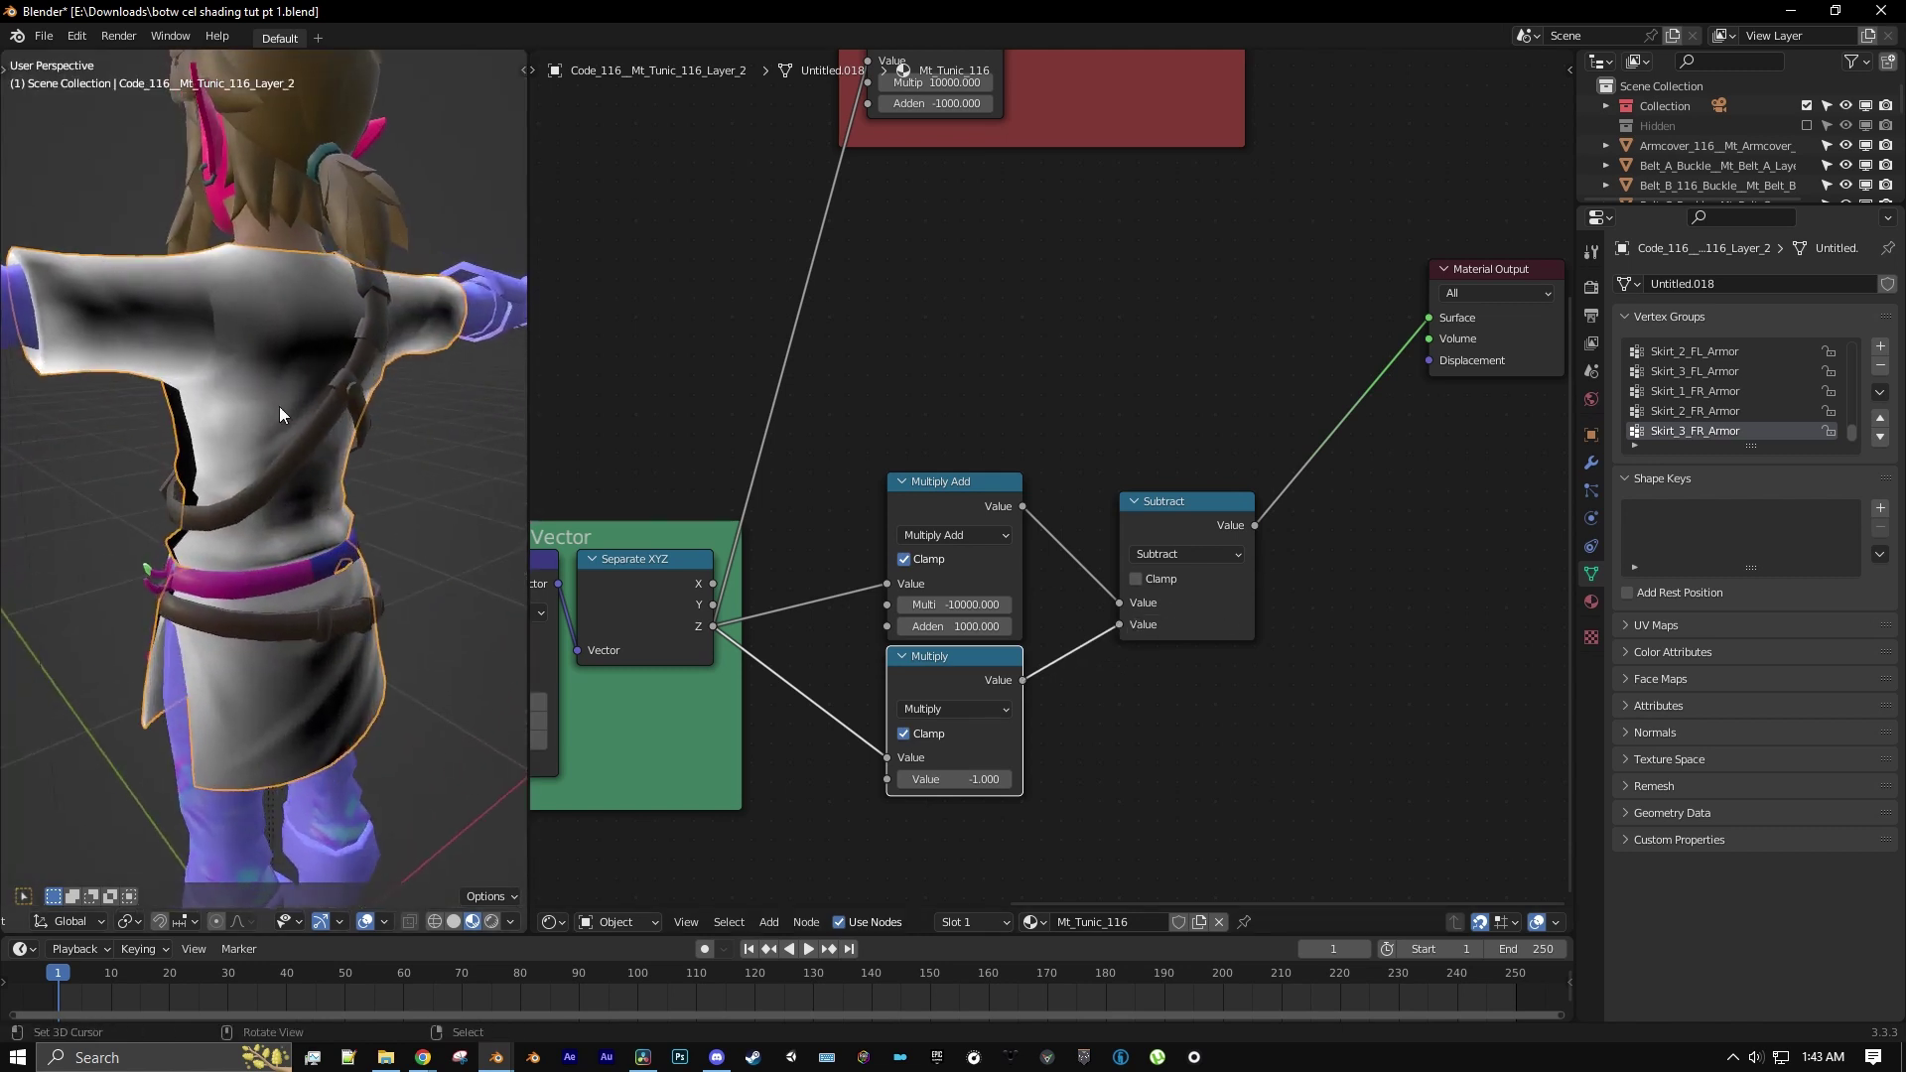
pyautogui.scroll(-3, 184, 415)
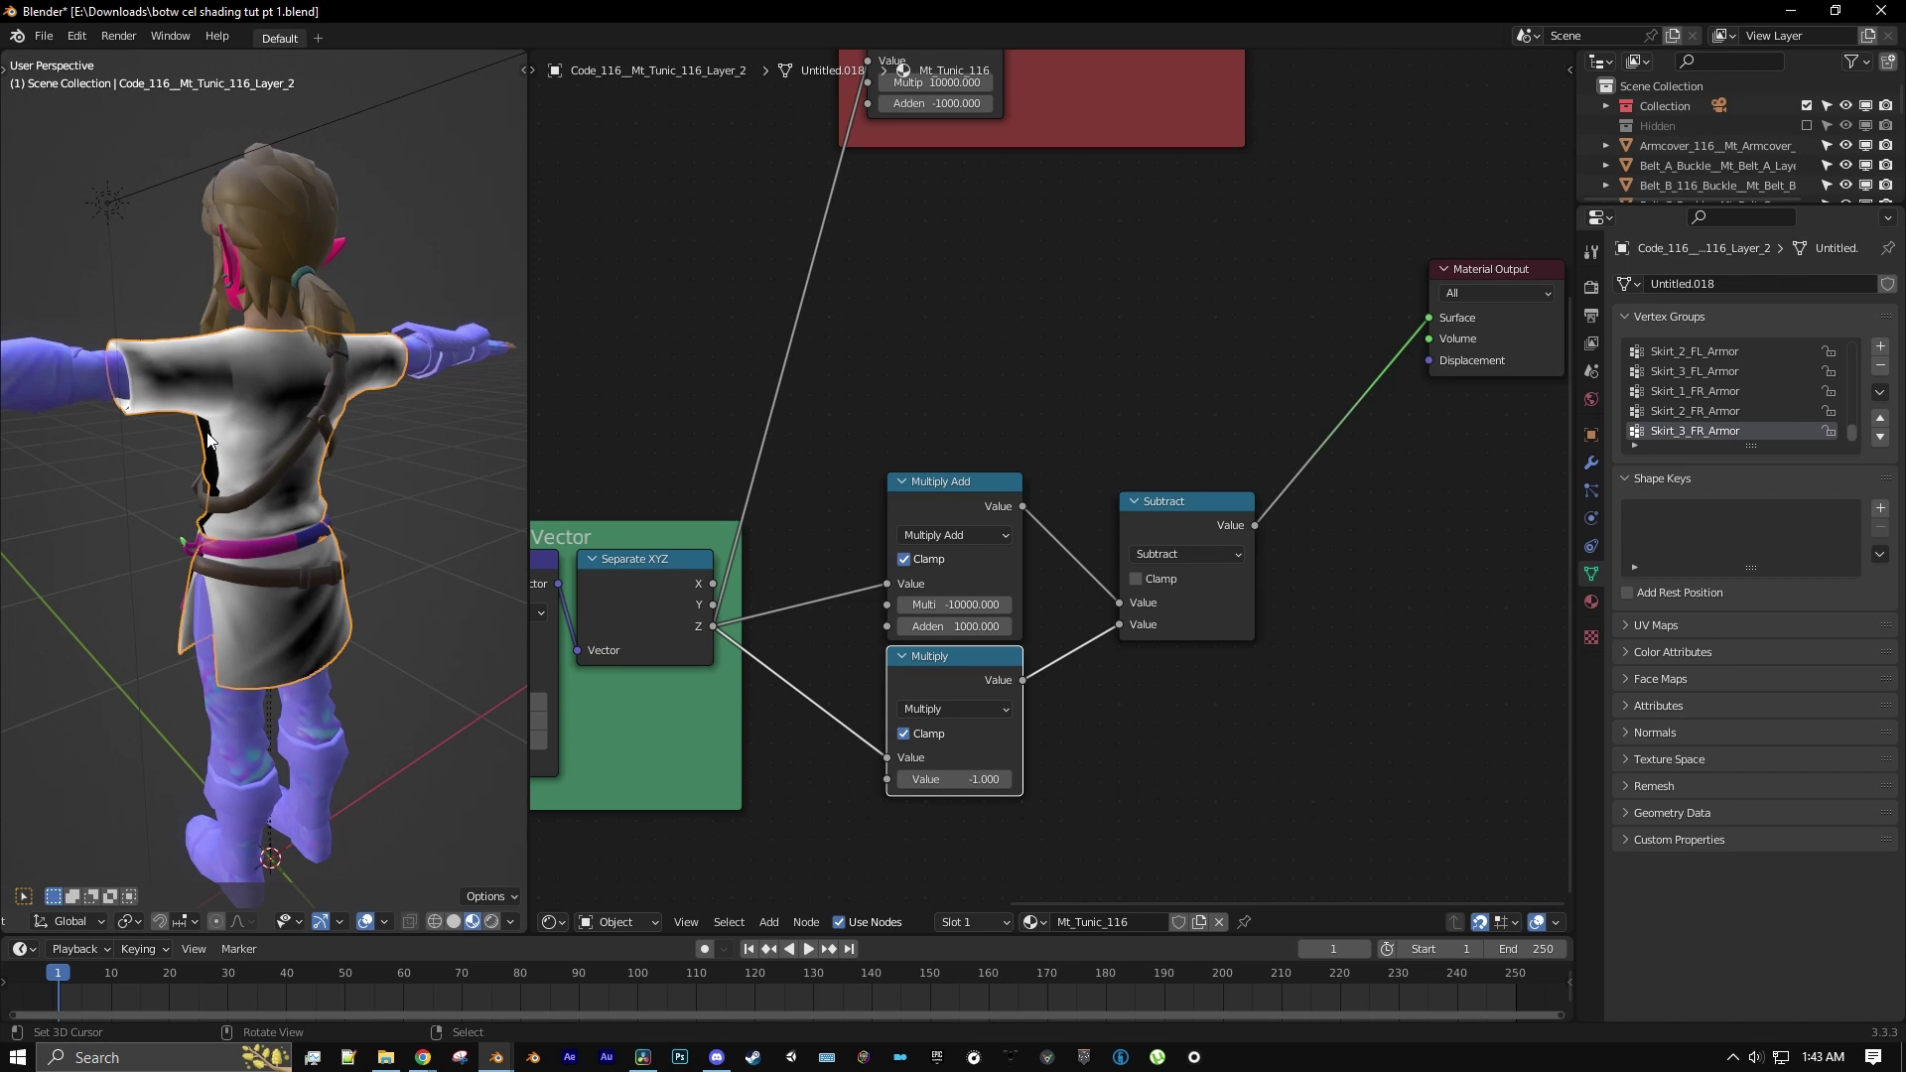
pyautogui.moveTo(208, 438); pyautogui.dragTo(265, 443, button='middle')
pyautogui.scroll(4, 229, 414)
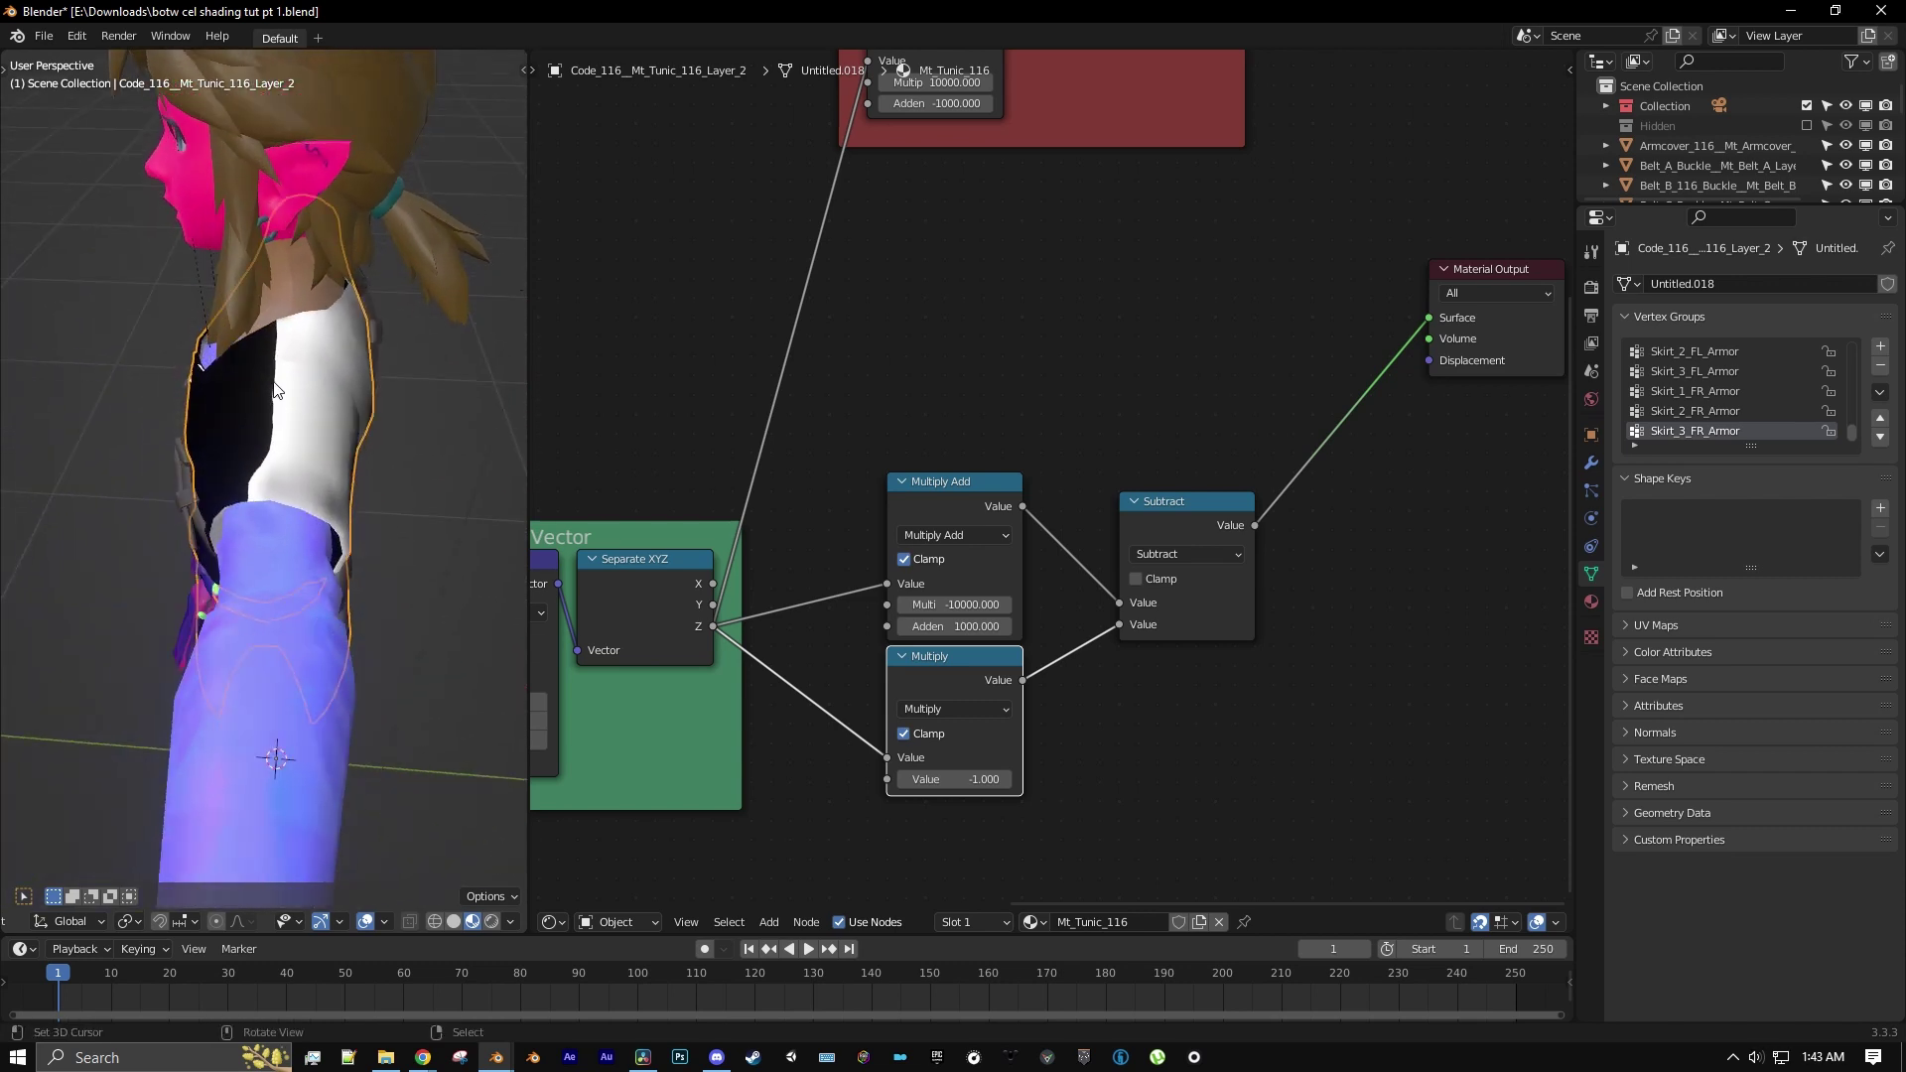
pyautogui.scroll(-4, 806, 375)
pyautogui.moveTo(1002, 210); pyautogui.dragTo(1036, 462, button='middle')
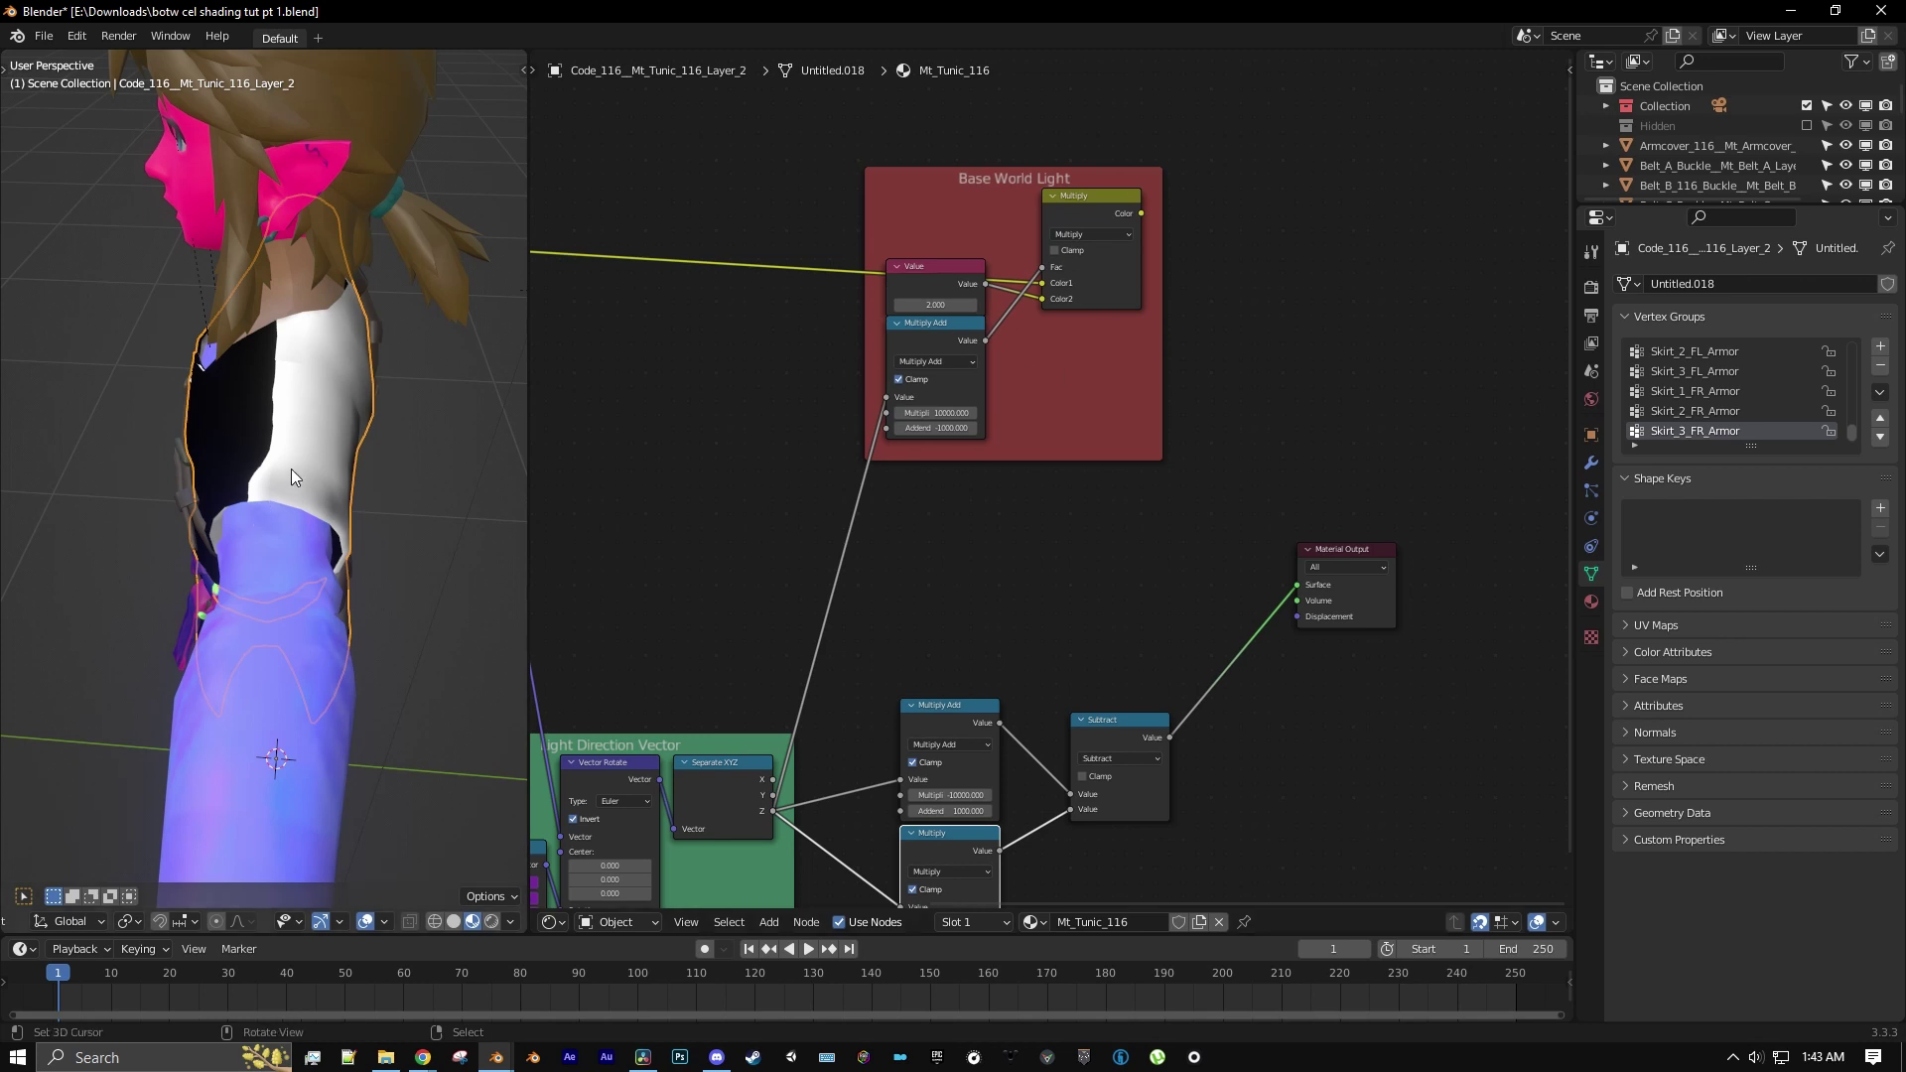
pyautogui.moveTo(290, 469); pyautogui.dragTo(156, 356, button='middle')
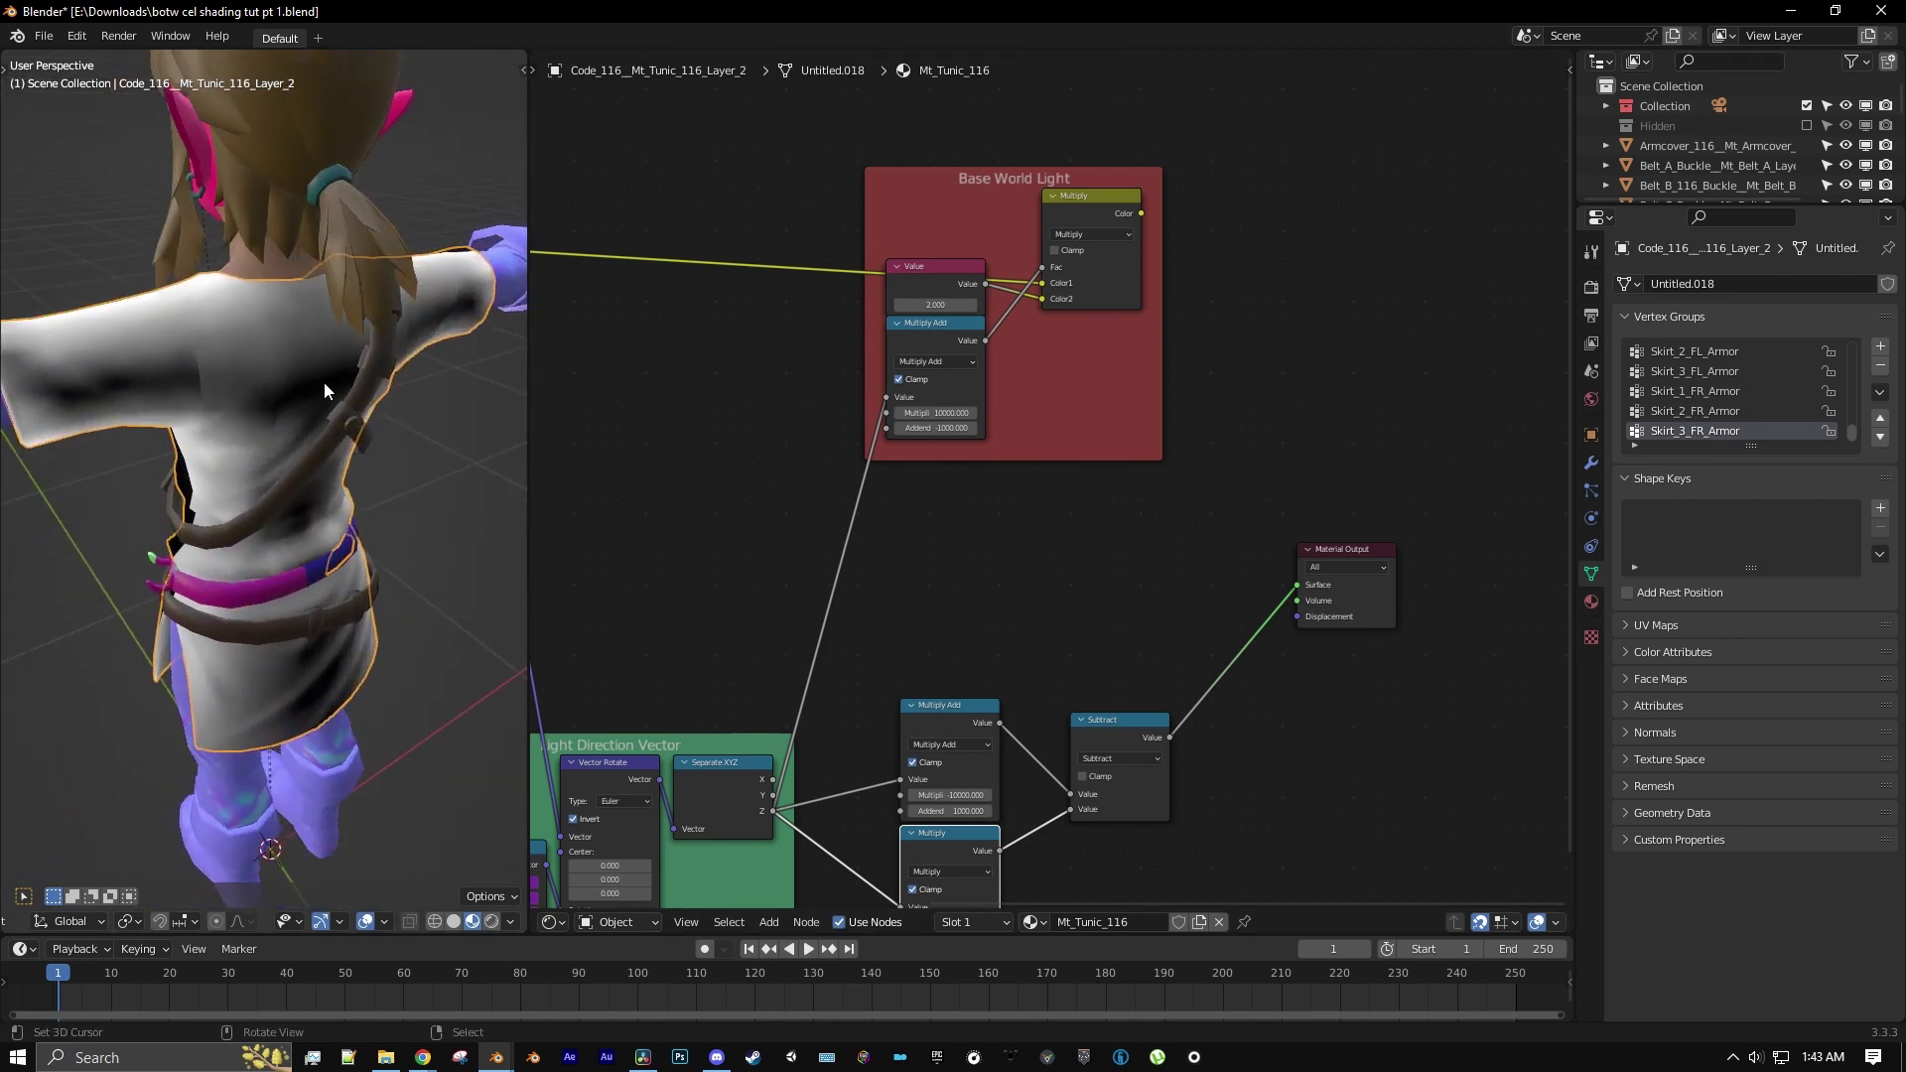
pyautogui.moveTo(324, 385); pyautogui.dragTo(284, 391, button='middle')
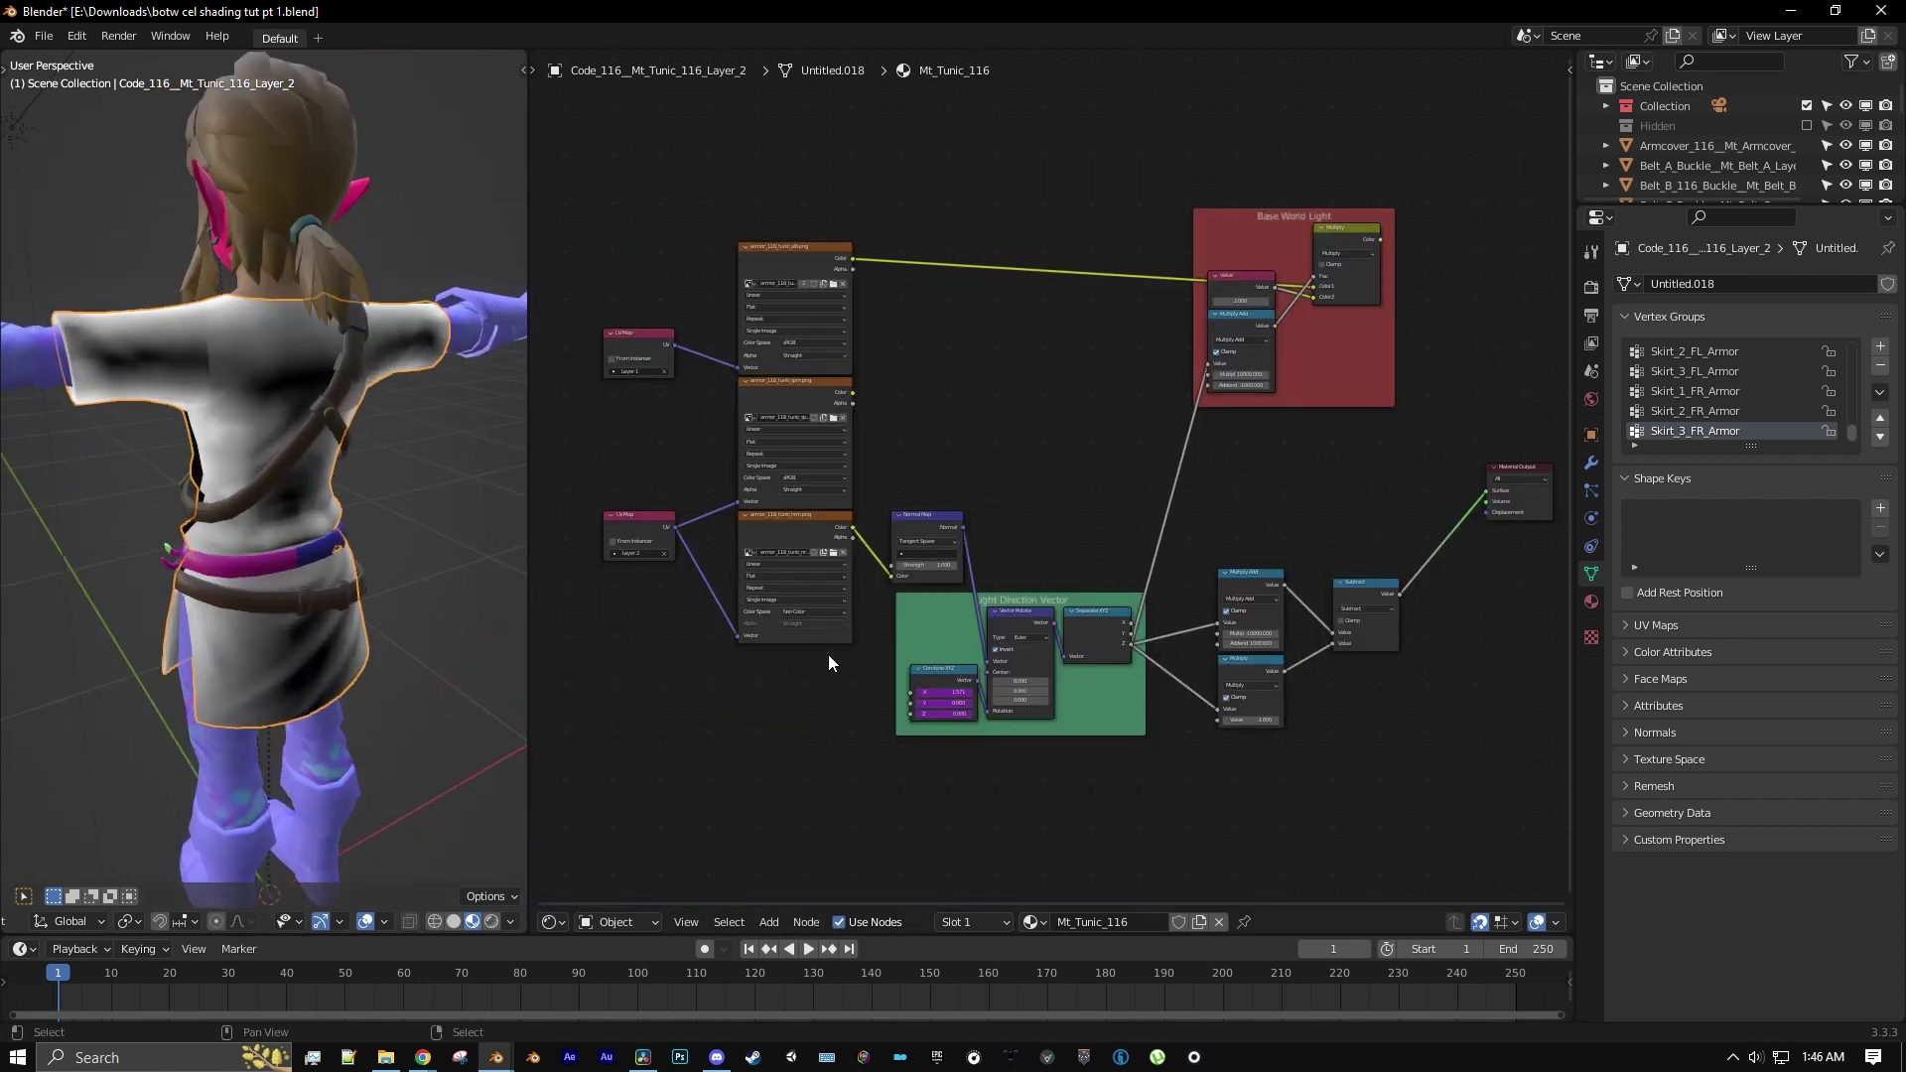
# Add a Layer Weight node below the Light Direction Vector frame
pyautogui.scroll(1, 828, 653)
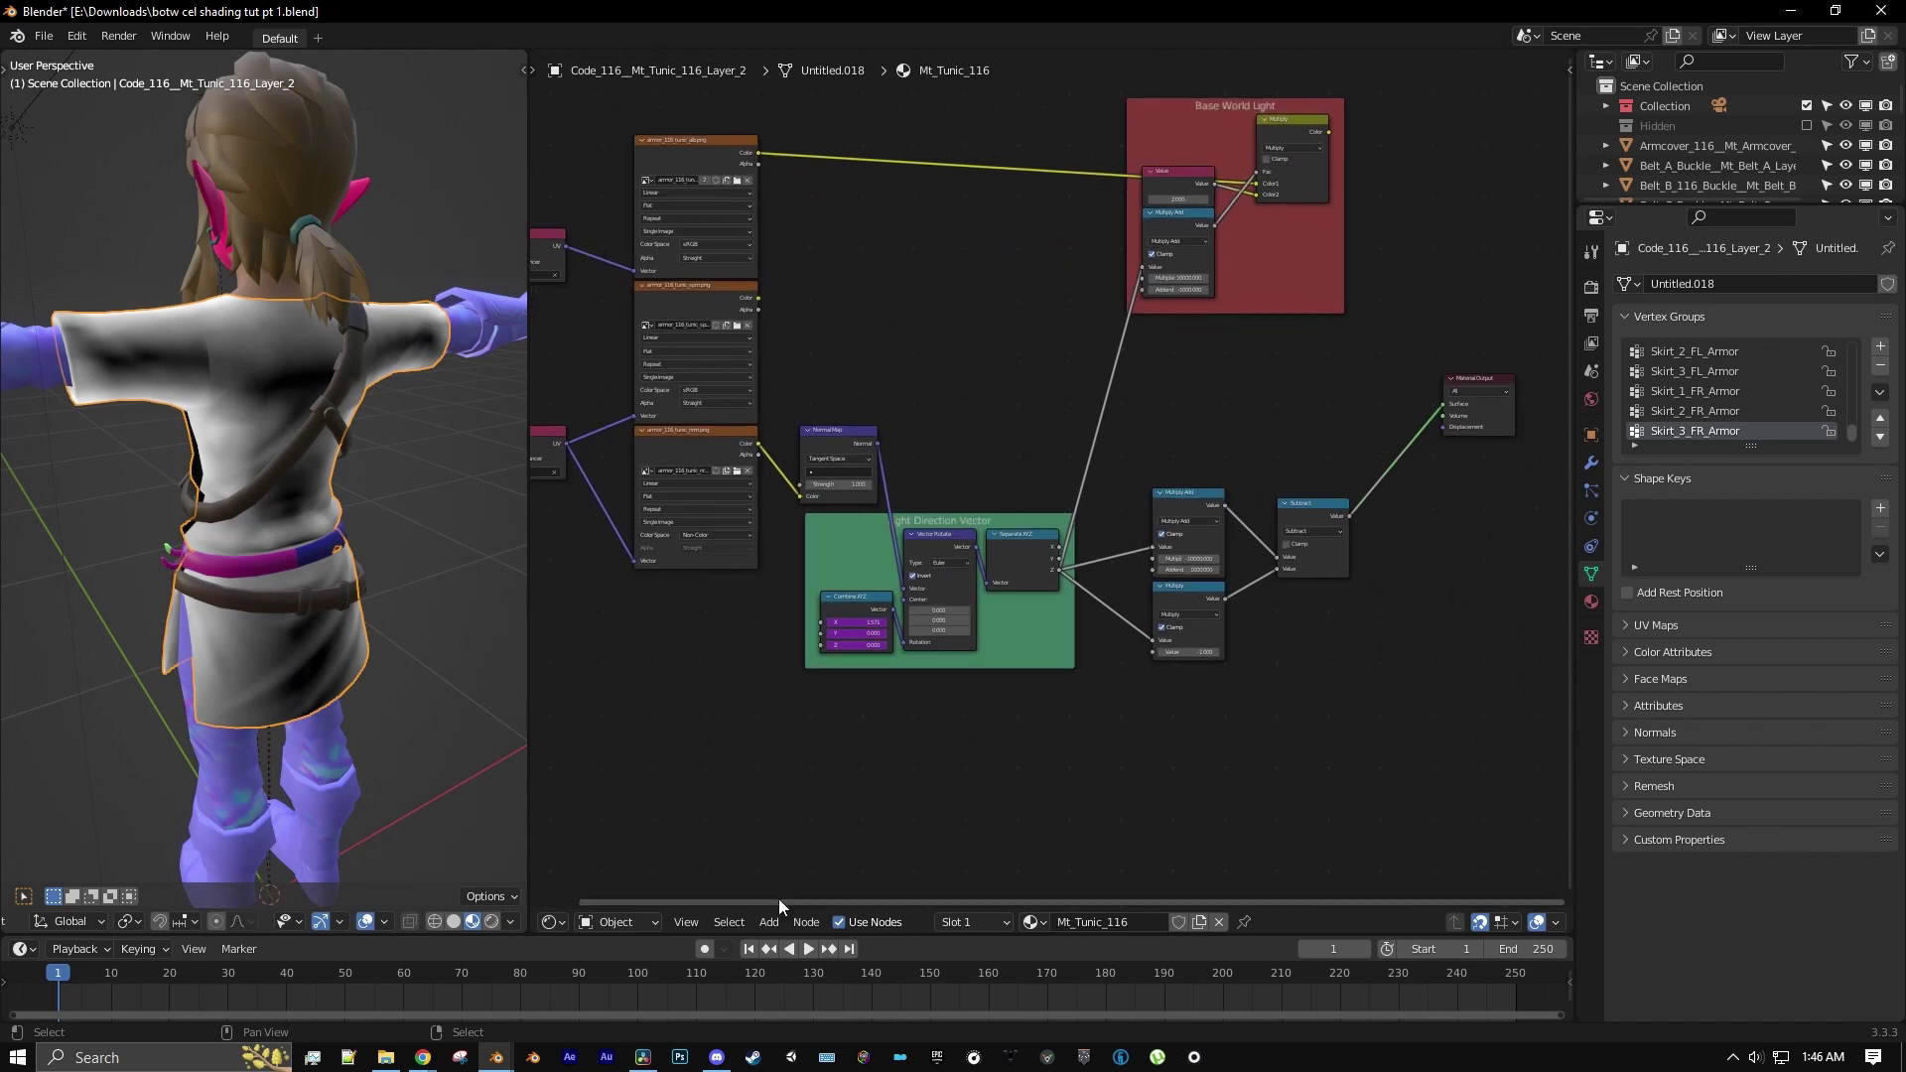
pyautogui.click(772, 922)
pyautogui.moveTo(784, 872)
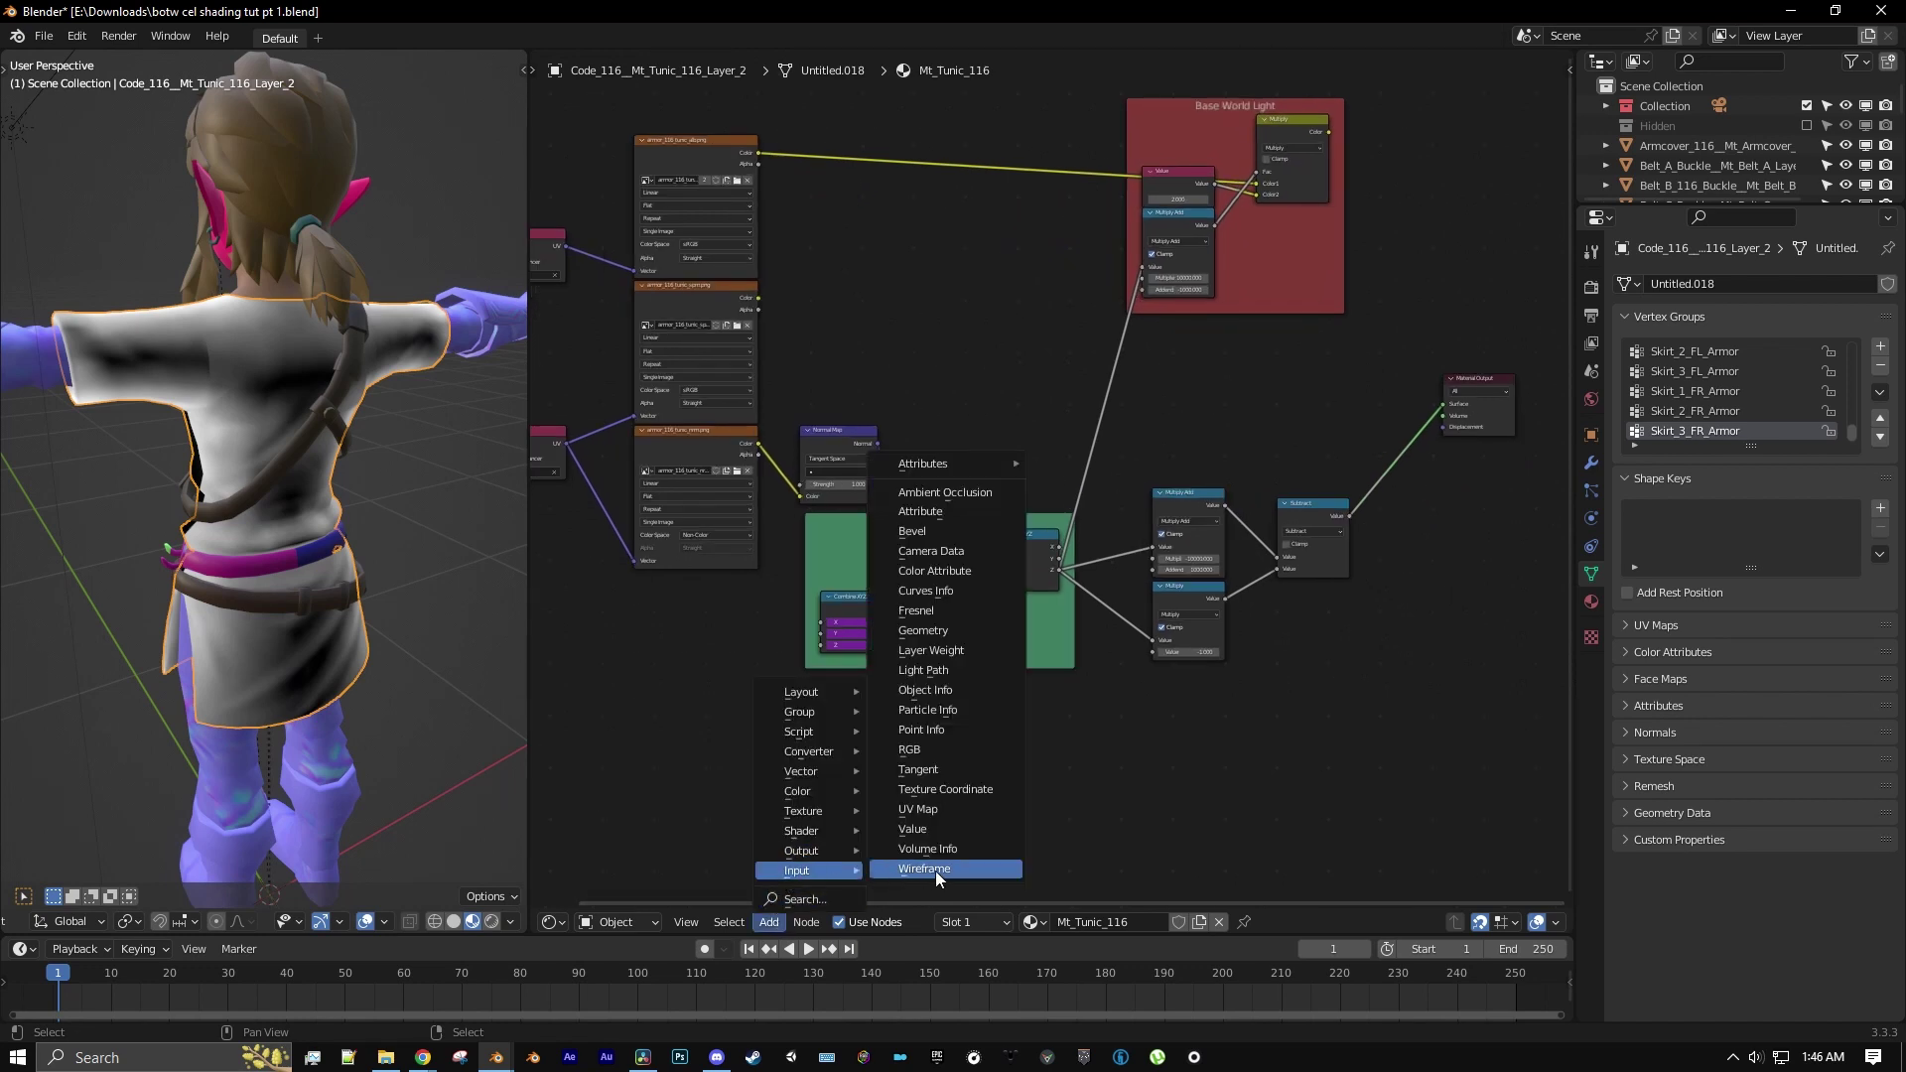
pyautogui.click(949, 648)
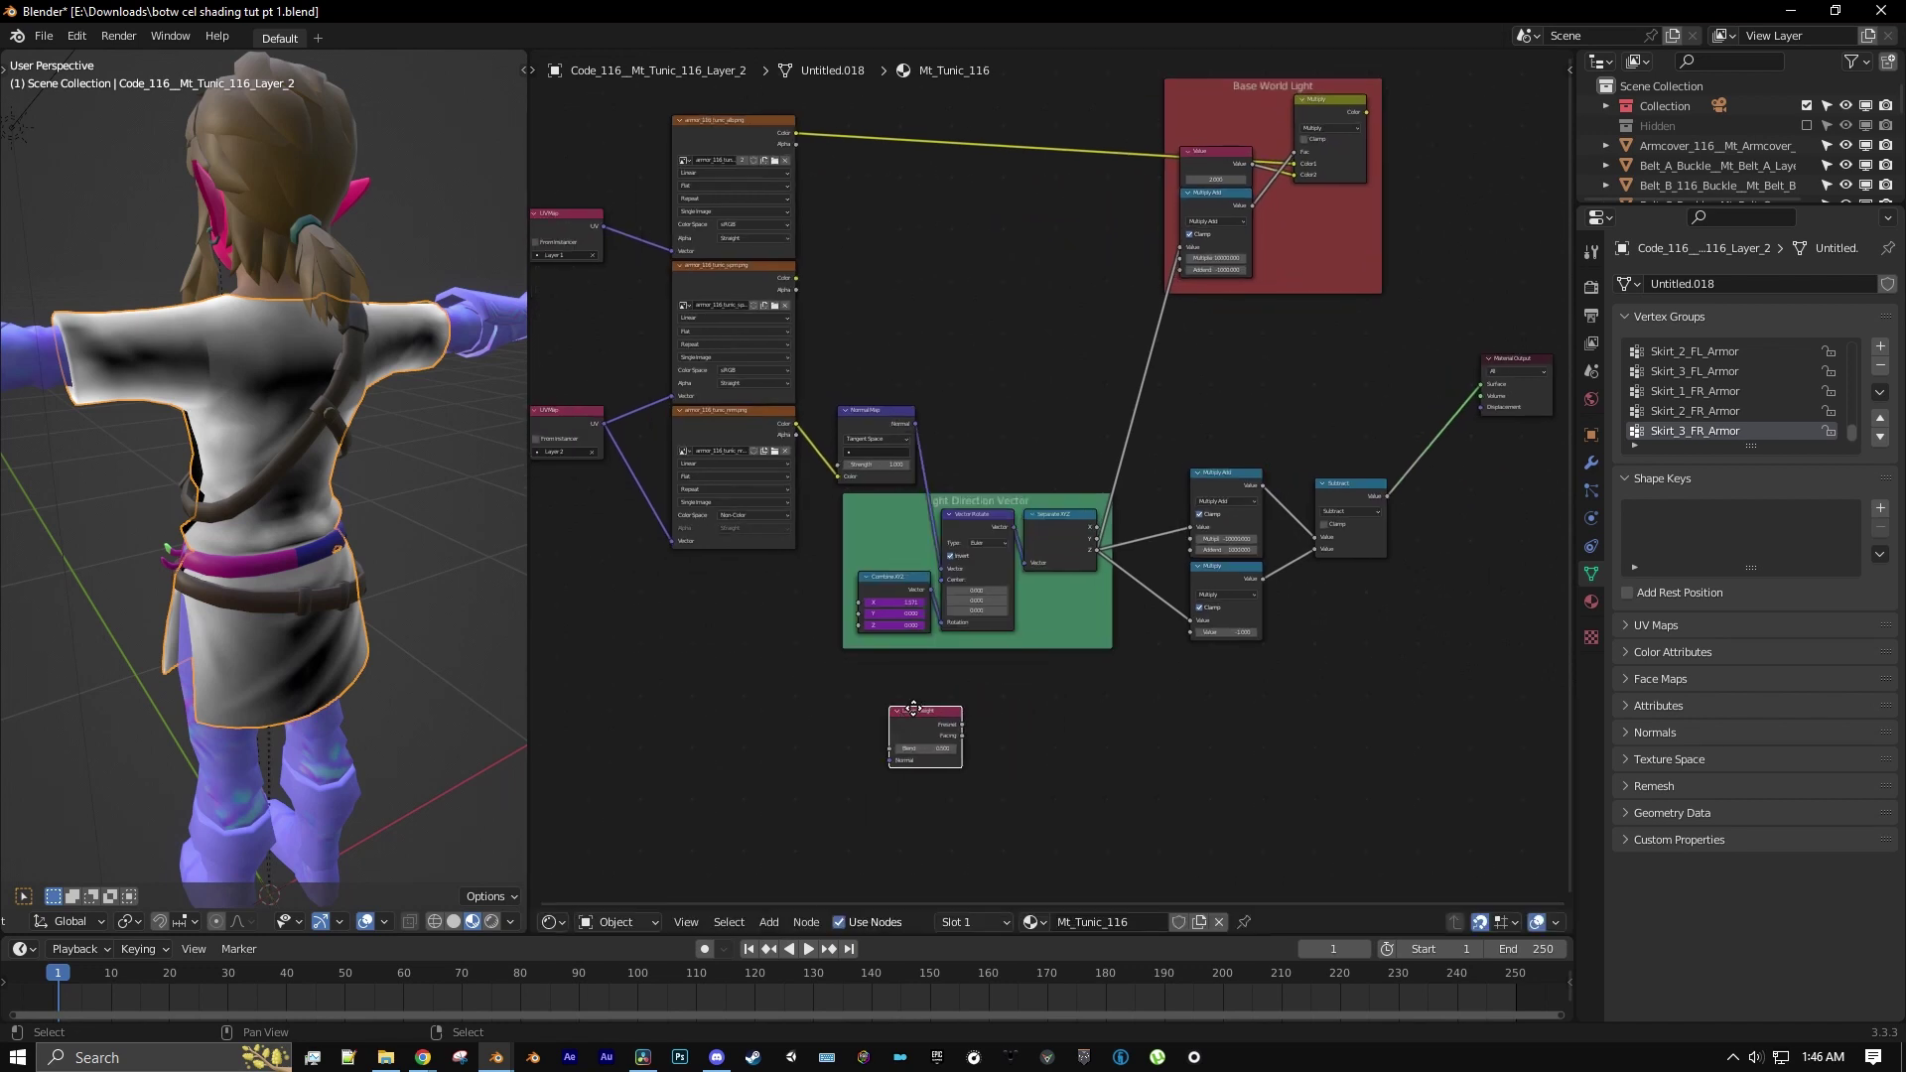
pyautogui.scroll(5, 913, 650)
pyautogui.moveTo(942, 387); pyautogui.dragTo(938, 282, button='middle')
pyautogui.scroll(1, 935, 280)
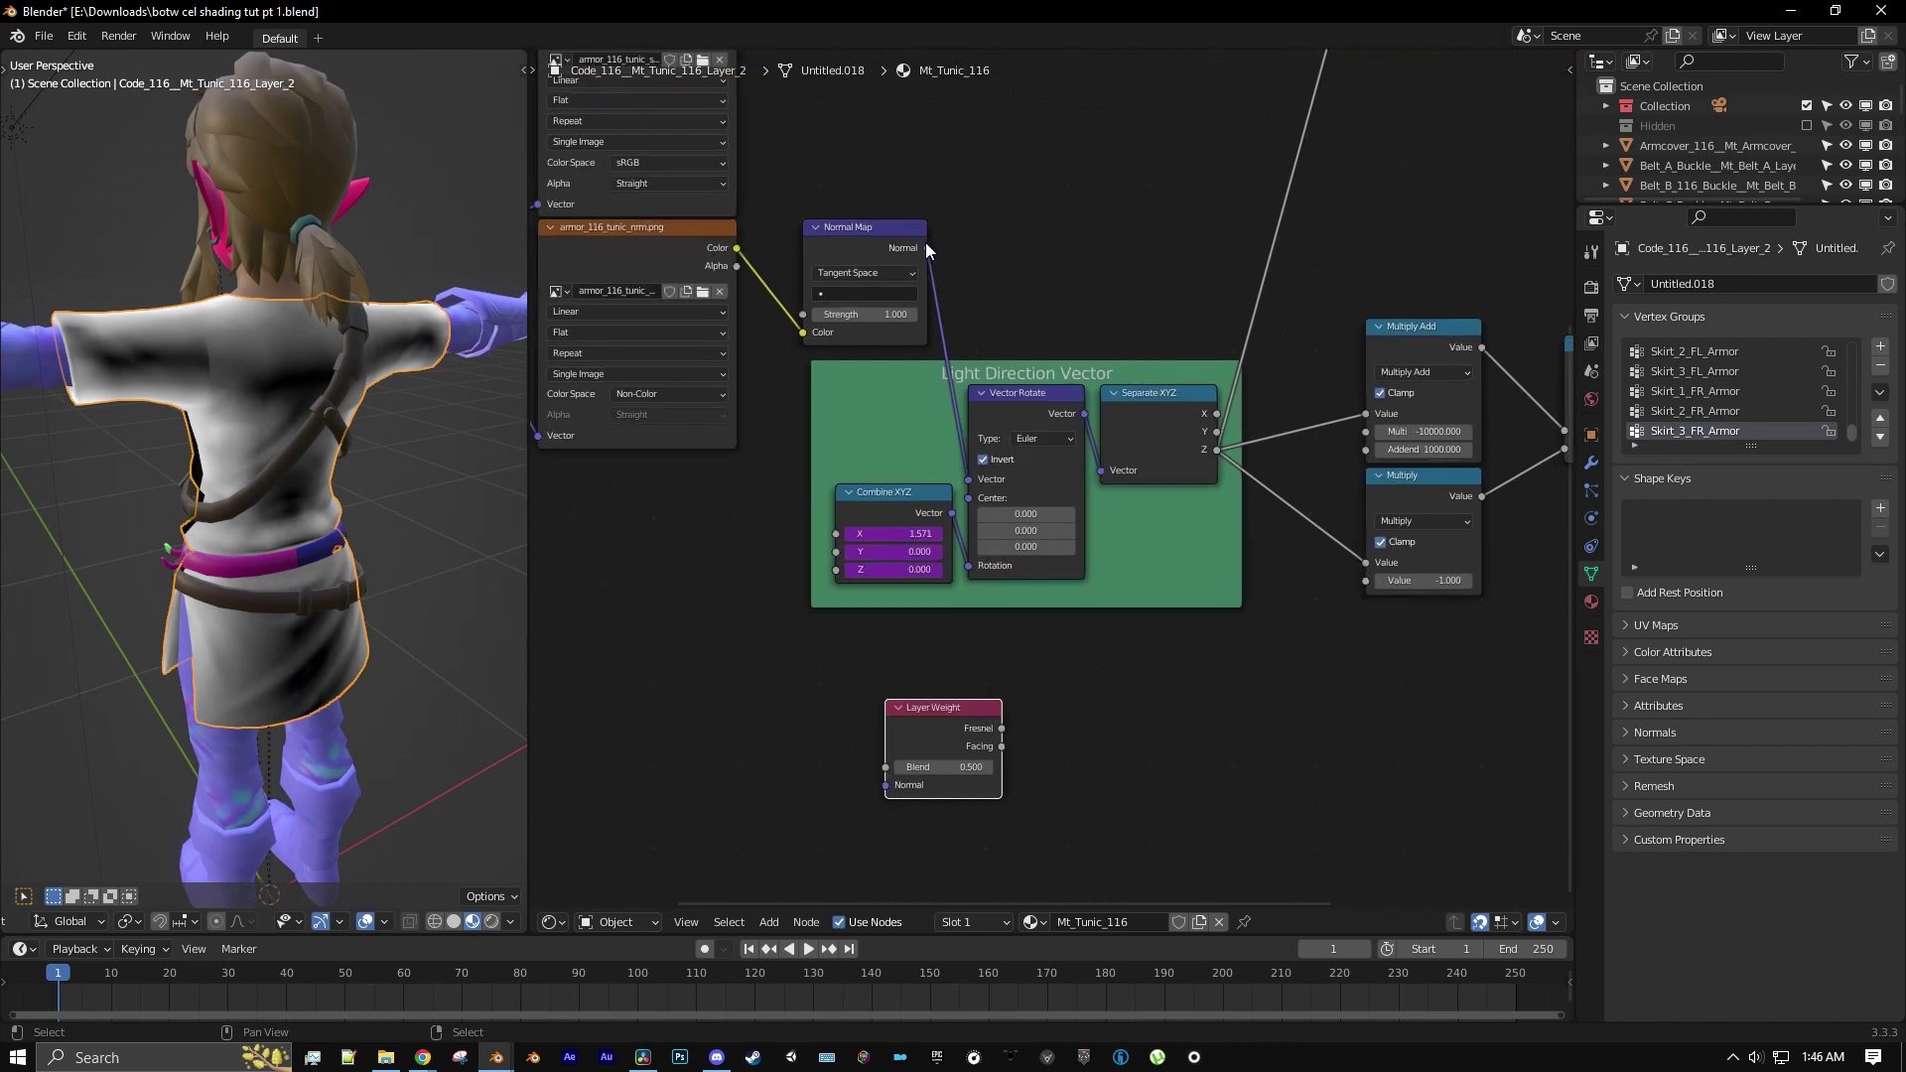
# Connect the Normal Map output to the Layer Weight node's Normal input and preview its Facing output on the tunic's back
pyautogui.moveTo(926, 246); pyautogui.dragTo(882, 777)
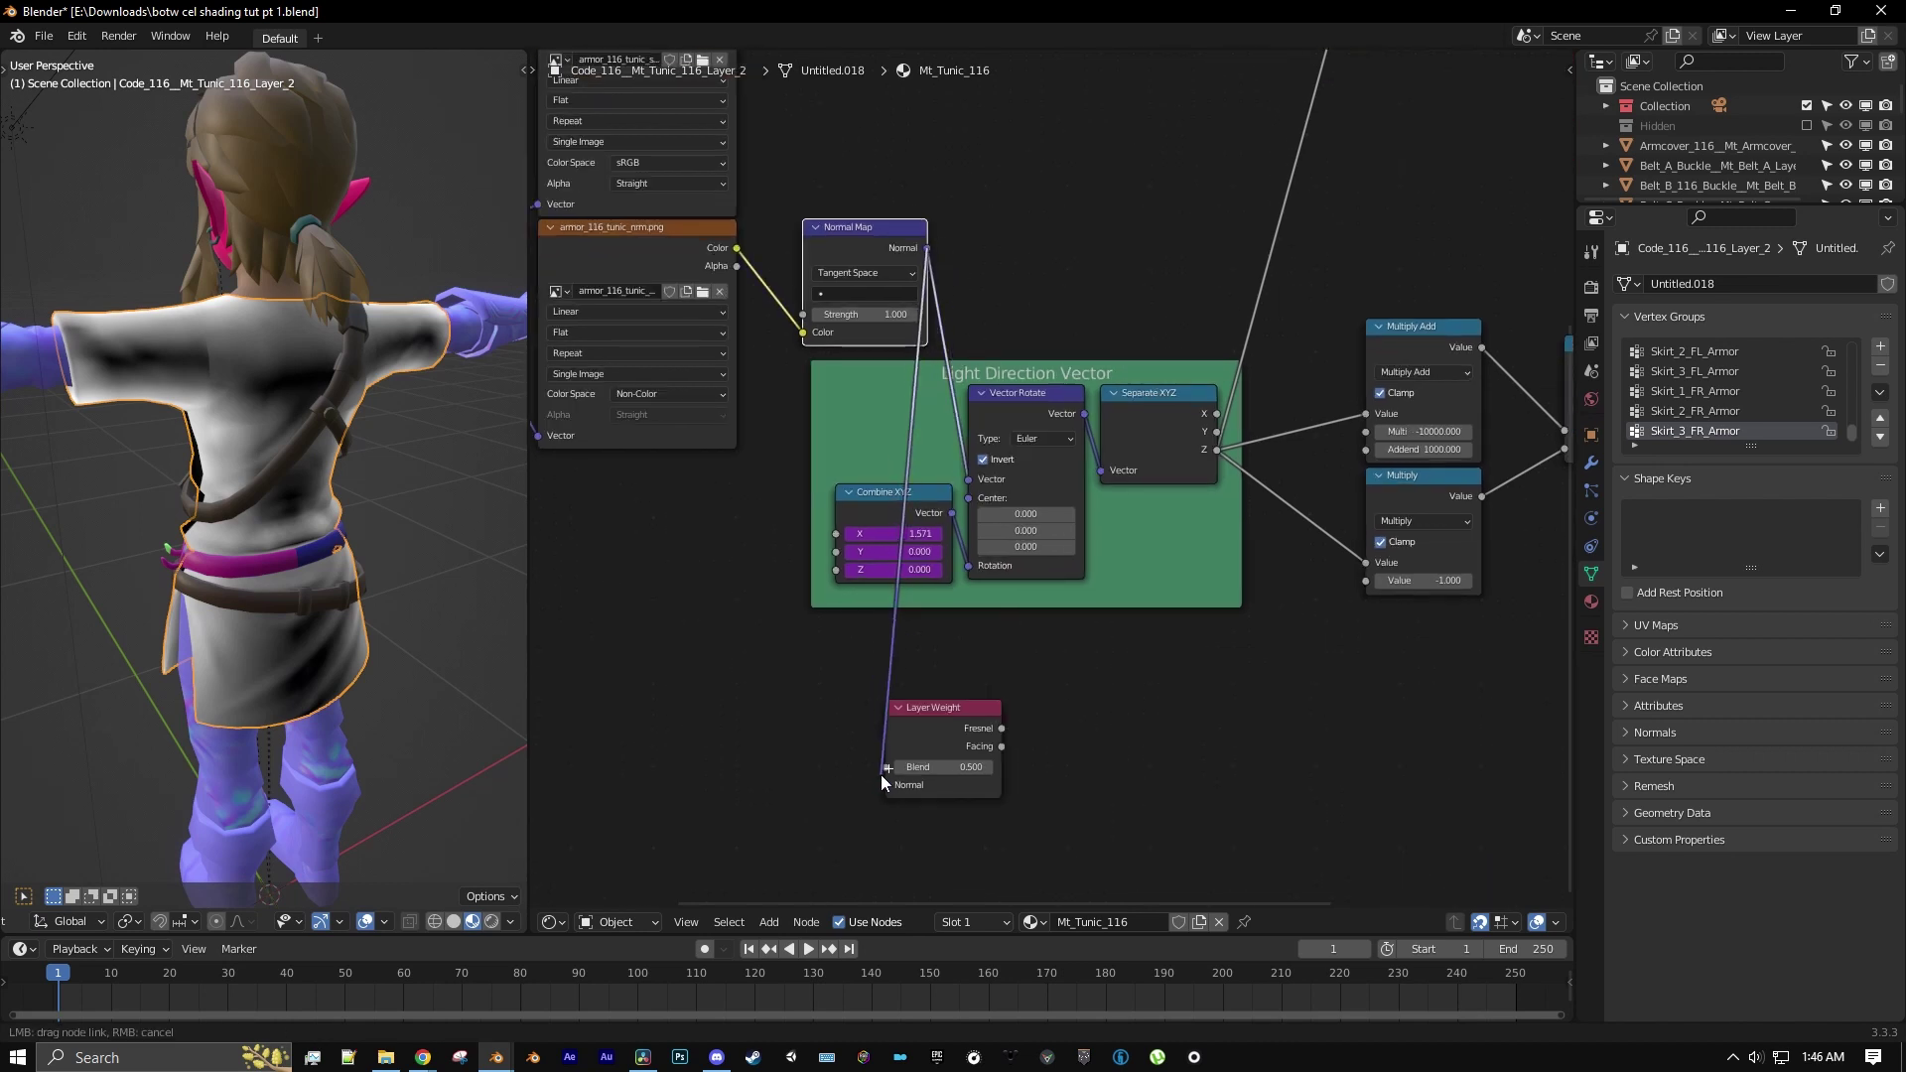
pyautogui.keyDown('ctrl'); pyautogui.keyDown('shift'); pyautogui.click(947, 730); pyautogui.keyUp('shift'); pyautogui.keyUp('ctrl')
pyautogui.keyDown('ctrl'); pyautogui.keyDown('shift'); pyautogui.click(948, 730); pyautogui.keyUp('shift'); pyautogui.keyUp('ctrl')
pyautogui.moveTo(437, 475); pyautogui.dragTo(333, 411, button='middle')
pyautogui.scroll(2, 331, 409)
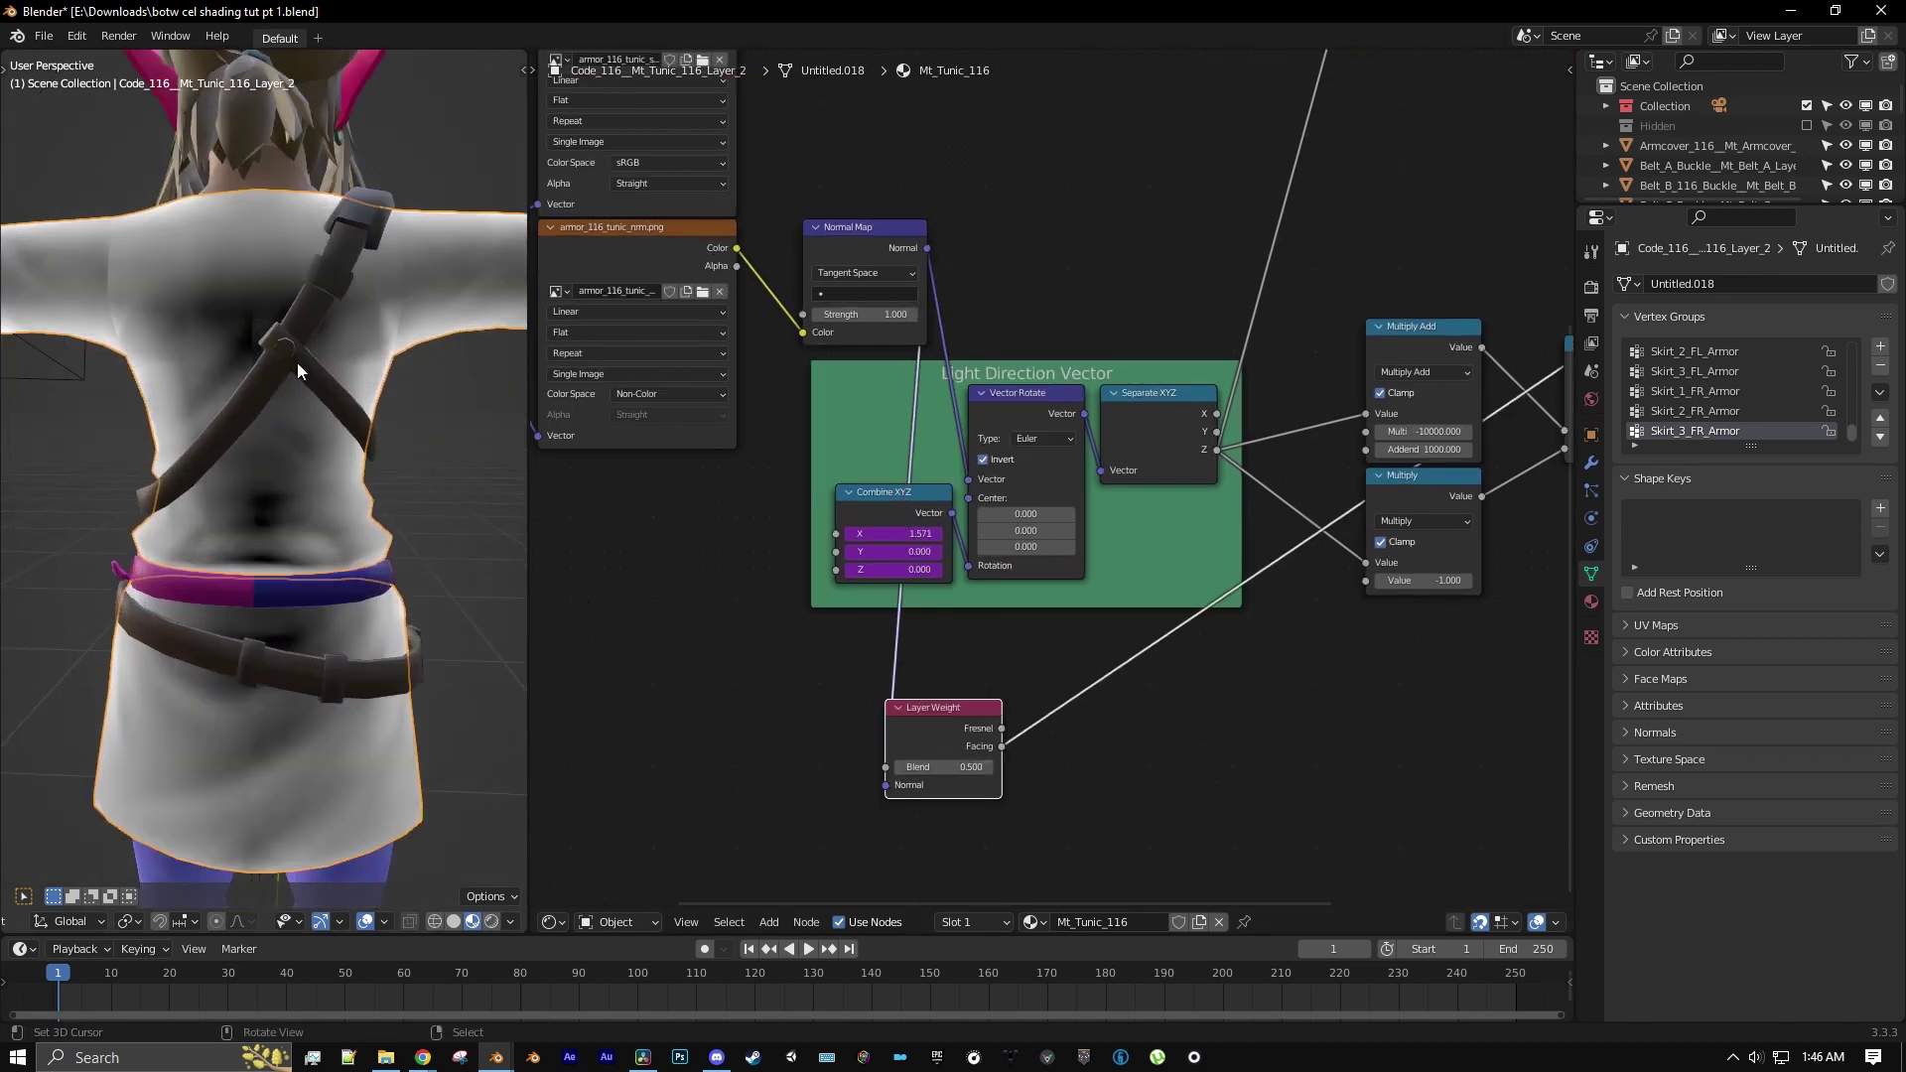
pyautogui.scroll(-1, 298, 365)
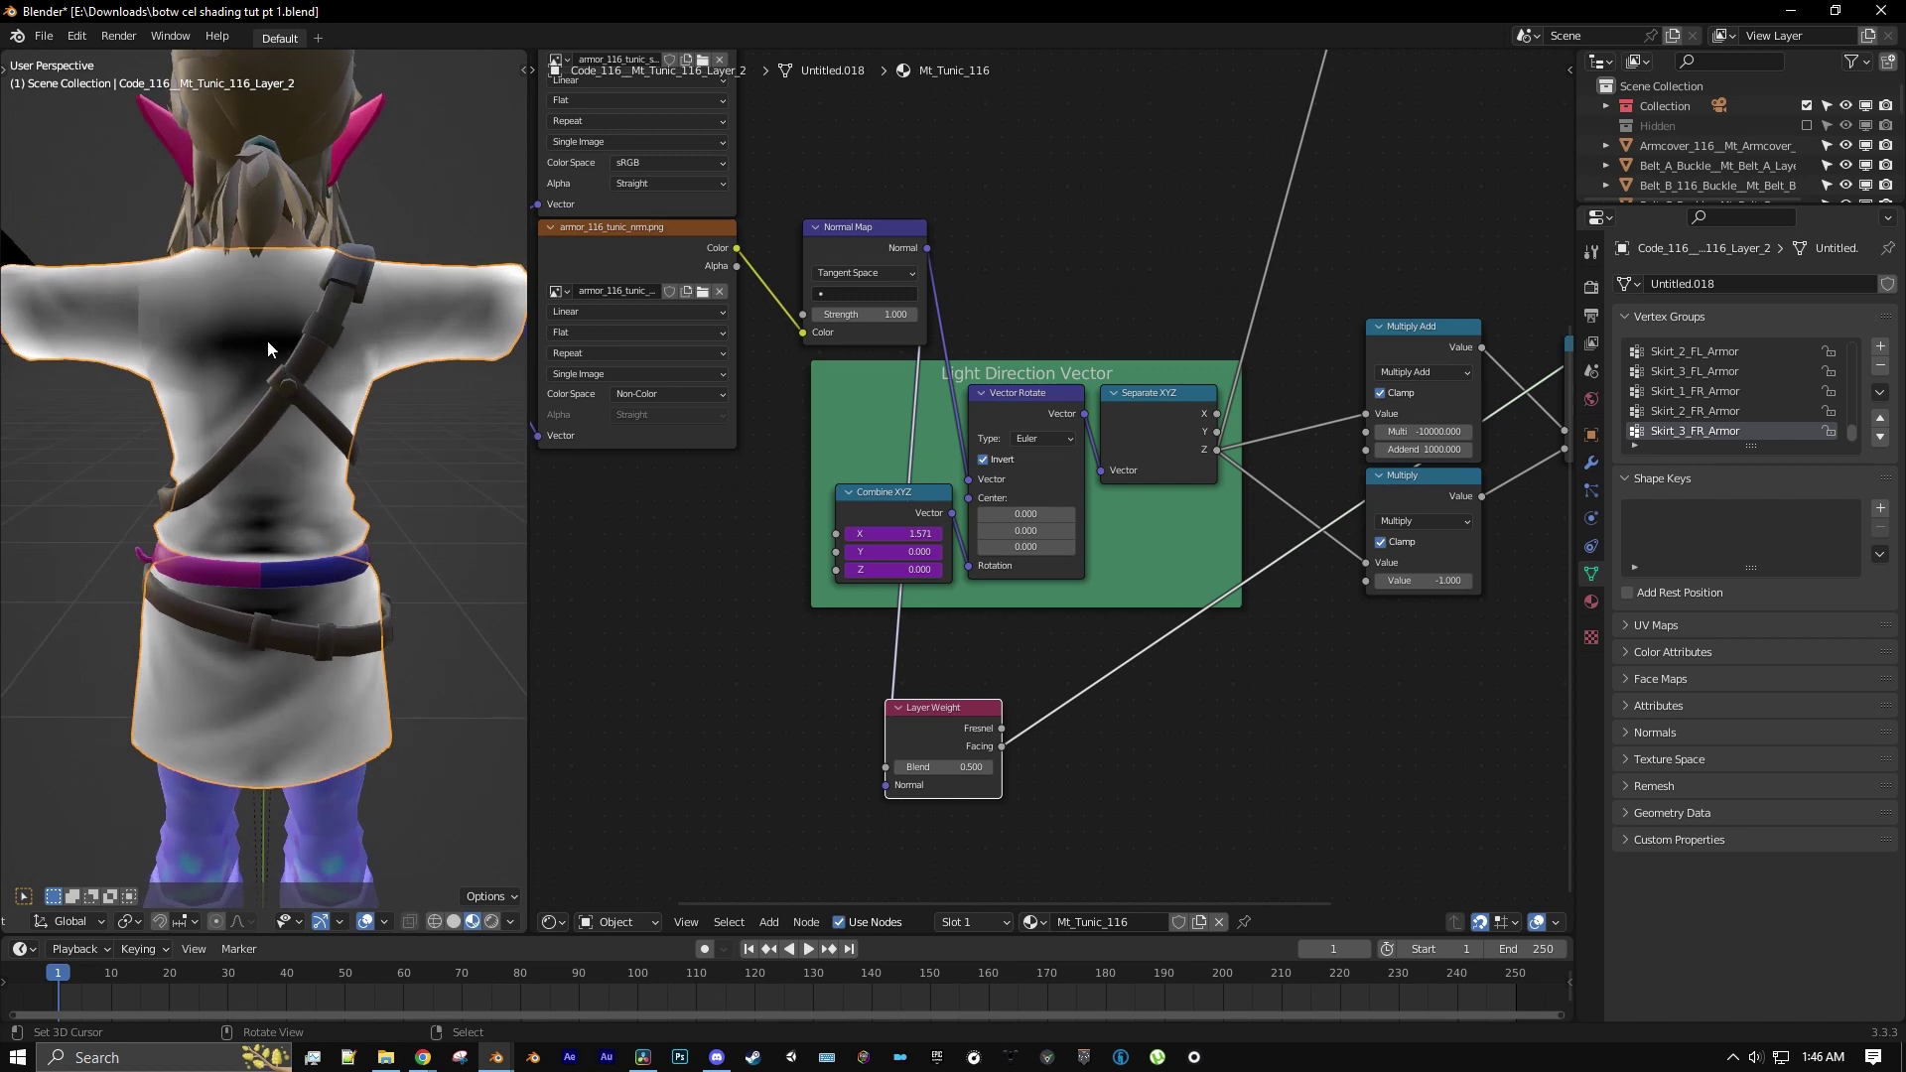
pyautogui.scroll(-2, 282, 338)
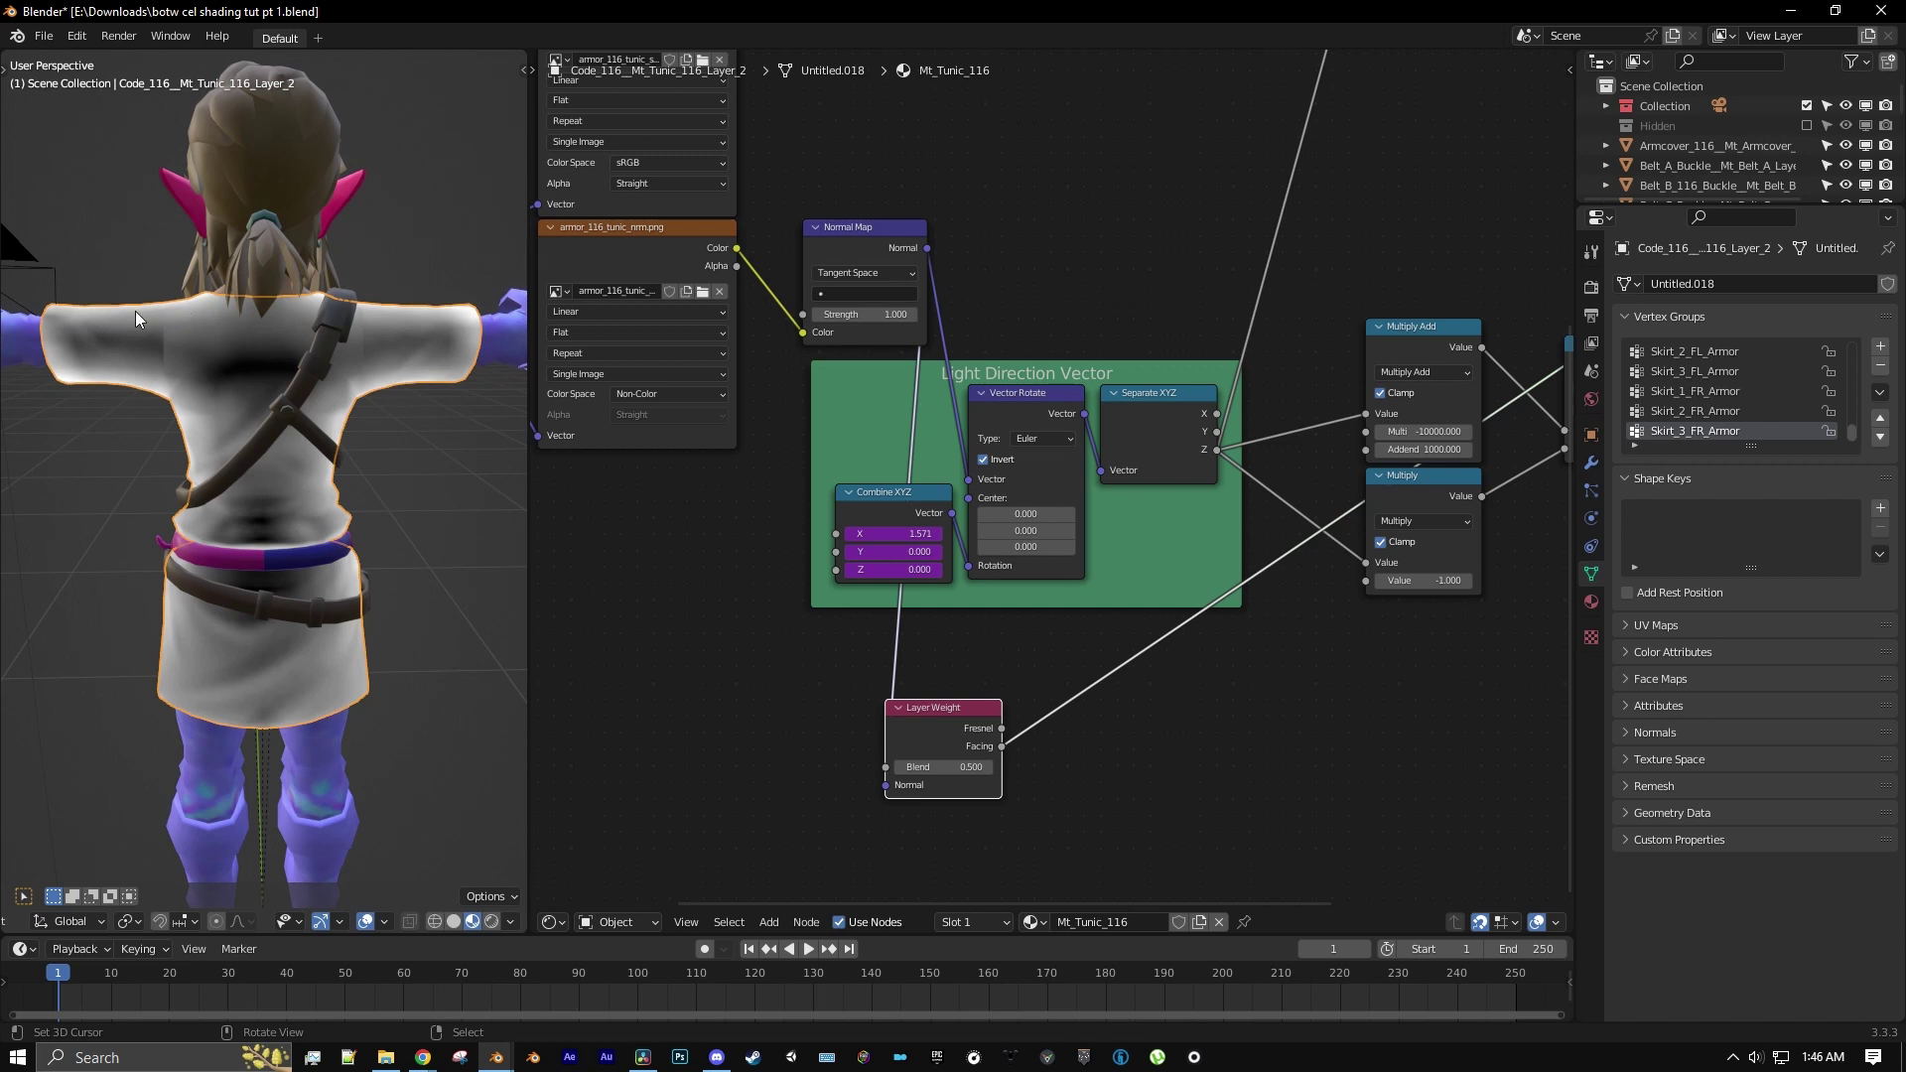
# Add a frame around the Layer Weight node
pyautogui.moveTo(991, 741); pyautogui.dragTo(668, 722, button='middle')
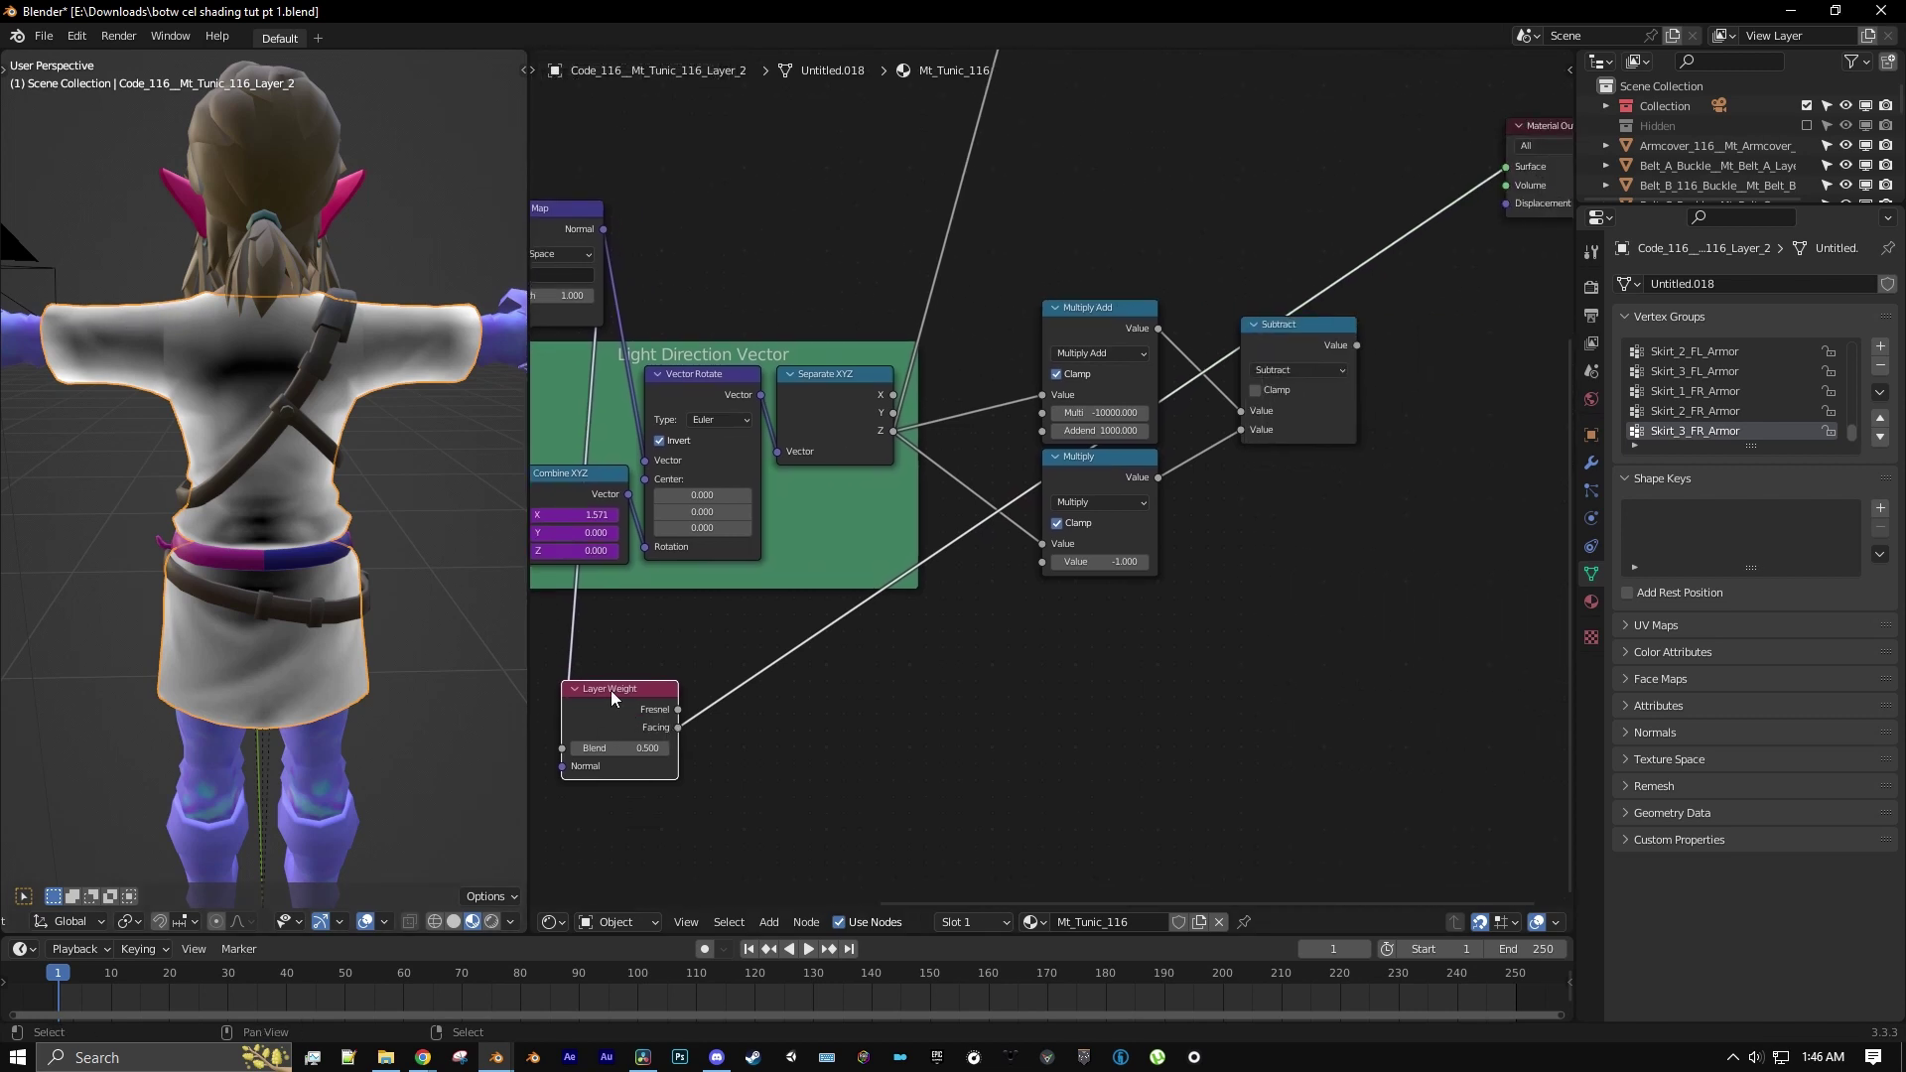
pyautogui.moveTo(599, 680); pyautogui.dragTo(1011, 687)
pyautogui.moveTo(739, 693); pyautogui.dragTo(933, 656, button='middle')
pyautogui.click(770, 922)
pyautogui.moveTo(820, 699)
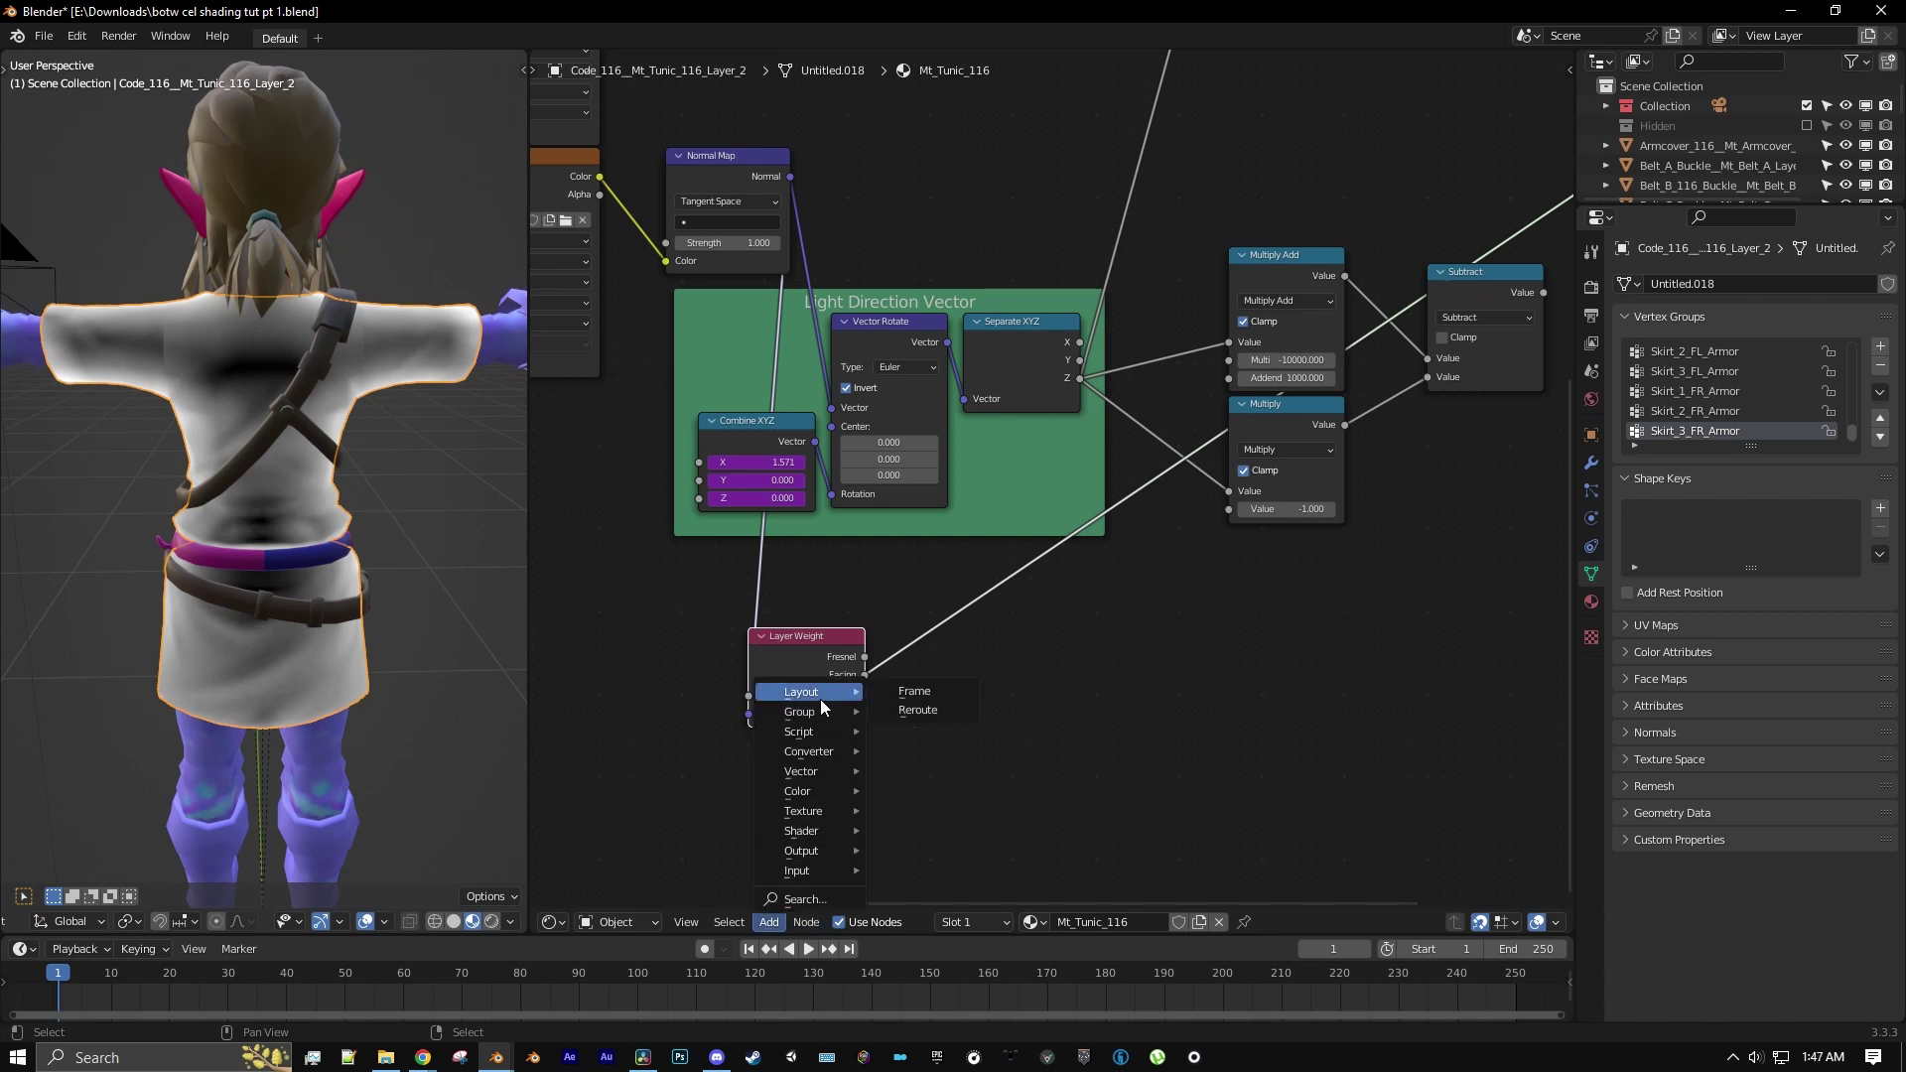
pyautogui.click(901, 699)
pyautogui.click(868, 699)
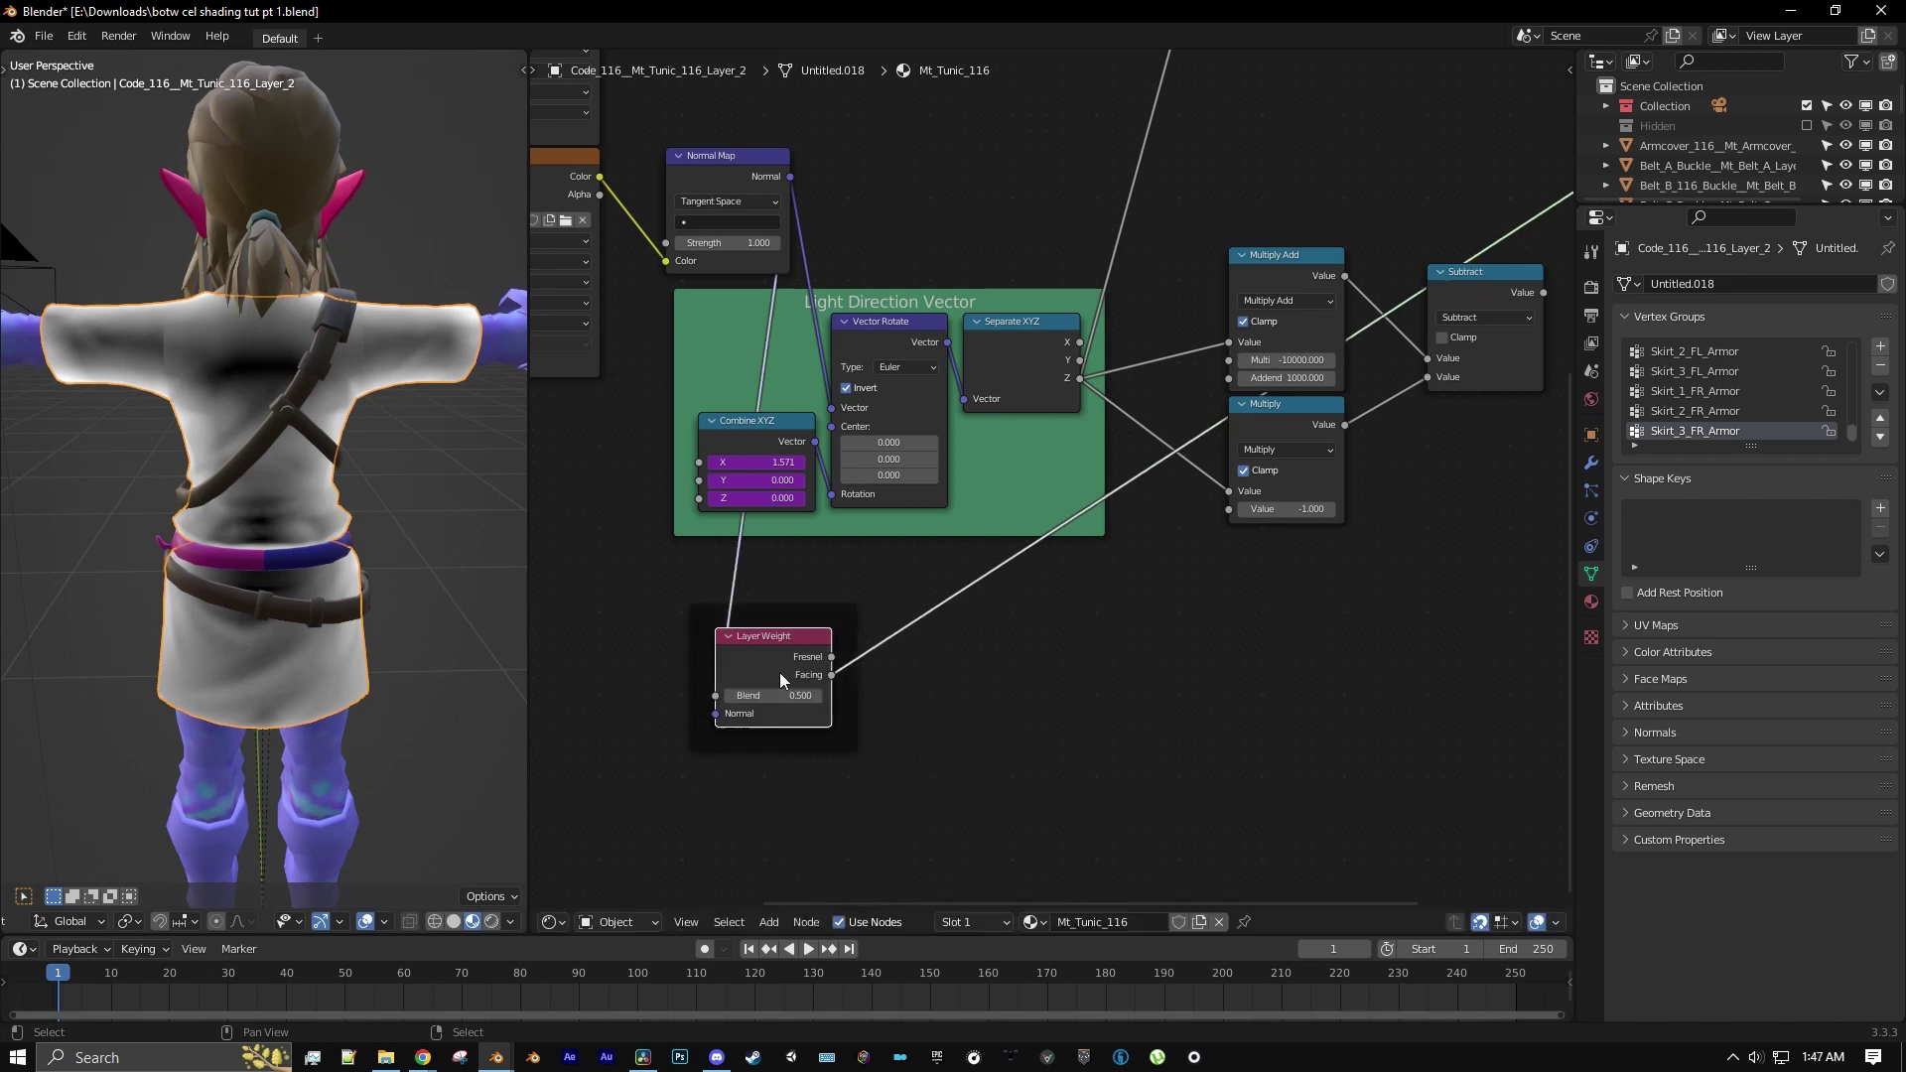
# Label the new frame "Layer Weight"
pyautogui.click(782, 619)
pyautogui.press('n')
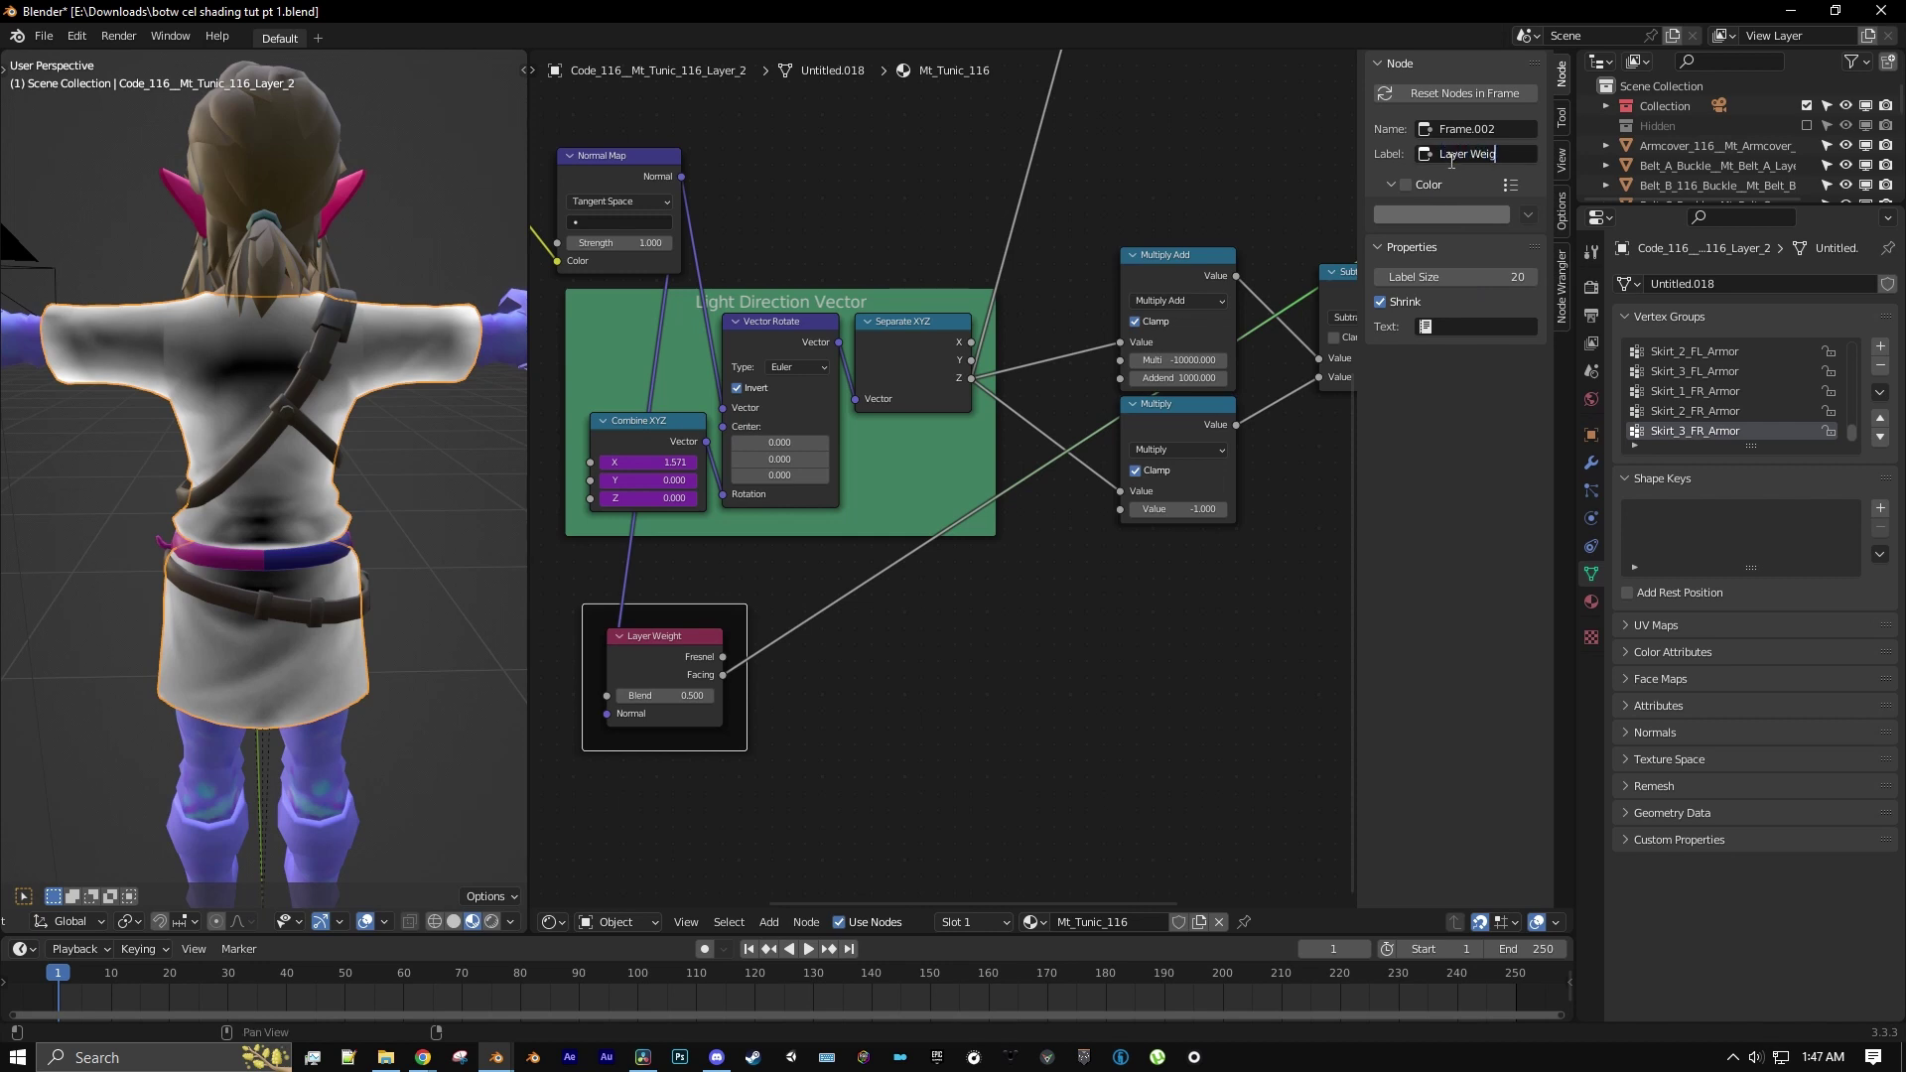
pyautogui.press('Return')
# Give the Layer Weight frame a custom blue colour and move it up just beneath the Light Direction Vector frame
pyautogui.click(1410, 190)
pyautogui.click(1410, 213)
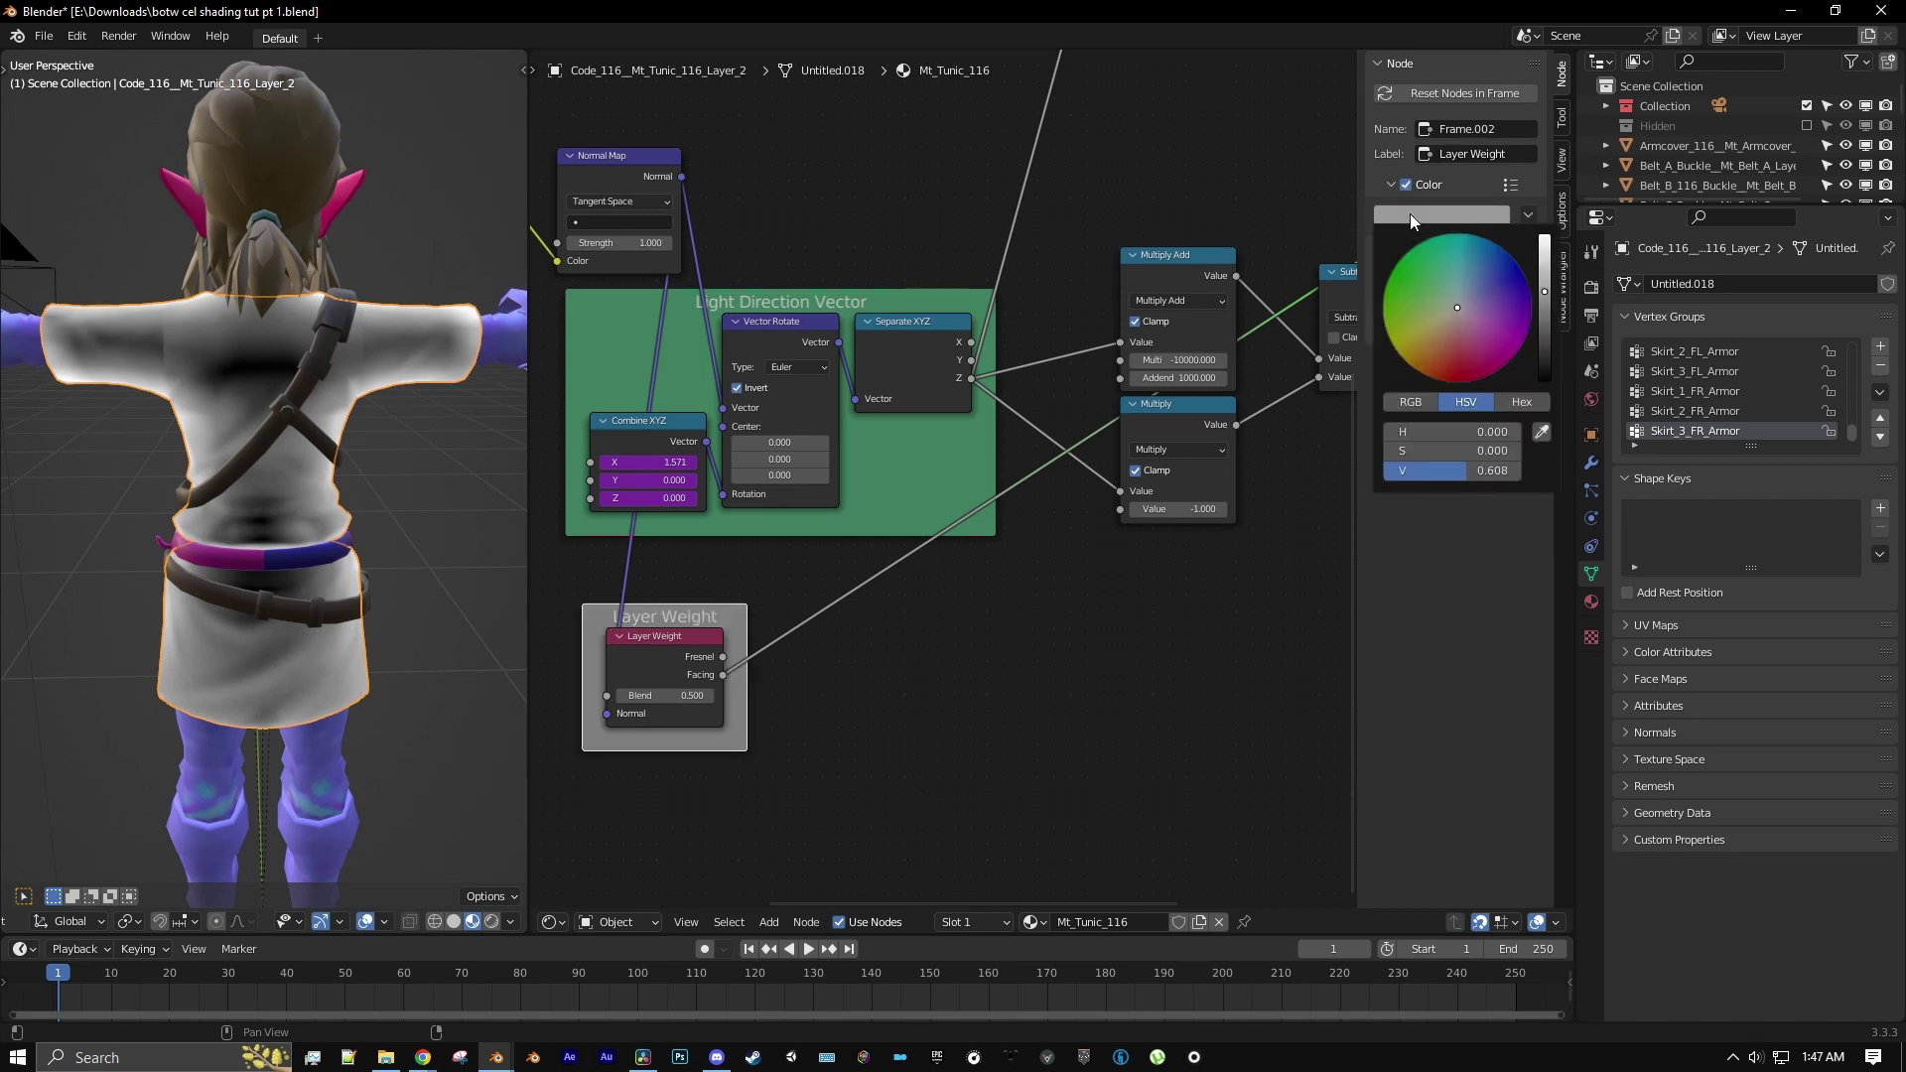
pyautogui.click(1478, 276)
pyautogui.moveTo(1478, 267); pyautogui.dragTo(1480, 260)
pyautogui.moveTo(899, 607); pyautogui.dragTo(1019, 596, button='middle')
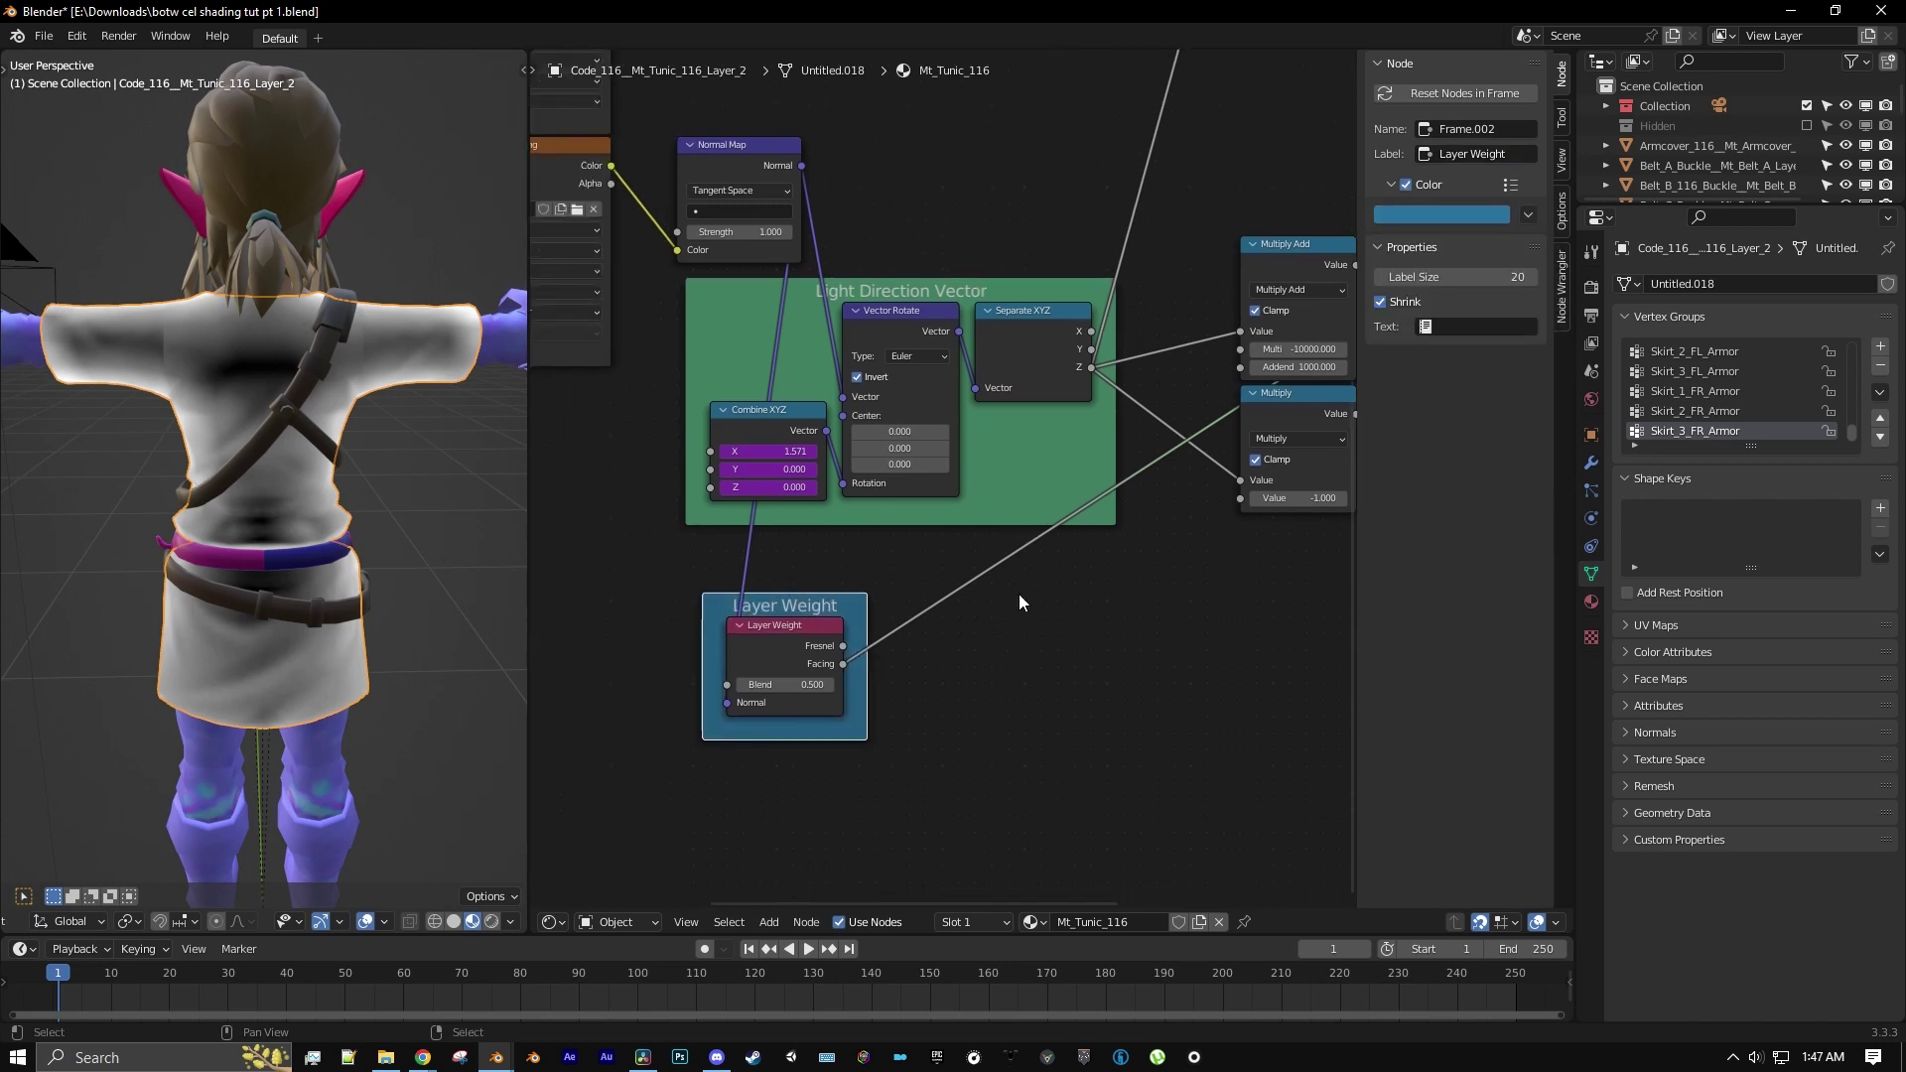
pyautogui.moveTo(811, 605); pyautogui.dragTo(801, 545)
# Add a Math node to the right of the Subtract node
pyautogui.scroll(-3, 998, 609)
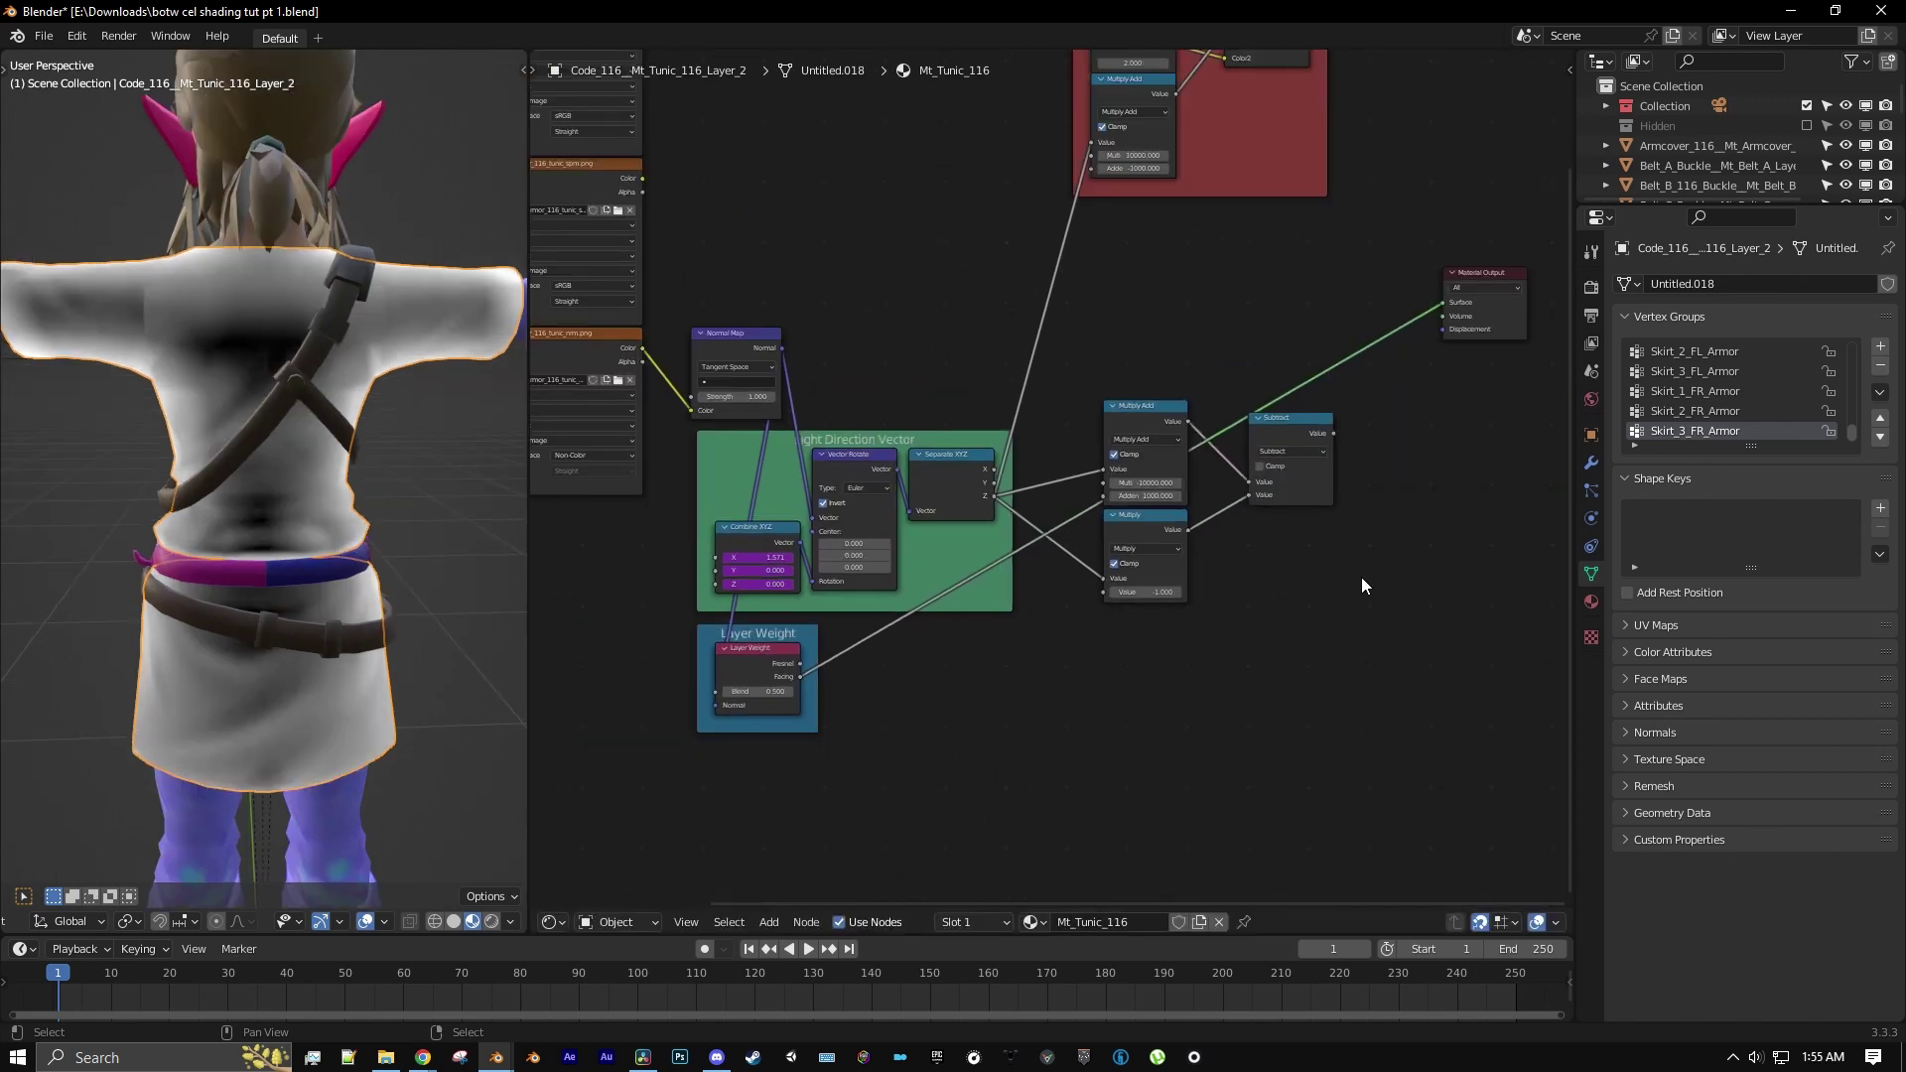
pyautogui.moveTo(1294, 689); pyautogui.dragTo(1152, 667, button='middle')
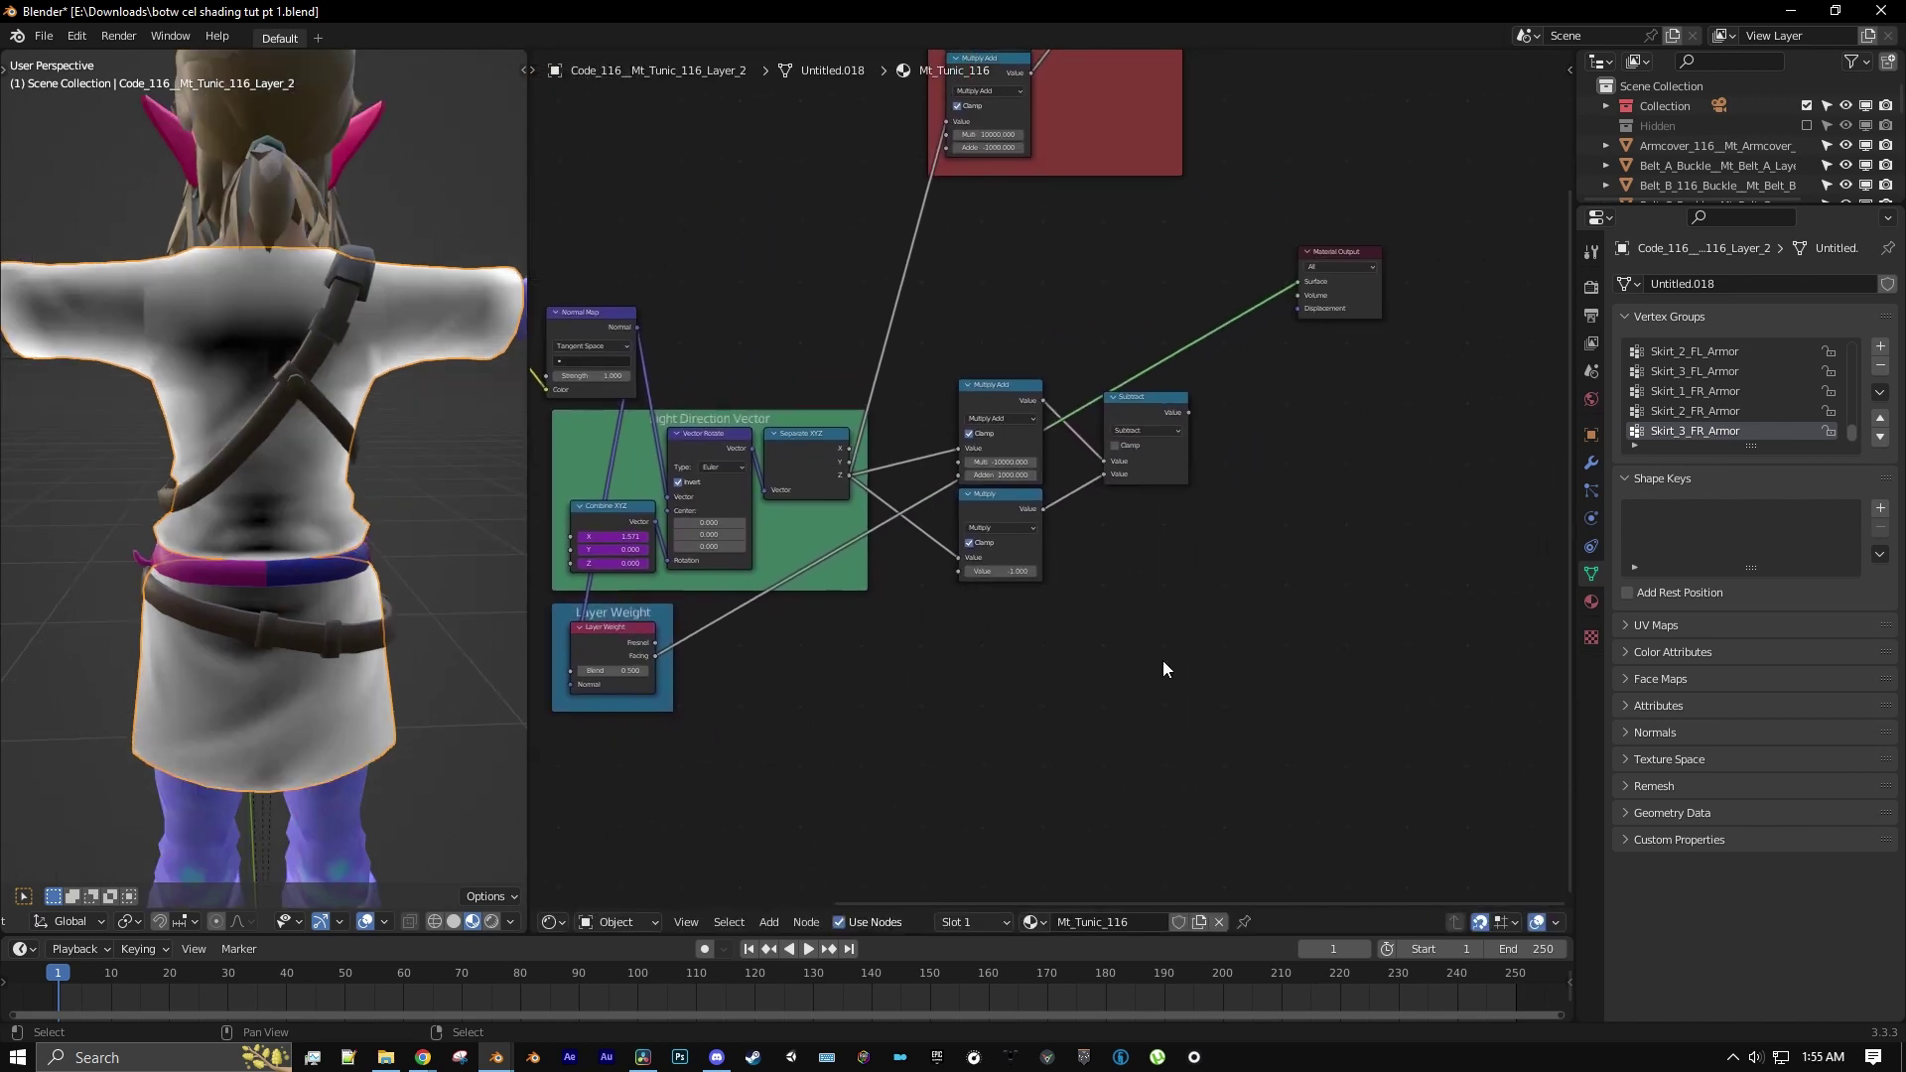
pyautogui.scroll(1, 1163, 659)
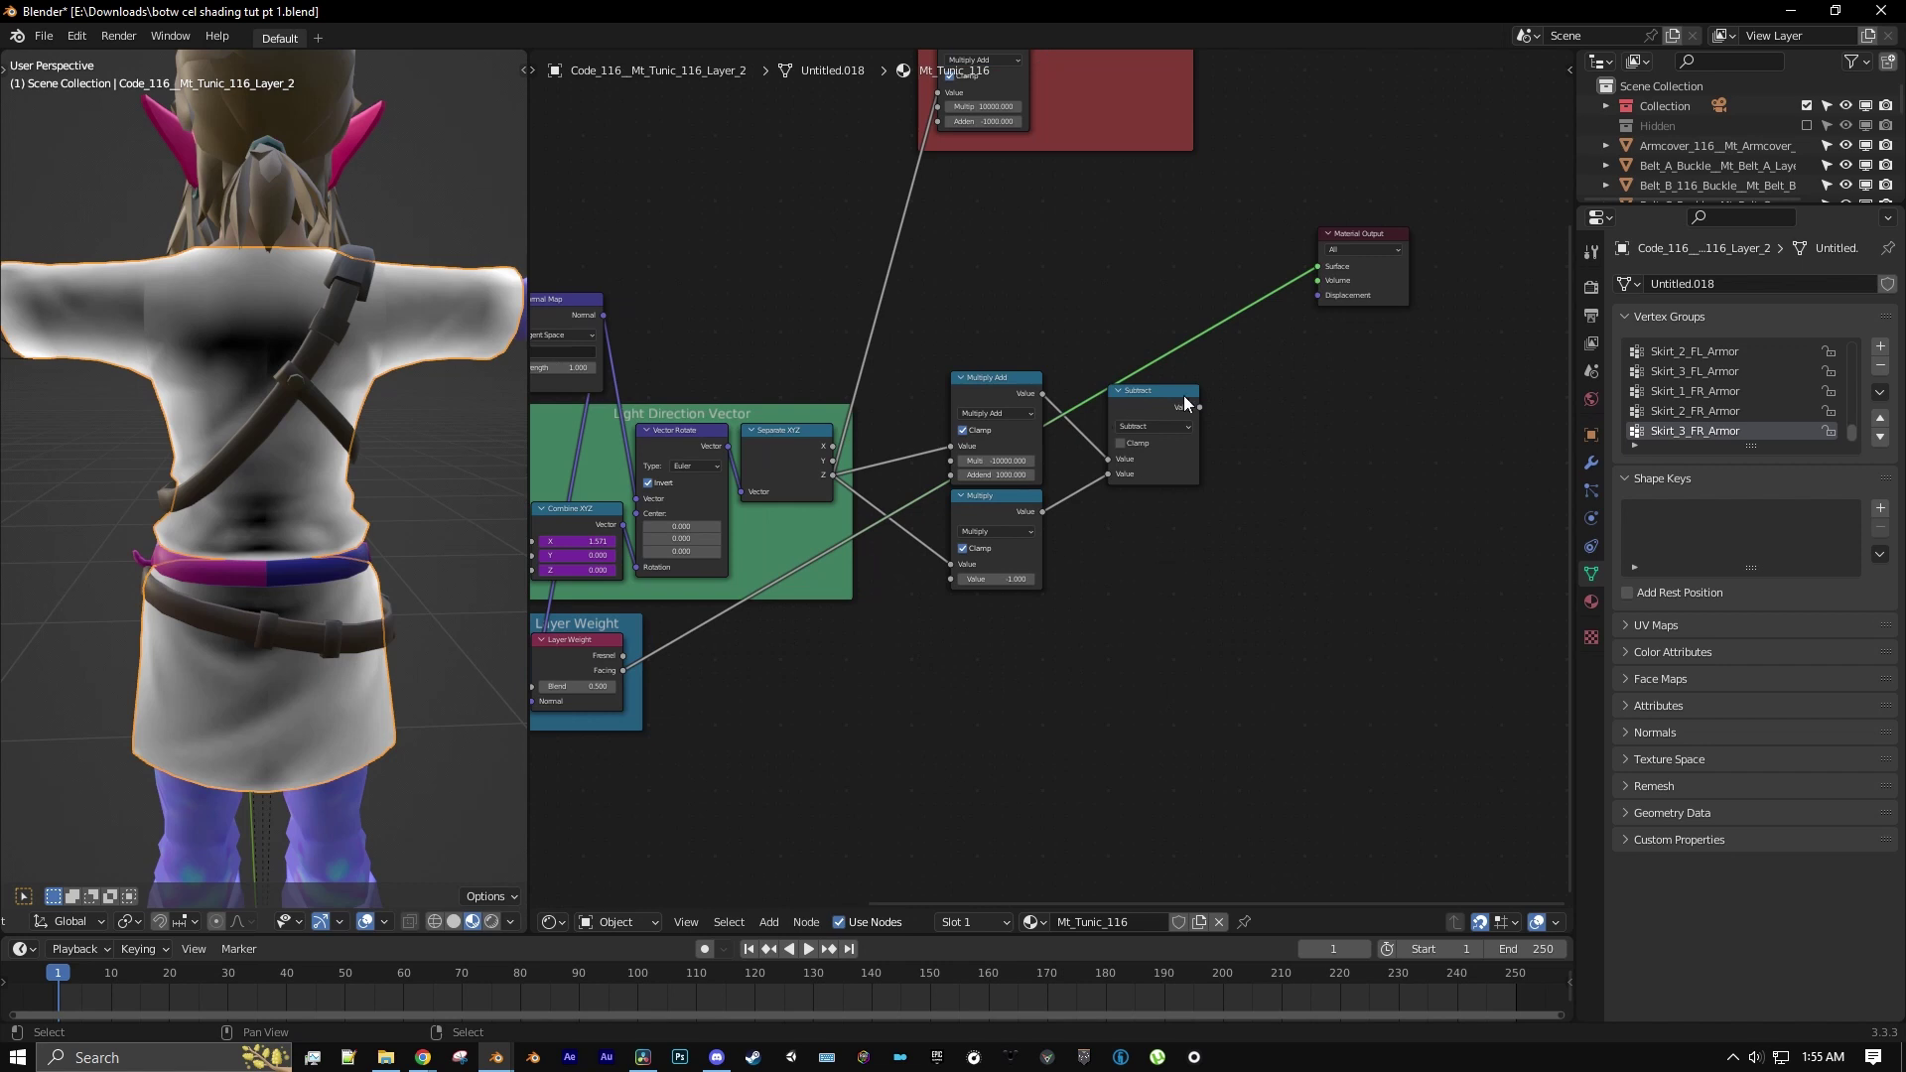
pyautogui.click(769, 923)
pyautogui.moveTo(847, 752)
pyautogui.click(947, 631)
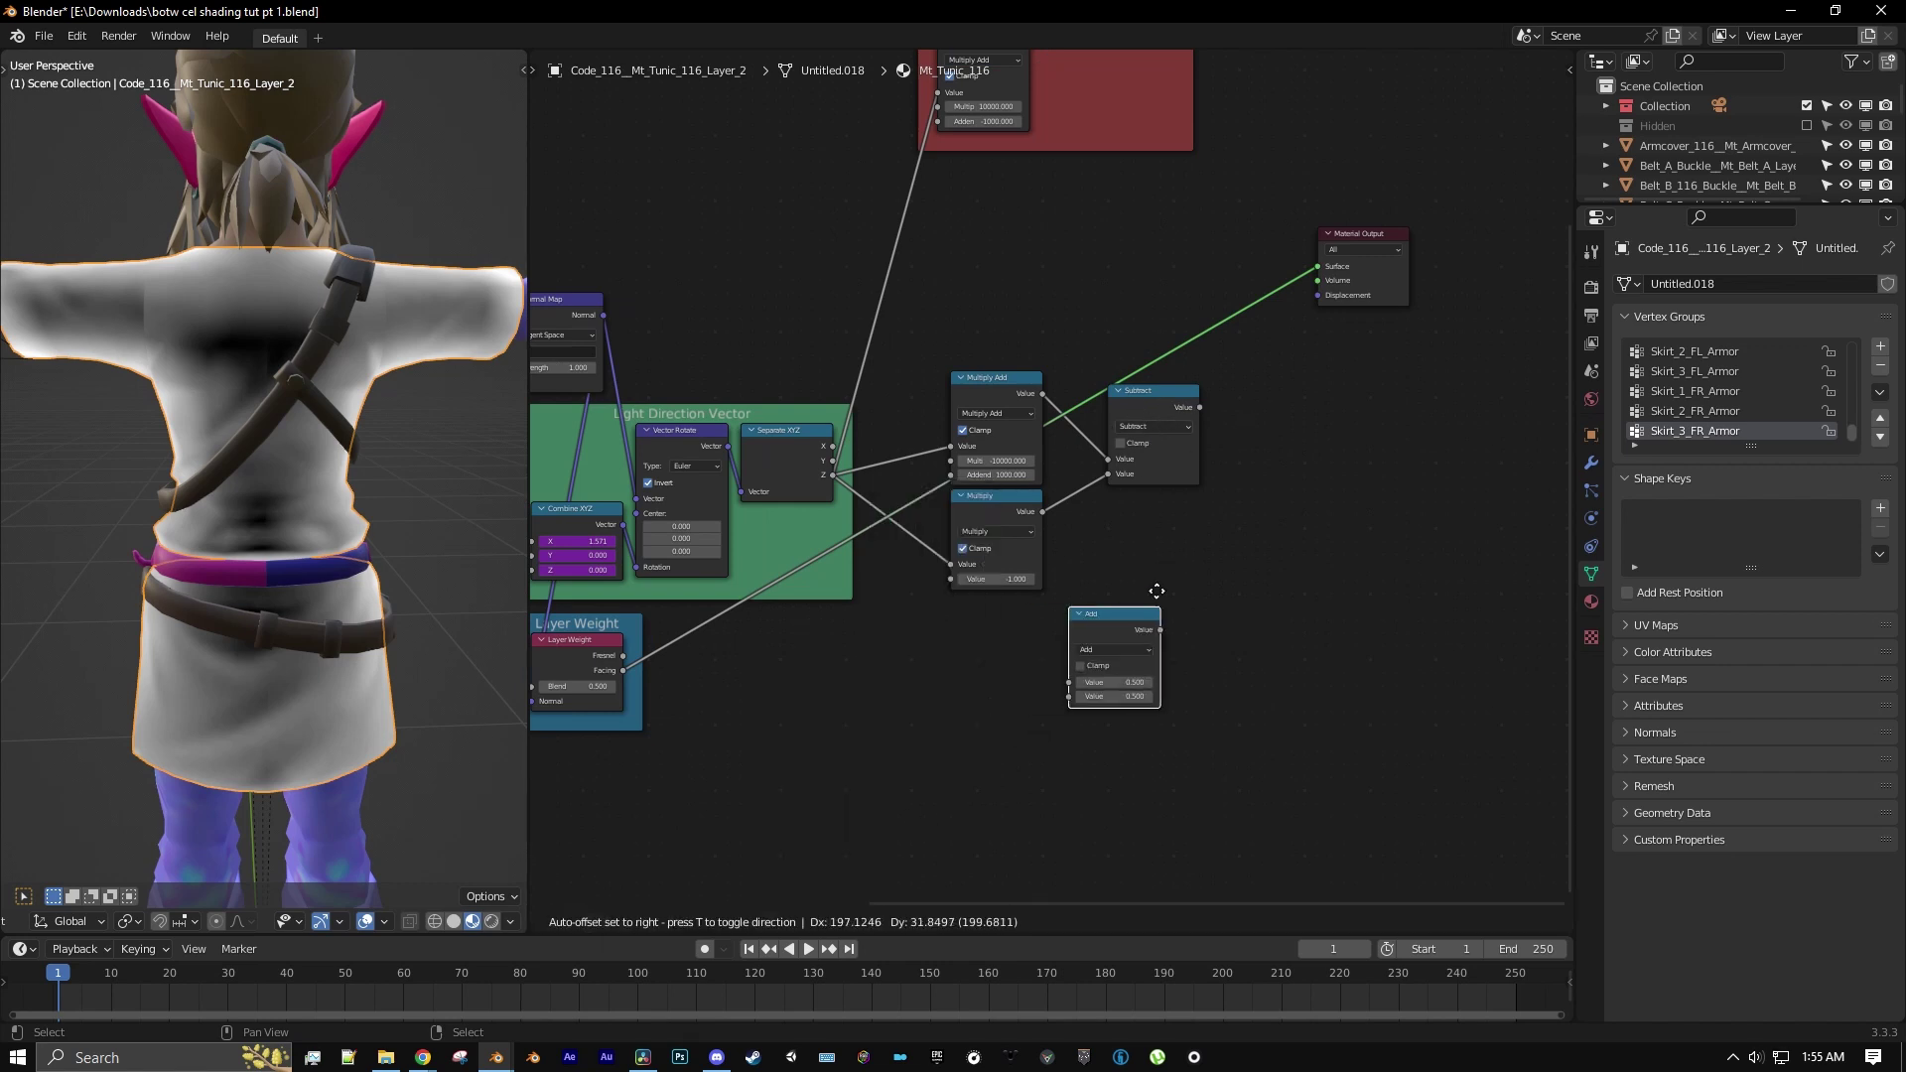
pyautogui.click(1370, 394)
# Connect the Subtract output to the new Math node's first value and set its operation to Multiply
pyautogui.moveTo(1263, 416); pyautogui.dragTo(1053, 456, button='middle')
pyautogui.scroll(3, 1062, 459)
pyautogui.moveTo(960, 441); pyautogui.dragTo(1060, 541)
pyautogui.click(1094, 501)
pyautogui.click(1098, 583)
# Connect the Layer Weight Facing output to the second value of the Multiply node after Subtract
pyautogui.scroll(-3, 1042, 576)
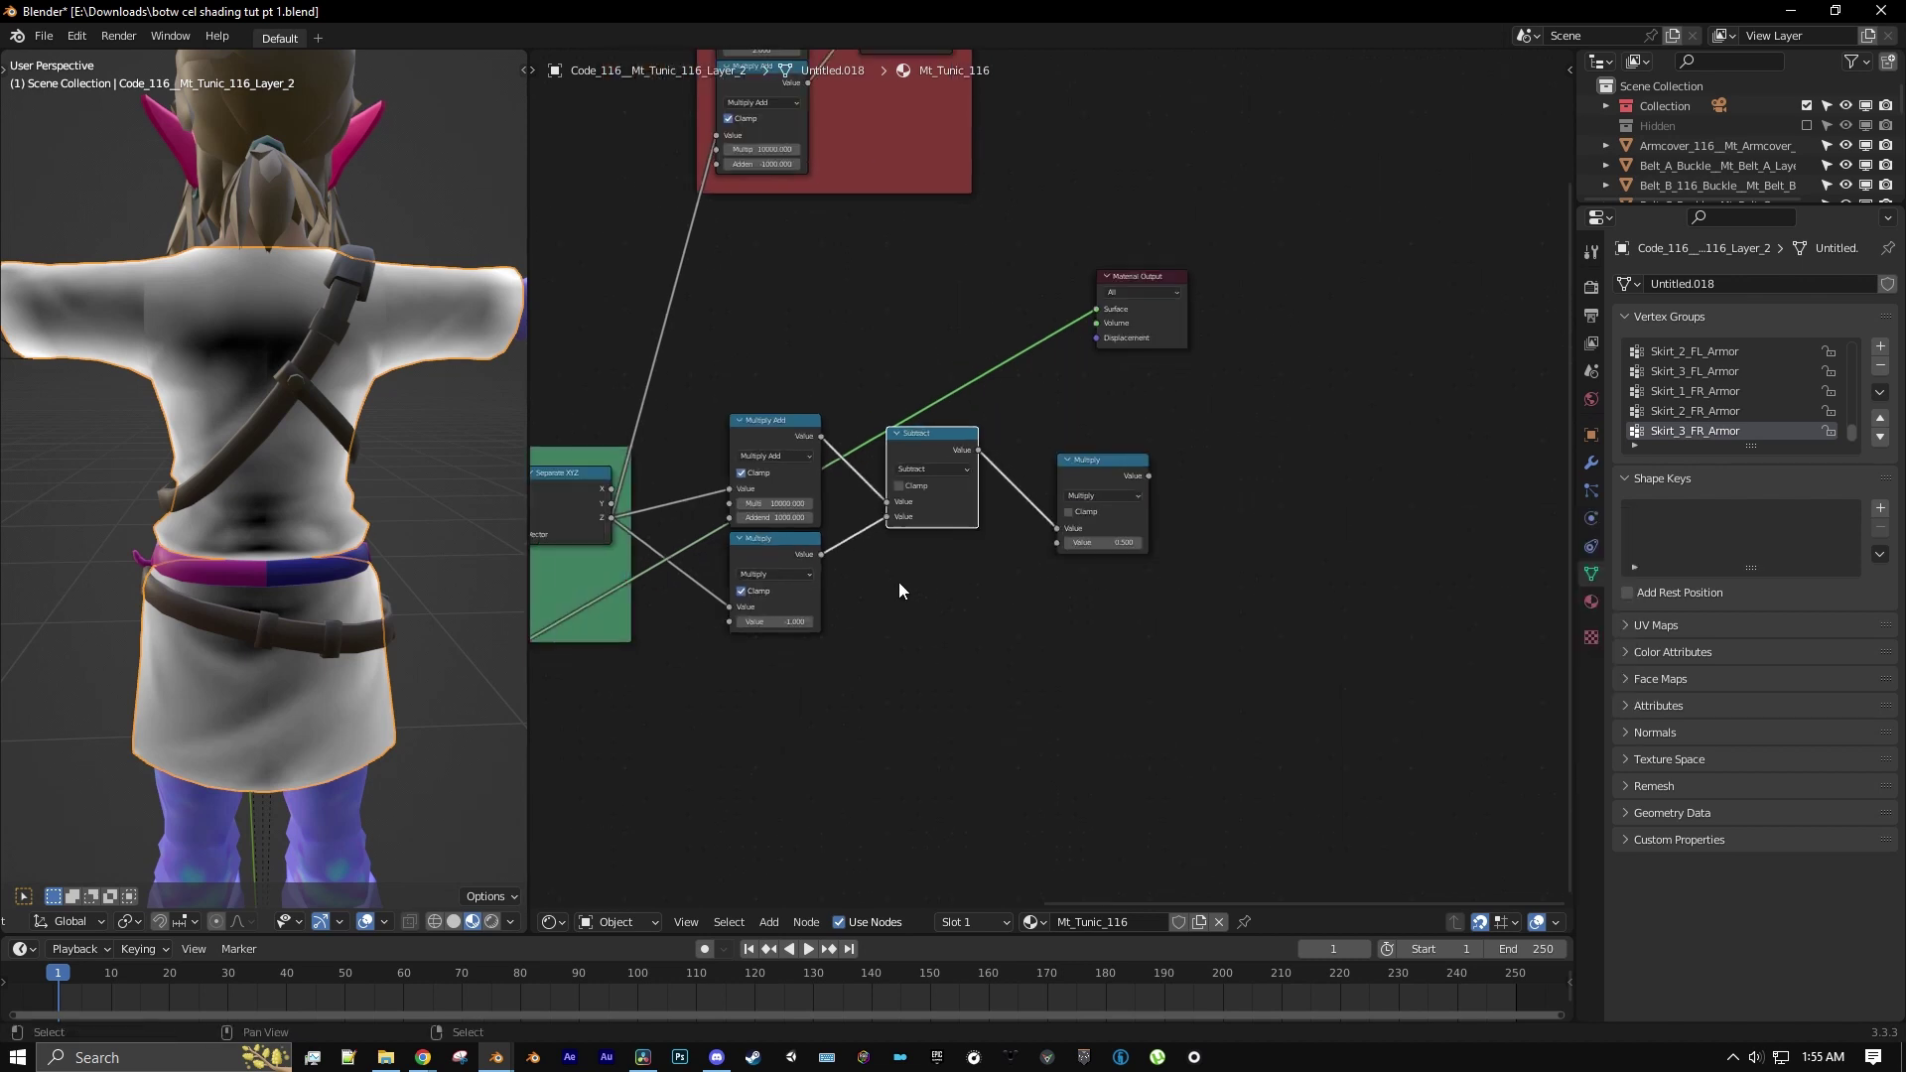
pyautogui.moveTo(898, 584); pyautogui.dragTo(1114, 498, button='middle')
pyautogui.moveTo(684, 613); pyautogui.dragTo(752, 603, button='middle')
pyautogui.moveTo(693, 616); pyautogui.dragTo(1345, 446)
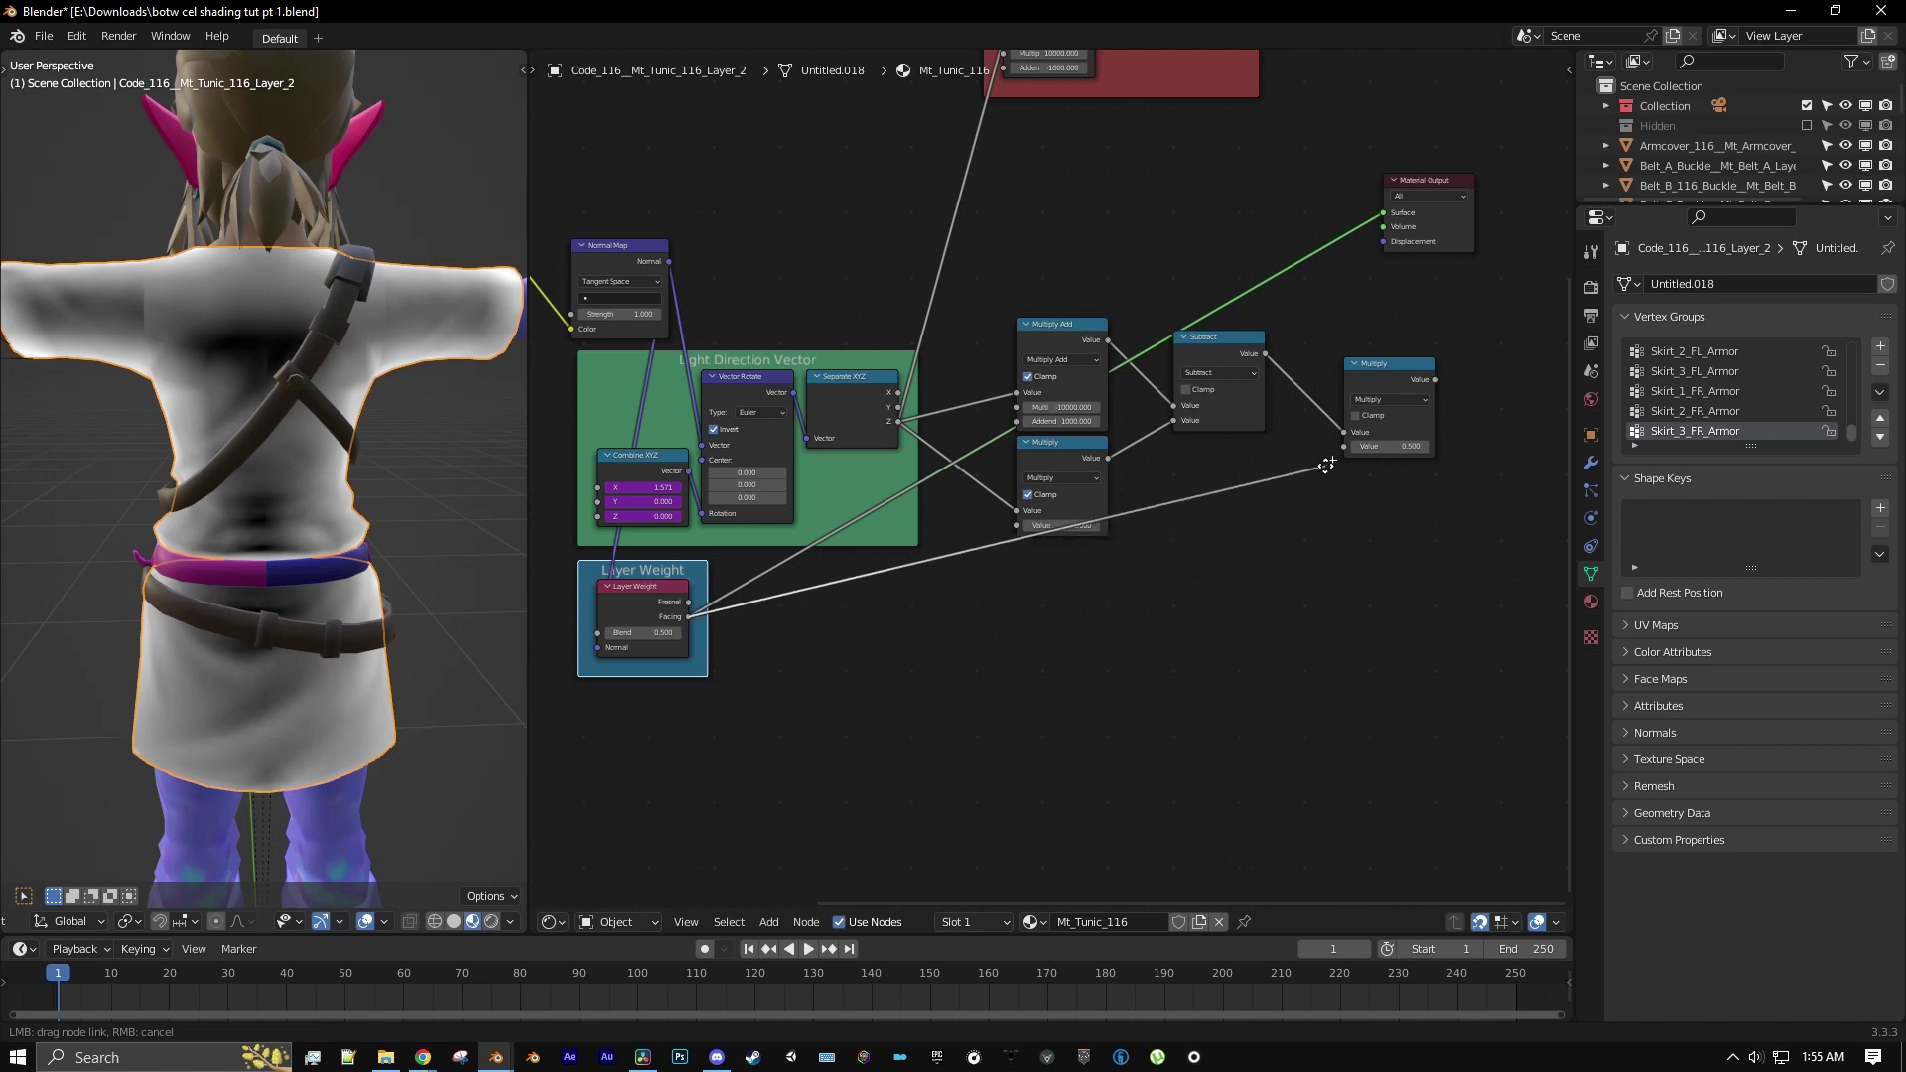
# Preview the final Multiply node through the Material Output and move the Material Output to the right of it
pyautogui.moveTo(1325, 510); pyautogui.dragTo(1176, 600, button='middle')
pyautogui.scroll(1, 1177, 600)
pyautogui.keyDown('ctrl'); pyautogui.keyDown('shift'); pyautogui.click(1320, 478); pyautogui.keyUp('shift'); pyautogui.keyUp('ctrl')
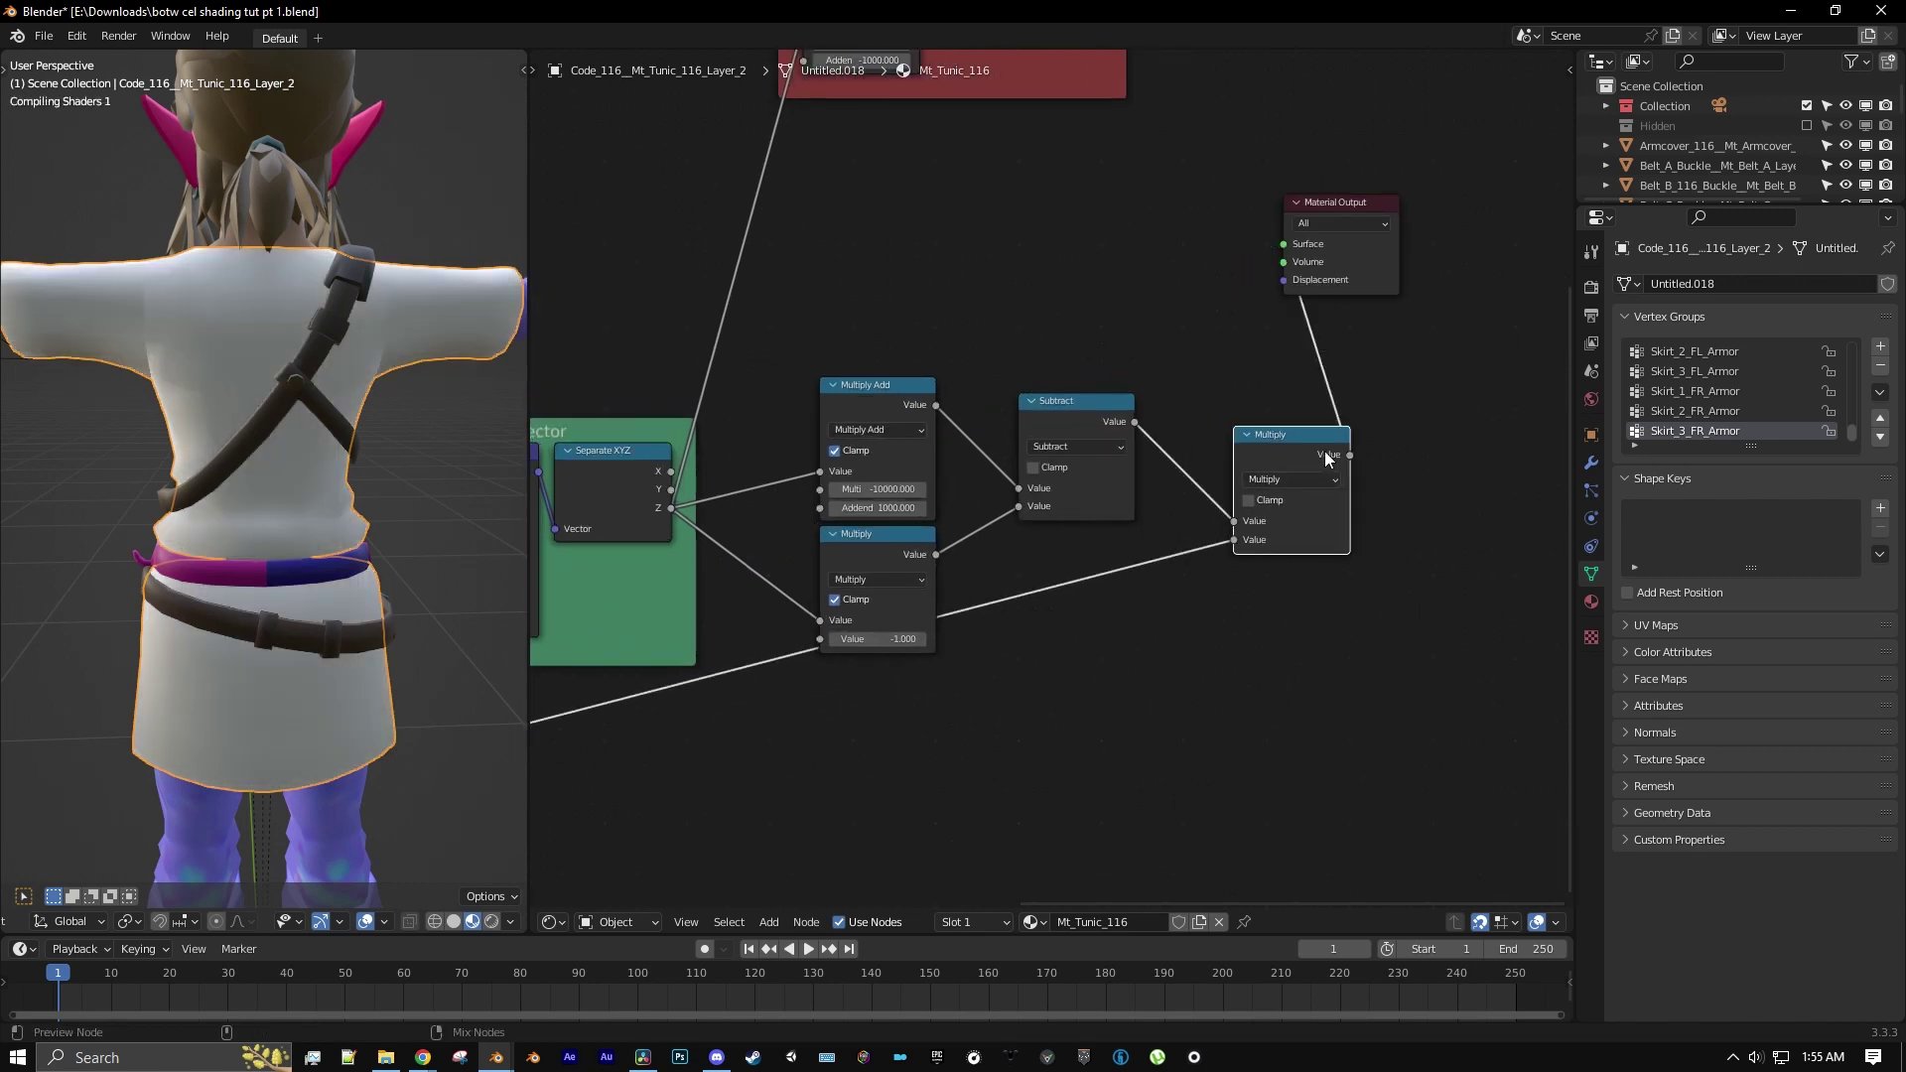
pyautogui.moveTo(1368, 270); pyautogui.dragTo(1565, 386)
pyautogui.scroll(1, 1444, 464)
pyautogui.moveTo(1444, 465); pyautogui.dragTo(1243, 551, button='middle')
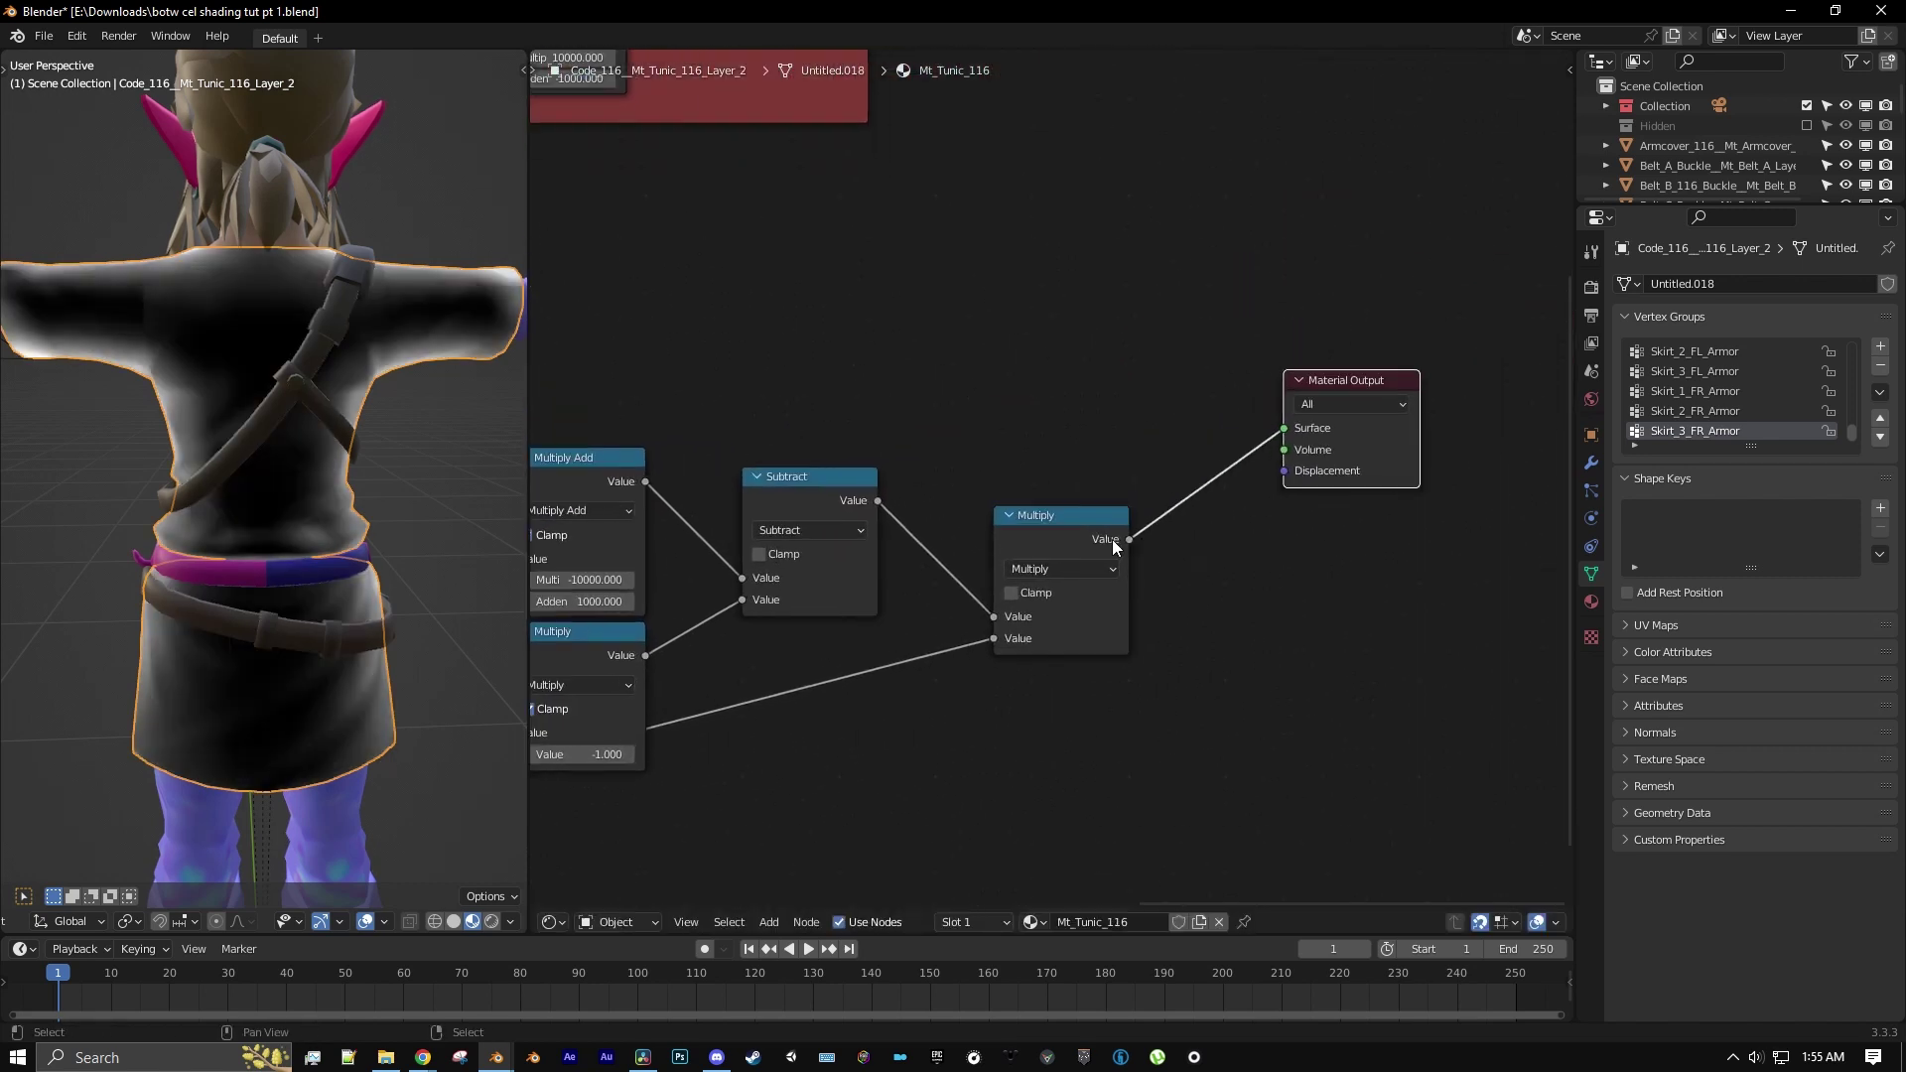
# Duplicate the final Multiply node, insert the copy before the Material Output, and set its operation to Multiply Add
pyautogui.hotkey('shift', 'd')
pyautogui.click(1233, 497)
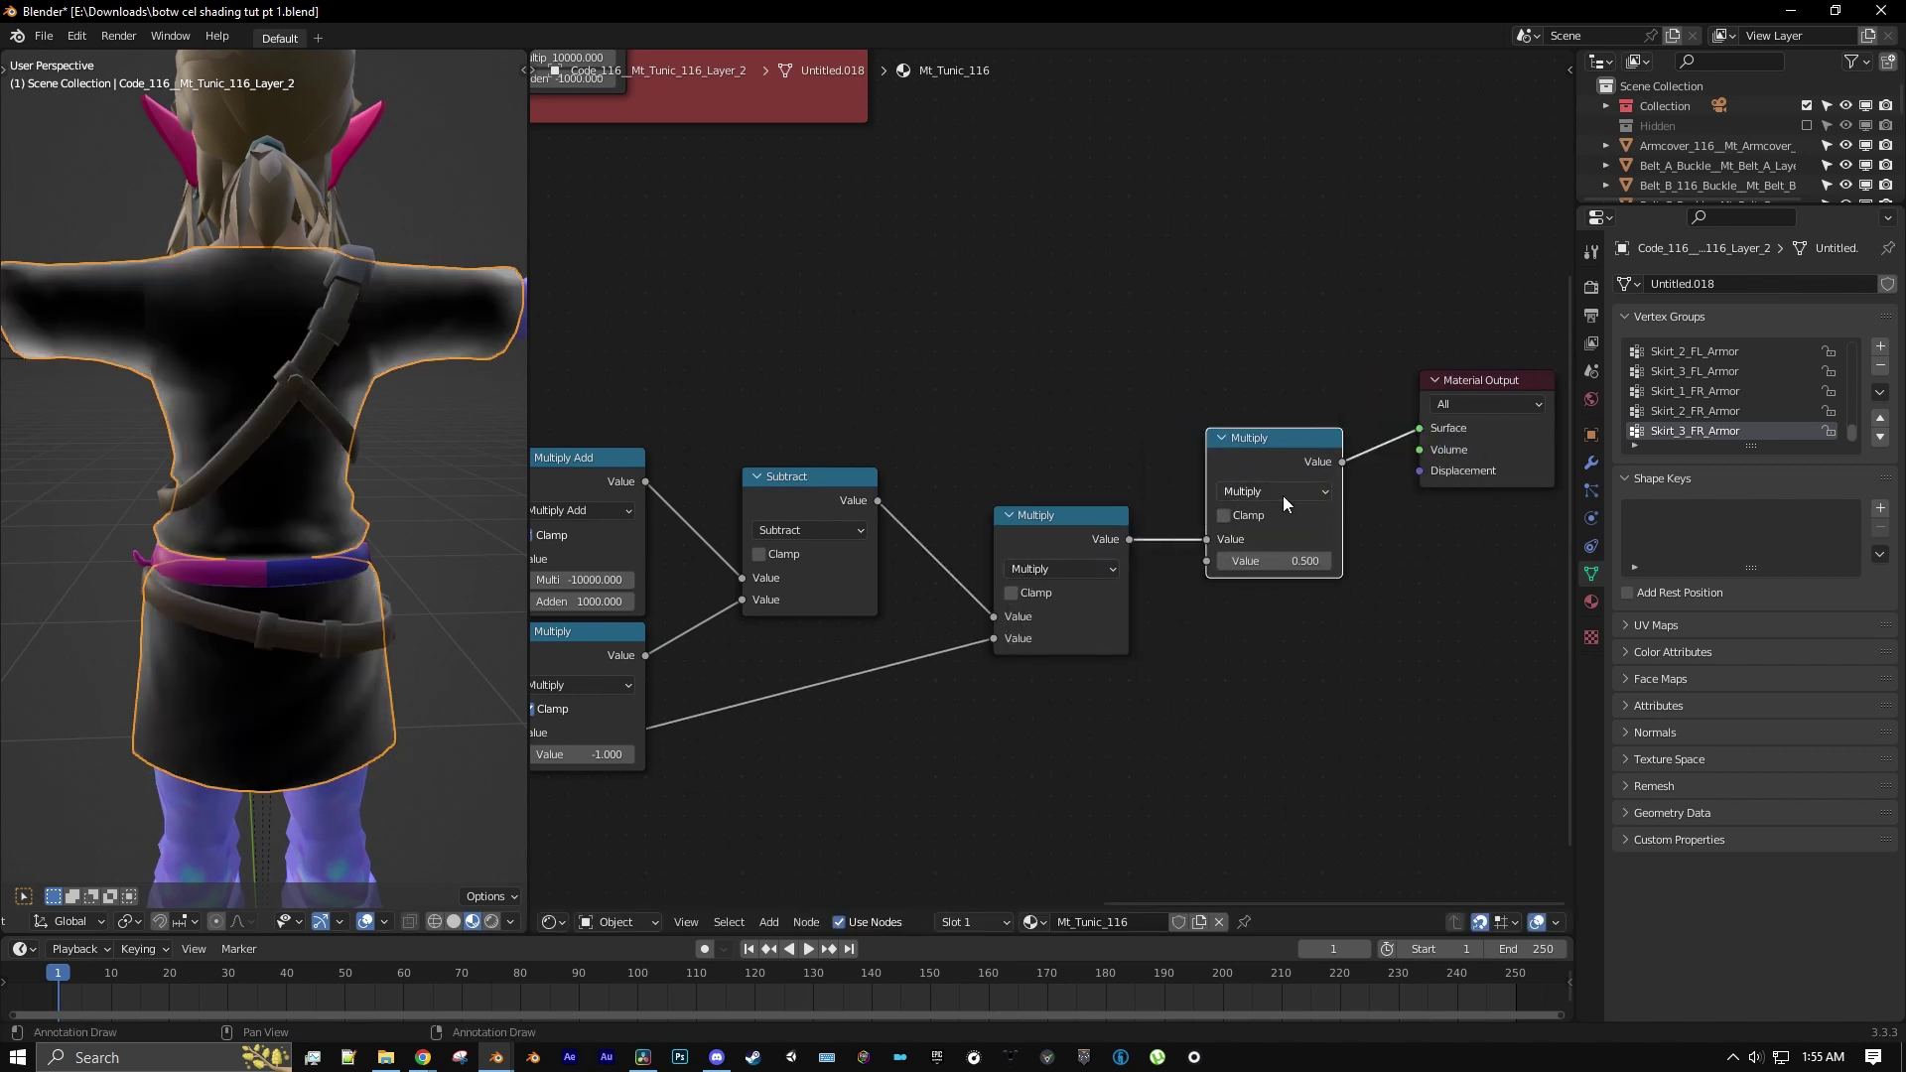
pyautogui.click(1284, 493)
pyautogui.click(729, 635)
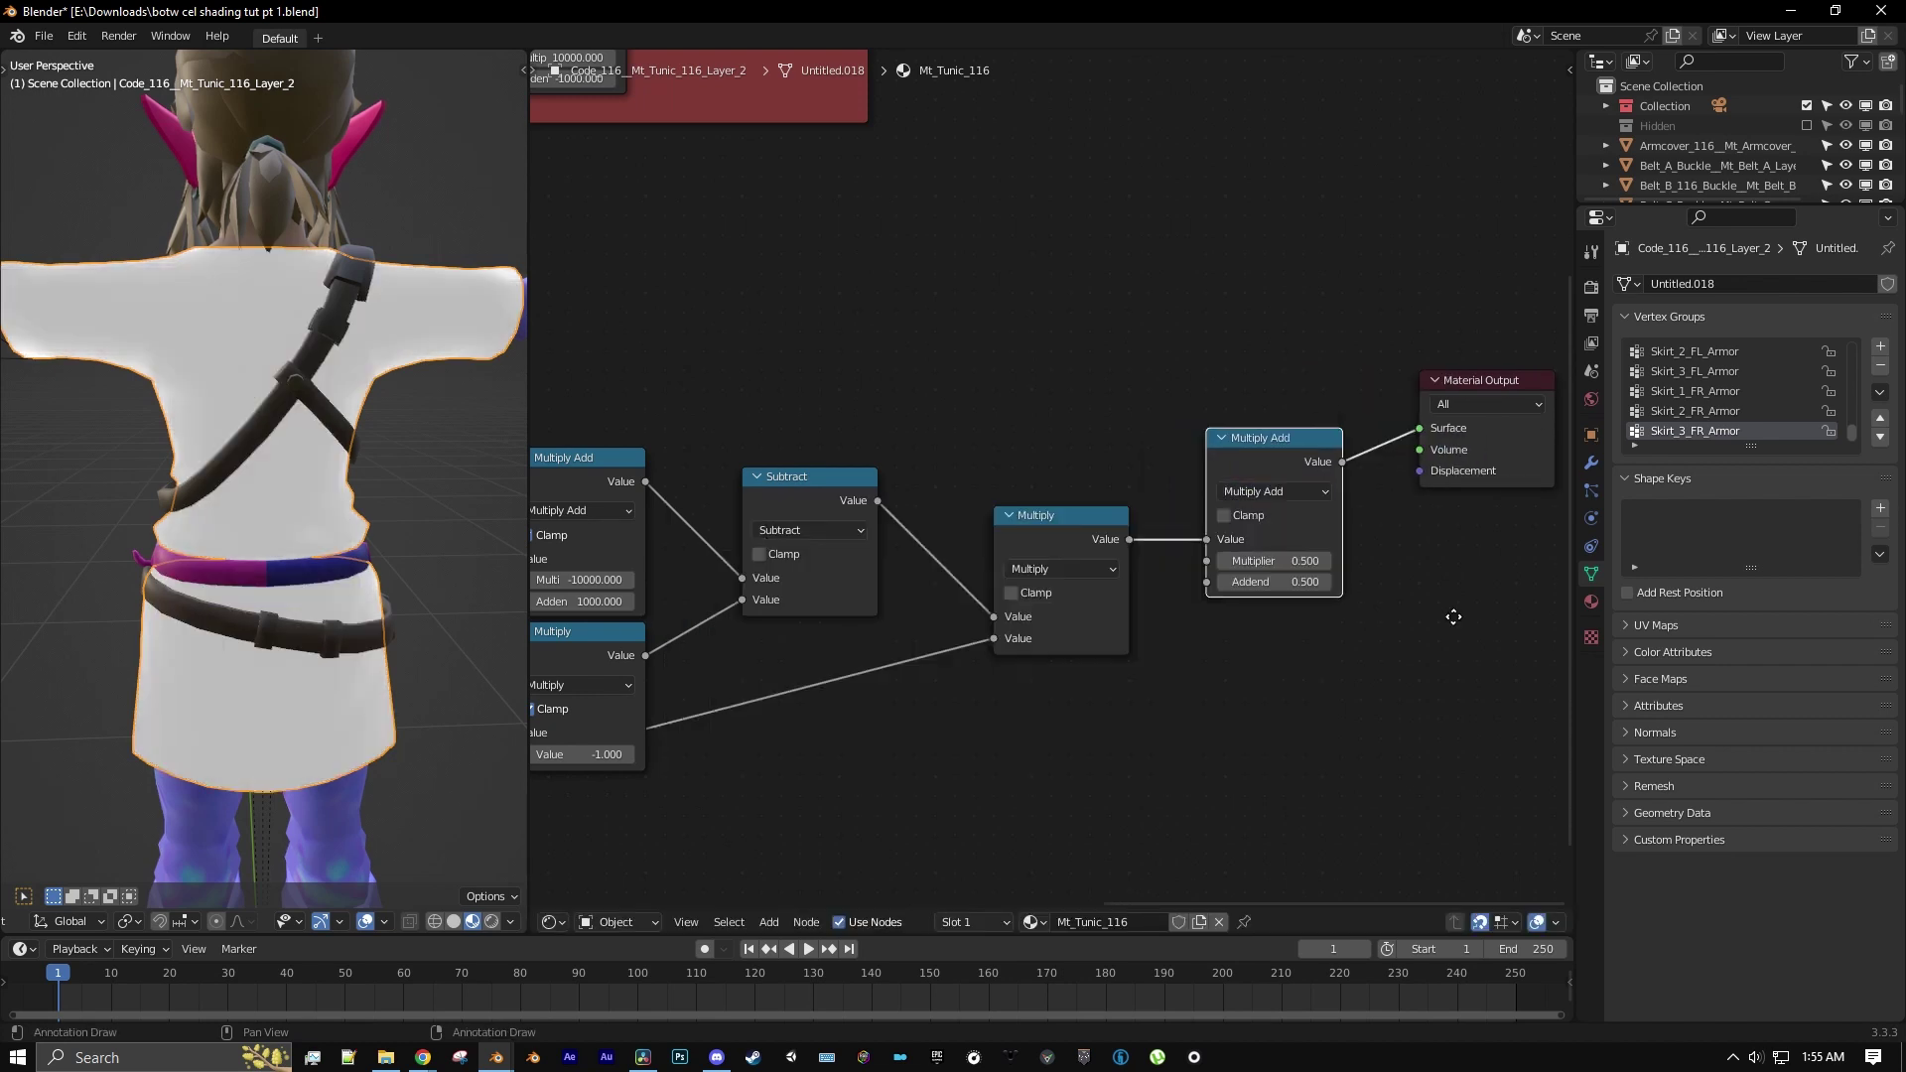
# Set the new Multiply Add node's multiplier to 10000 and addend to -2000, with Clamp enabled
pyautogui.scroll(1, 1453, 615)
pyautogui.click(1219, 556)
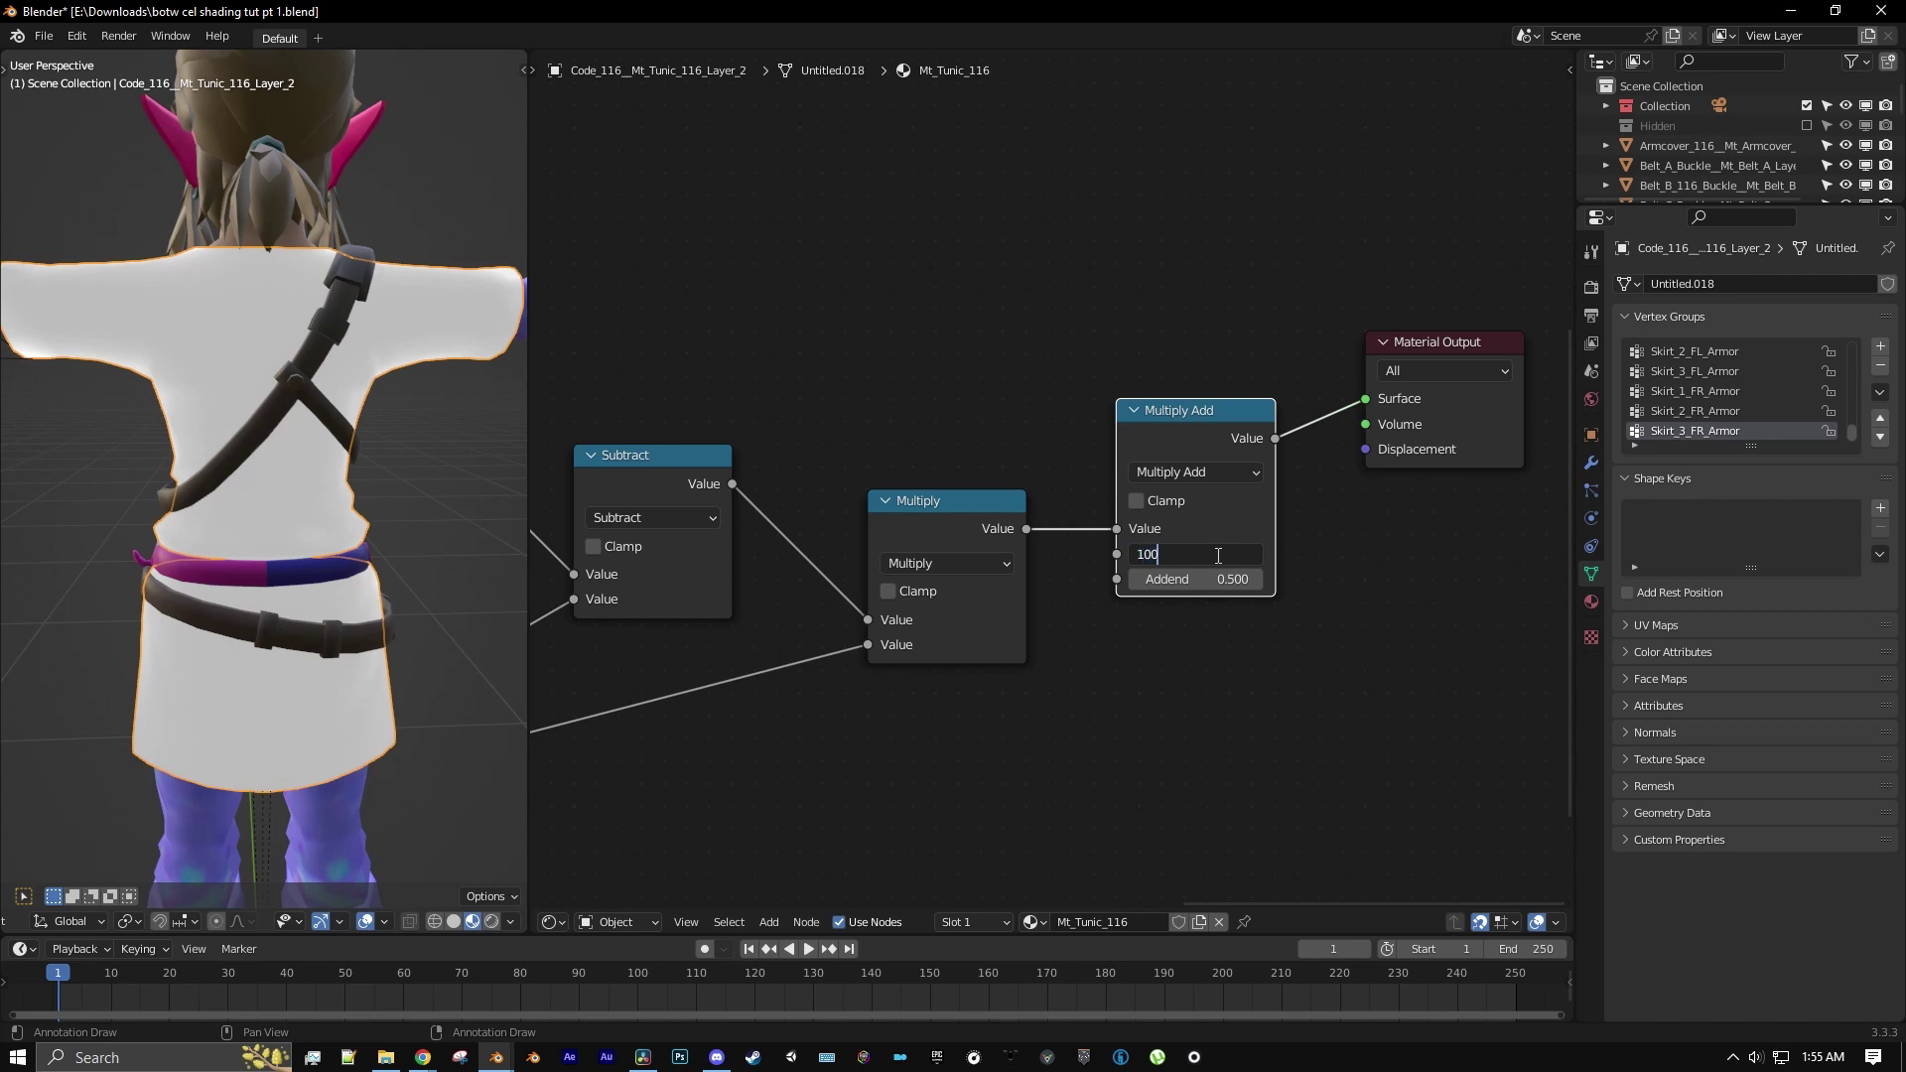
pyautogui.press('Return')
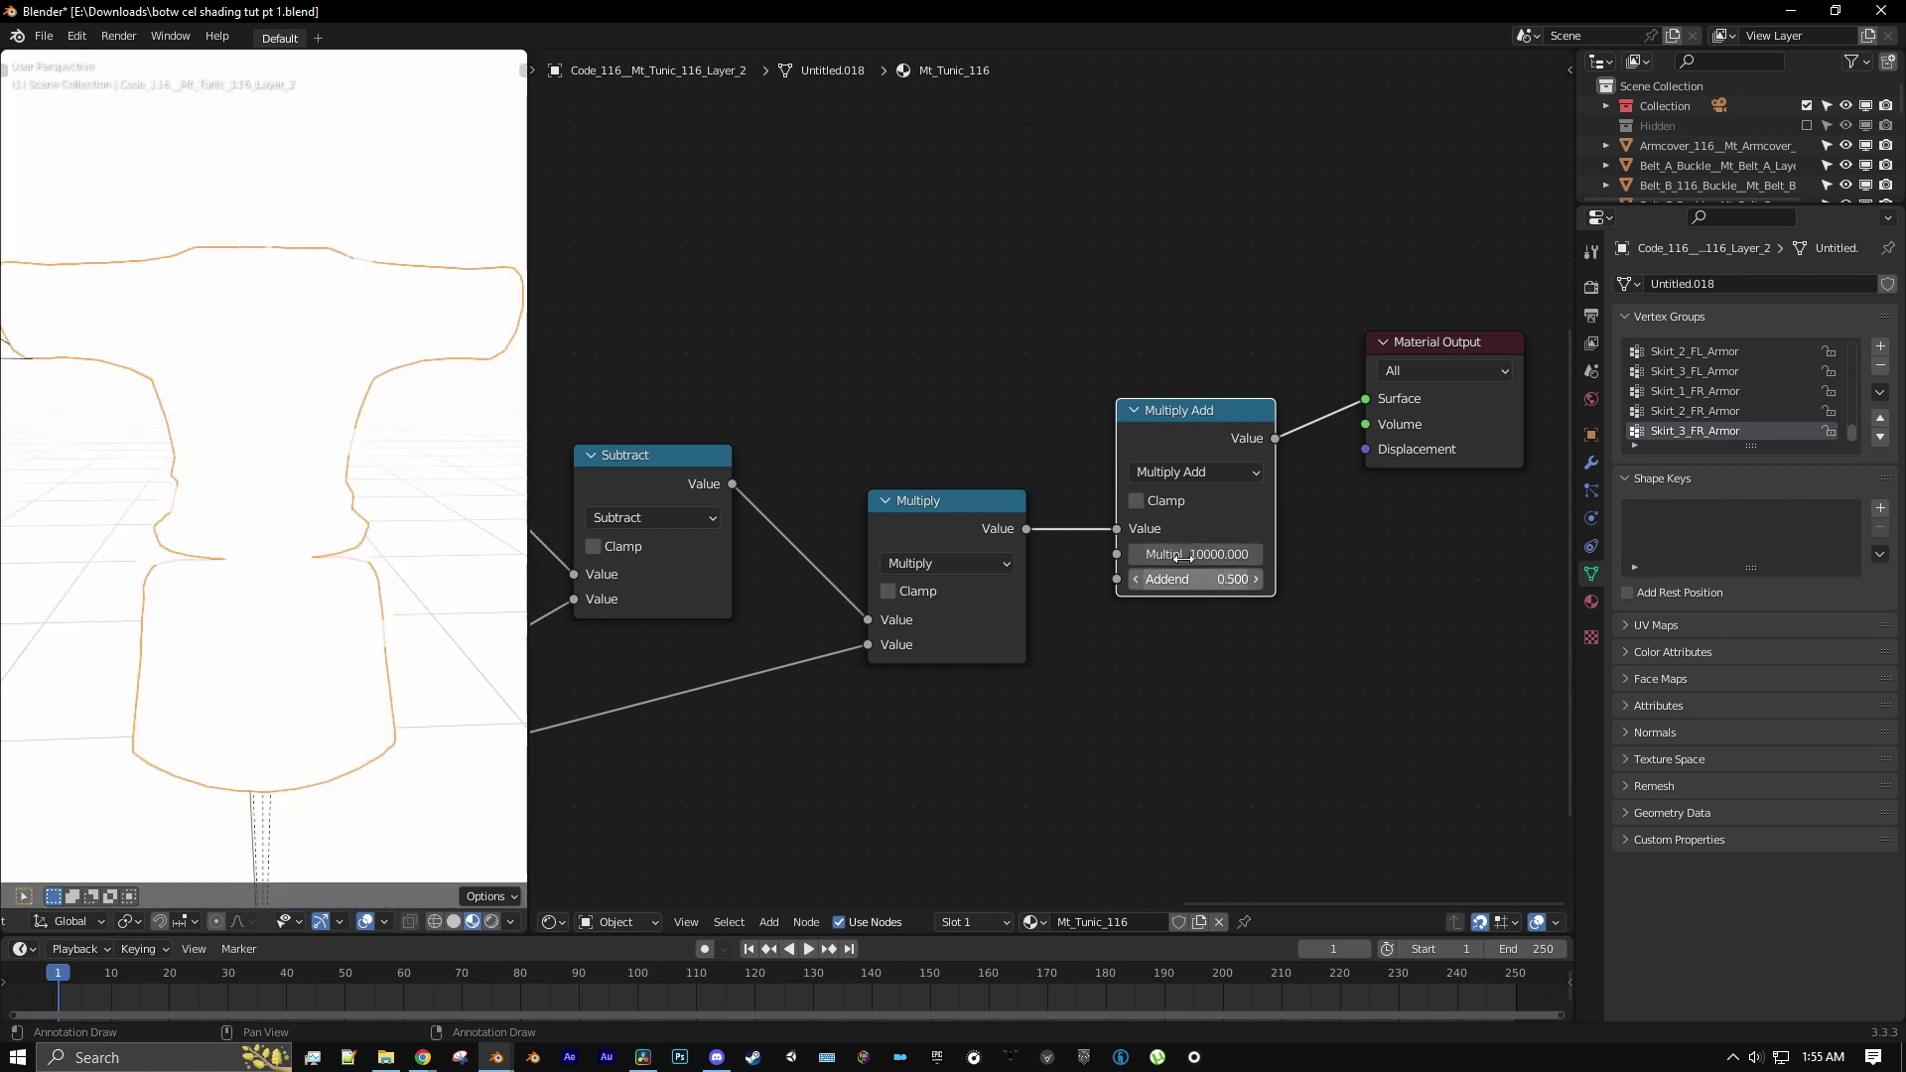
pyautogui.click(1137, 501)
pyautogui.click(1209, 581)
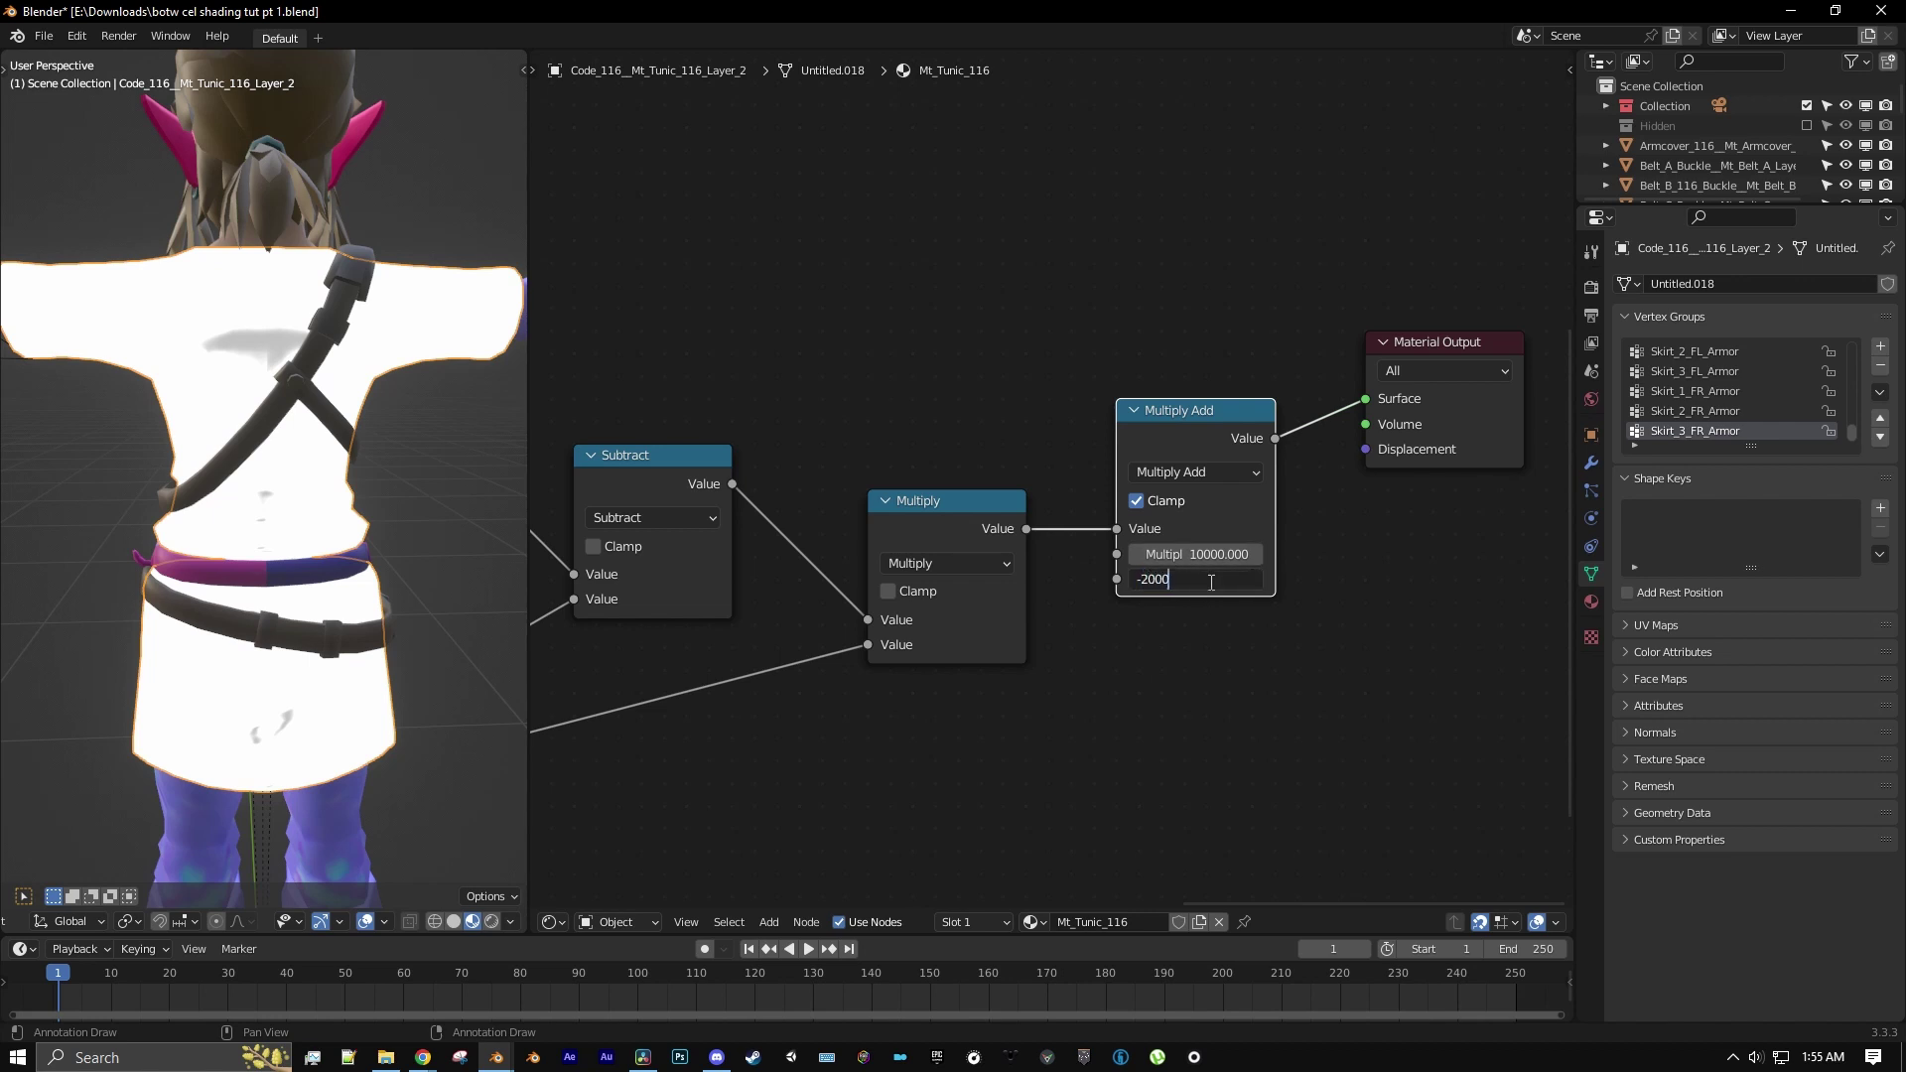
pyautogui.press('Return')
# Select the Sun light and rotate it freely to test the tunic's light mask from behind
pyautogui.moveTo(408, 598); pyautogui.dragTo(380, 538, button='middle')
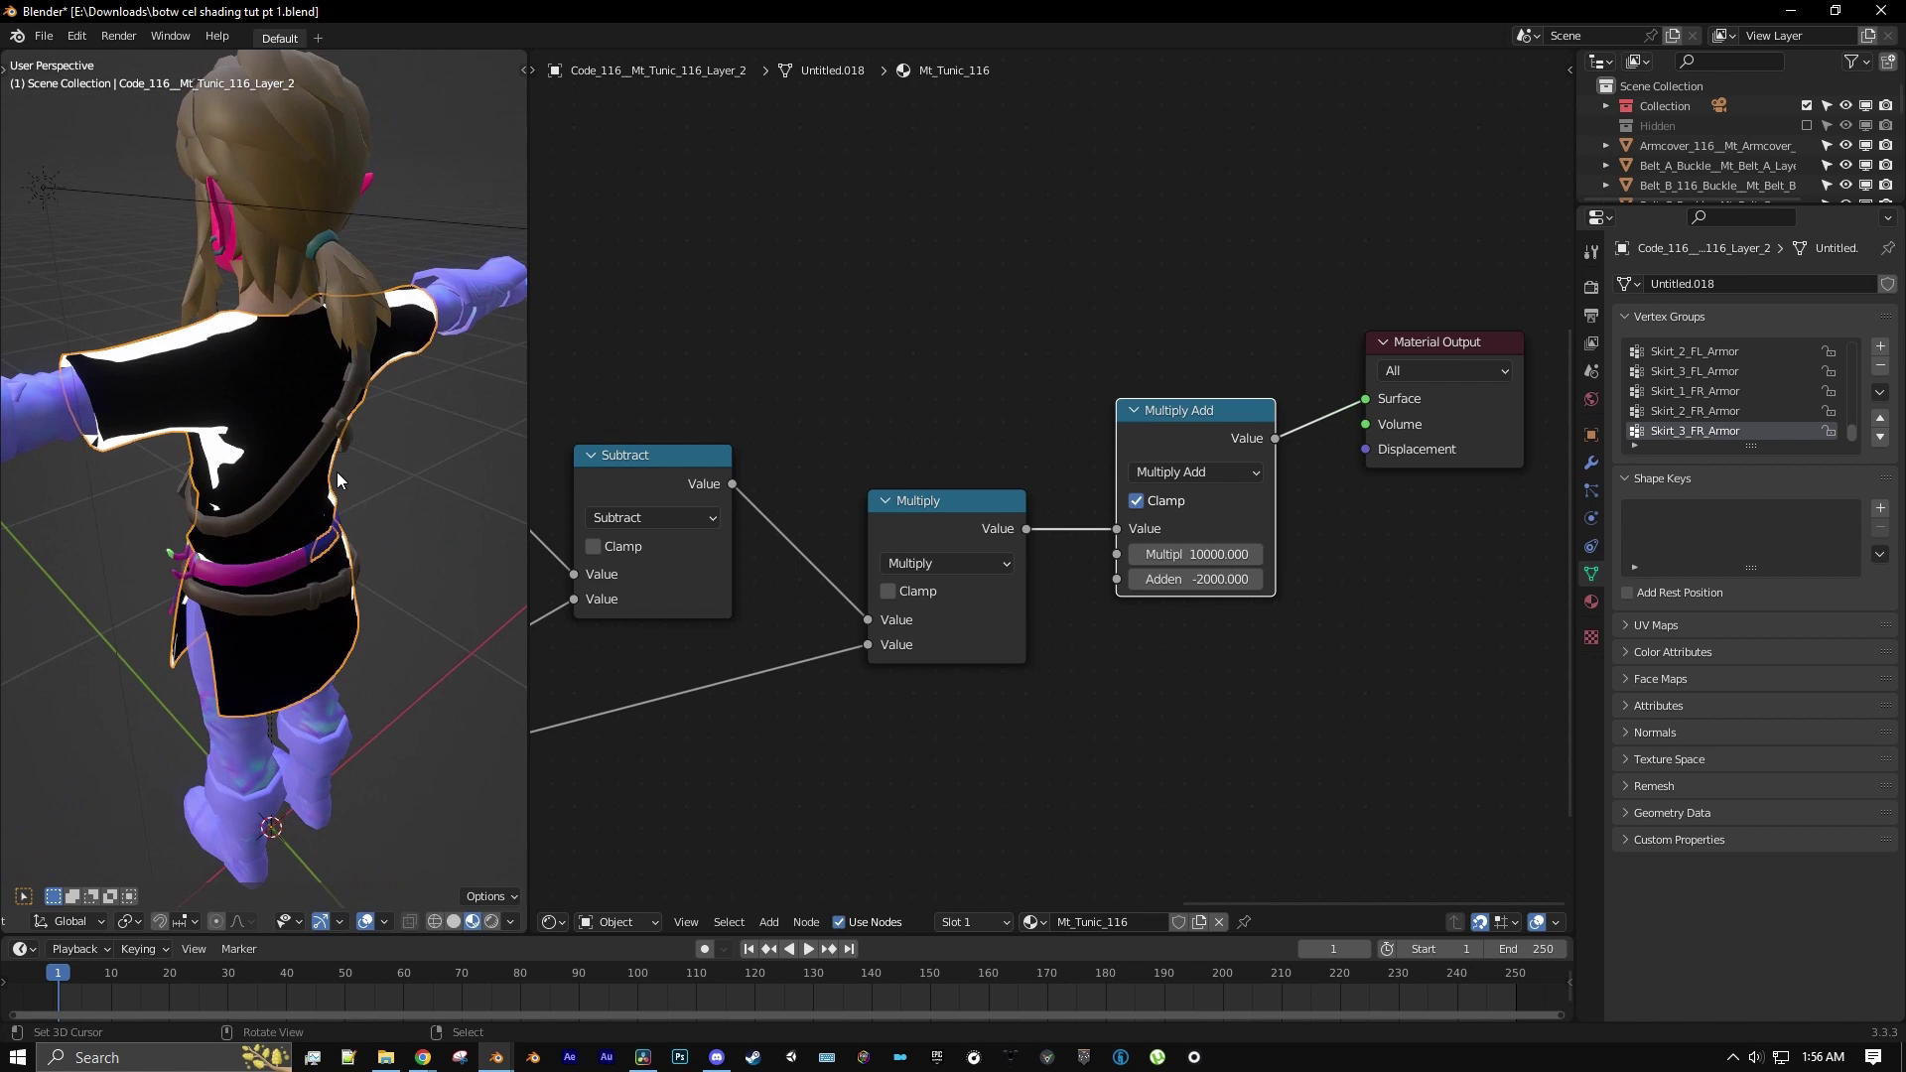
pyautogui.moveTo(336, 473); pyautogui.dragTo(127, 296, button='middle')
pyautogui.click(123, 295)
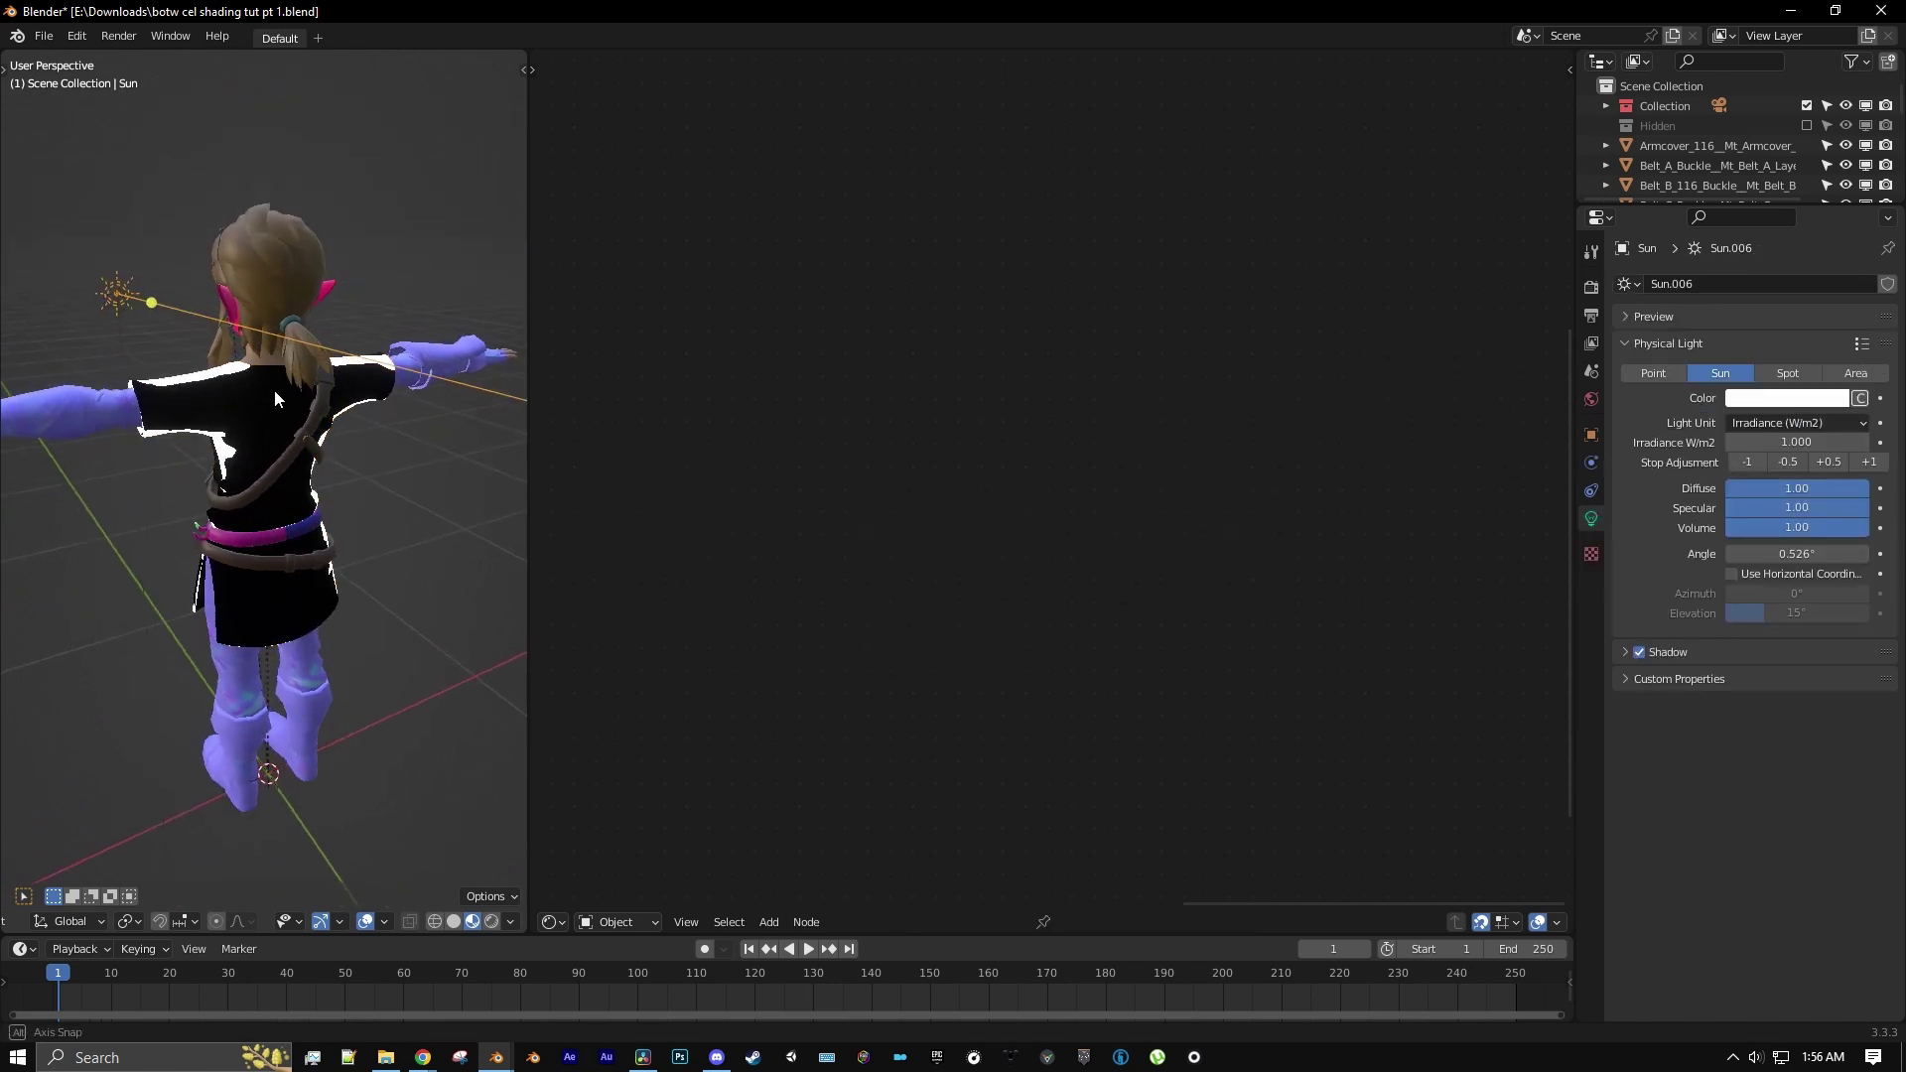
pyautogui.press('r')
pyautogui.press('r')
pyautogui.click(319, 531)
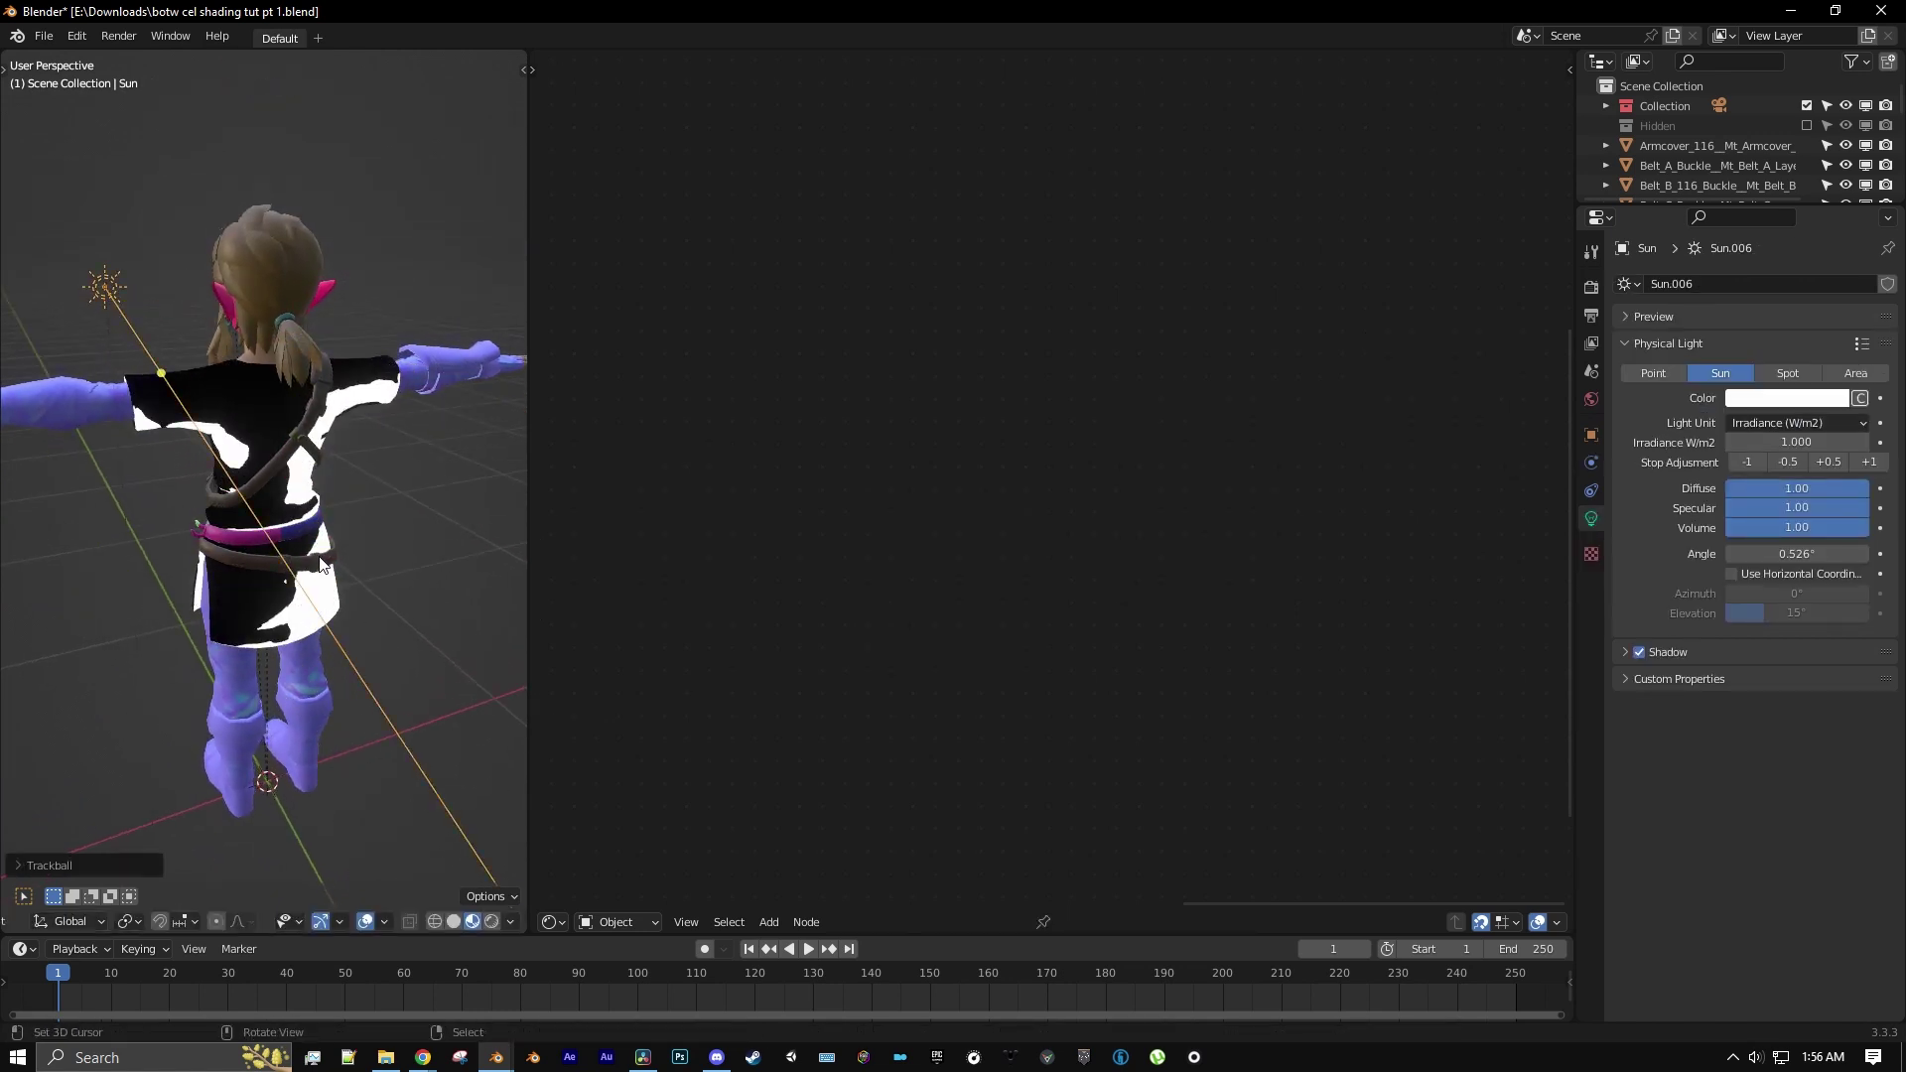
pyautogui.moveTo(318, 538); pyautogui.dragTo(111, 497, button='middle')
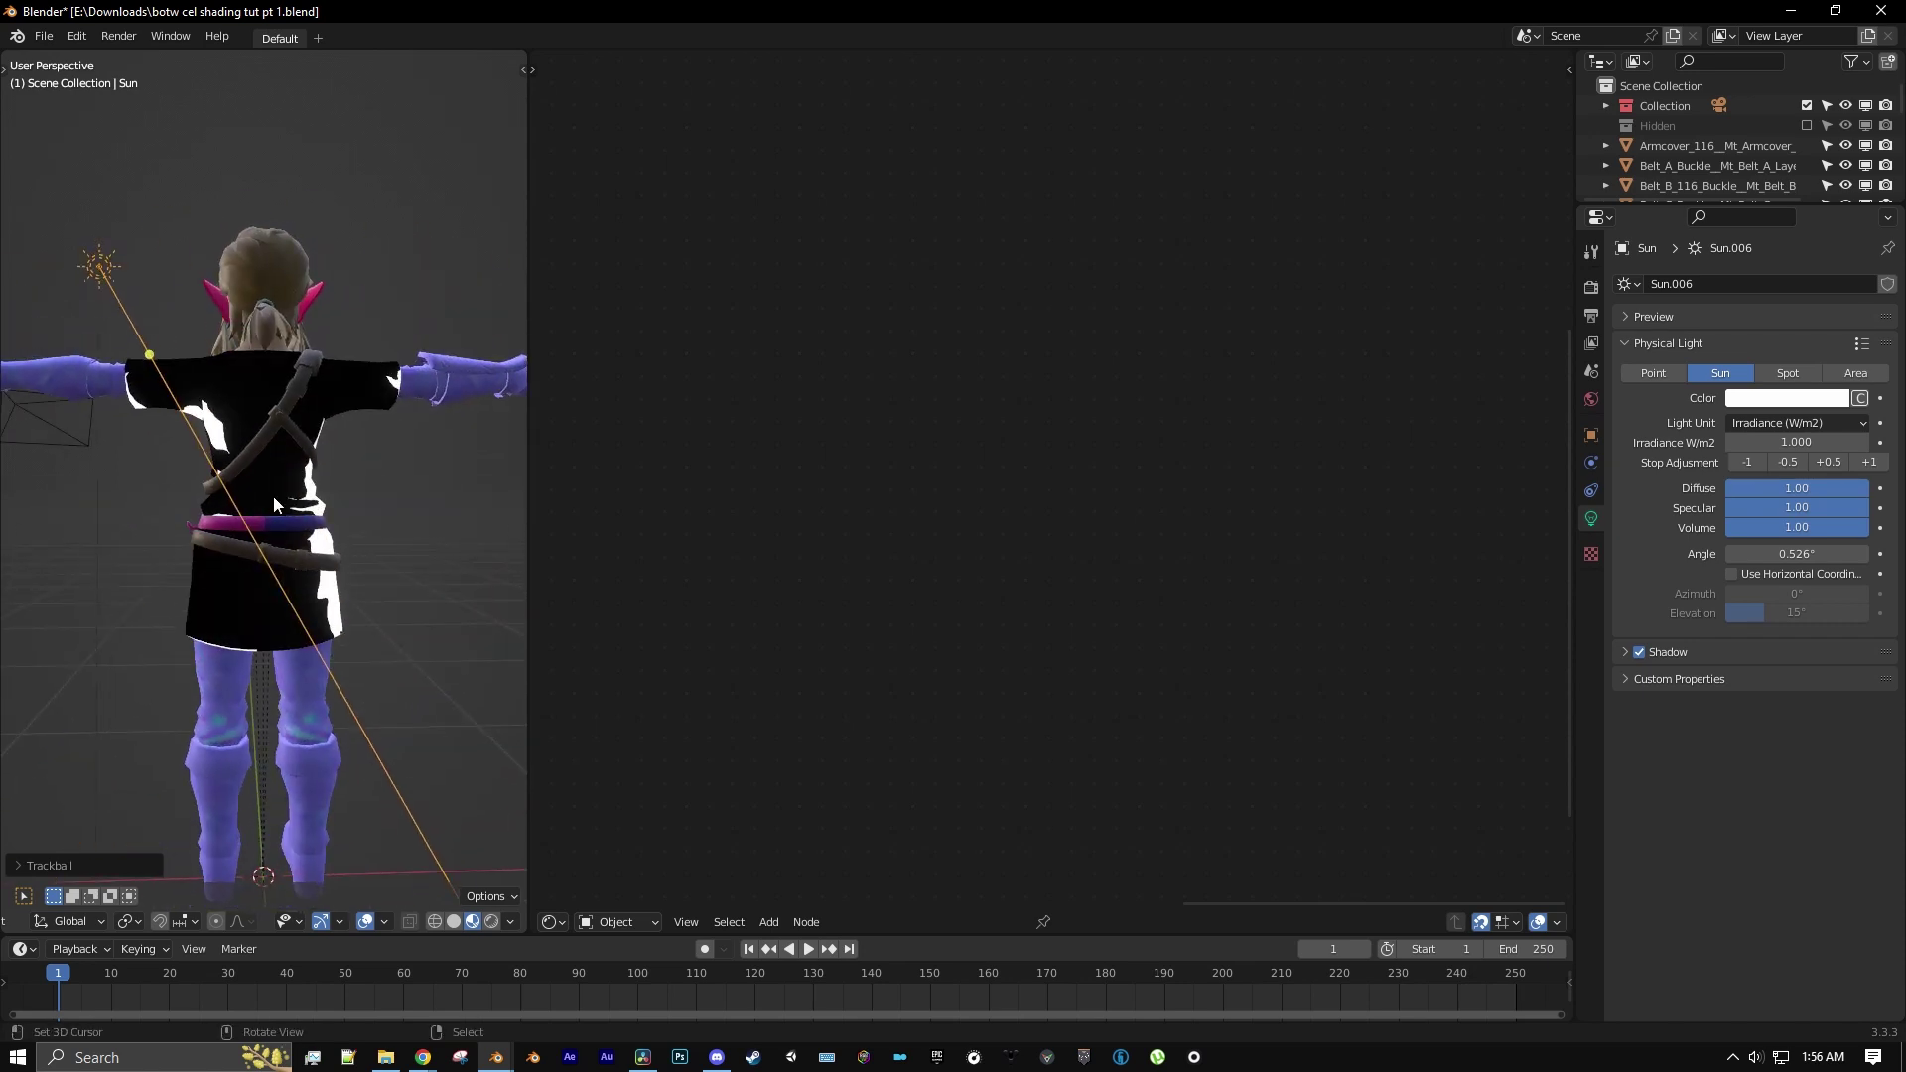
# Rotate the Sun with the trackball again to bring back a thin rim mask, and inspect the tunic from several sides
pyautogui.press('r')
pyautogui.press('r')
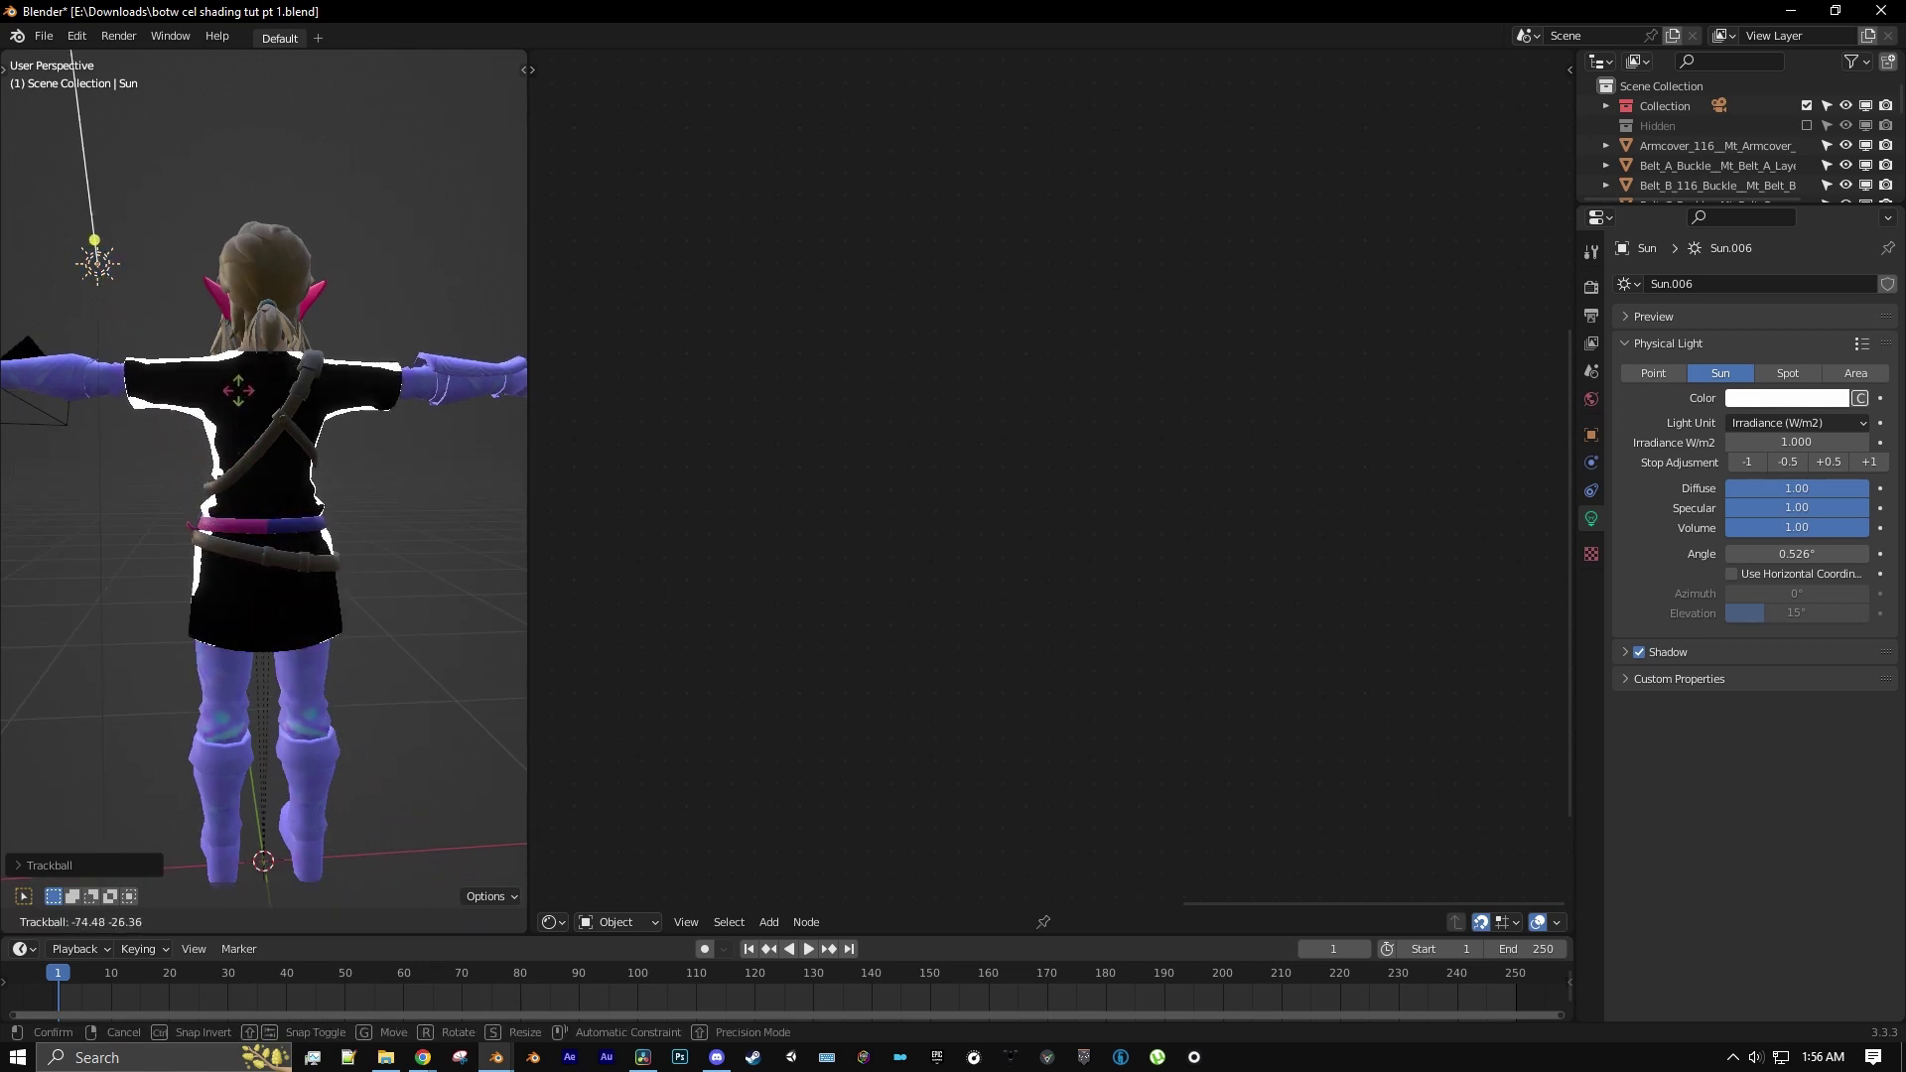
pyautogui.click(236, 407)
pyautogui.moveTo(236, 407); pyautogui.dragTo(296, 428, button='middle')
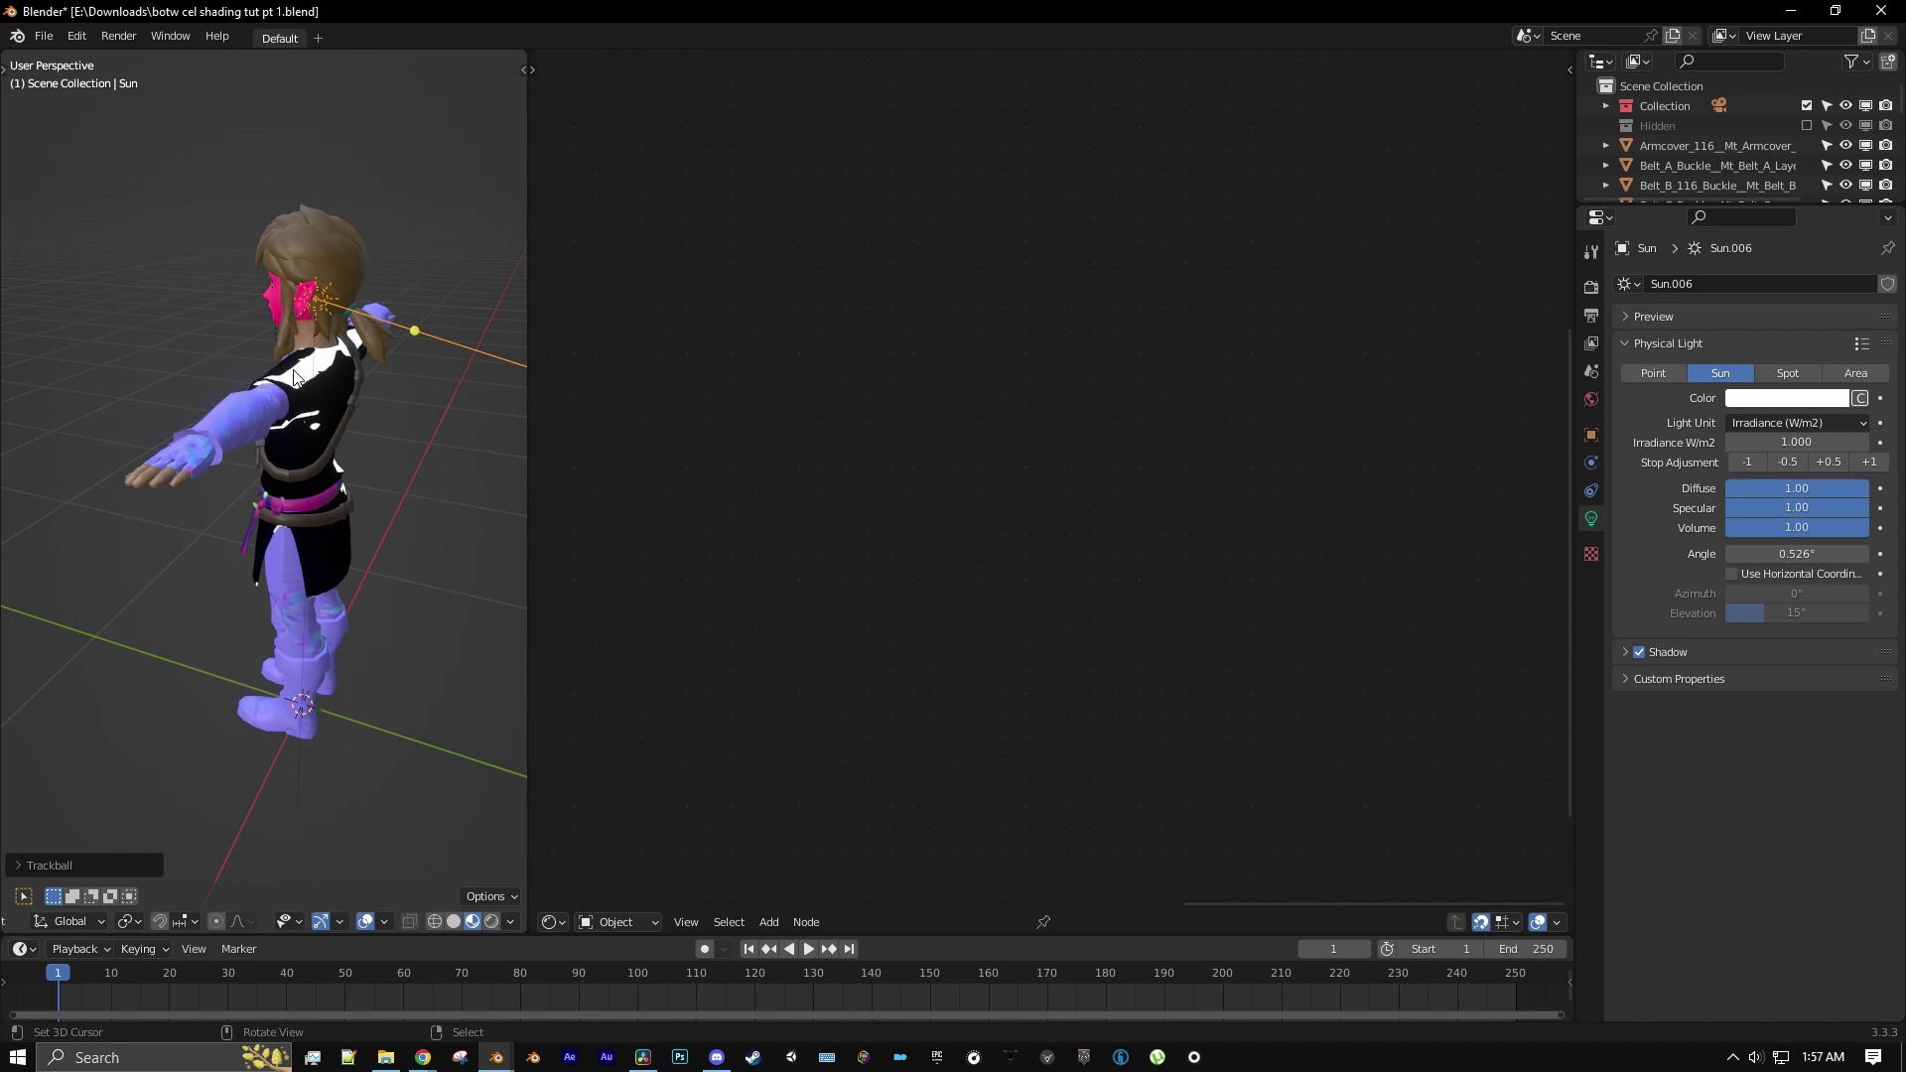
pyautogui.moveTo(331, 373); pyautogui.dragTo(268, 496, button='middle')
pyautogui.scroll(1, 268, 493)
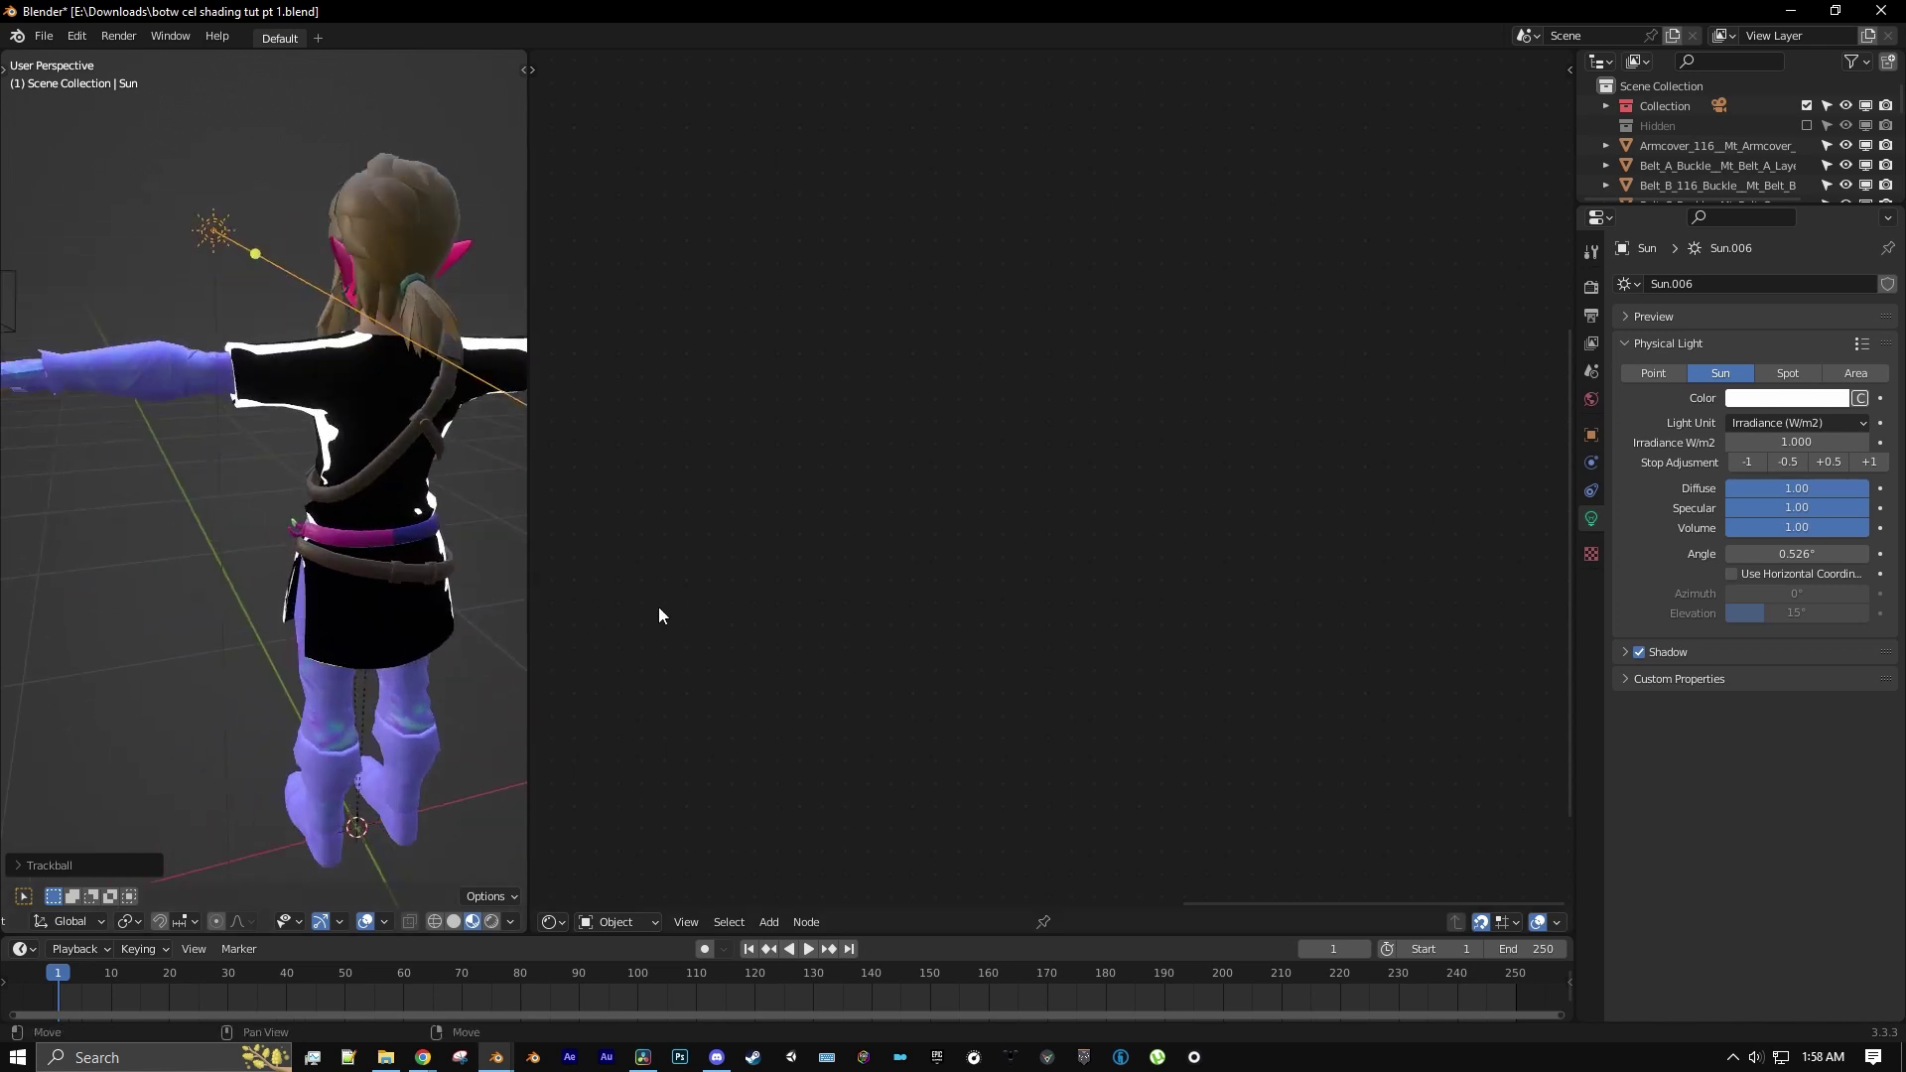
# Reselect the tunic and add a Vector Transform node below the Layer Weight frame
pyautogui.rightClick(372, 407)
pyautogui.scroll(-9, 800, 711)
pyautogui.scroll(-3, 776, 693)
pyautogui.moveTo(747, 670); pyautogui.dragTo(1010, 475, button='middle')
pyautogui.scroll(6, 1009, 506)
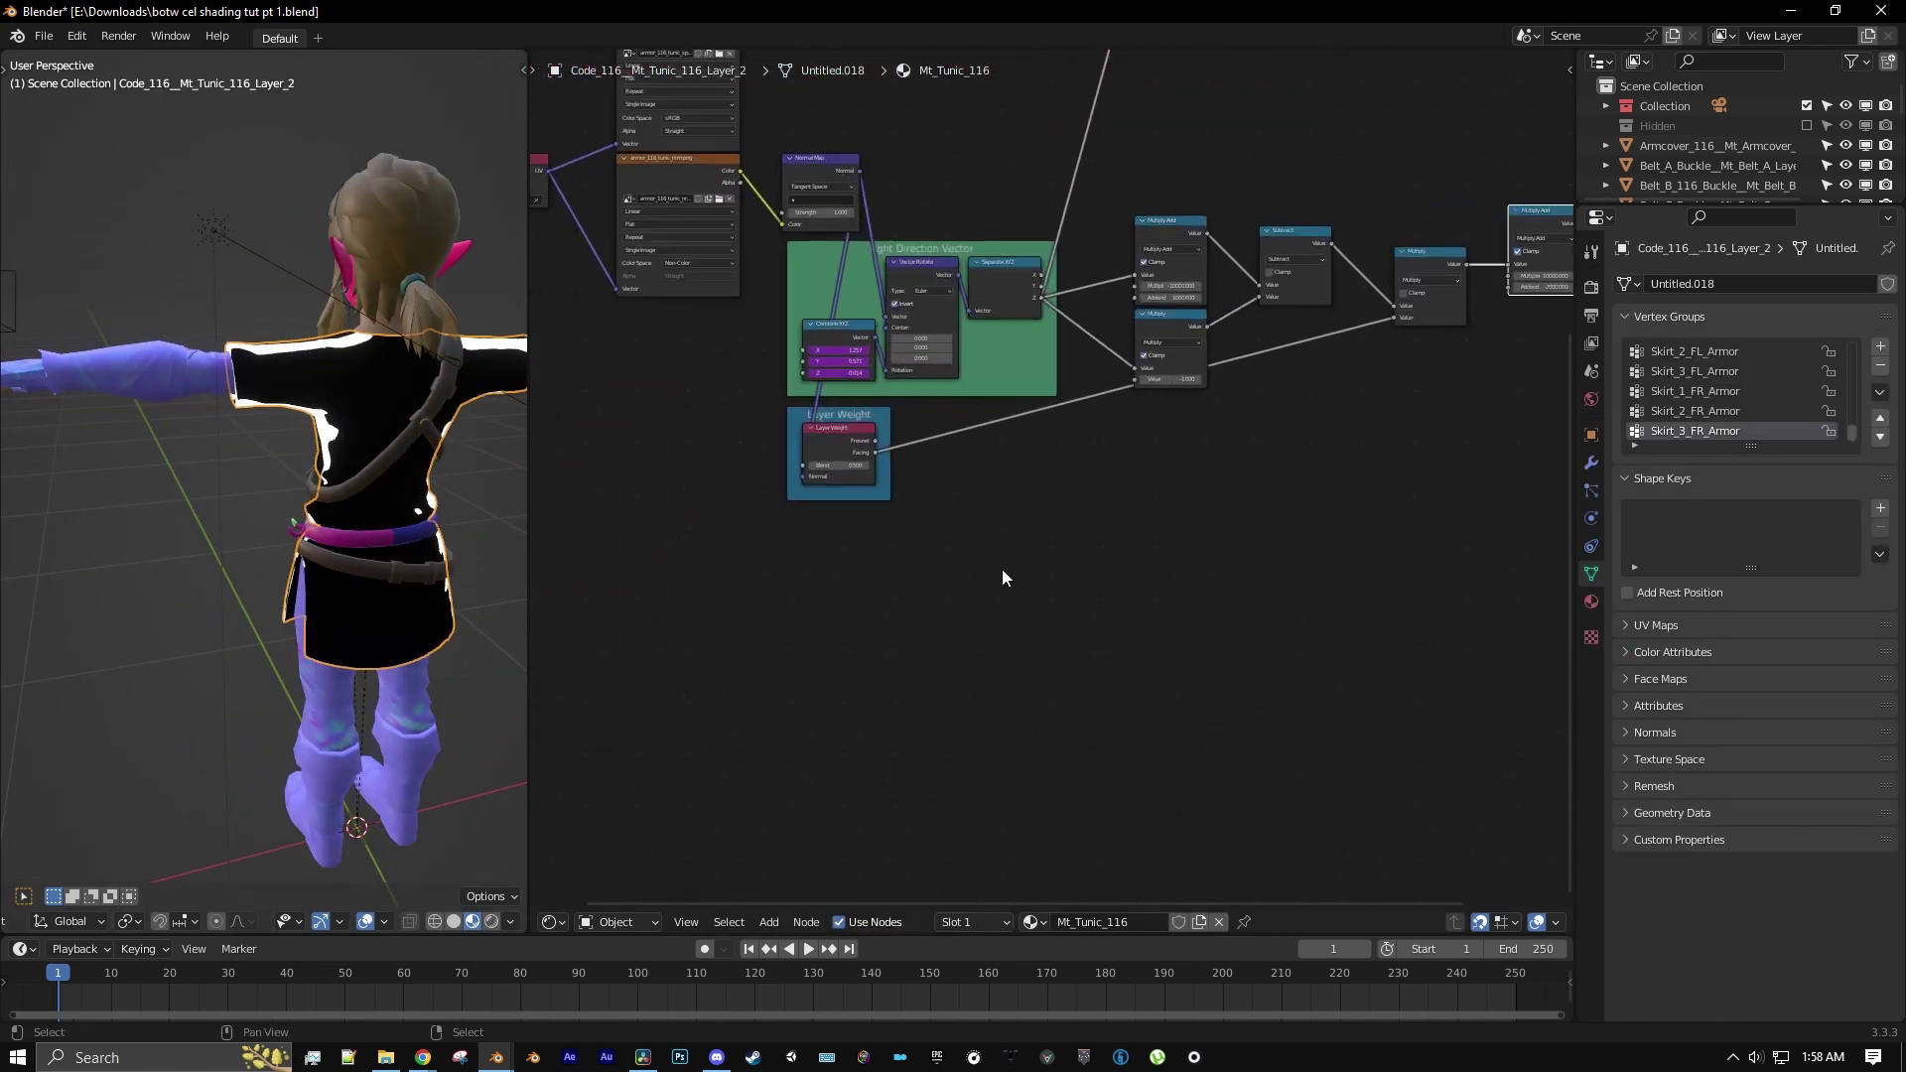
pyautogui.click(766, 918)
pyautogui.moveTo(796, 774)
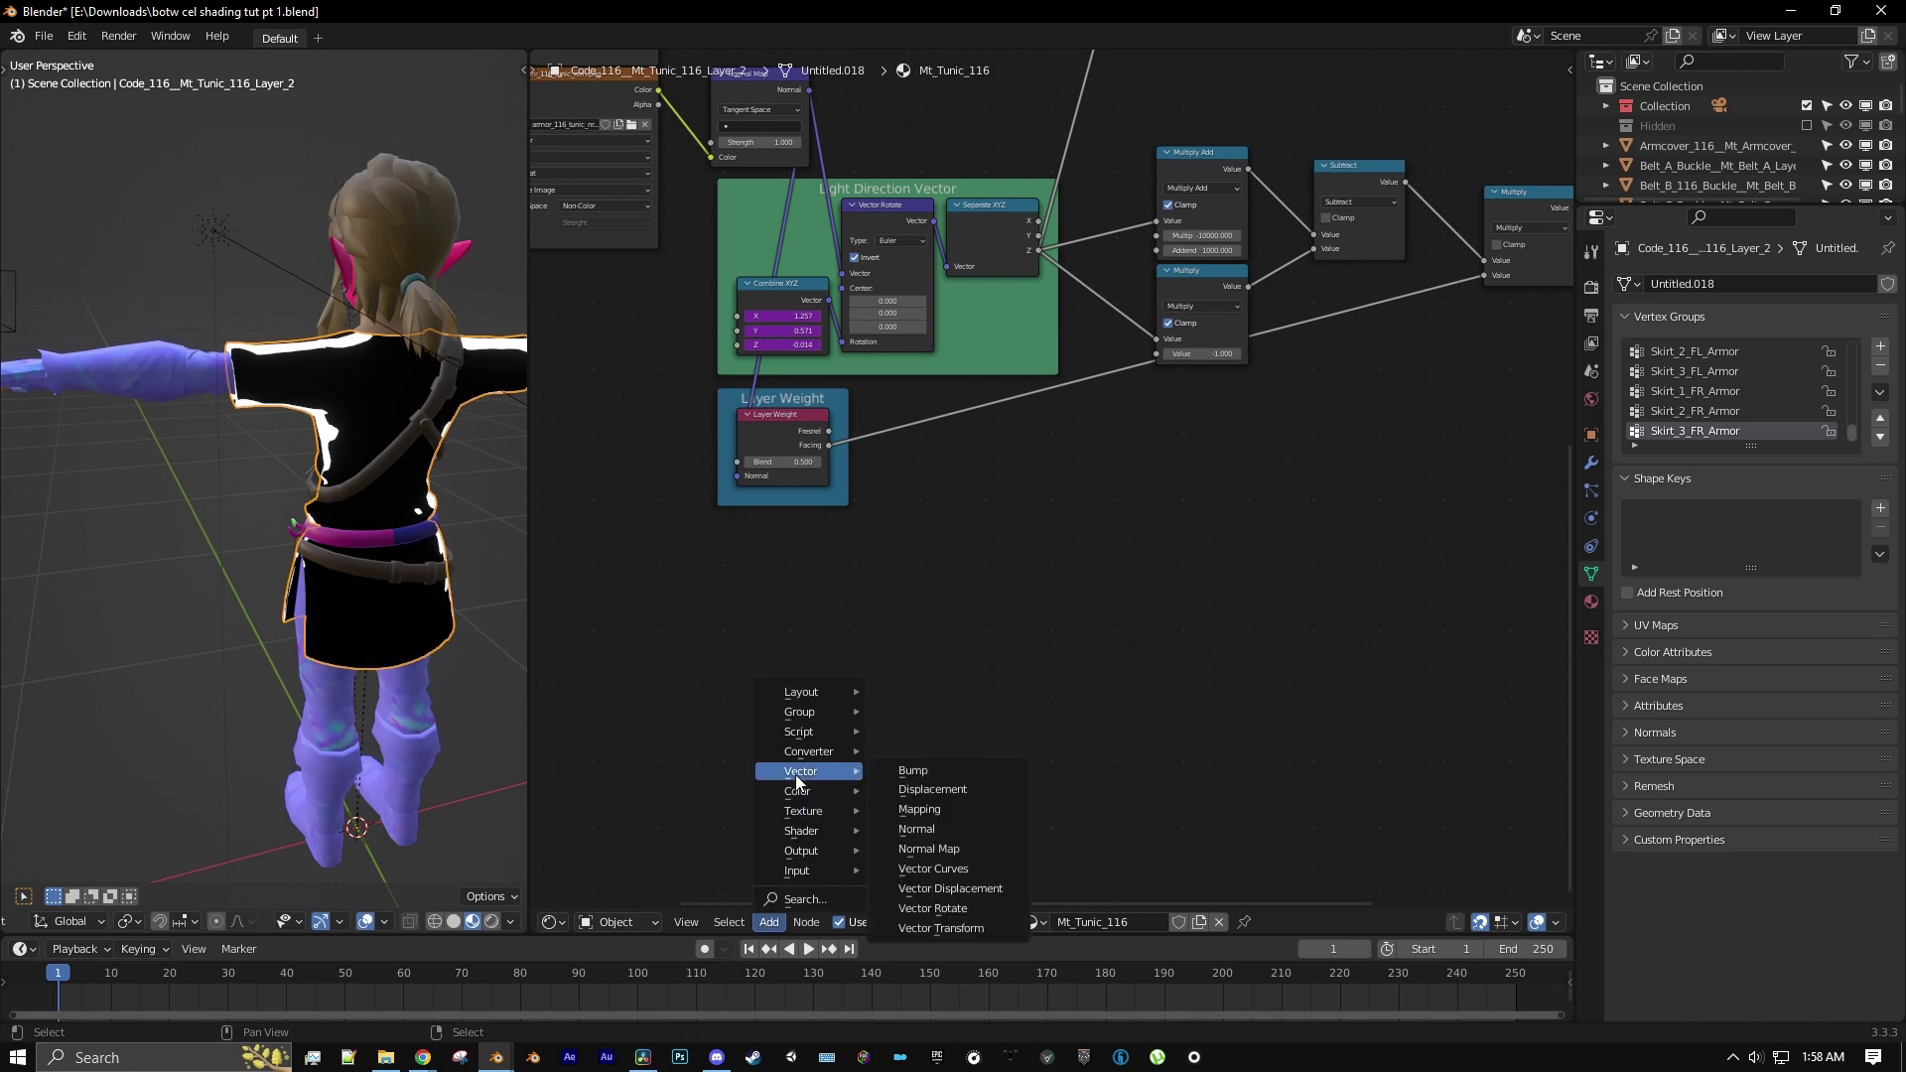
pyautogui.click(941, 929)
pyautogui.click(717, 535)
# Set the Vector Transform node to convert from Camera to World space
pyautogui.moveTo(842, 576); pyautogui.dragTo(1070, 620, button='middle')
pyautogui.scroll(6, 1042, 601)
pyautogui.moveTo(1083, 697); pyautogui.dragTo(1149, 605, button='middle')
pyautogui.scroll(1, 1148, 603)
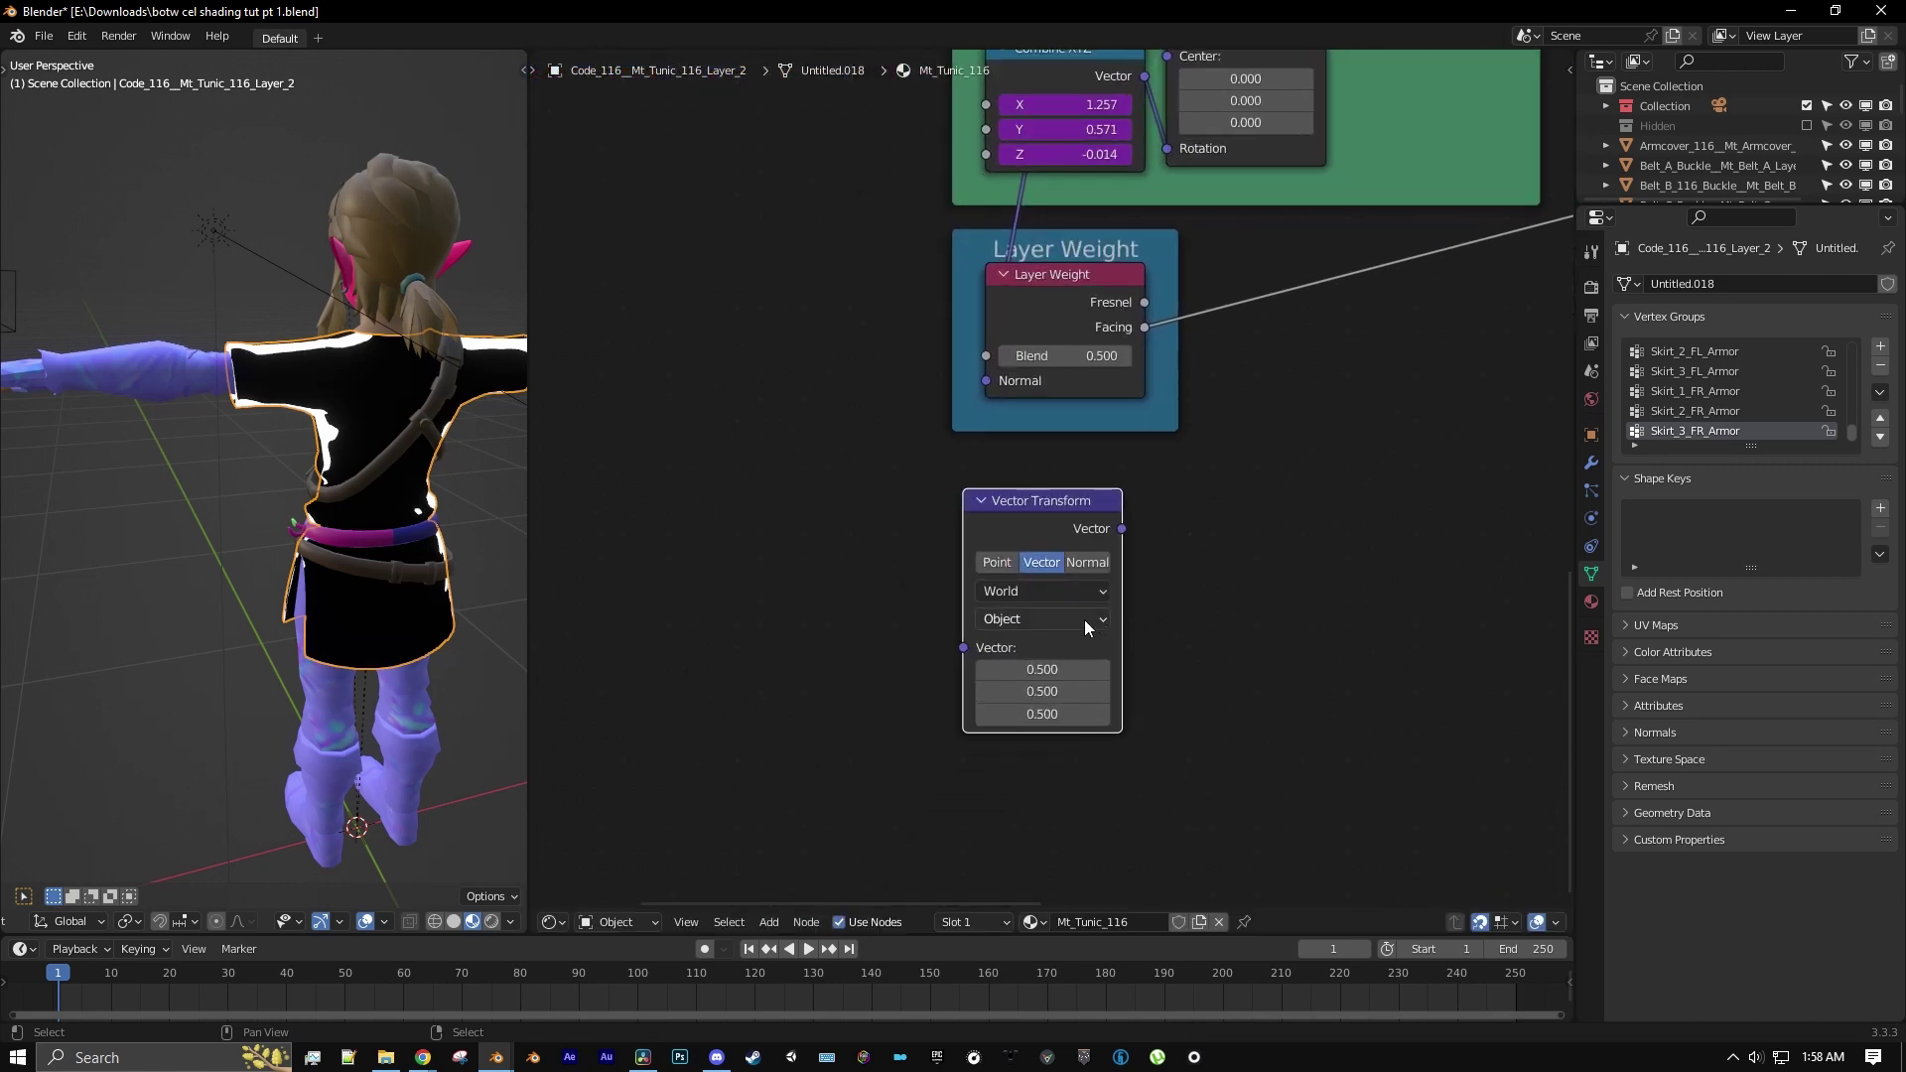
pyautogui.click(1043, 591)
pyautogui.click(1012, 663)
pyautogui.click(1015, 618)
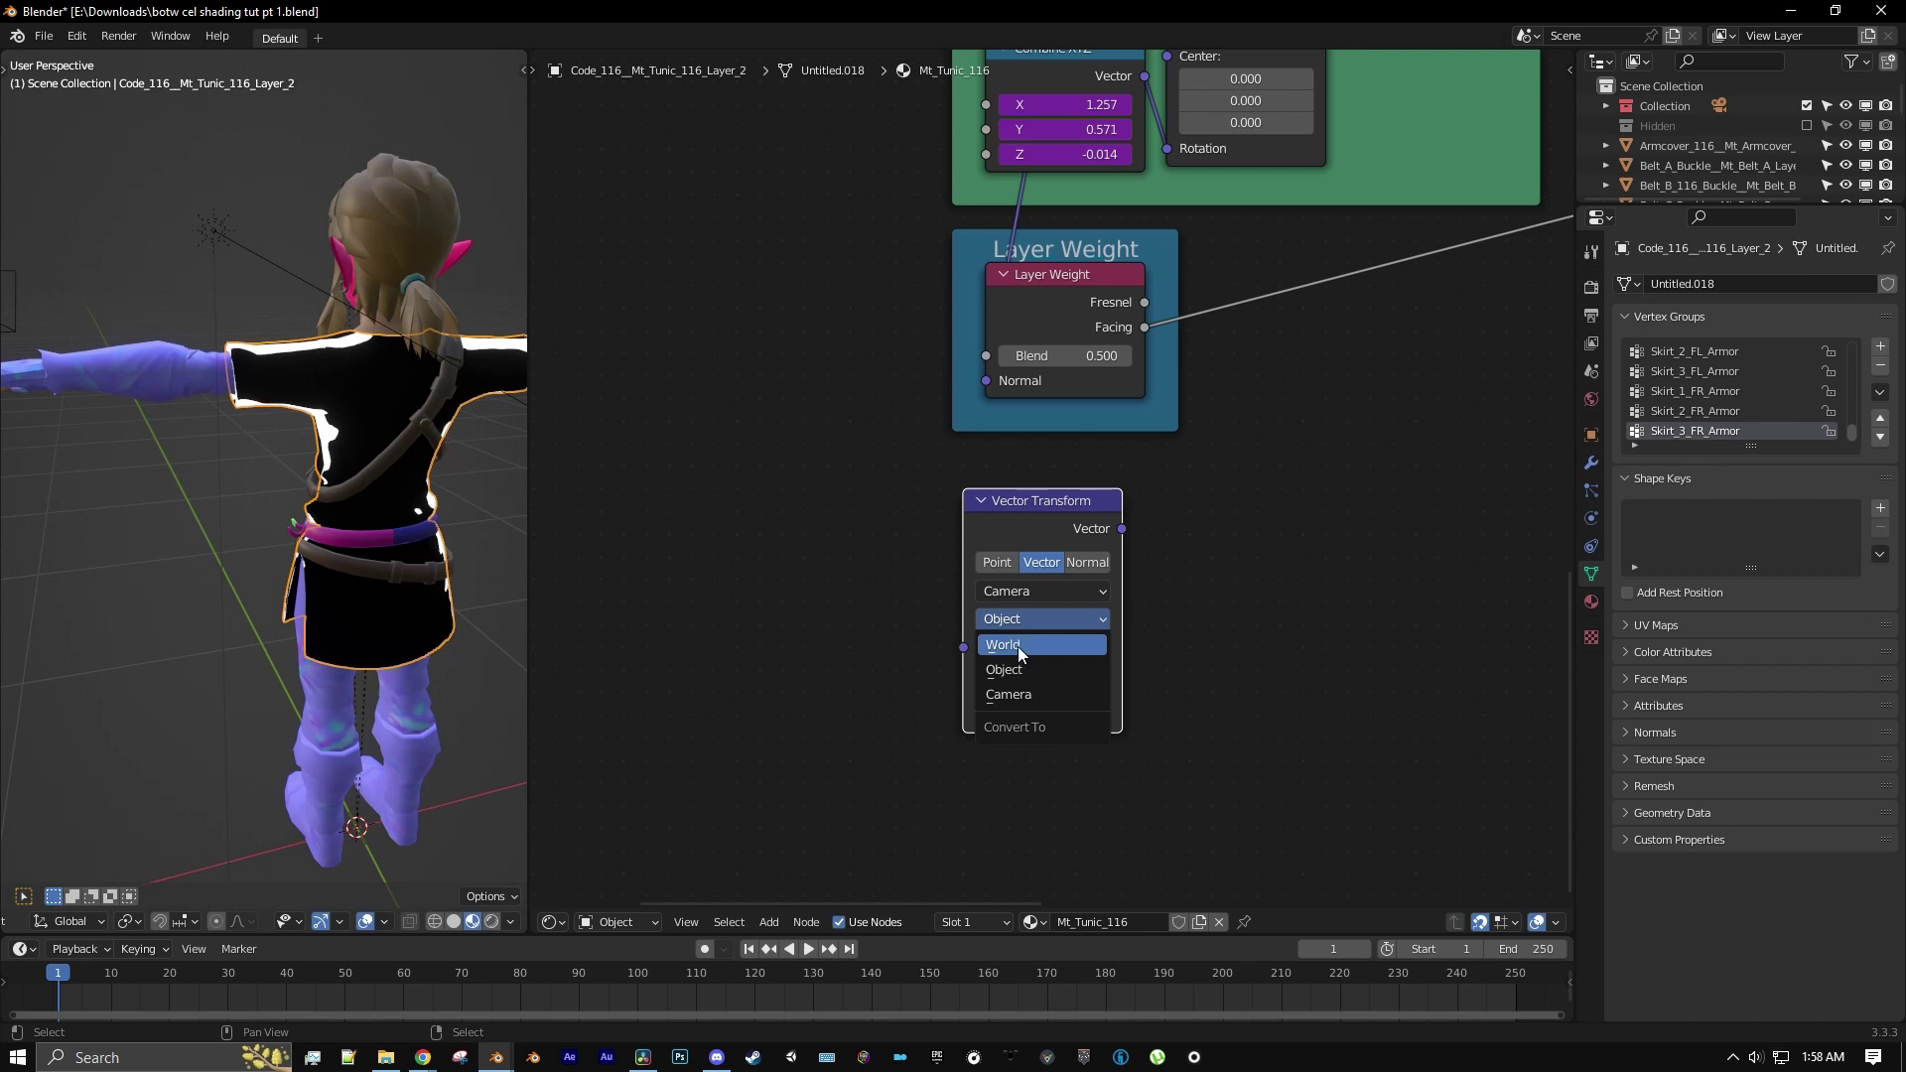
pyautogui.click(1017, 646)
# Set the Vector Transform's vector values to 0, 0 and 1
pyautogui.moveTo(1041, 689); pyautogui.dragTo(1092, 669)
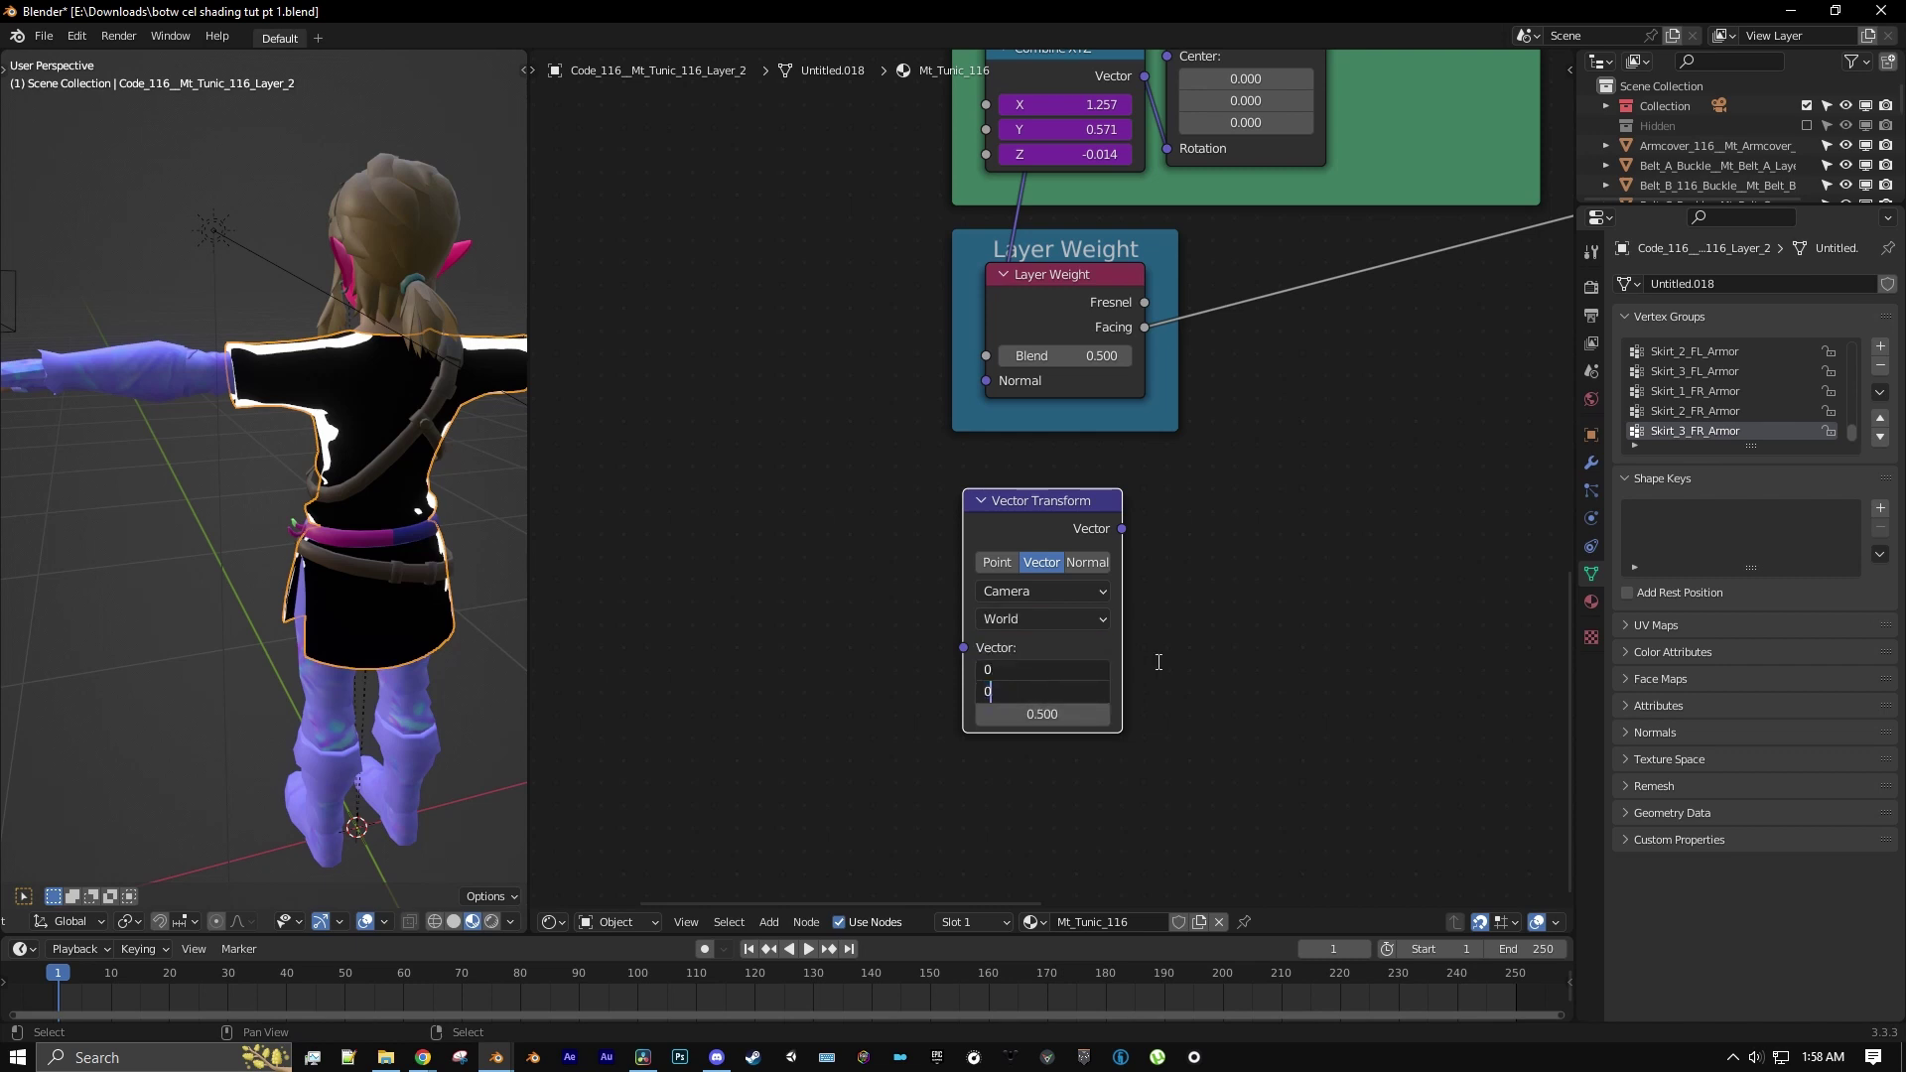
pyautogui.write('0')
pyautogui.press('Return')
pyautogui.click(1020, 717)
pyautogui.press('Return')
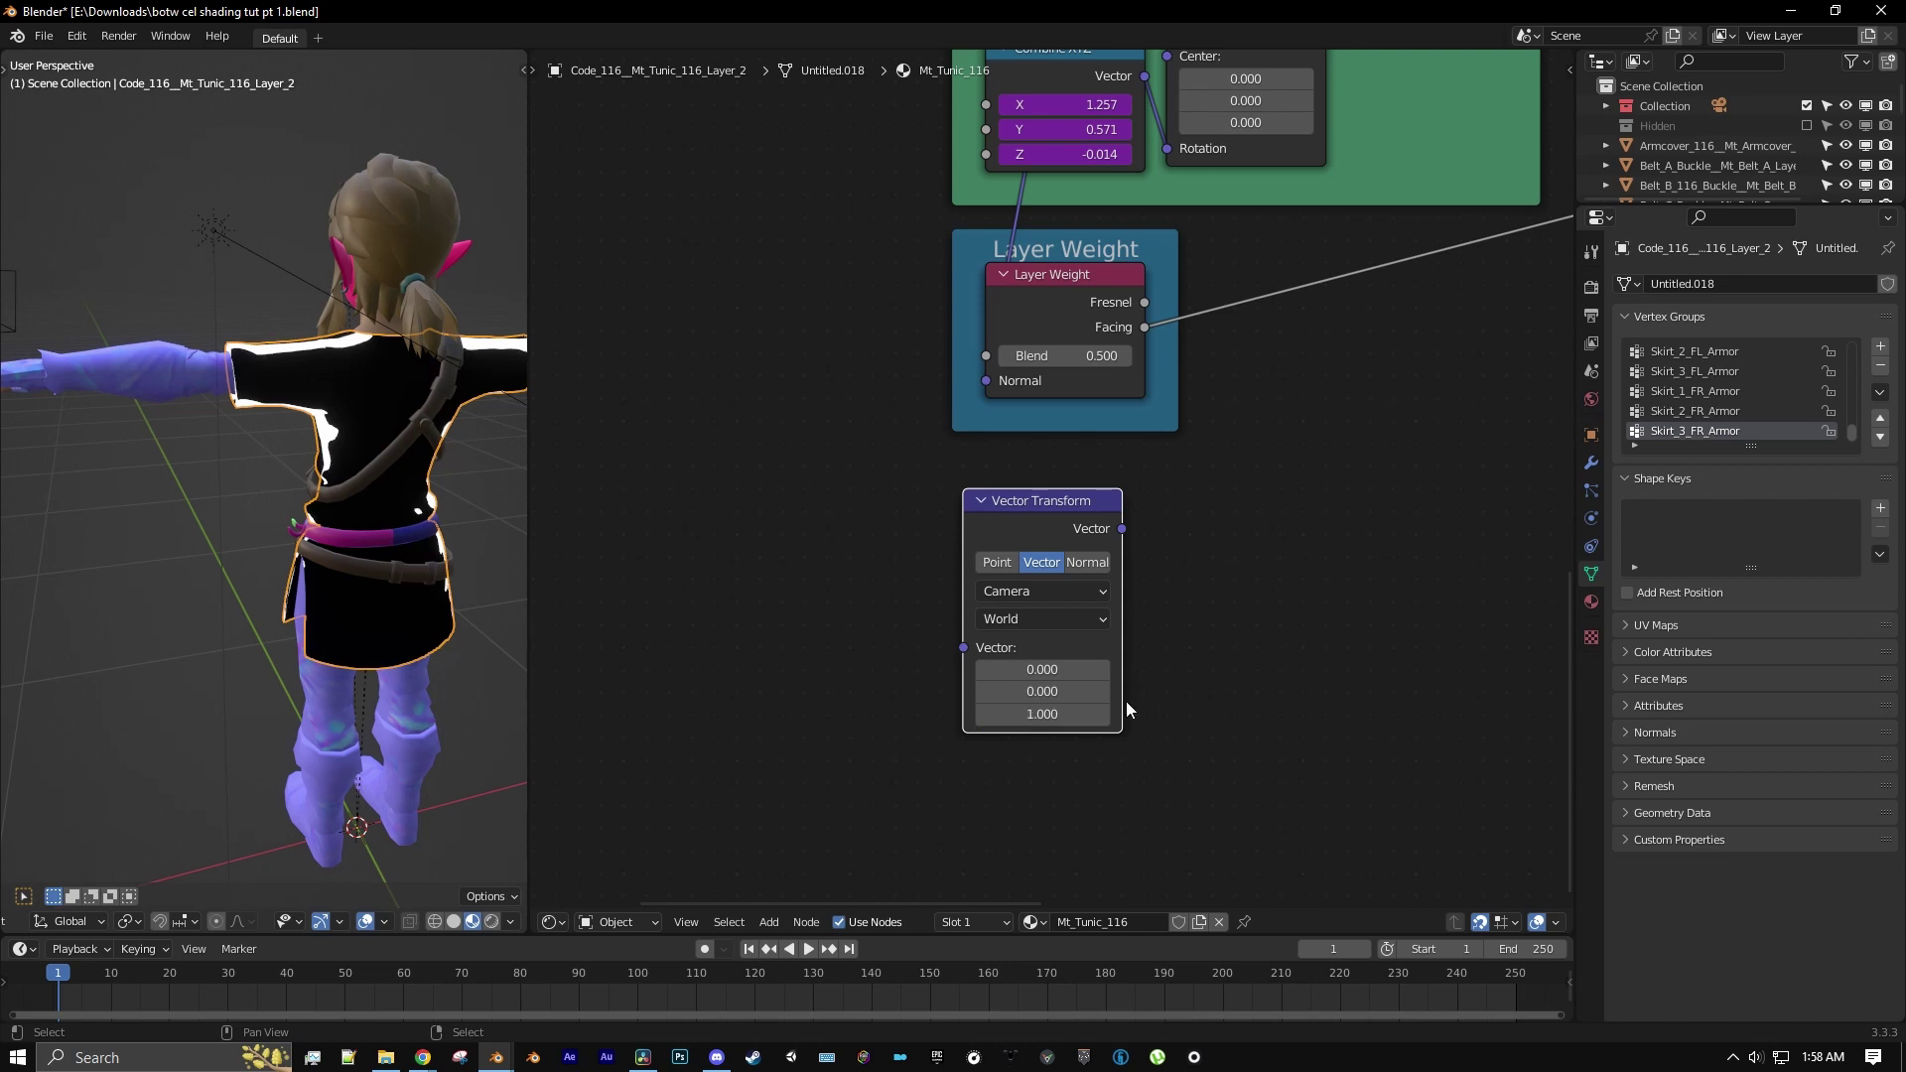
# Add a Vector Rotate node beside the Vector Transform node
pyautogui.moveTo(1126, 701); pyautogui.dragTo(1021, 711, button='middle')
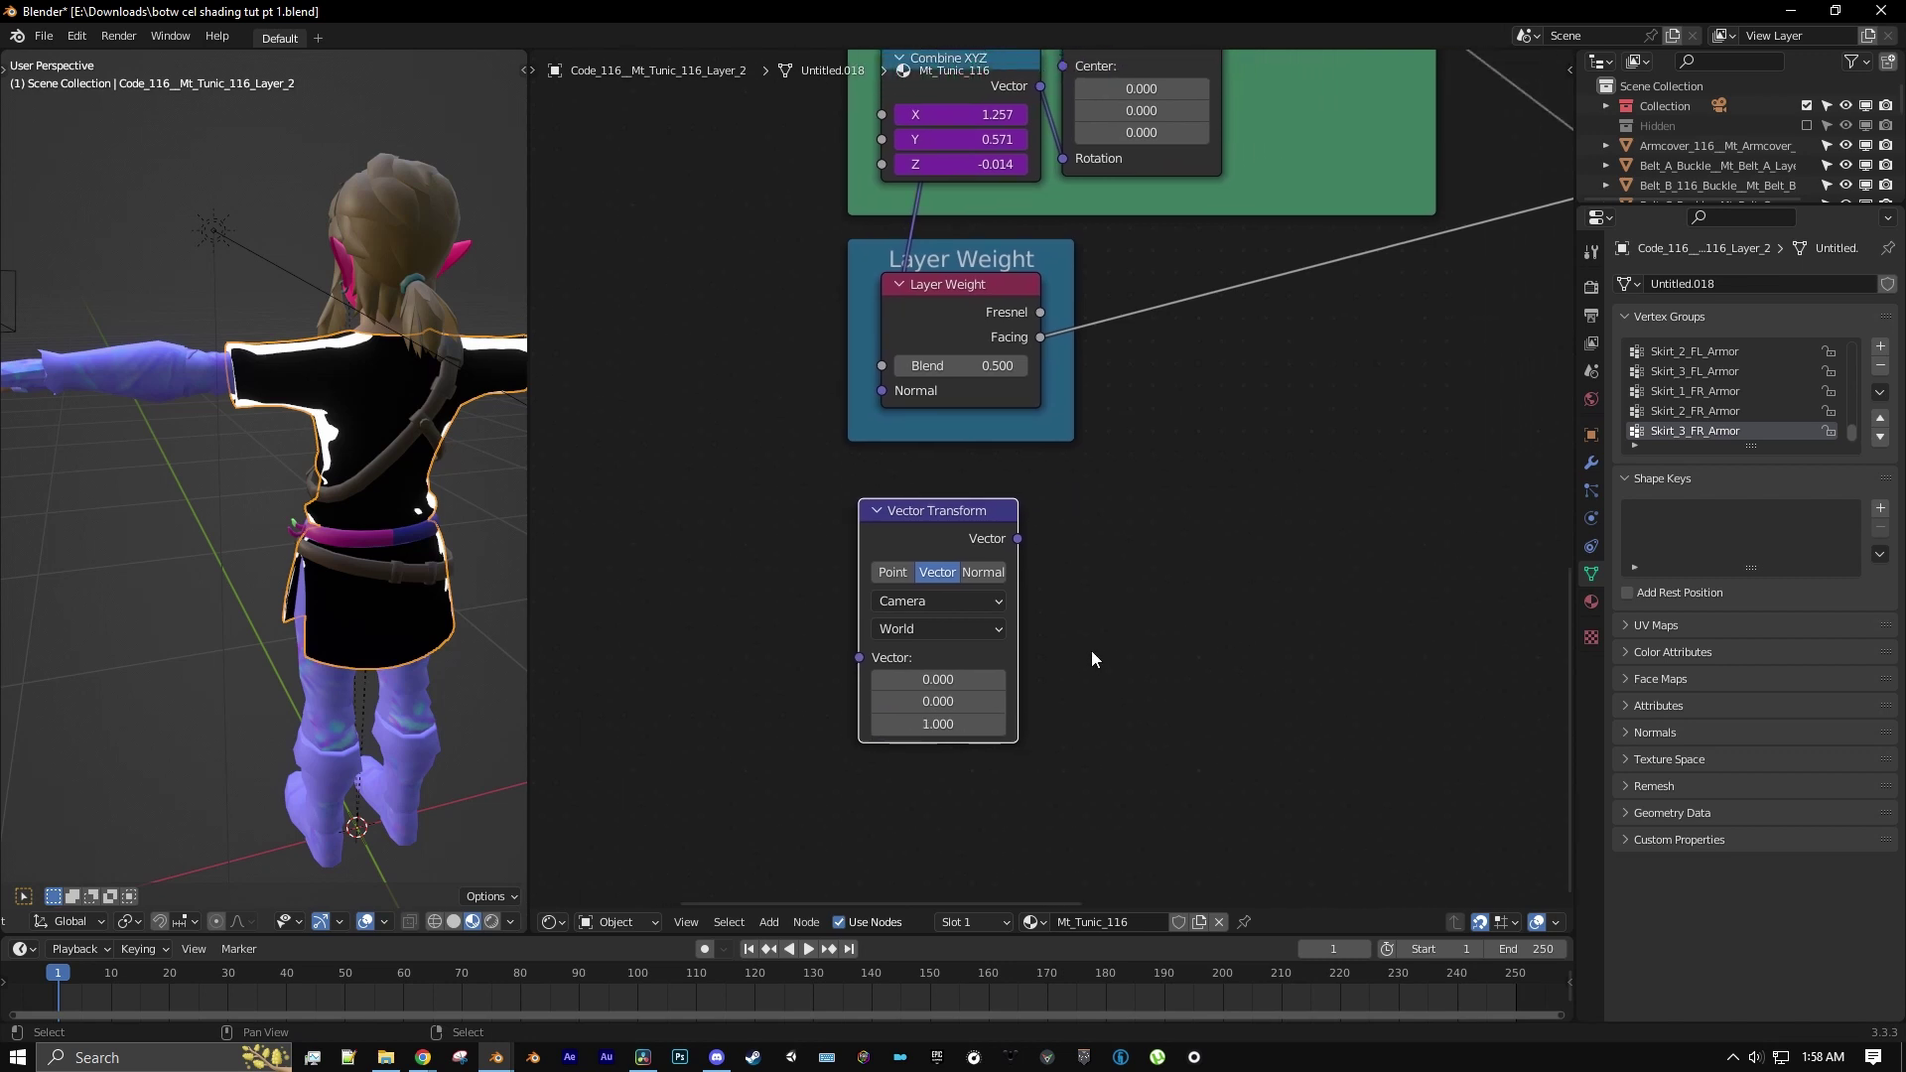
pyautogui.click(769, 923)
pyautogui.moveTo(832, 773)
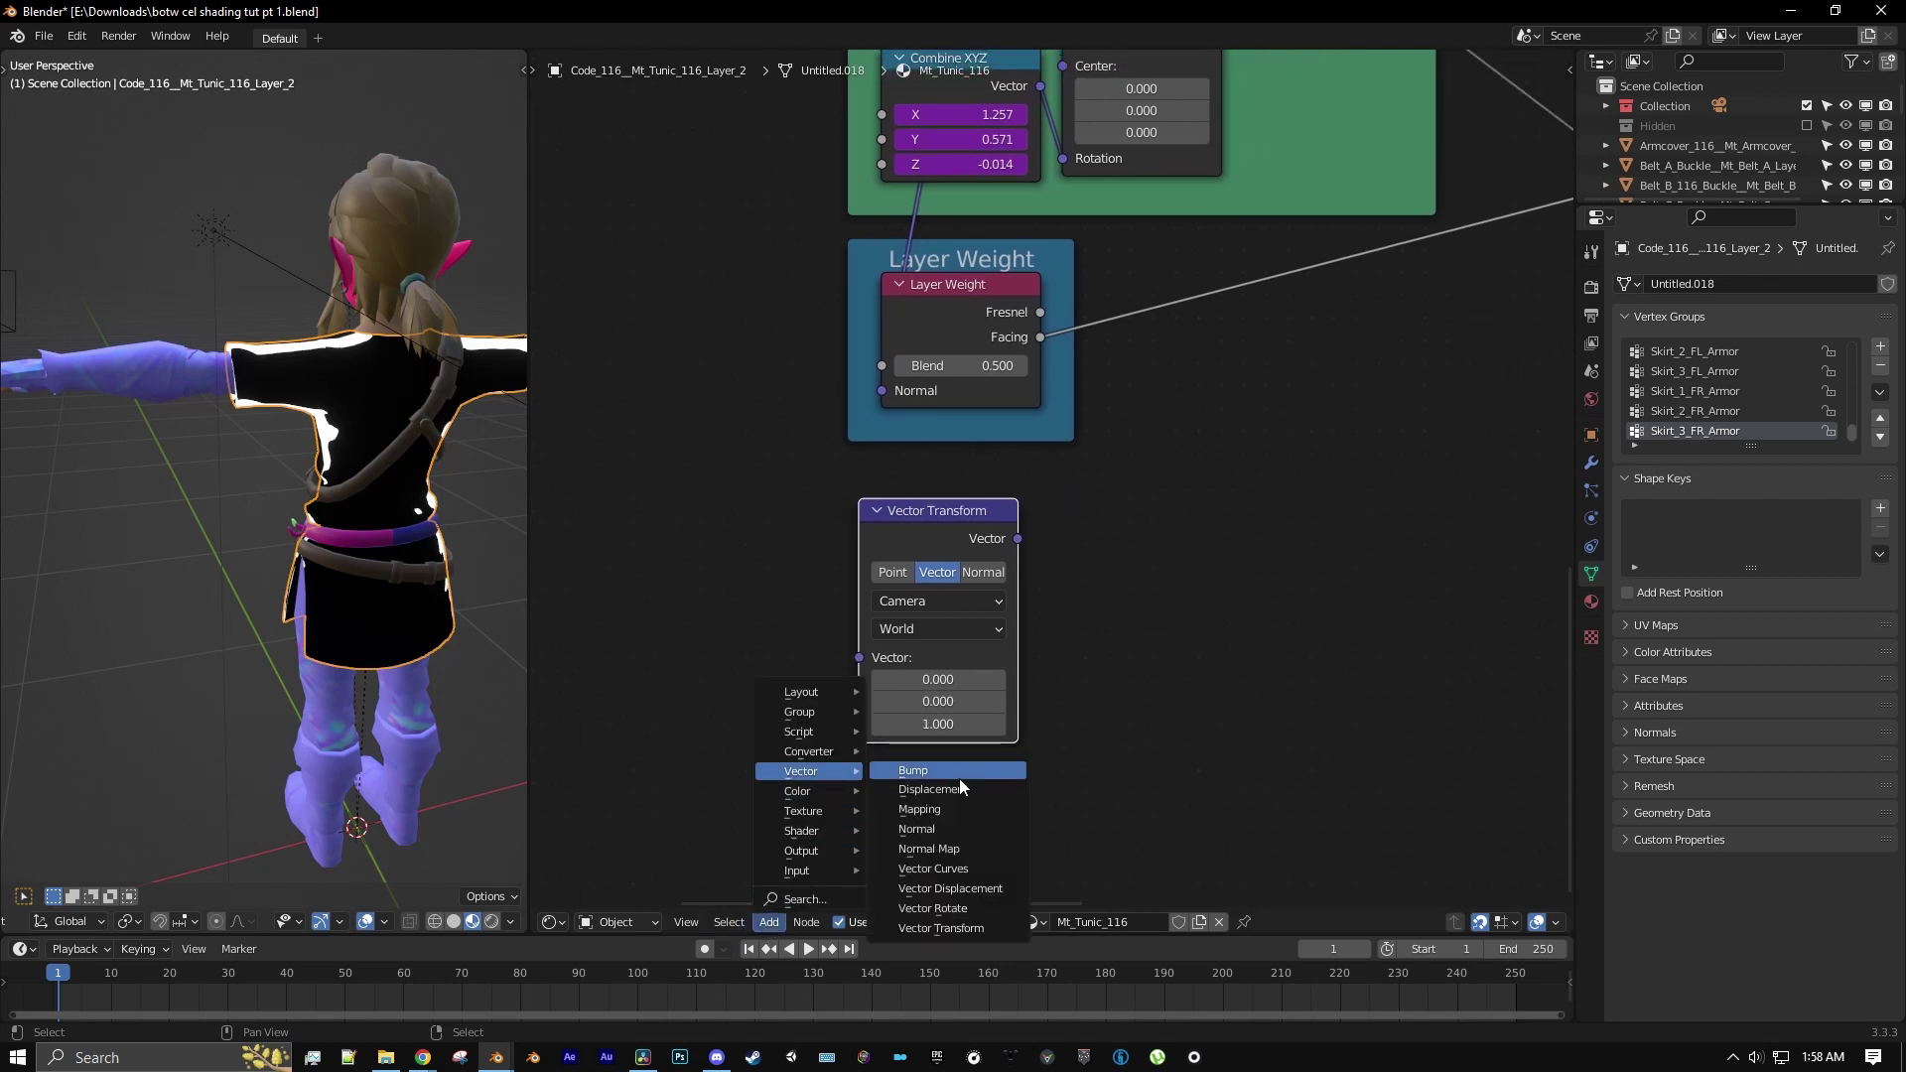
pyautogui.click(933, 909)
pyautogui.click(1147, 478)
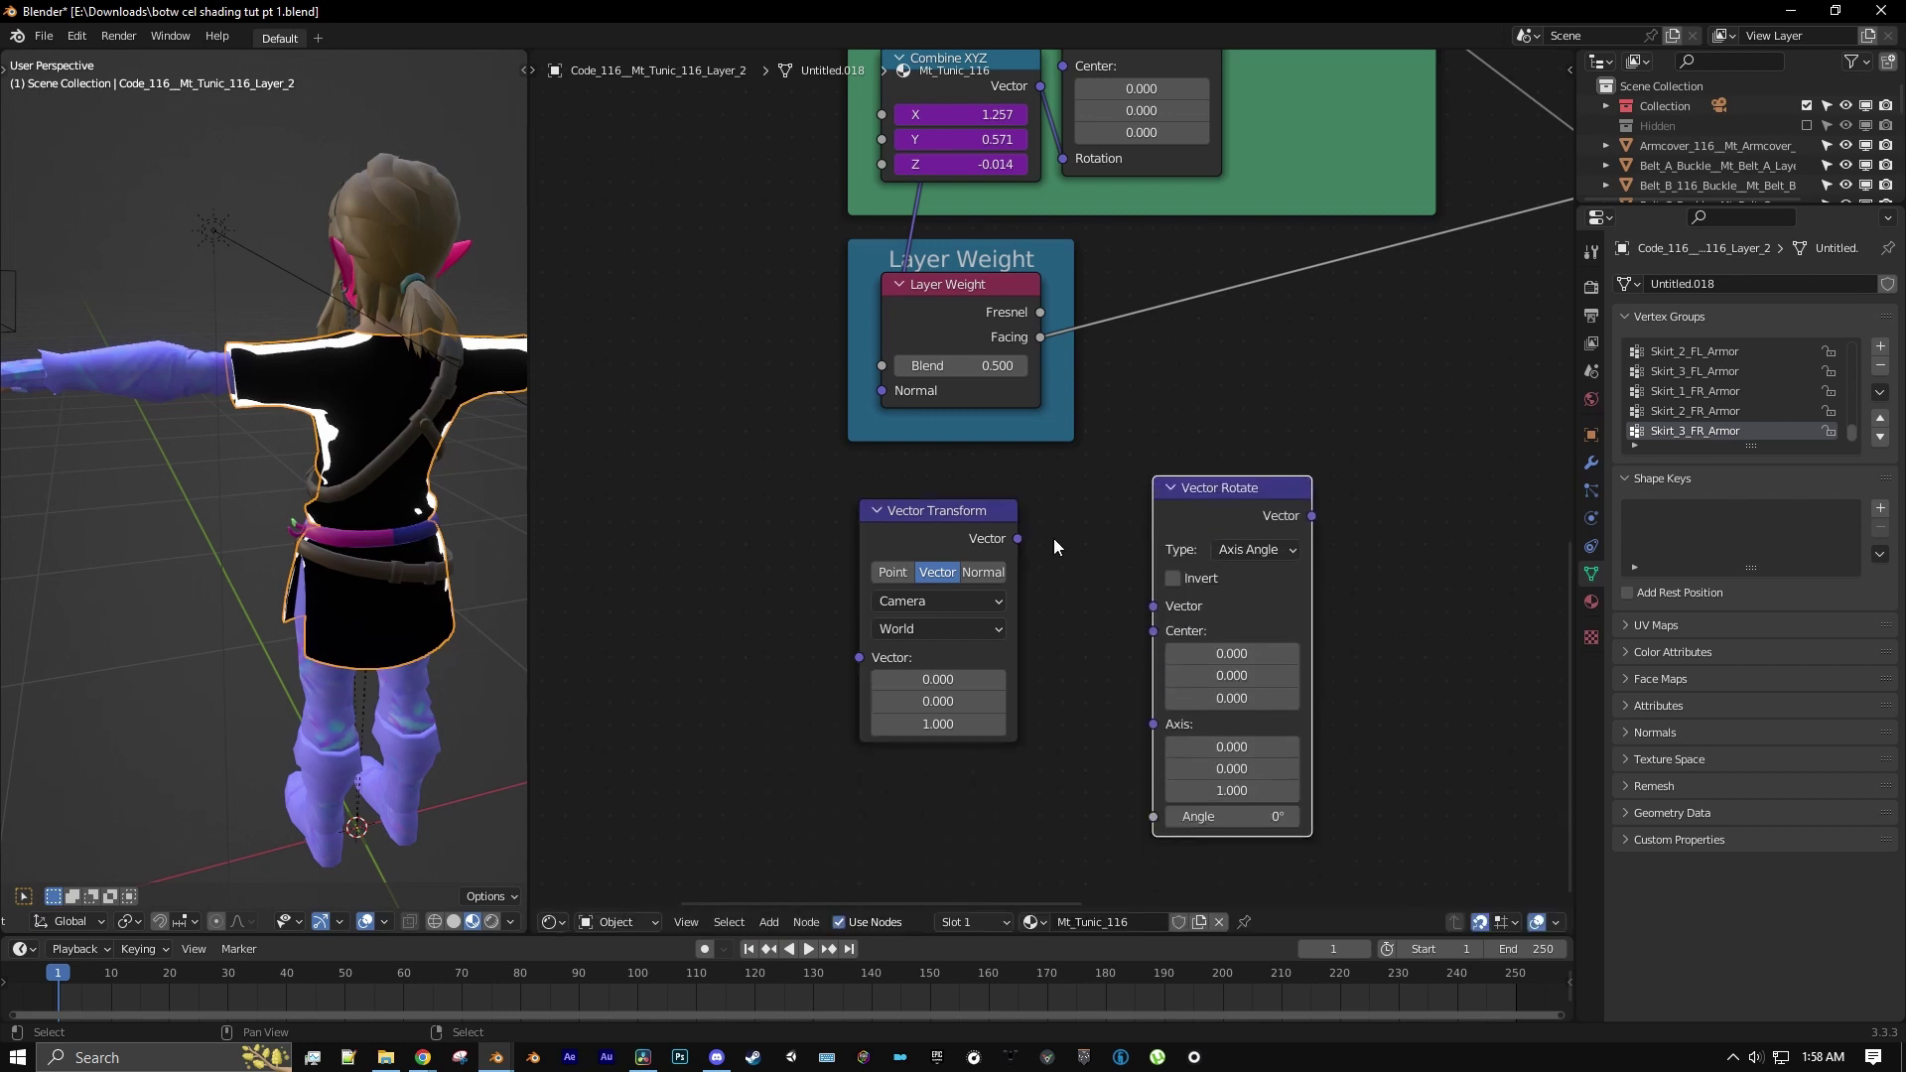
# Connect the Vector Transform output to the new Vector Rotate's Vector input and set the rotation type to Euler
pyautogui.moveTo(1018, 538); pyautogui.dragTo(1152, 605)
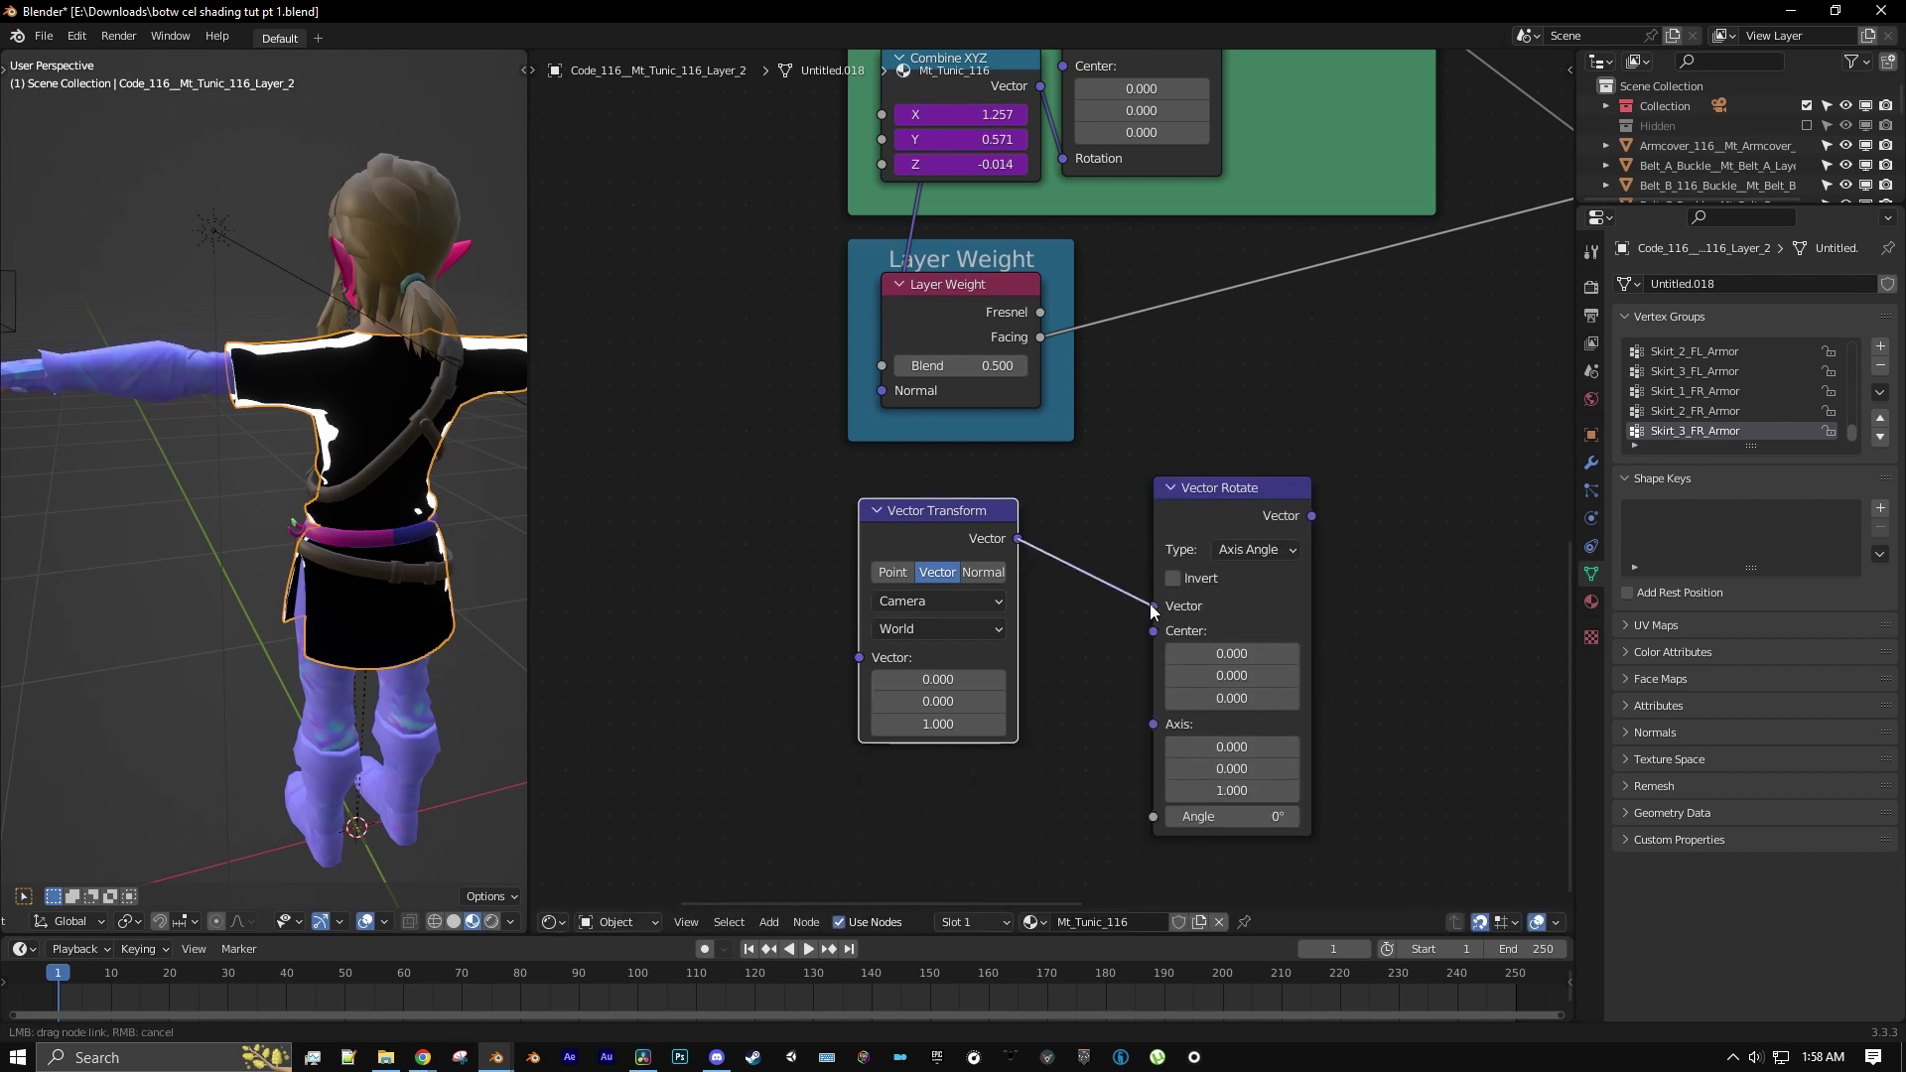
pyautogui.click(1282, 552)
pyautogui.click(1253, 675)
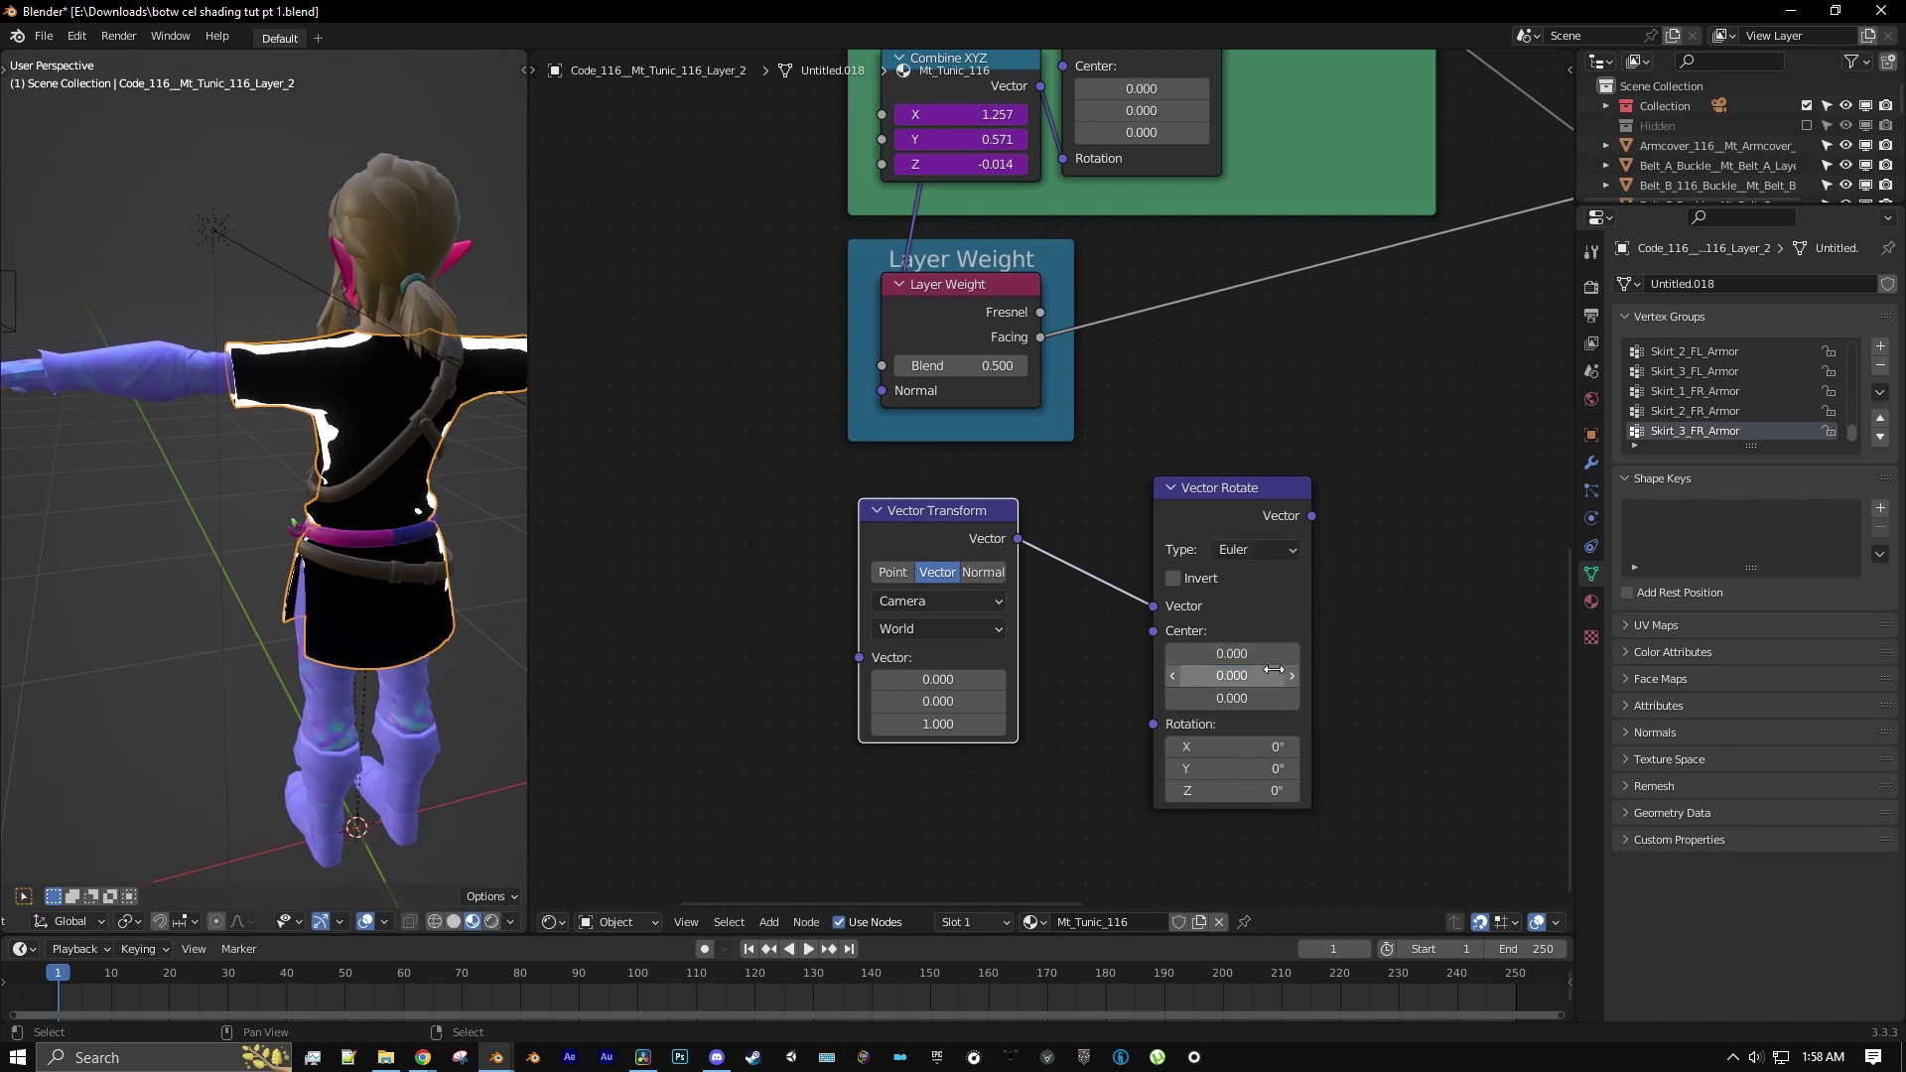
# Connect the Combine XYZ output from the Light Direction Vector frame to the new Vector Rotate's Rotation input
pyautogui.scroll(-2, 1170, 350)
pyautogui.moveTo(1170, 350); pyautogui.dragTo(1104, 378, button='middle')
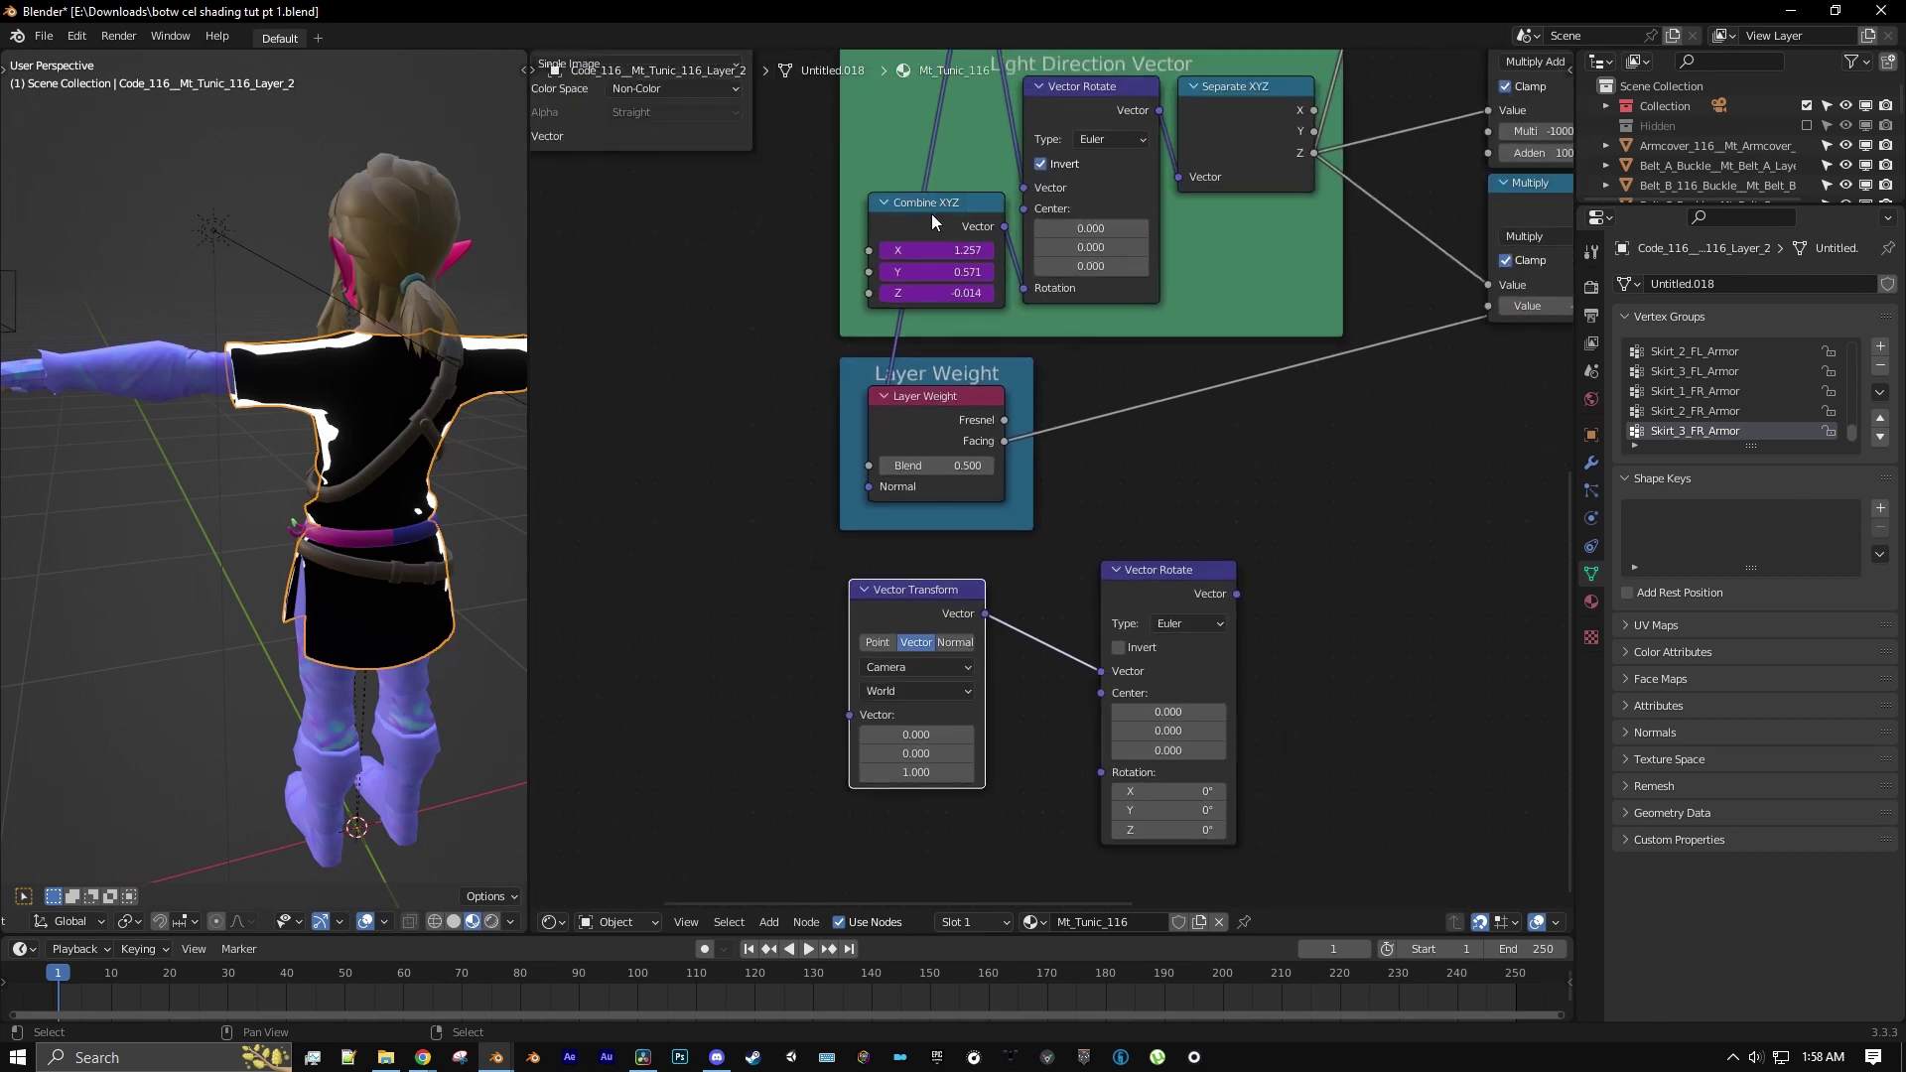
pyautogui.moveTo(953, 211); pyautogui.dragTo(957, 294, button='middle')
pyautogui.scroll(2, 943, 288)
pyautogui.scroll(-2, 1098, 443)
pyautogui.moveTo(1075, 391); pyautogui.dragTo(1071, 258, button='middle')
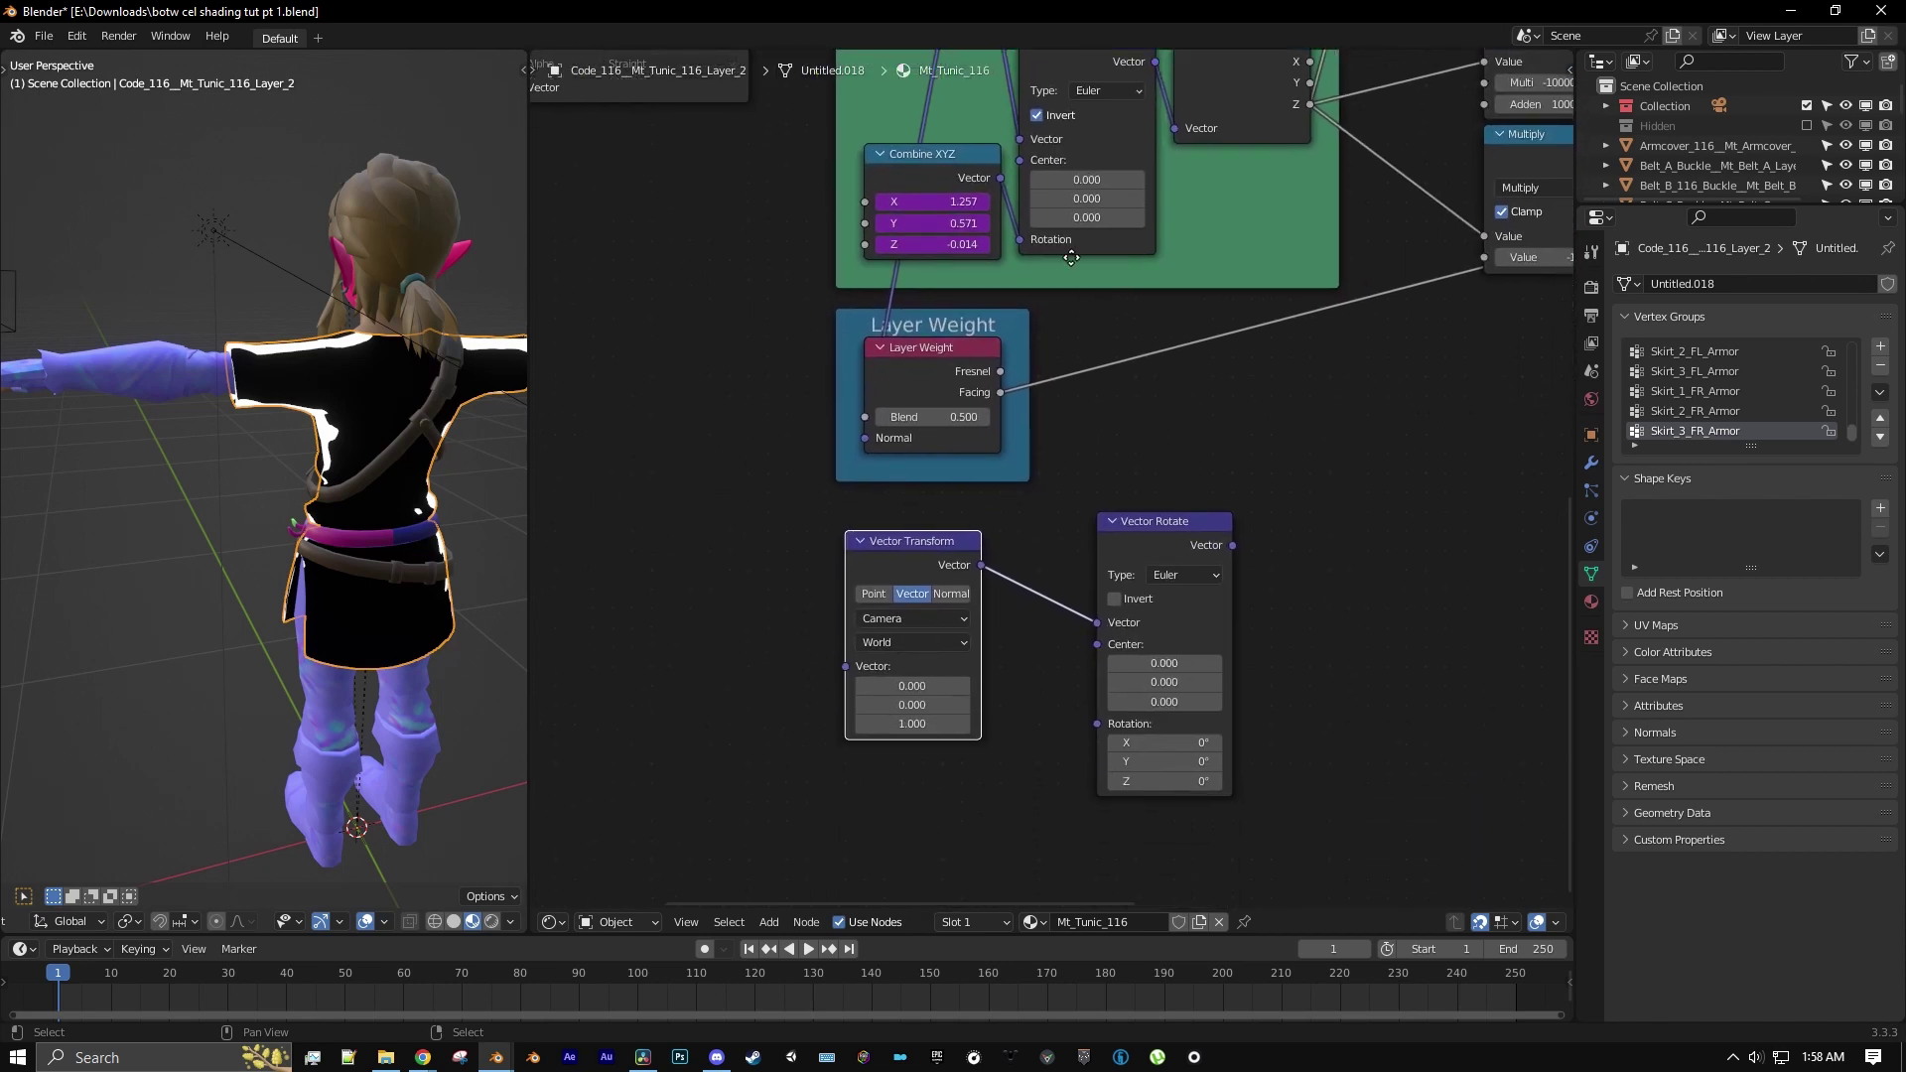
pyautogui.moveTo(998, 179); pyautogui.dragTo(1088, 724)
# Enable Invert on the new Vector Rotate node and preview its output on the tunic
pyautogui.moveTo(1331, 510); pyautogui.dragTo(1242, 510, button='middle')
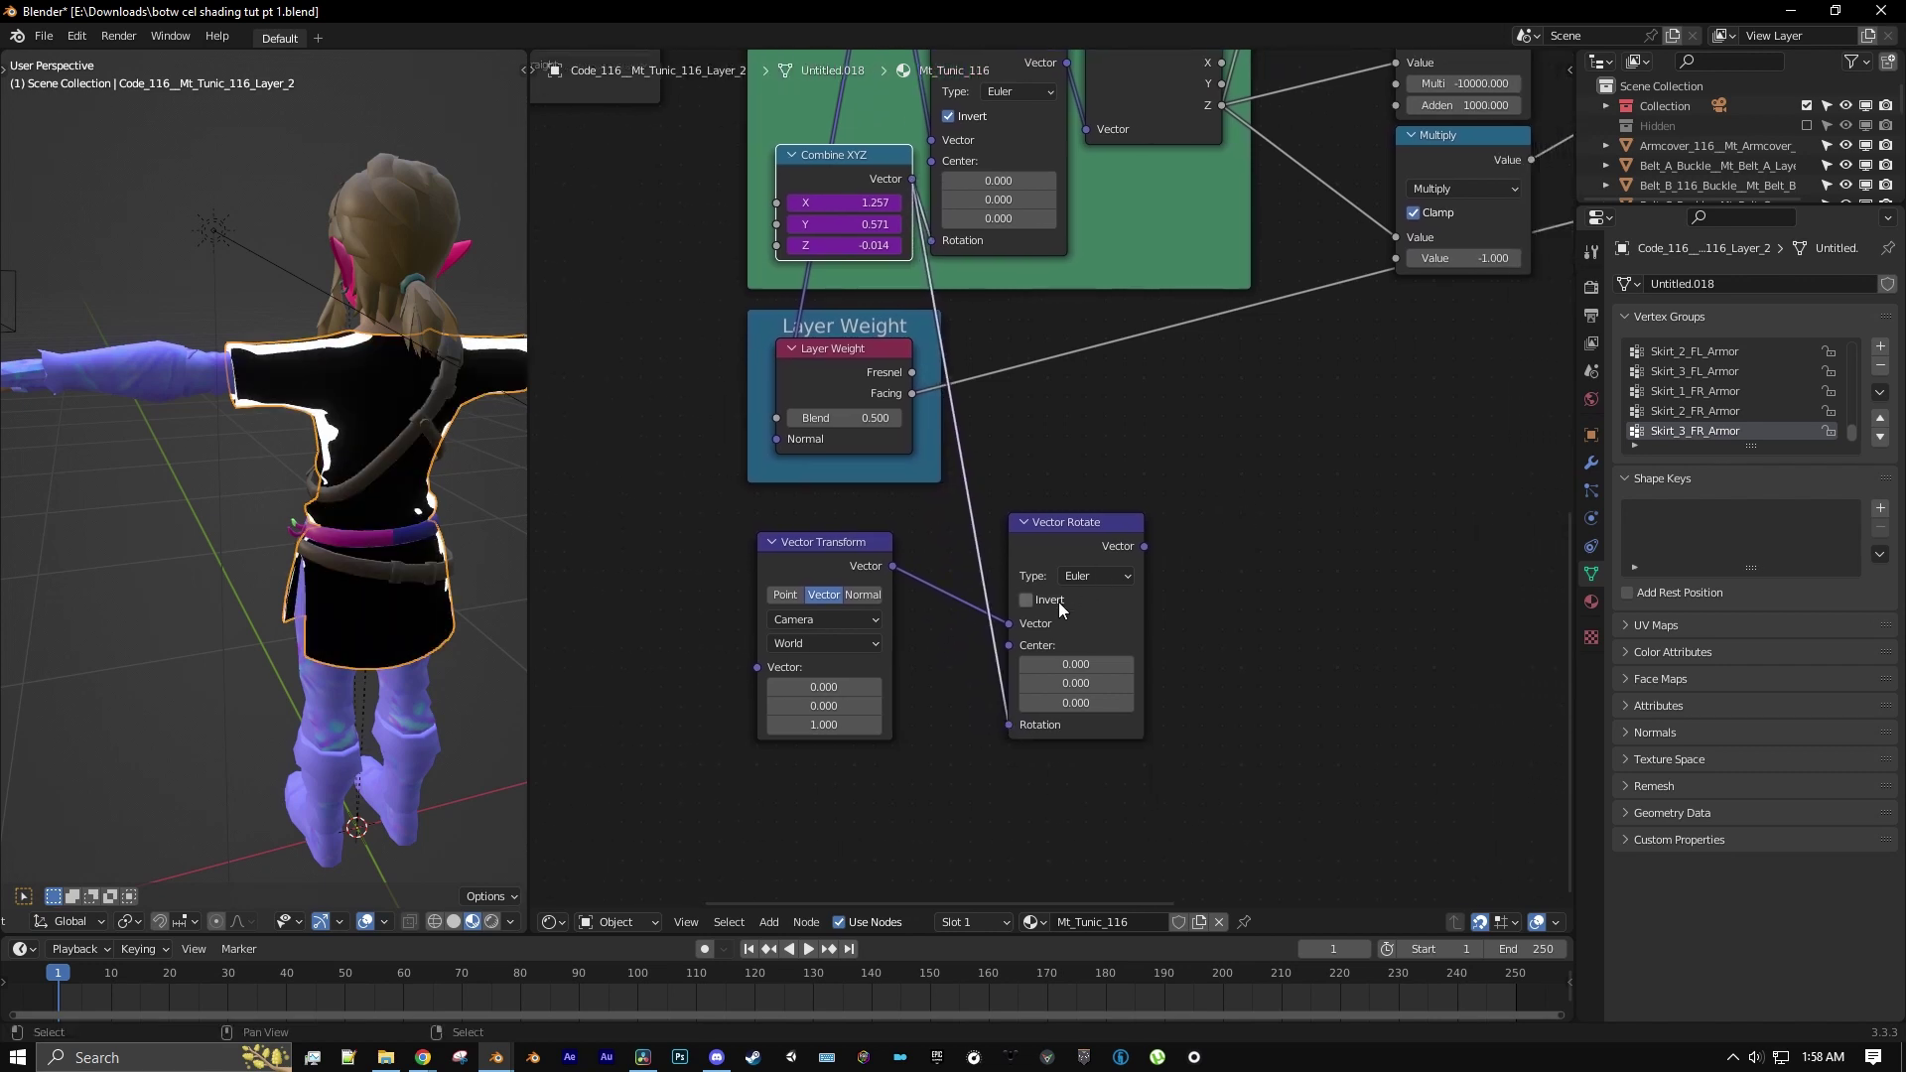
pyautogui.keyDown('ctrl'); pyautogui.keyDown('shift'); pyautogui.click(1102, 529); pyautogui.keyUp('shift'); pyautogui.keyUp('ctrl')
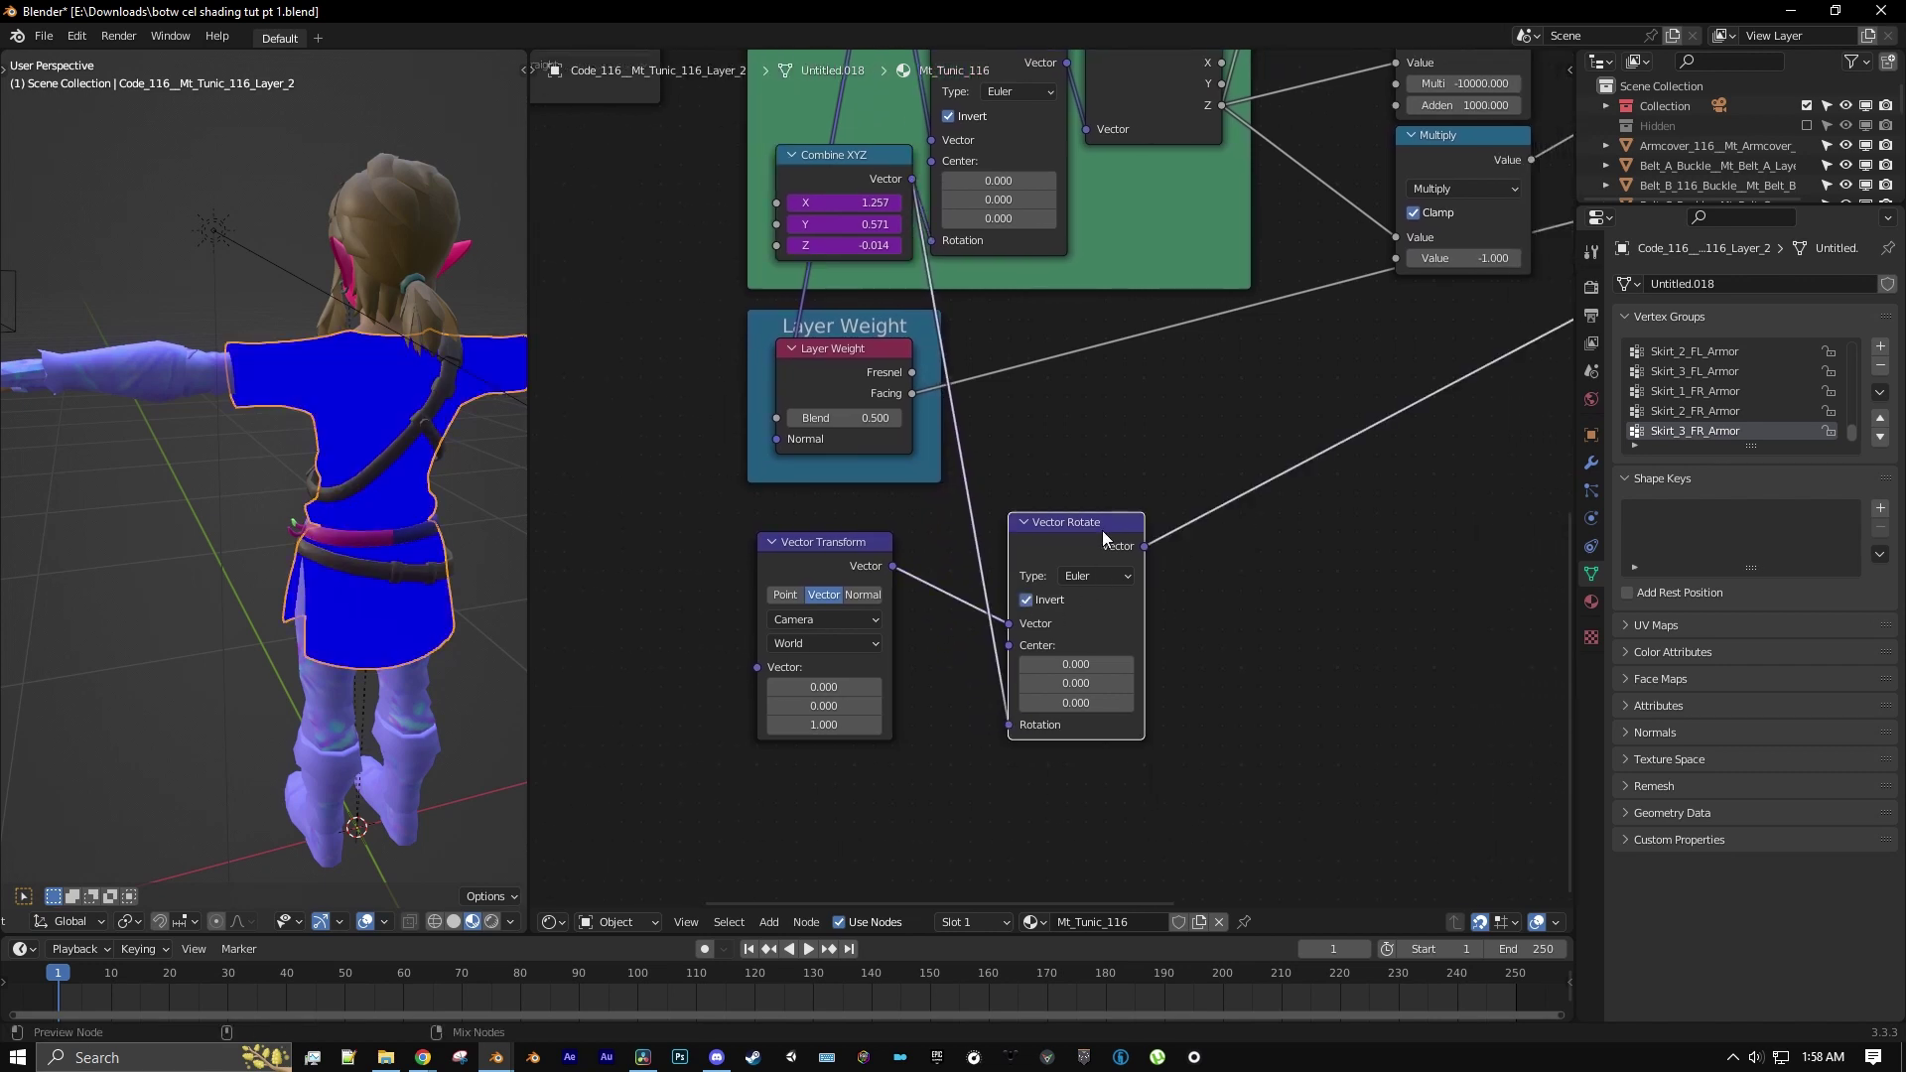
# Add a Separate XYZ node on the link coming out of the new Vector Rotate node
pyautogui.click(769, 922)
pyautogui.moveTo(810, 751)
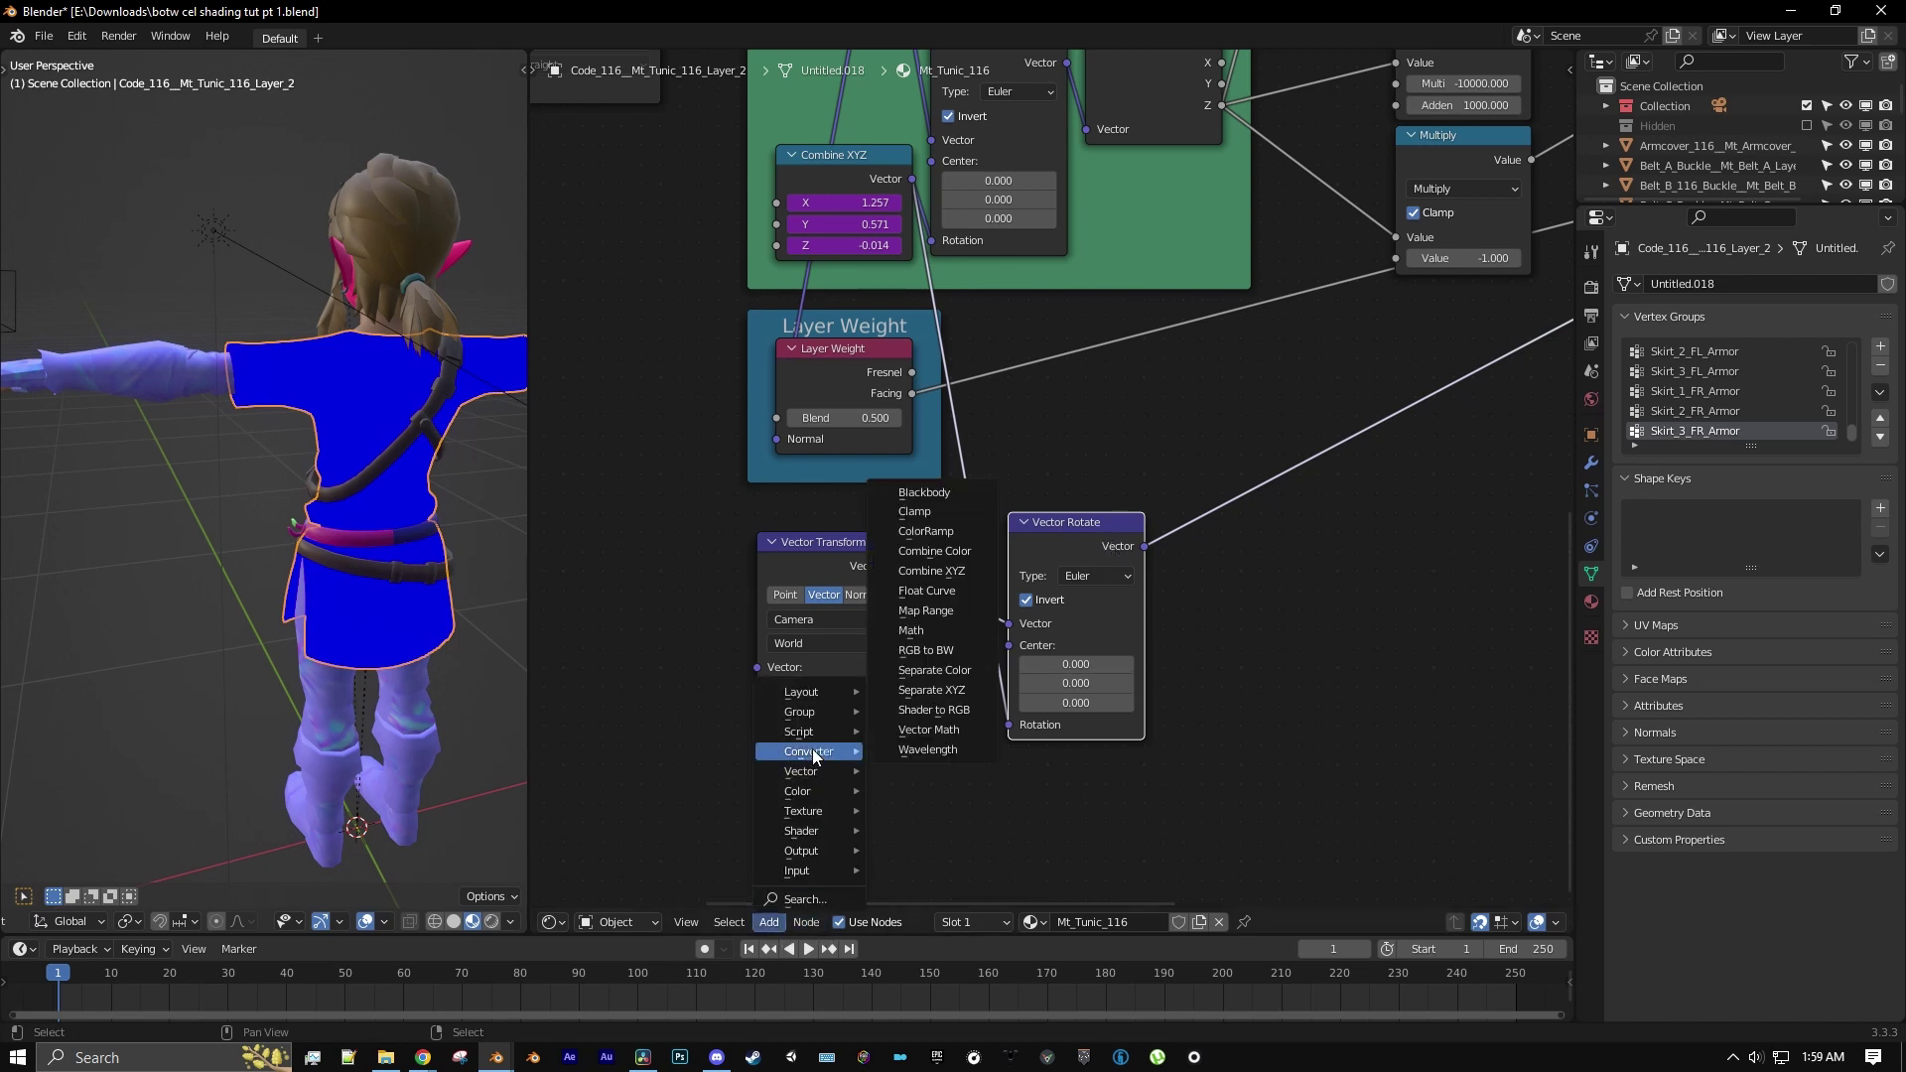
pyautogui.click(947, 697)
pyautogui.click(1227, 475)
pyautogui.moveTo(1306, 538); pyautogui.dragTo(1260, 539, button='middle')
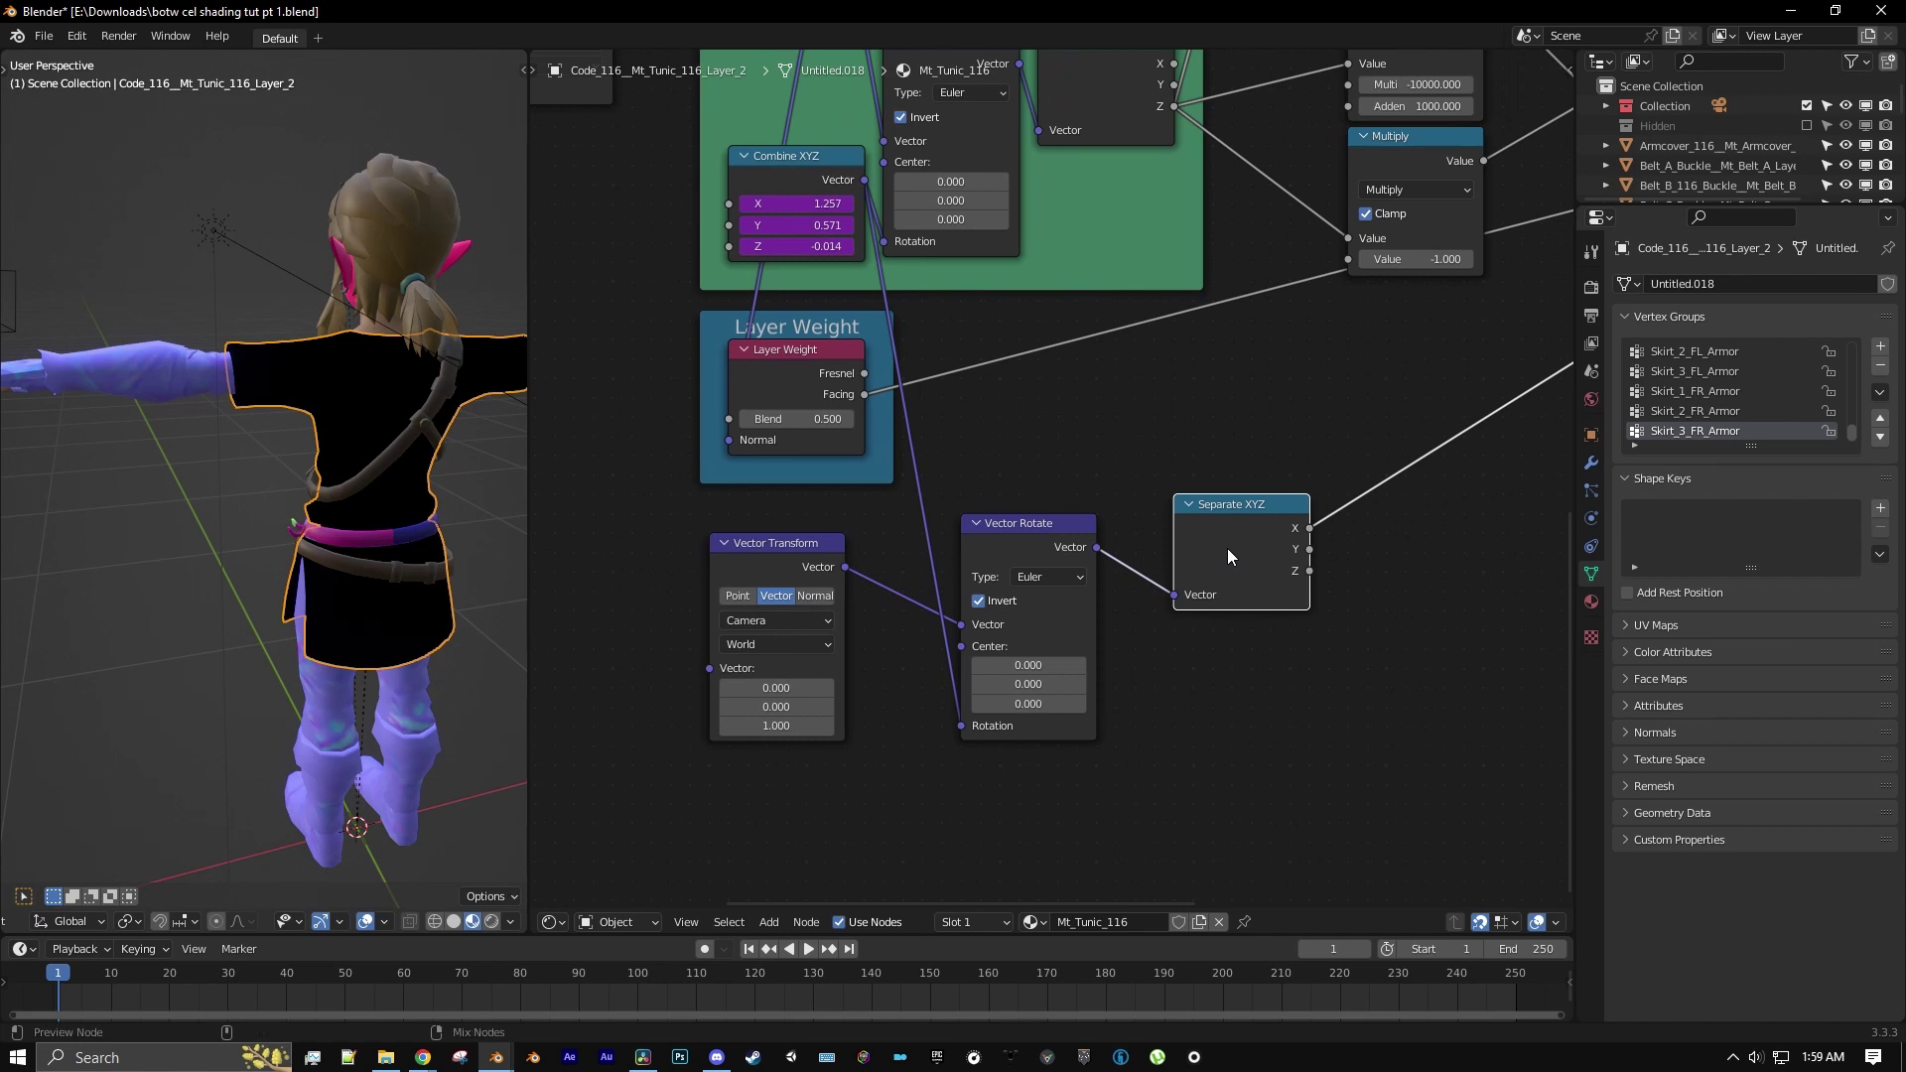
# Preview the new Separate XYZ node's Z output and examine the tunic's brightness from behind and from the side
pyautogui.keyDown('ctrl'); pyautogui.keyDown('shift'); pyautogui.click(1220, 552); pyautogui.keyUp('shift'); pyautogui.keyUp('ctrl')
pyautogui.keyDown('ctrl'); pyautogui.keyDown('shift'); pyautogui.click(1217, 553); pyautogui.keyUp('shift'); pyautogui.keyUp('ctrl')
pyautogui.moveTo(427, 489)
pyautogui.mouseDown(button='middle')
pyautogui.moveTo(358, 450)
pyautogui.moveTo(256, 320)
pyautogui.mouseUp(button='middle')
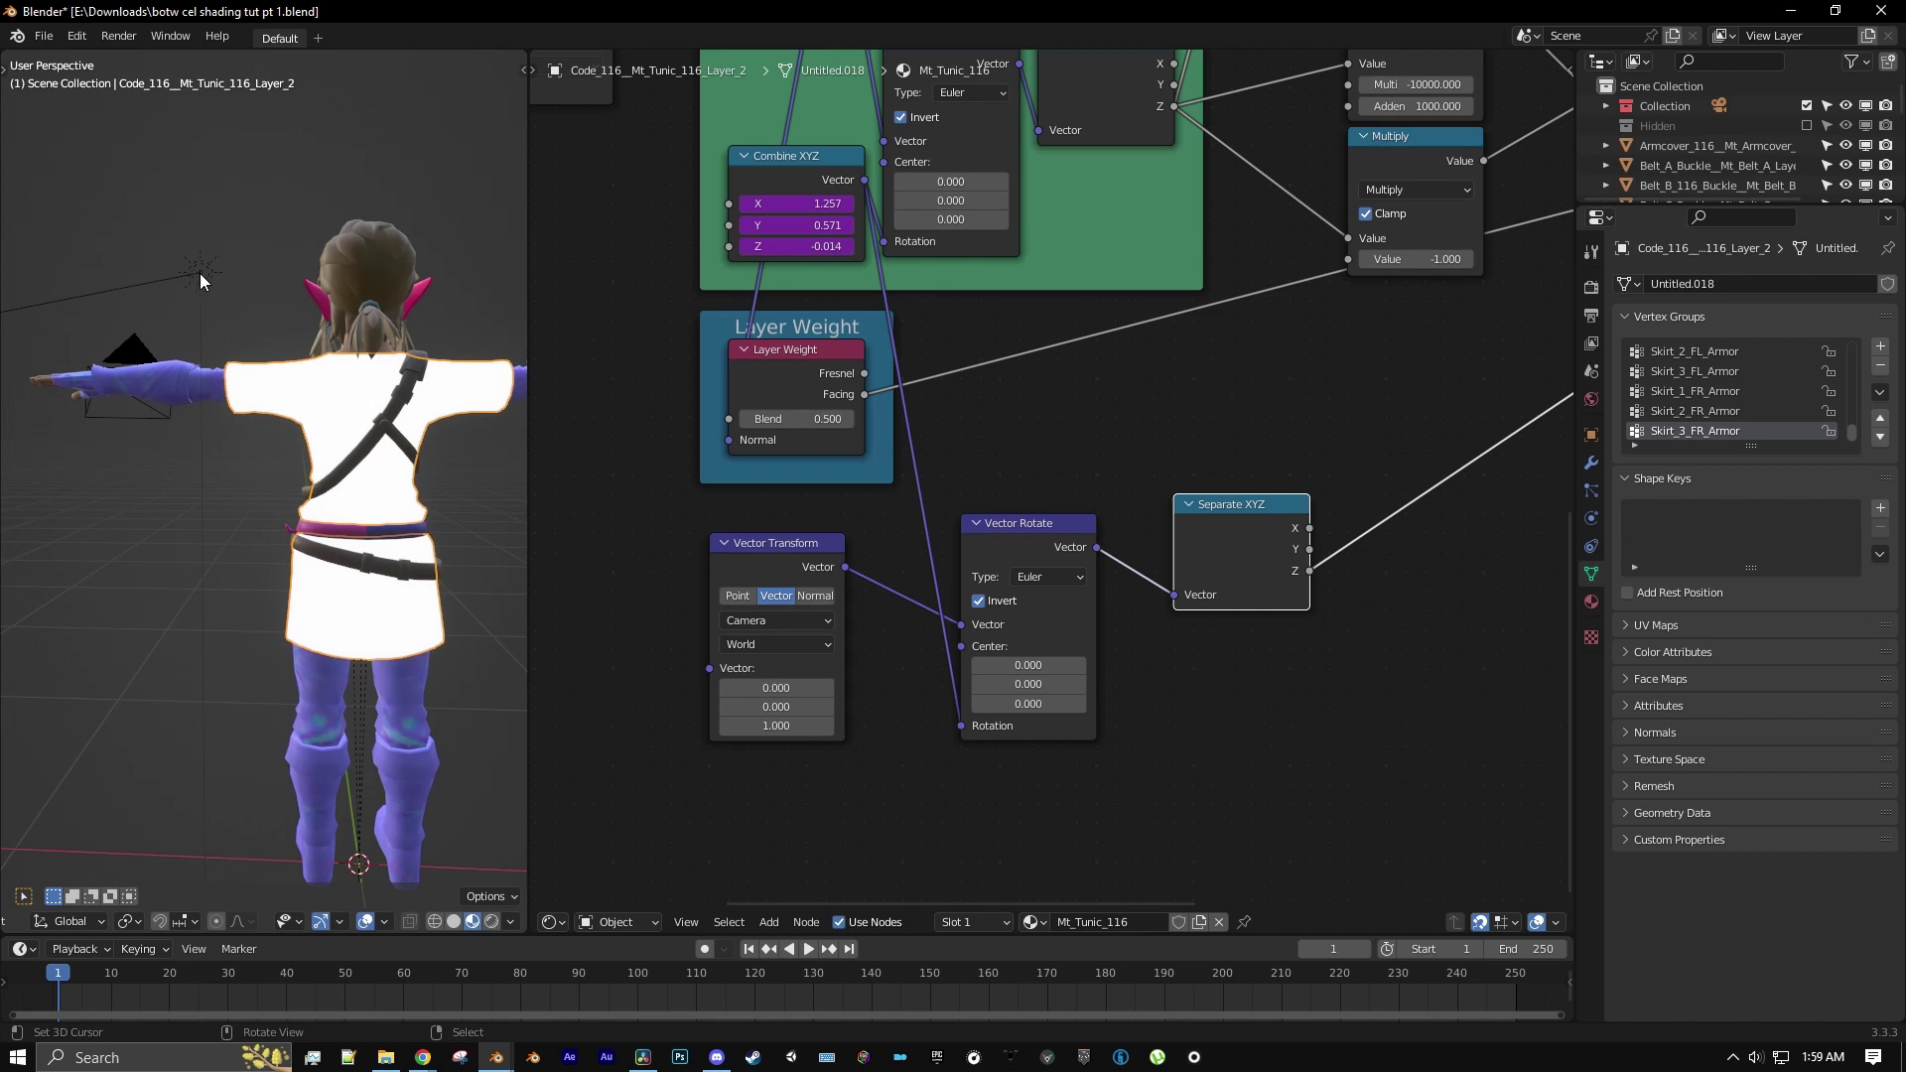
pyautogui.moveTo(342, 414); pyautogui.dragTo(162, 389, button='middle')
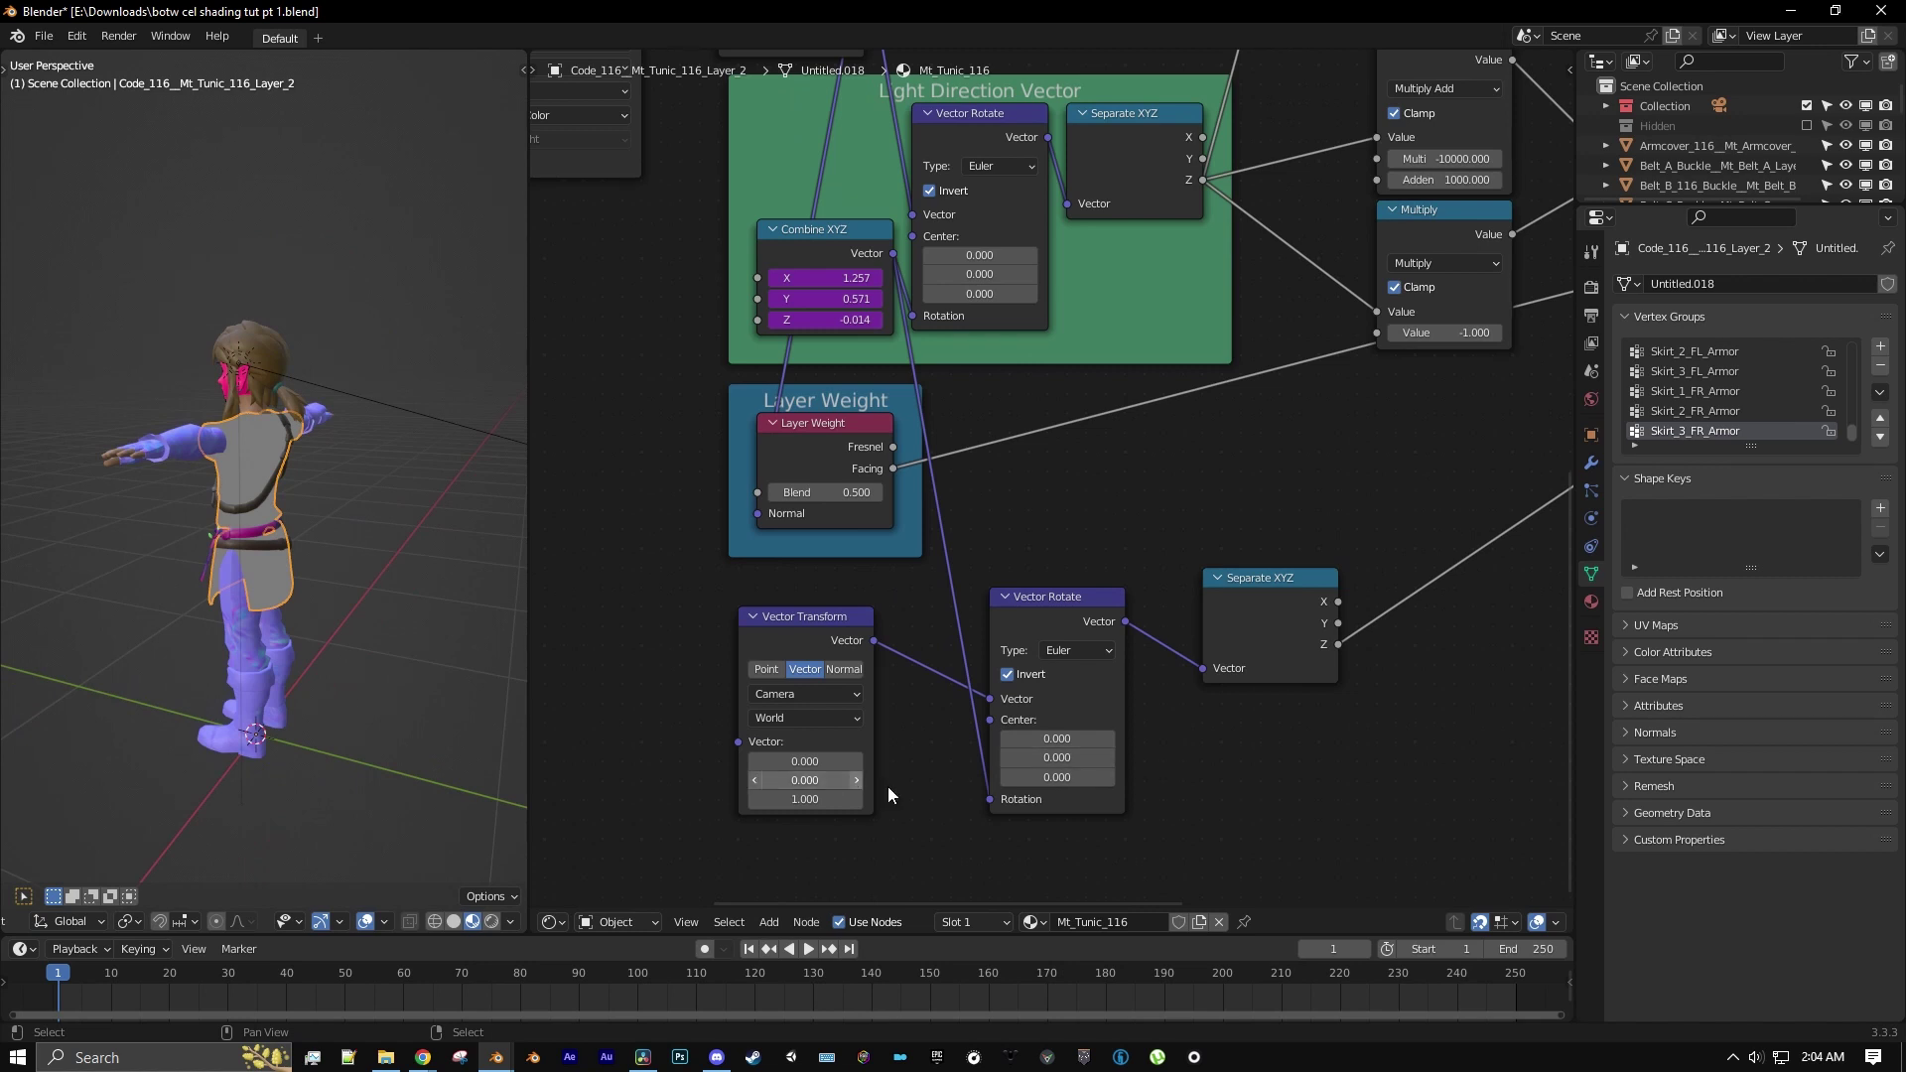
# Add a Frame to the node tree at the Vector Transform node
pyautogui.moveTo(956, 775); pyautogui.dragTo(987, 714, button='middle')
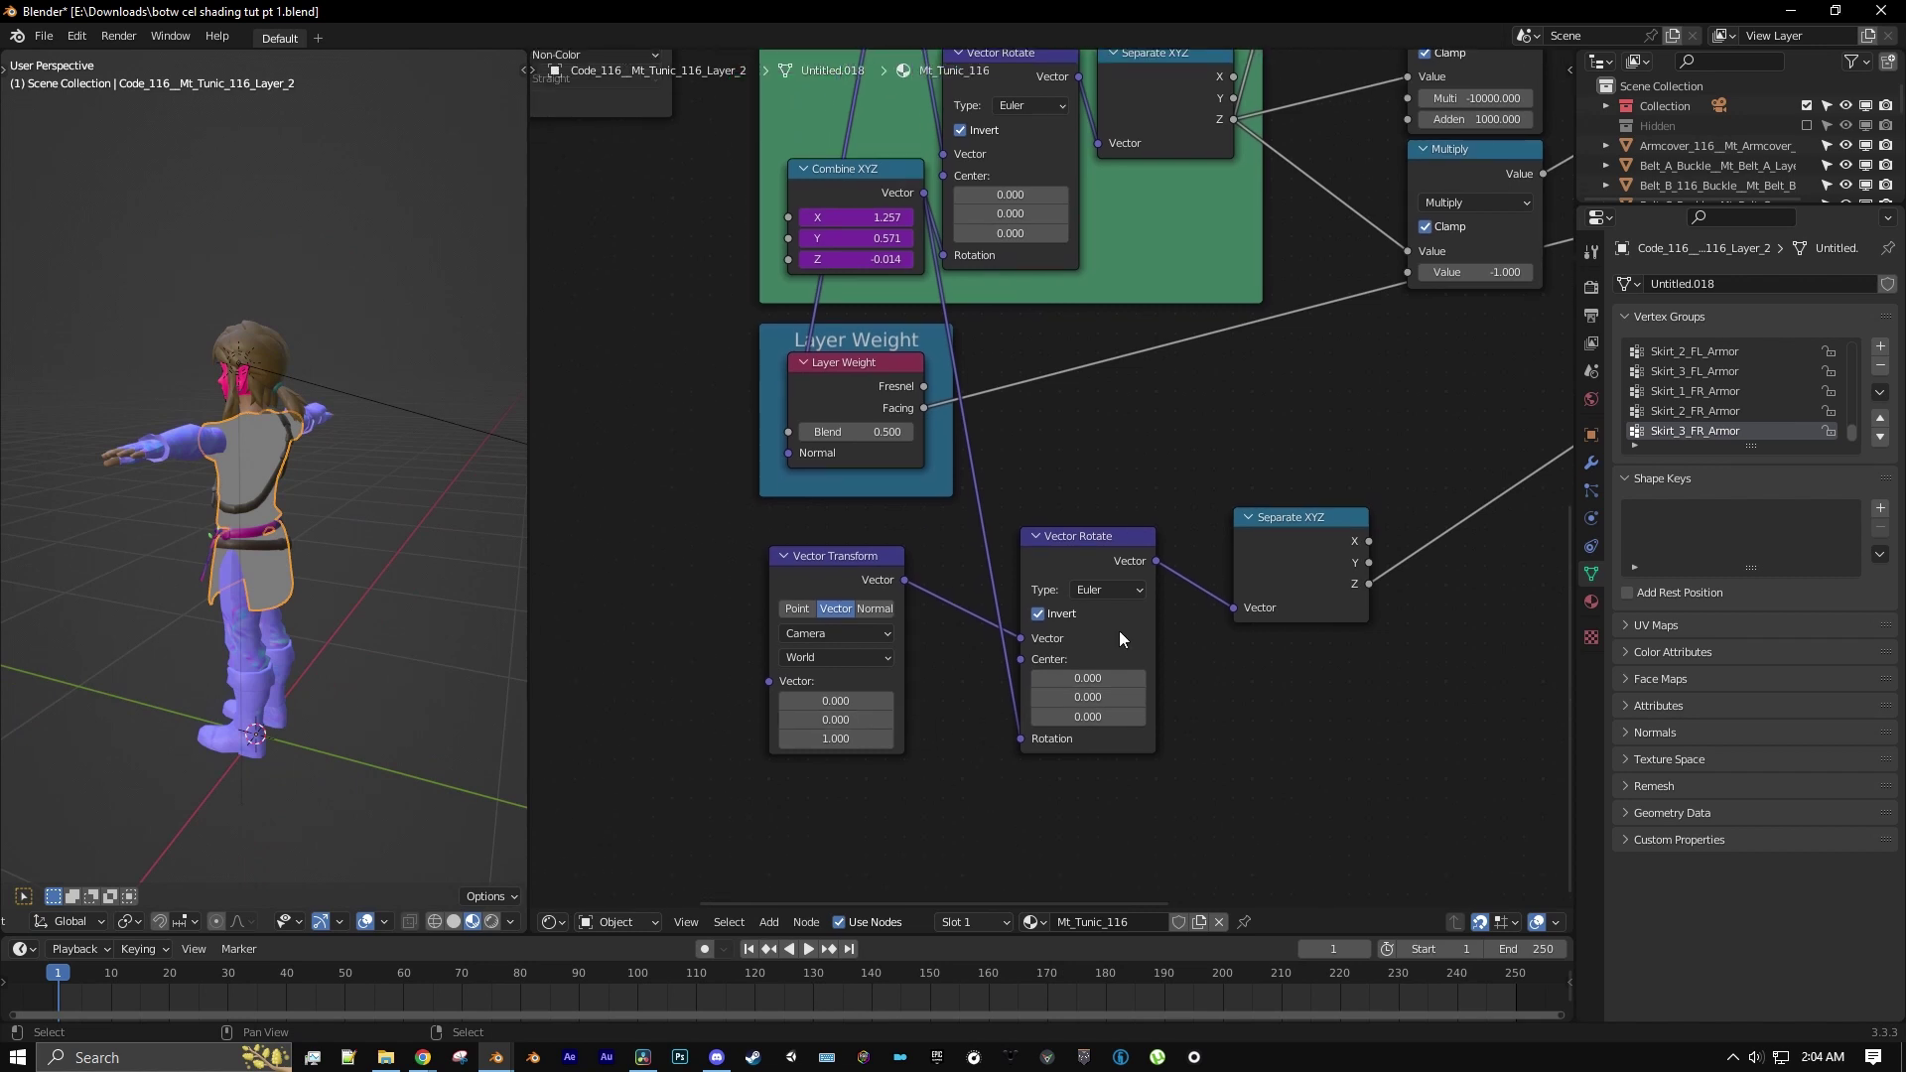
pyautogui.click(761, 924)
pyautogui.moveTo(826, 691)
pyautogui.click(941, 693)
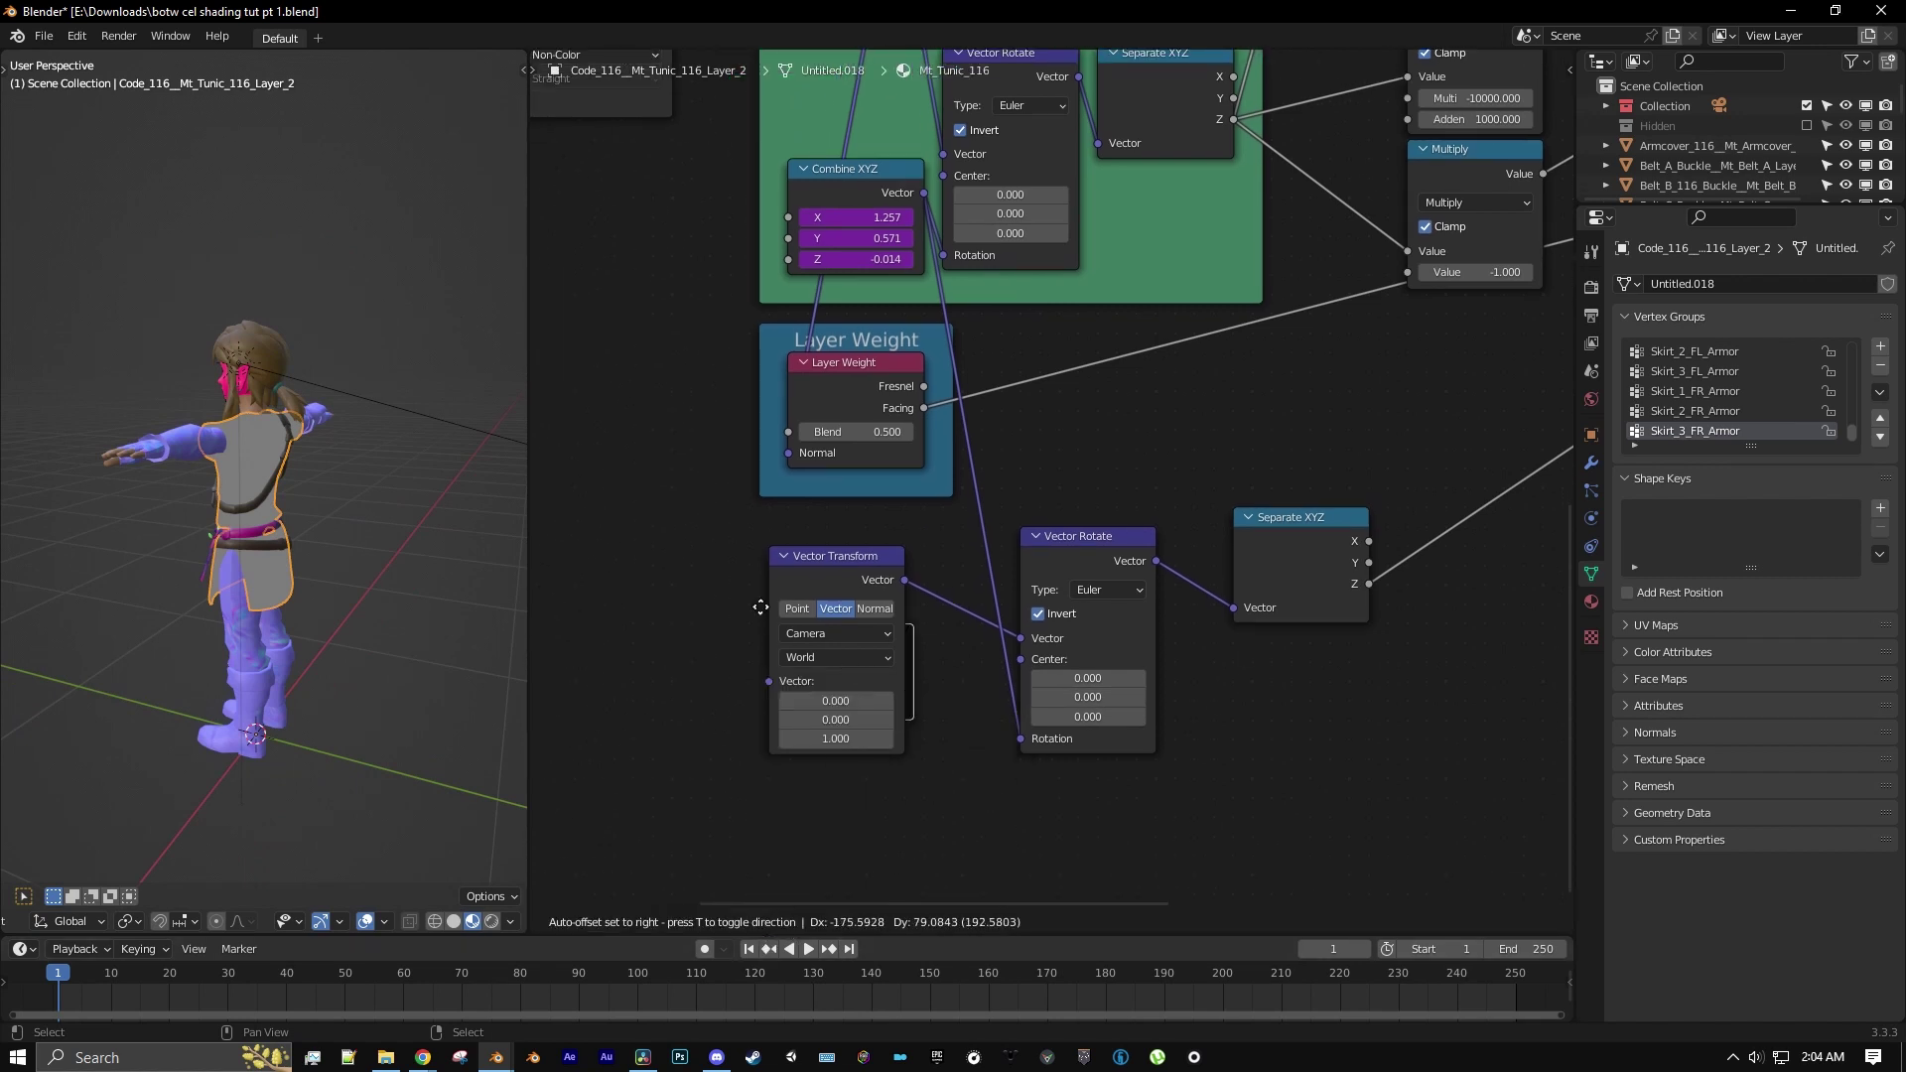
pyautogui.click(762, 604)
# Move the Vector Transform, the lower Vector Rotate and its Separate XYZ node together into the new frame
pyautogui.click(808, 574)
pyautogui.keyDown('shift'); pyautogui.click(1084, 552); pyautogui.keyUp('shift')
pyautogui.keyDown('shift'); pyautogui.click(1243, 530); pyautogui.keyUp('shift')
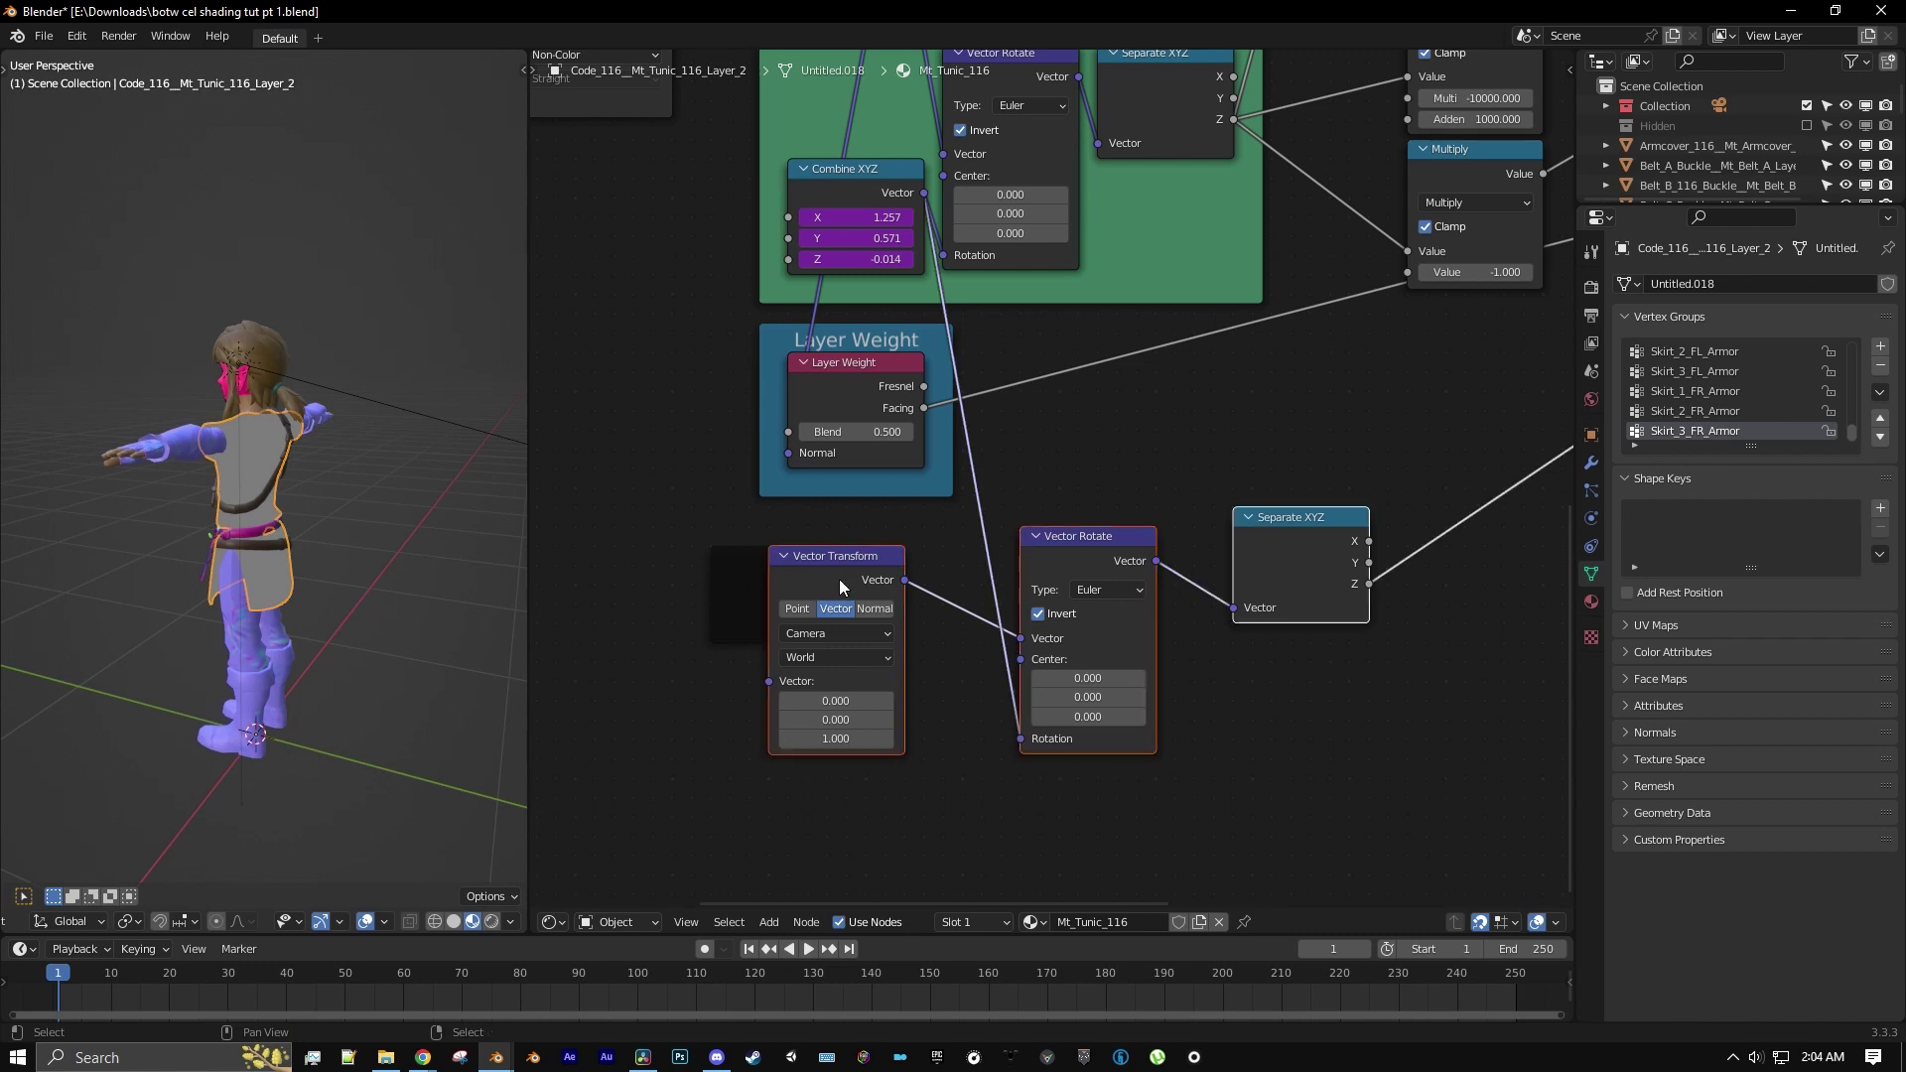
pyautogui.moveTo(838, 579); pyautogui.dragTo(786, 591)
pyautogui.click(986, 511)
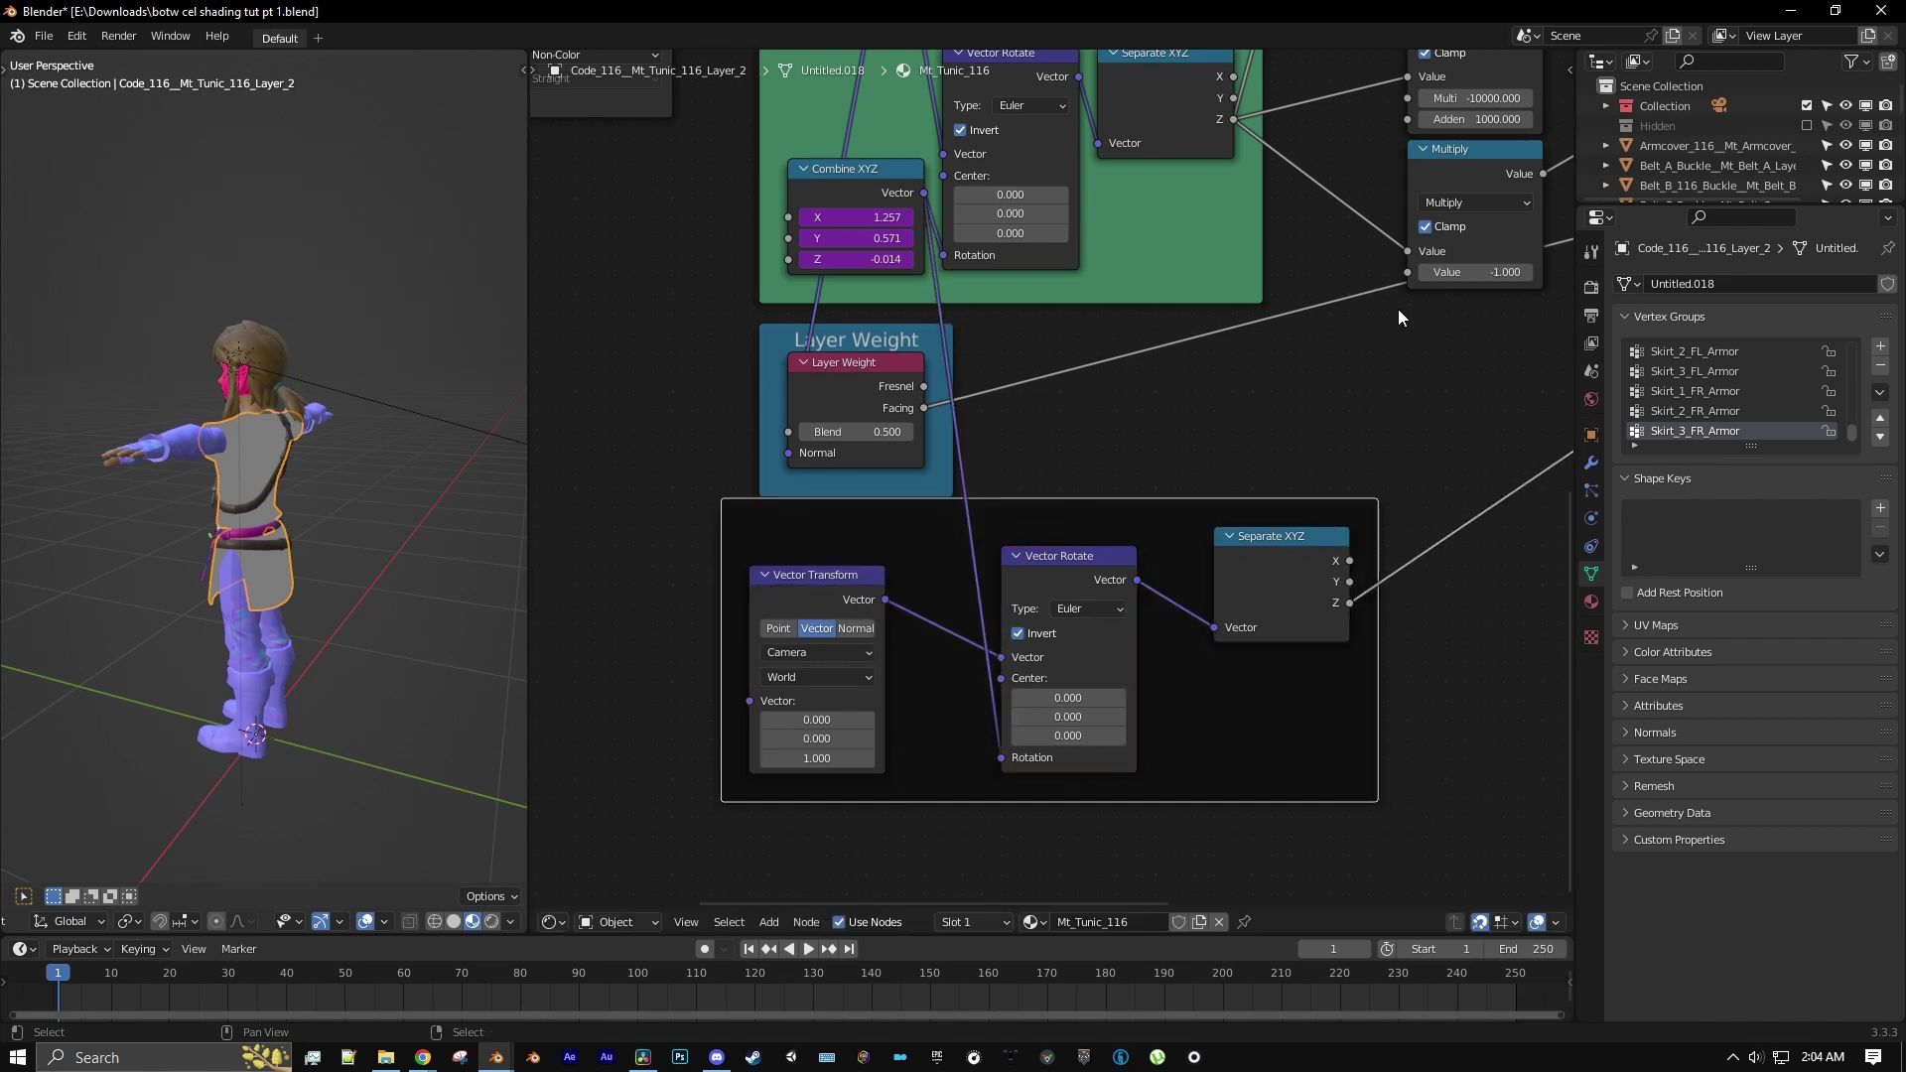
# Label the new frame around the Vector Transform node "Light Direction [Camera Space]"
pyautogui.press('n')
pyautogui.click(1438, 155)
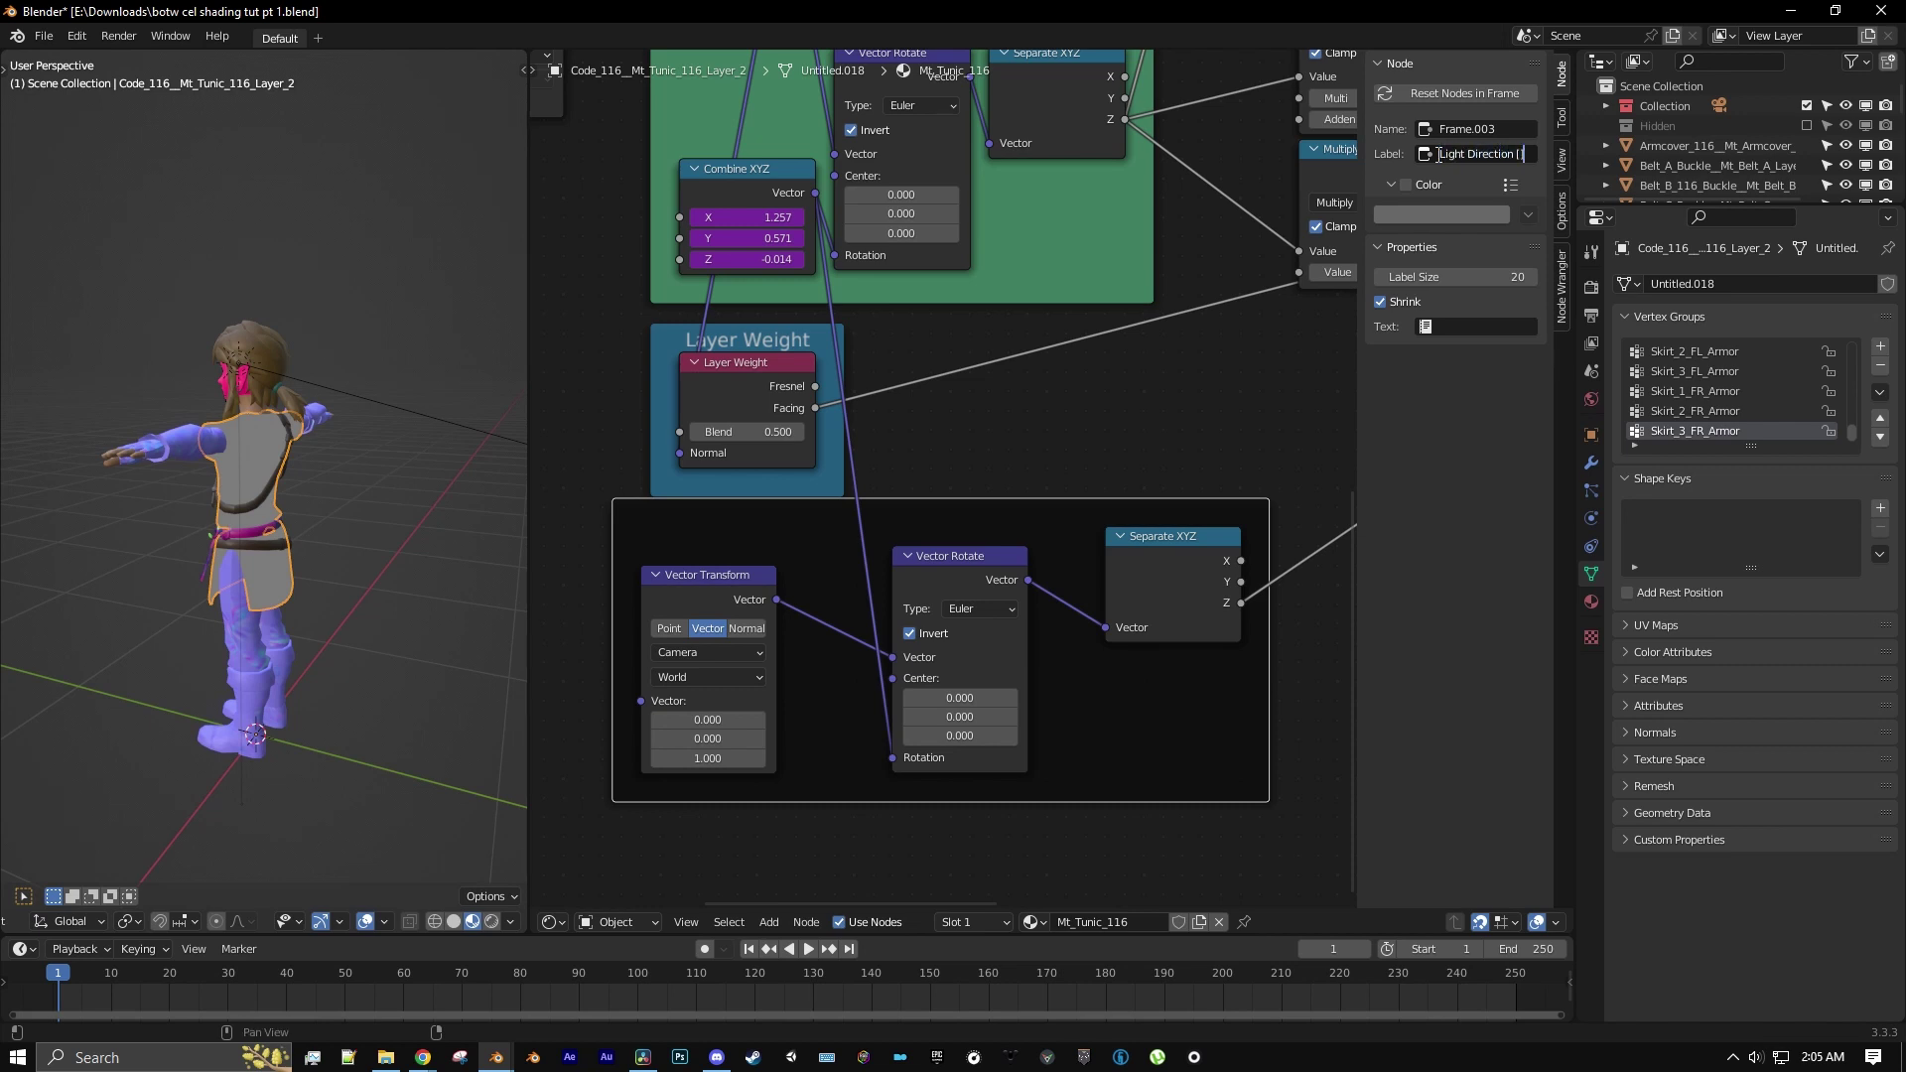
pyautogui.write('amera Sa')
pyautogui.write('ace]')
pyautogui.press('Return')
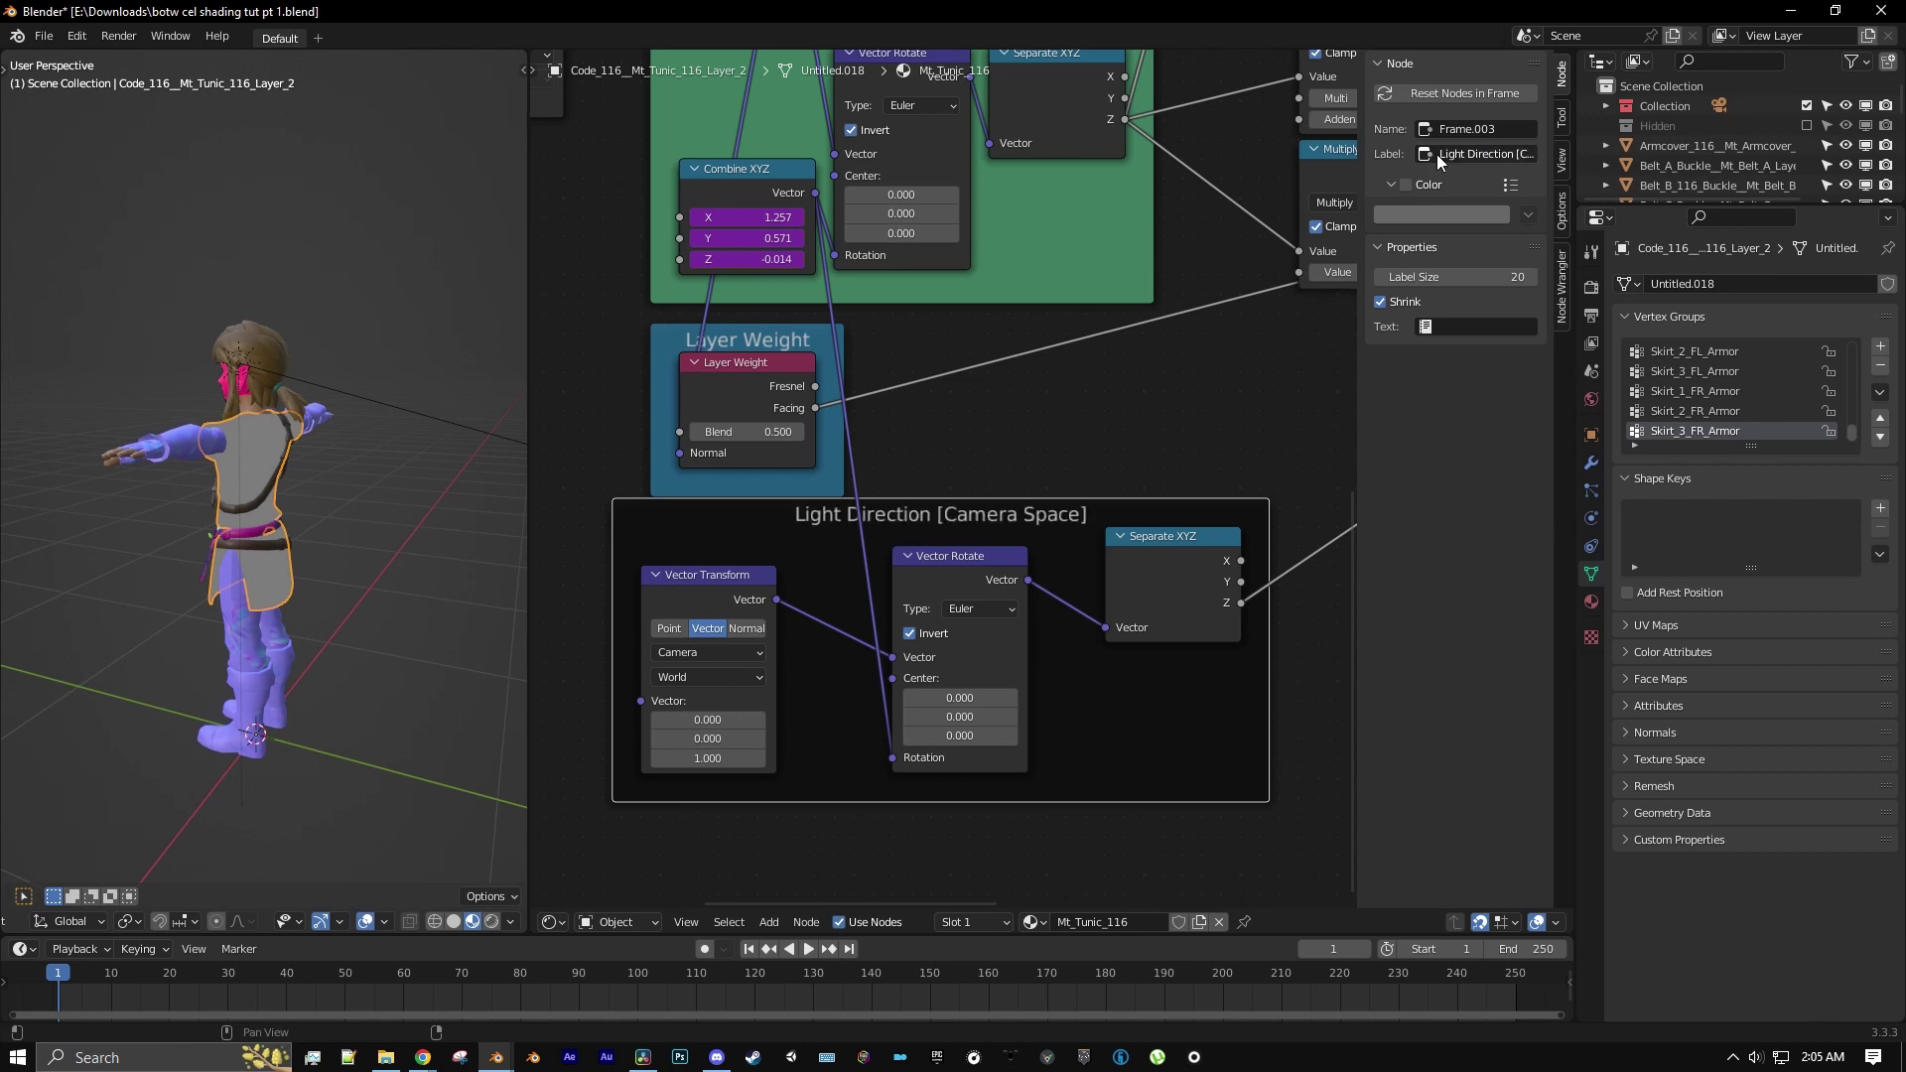
# Enable a custom colour on the Light Direction [Camera Space] frame and set it to a muted yellow, about hue 0.131, saturation 0.509
pyautogui.click(1416, 187)
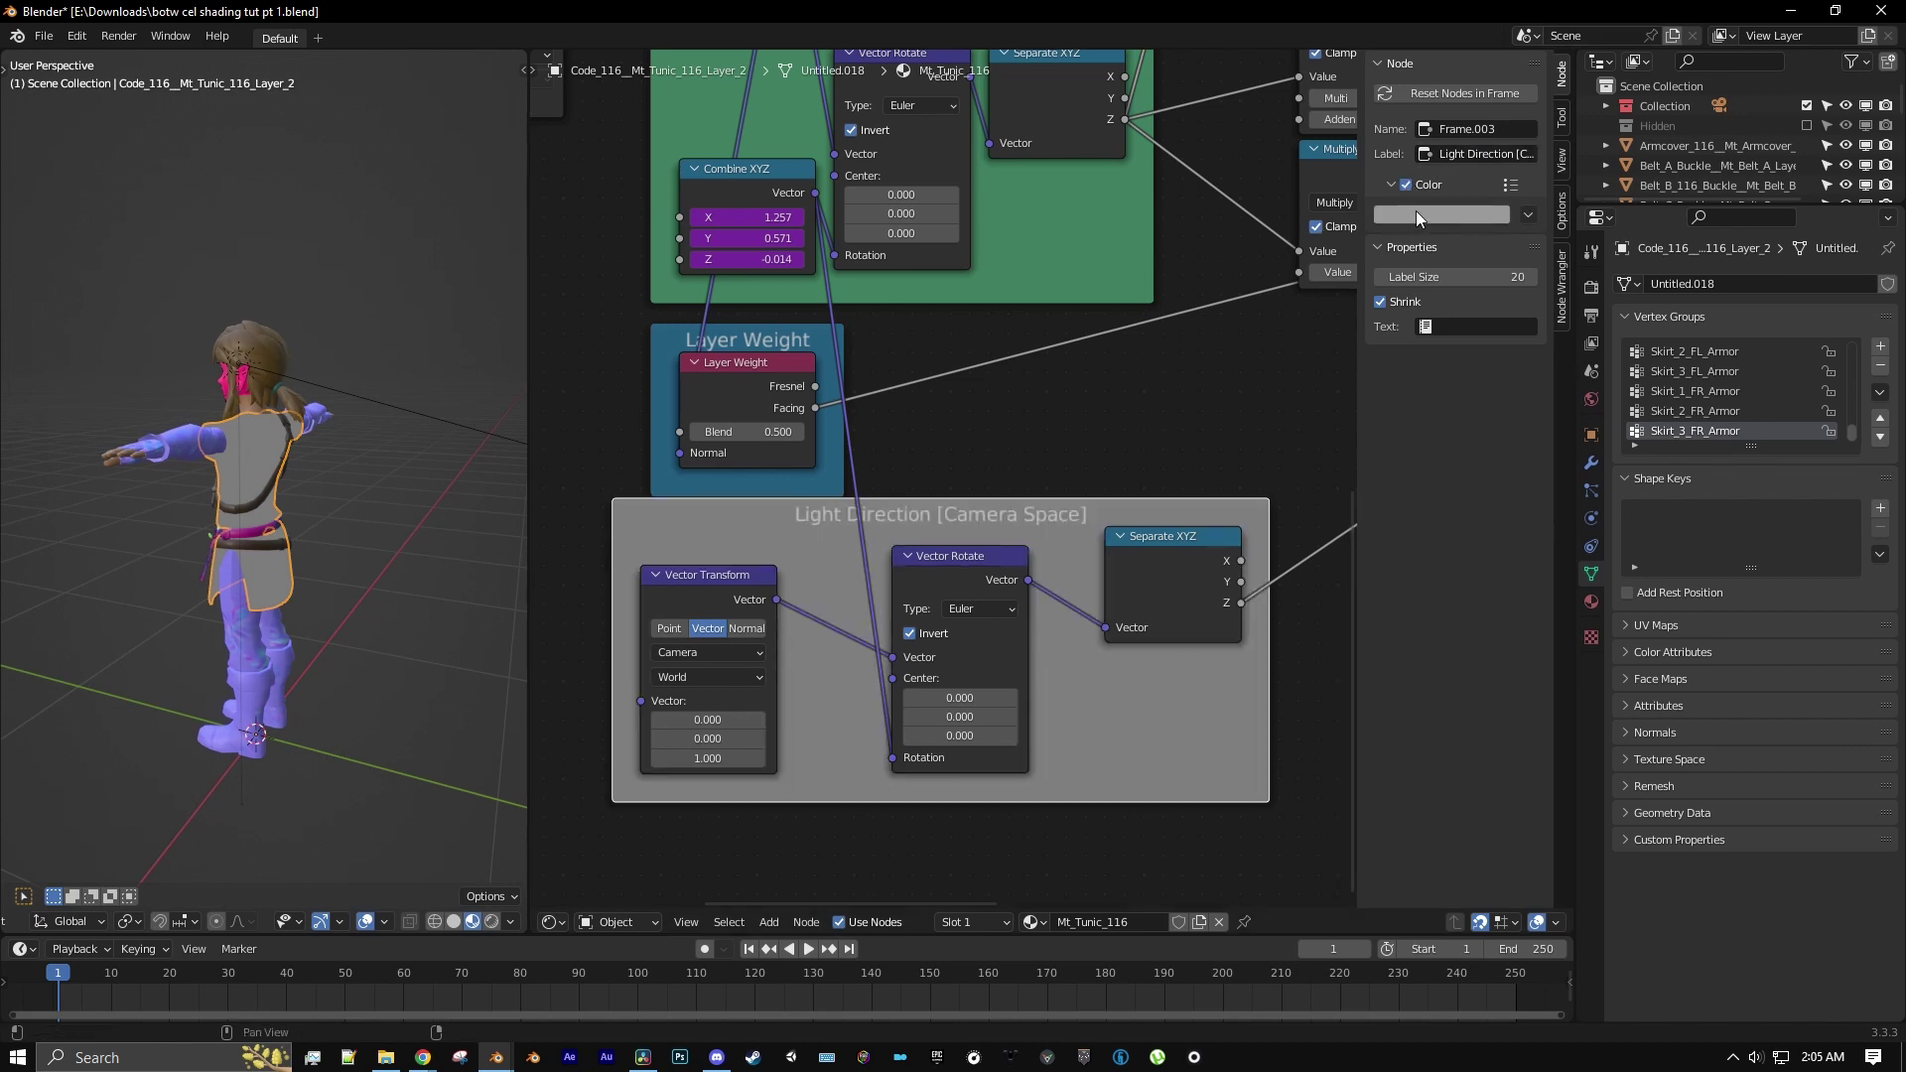
pyautogui.click(1416, 212)
pyautogui.moveTo(1457, 307); pyautogui.dragTo(1429, 330)
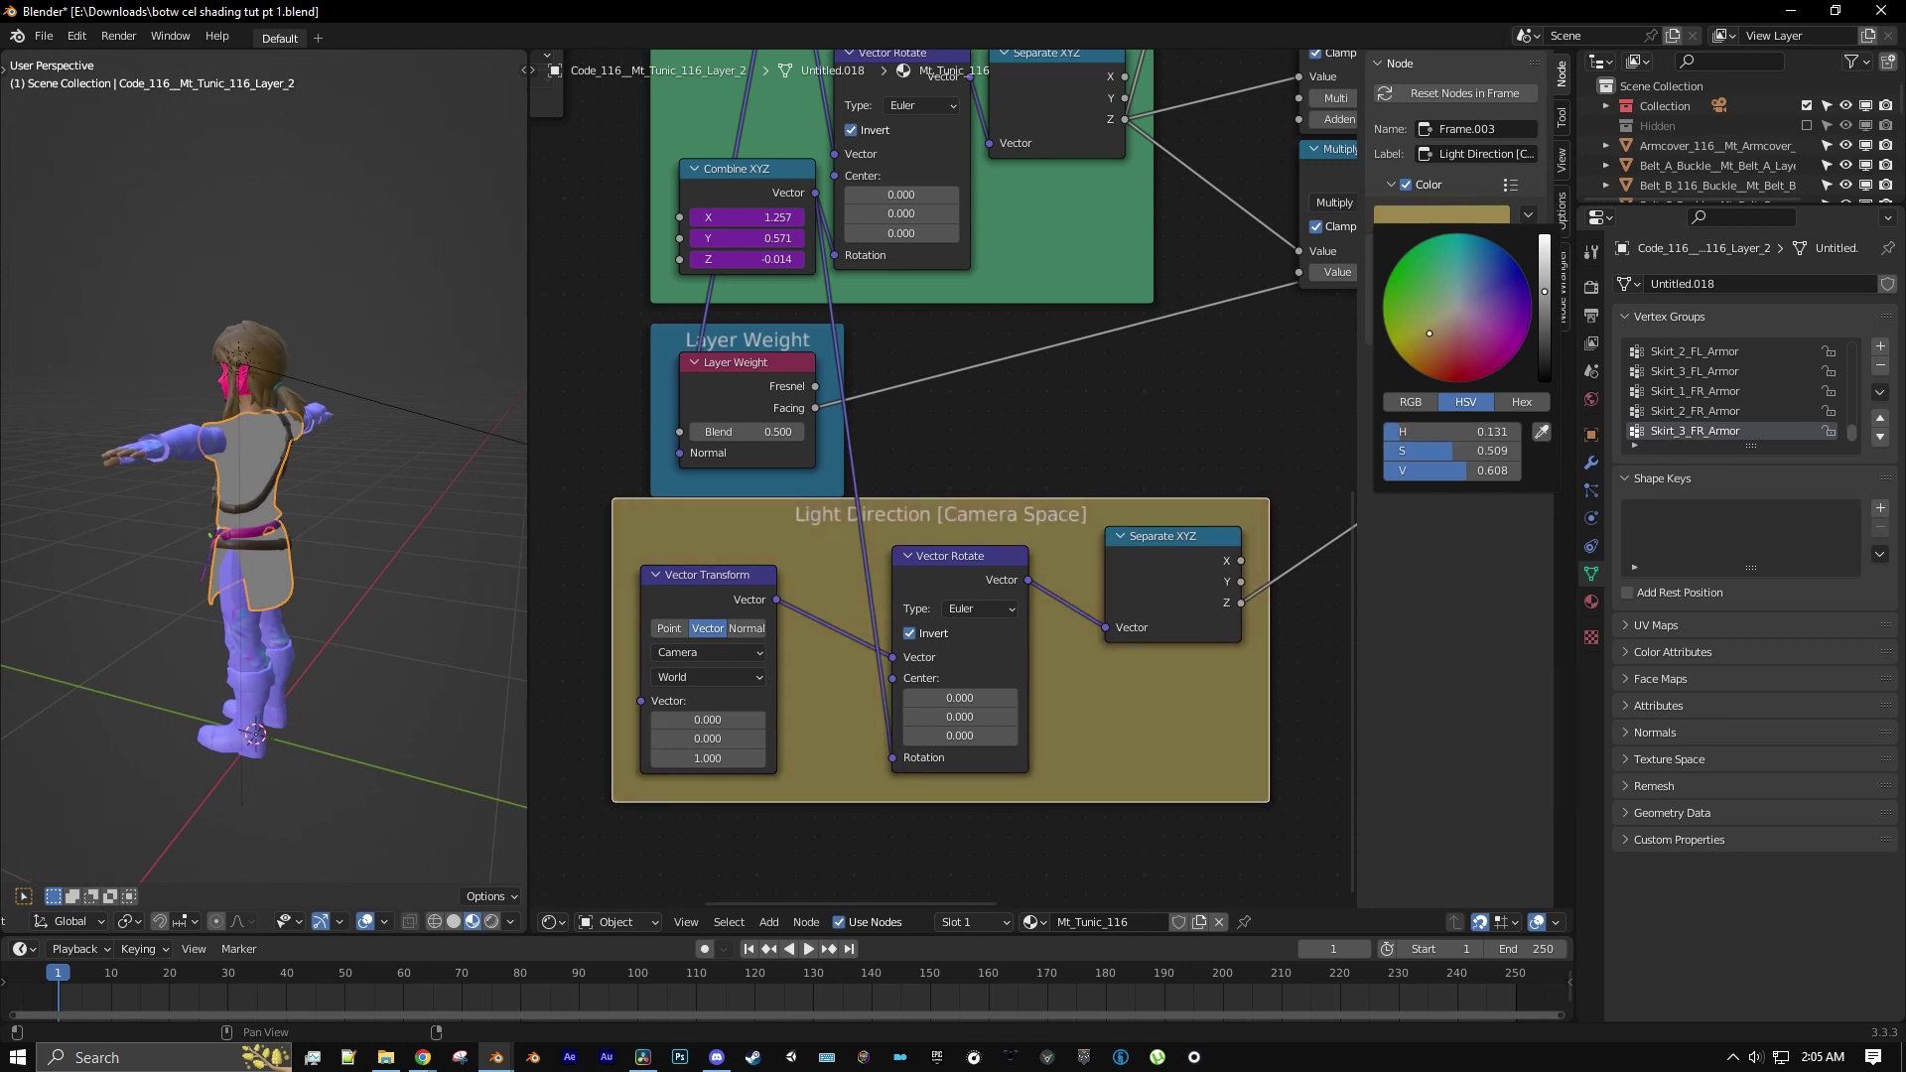
# Shift the Vector Rotate and Separate XYZ nodes horizontally to pack them closely beside the Vector Transform node
pyautogui.scroll(-2, 1172, 476)
pyautogui.moveTo(1172, 499); pyautogui.dragTo(1126, 502, button='middle')
pyautogui.click(928, 557)
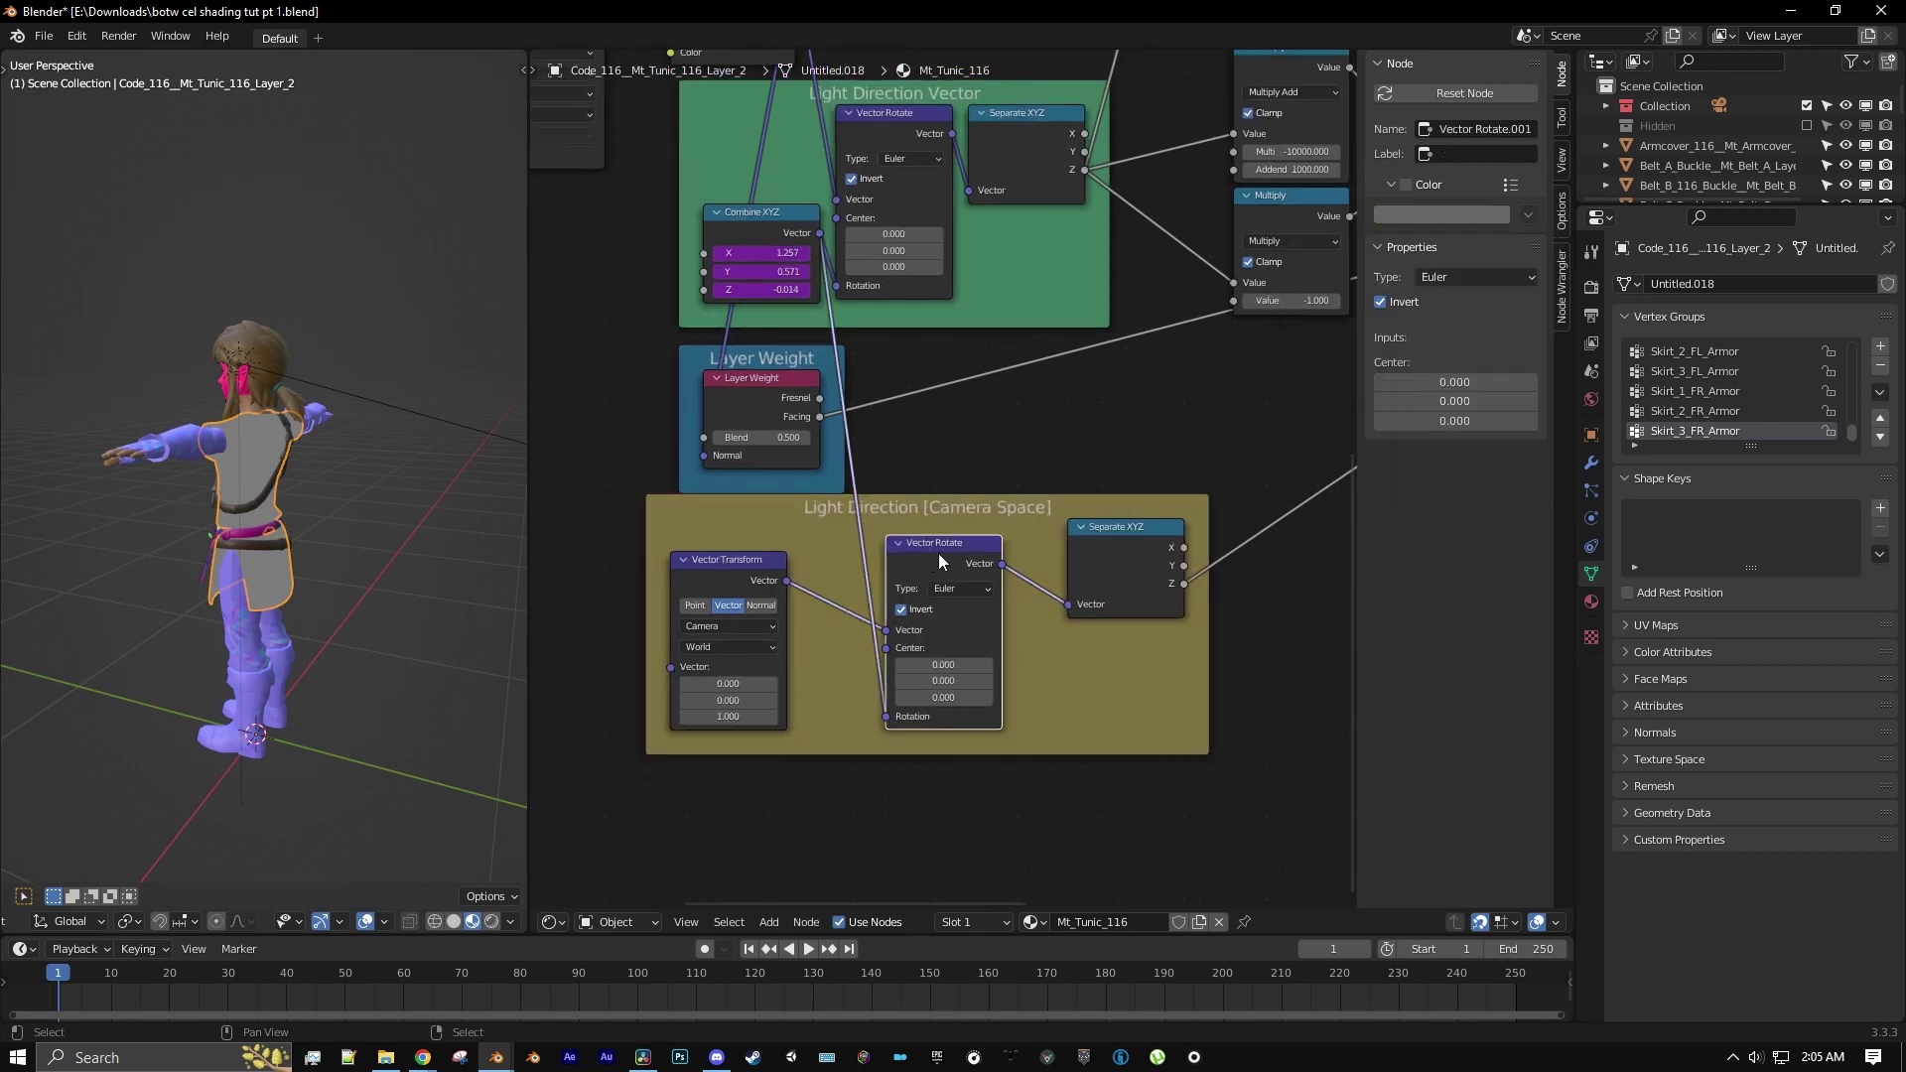
pyautogui.press('g')
pyautogui.press('x')
pyautogui.click(903, 562)
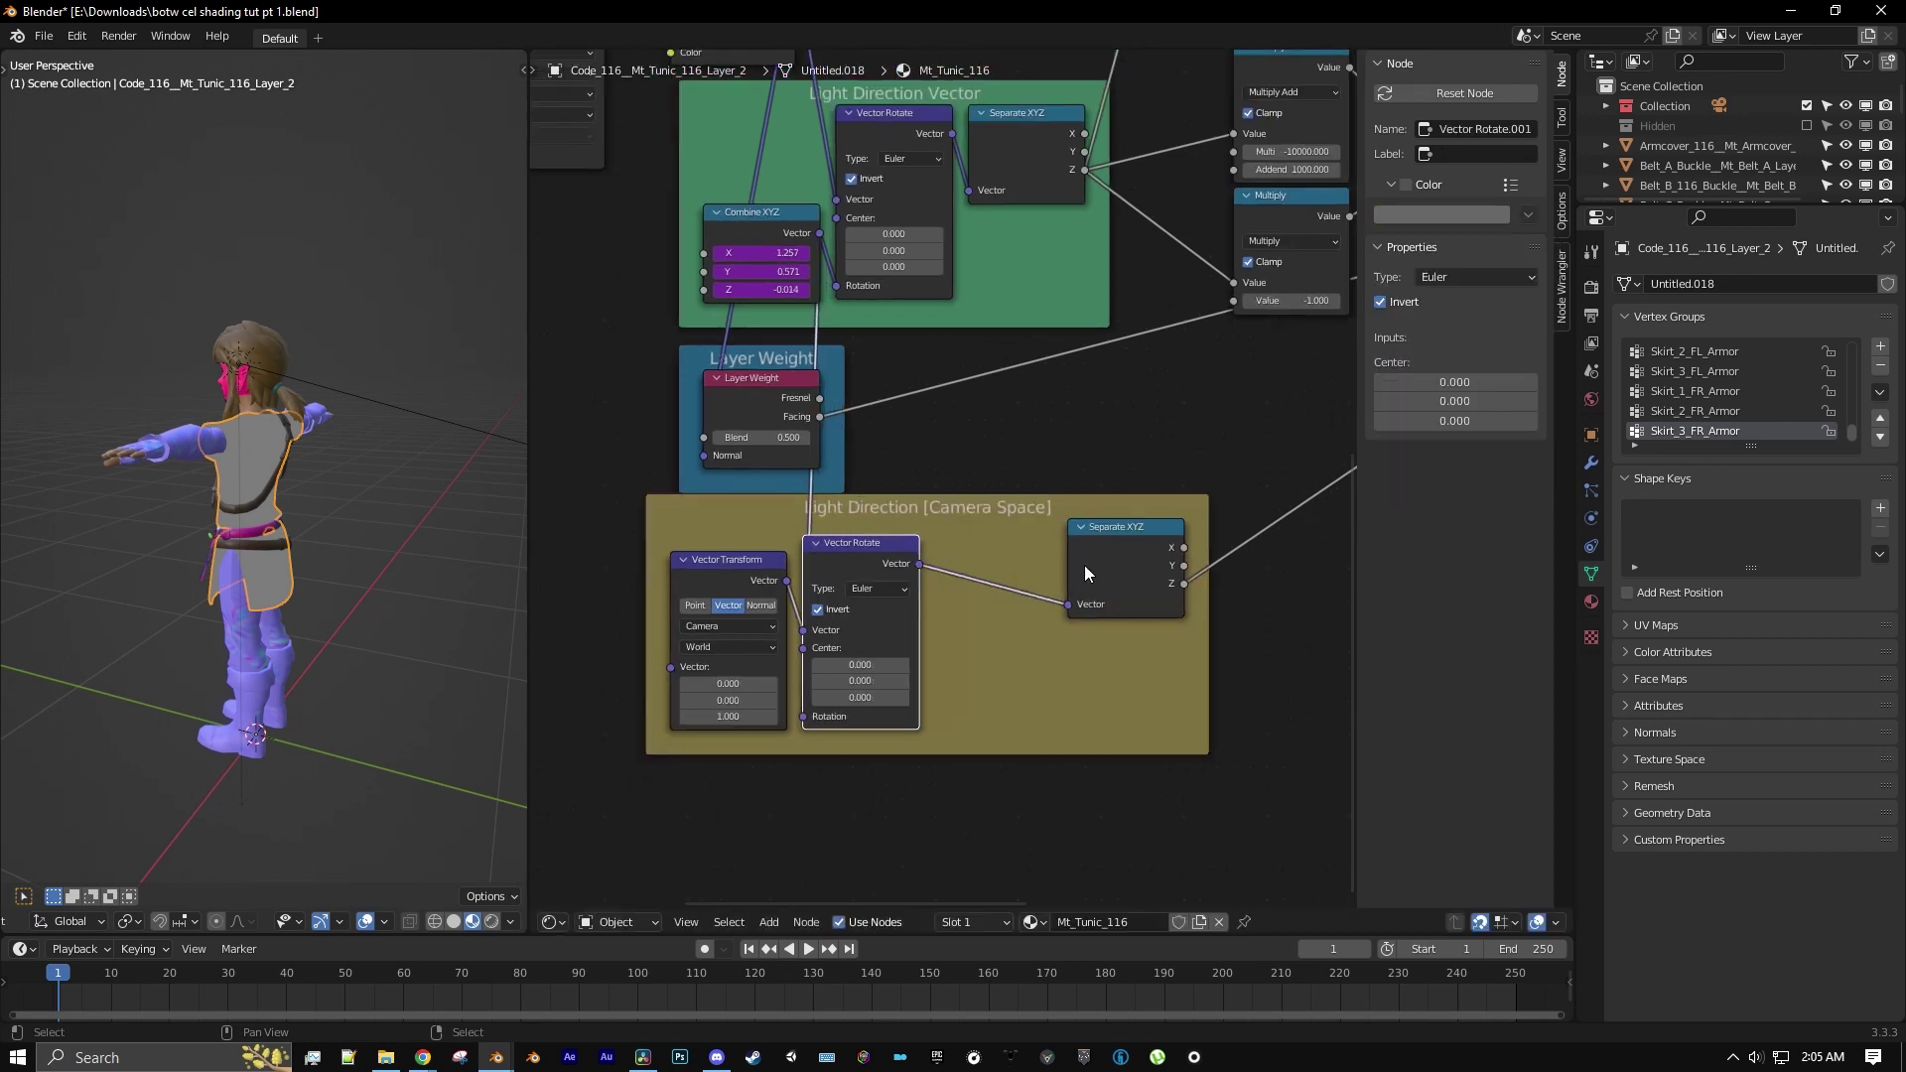
pyautogui.click(1156, 561)
pyautogui.press('g')
pyautogui.press('x')
pyautogui.click(1033, 559)
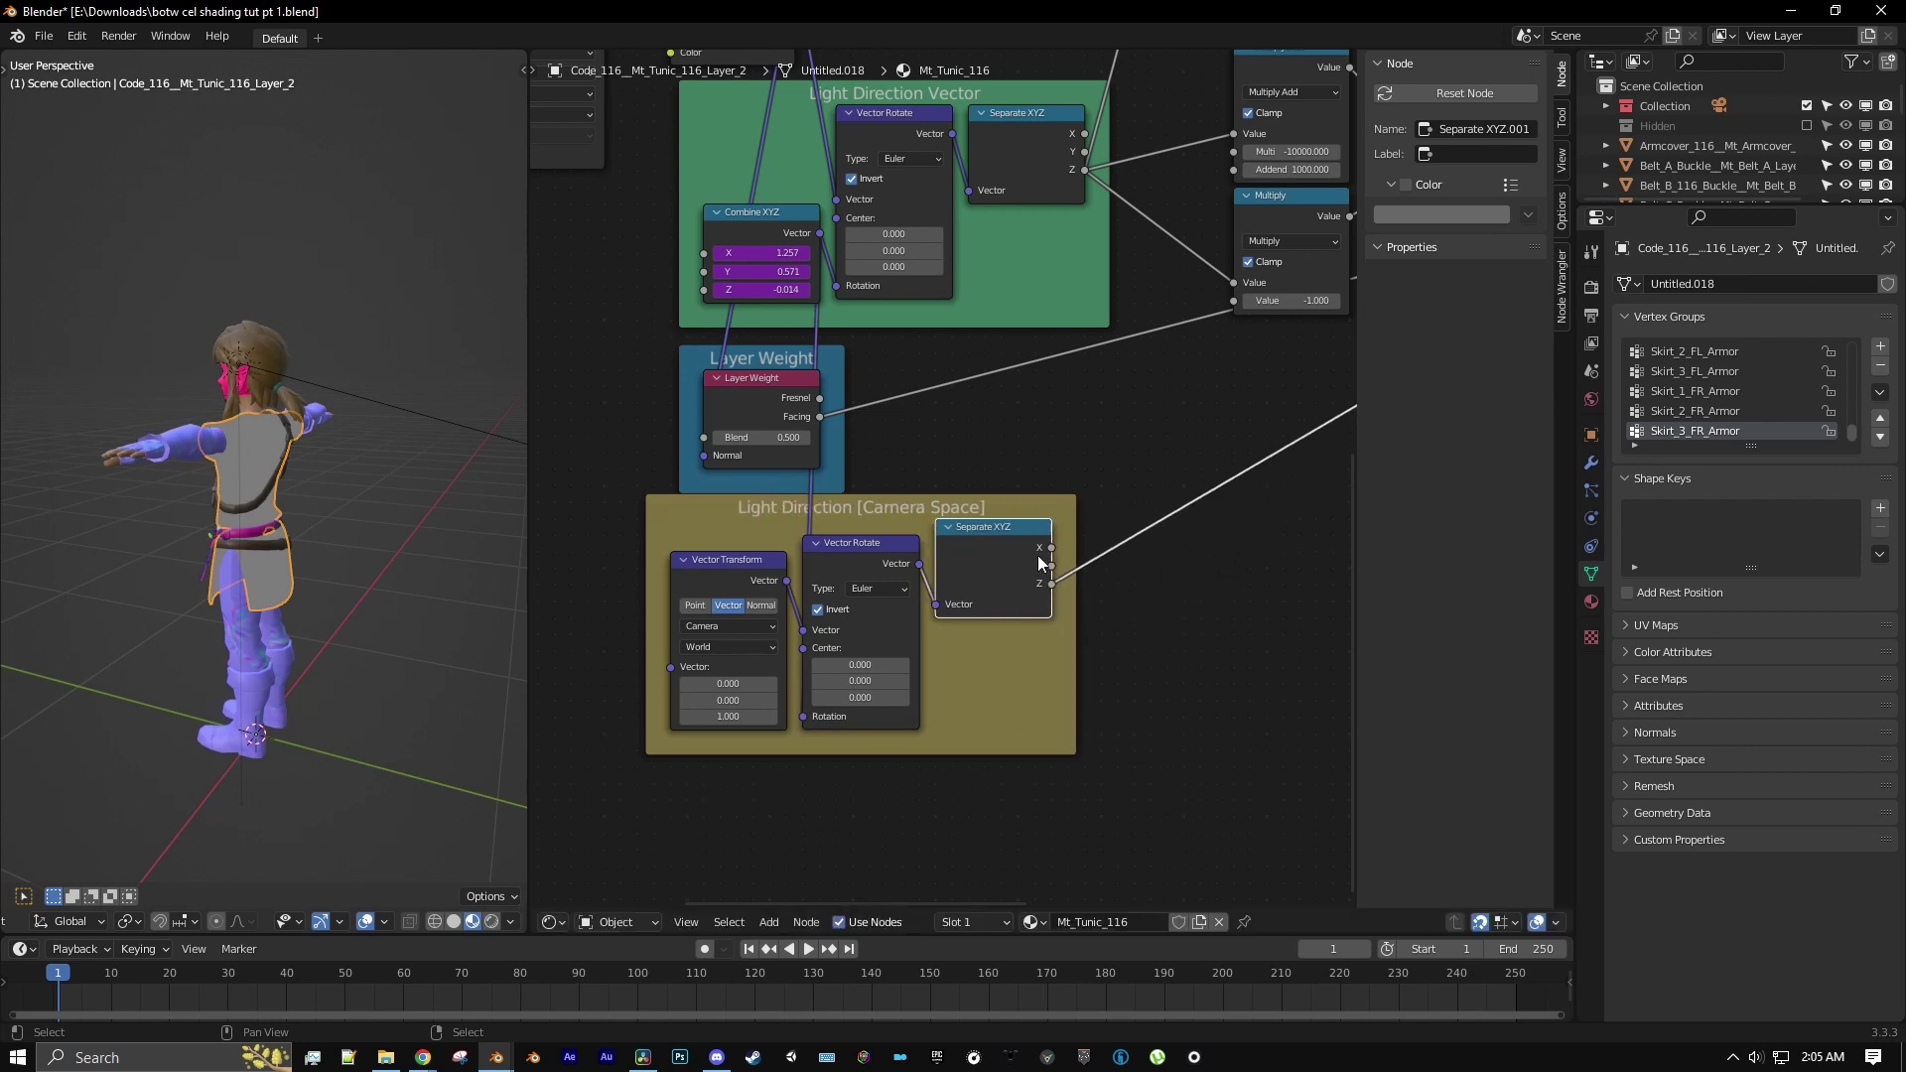
# Align the Light Direction [Camera Space] and Layer Weight frames in a column beneath the Light Direction Vector frame
pyautogui.scroll(-1, 1176, 450)
pyautogui.click(921, 516)
pyautogui.press('g')
pyautogui.press('x')
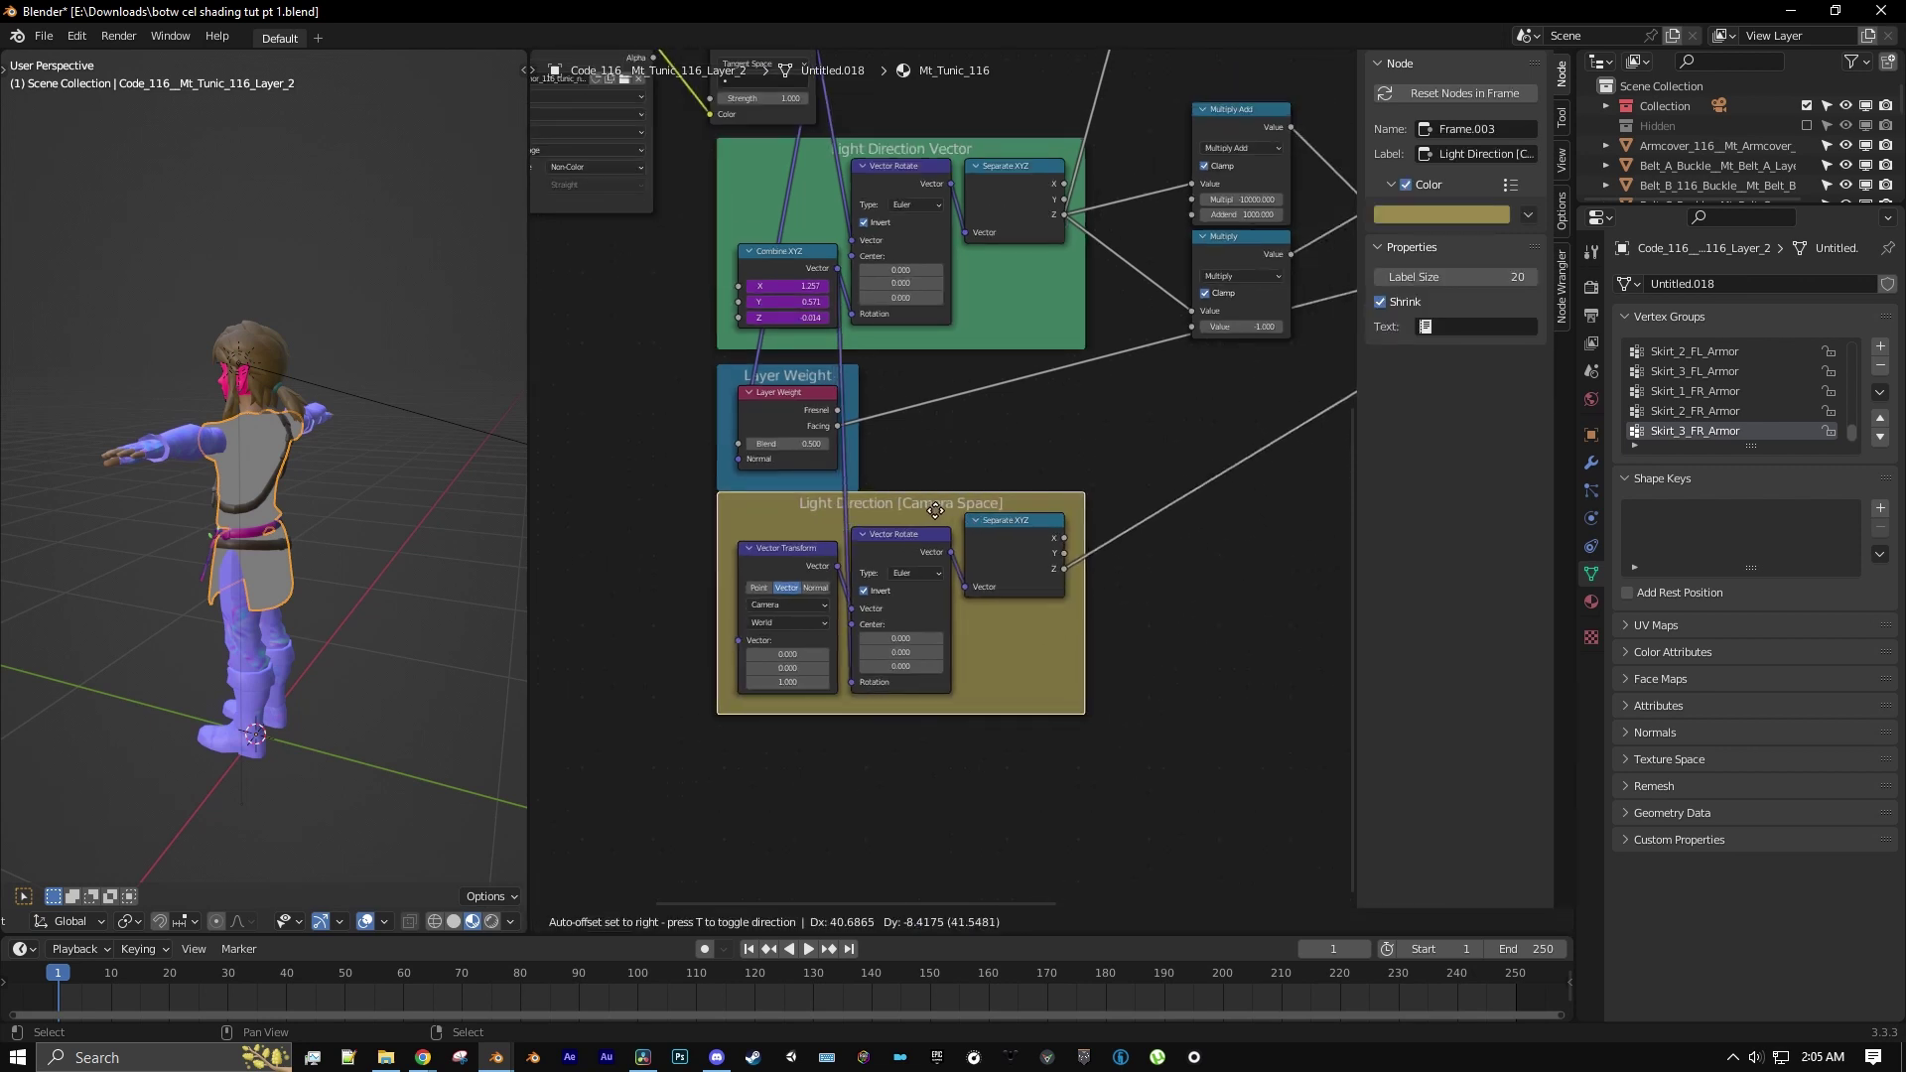
pyautogui.click(932, 507)
pyautogui.moveTo(1127, 419); pyautogui.dragTo(983, 483, button='middle')
pyautogui.scroll(2, 1131, 434)
pyautogui.moveTo(902, 462); pyautogui.dragTo(1106, 456, button='middle')
pyautogui.keyDown('shift'); pyautogui.click(757, 427); pyautogui.keyUp('shift')
pyautogui.press('g')
pyautogui.click(830, 433)
# Preview the final Multiply Add node and move it farther from the preceding Multiply node to make room
pyautogui.scroll(-5, 933, 447)
pyautogui.press('n')
pyautogui.moveTo(1300, 427); pyautogui.dragTo(1096, 473, button='middle')
pyautogui.scroll(1, 1251, 458)
pyautogui.scroll(-1, 1077, 541)
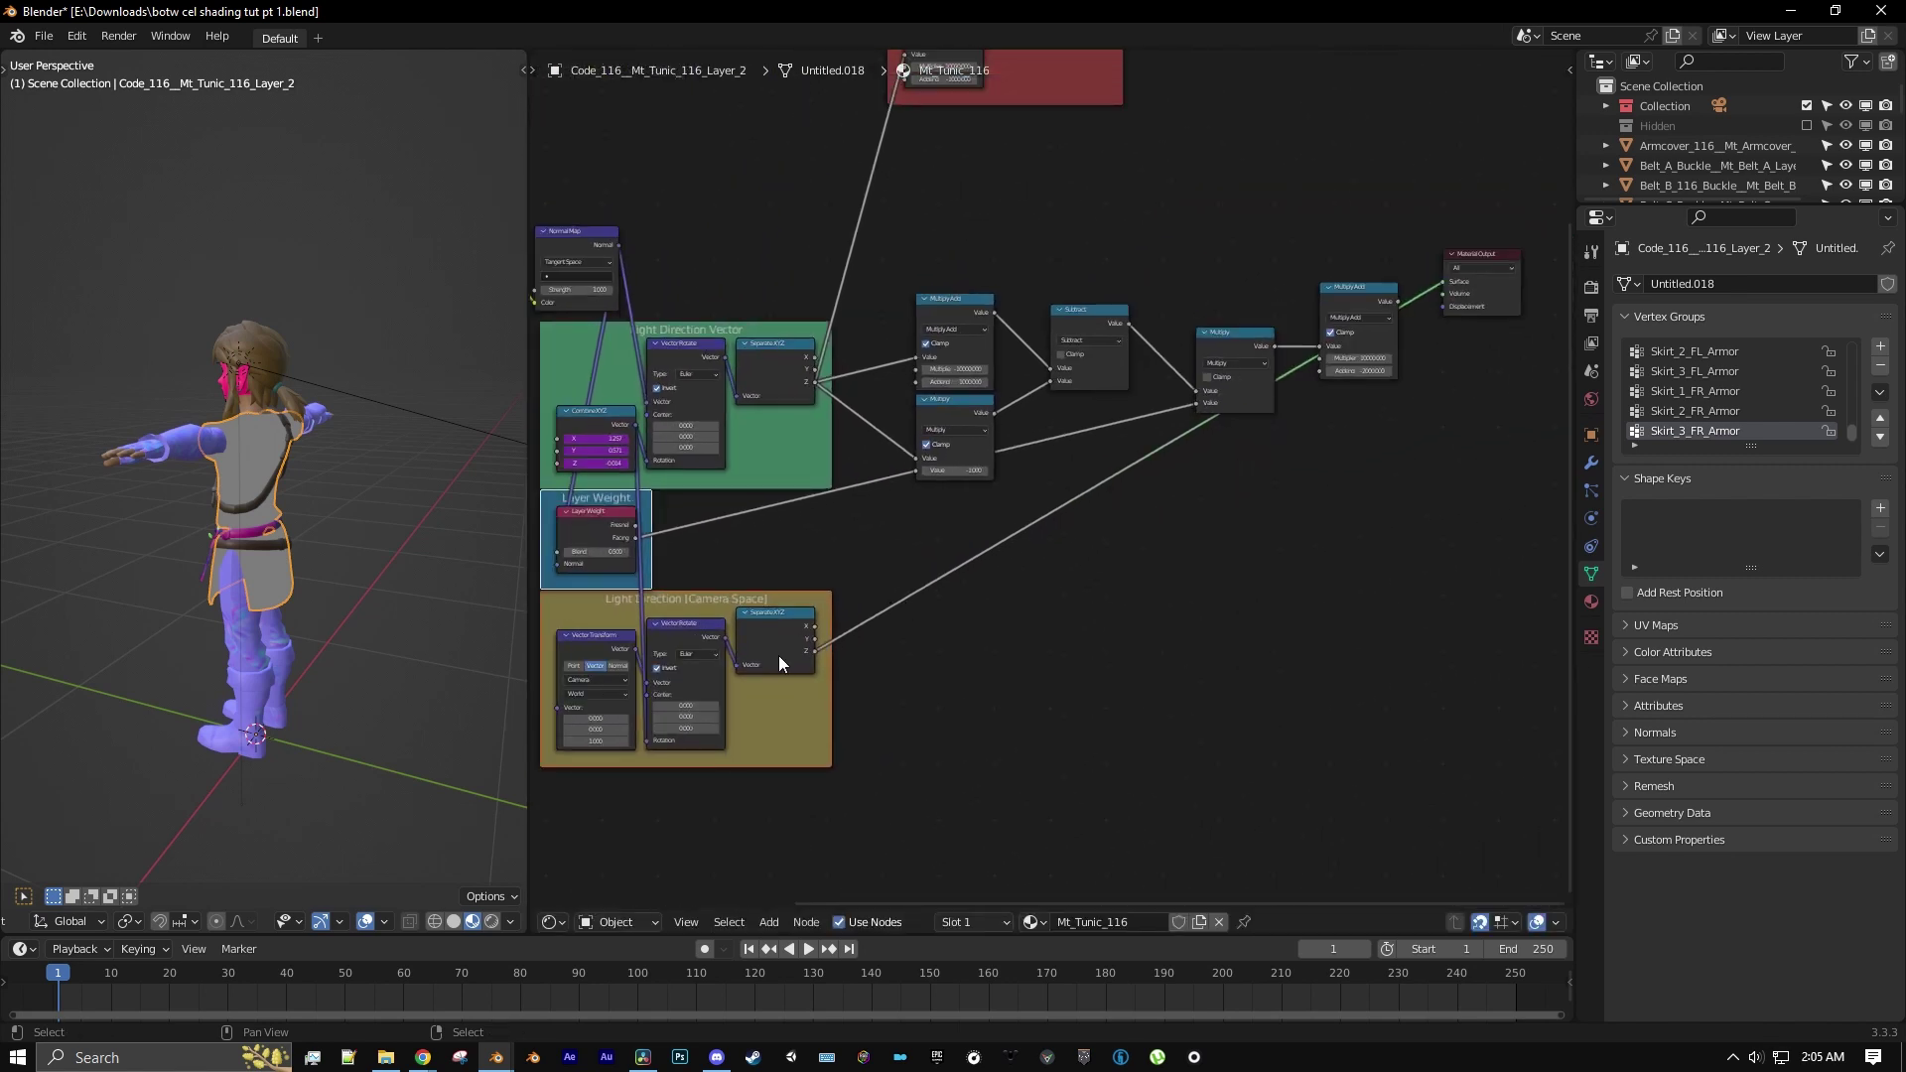
pyautogui.scroll(2, 1080, 528)
pyautogui.moveTo(1231, 459); pyautogui.dragTo(1133, 489, button='middle')
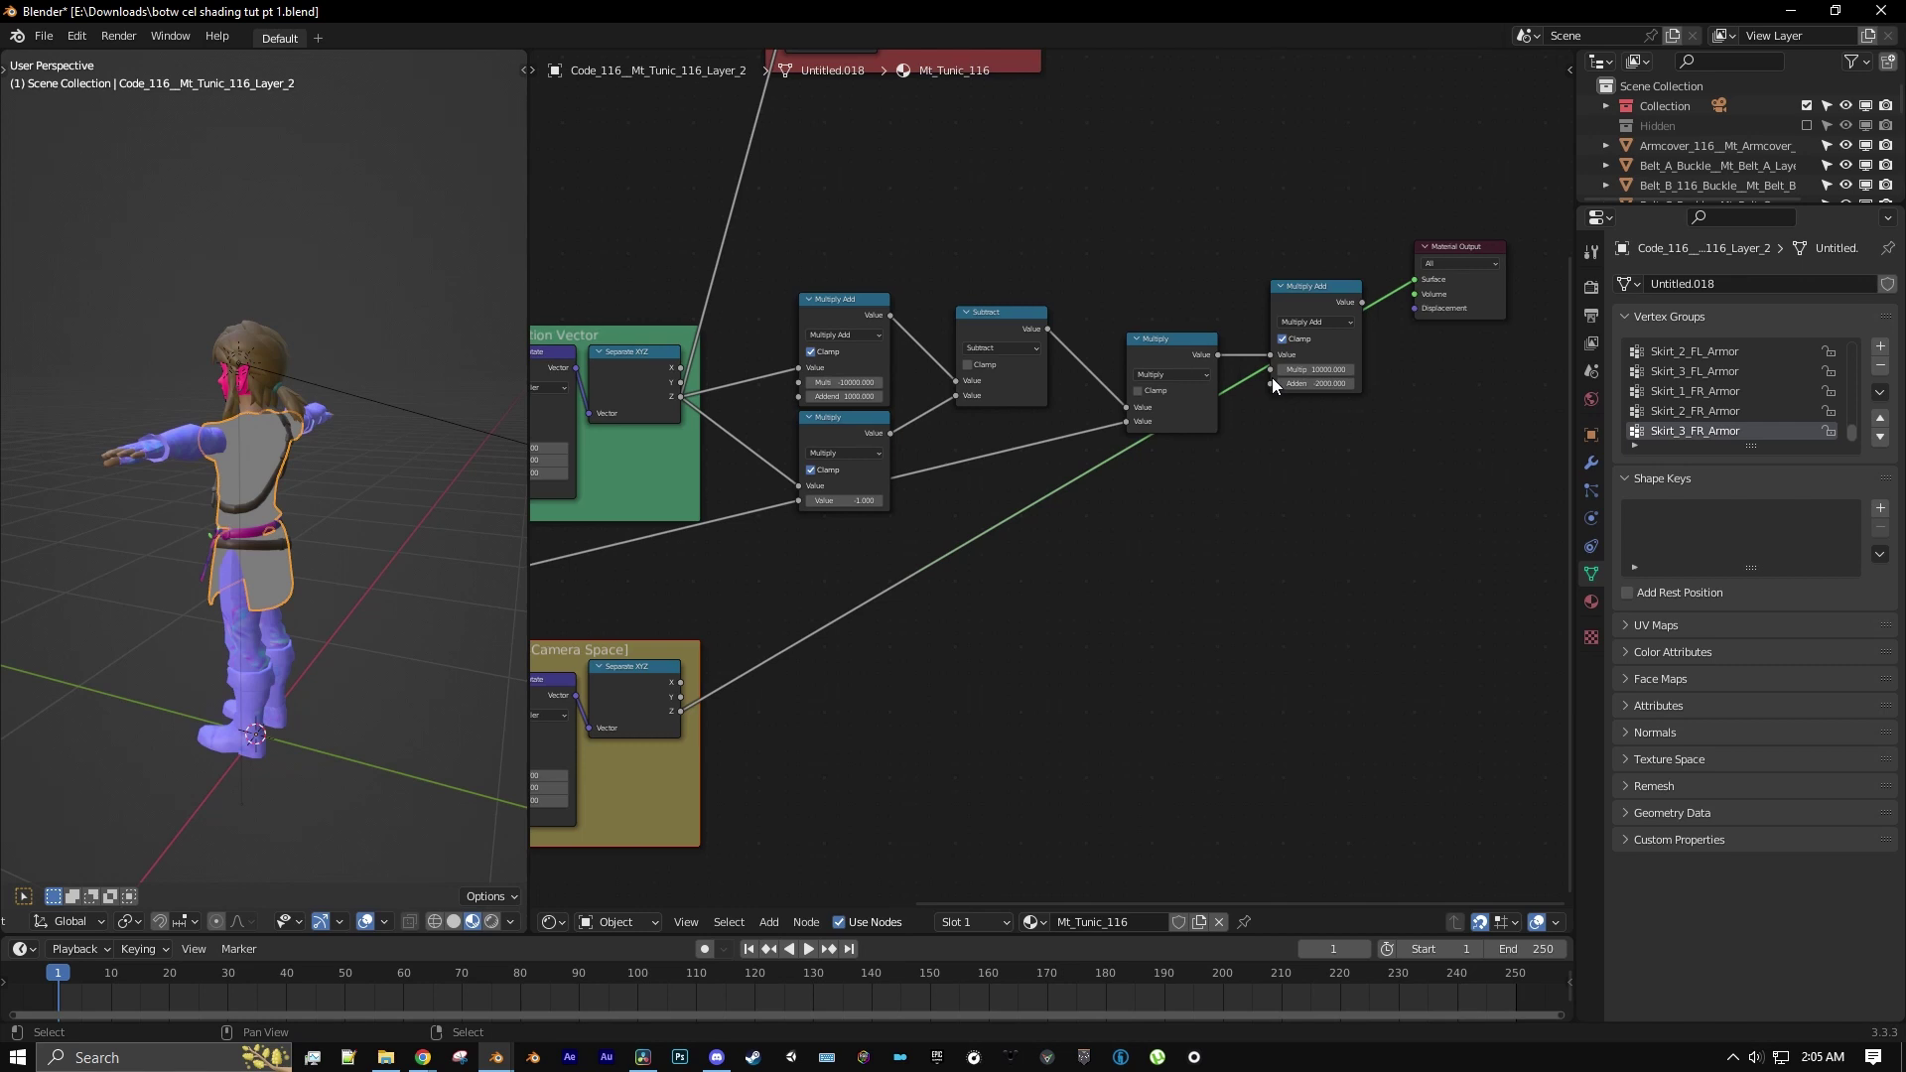
pyautogui.keyDown('ctrl'); pyautogui.keyDown('shift'); pyautogui.click(1332, 300); pyautogui.keyUp('shift'); pyautogui.keyUp('ctrl')
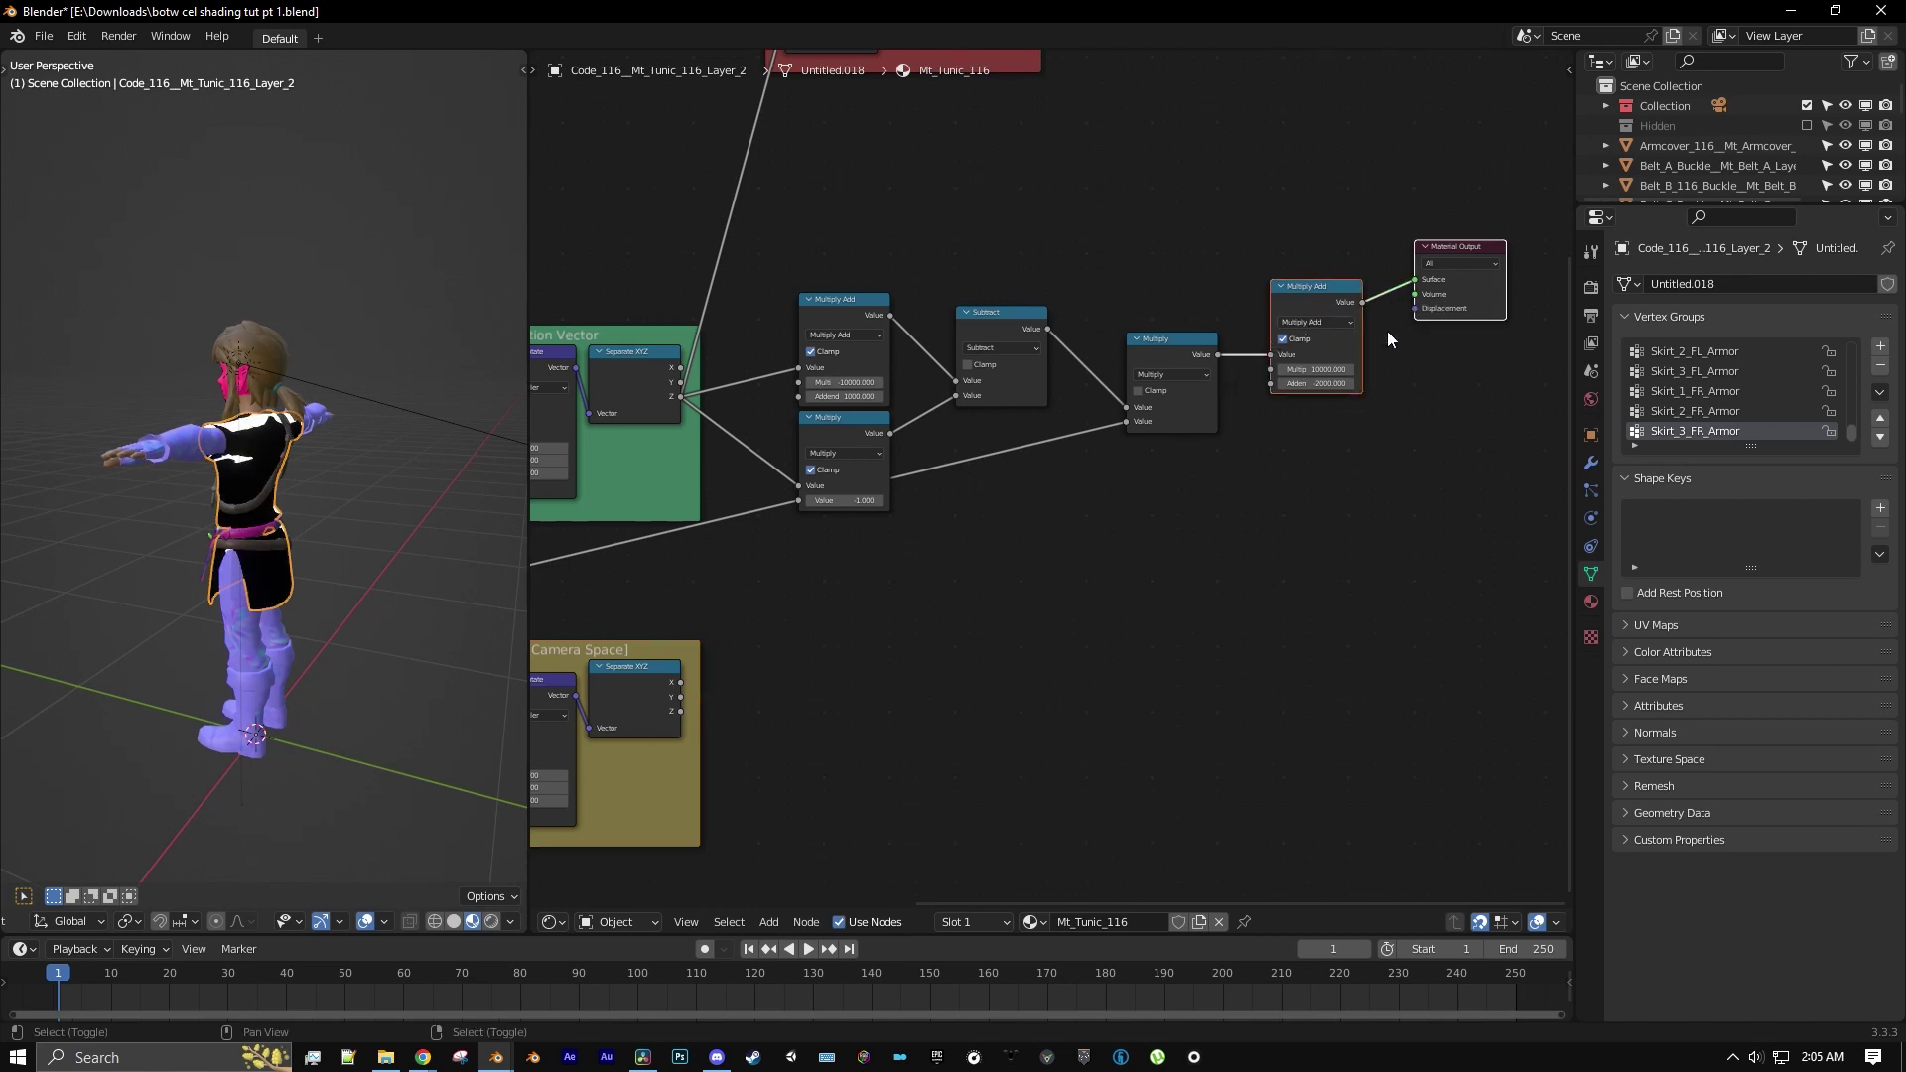
pyautogui.moveTo(1312, 314); pyautogui.dragTo(1428, 323)
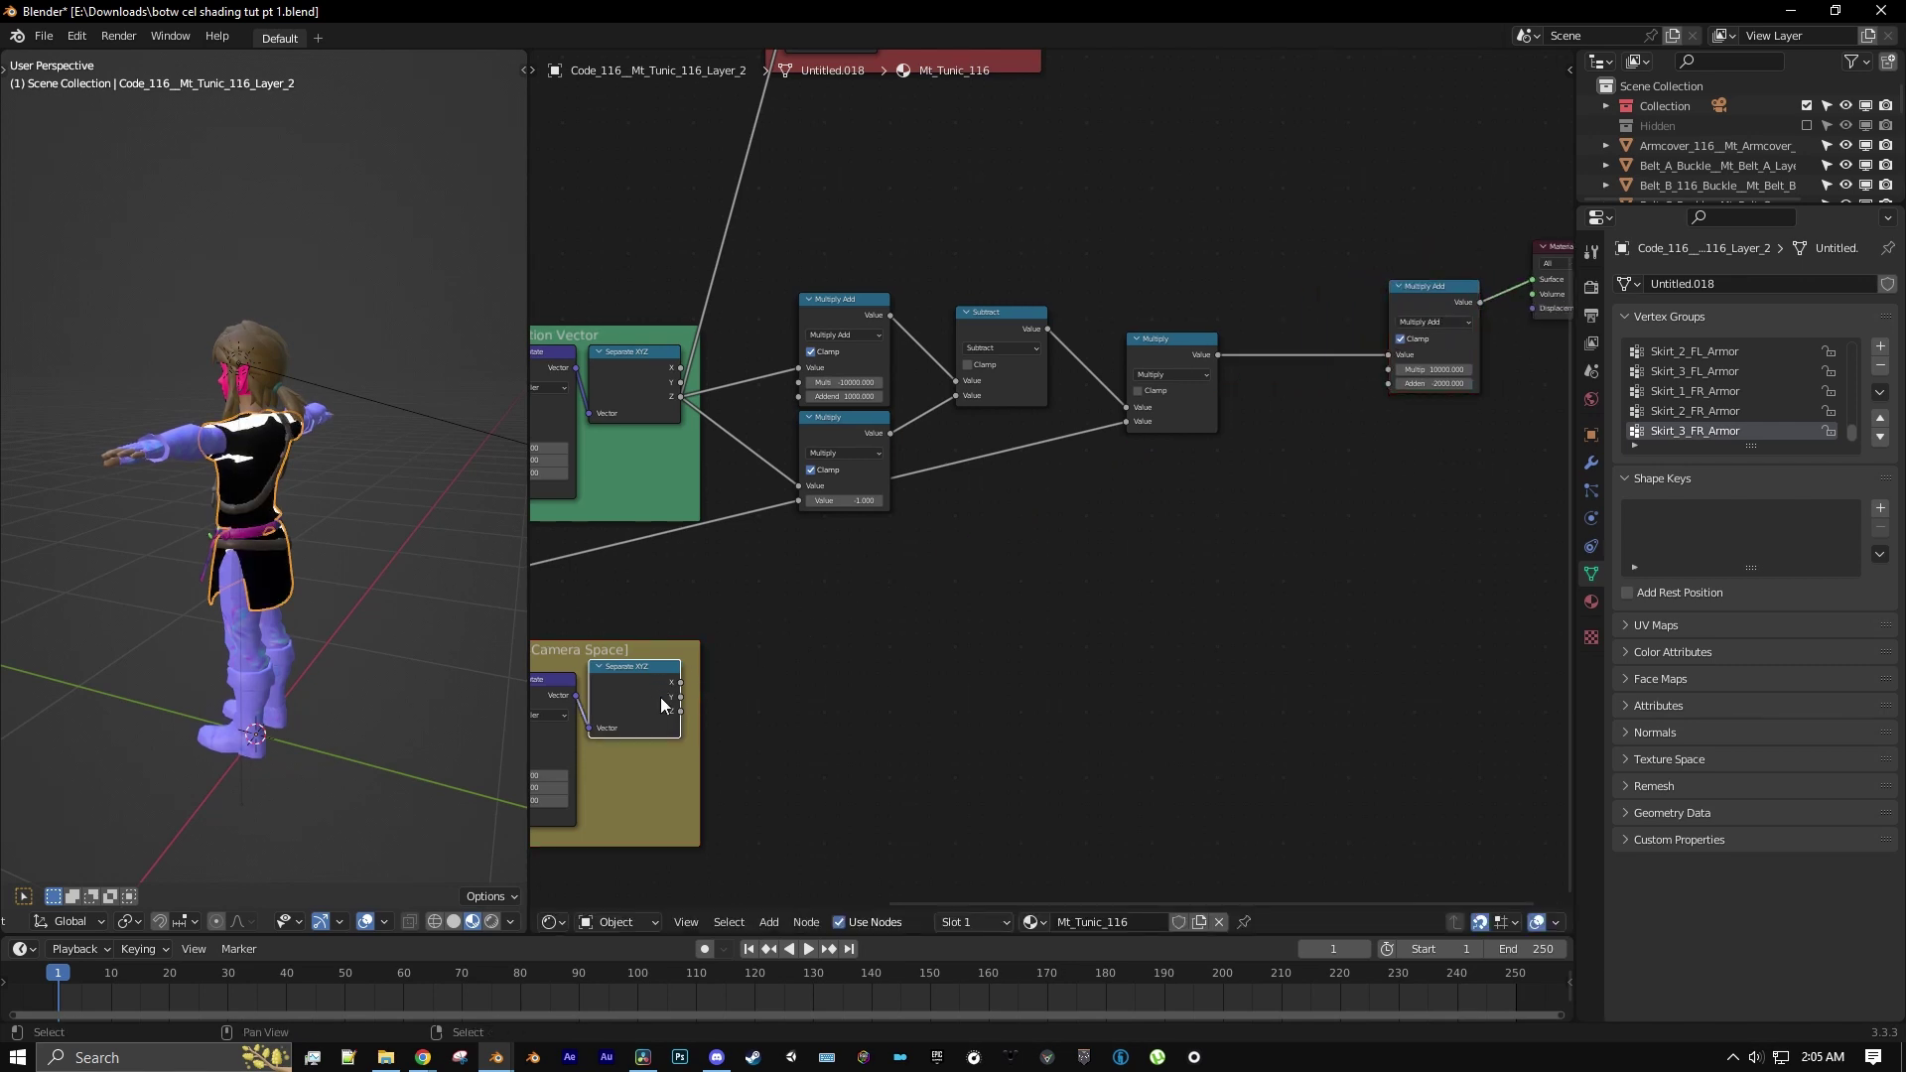
# Insert a duplicated Multiply node before the final Multiply Add and feed the camera-space Separate XYZ's Z output into its second value
pyautogui.hotkey('shift', 'd')
pyautogui.click(1338, 350)
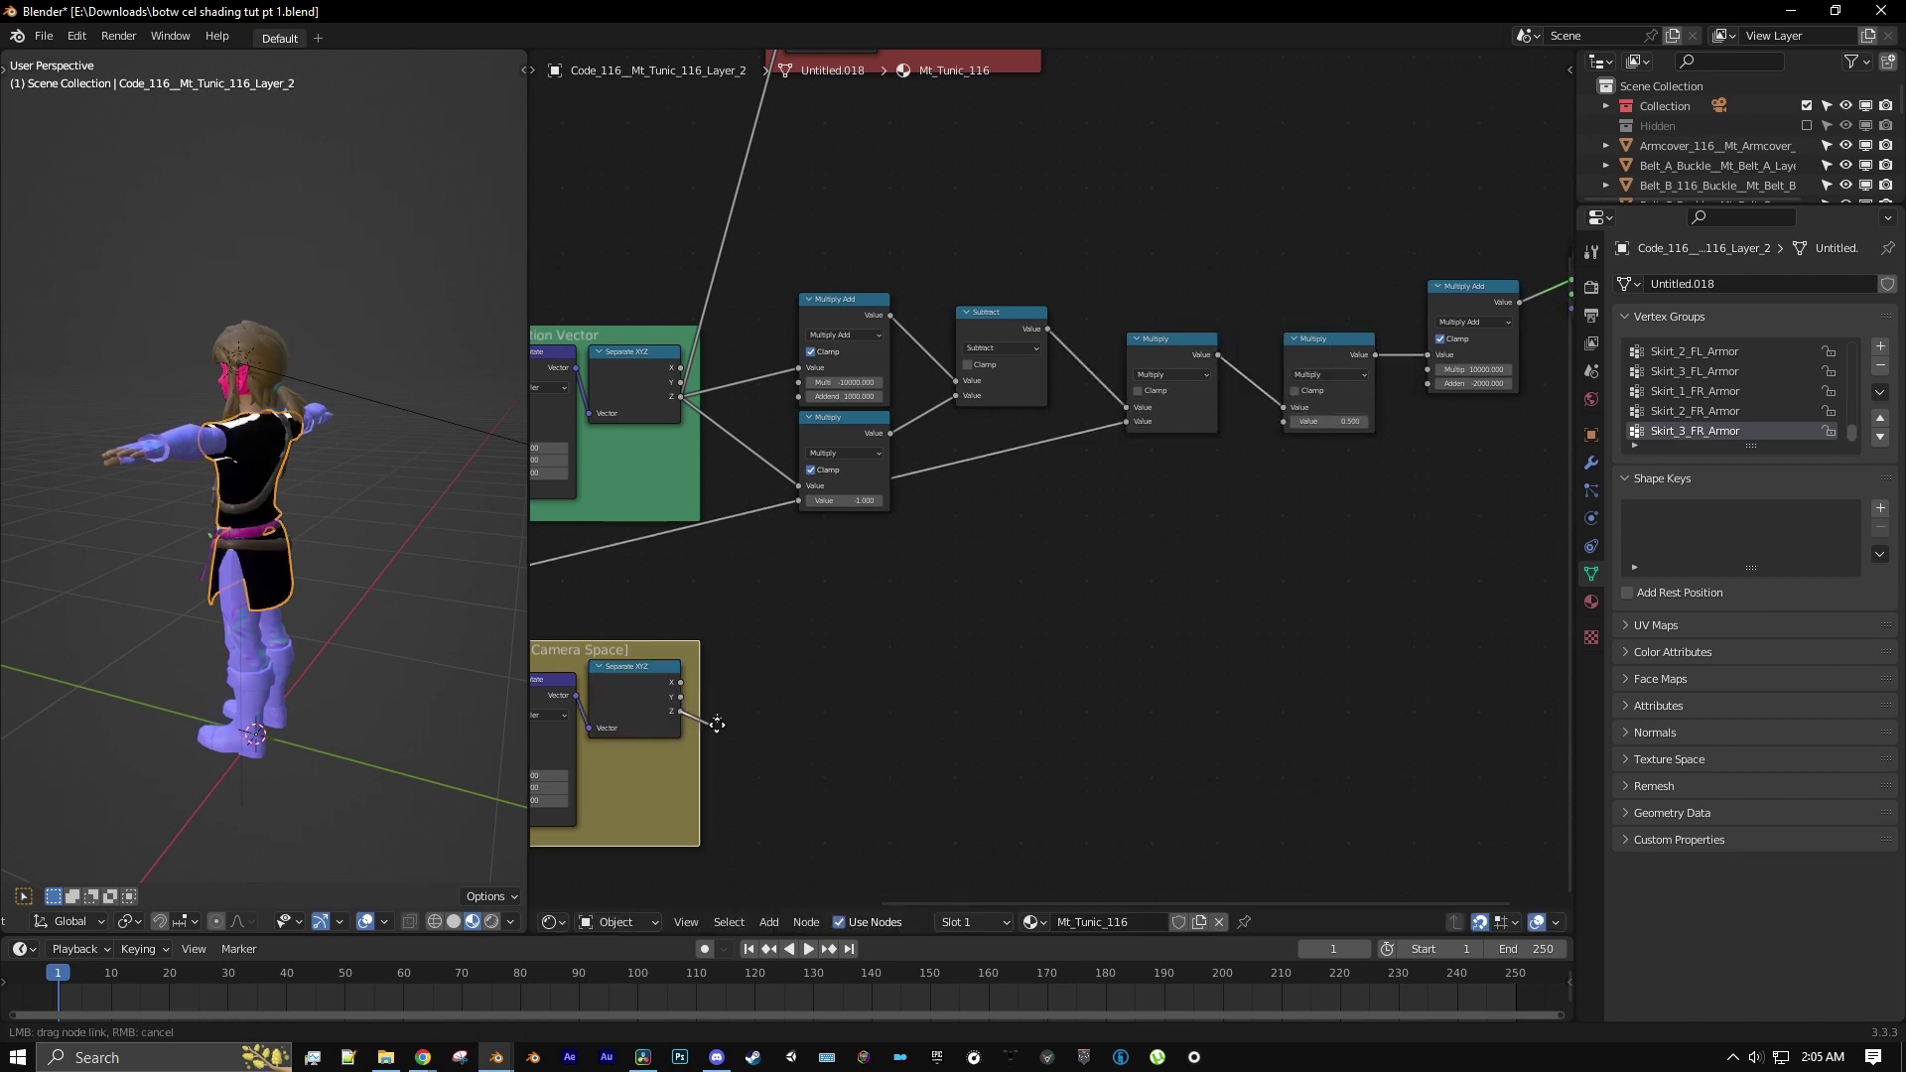
pyautogui.moveTo(1290, 426); pyautogui.dragTo(1291, 426)
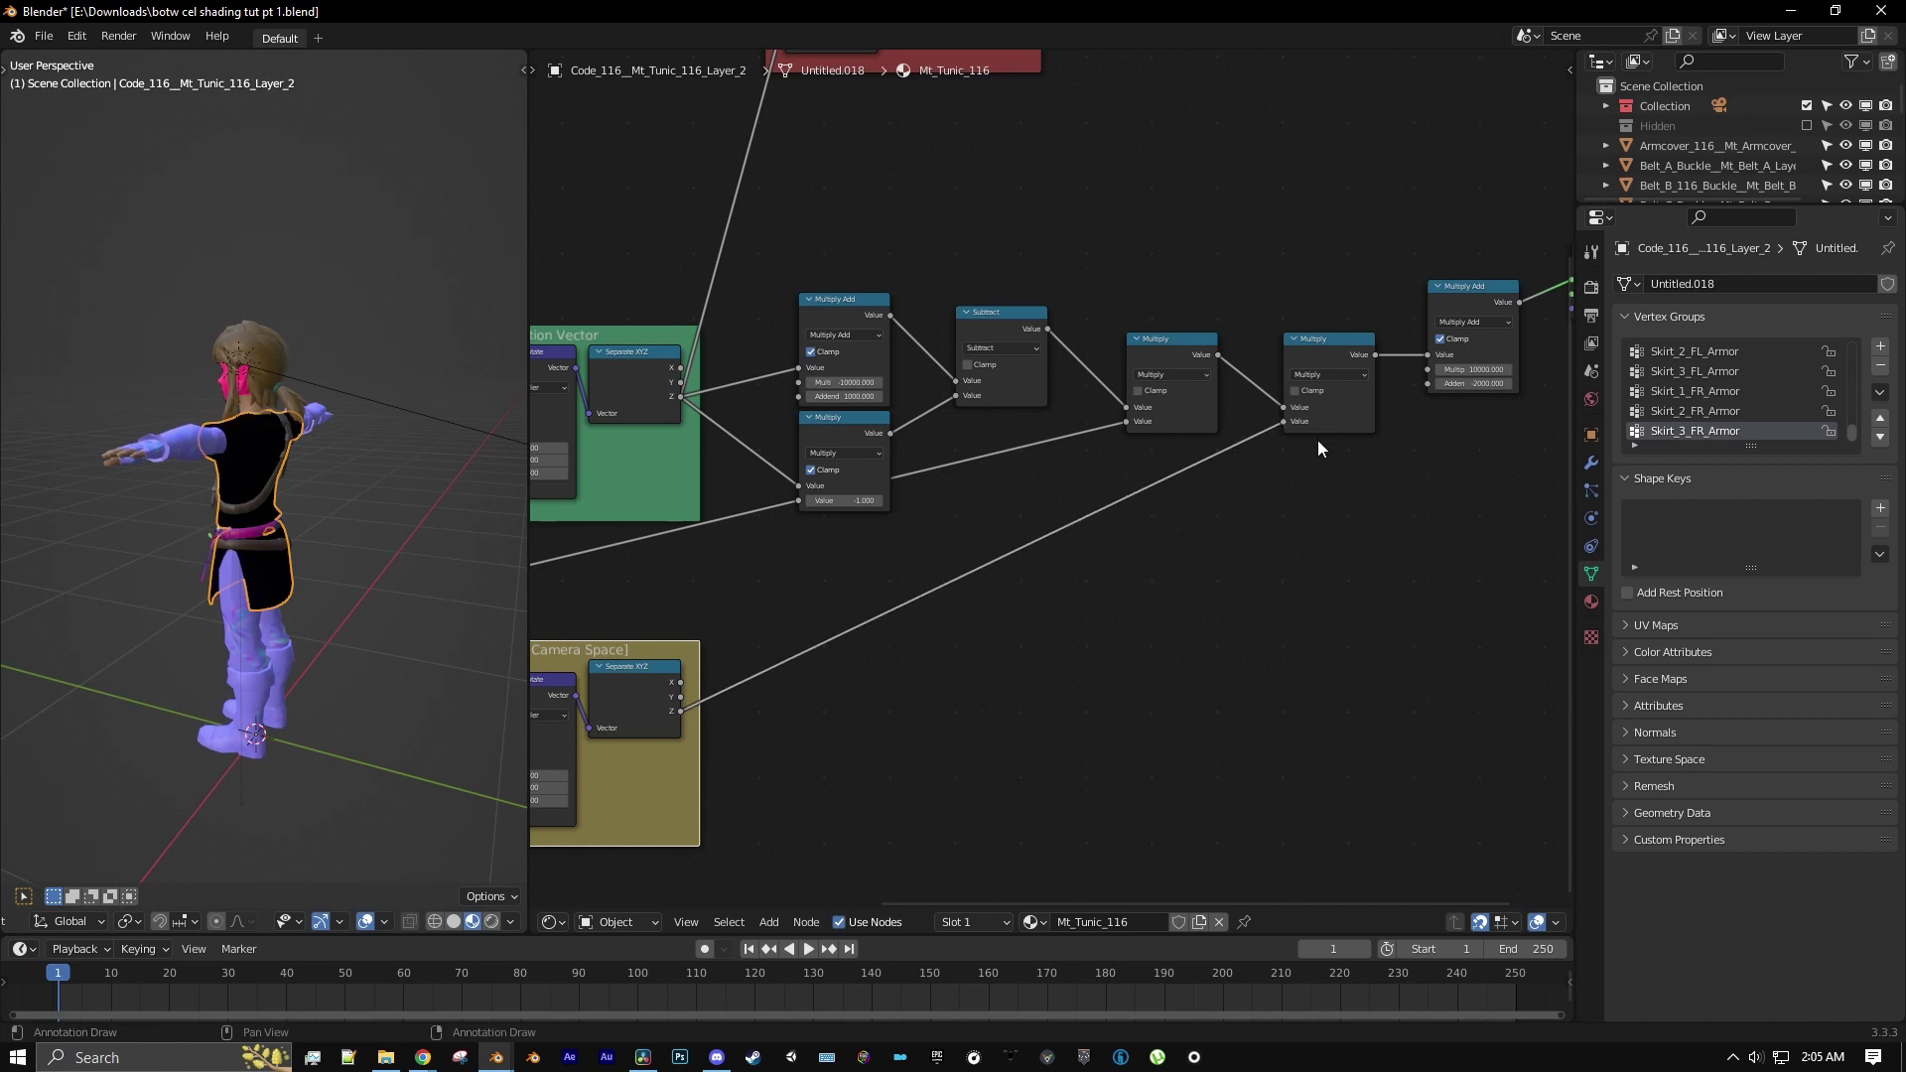
# Rotate the Sun light freely and examine the tunic's rim lighting from behind and from other angles
pyautogui.scroll(1, 1320, 438)
pyautogui.moveTo(1408, 413); pyautogui.dragTo(1255, 479, button='middle')
pyautogui.scroll(3, 420, 501)
pyautogui.moveTo(420, 497); pyautogui.dragTo(427, 442, button='middle')
pyautogui.rightClick(414, 356)
pyautogui.rightClick(418, 347)
pyautogui.press('r')
pyautogui.press('r')
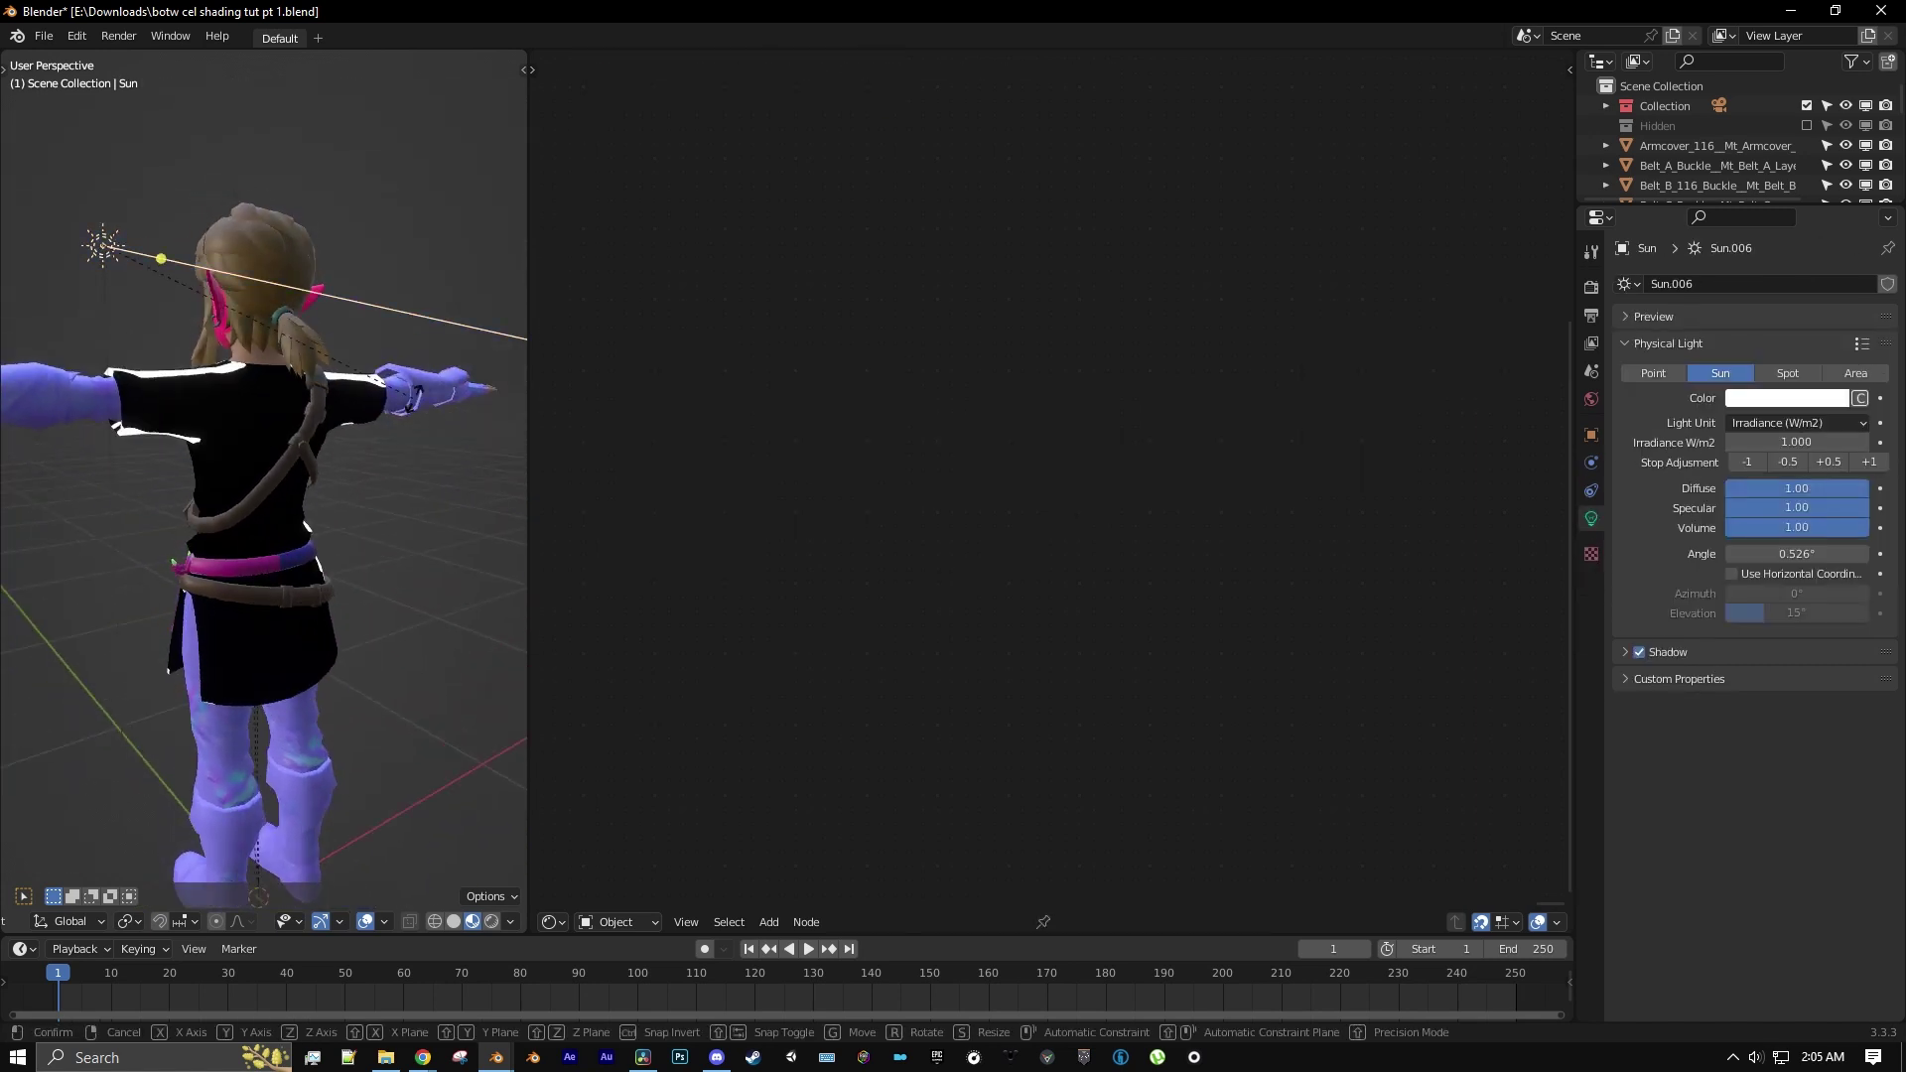
pyautogui.click(361, 611)
pyautogui.moveTo(361, 612); pyautogui.dragTo(354, 486, button='middle')
pyautogui.press('r')
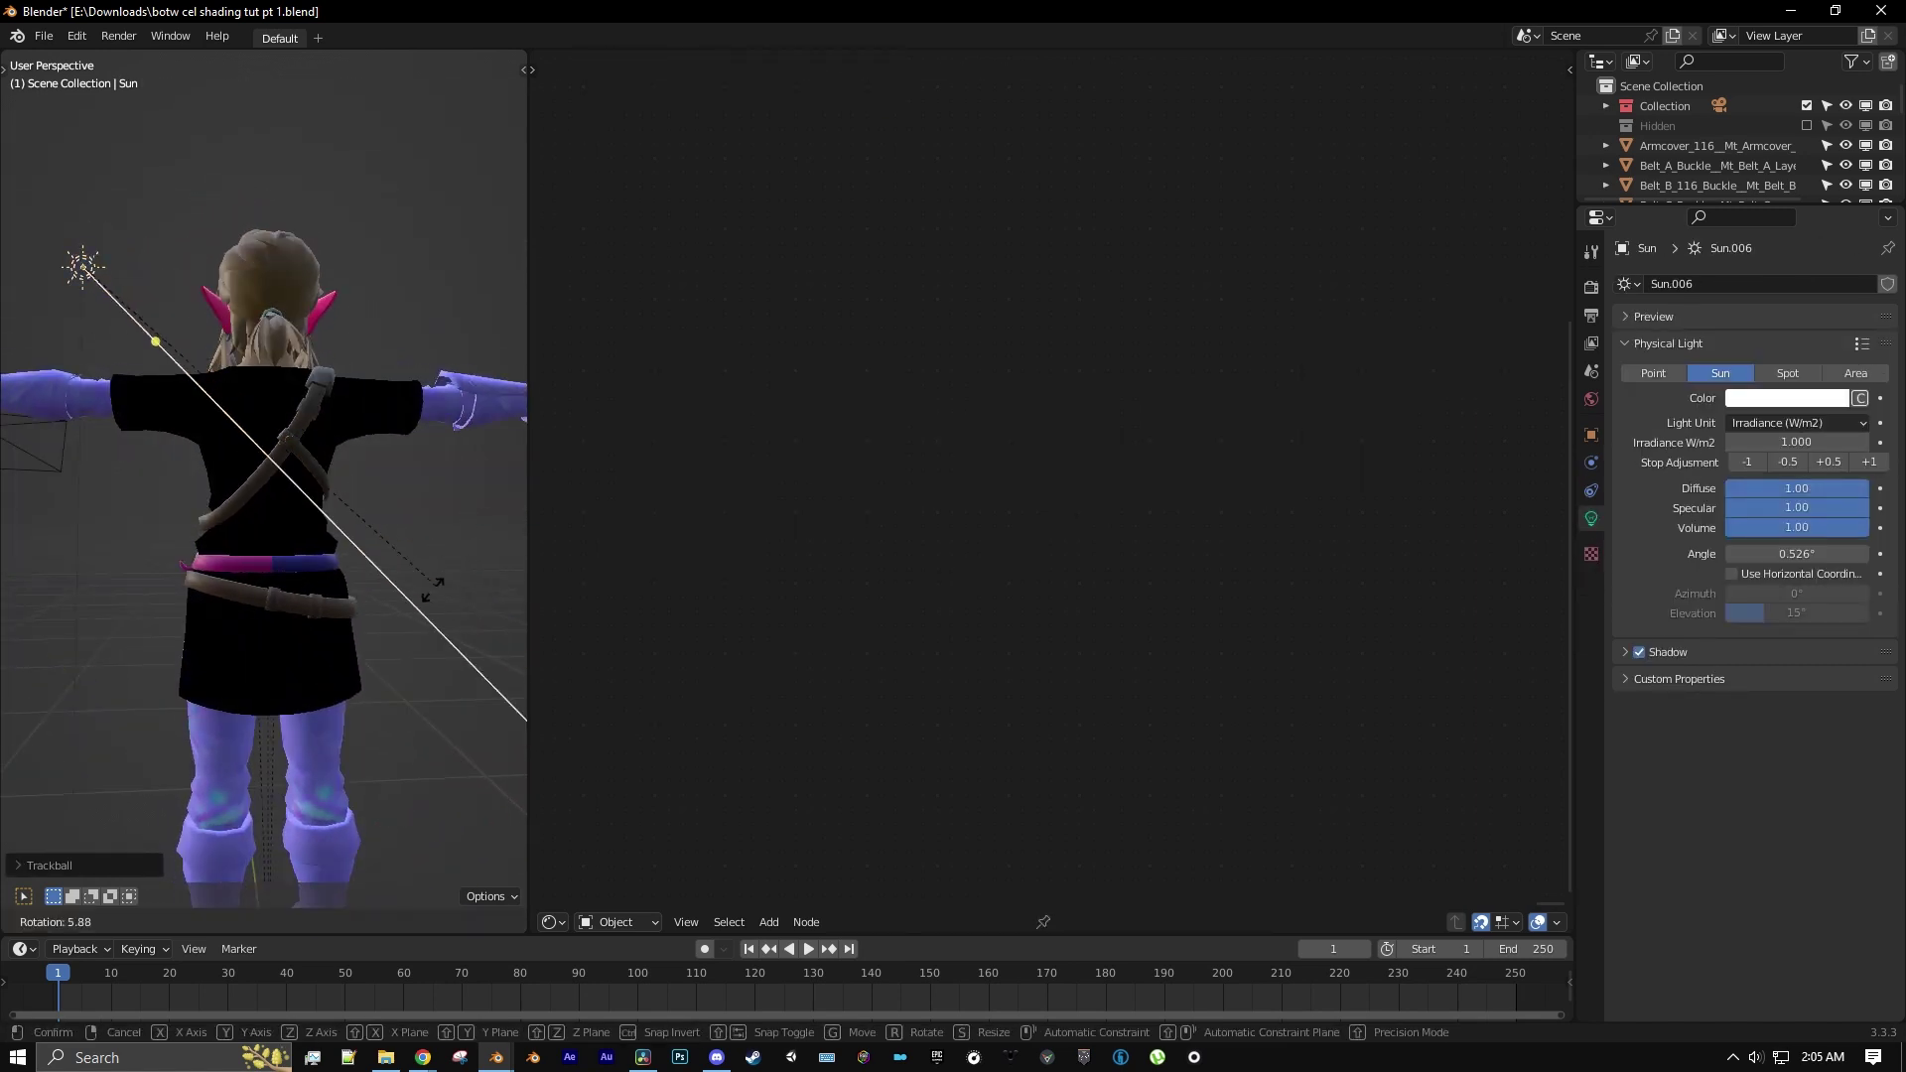
pyautogui.click(383, 623)
pyautogui.moveTo(383, 623); pyautogui.dragTo(290, 685, button='middle')
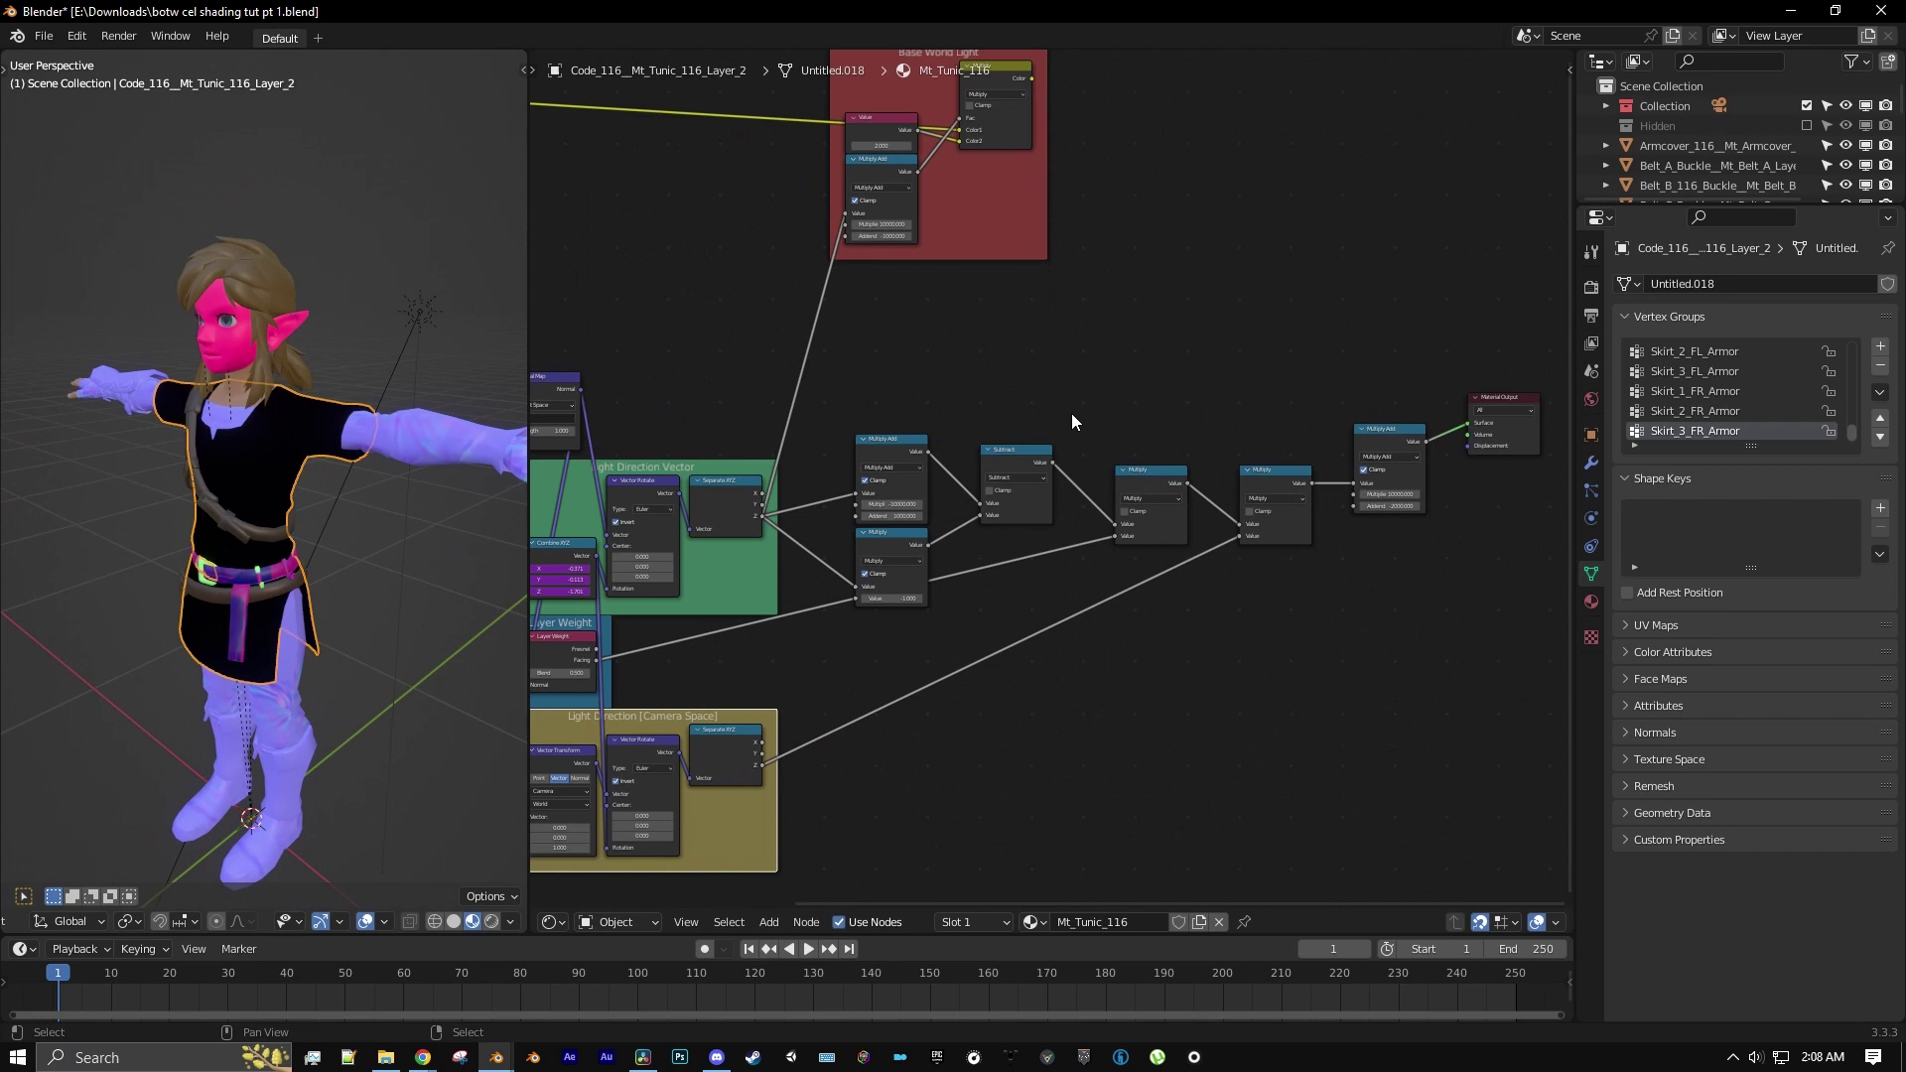
# Add a Frame to the node tree at the rim light's math nodes
pyautogui.scroll(1, 1033, 424)
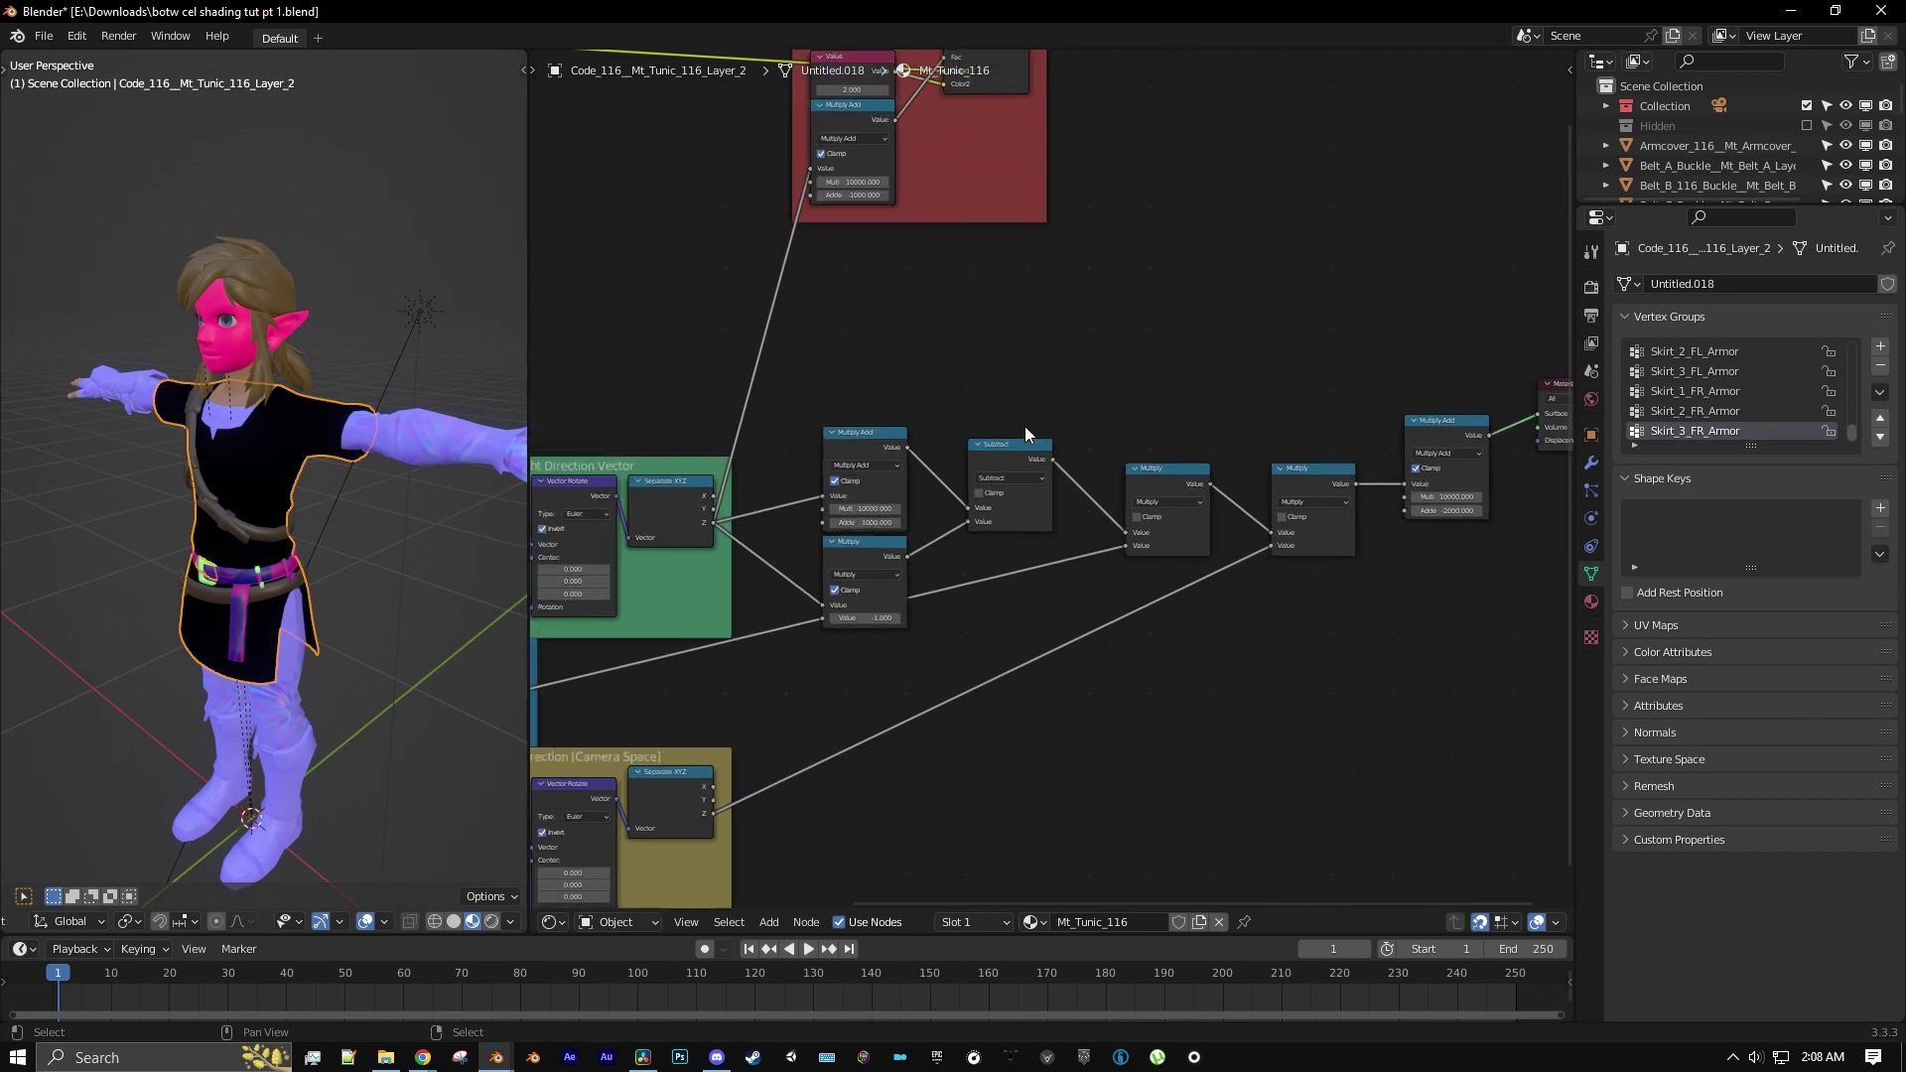
pyautogui.click(768, 922)
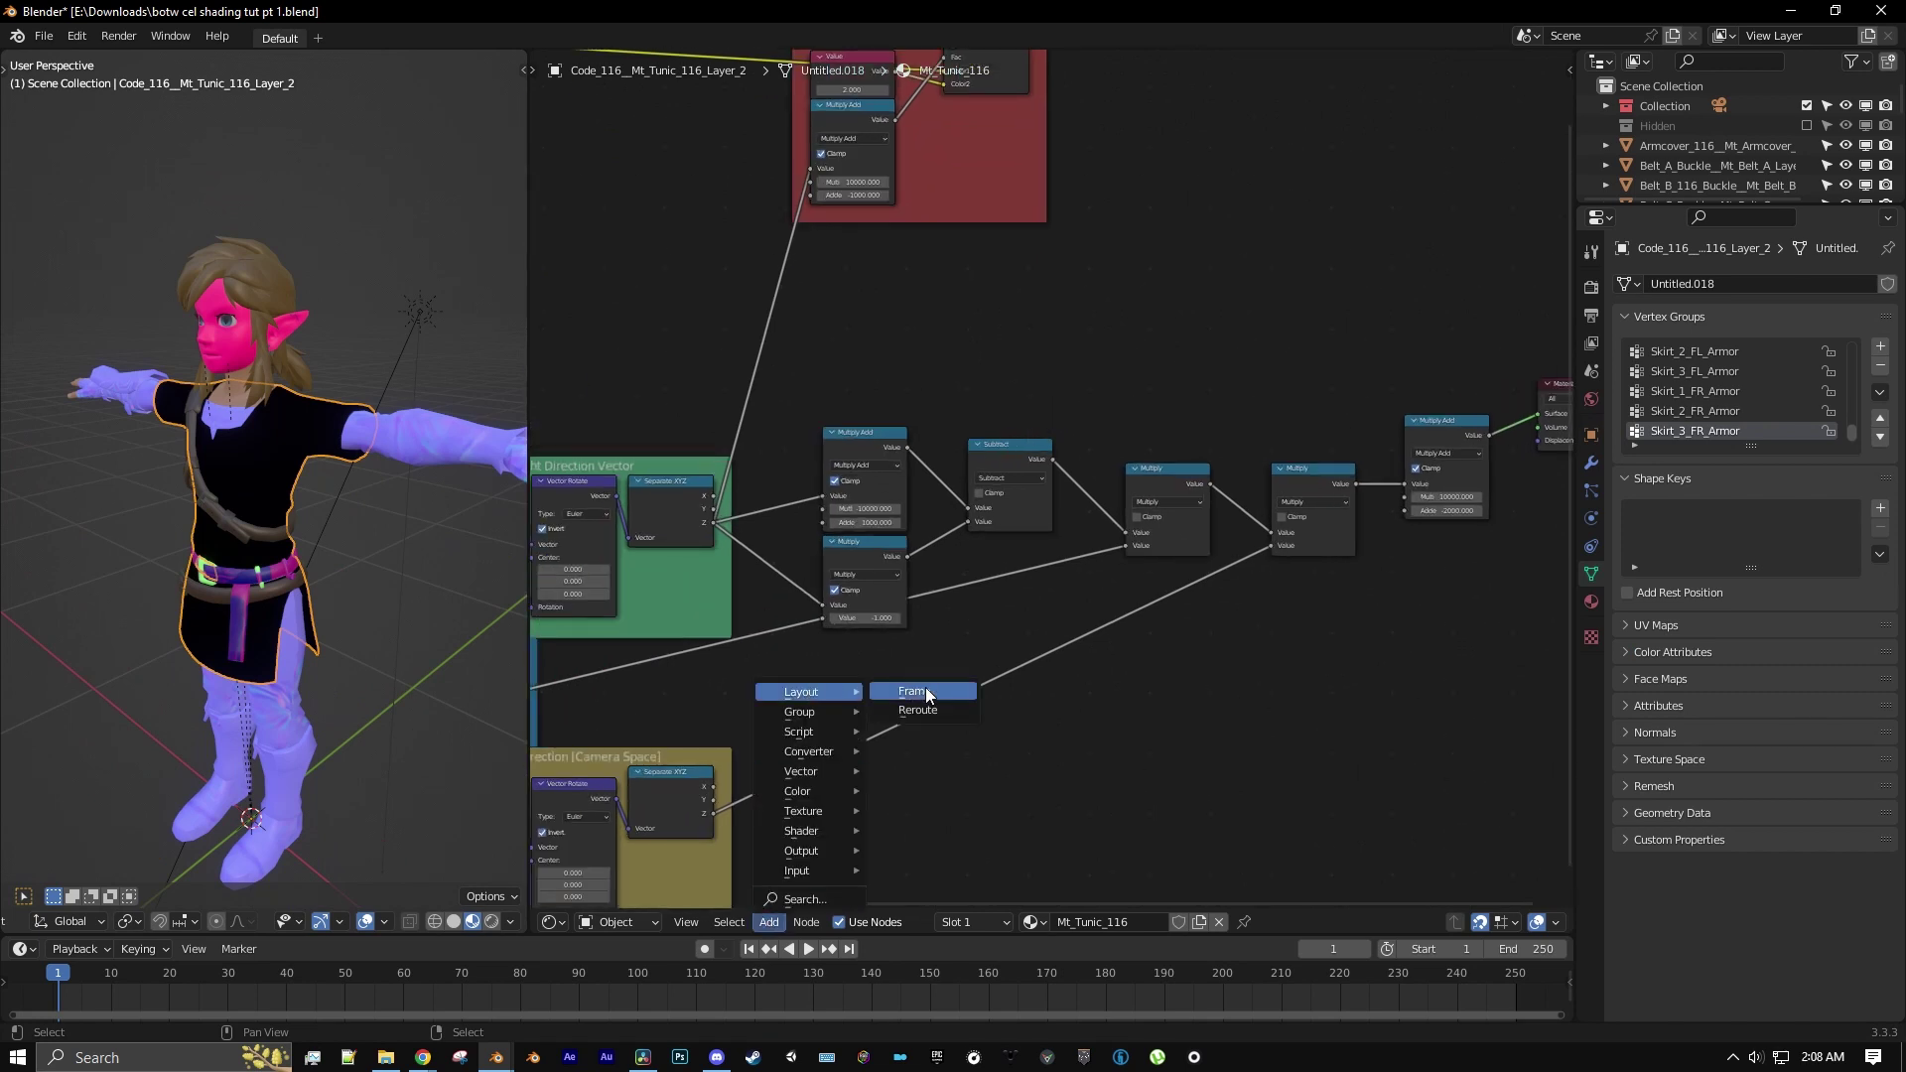
pyautogui.click(926, 690)
pyautogui.click(864, 445)
# Move the rim light's Multiply Add, Multiply and Subtract nodes together into the new frame
pyautogui.scroll(1, 863, 445)
pyautogui.click(862, 446)
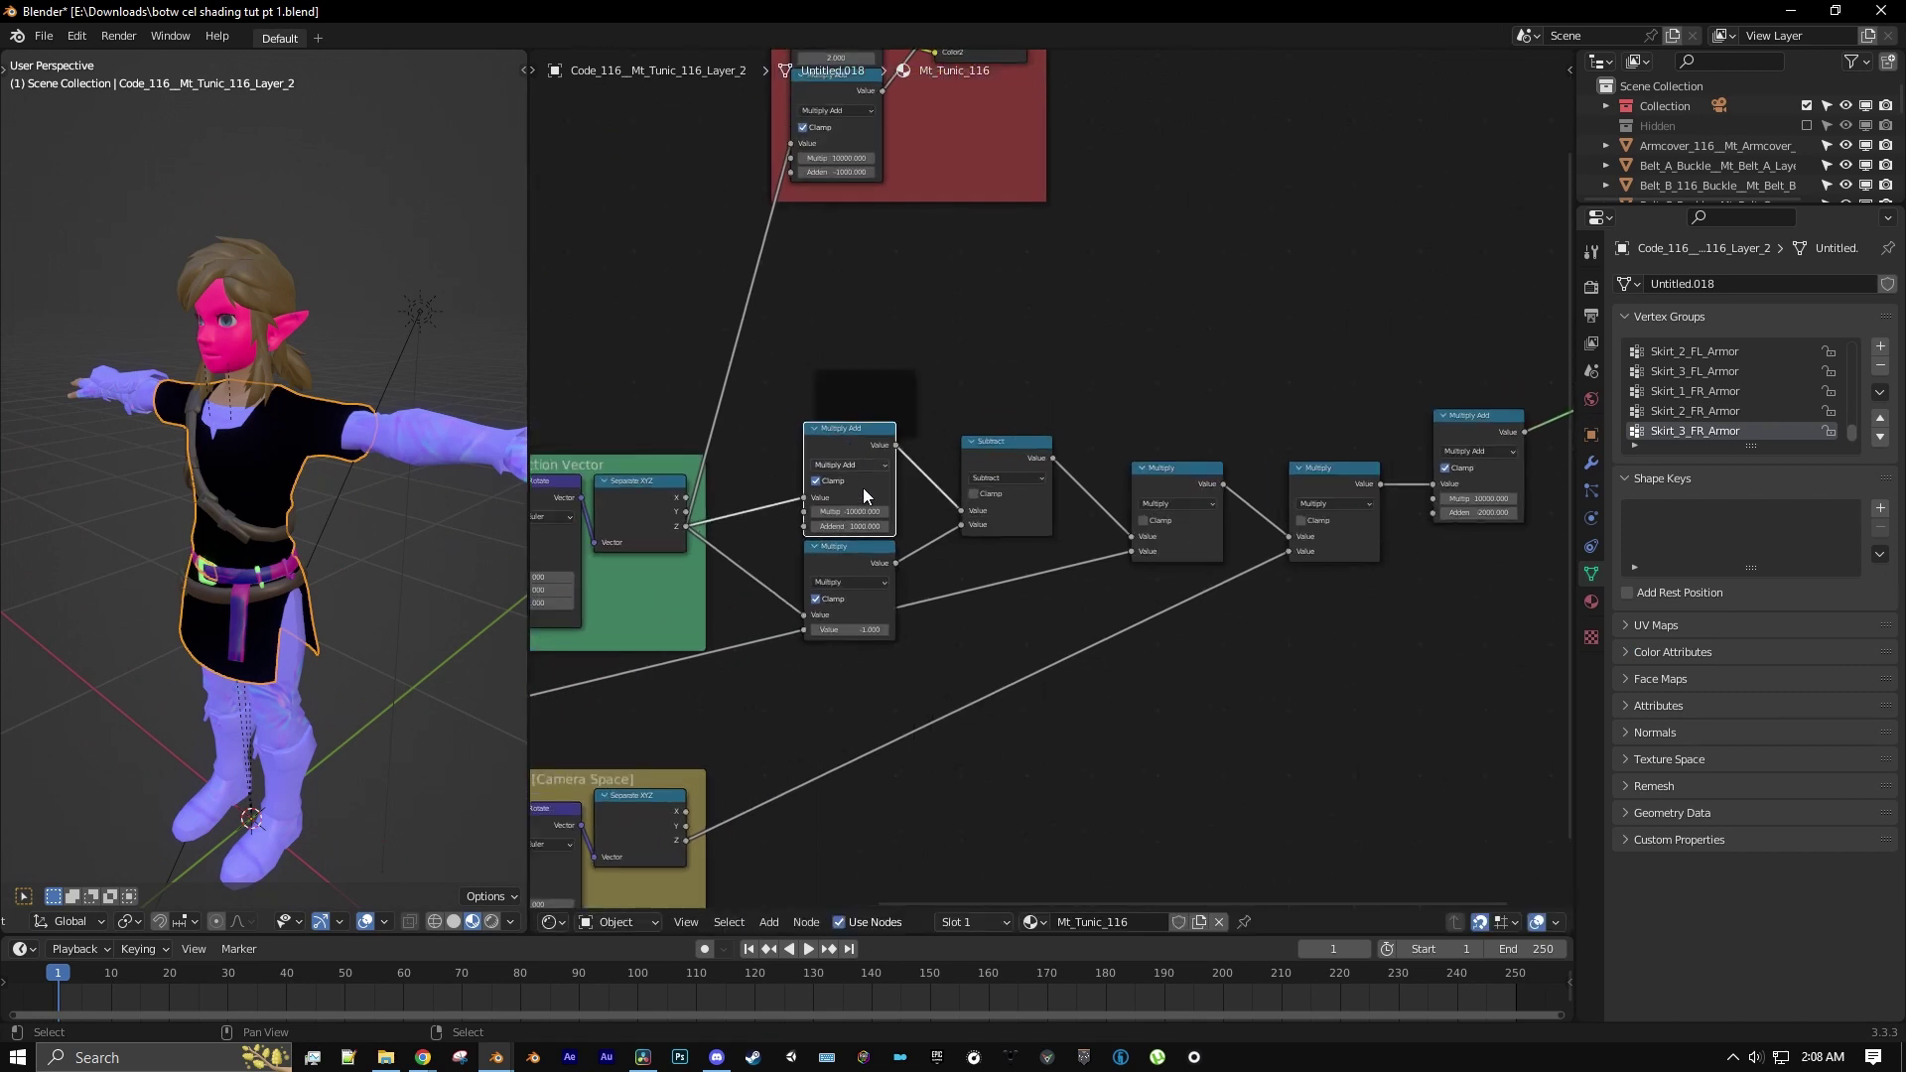
pyautogui.keyDown('shift'); pyautogui.click(862, 548); pyautogui.keyUp('shift')
pyautogui.keyDown('shift'); pyautogui.click(1004, 455); pyautogui.keyUp('shift')
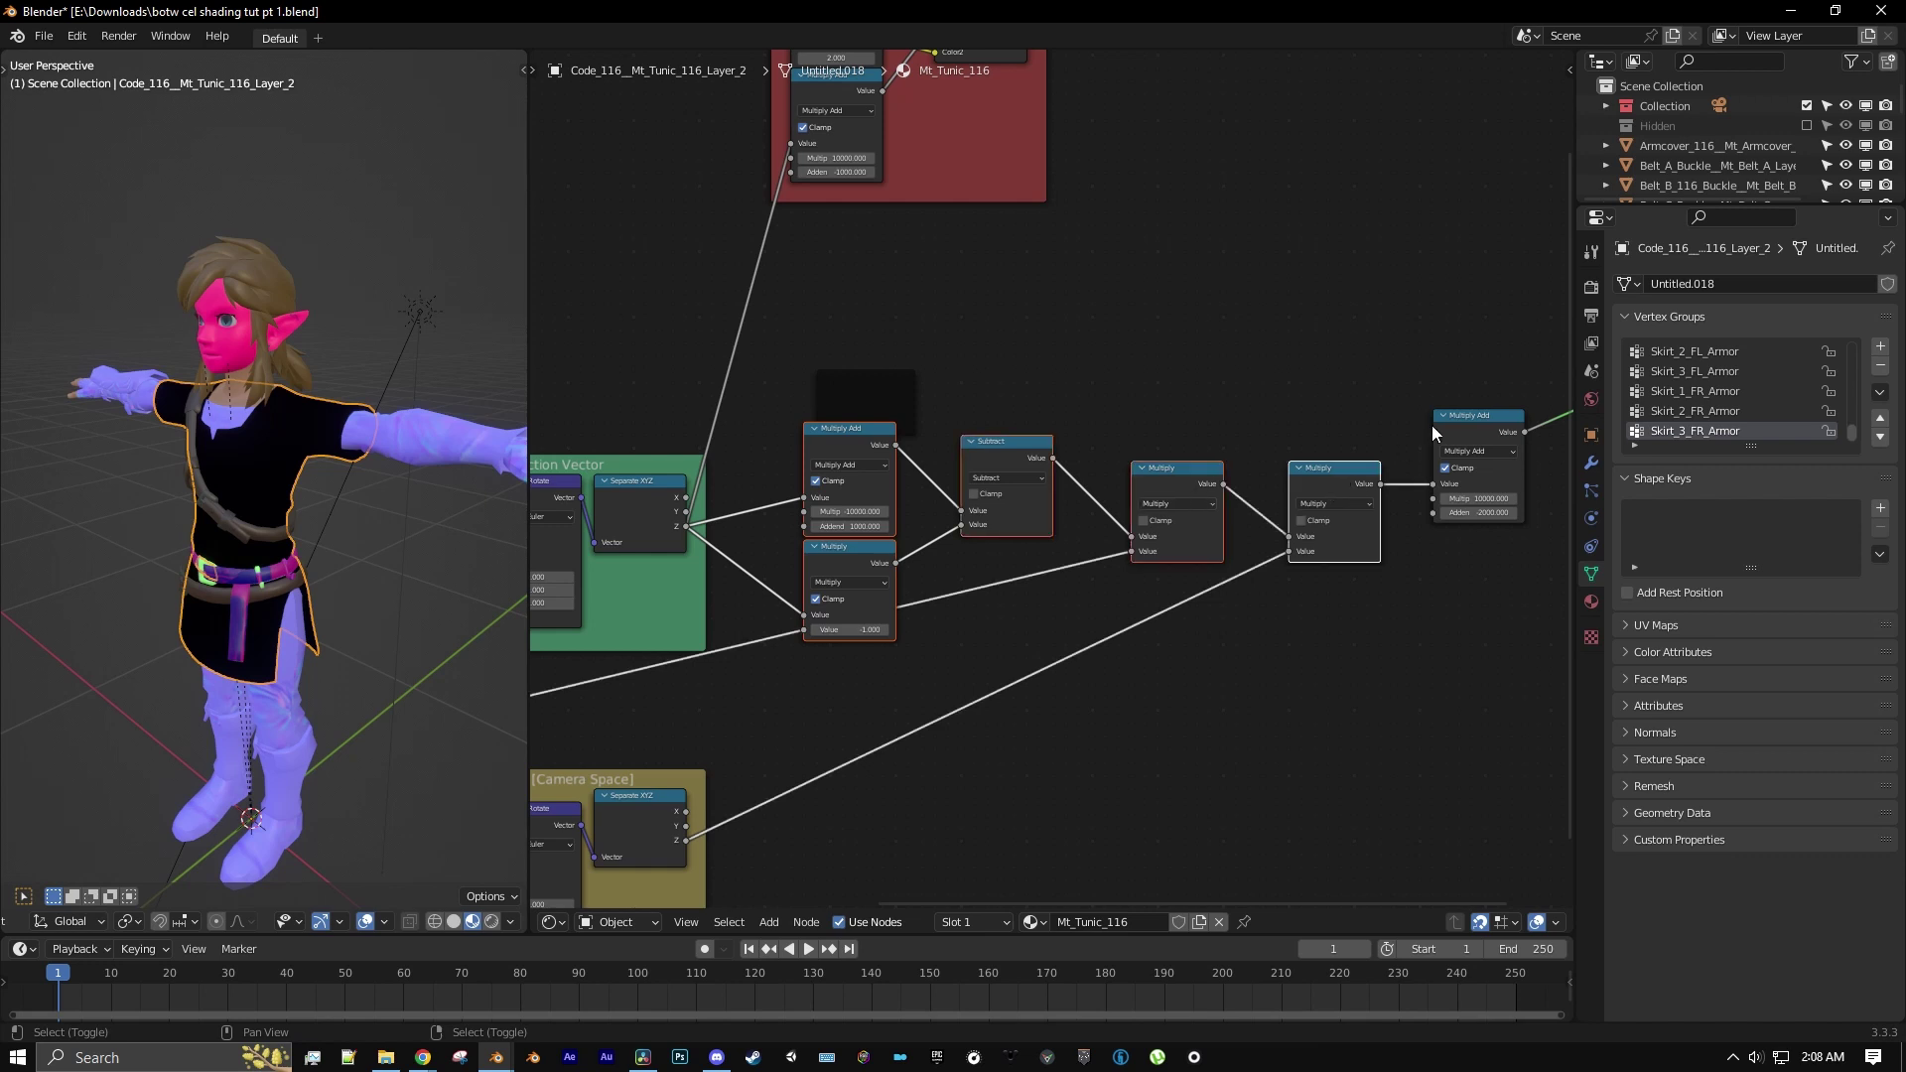
pyautogui.press('g')
pyautogui.click(841, 412)
# Pack the Subtract, both Multiply and final Multiply Add nodes closely side by side inside the frame
pyautogui.moveTo(1013, 444); pyautogui.dragTo(921, 507, button='middle')
pyautogui.scroll(1, 928, 504)
pyautogui.click(843, 441)
pyautogui.moveTo(1002, 481); pyautogui.dragTo(963, 469)
pyautogui.moveTo(1194, 496); pyautogui.dragTo(1059, 497)
pyautogui.moveTo(1342, 481); pyautogui.dragTo(1142, 480)
pyautogui.moveTo(1323, 458); pyautogui.dragTo(1171, 472, button='middle')
pyautogui.moveTo(1361, 454); pyautogui.dragTo(1146, 513)
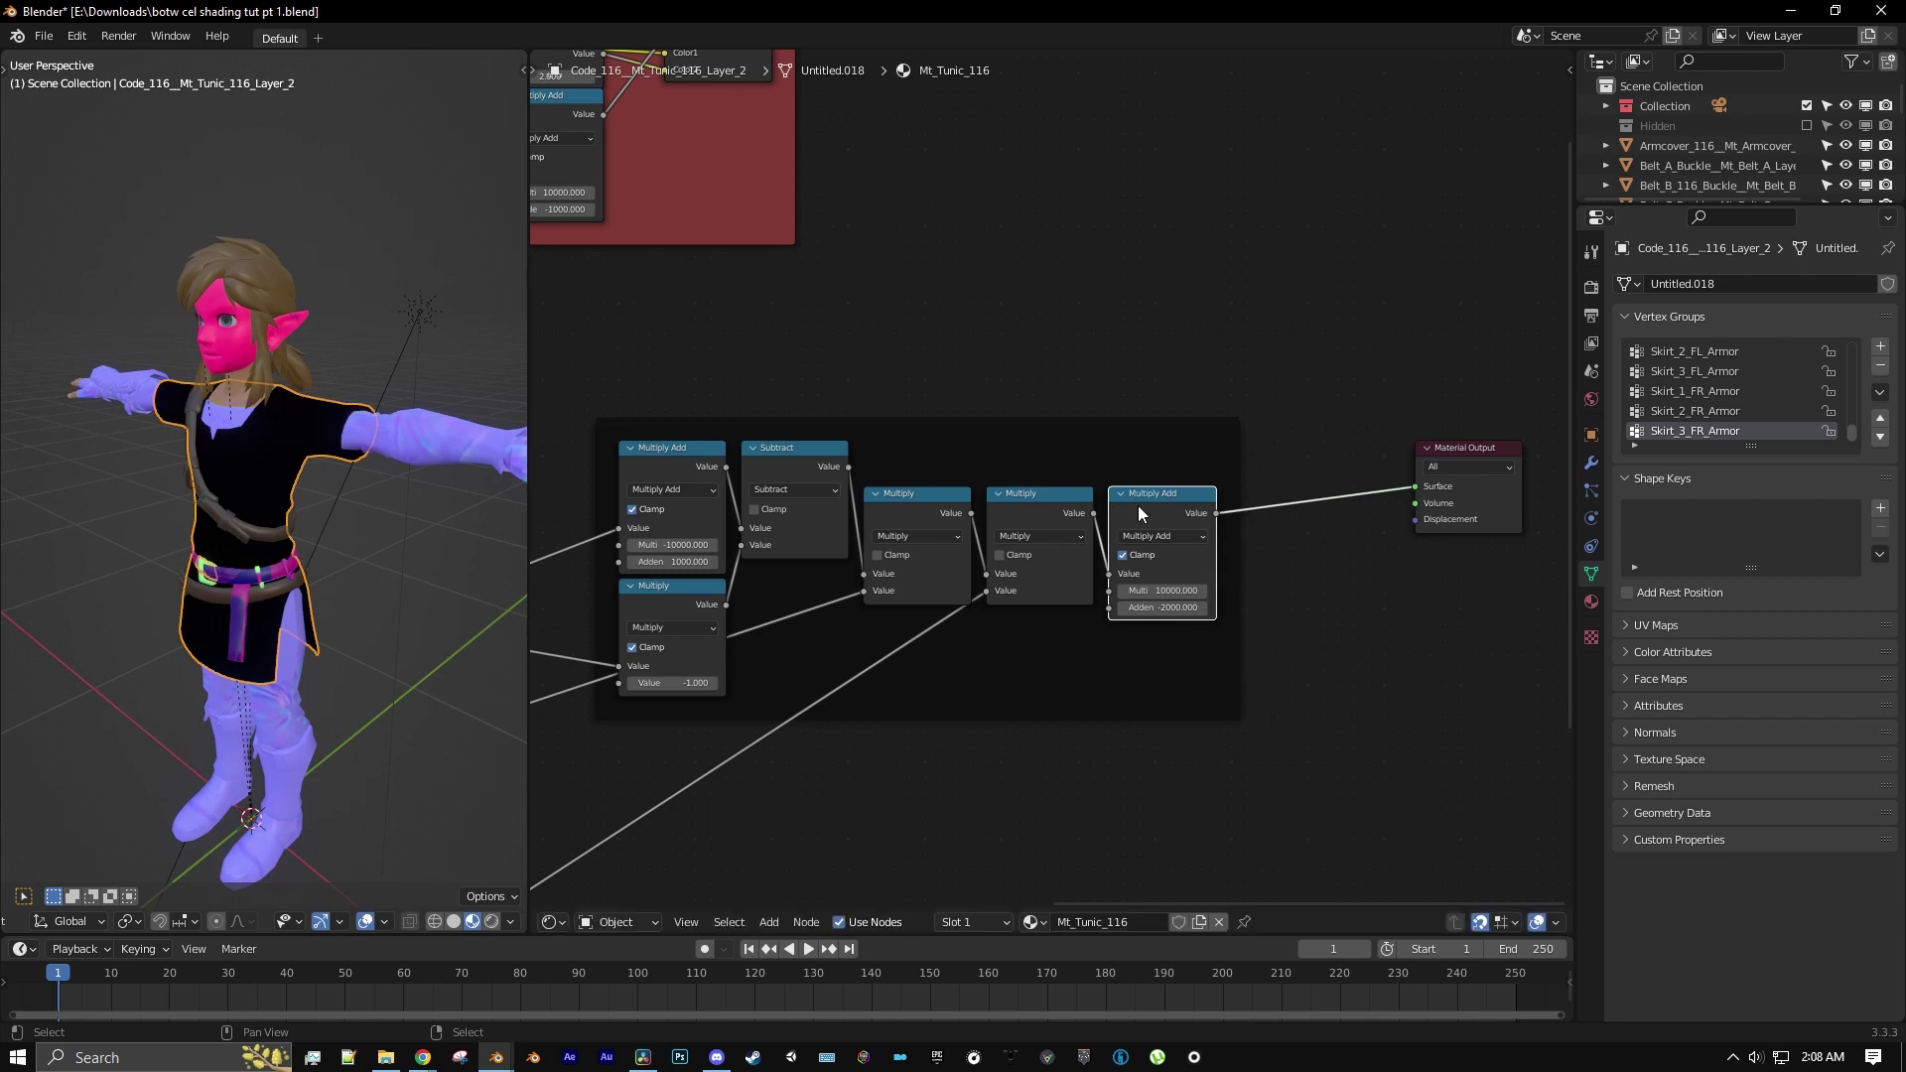
# Label the frame around the rim light's math nodes "Back Rim Light"
pyautogui.scroll(-3, 1034, 383)
pyautogui.scroll(1, 1071, 472)
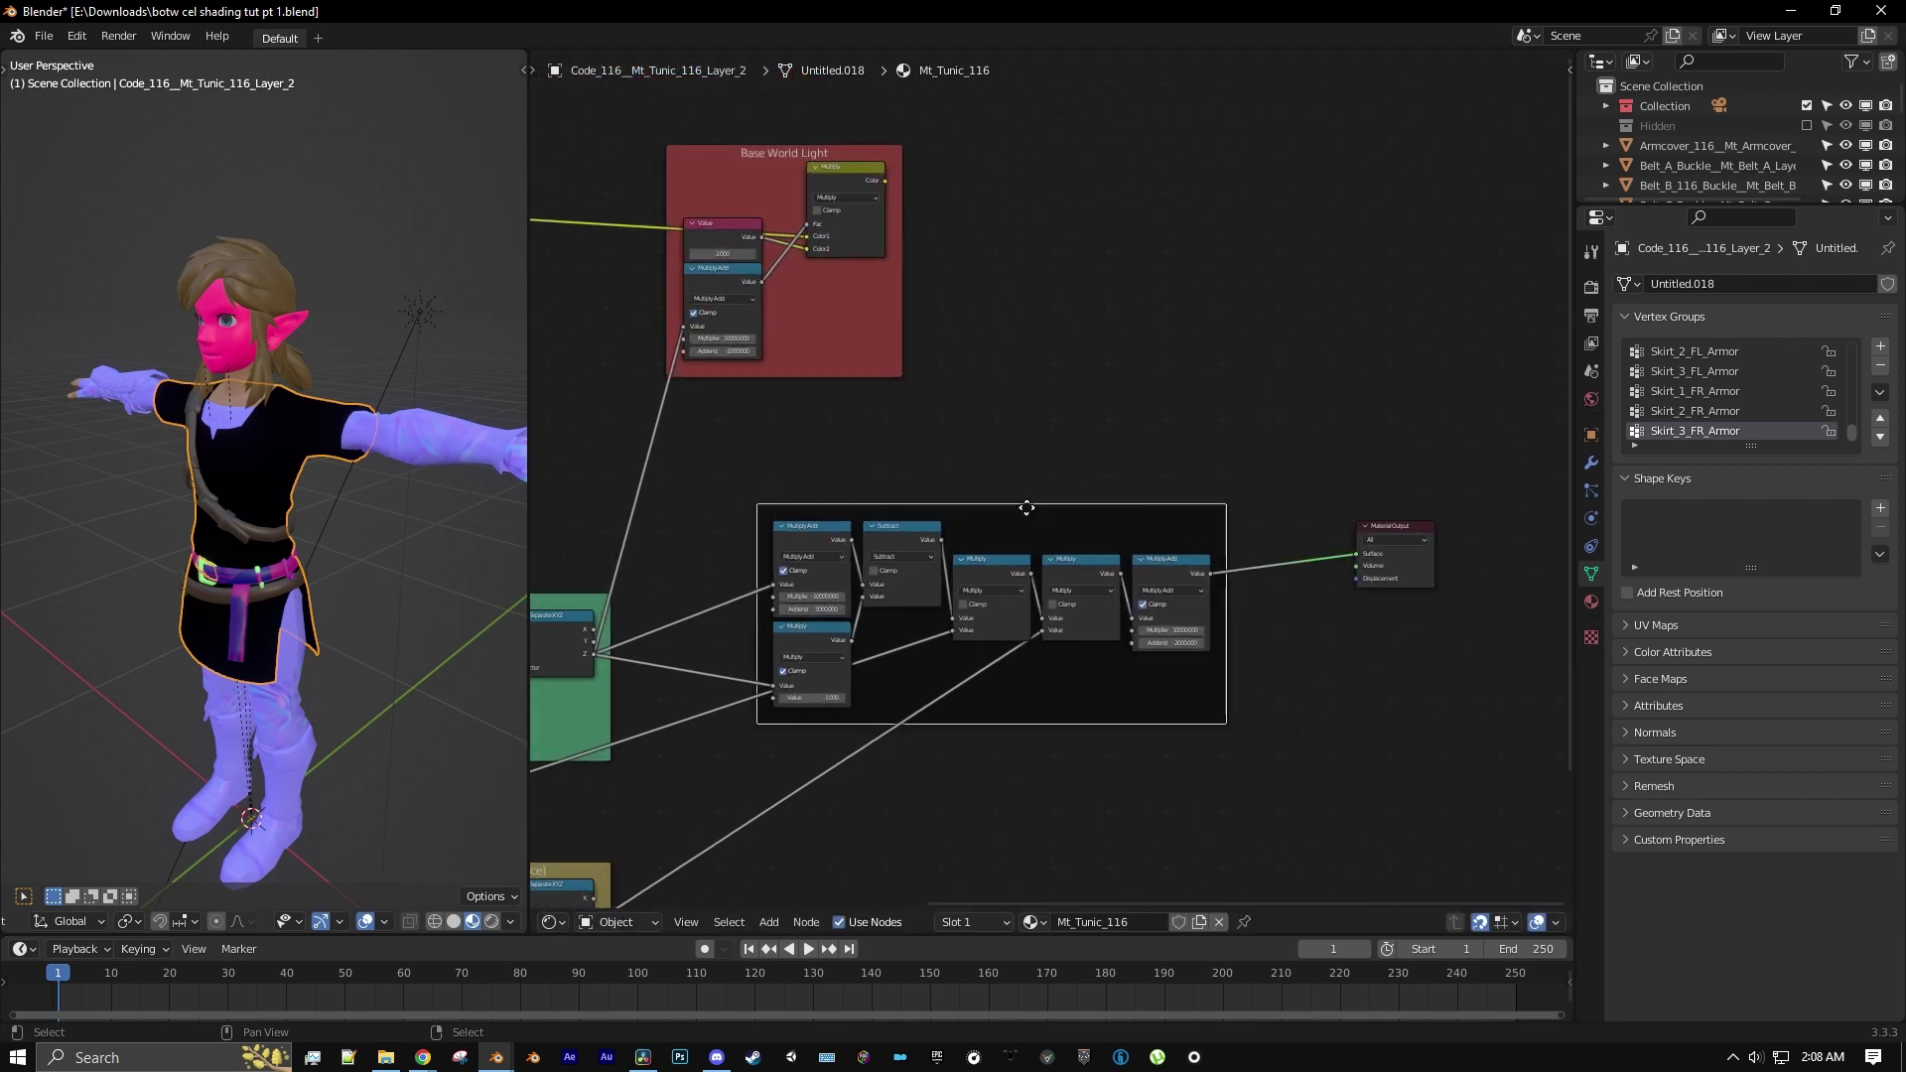
pyautogui.press('n')
pyautogui.click(1469, 156)
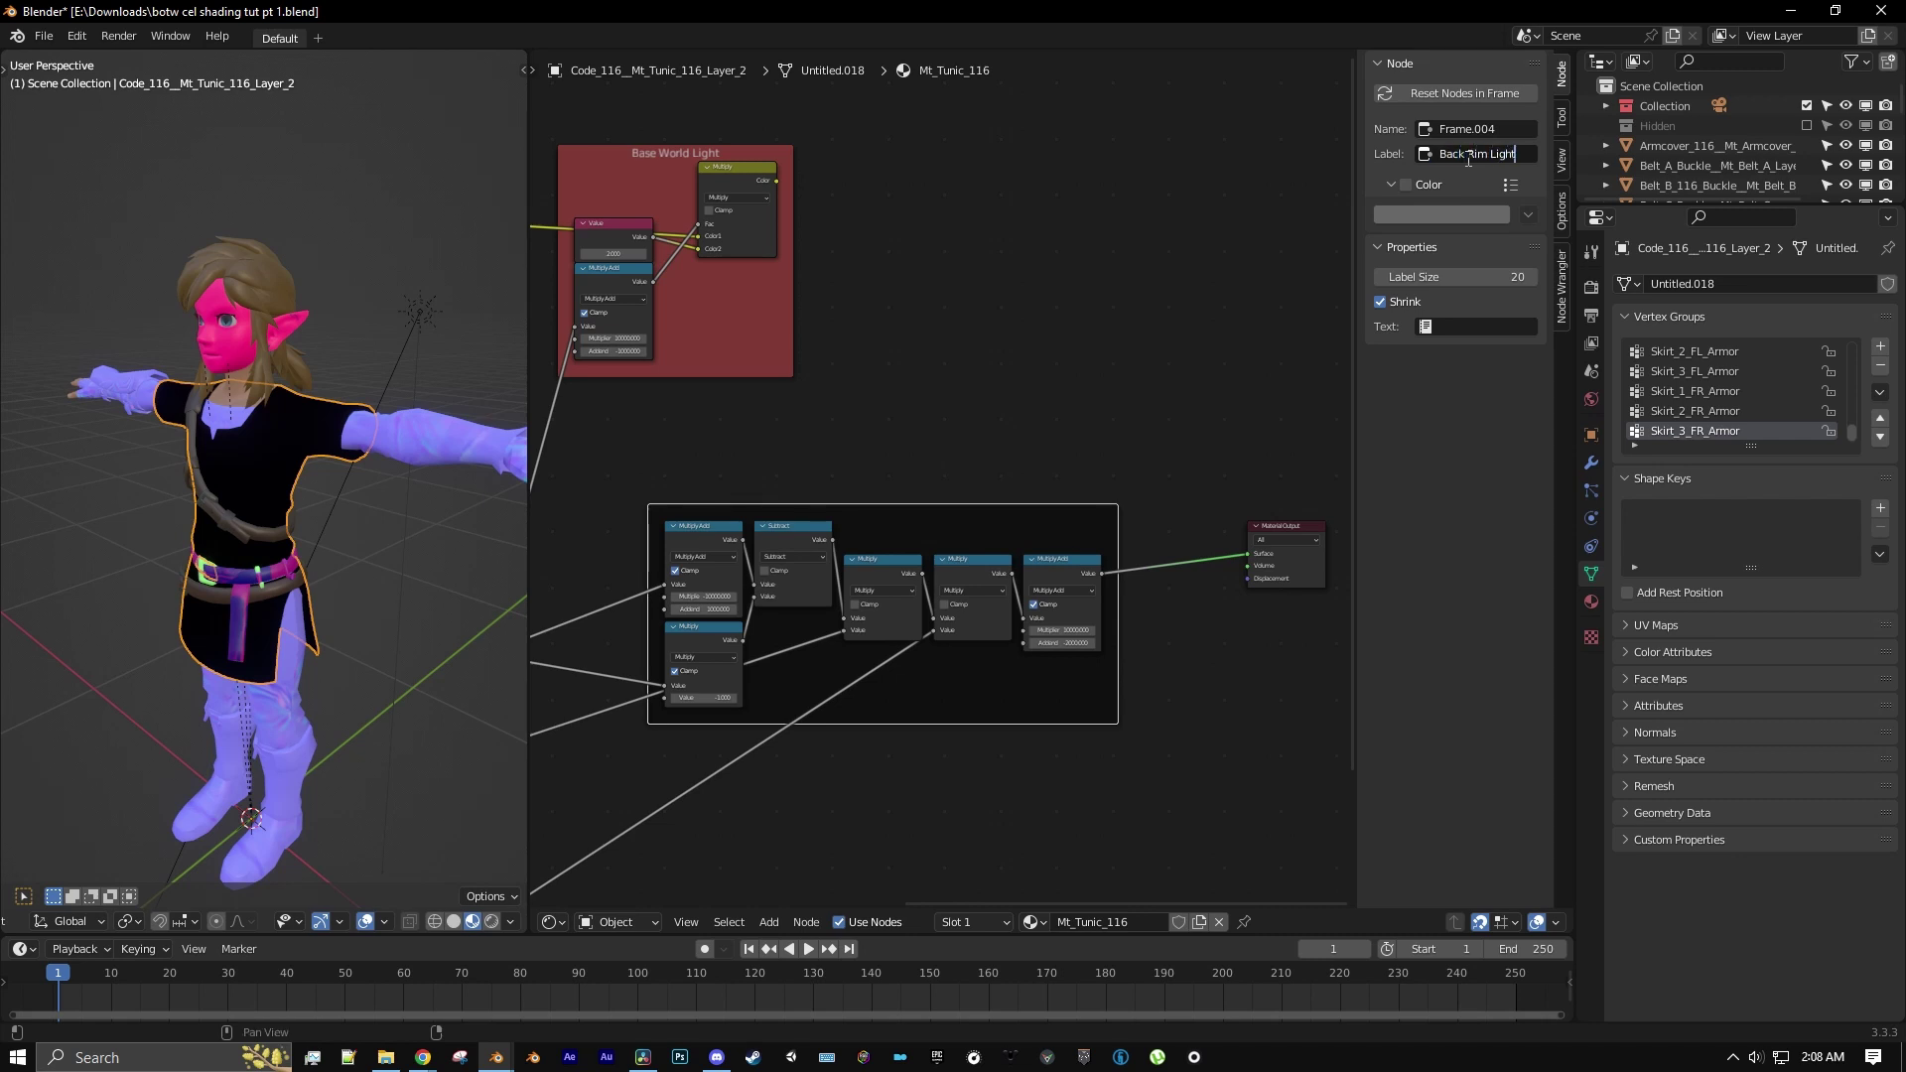
# Enable a custom colour on the Back Rim Light frame and set it to deep red, about hue 0.993, saturation 0.894
pyautogui.scroll(2, 932, 450)
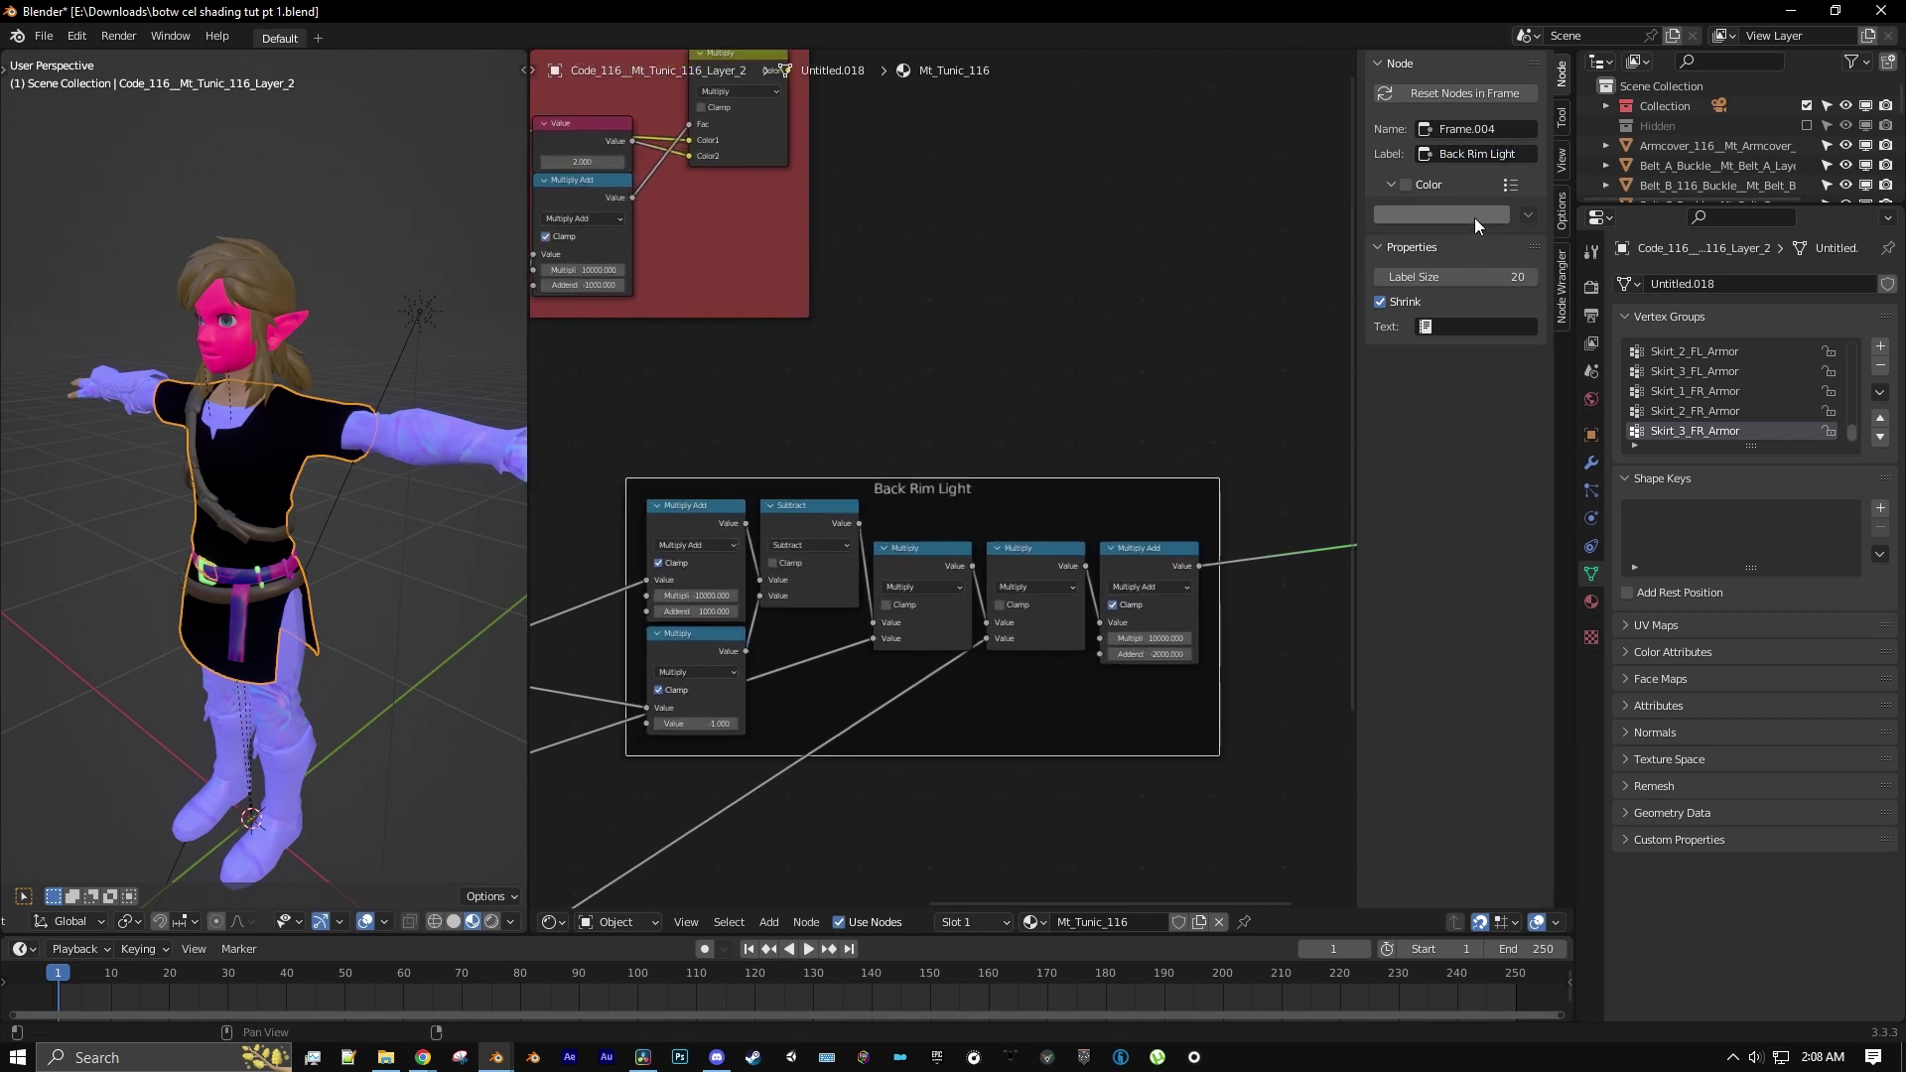
pyautogui.click(1405, 184)
pyautogui.click(1430, 216)
pyautogui.moveTo(1458, 337); pyautogui.dragTo(1461, 374)
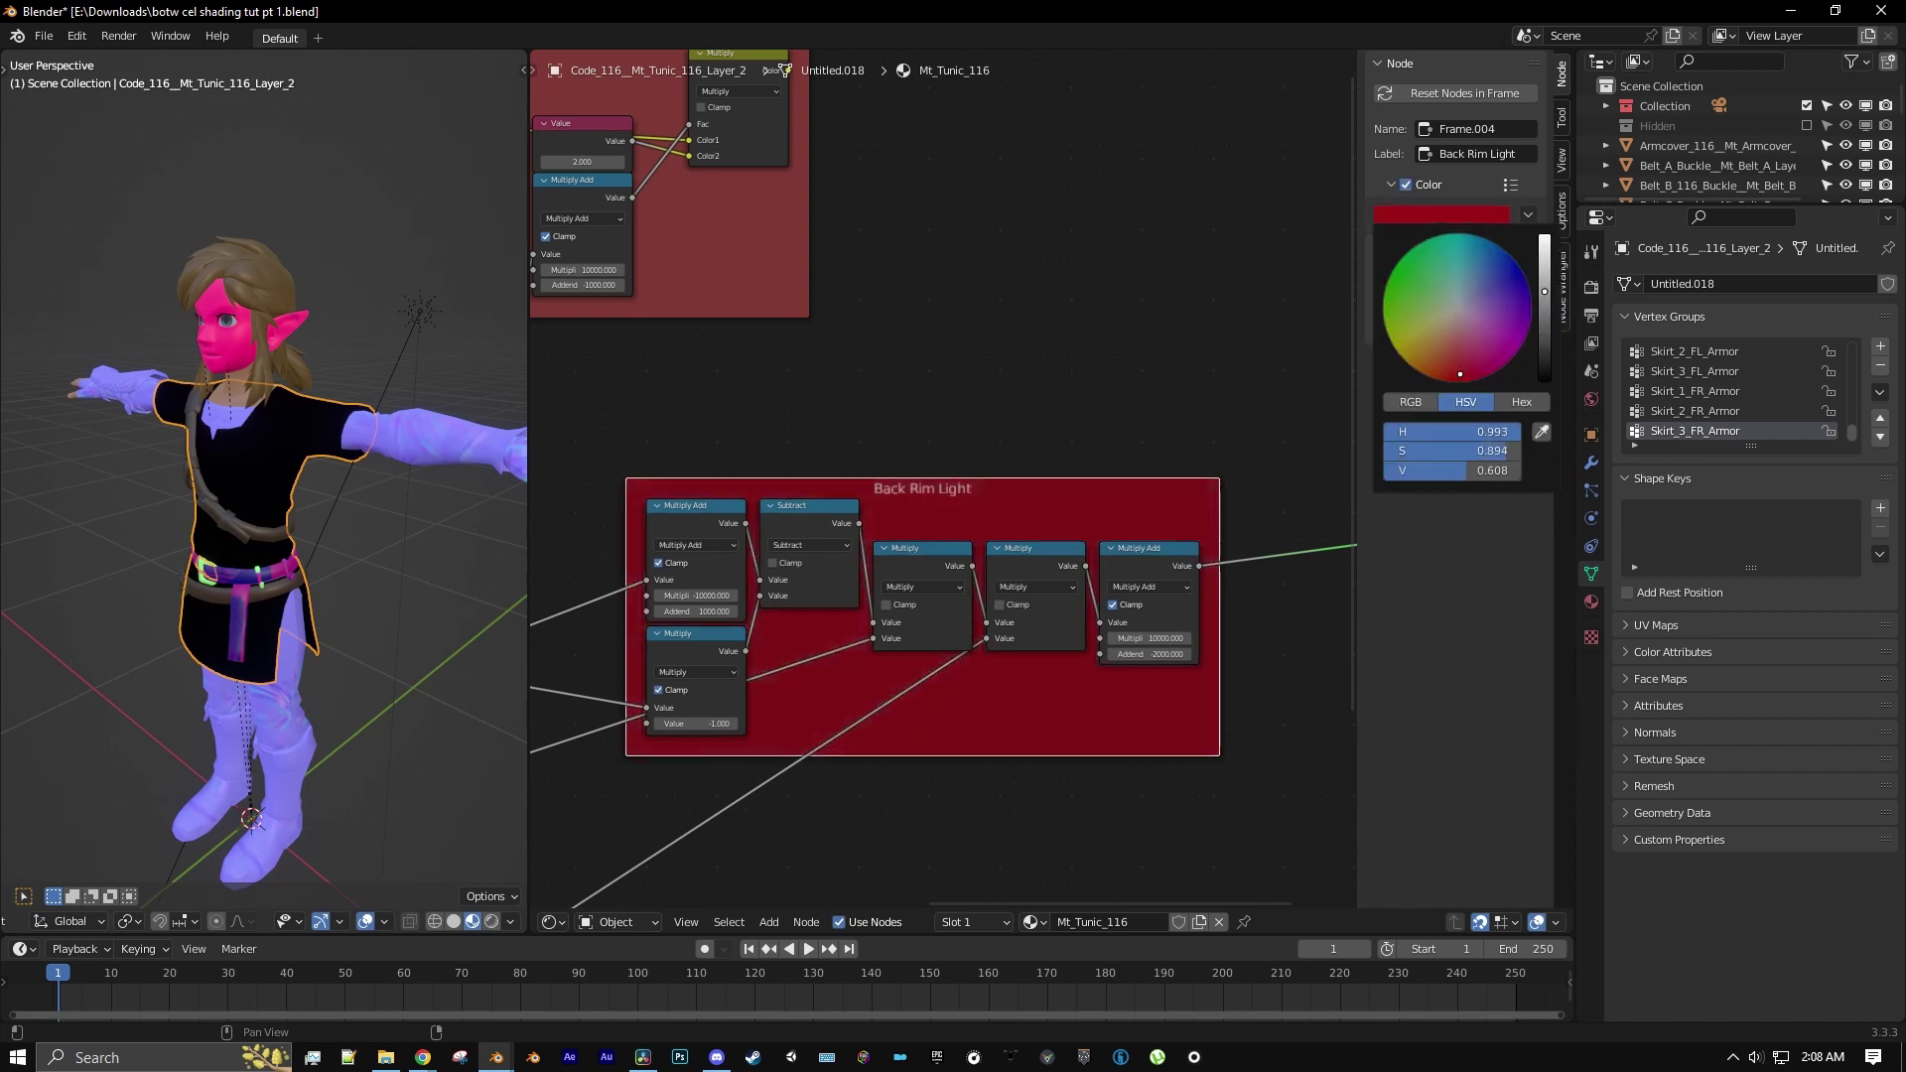
# Add a colour Mix node beyond the Base World Light frame and set its blend mode to Multiply
pyautogui.scroll(-2, 954, 482)
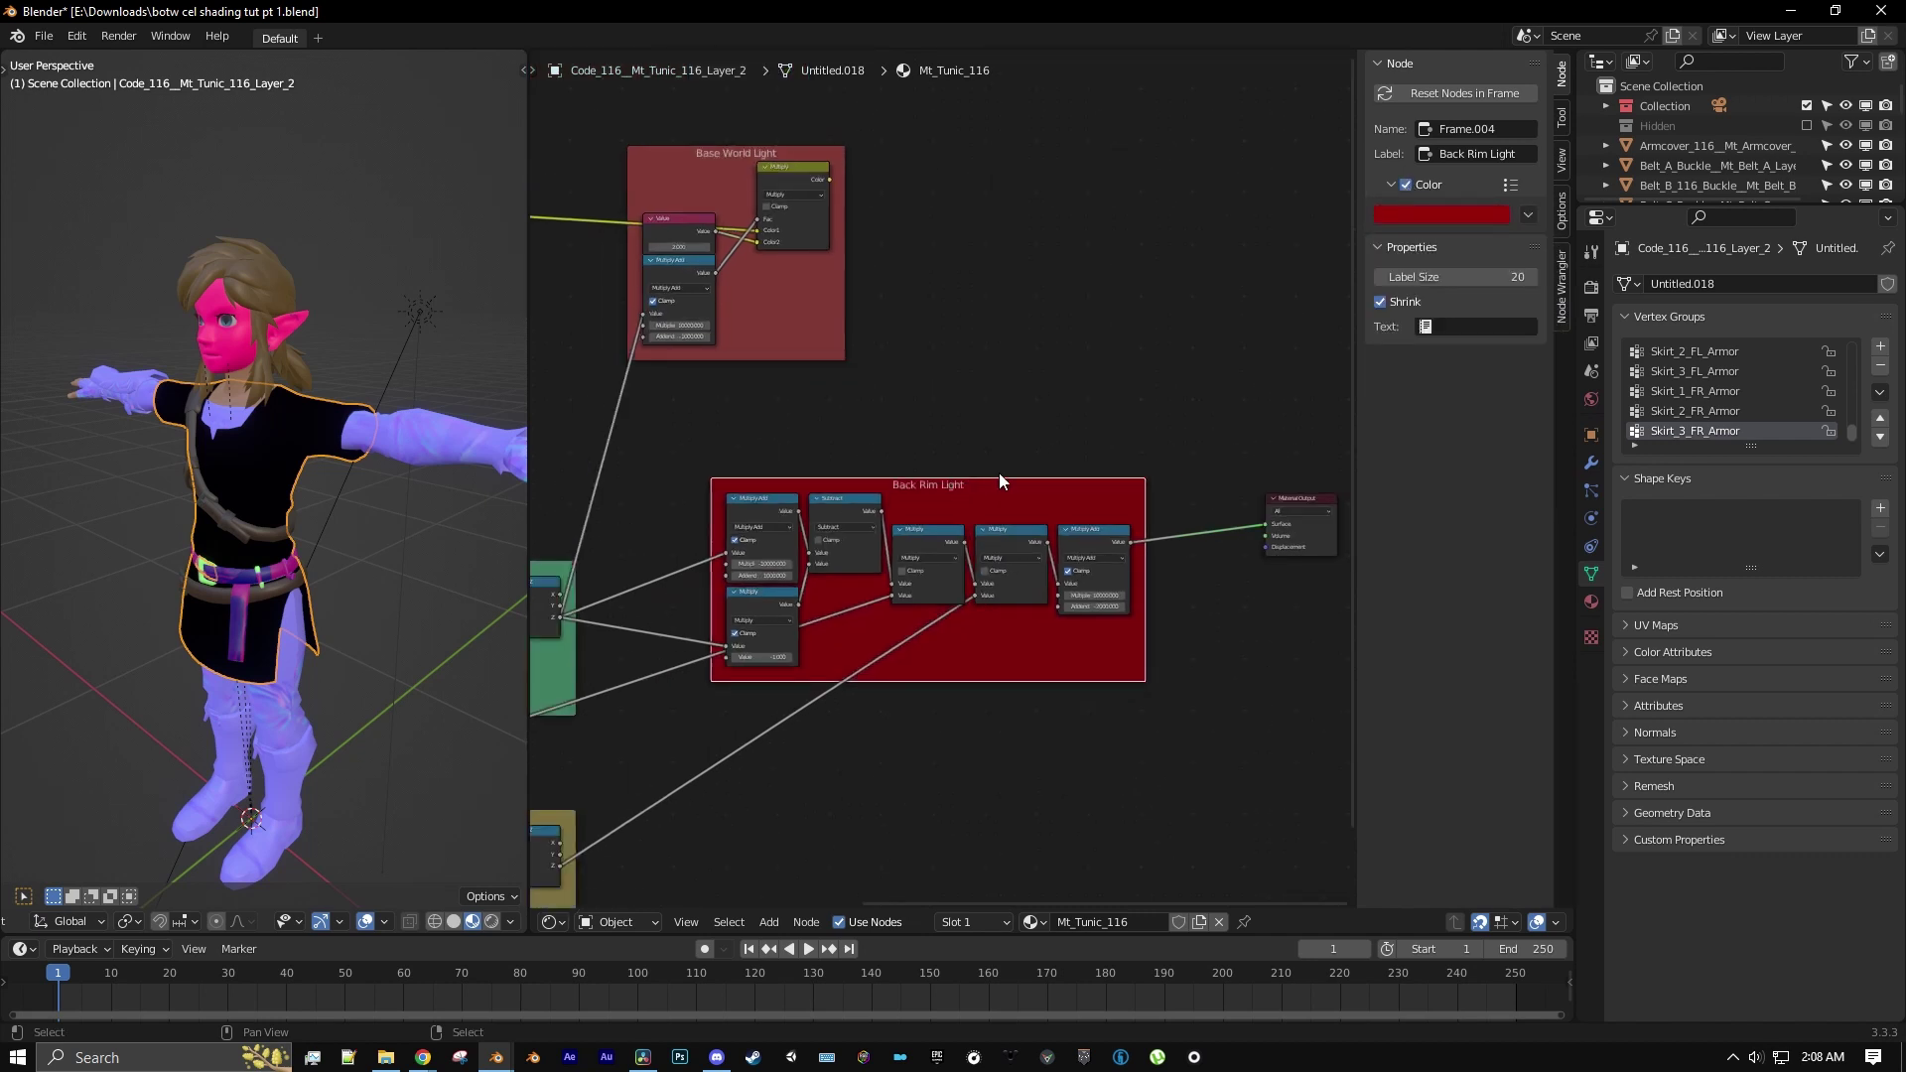
pyautogui.moveTo(916, 662); pyautogui.dragTo(909, 678, button='middle')
pyautogui.click(768, 922)
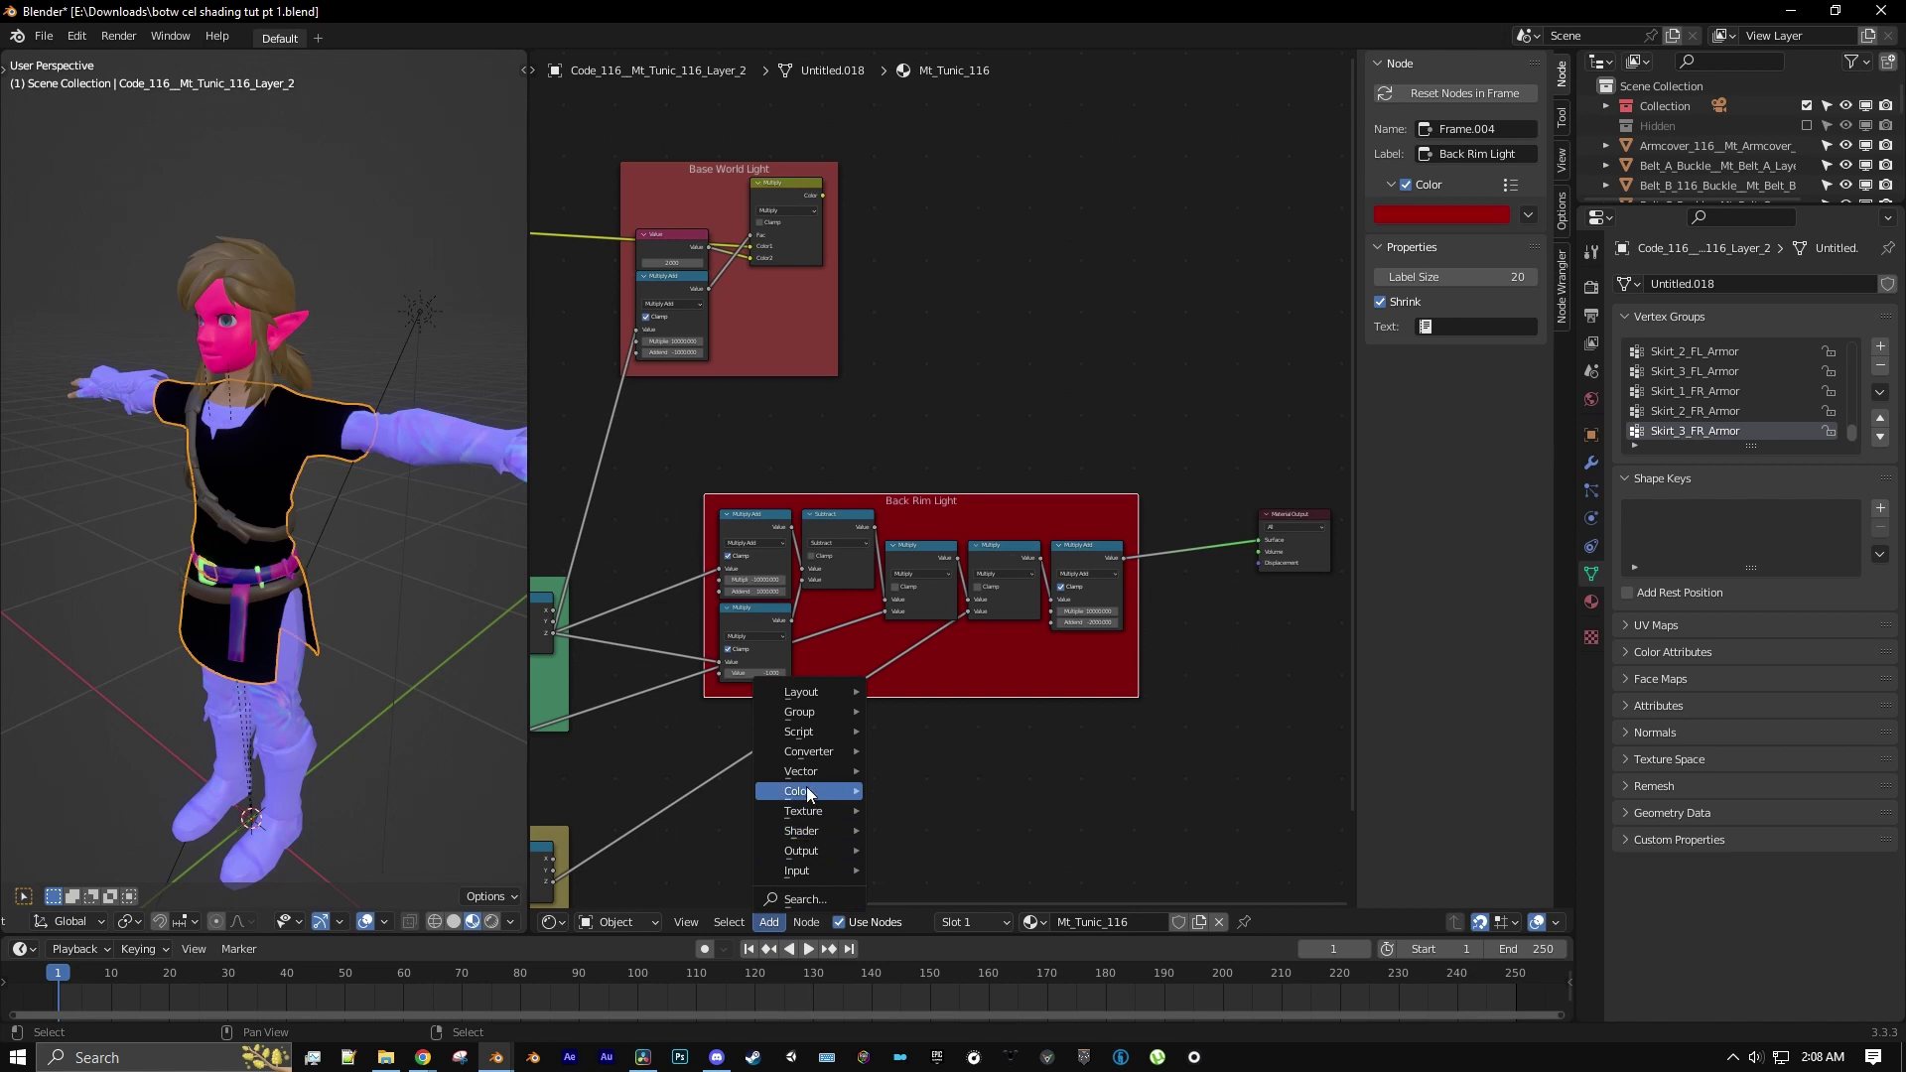
pyautogui.click(931, 884)
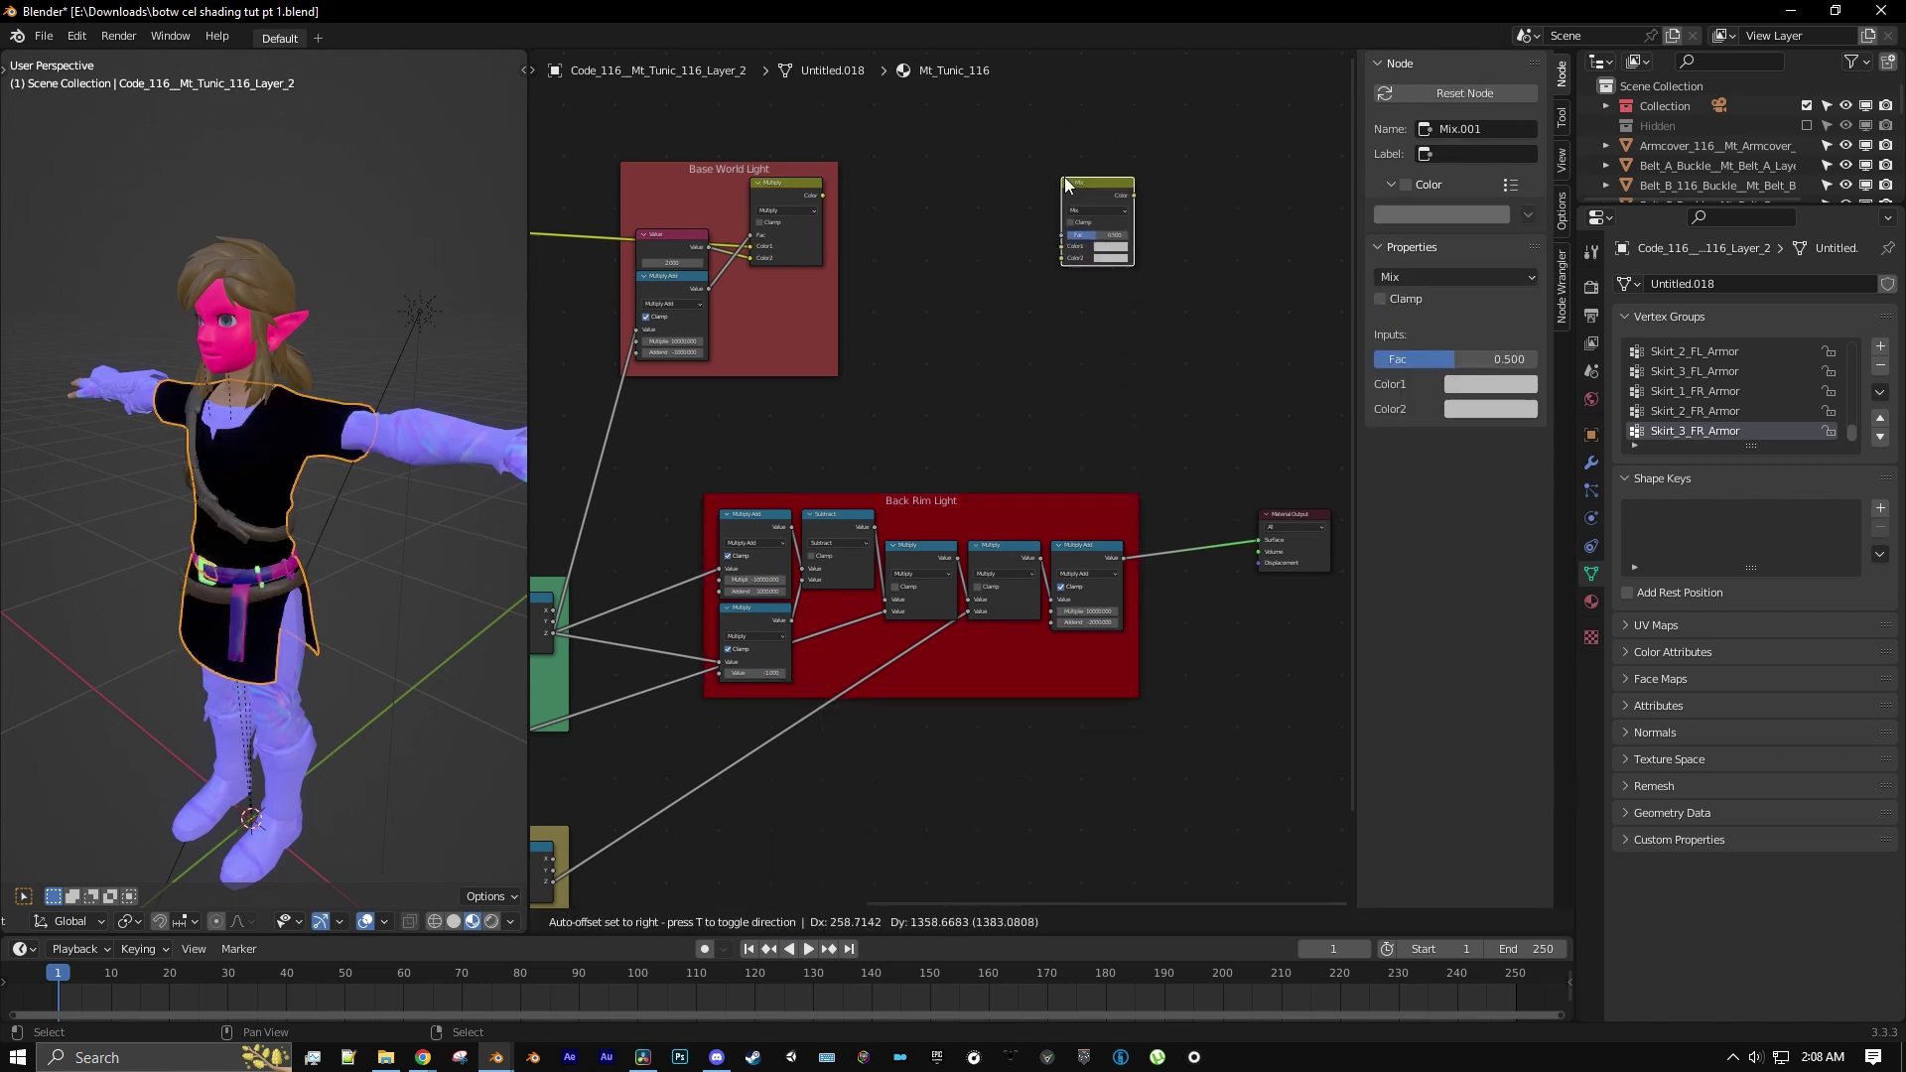
pyautogui.click(1064, 177)
pyautogui.moveTo(1030, 257); pyautogui.dragTo(1060, 350, button='middle')
pyautogui.scroll(4, 1092, 322)
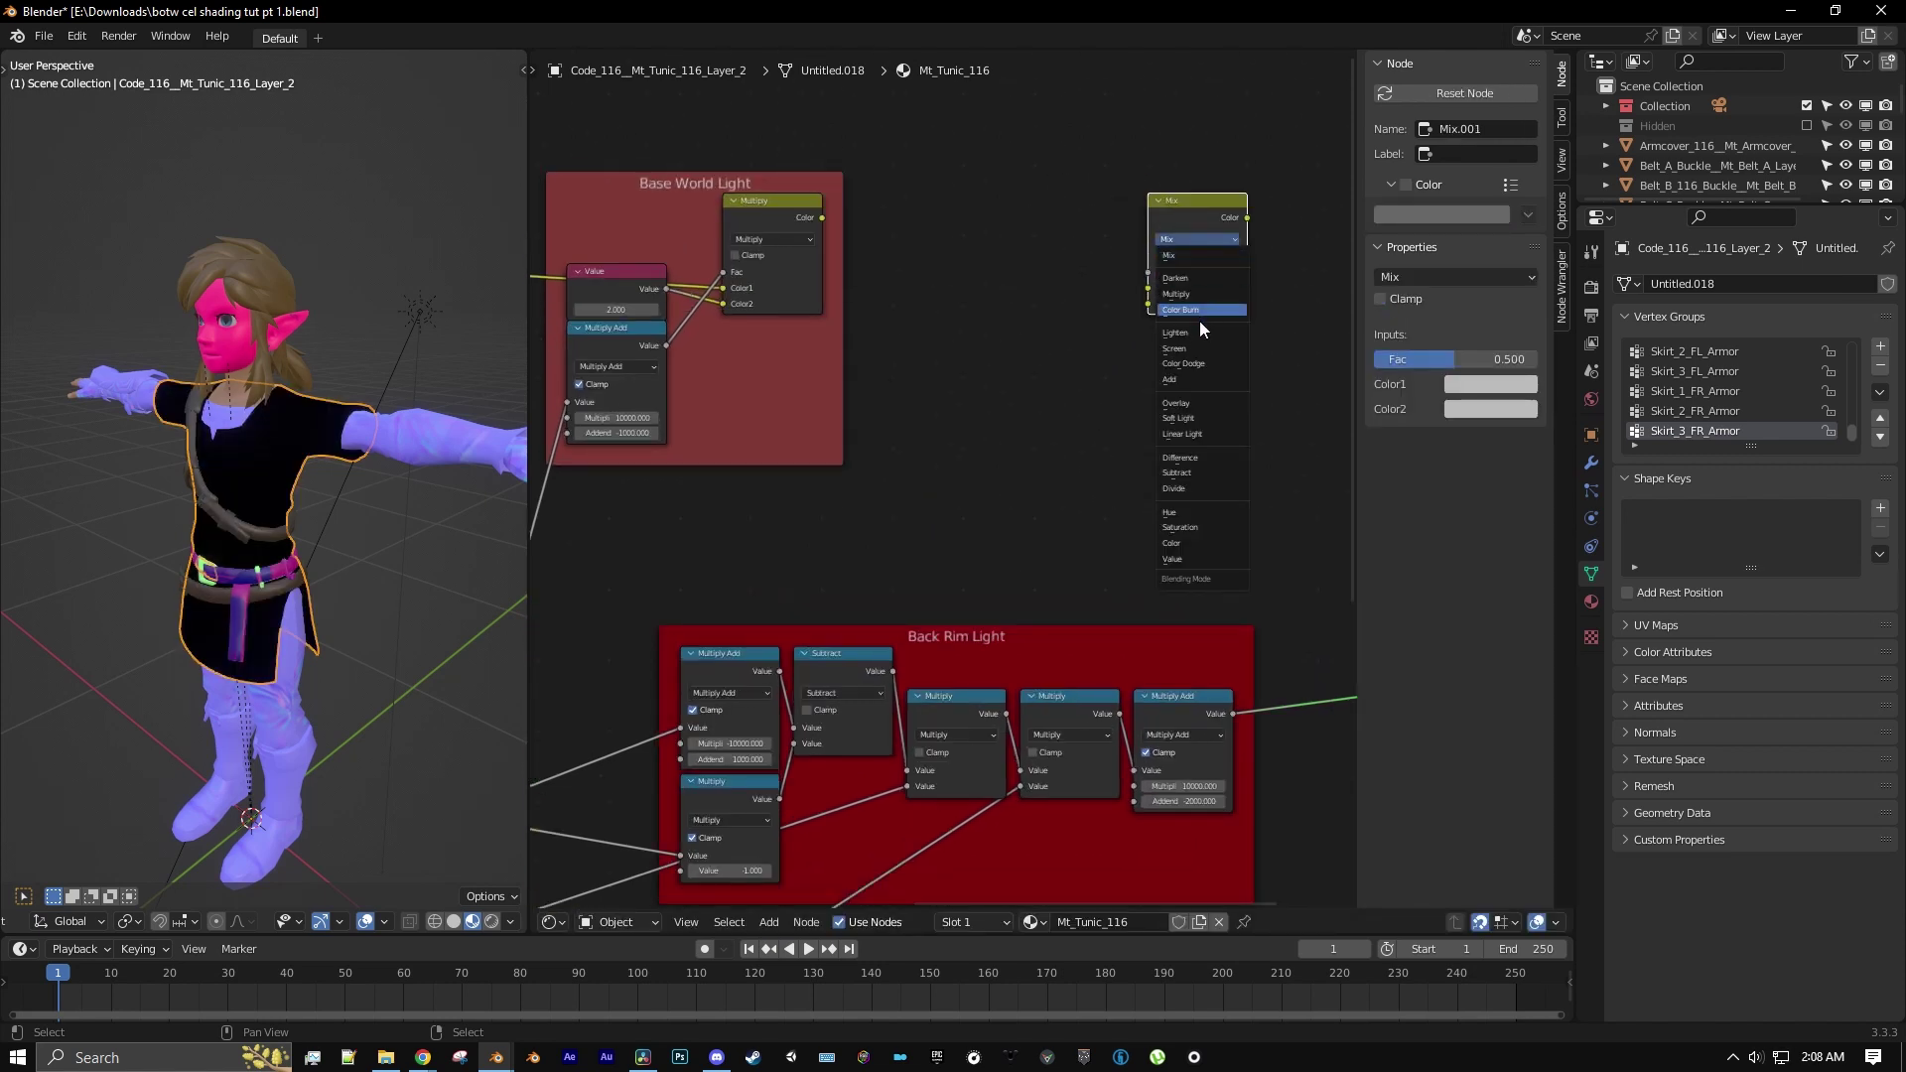
pyautogui.click(1195, 292)
# Connect the Base World Light Multiply node's Color output to the new Multiply mix node's Color1 input
pyautogui.scroll(2, 663, 318)
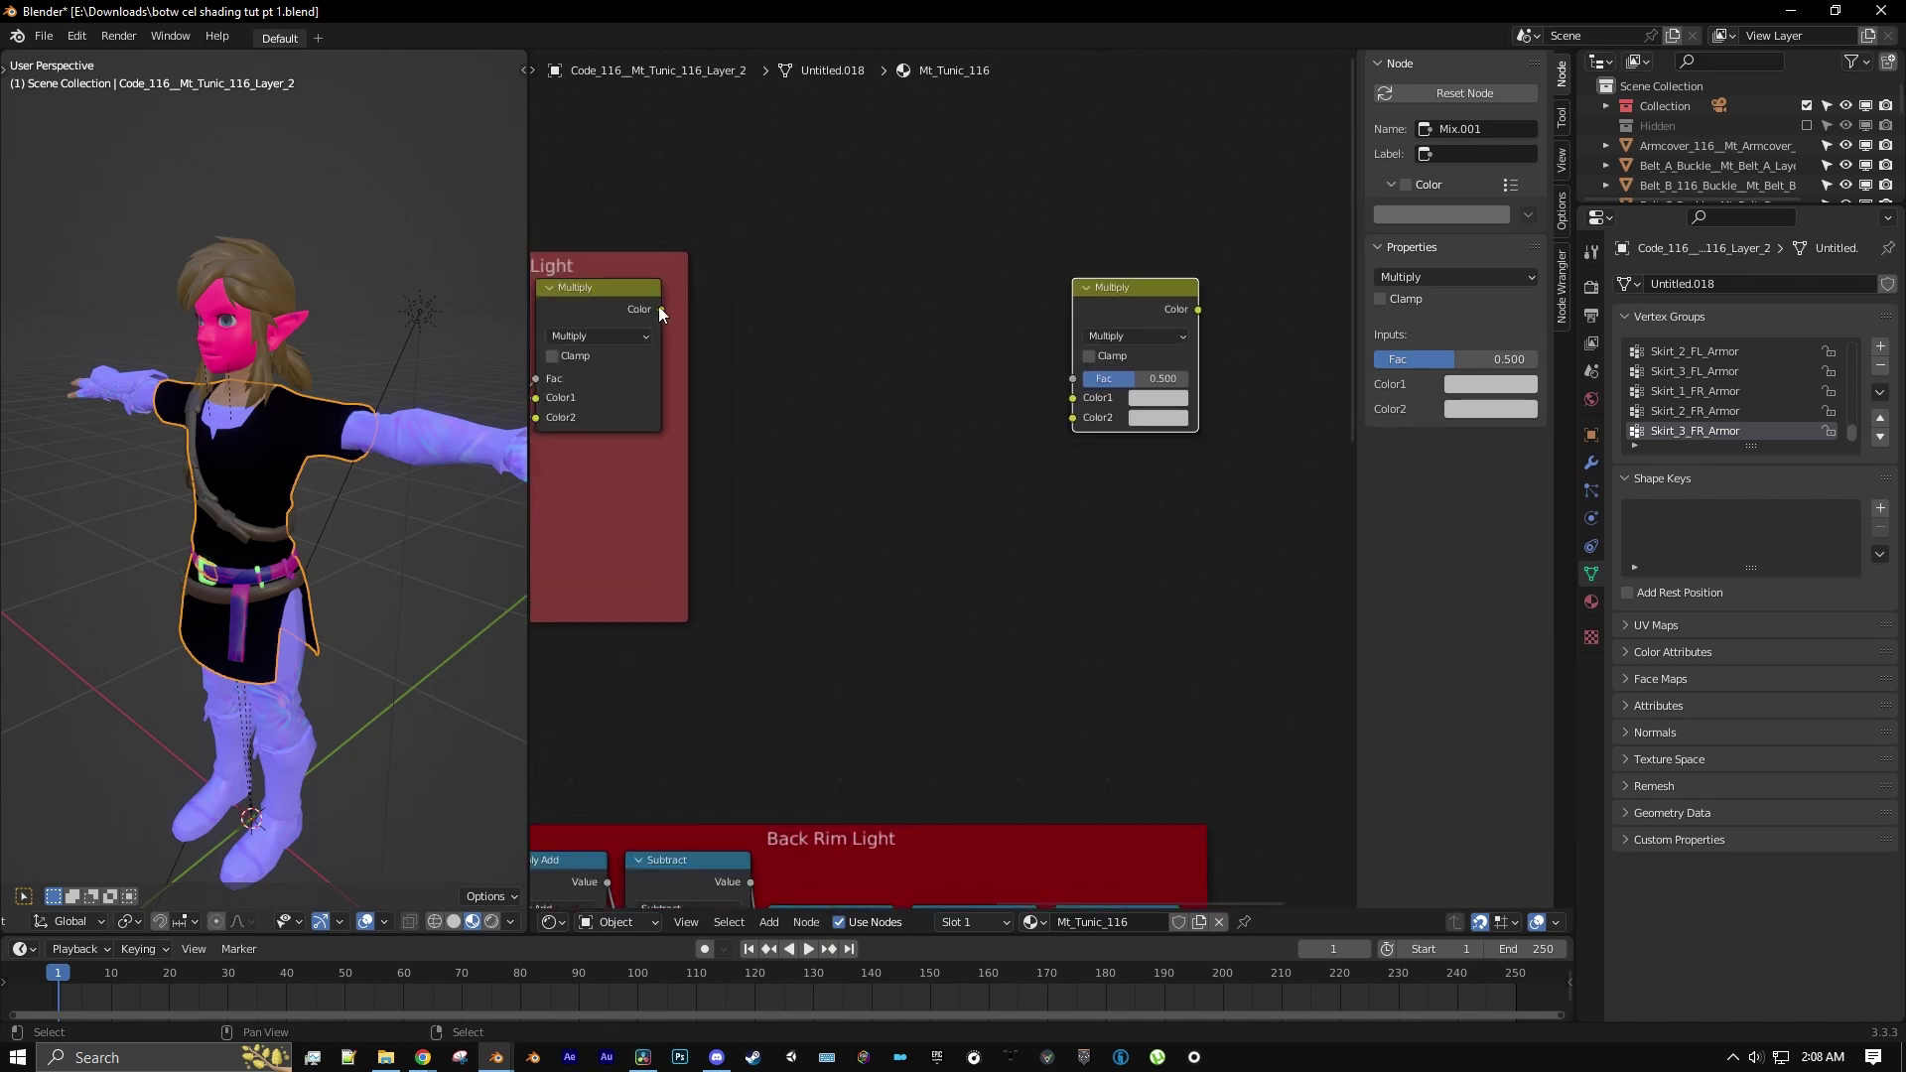
pyautogui.scroll(-5, 666, 315)
pyautogui.moveTo(685, 323); pyautogui.dragTo(904, 357, button='middle')
pyautogui.scroll(4, 889, 352)
pyautogui.moveTo(1133, 378); pyautogui.dragTo(1109, 376, button='middle')
pyautogui.press('n')
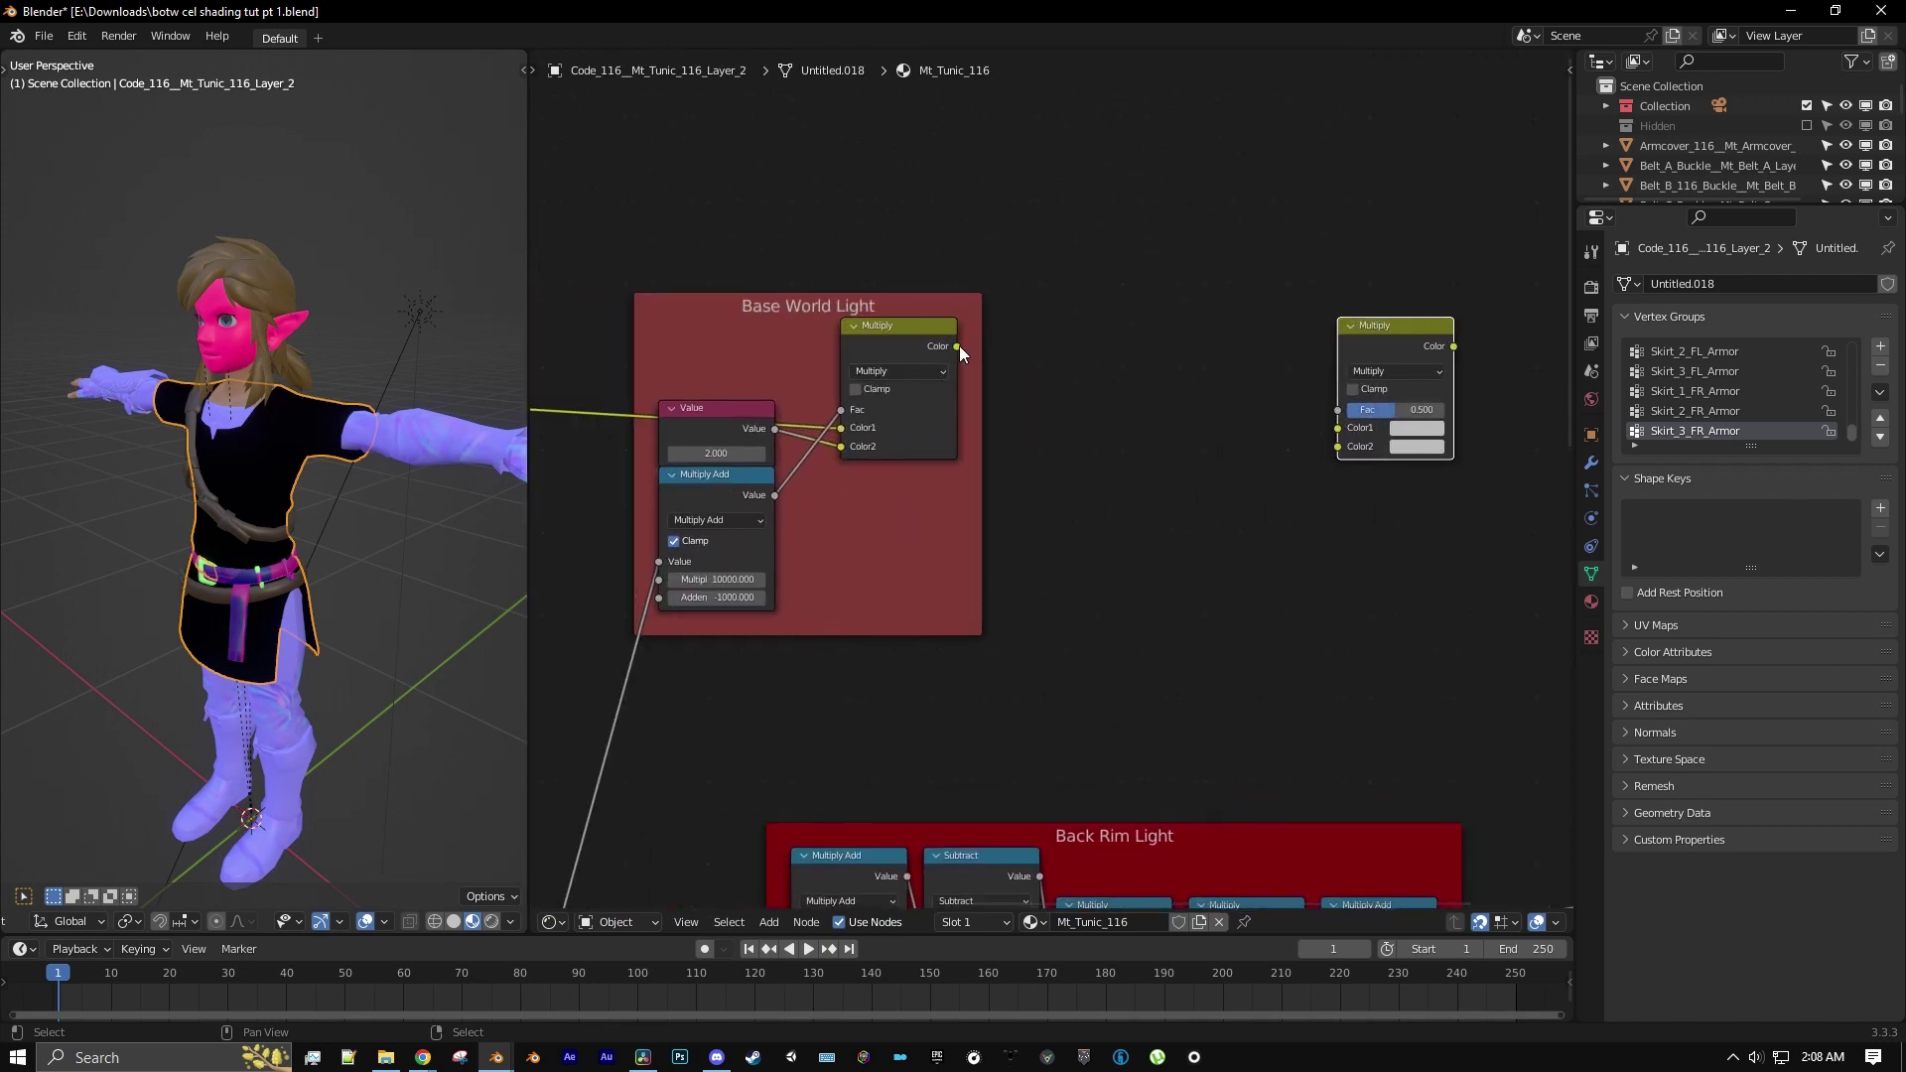
pyautogui.moveTo(957, 345); pyautogui.dragTo(1339, 427)
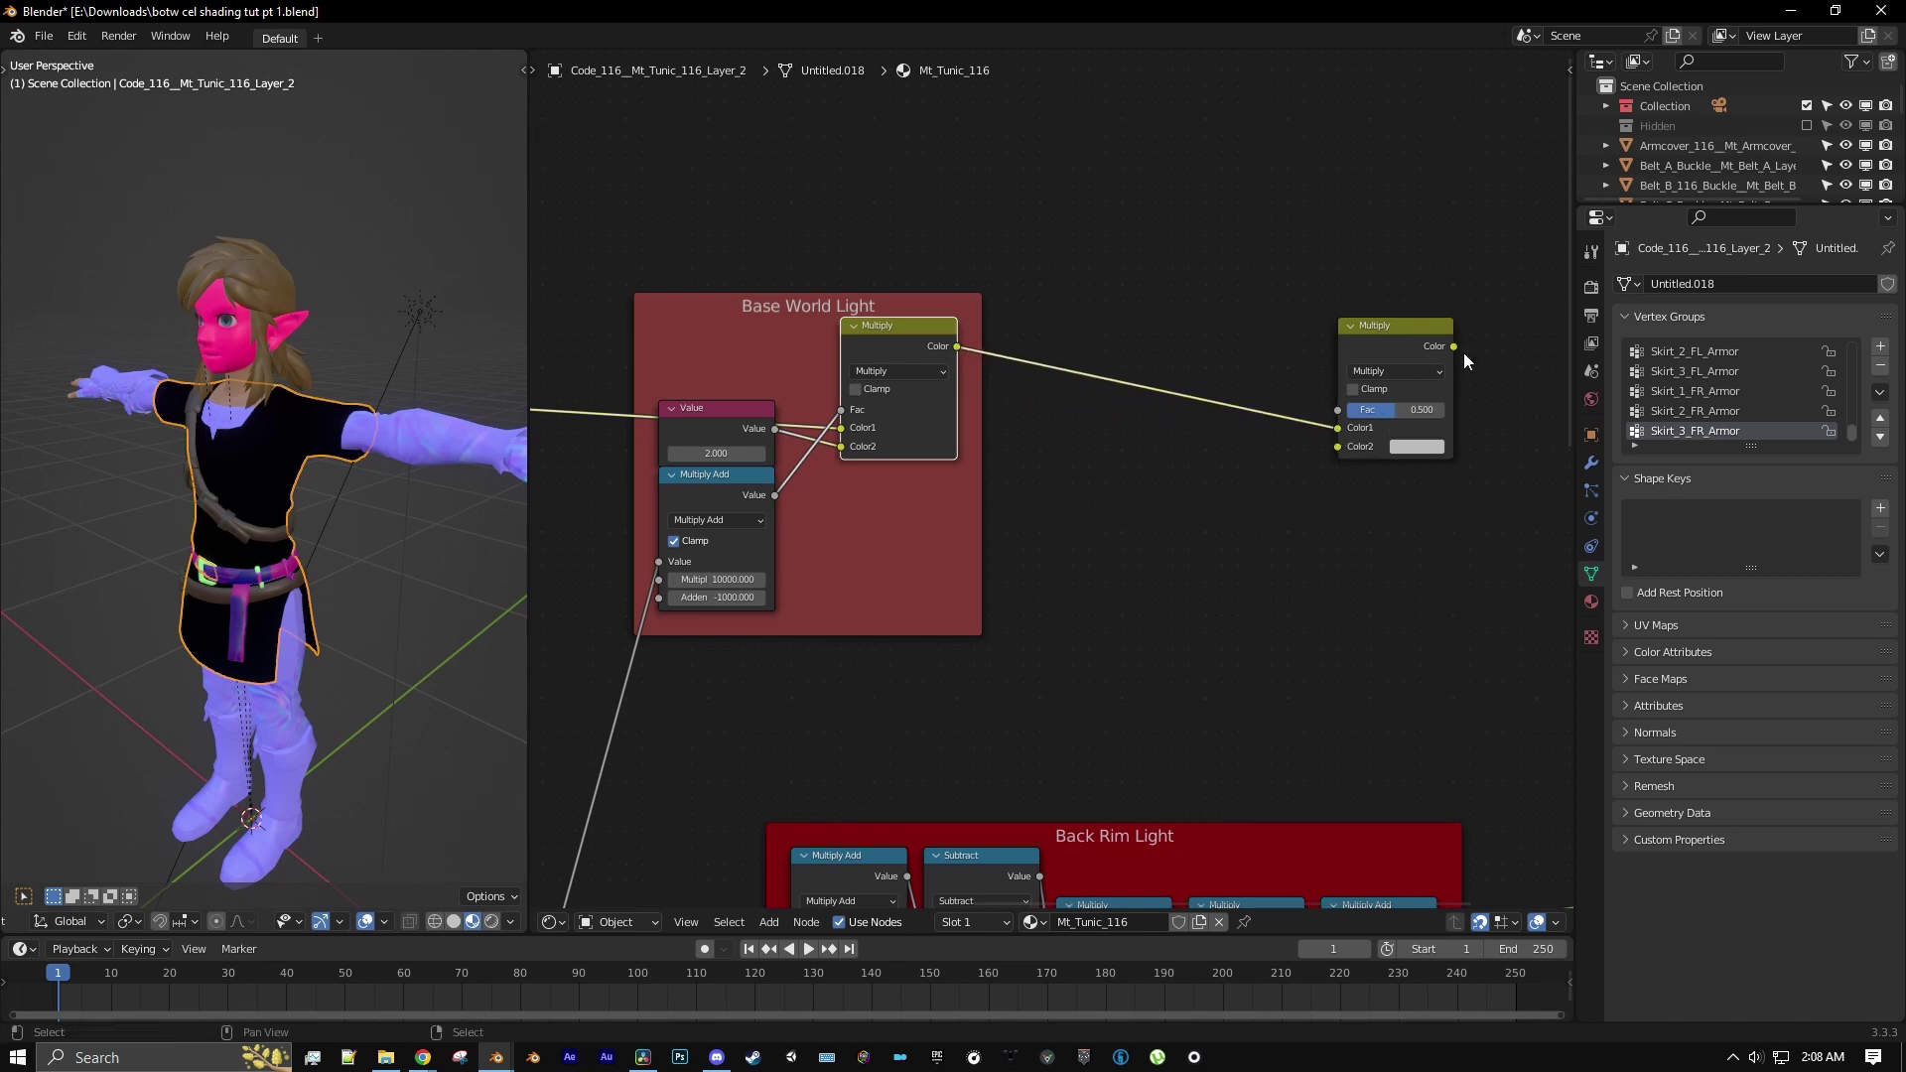
# Connect the Value output of the last Back Rim Light Multiply Add node to the new Multiply mix node's Fac input
pyautogui.moveTo(1463, 353); pyautogui.dragTo(1295, 321, button='middle')
pyautogui.moveTo(1258, 568); pyautogui.dragTo(1225, 353, button='middle')
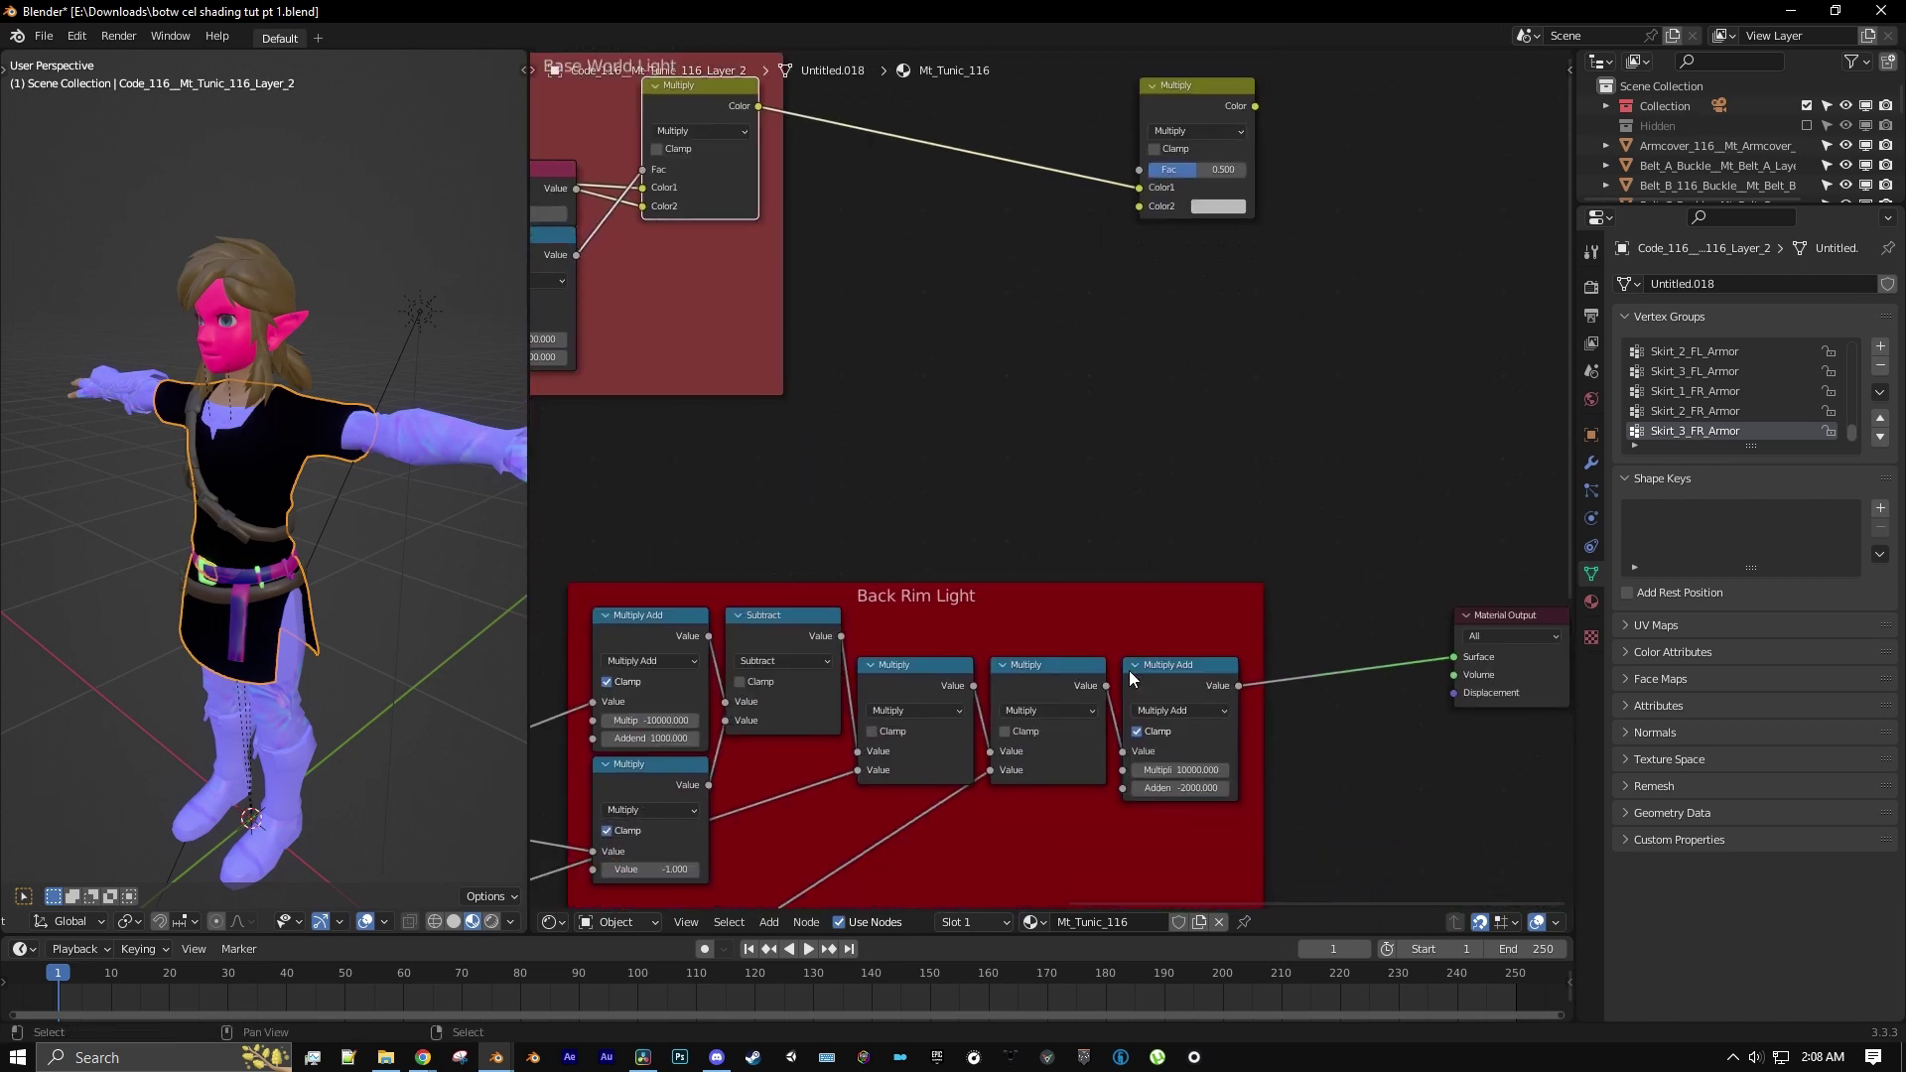
pyautogui.click(1184, 682)
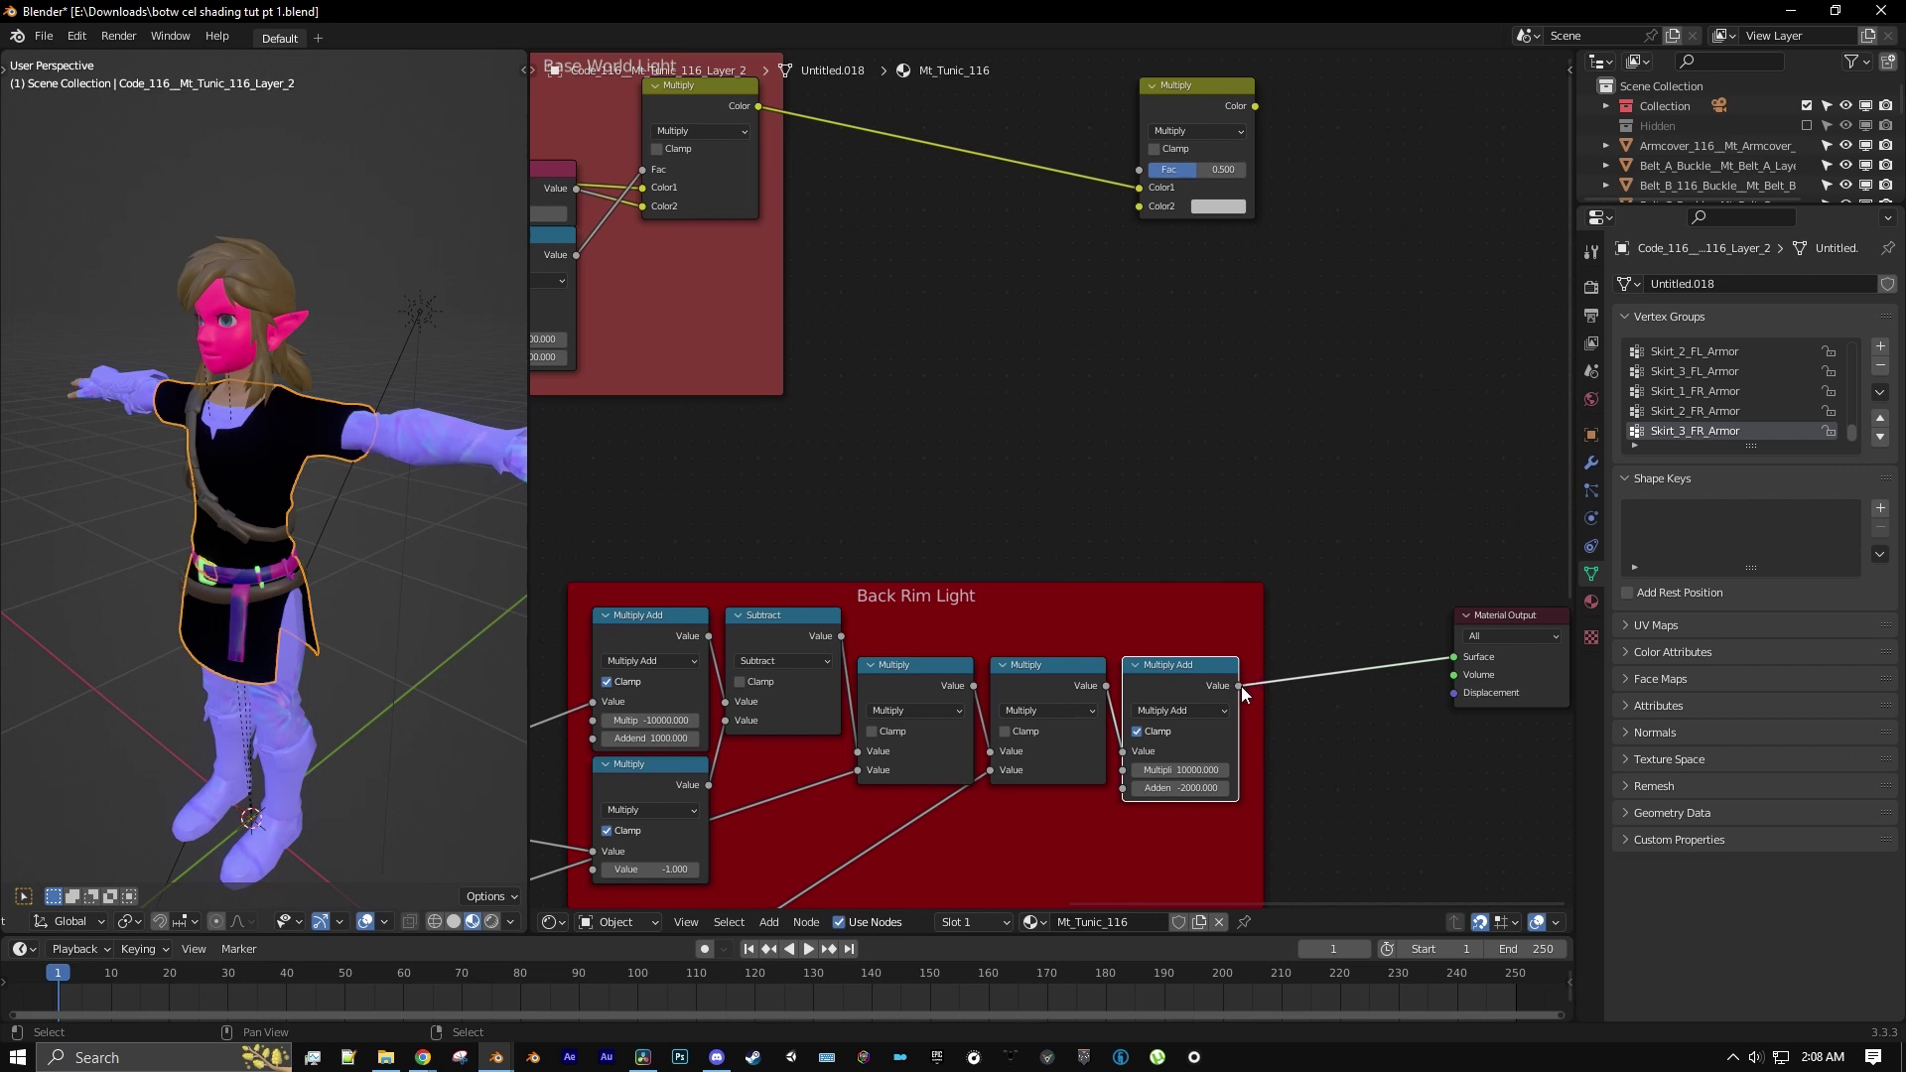
pyautogui.moveTo(1241, 687); pyautogui.dragTo(1318, 673)
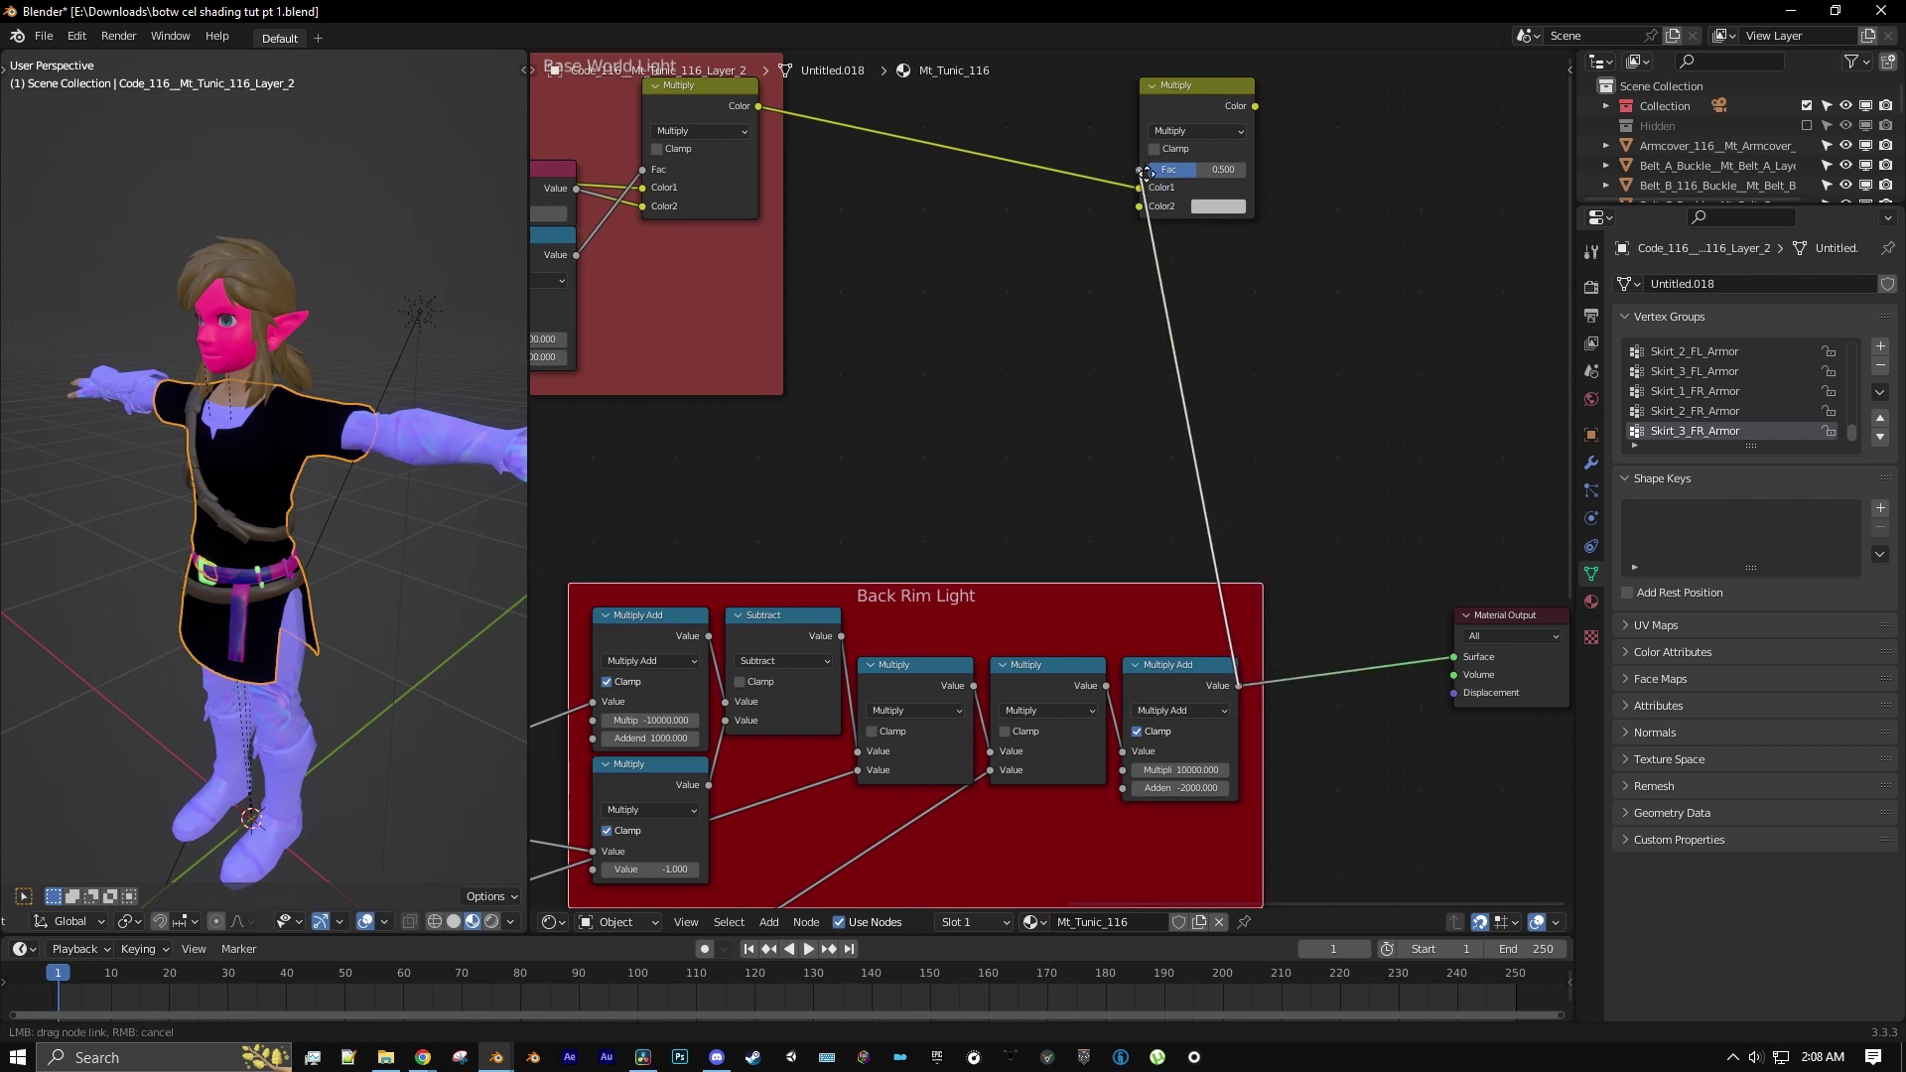
# Move the Multiply mix node to the end of the Back Rim Light frame and feed its Color into the Material Output surface
pyautogui.moveTo(1211, 127); pyautogui.dragTo(1366, 554)
pyautogui.moveTo(1283, 569); pyautogui.dragTo(1042, 406, button='middle')
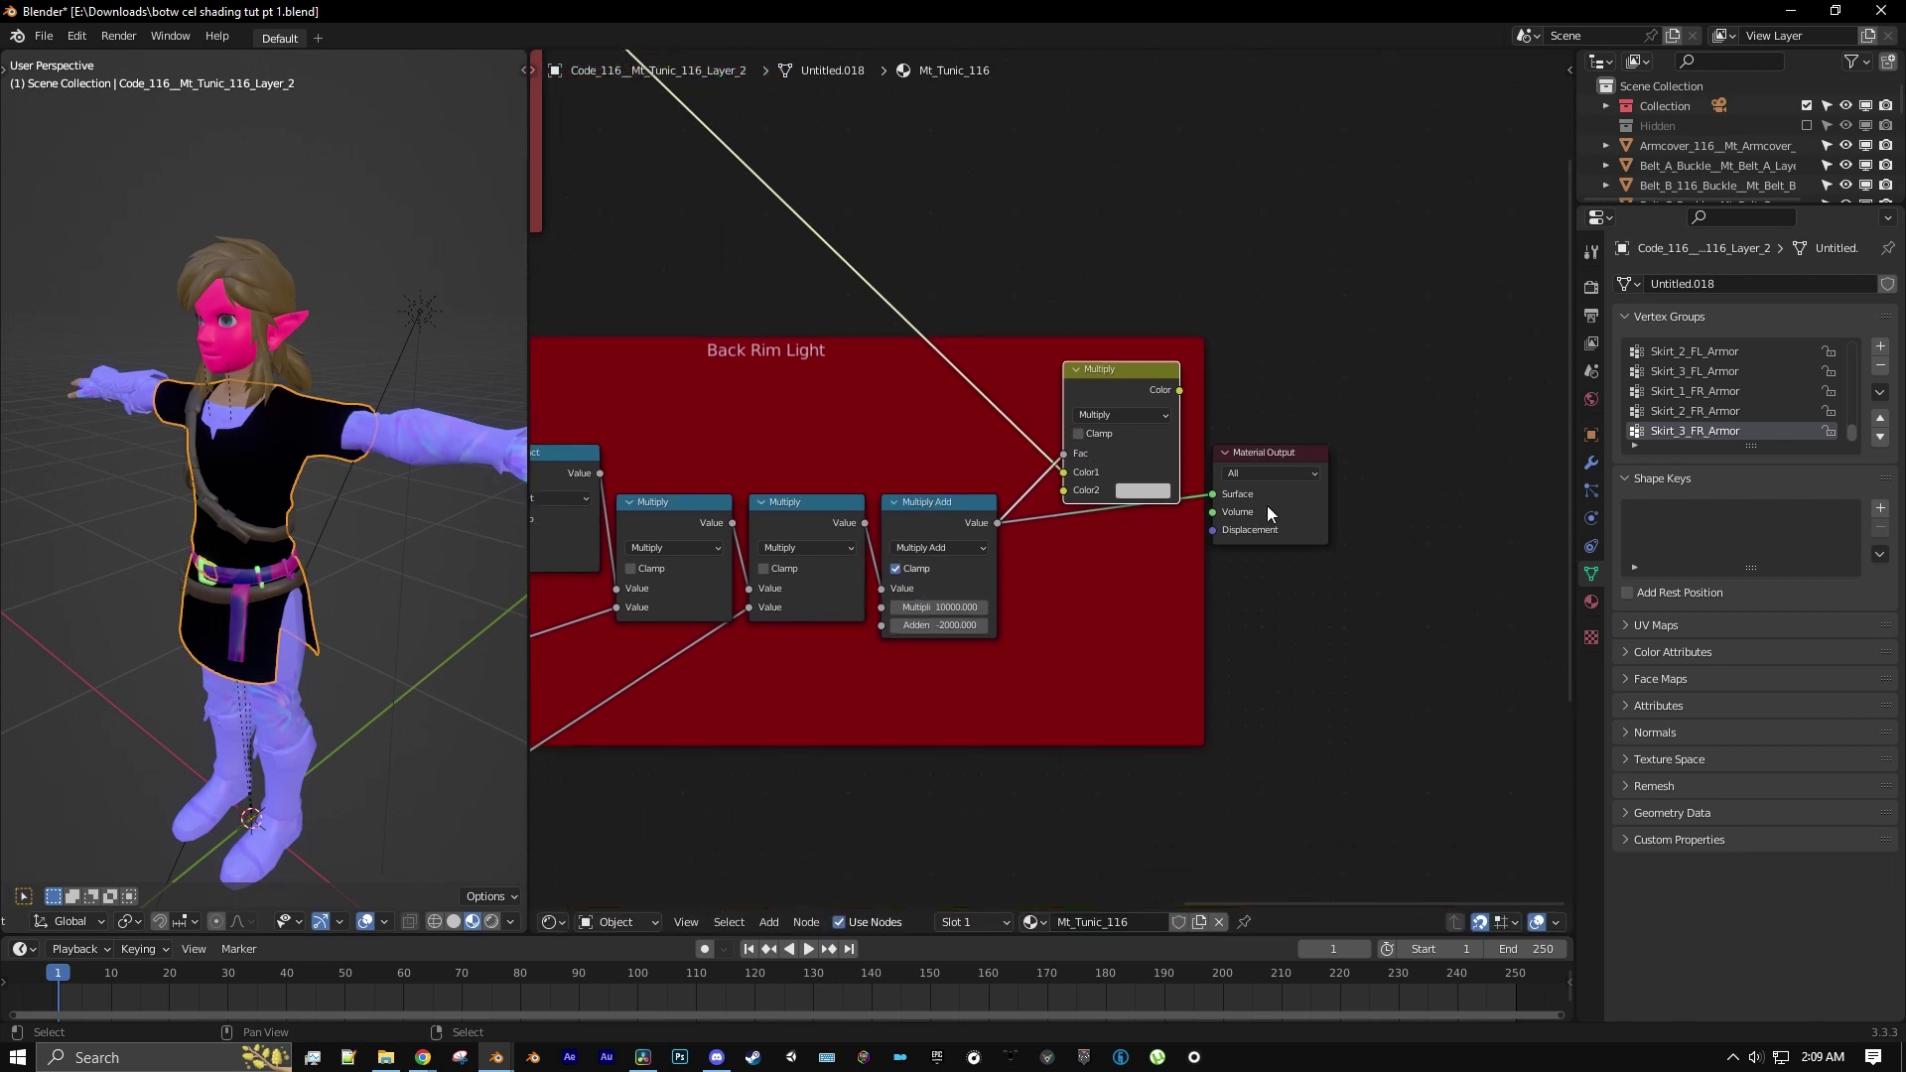
pyautogui.moveTo(1279, 535); pyautogui.dragTo(1441, 463)
pyautogui.moveTo(1138, 400); pyautogui.dragTo(1221, 384)
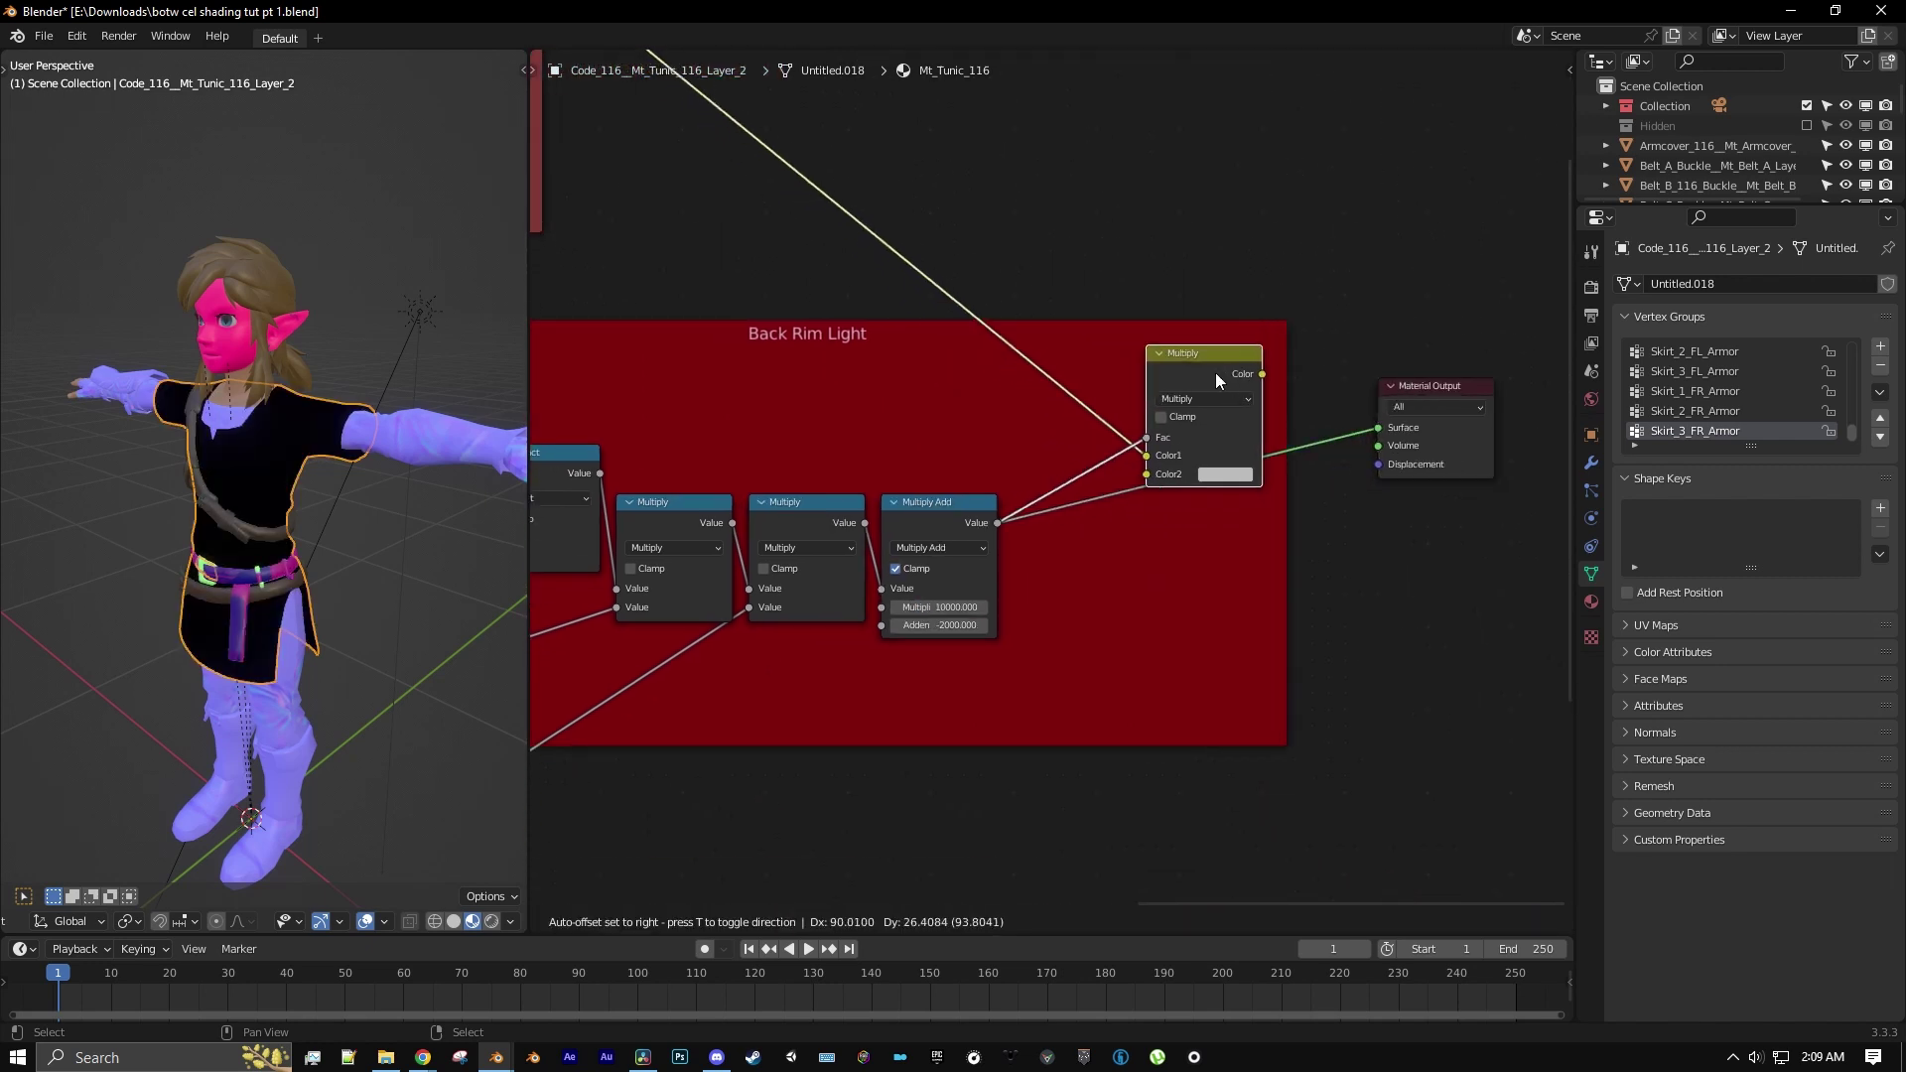
# Add a Value node inside the Back Rim Light frame and connect it to the Multiply mix node's Color2 input
pyautogui.click(771, 923)
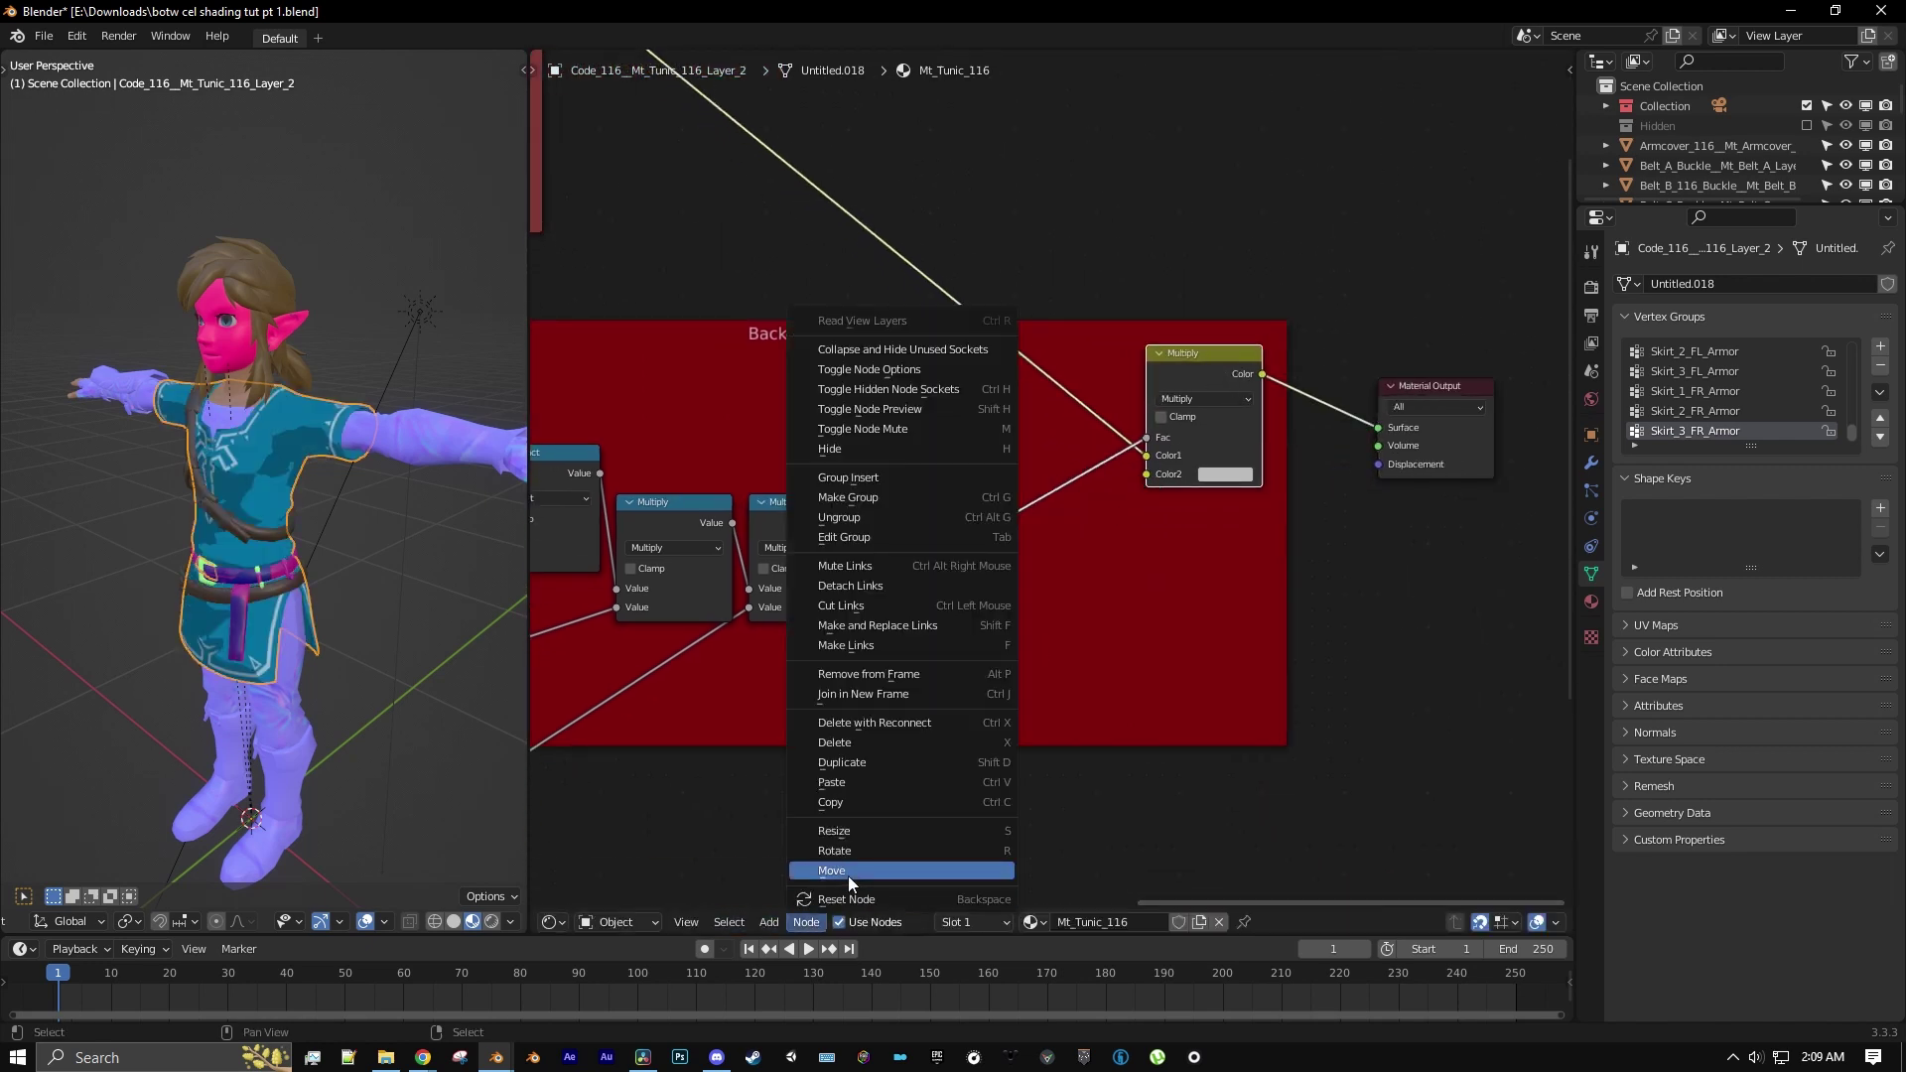
pyautogui.moveTo(774, 871)
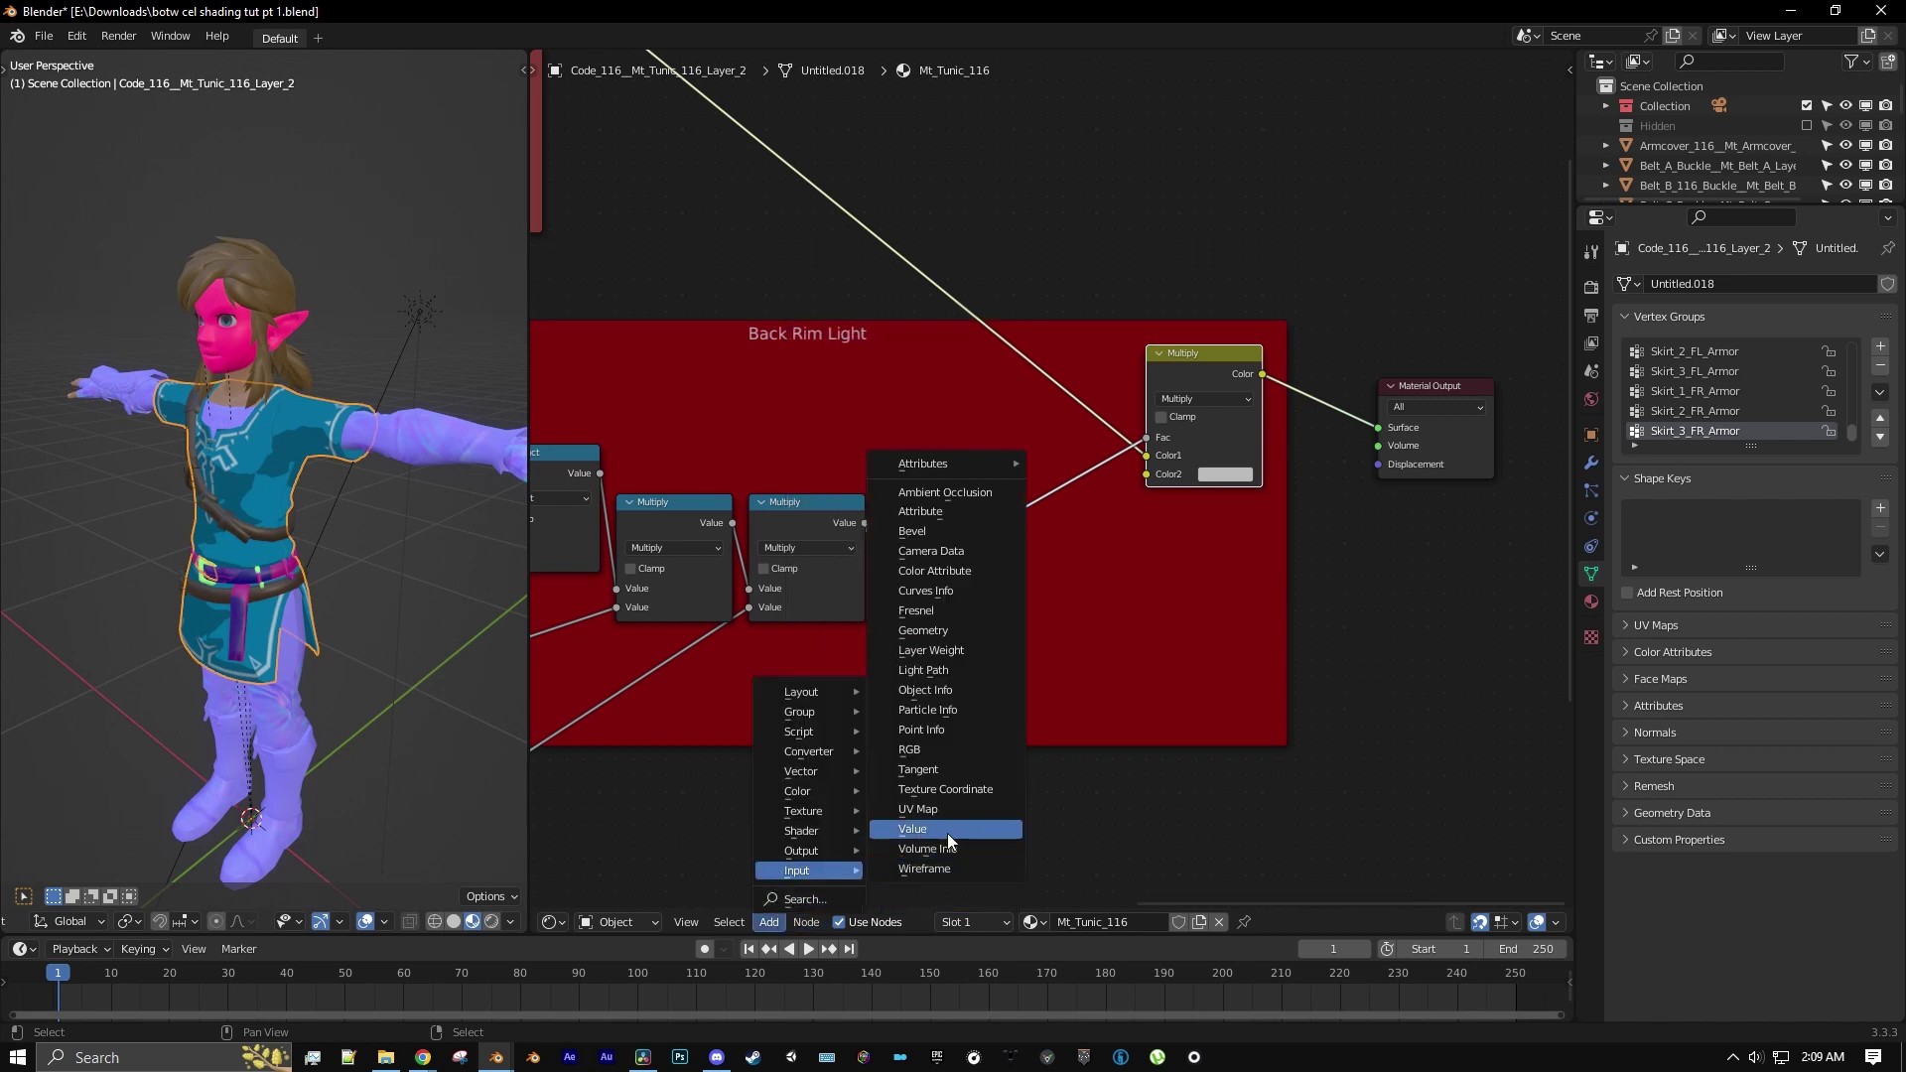
pyautogui.click(947, 832)
pyautogui.click(1105, 613)
pyautogui.moveTo(1161, 622); pyautogui.dragTo(1148, 475)
# Set the Back Rim Light frame's Value node to 2, matching the Value node in the Base World Light frame
pyautogui.scroll(-1, 1043, 476)
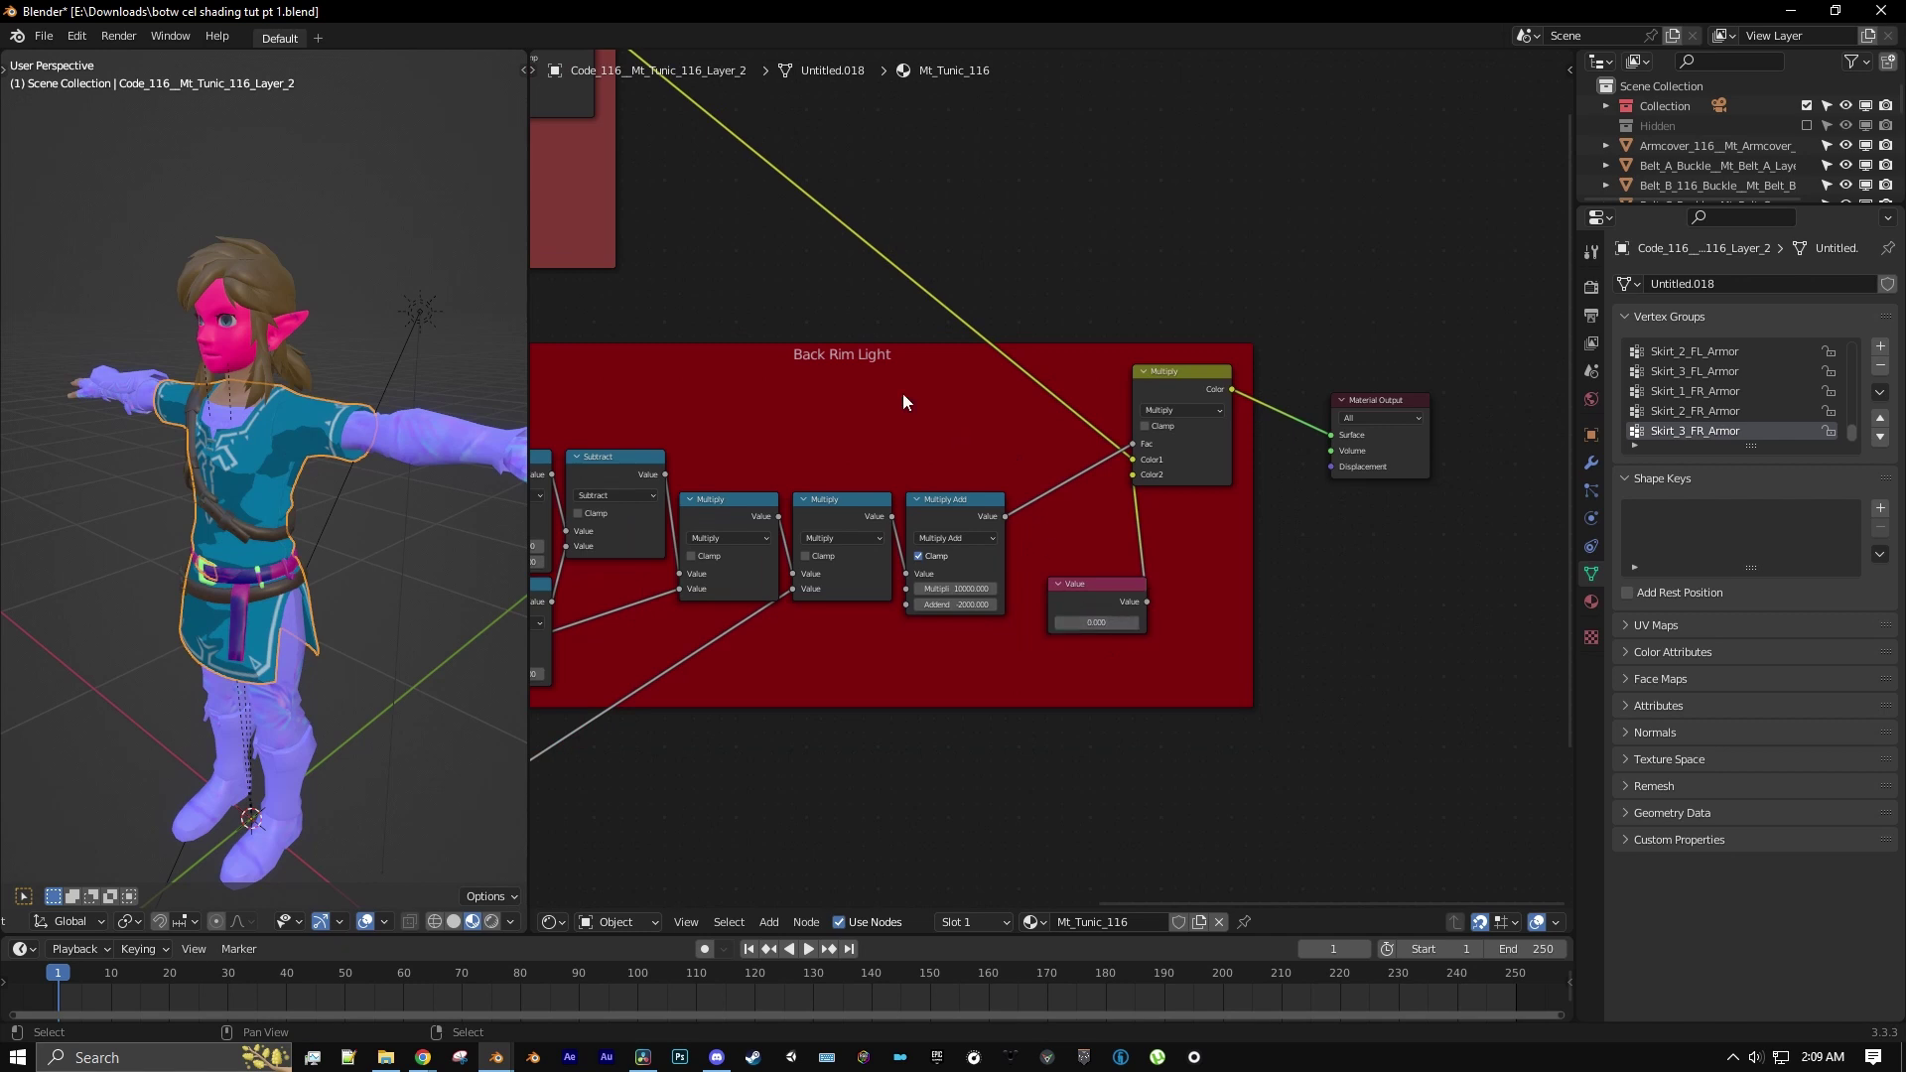
pyautogui.moveTo(903, 402); pyautogui.dragTo(1353, 731, button='middle')
pyautogui.scroll(2, 837, 448)
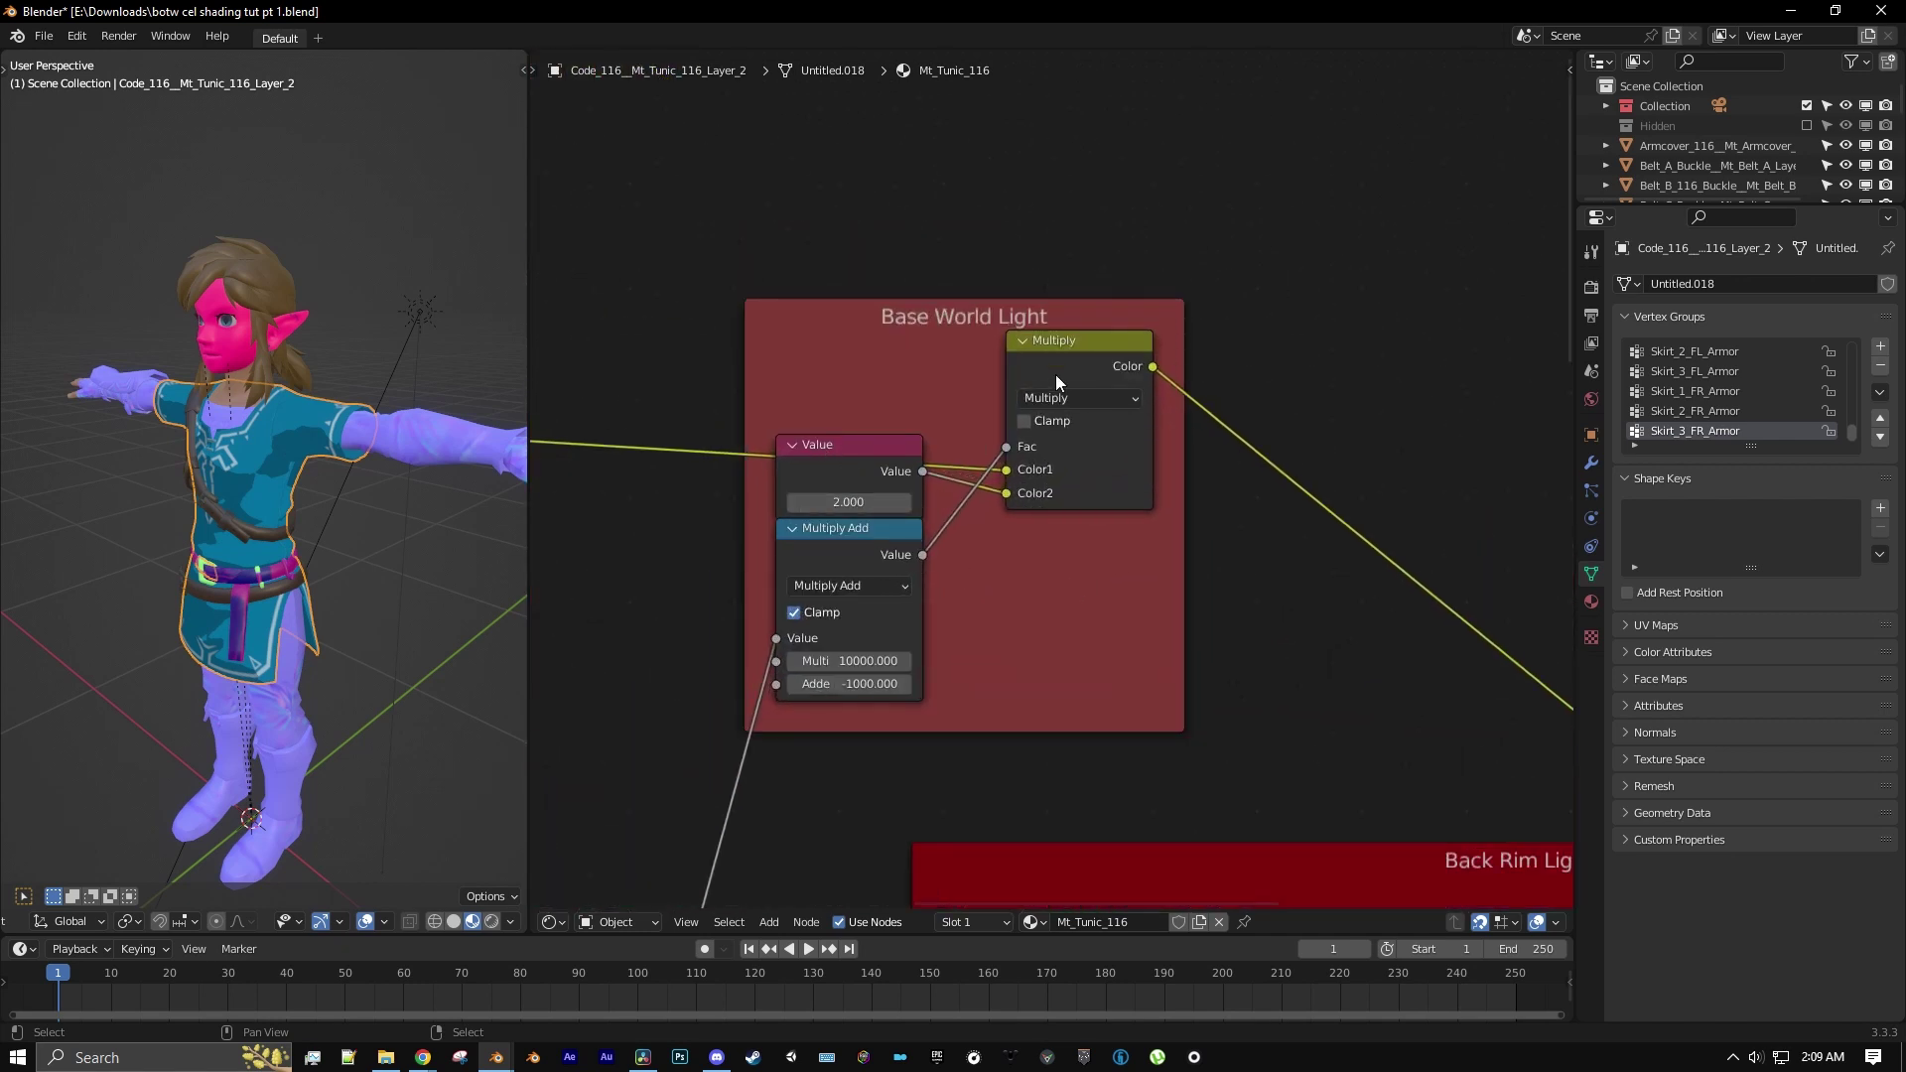
pyautogui.scroll(-2, 922, 490)
pyautogui.moveTo(1336, 633); pyautogui.dragTo(968, 253, button='middle')
pyautogui.scroll(2, 1130, 522)
pyautogui.write('2')
pyautogui.press('Return')
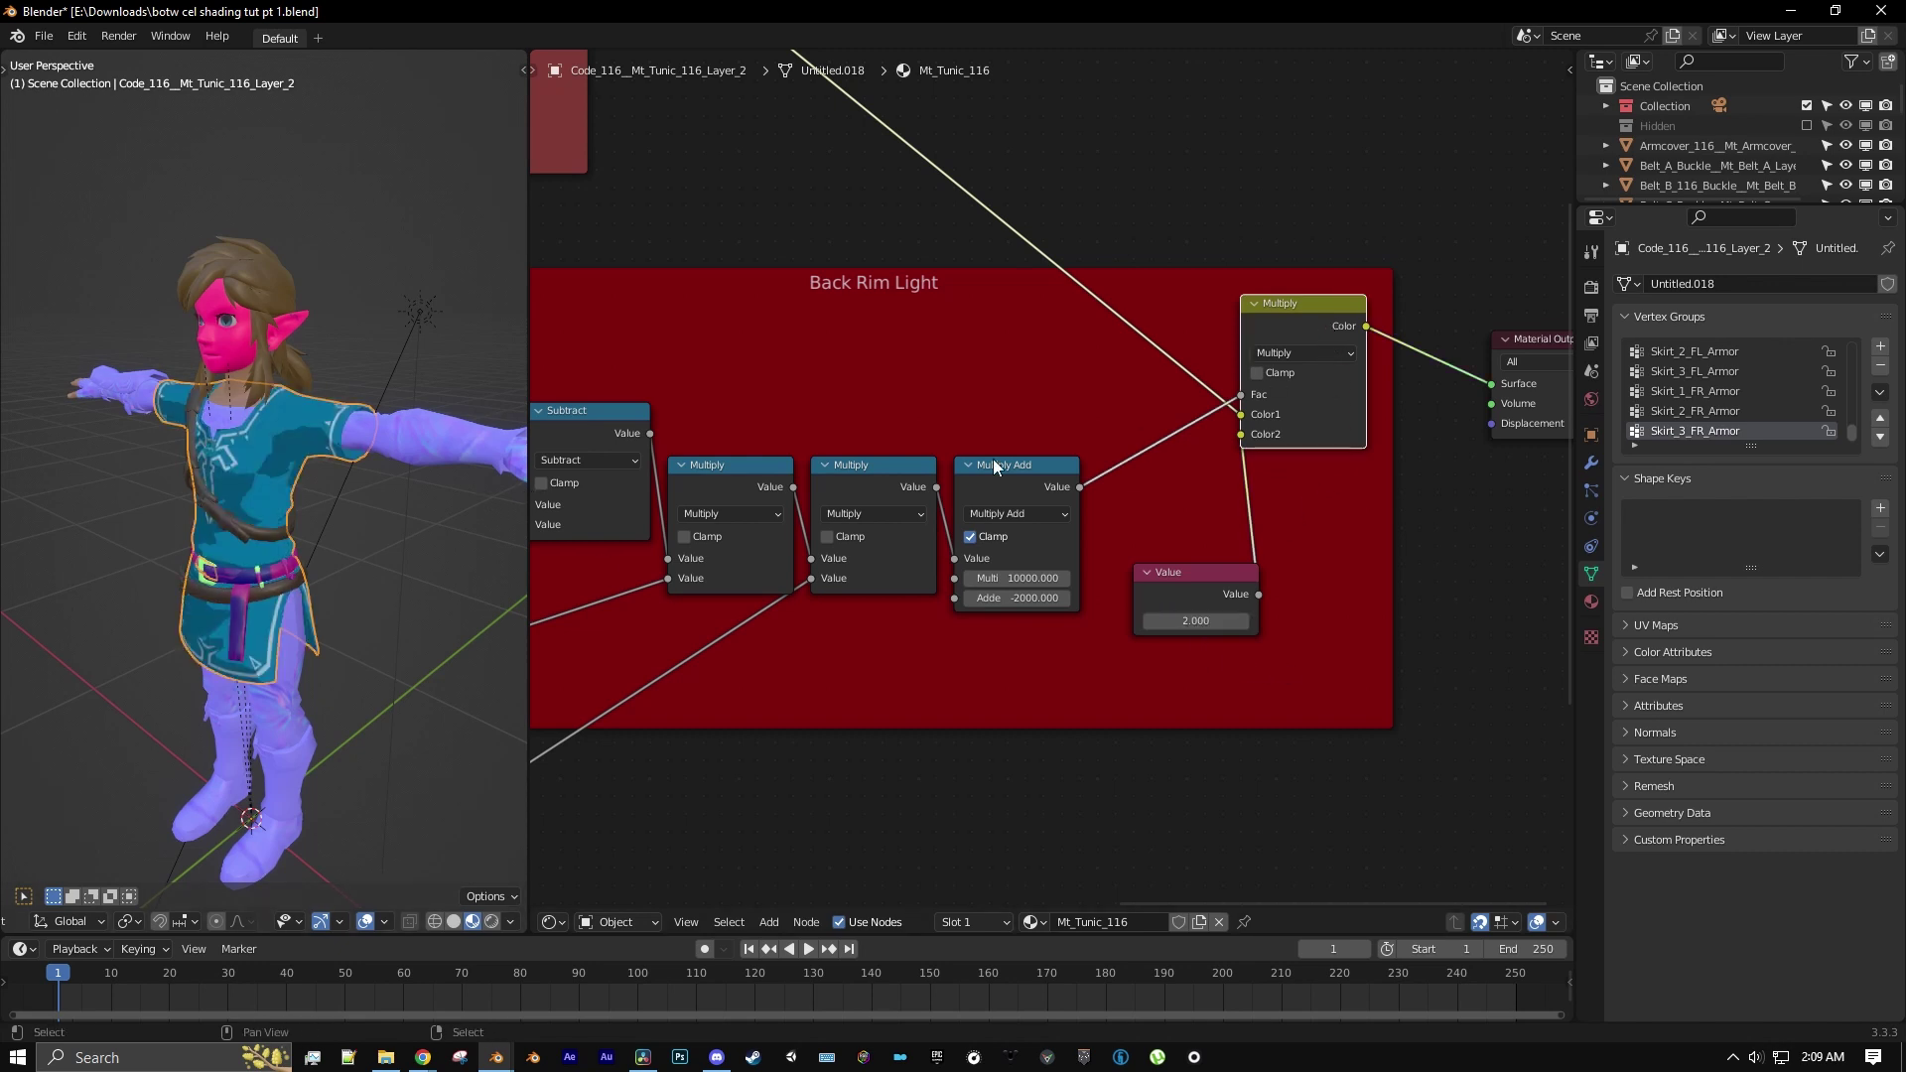
# Rotate the Sun light freely and inspect the tunic's shading from the front and back
pyautogui.scroll(1, 349, 494)
pyautogui.moveTo(350, 494); pyautogui.dragTo(446, 467, button='middle')
pyautogui.click(431, 289)
pyautogui.moveTo(450, 333); pyautogui.dragTo(478, 349, button='middle')
pyautogui.press('r')
pyautogui.click(282, 428)
pyautogui.press('r')
pyautogui.press('r')
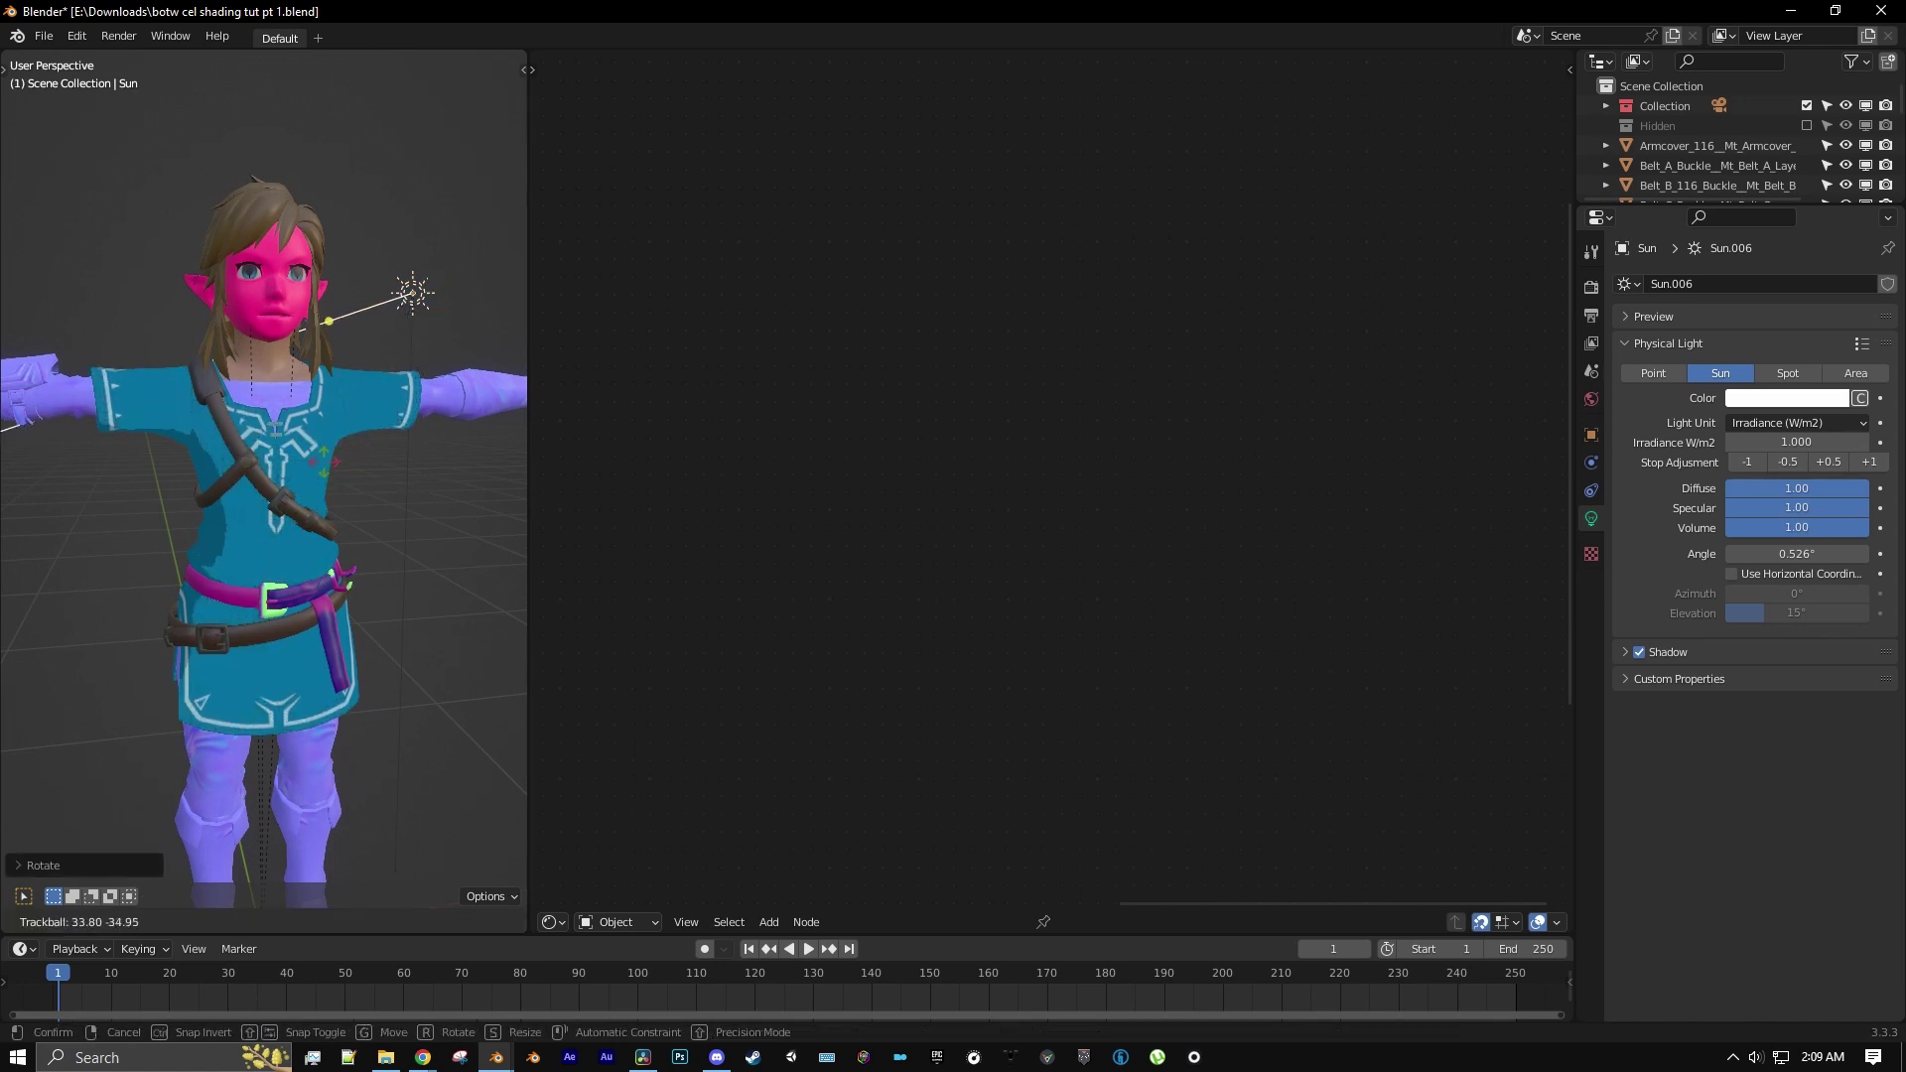
pyautogui.click(226, 469)
pyautogui.moveTo(226, 459); pyautogui.dragTo(343, 400, button='middle')
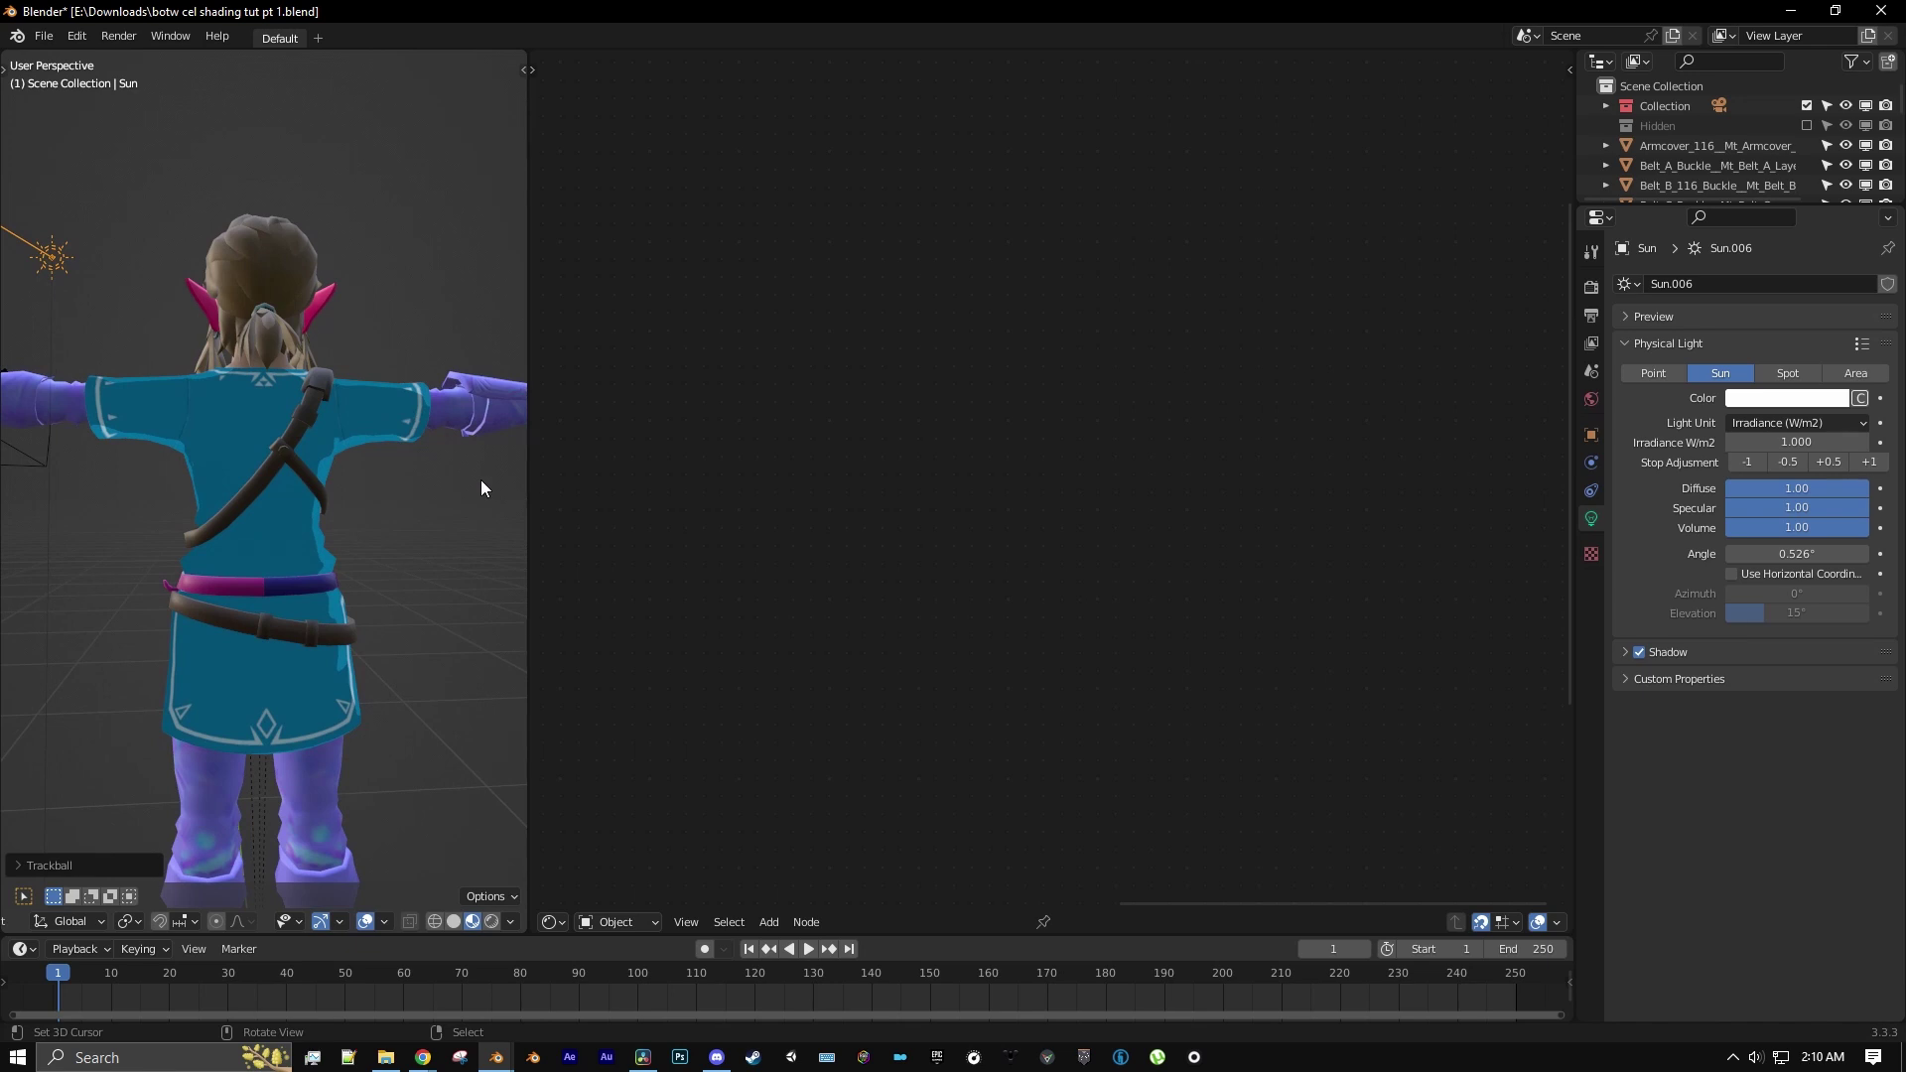
# Reselect the tunic and tuck the rim light's Multiply mix and Value nodes in close to the last Multiply Add node
pyautogui.rightClick(348, 437)
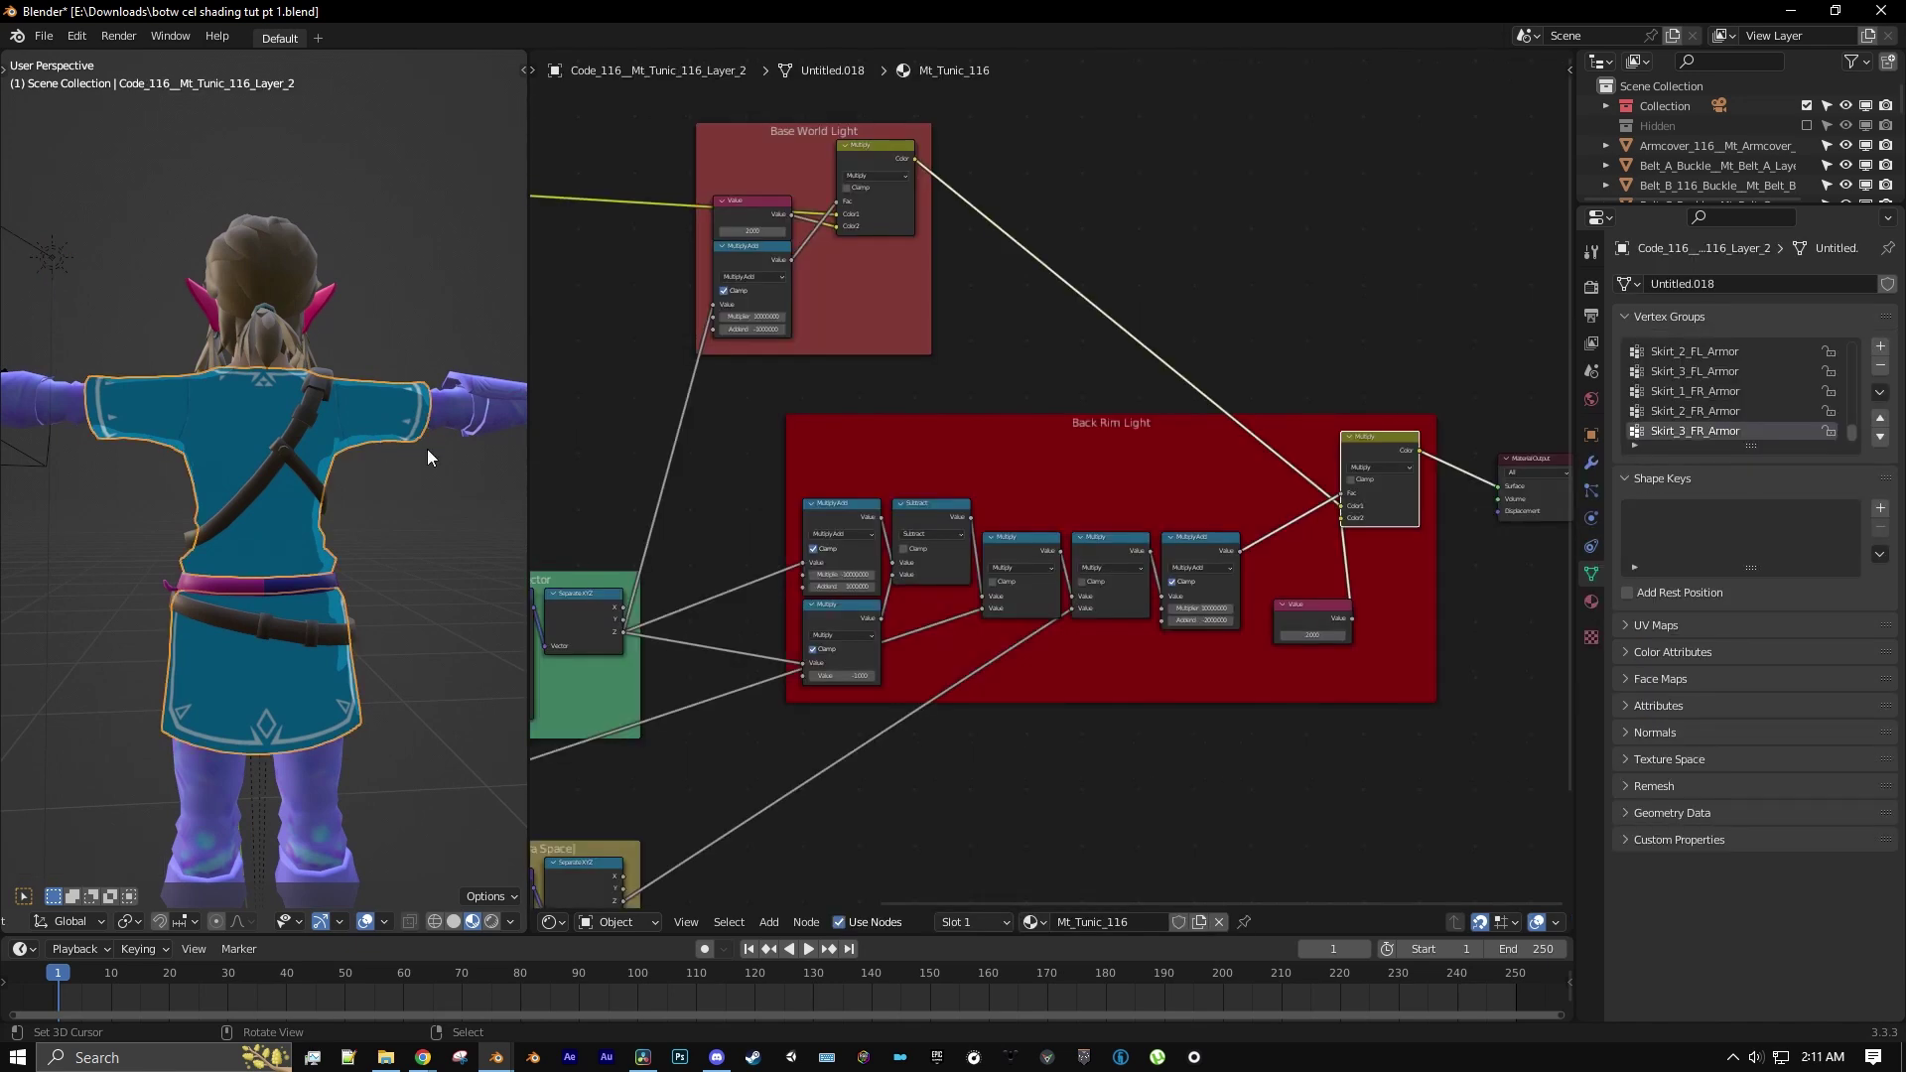
pyautogui.moveTo(1302, 452); pyautogui.dragTo(1245, 467, button='middle')
pyautogui.moveTo(1328, 474); pyautogui.dragTo(1236, 576)
pyautogui.moveTo(1286, 636); pyautogui.dragTo(1172, 662)
# Move the Back Rim Light frame directly beside the Base World Light frame and align the Material Output node beyond it
pyautogui.moveTo(1021, 504); pyautogui.dragTo(1173, 149)
pyautogui.scroll(-1, 1370, 324)
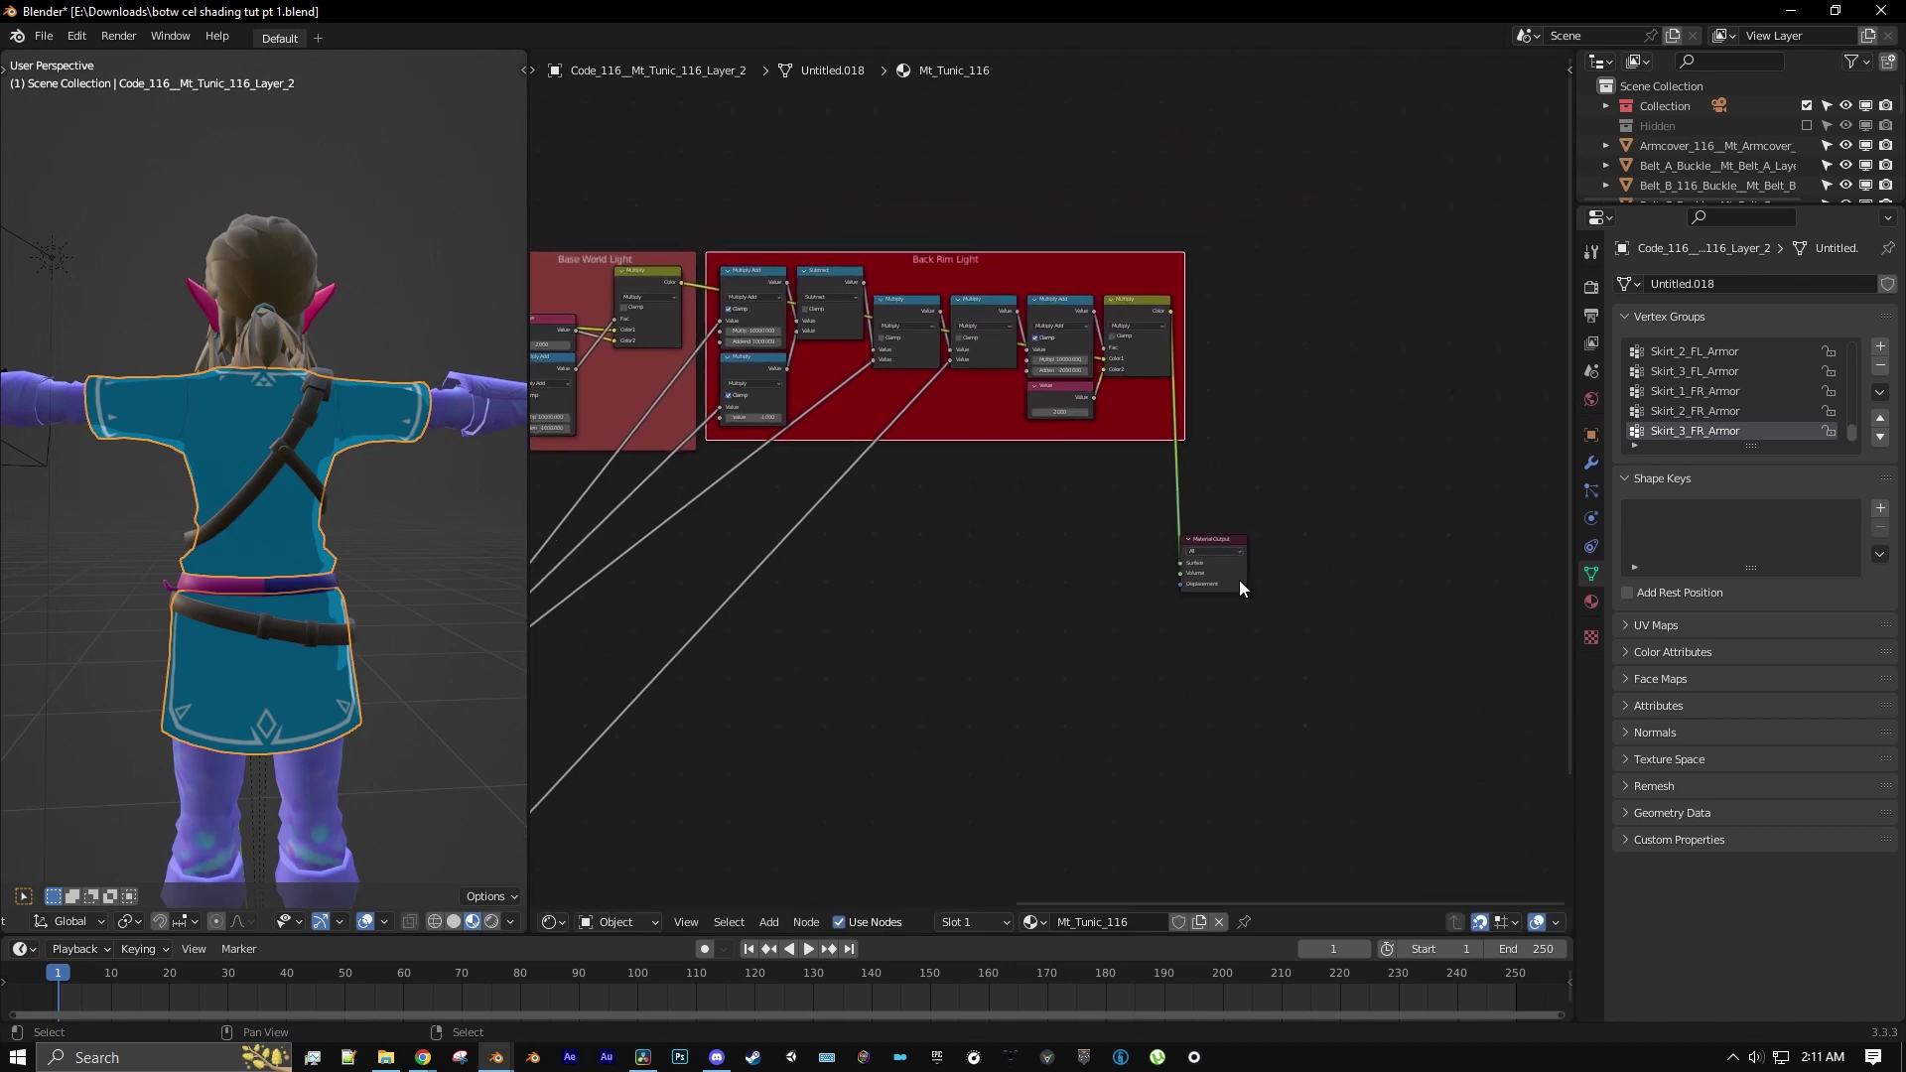
pyautogui.moveTo(1239, 580); pyautogui.dragTo(1434, 379)
pyautogui.scroll(-2, 996, 576)
pyautogui.moveTo(996, 576); pyautogui.dragTo(1204, 497, button='middle')
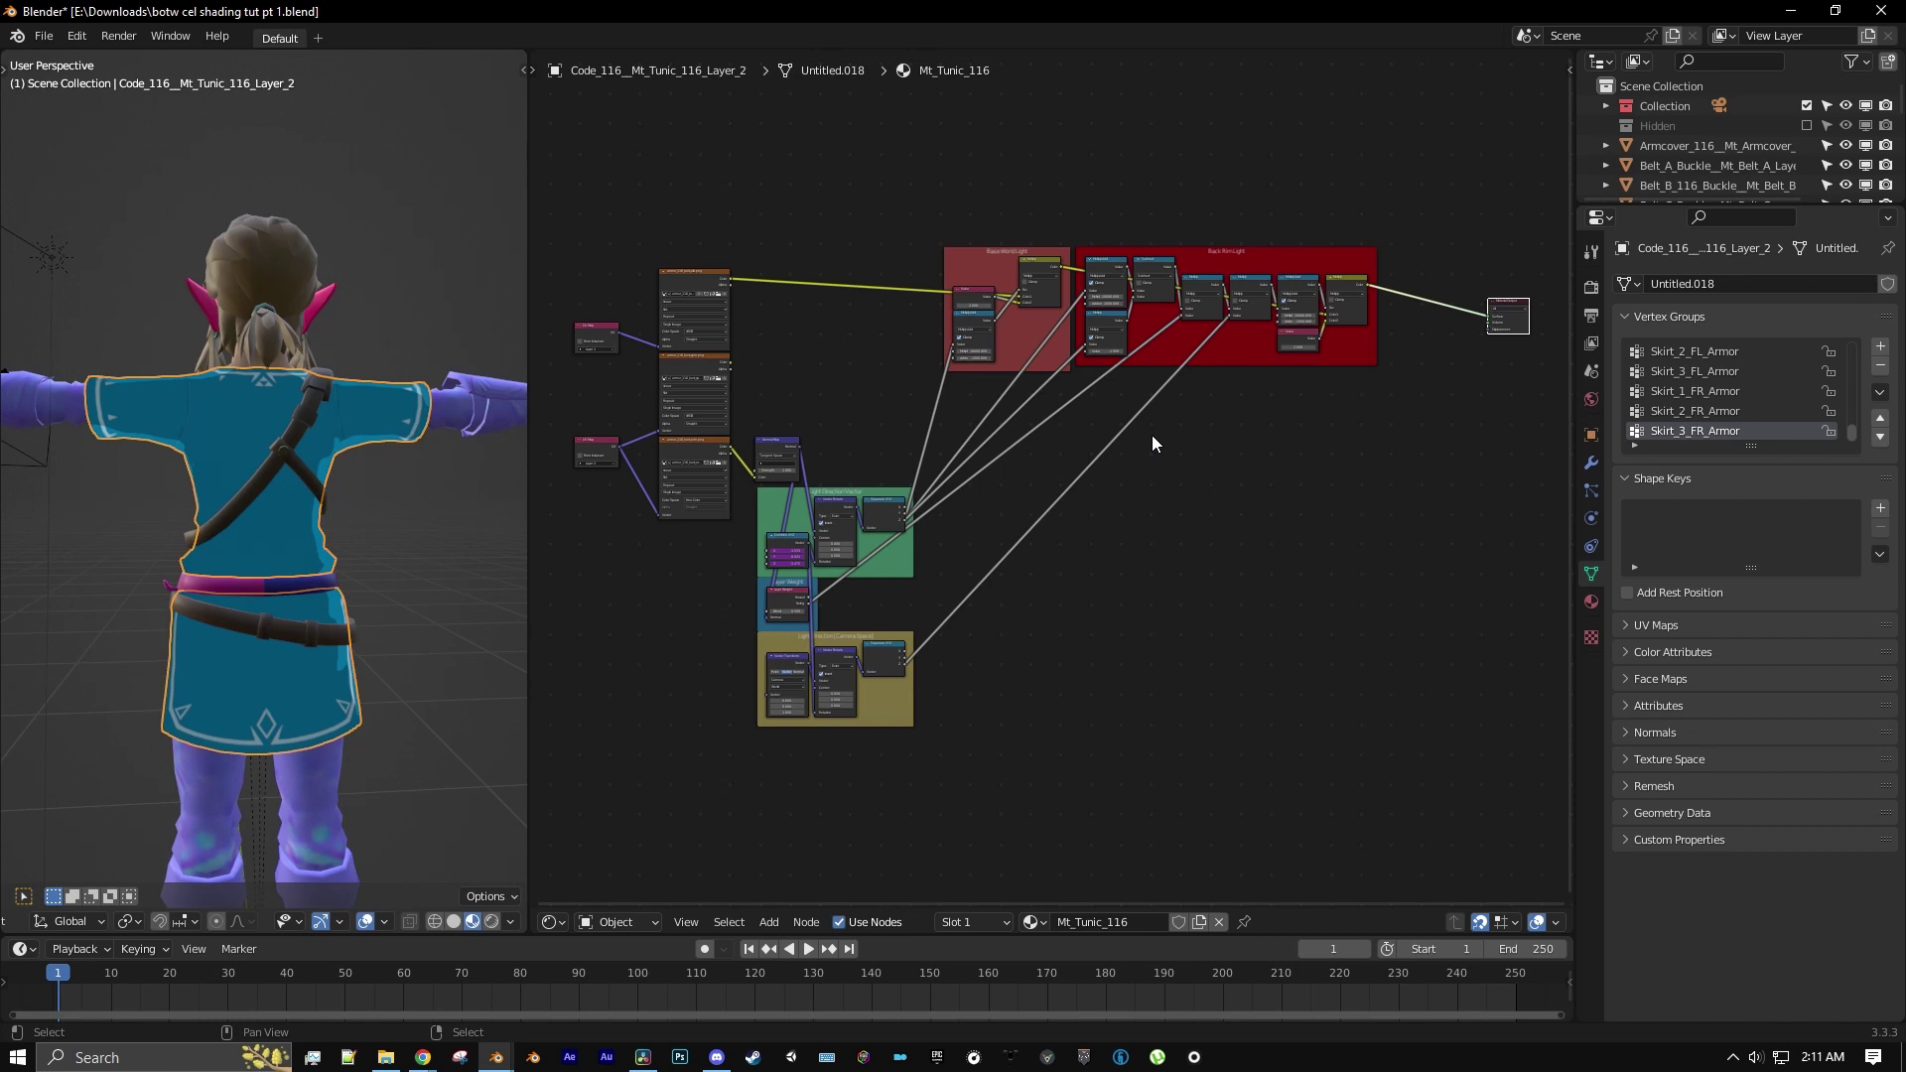
# Add a Math node in the empty area beyond the light direction frames and set its operation to Multiply Add
pyautogui.moveTo(218, 421); pyautogui.dragTo(290, 409, button='middle')
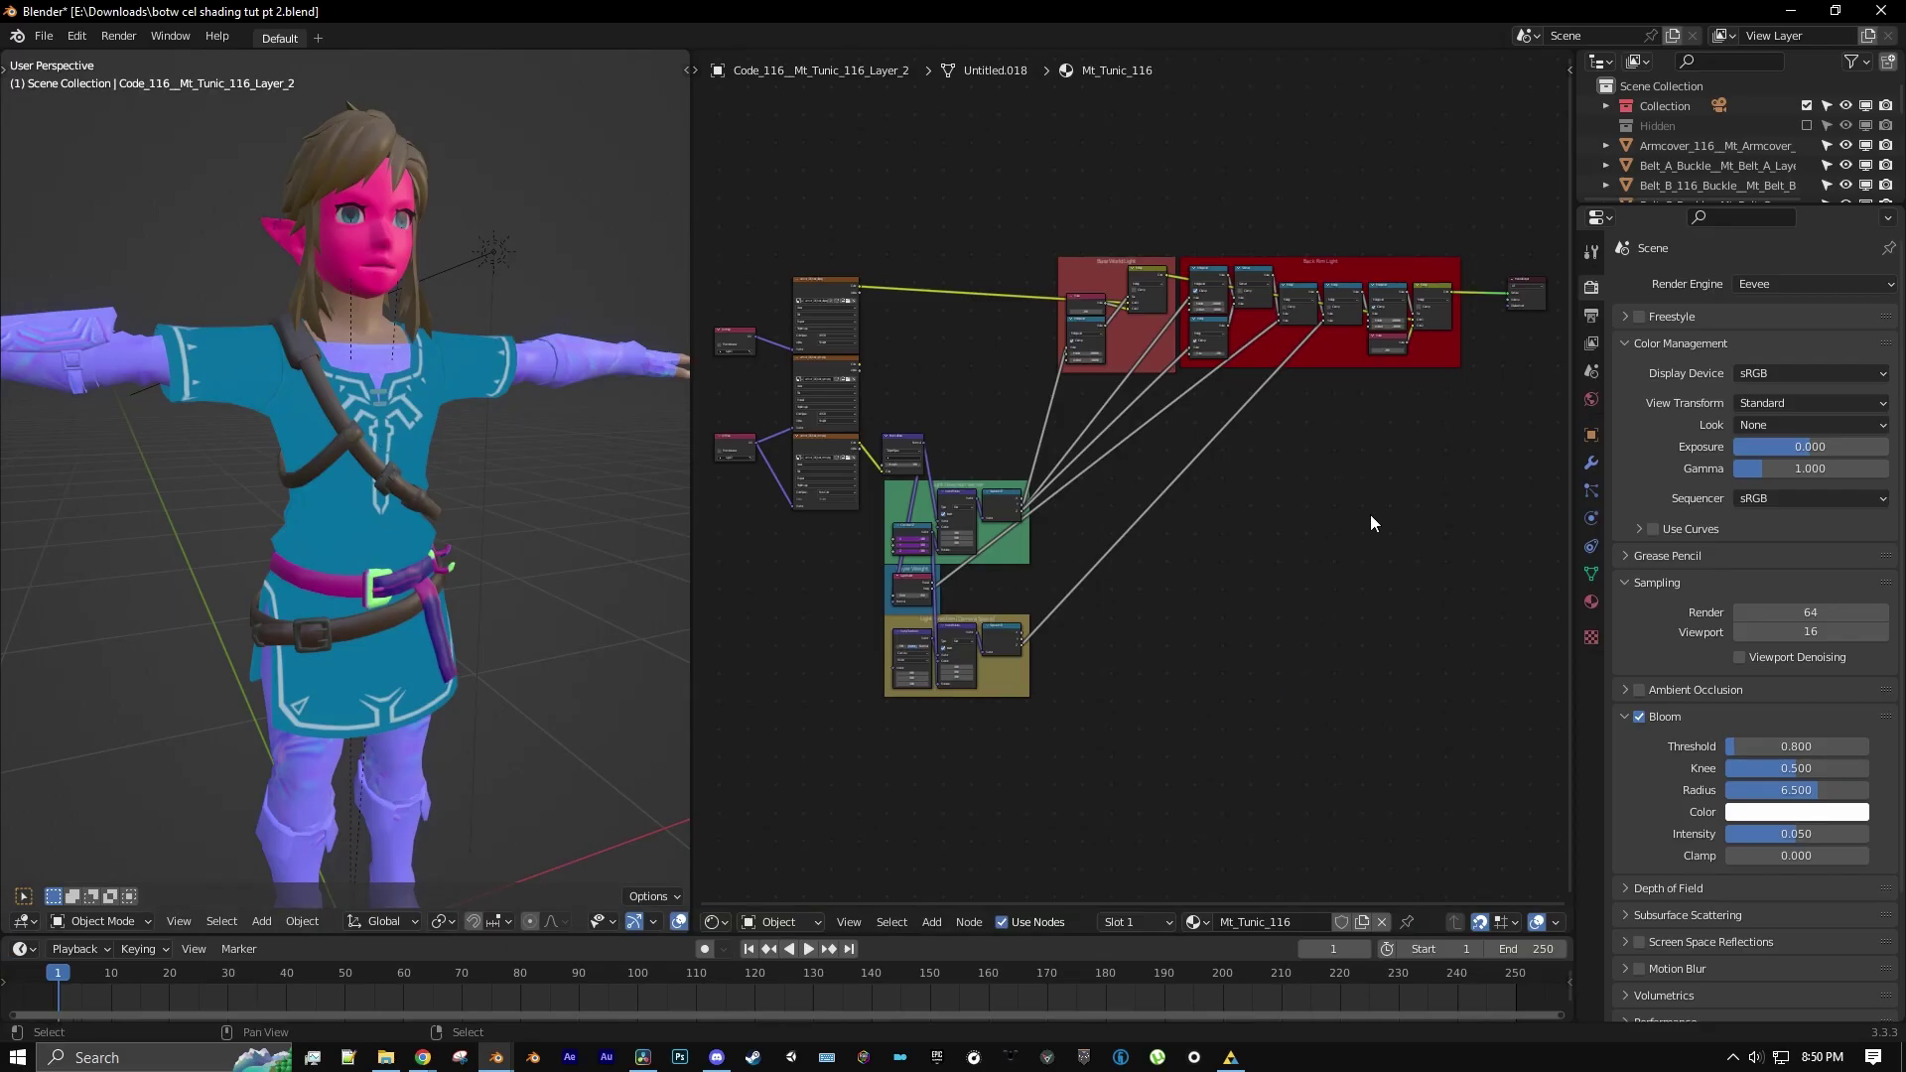
pyautogui.scroll(3, 1261, 502)
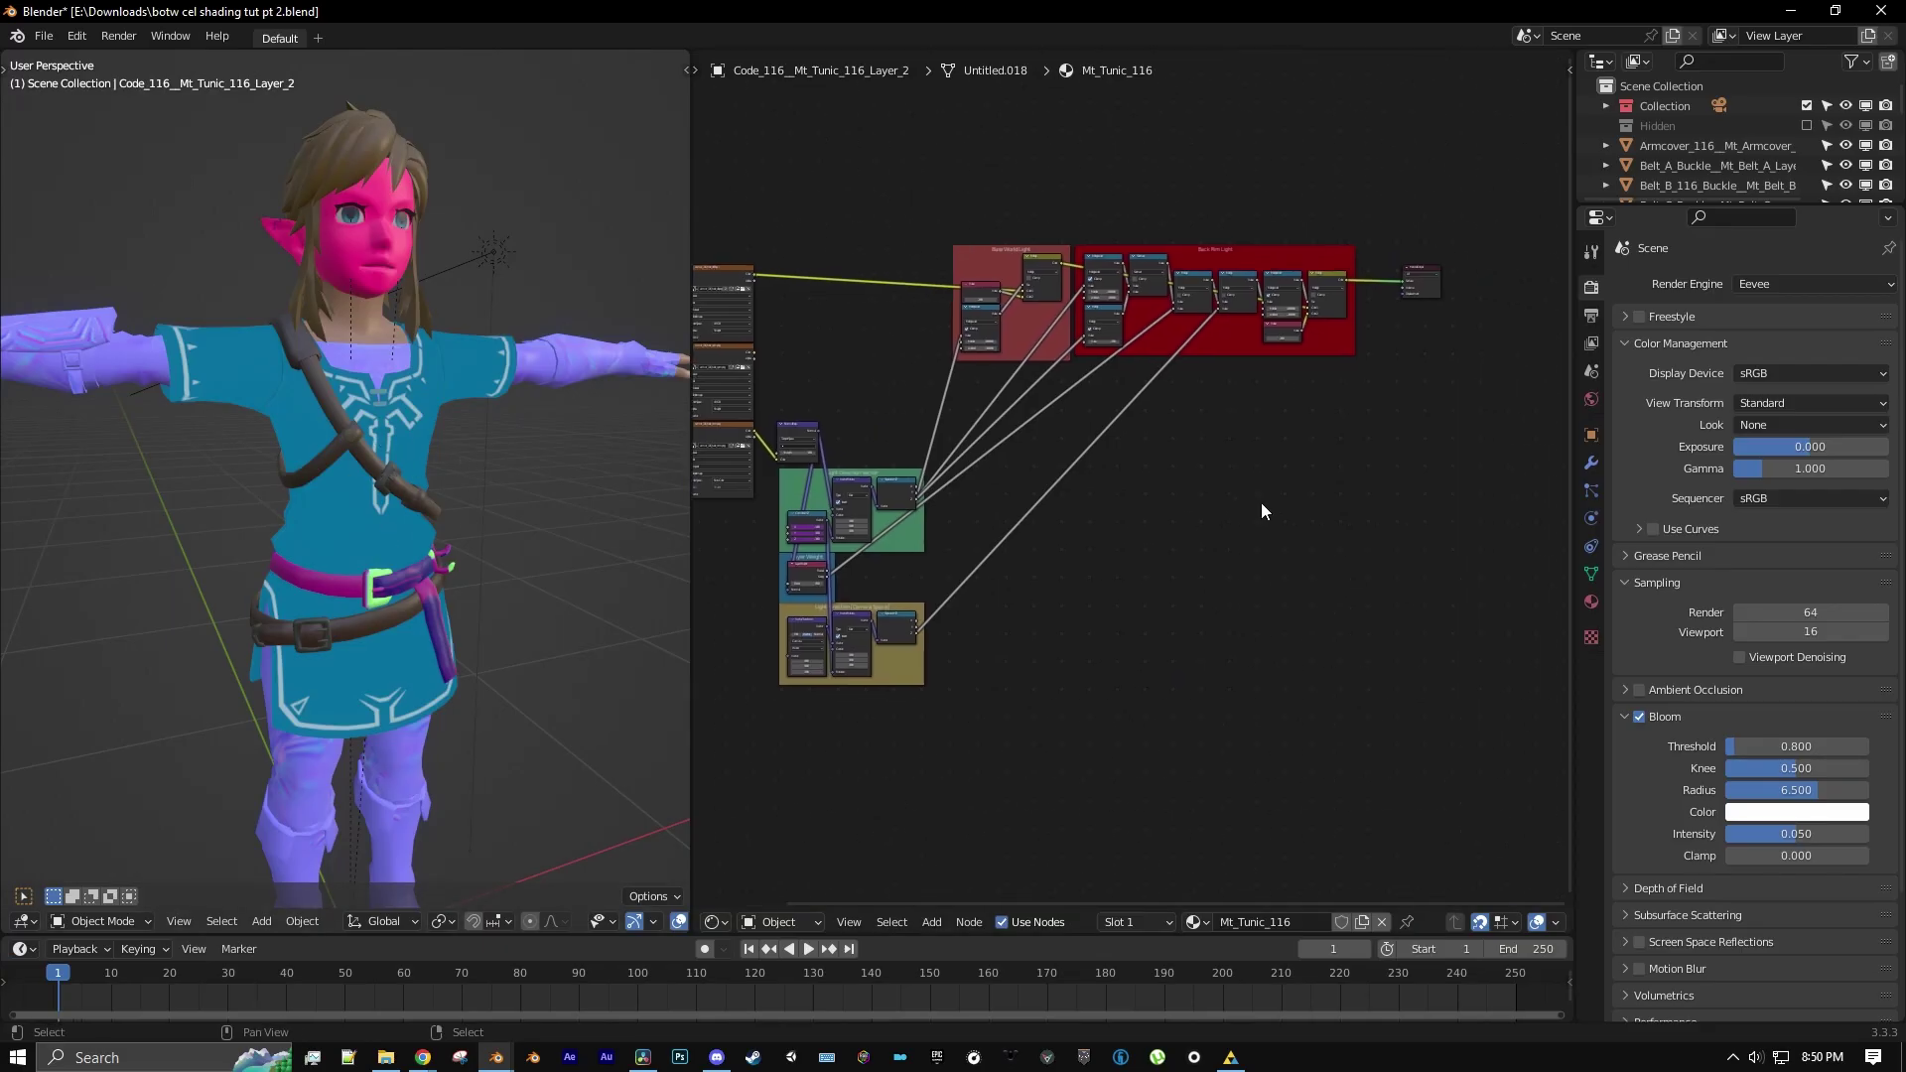
pyautogui.click(931, 923)
pyautogui.moveTo(1004, 748)
pyautogui.click(1092, 651)
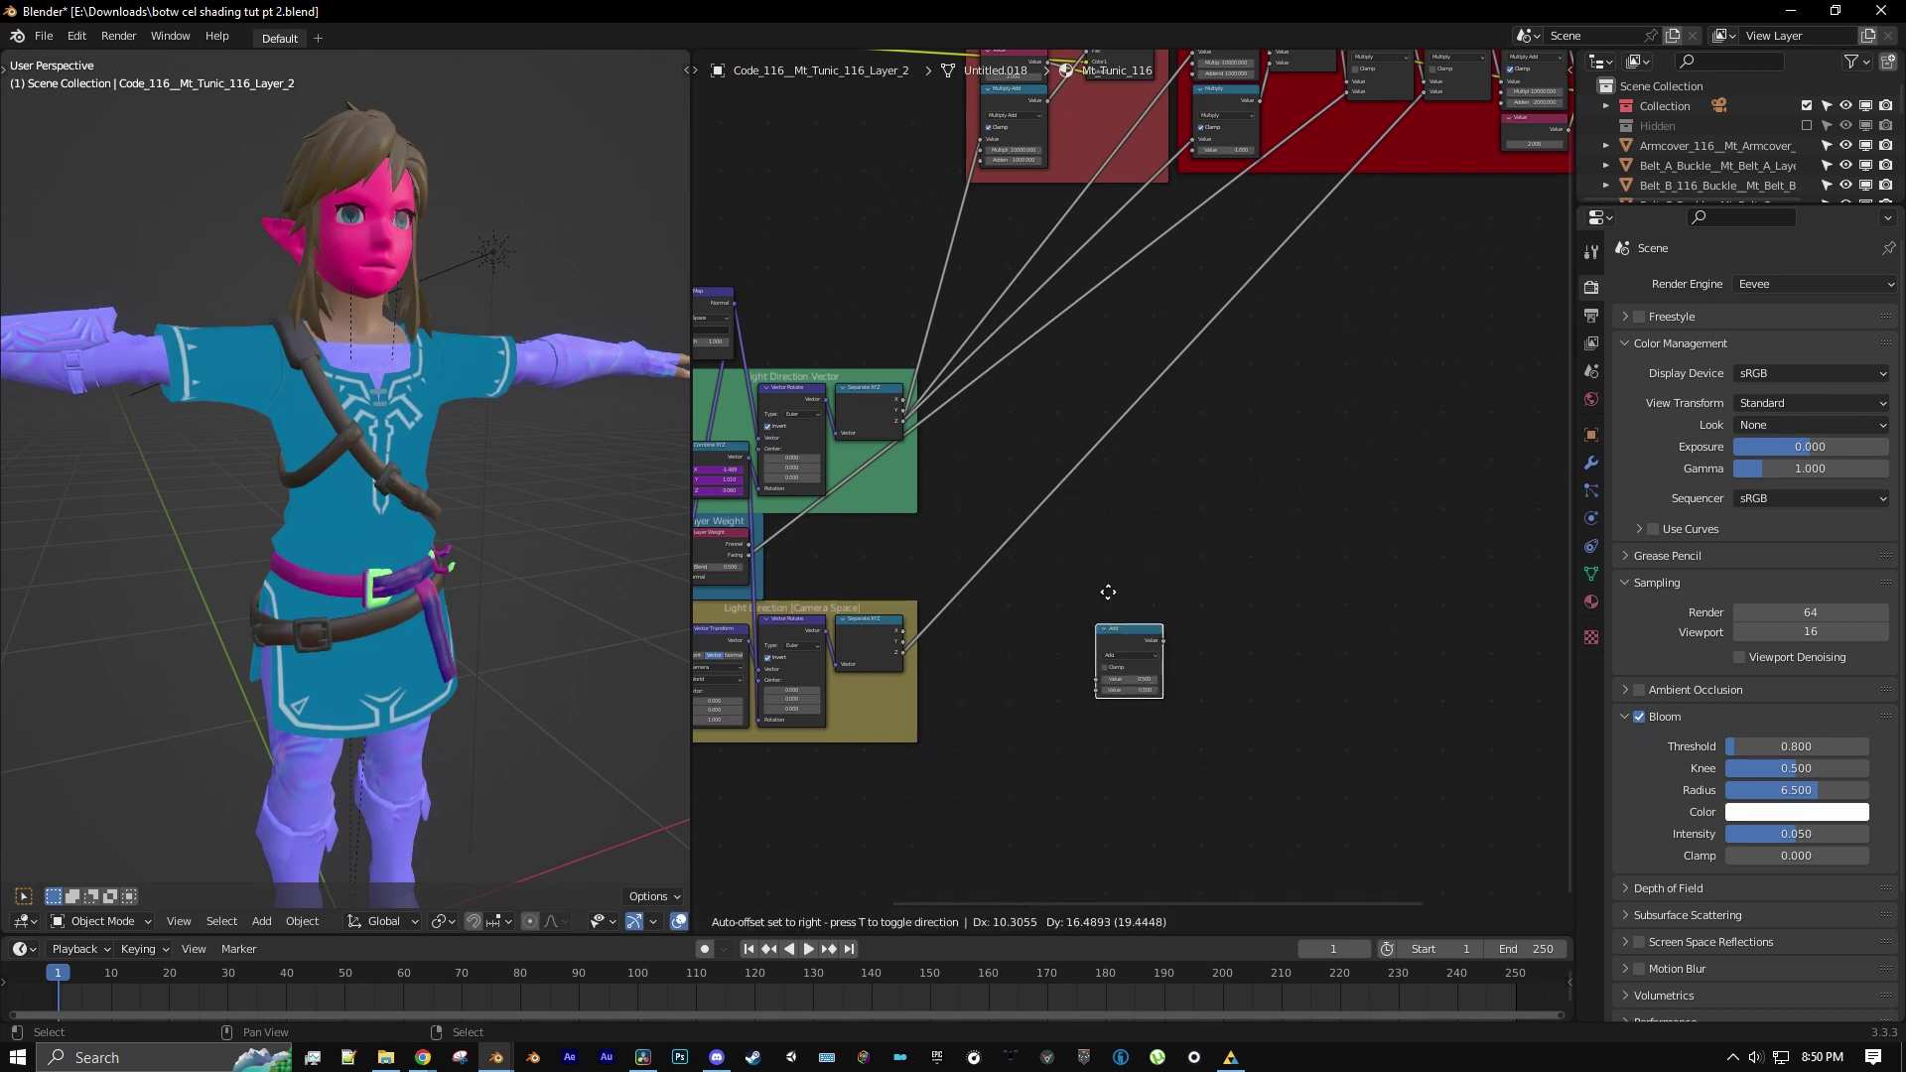
pyautogui.click(1108, 592)
pyautogui.scroll(3, 1182, 611)
pyautogui.click(1188, 633)
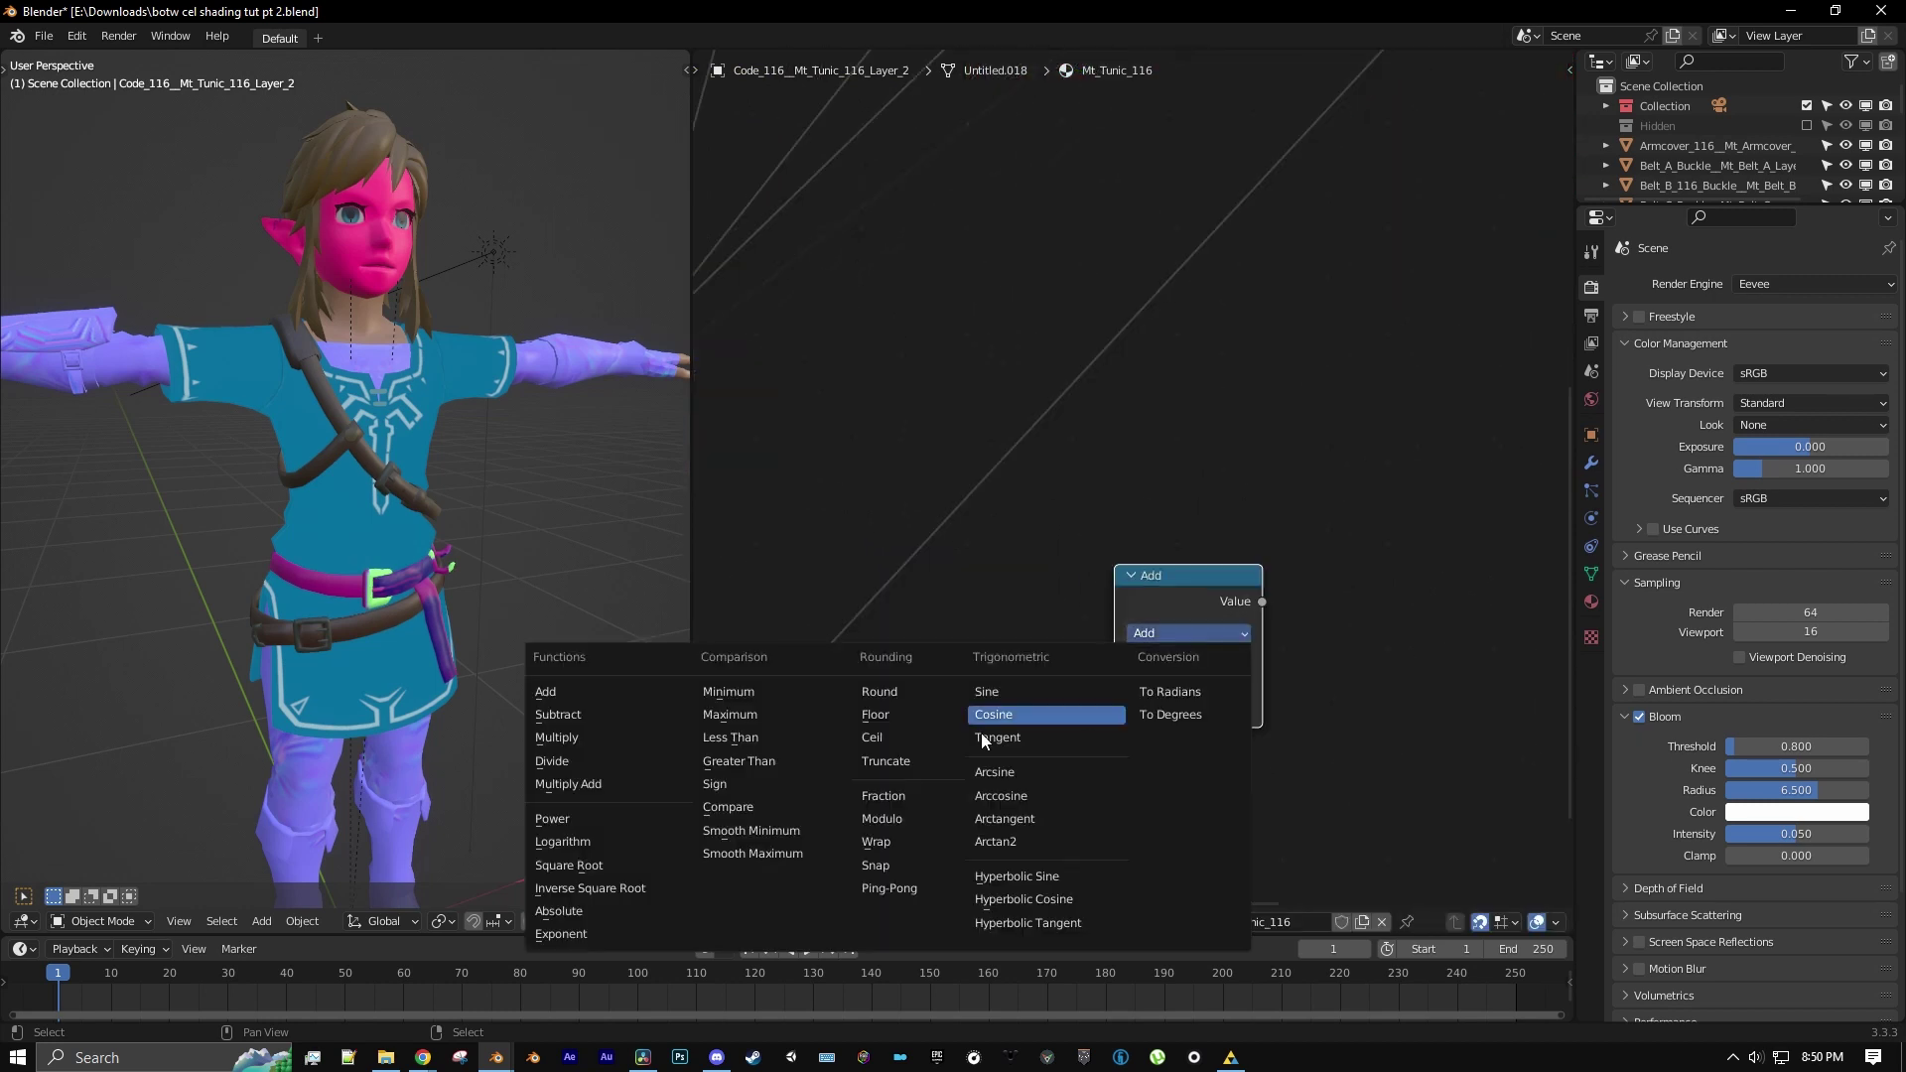
pyautogui.click(646, 784)
# Connect the Z output of the Light Direction Vector frame's Separate XYZ node to the new Multiply Add node's Value input
pyautogui.scroll(-5, 1072, 556)
pyautogui.moveTo(957, 501); pyautogui.dragTo(1195, 517, button='middle')
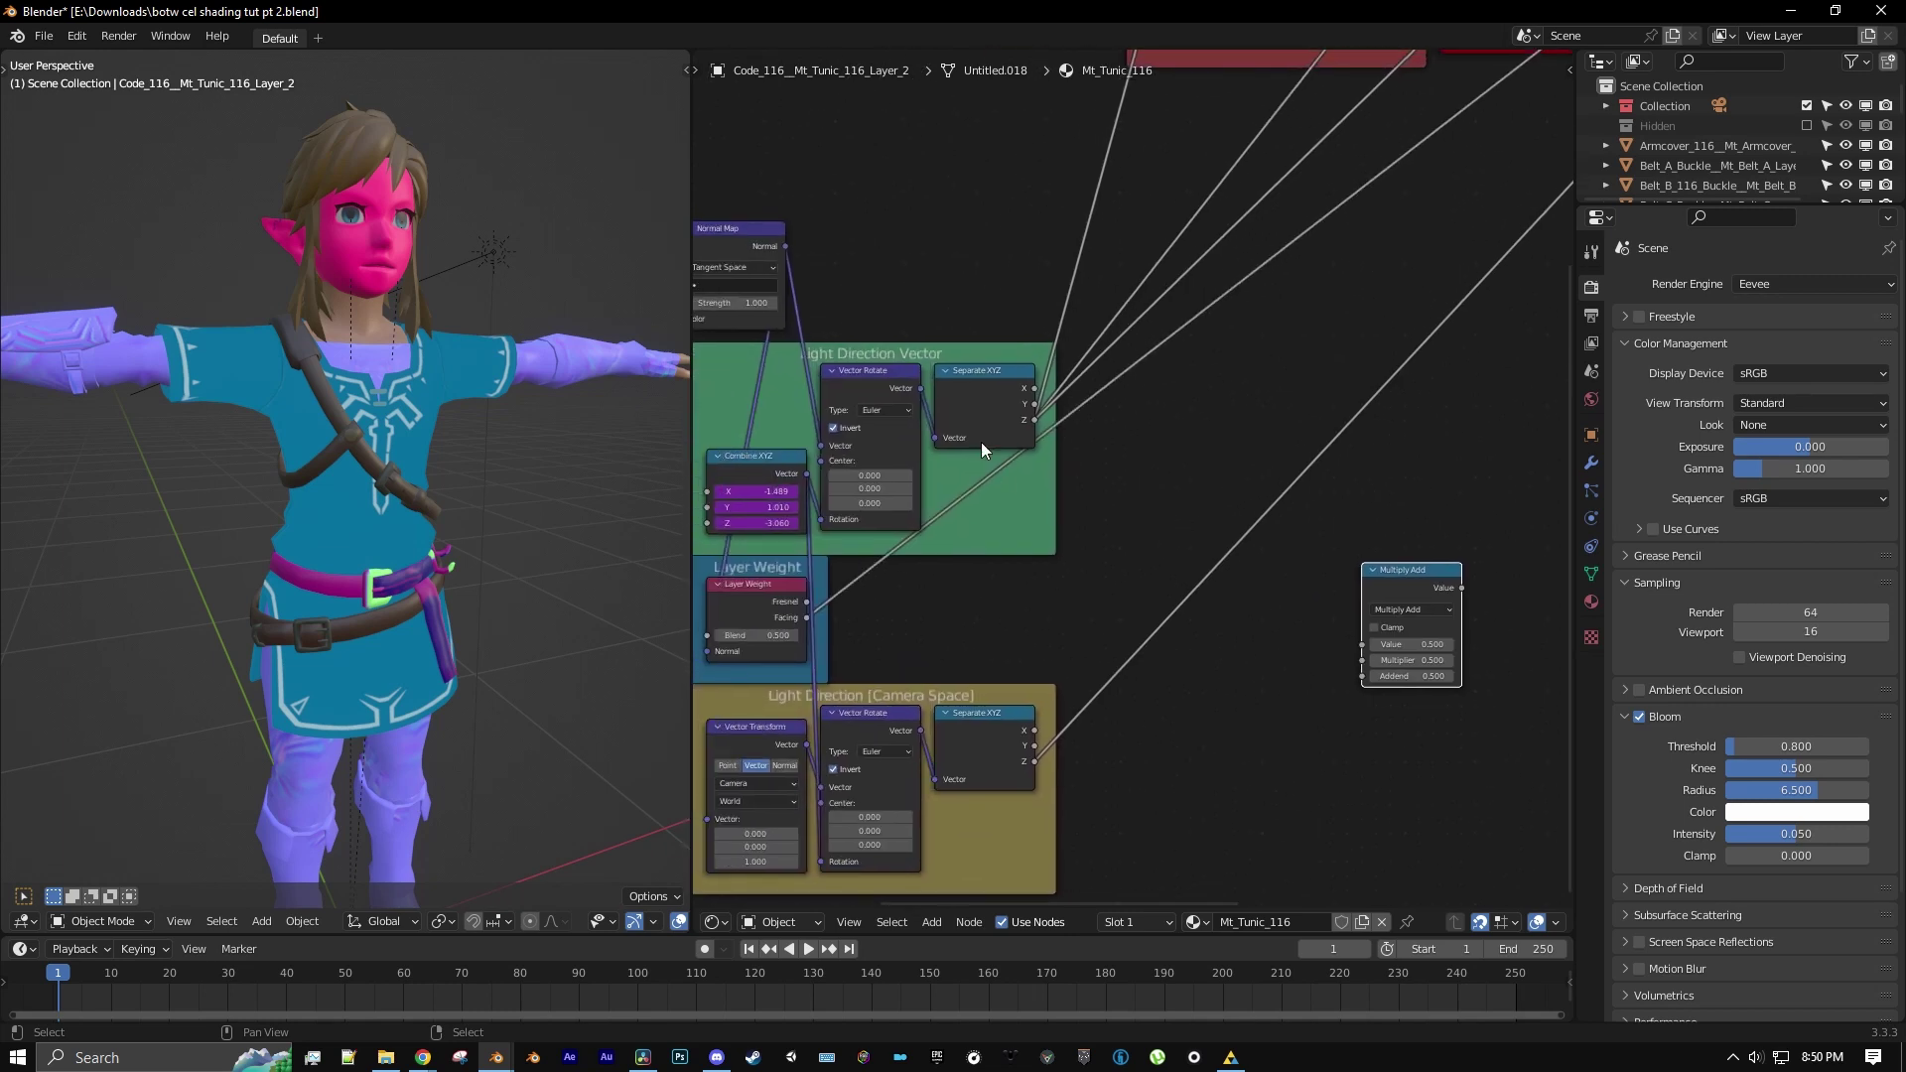
pyautogui.moveTo(1033, 421); pyautogui.dragTo(1134, 475)
pyautogui.moveTo(1378, 643); pyautogui.dragTo(1378, 643)
# Preview the new Multiply Add node on the tunic and set its multiplier to 10000
pyautogui.scroll(2, 1410, 534)
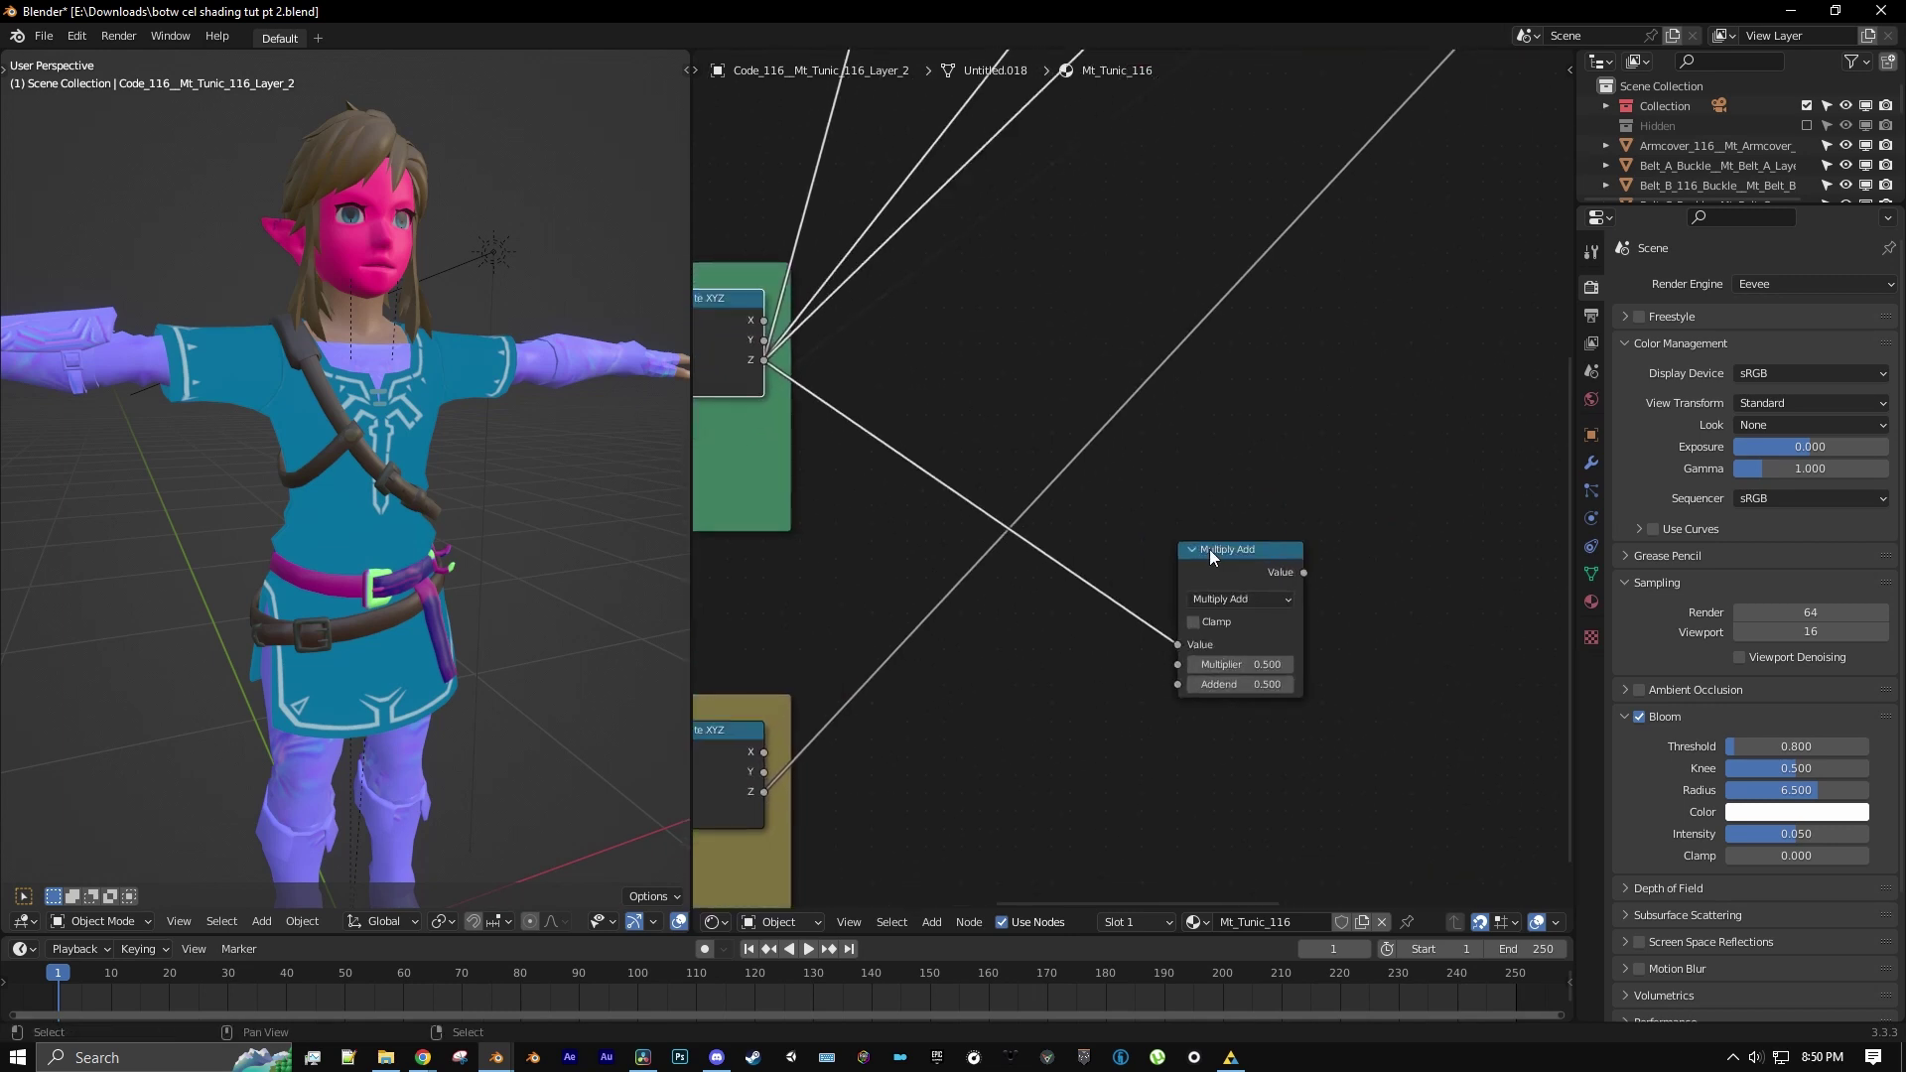
pyautogui.click(1247, 662)
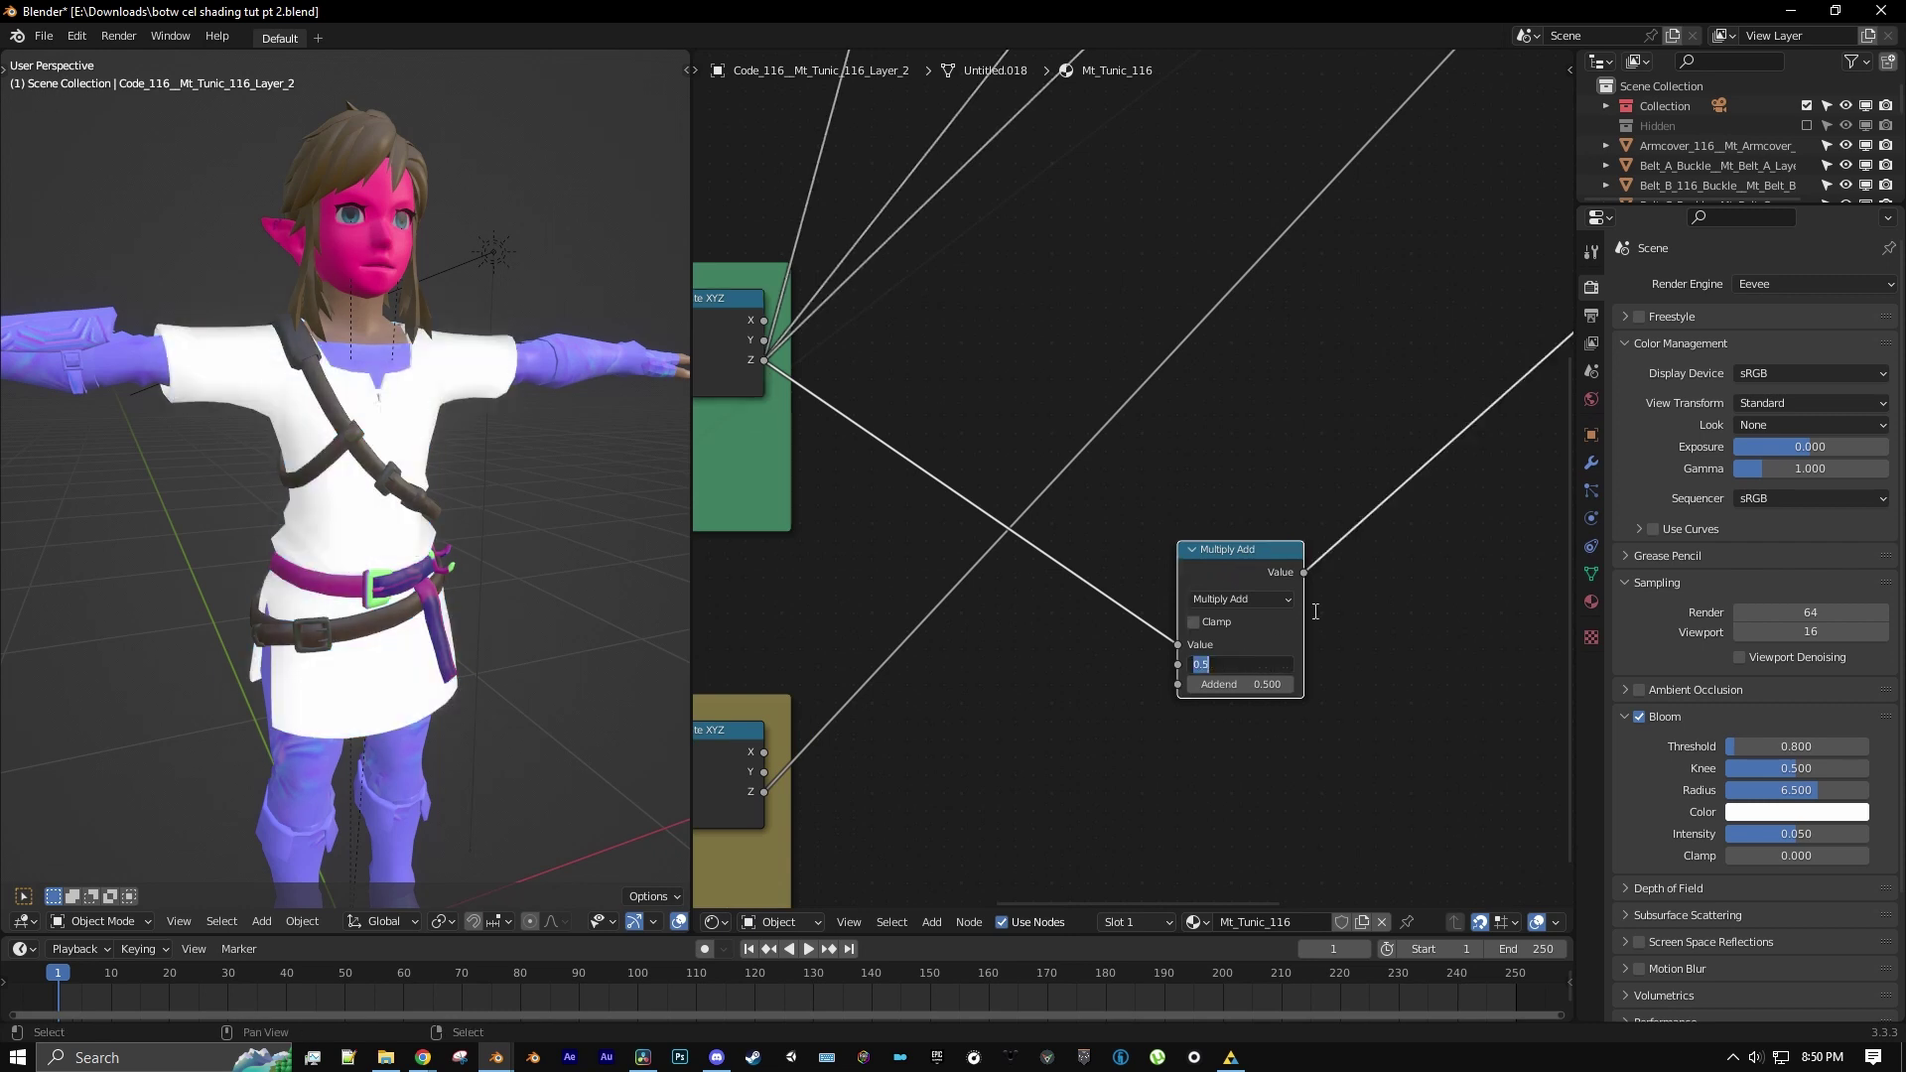
pyautogui.press('Return')
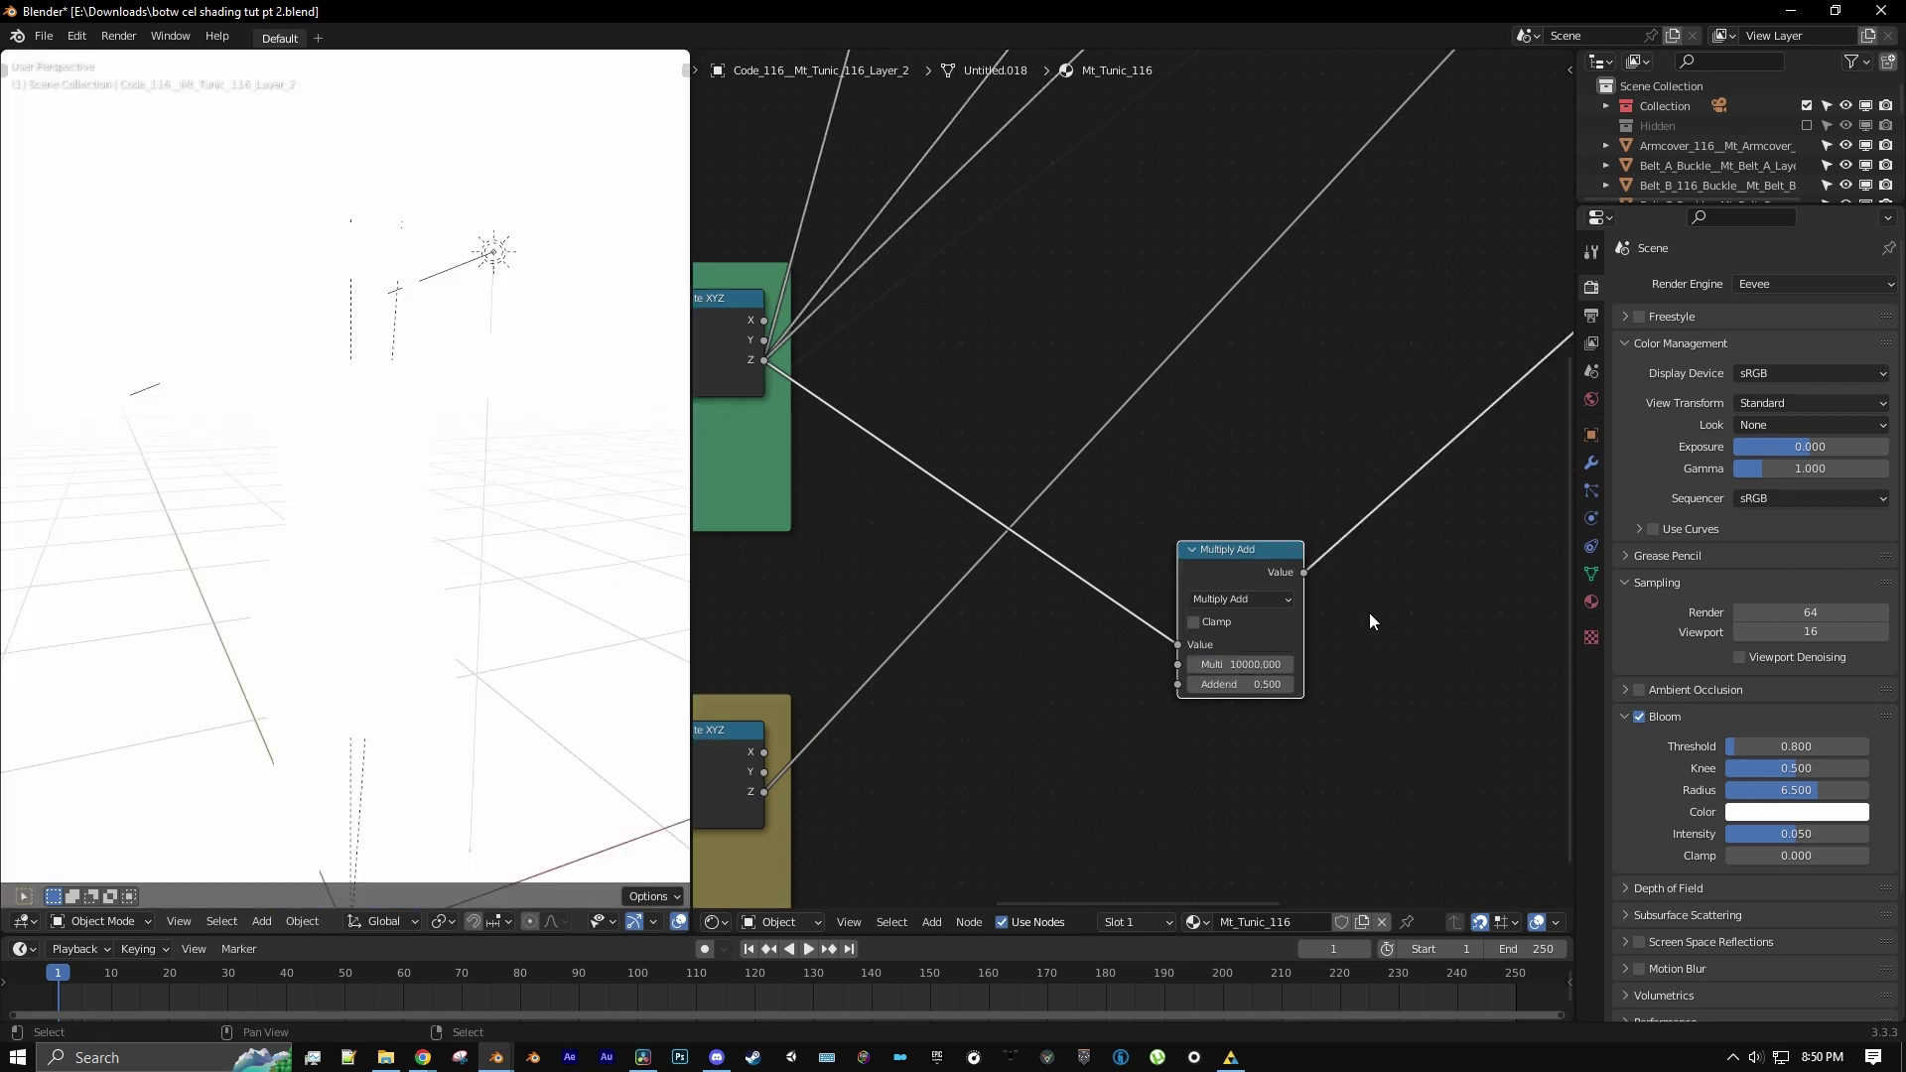
# Set the new Multiply Add node's addend to -1000, matching the Base World Light one, and enable Clamp
pyautogui.scroll(-6, 1362, 606)
pyautogui.moveTo(1157, 387); pyautogui.dragTo(1241, 649, button='middle')
pyautogui.scroll(3, 1236, 616)
pyautogui.moveTo(1213, 438); pyautogui.dragTo(1218, 567, button='middle')
pyautogui.scroll(4, 1191, 526)
pyautogui.scroll(1, 1149, 461)
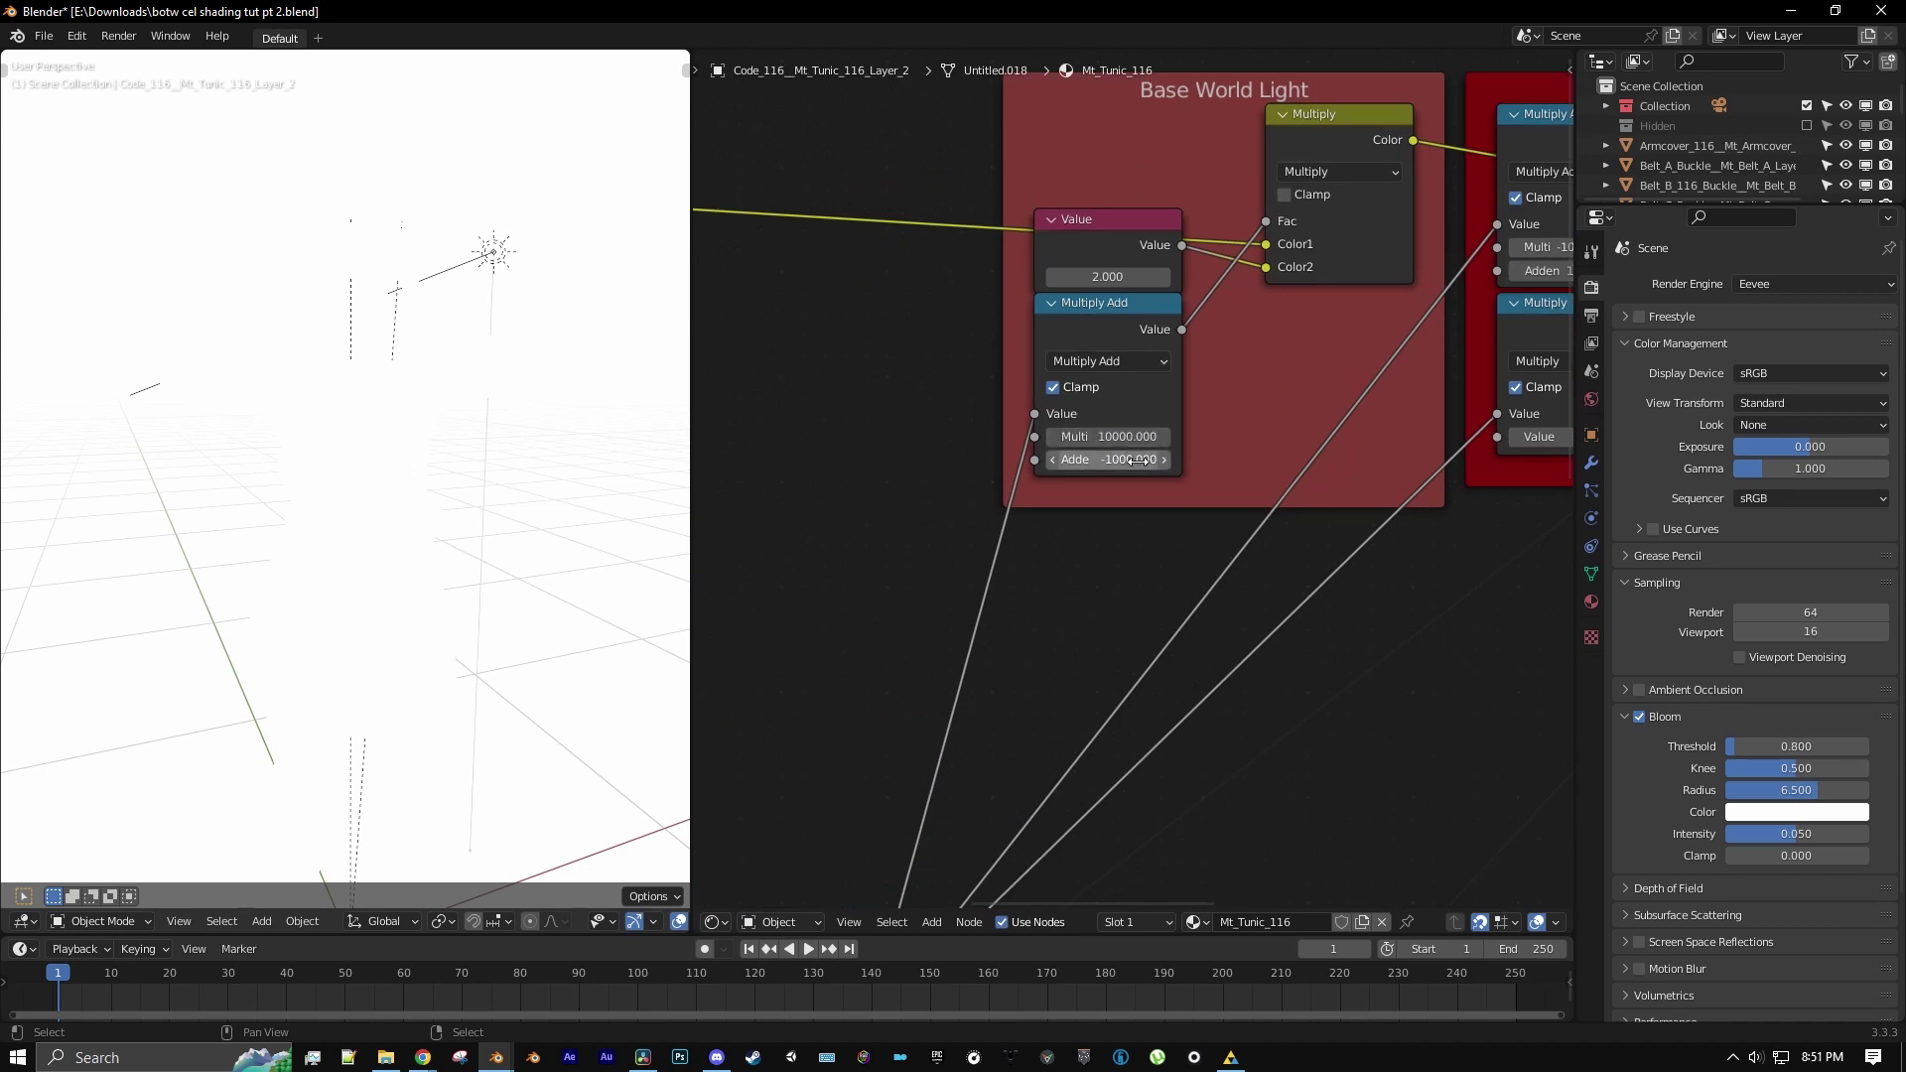
pyautogui.scroll(-3, 1152, 501)
pyautogui.moveTo(1260, 778); pyautogui.dragTo(1183, 544, button='middle')
pyautogui.scroll(3, 1161, 453)
pyautogui.moveTo(1210, 770); pyautogui.dragTo(1178, 586, button='middle')
pyautogui.scroll(1, 1178, 586)
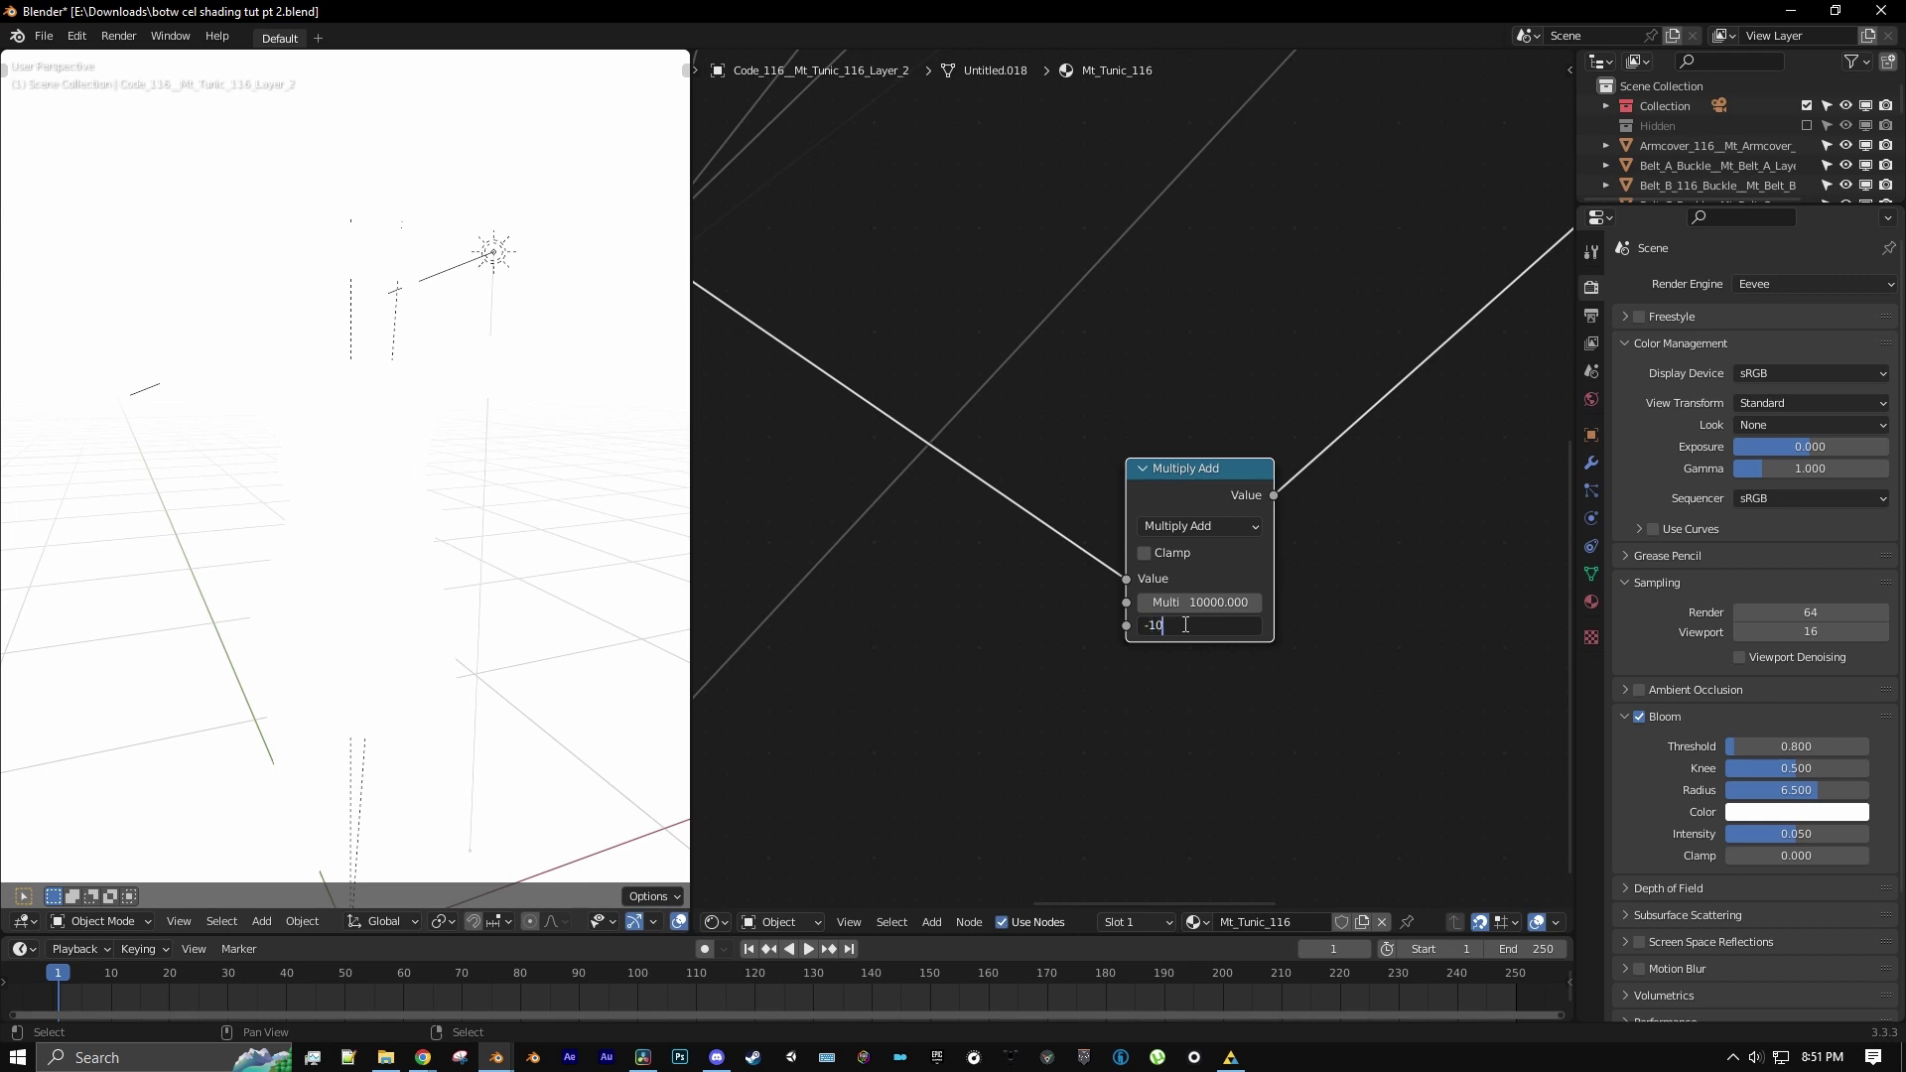
pyautogui.click(1177, 558)
pyautogui.scroll(-1, 1200, 572)
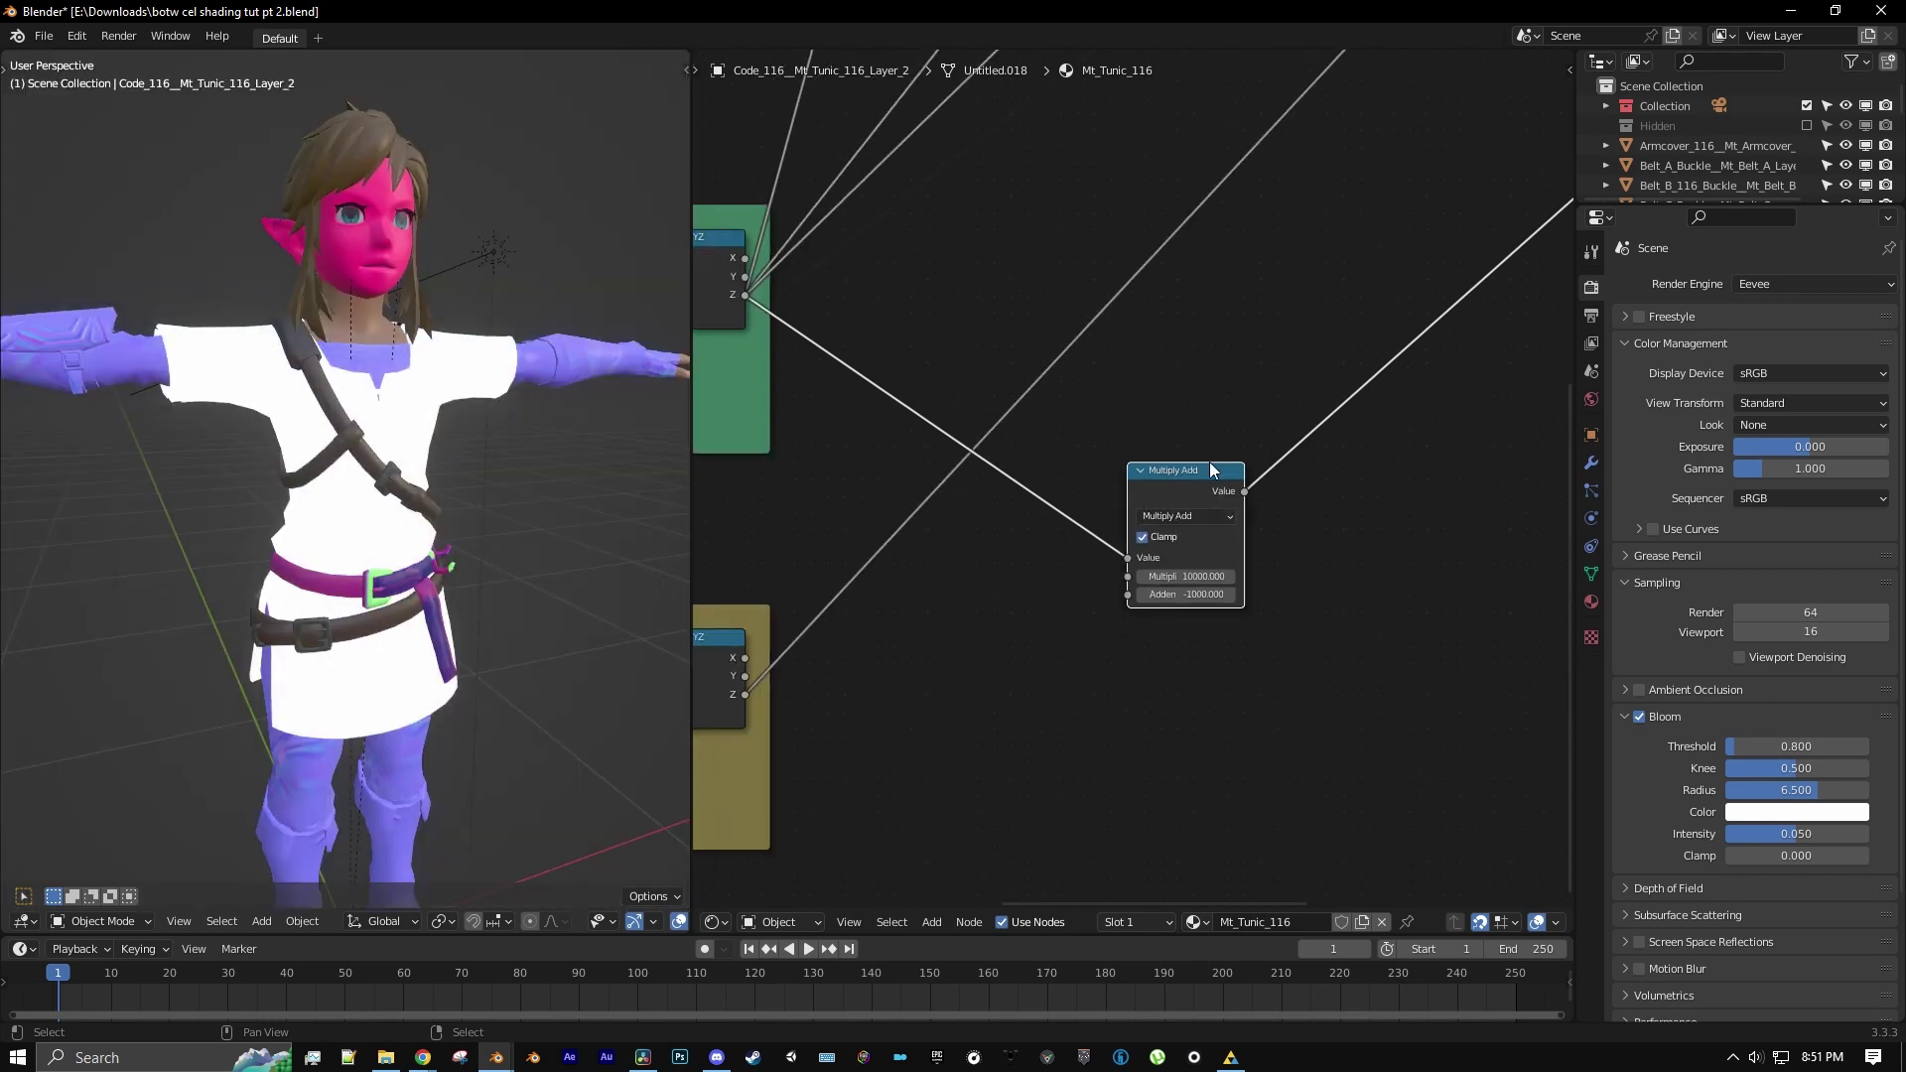
# Move the new Multiply Add node up and place a duplicate of it directly beneath
pyautogui.moveTo(187, 483); pyautogui.dragTo(320, 548, button='middle')
pyautogui.moveTo(1203, 504); pyautogui.dragTo(1203, 371)
pyautogui.hotkey('shift', 'd')
pyautogui.moveTo(1227, 360); pyautogui.dragTo(1225, 510, button='middle')
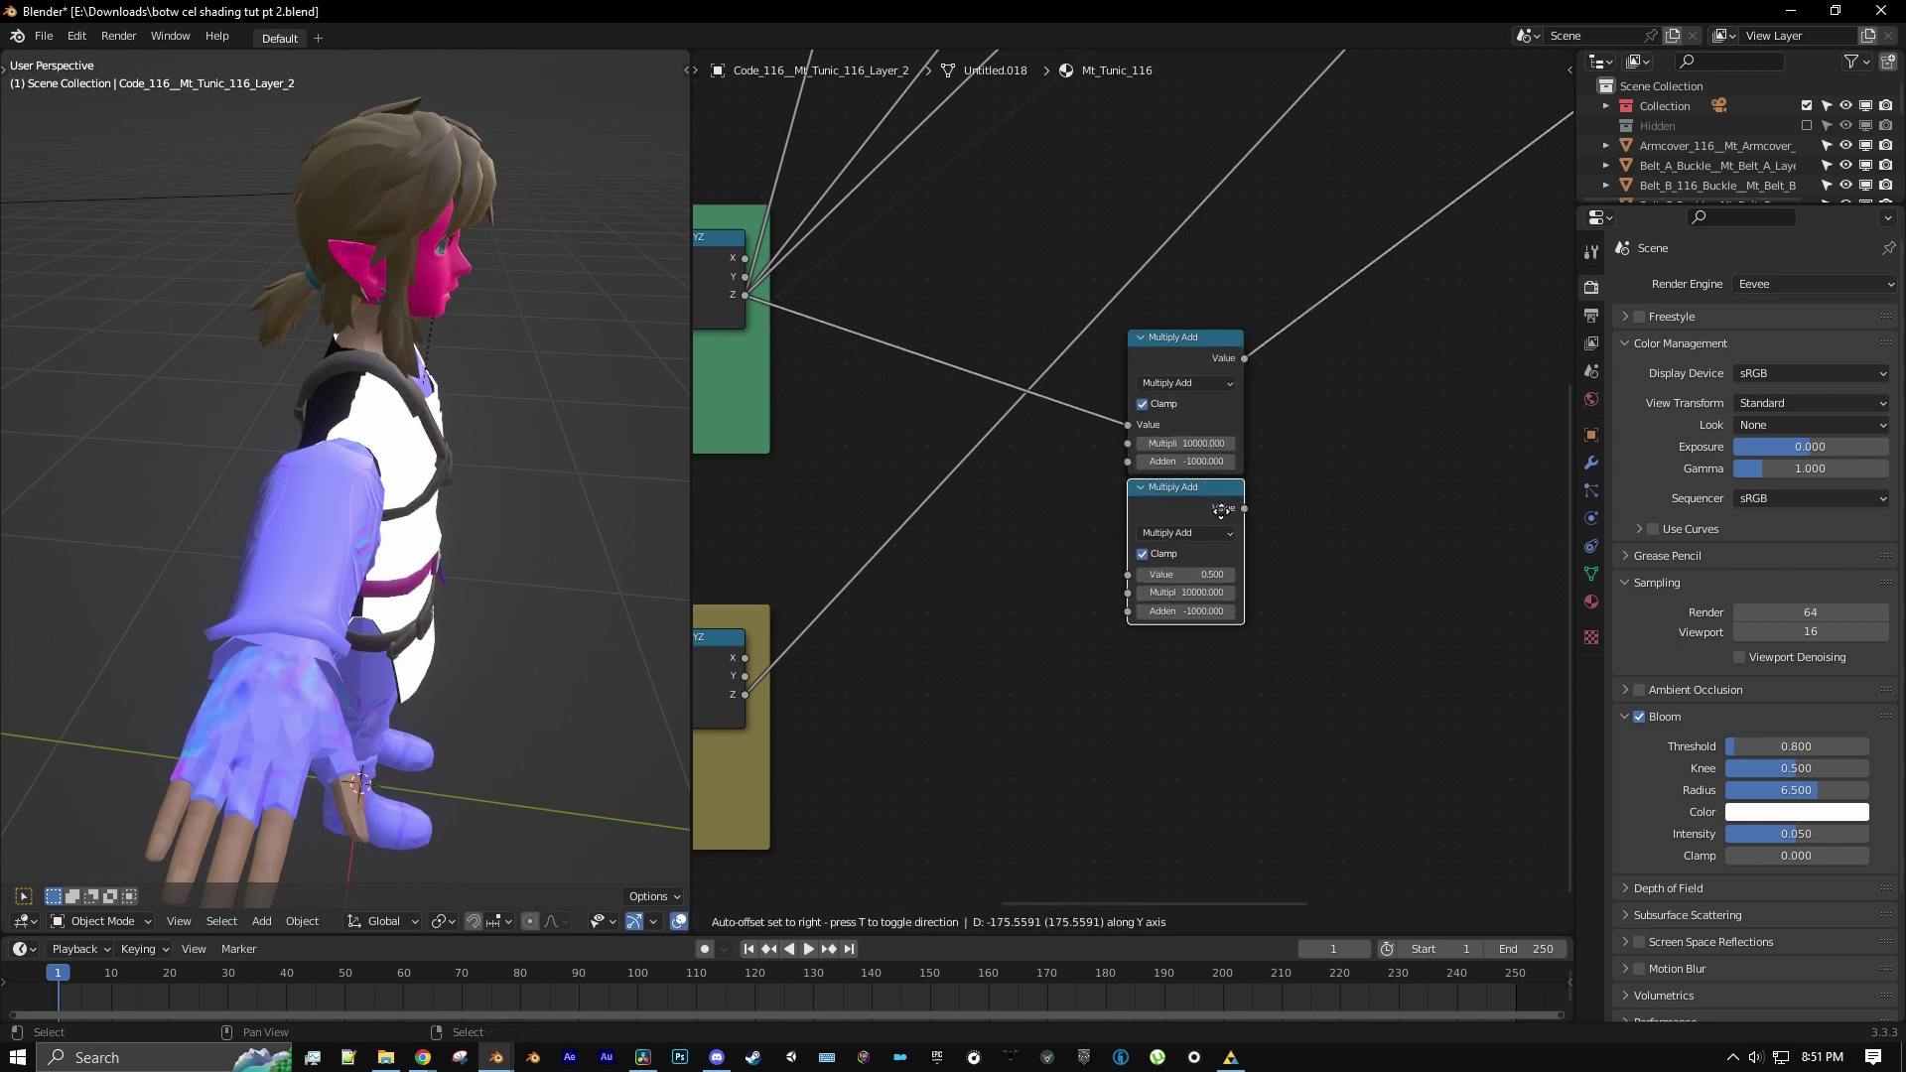
pyautogui.click(1228, 511)
# Connect the Layer Weight node's Facing output to the duplicated Multiply Add node's Value input
pyautogui.moveTo(1037, 473); pyautogui.dragTo(1262, 409, button='middle')
pyautogui.moveTo(998, 448); pyautogui.dragTo(1111, 429, button='middle')
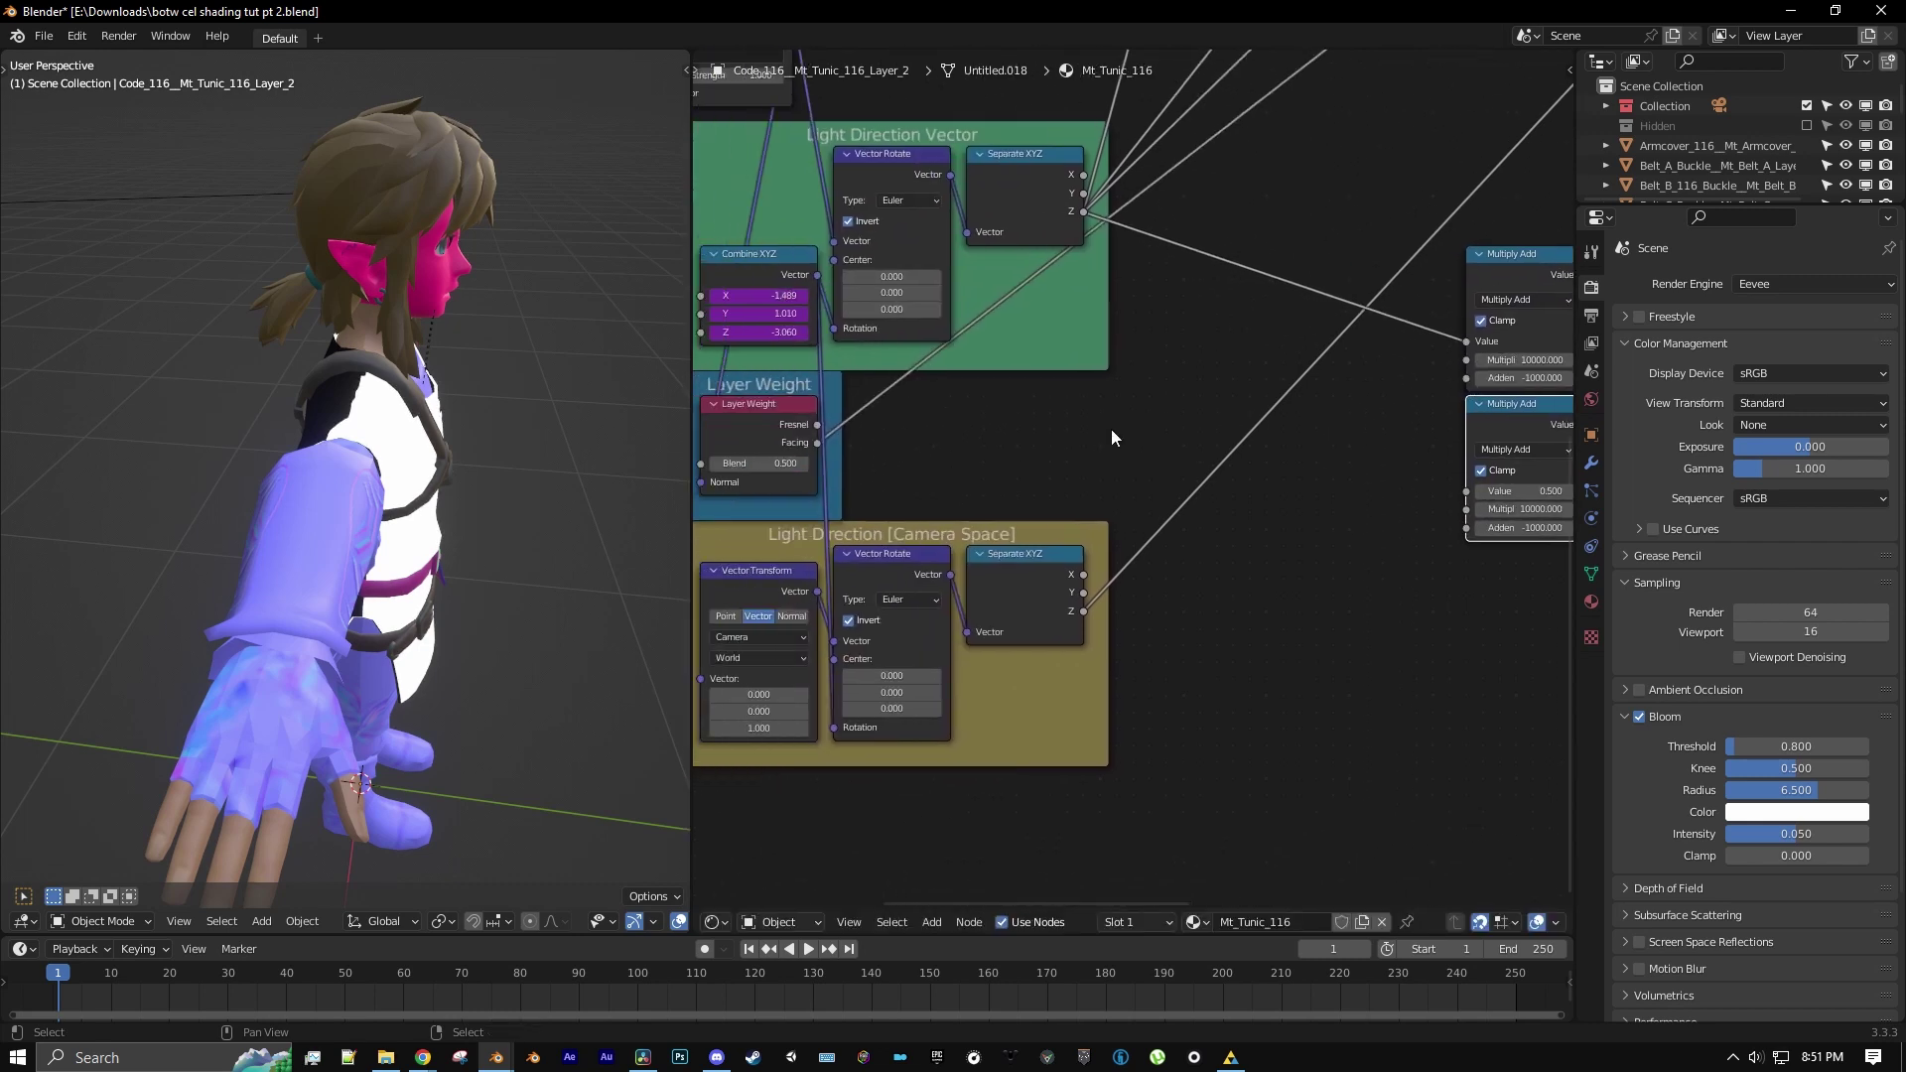
pyautogui.moveTo(818, 443); pyautogui.dragTo(1466, 500)
pyautogui.moveTo(1432, 478); pyautogui.dragTo(1189, 537, button='middle')
# Preview the lower Multiply Add node on the tunic and set its addend to -7000
pyautogui.scroll(2, 1198, 538)
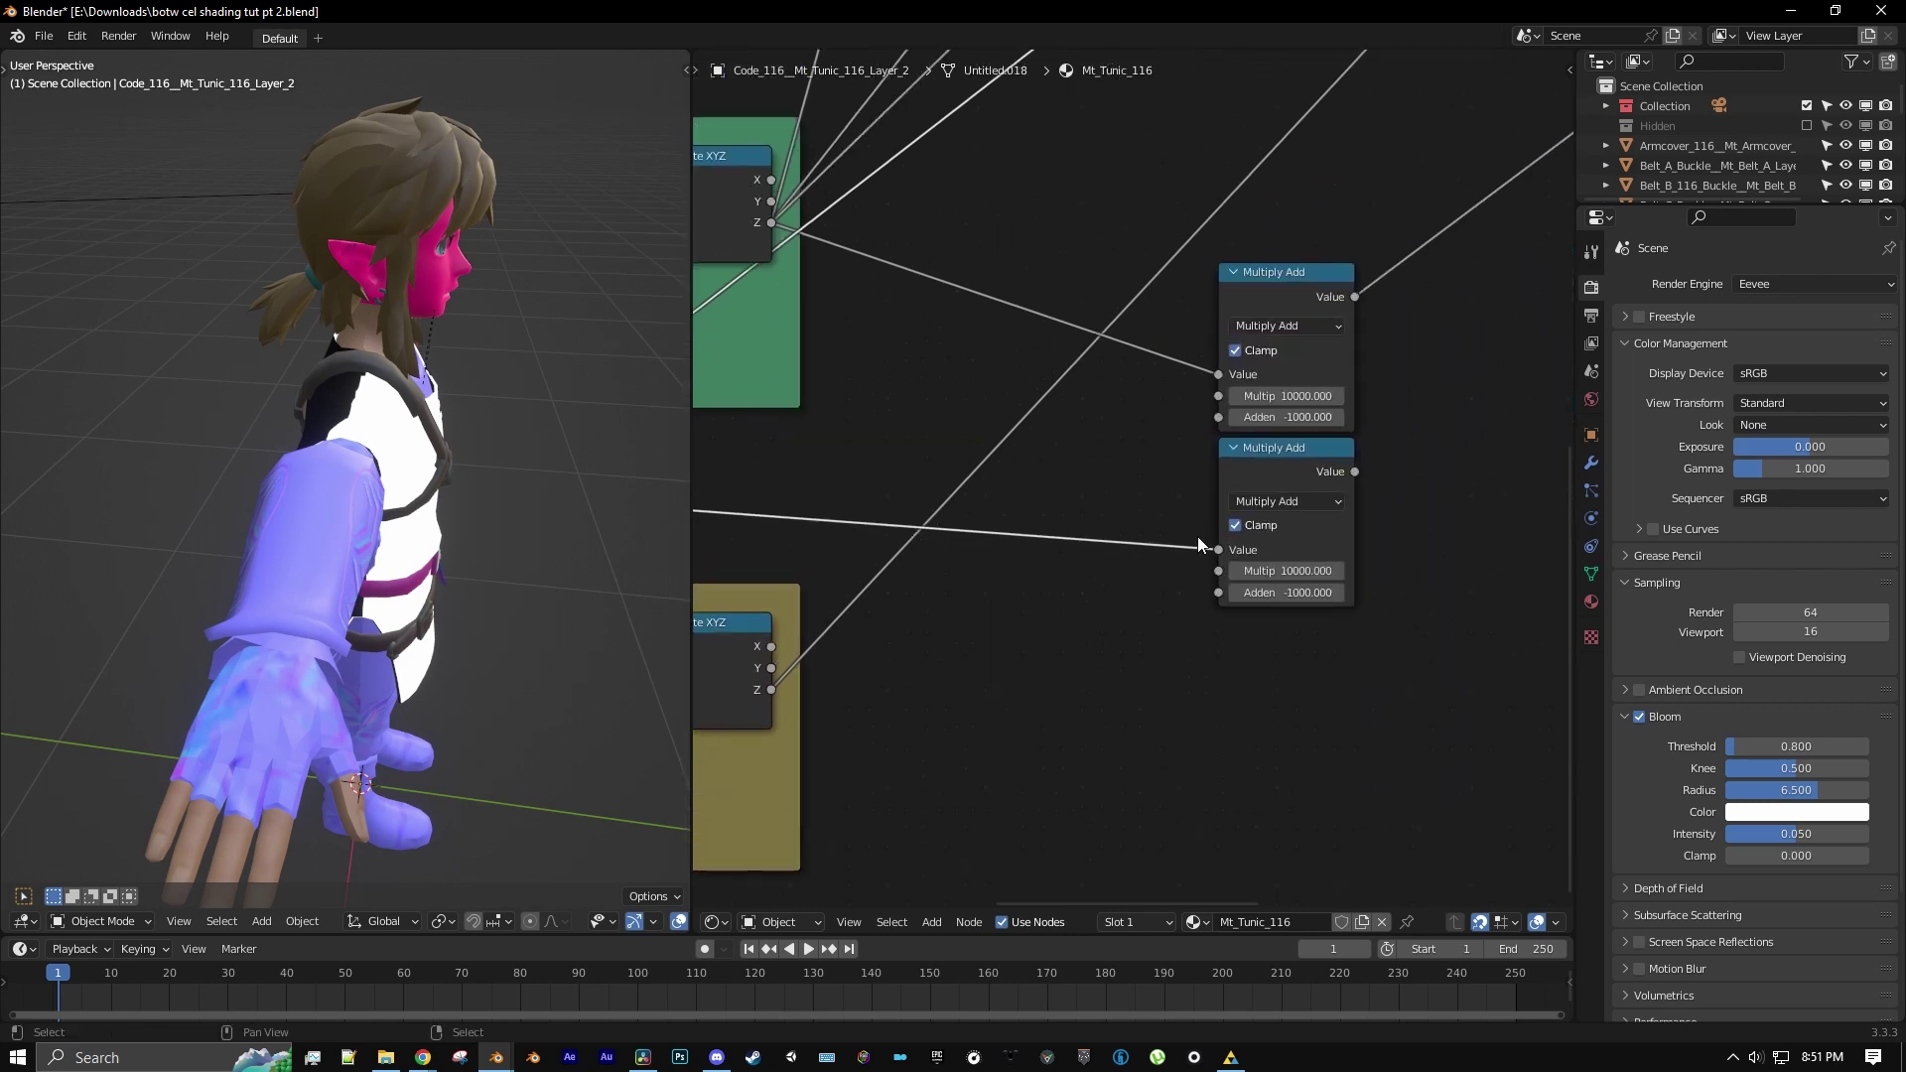
pyautogui.scroll(1, 1291, 571)
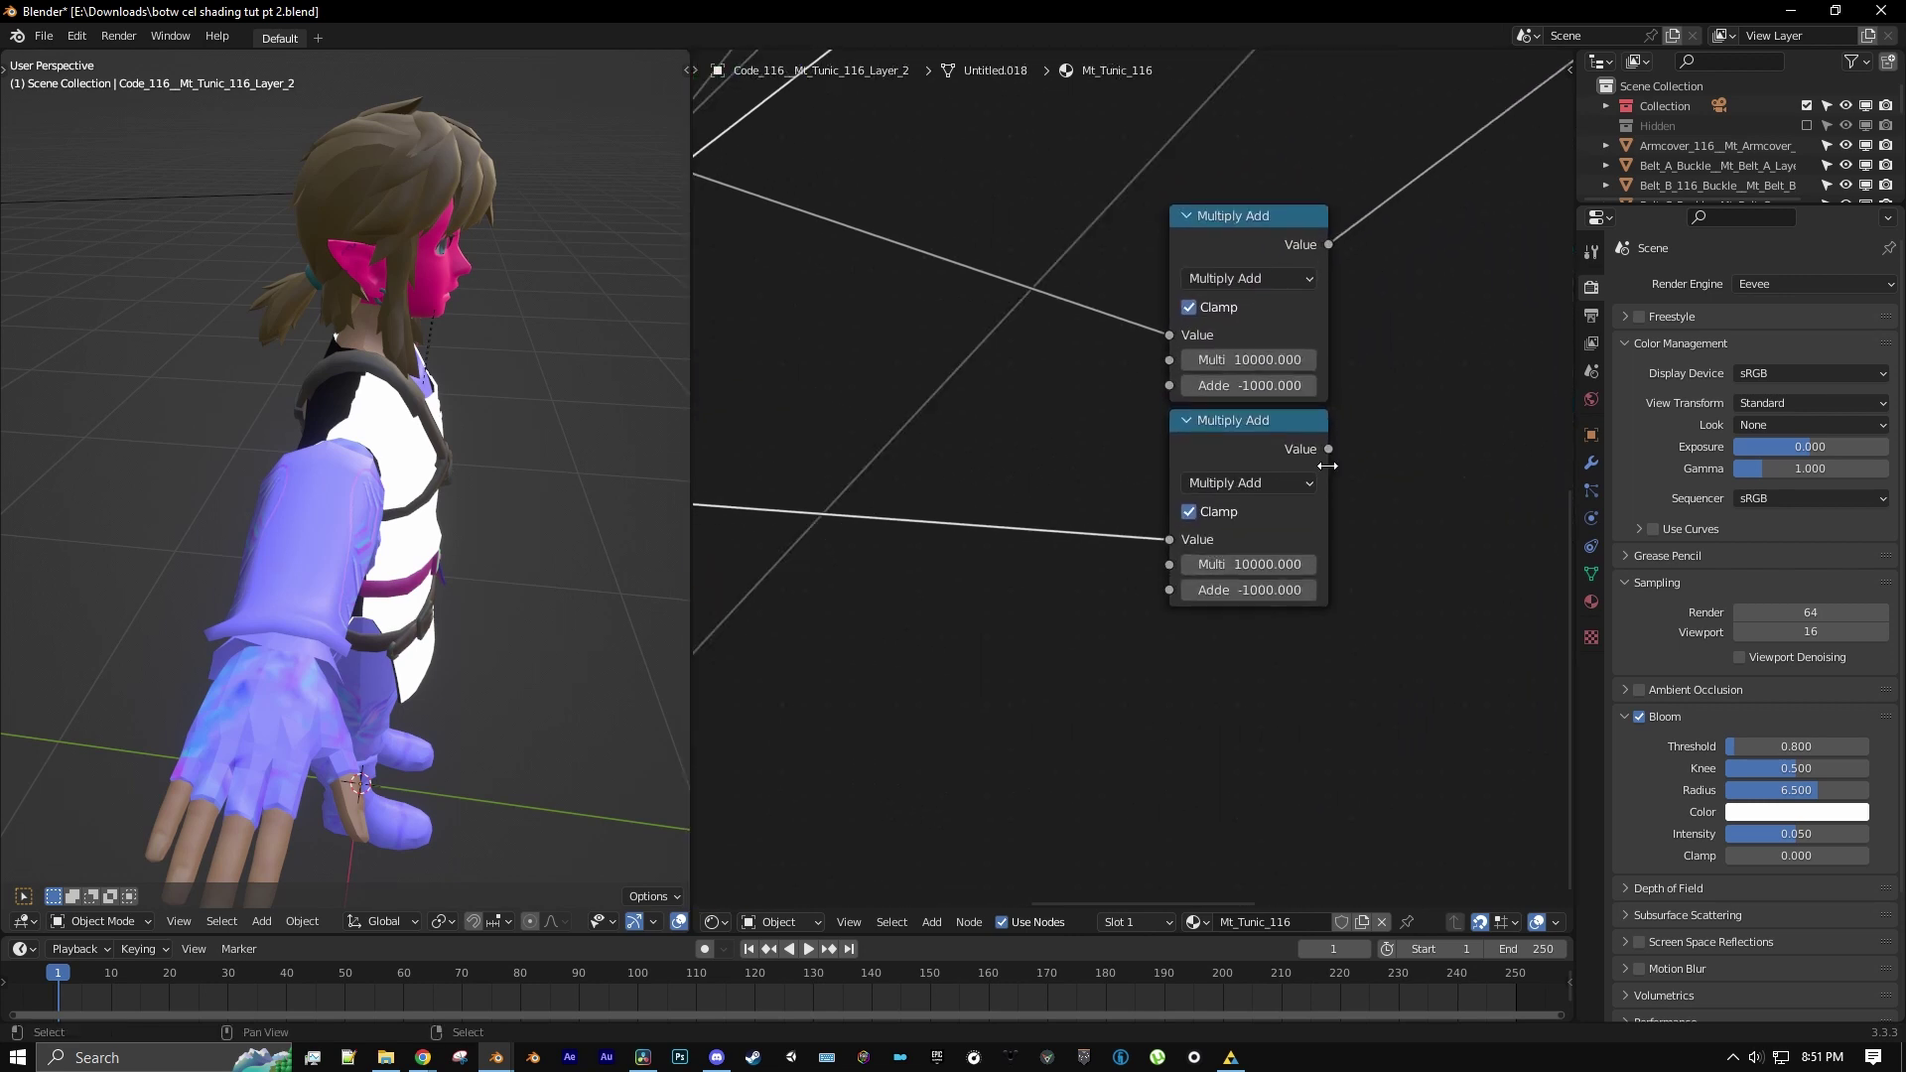
pyautogui.moveTo(1329, 465); pyautogui.dragTo(1287, 451, button='middle')
pyautogui.keyDown('ctrl'); pyautogui.keyDown('shift'); pyautogui.click(1264, 440); pyautogui.keyUp('shift'); pyautogui.keyUp('ctrl')
pyautogui.moveTo(594, 486); pyautogui.dragTo(432, 429, button='middle')
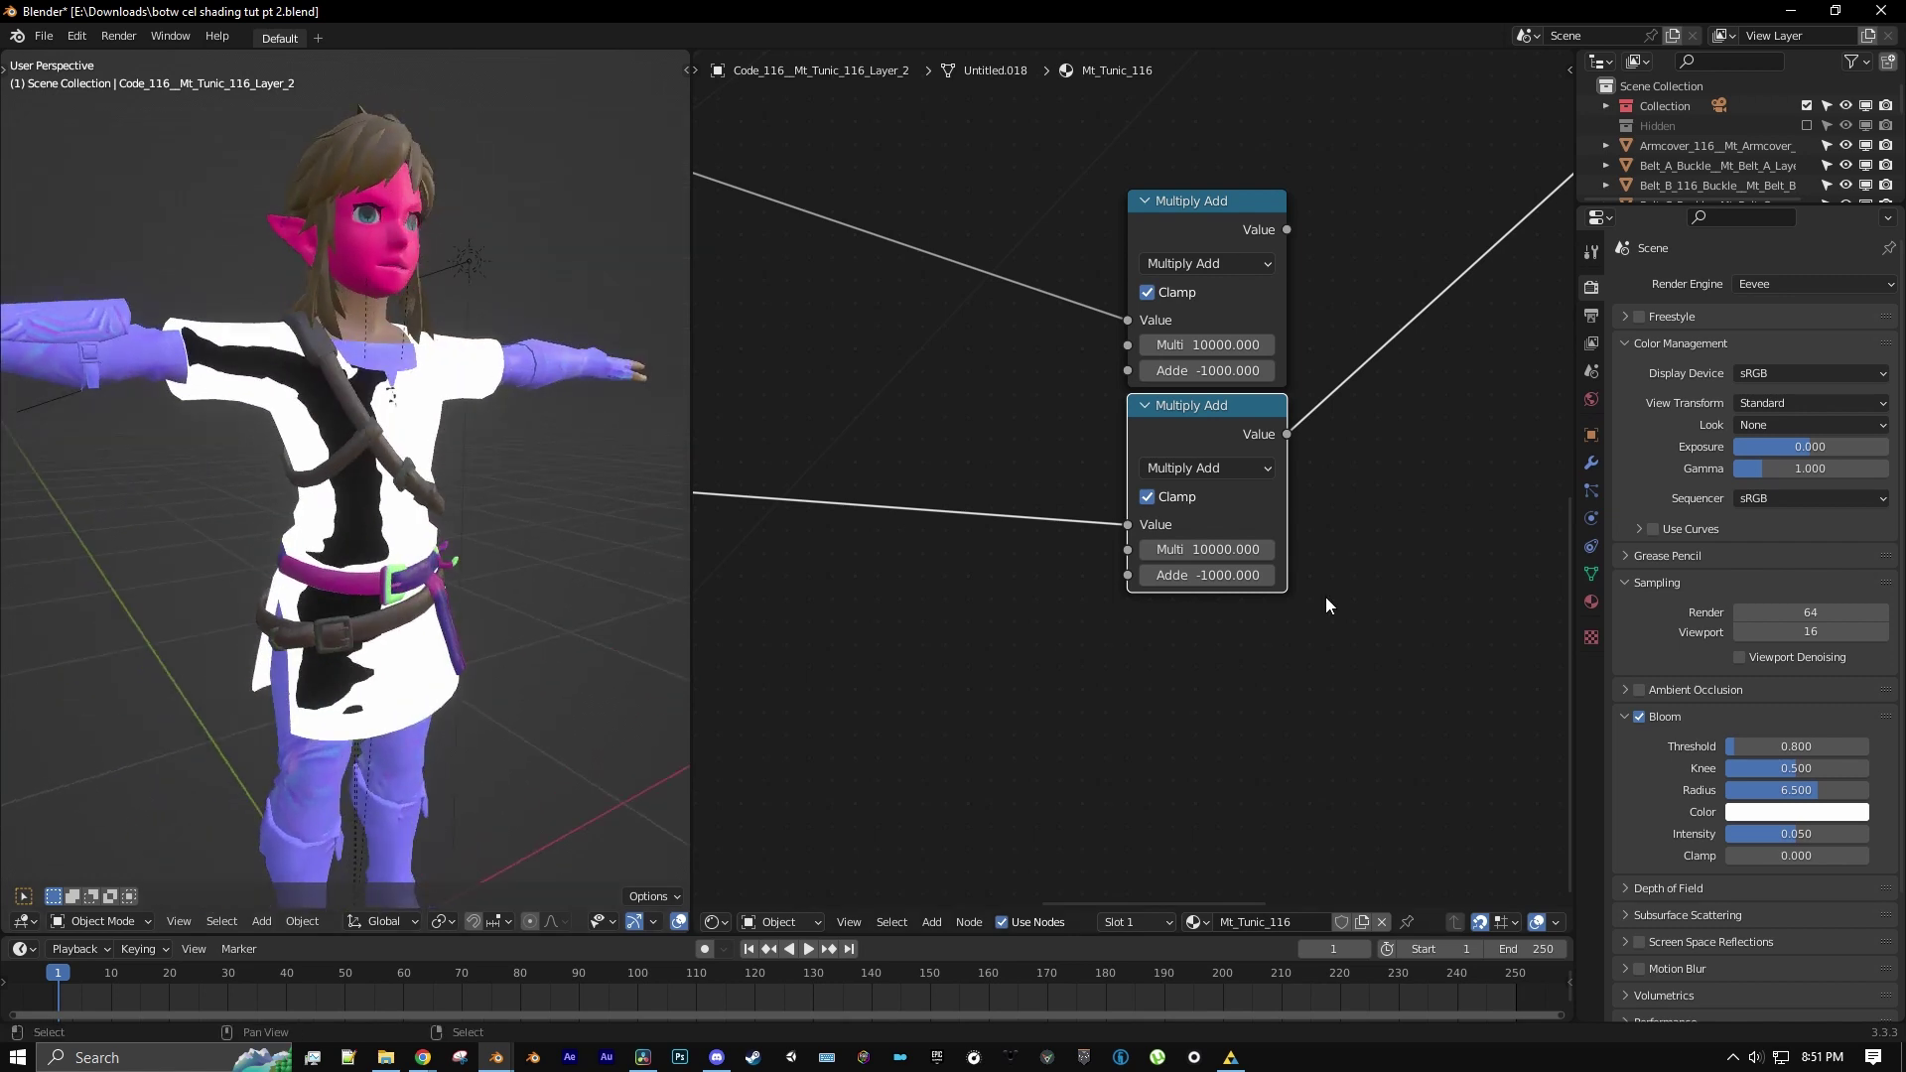
pyautogui.moveTo(1253, 576); pyautogui.dragTo(1005, 576)
pyautogui.click(1237, 582)
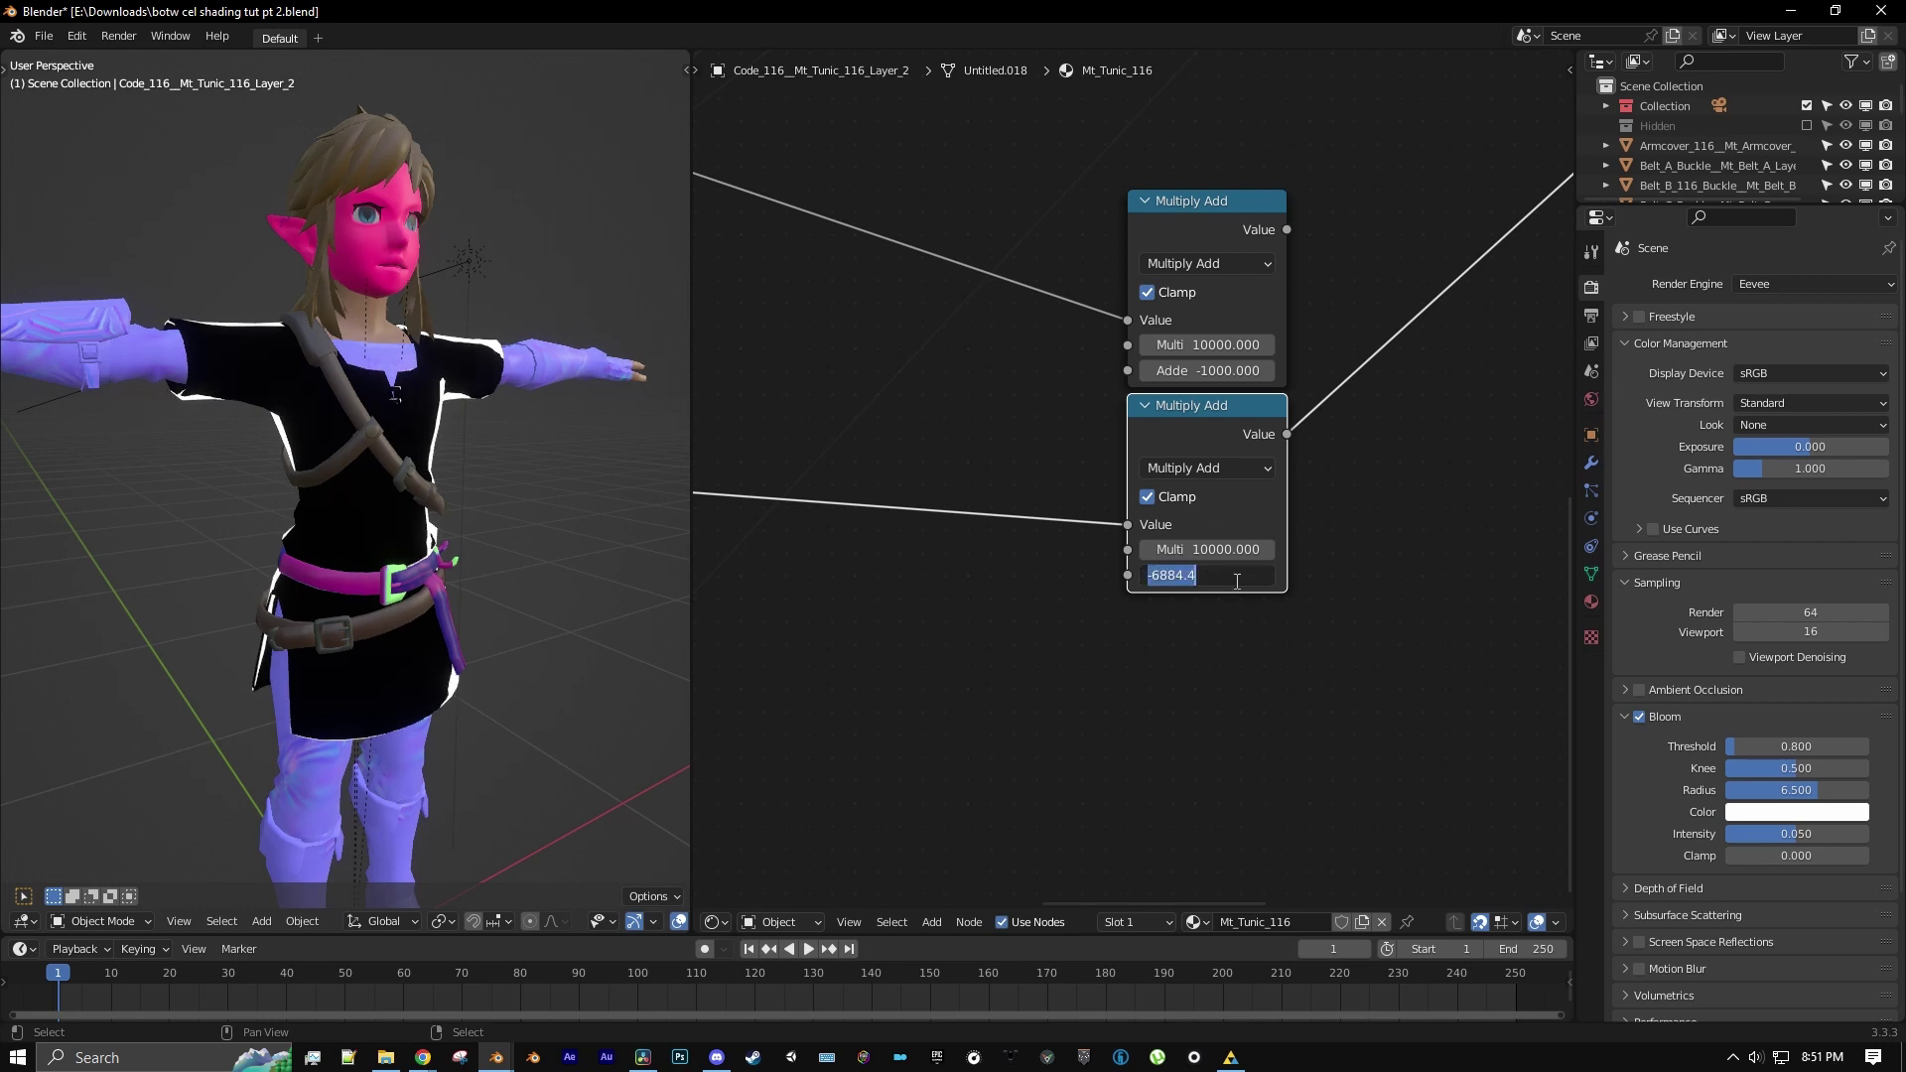
pyautogui.write('-7000')
pyautogui.press('Return')
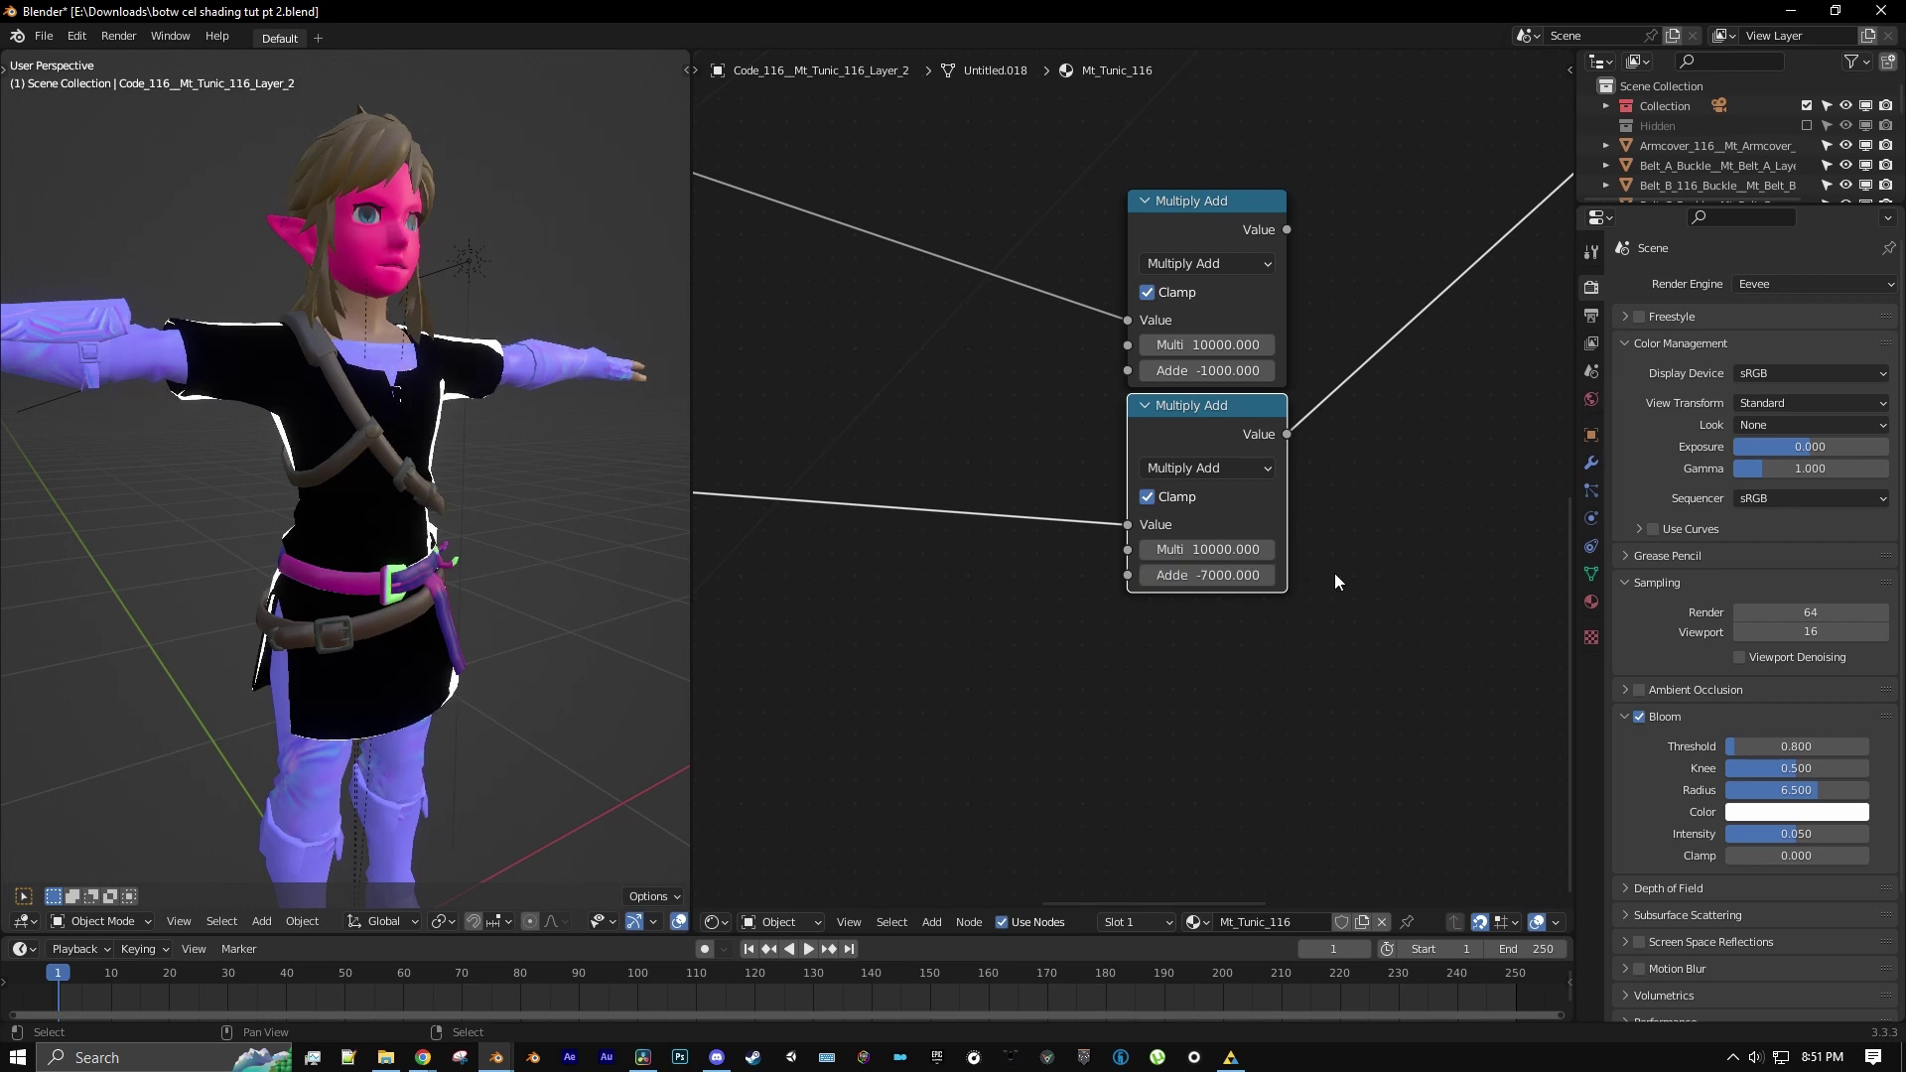
# Insert an unclamped Multiply math node after the two new Multiply Add nodes and feed both of their outputs into it
pyautogui.moveTo(1322, 593); pyautogui.dragTo(1224, 730, button='middle')
pyautogui.hotkey('shift', 'd')
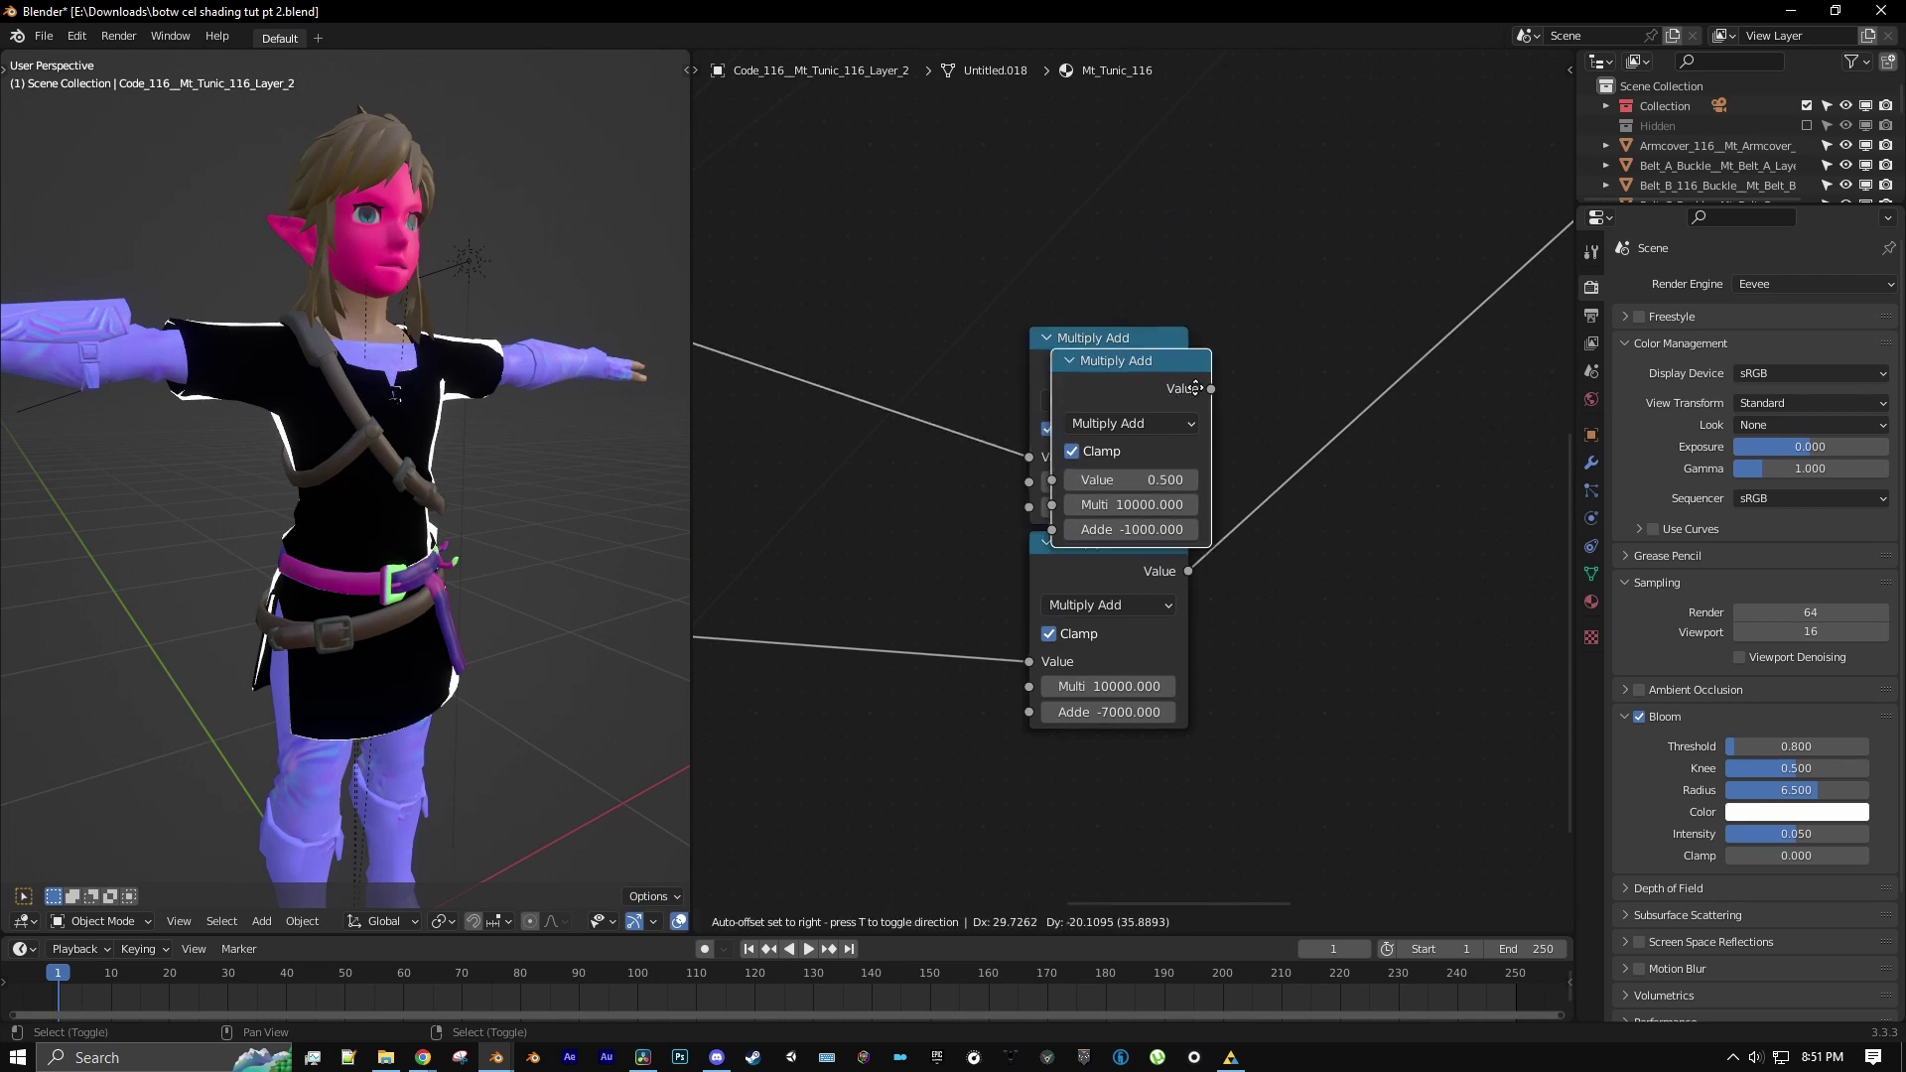
pyautogui.click(1311, 434)
pyautogui.click(1326, 468)
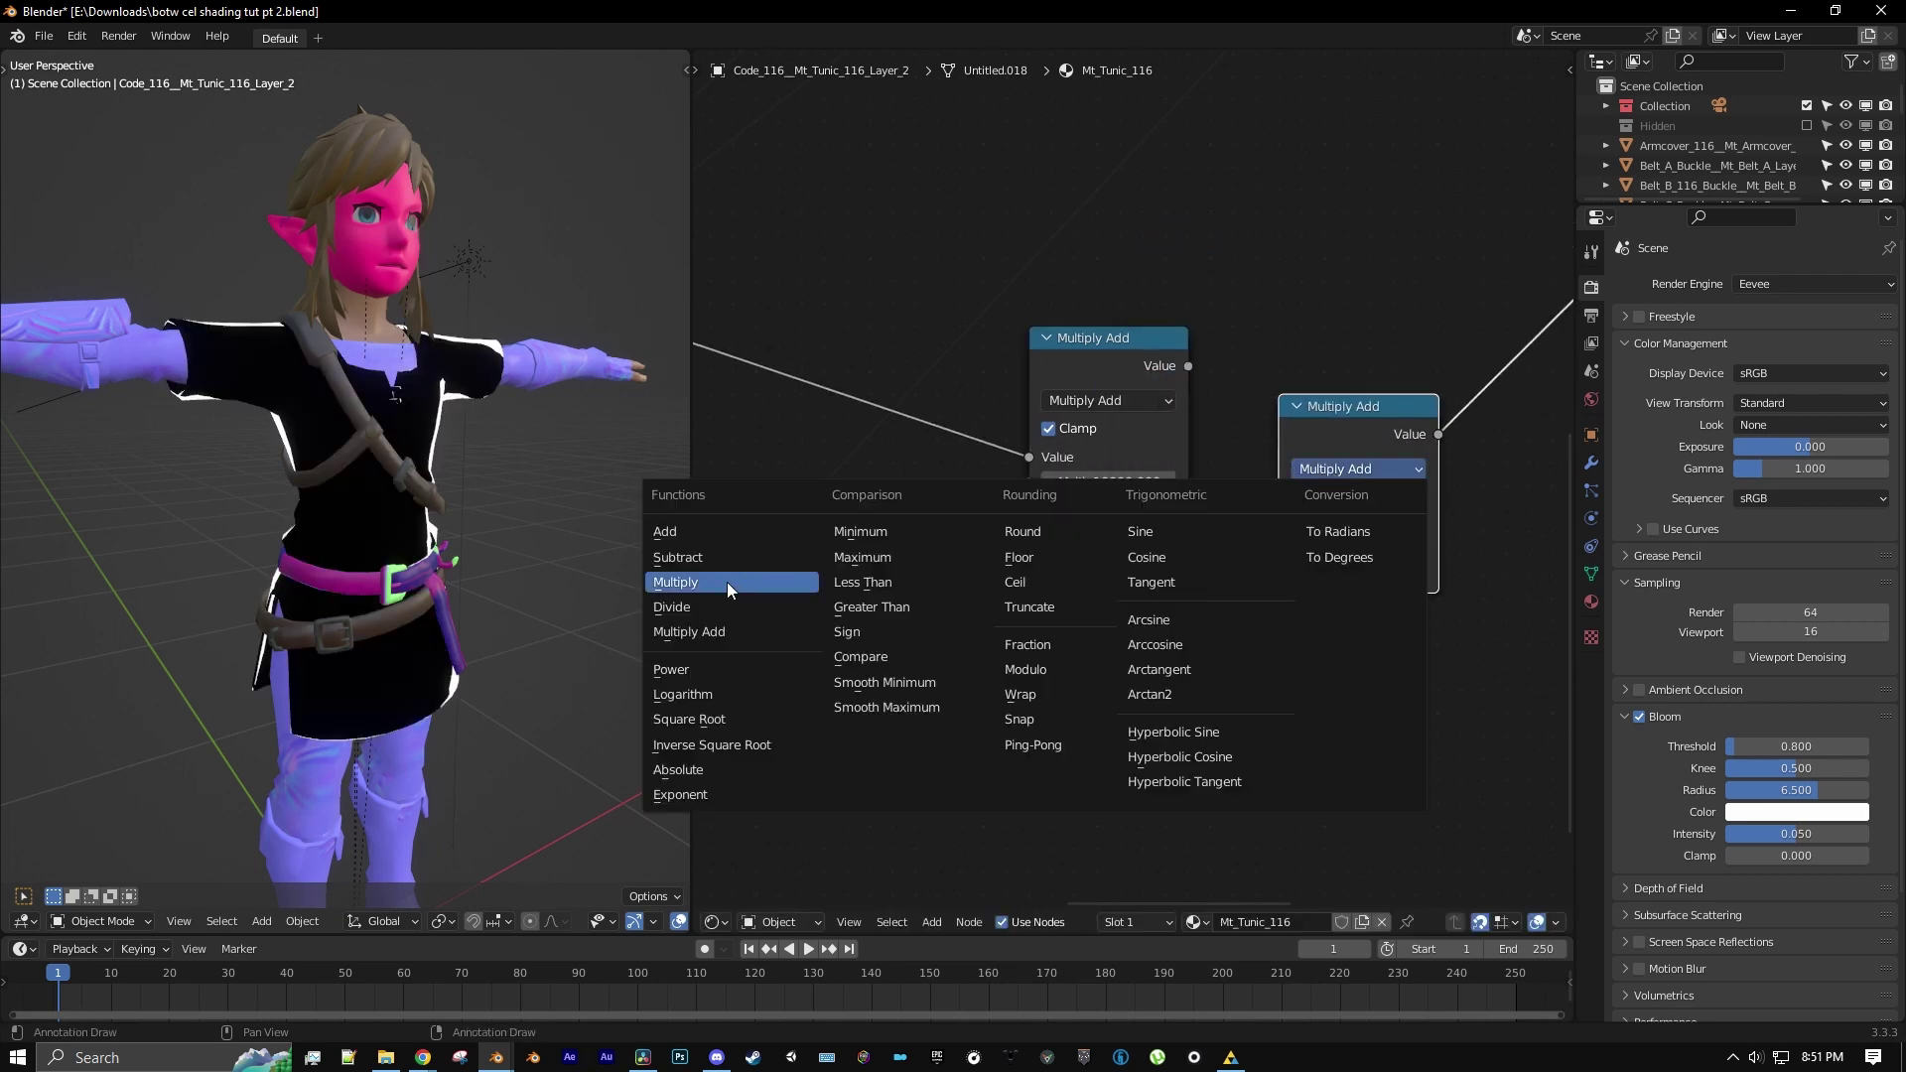
pyautogui.click(727, 581)
pyautogui.moveTo(1289, 551); pyautogui.dragTo(1283, 551)
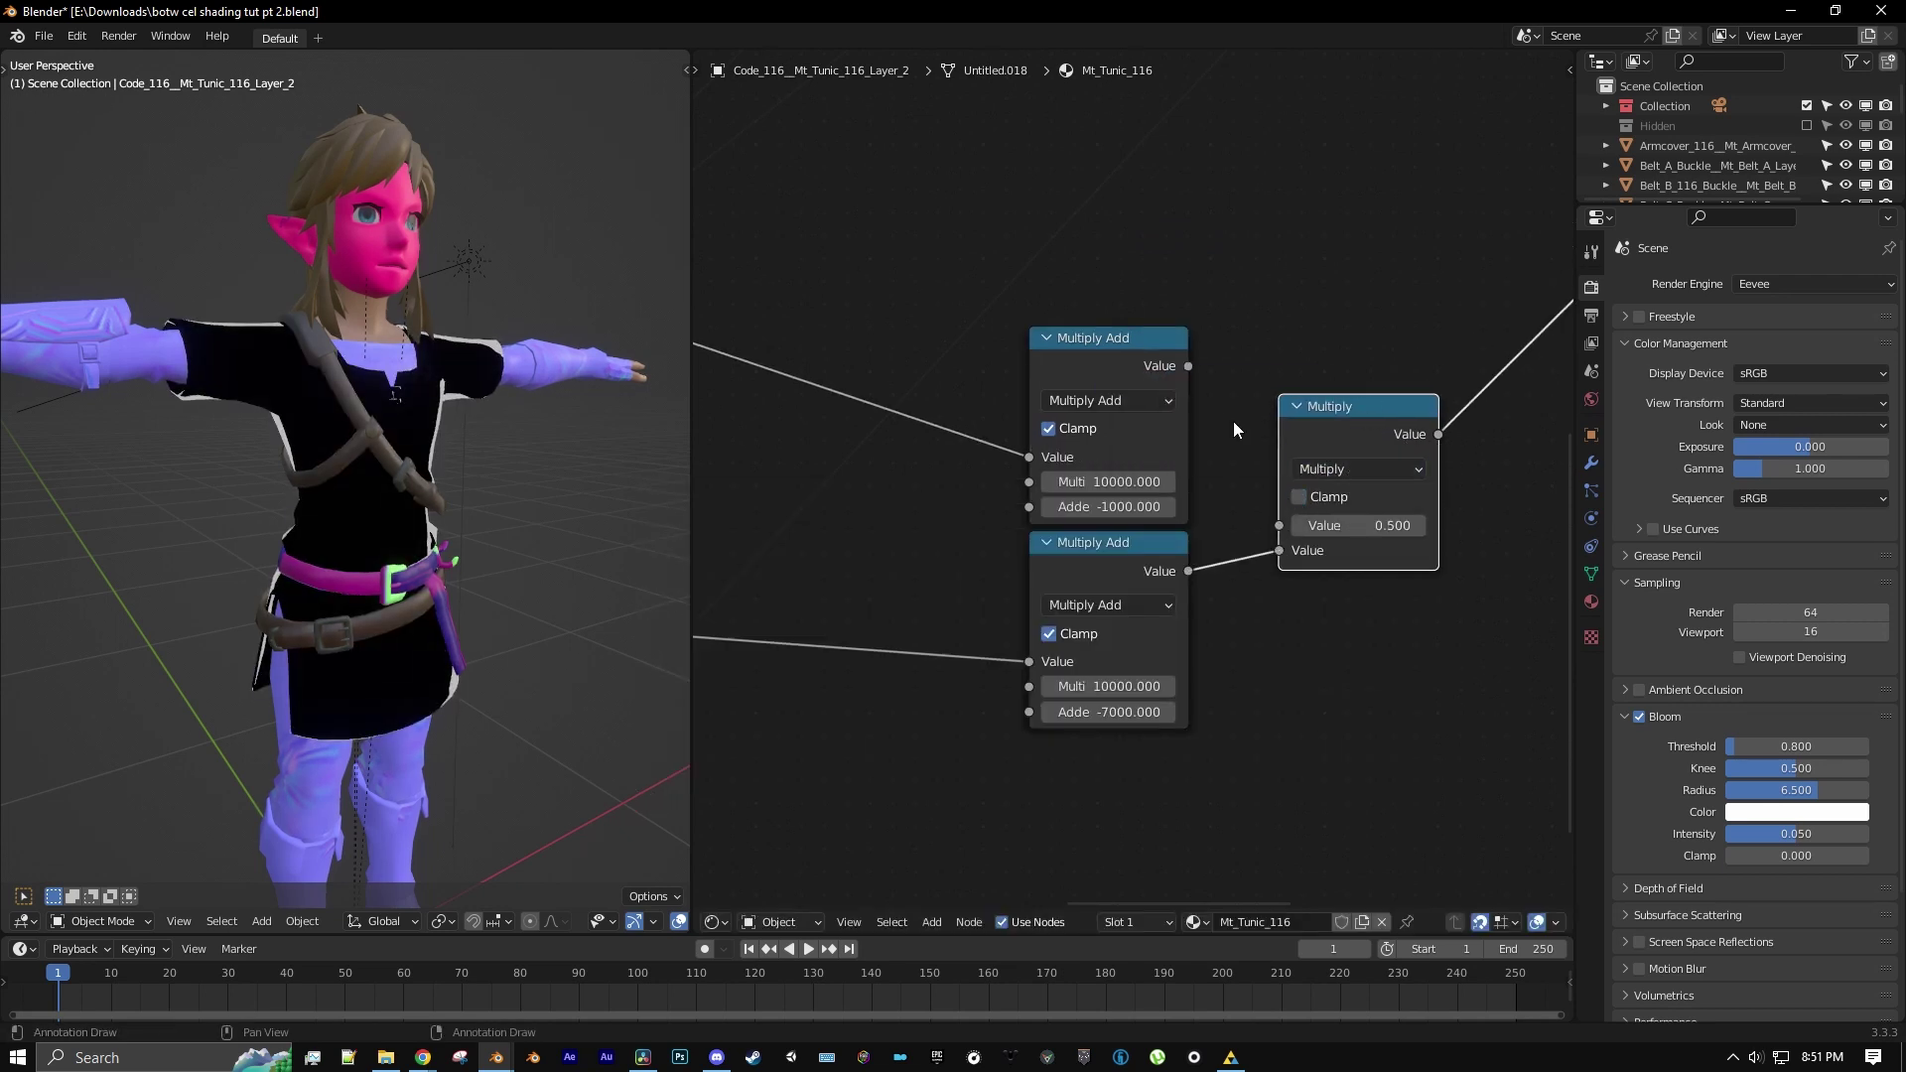
pyautogui.moveTo(1190, 367); pyautogui.dragTo(1277, 526)
# Preview the final Multiply colour node of the Back Rim Light frame on the tunic
pyautogui.scroll(-5, 1390, 417)
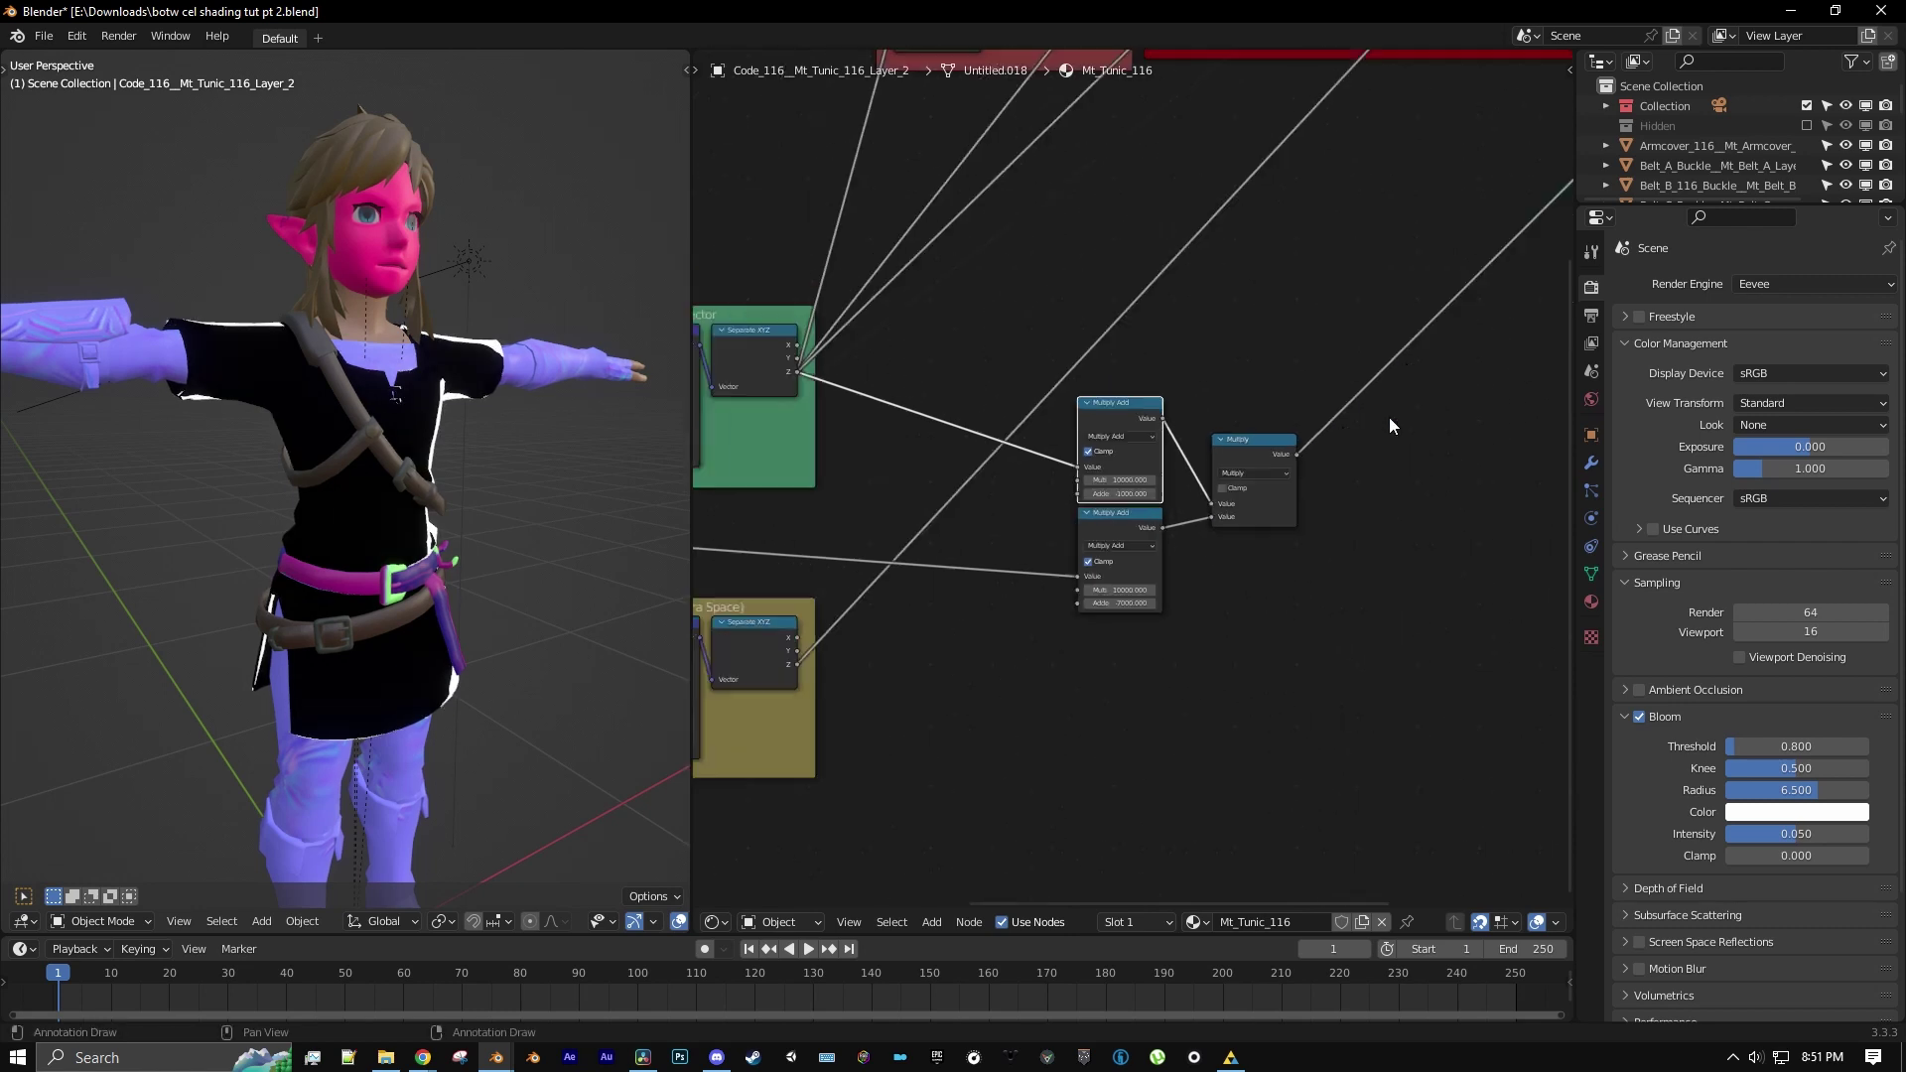
pyautogui.moveTo(1450, 307); pyautogui.dragTo(1150, 529, button='middle')
pyautogui.scroll(5, 1206, 385)
pyautogui.moveTo(1207, 384); pyautogui.dragTo(1045, 439, button='middle')
pyautogui.keyDown('ctrl'); pyautogui.keyDown('shift'); pyautogui.click(1224, 251); pyautogui.keyUp('shift'); pyautogui.keyUp('ctrl')
pyautogui.scroll(2, 1044, 439)
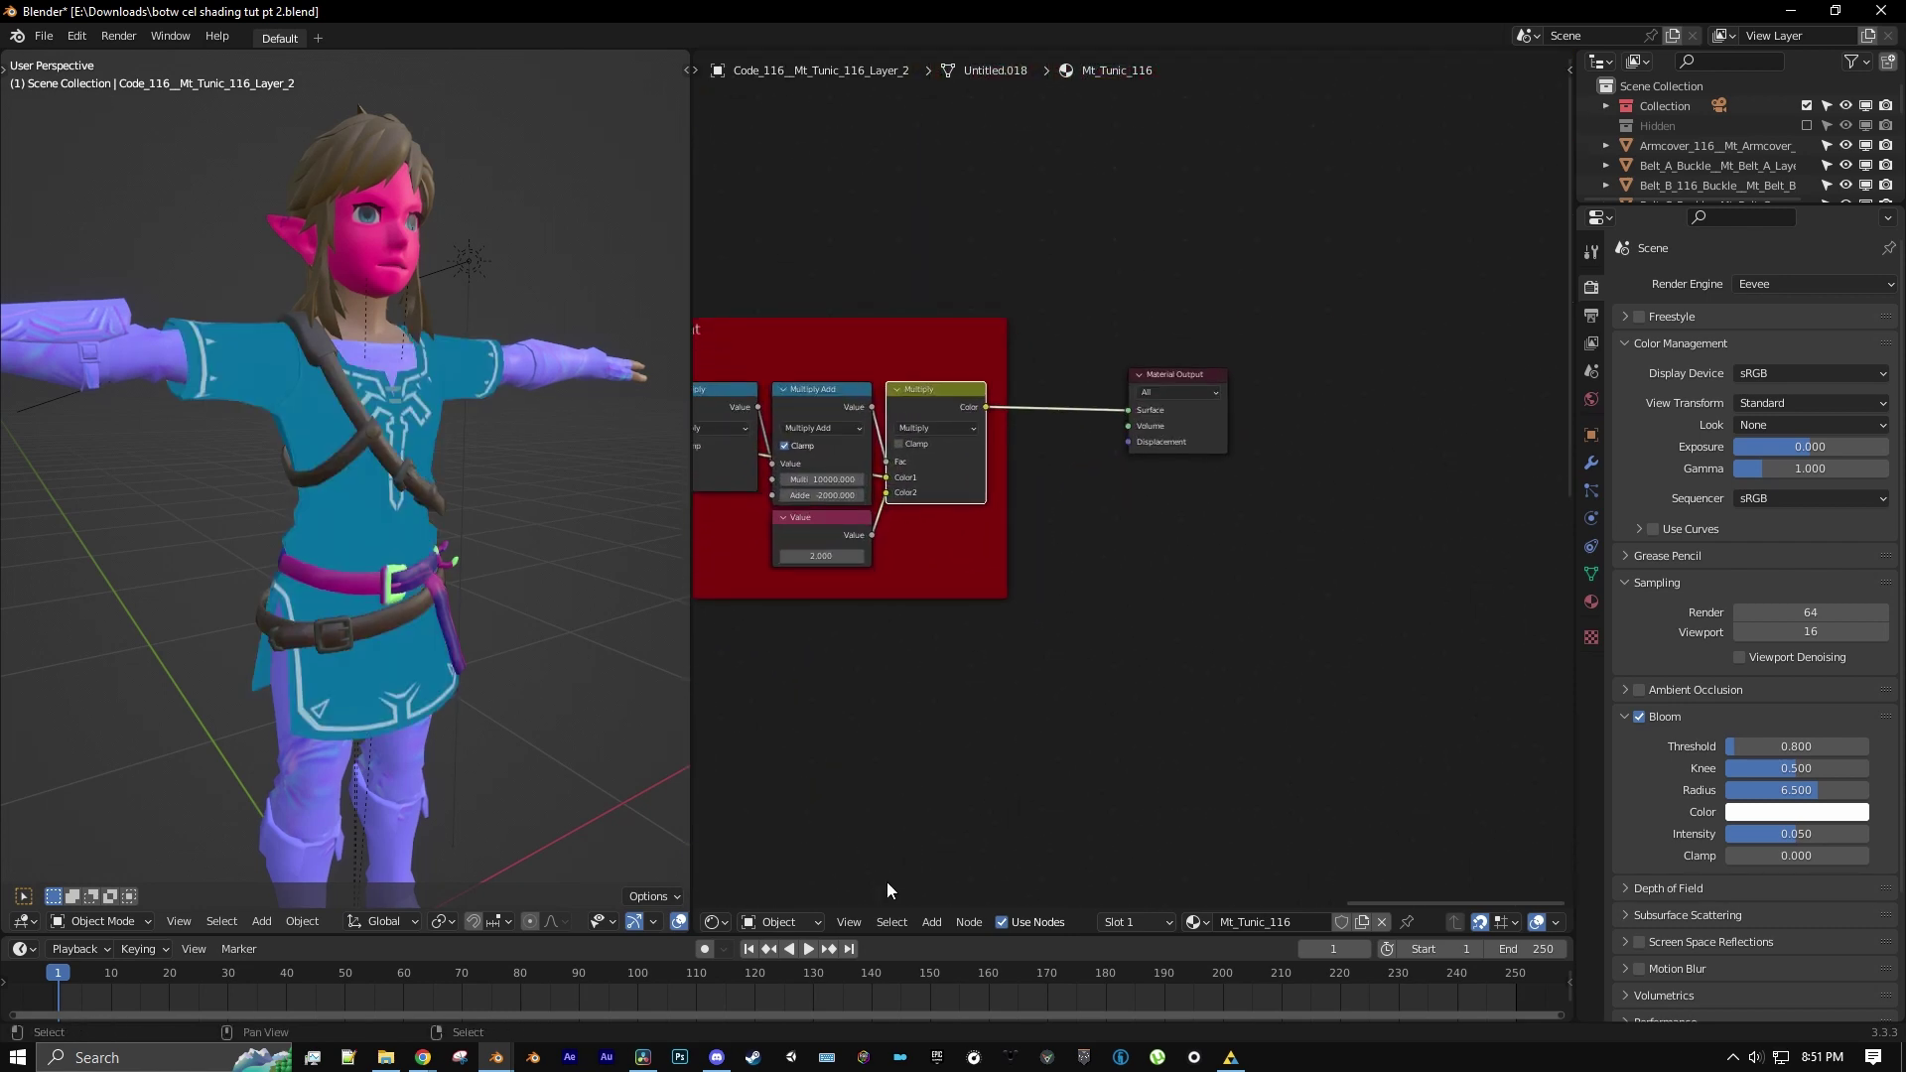
# Insert a MixRGB node between the Back Rim Light output and the Material Output, and set its blend mode to Add
pyautogui.click(931, 922)
pyautogui.moveTo(981, 794)
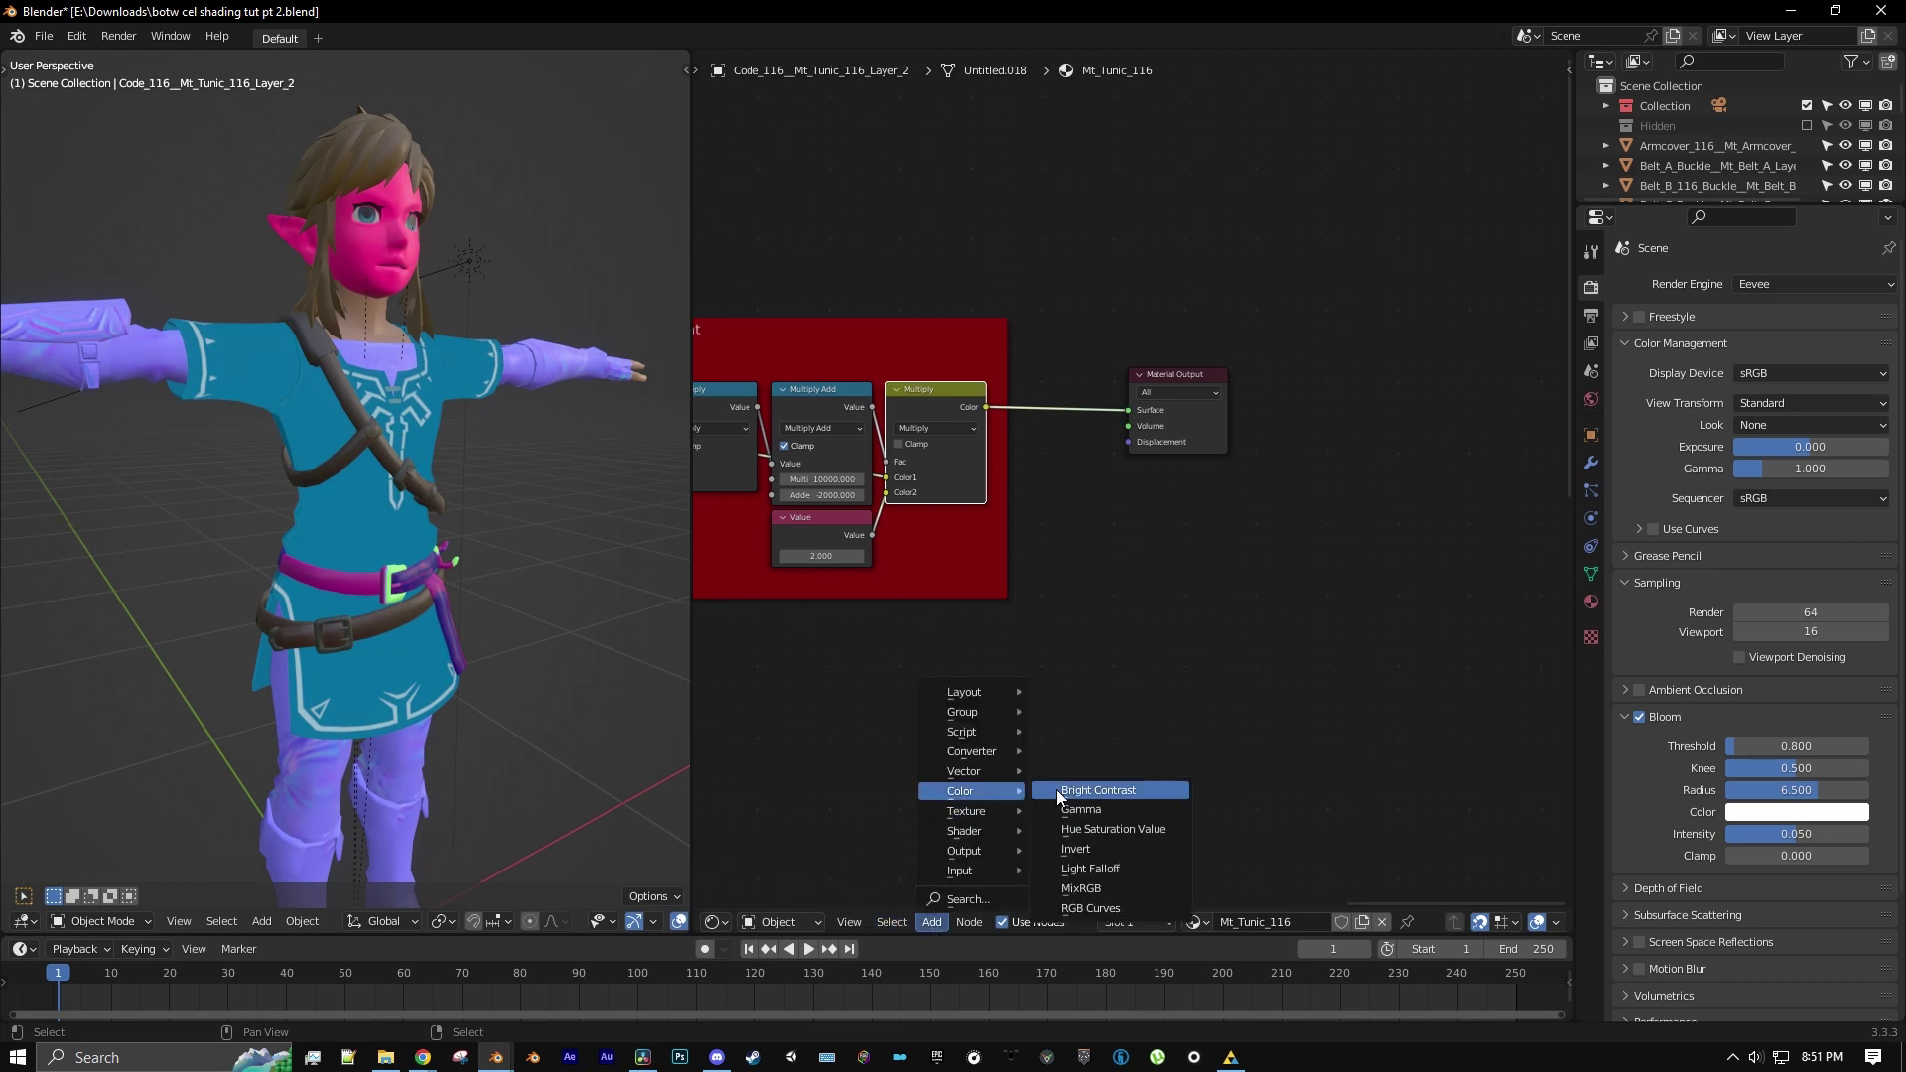
pyautogui.click(1092, 887)
pyautogui.click(1129, 384)
pyautogui.scroll(1, 1135, 396)
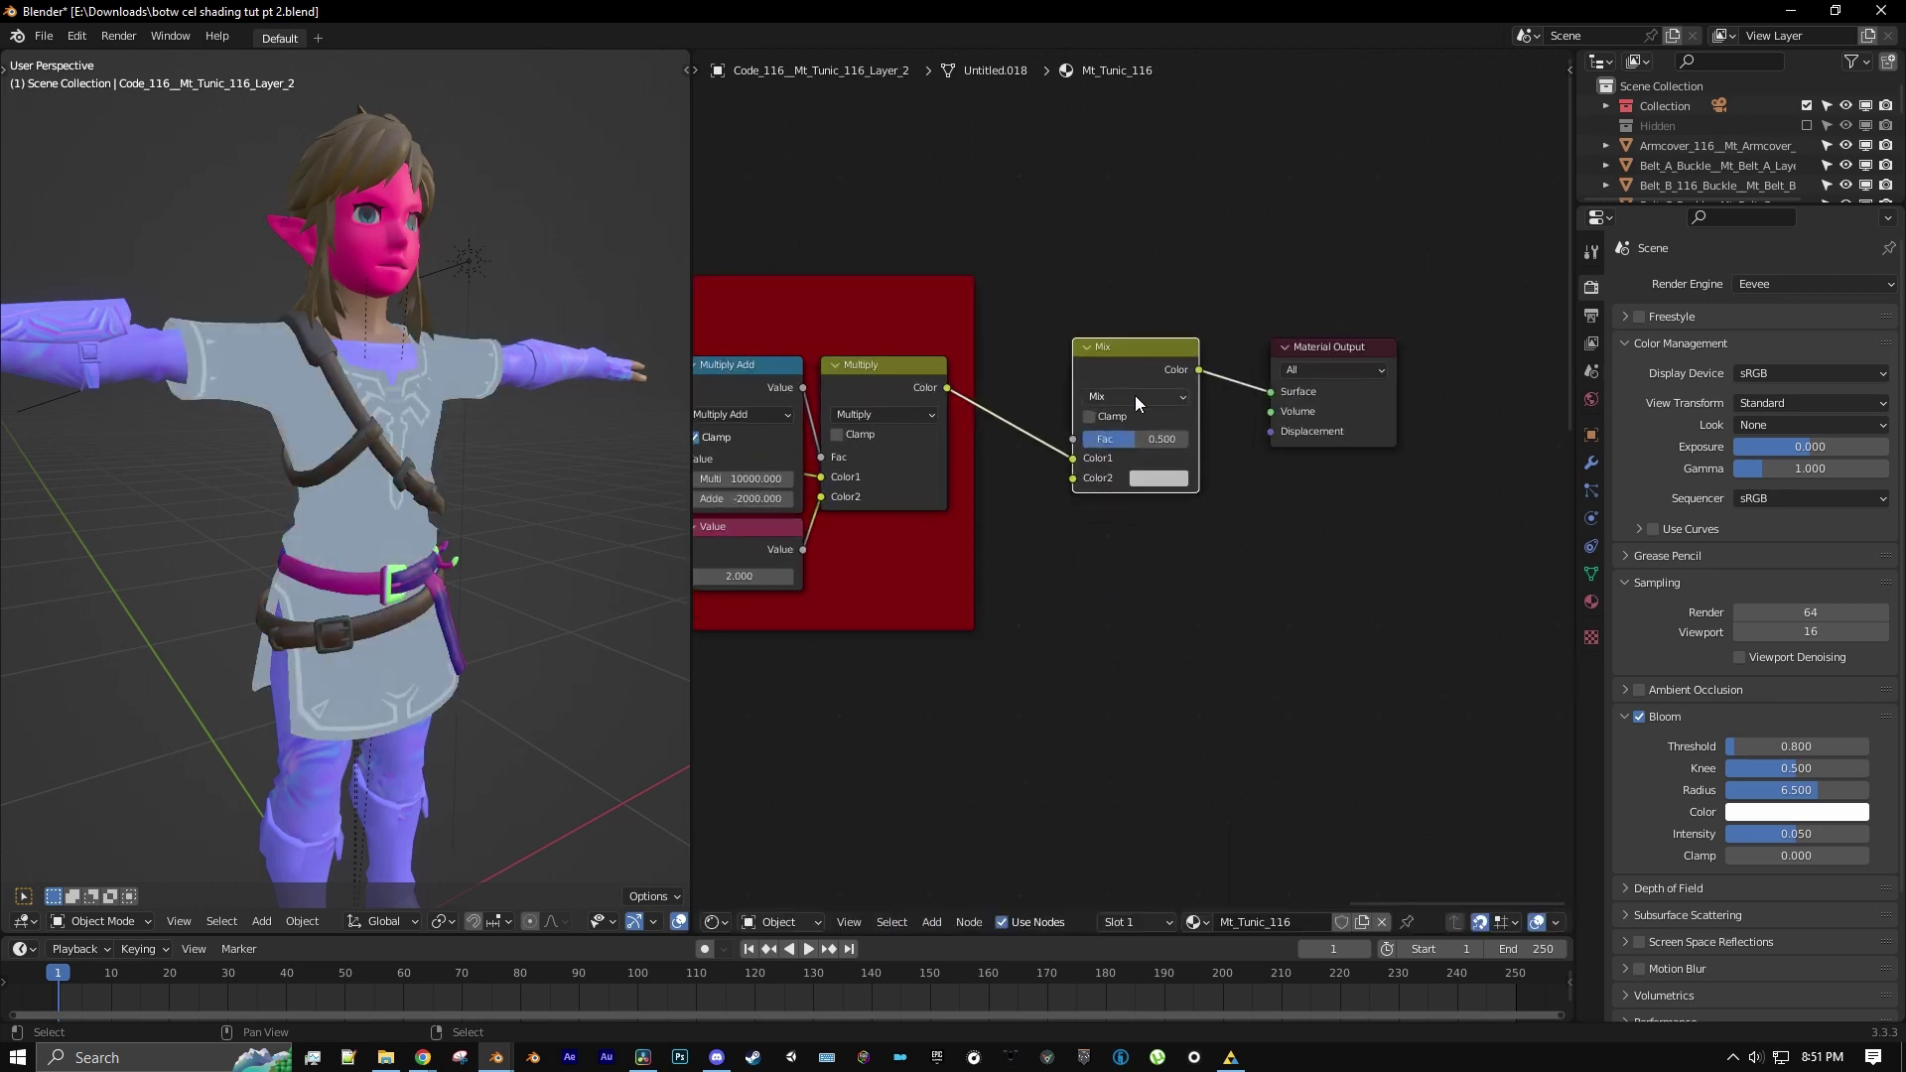
pyautogui.click(1135, 395)
pyautogui.click(1123, 576)
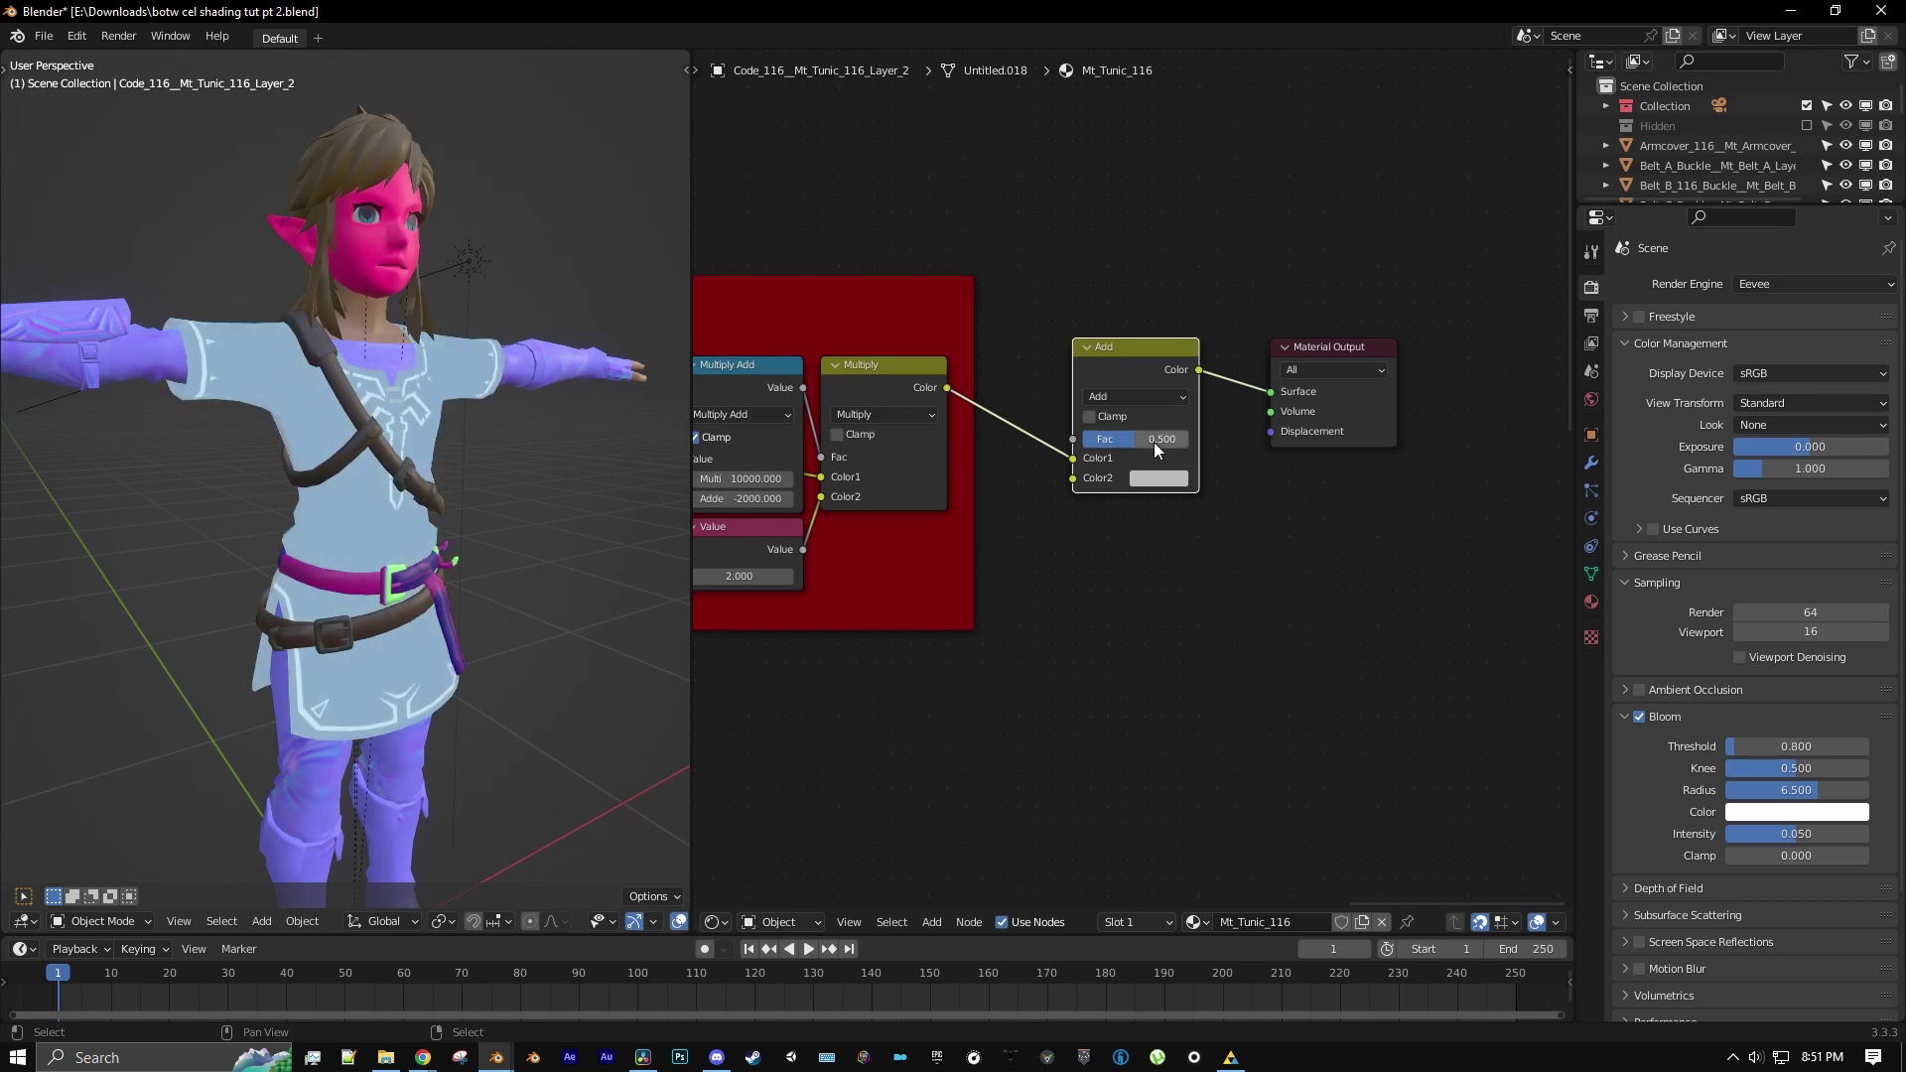
# Connect the new math Multiply node's Value output to the Add colour node's Fac input and inspect the light on the tunic
pyautogui.scroll(-3, 1134, 475)
pyautogui.moveTo(981, 705); pyautogui.dragTo(1165, 537, button='middle')
pyautogui.moveTo(981, 671); pyautogui.dragTo(1126, 581, button='middle')
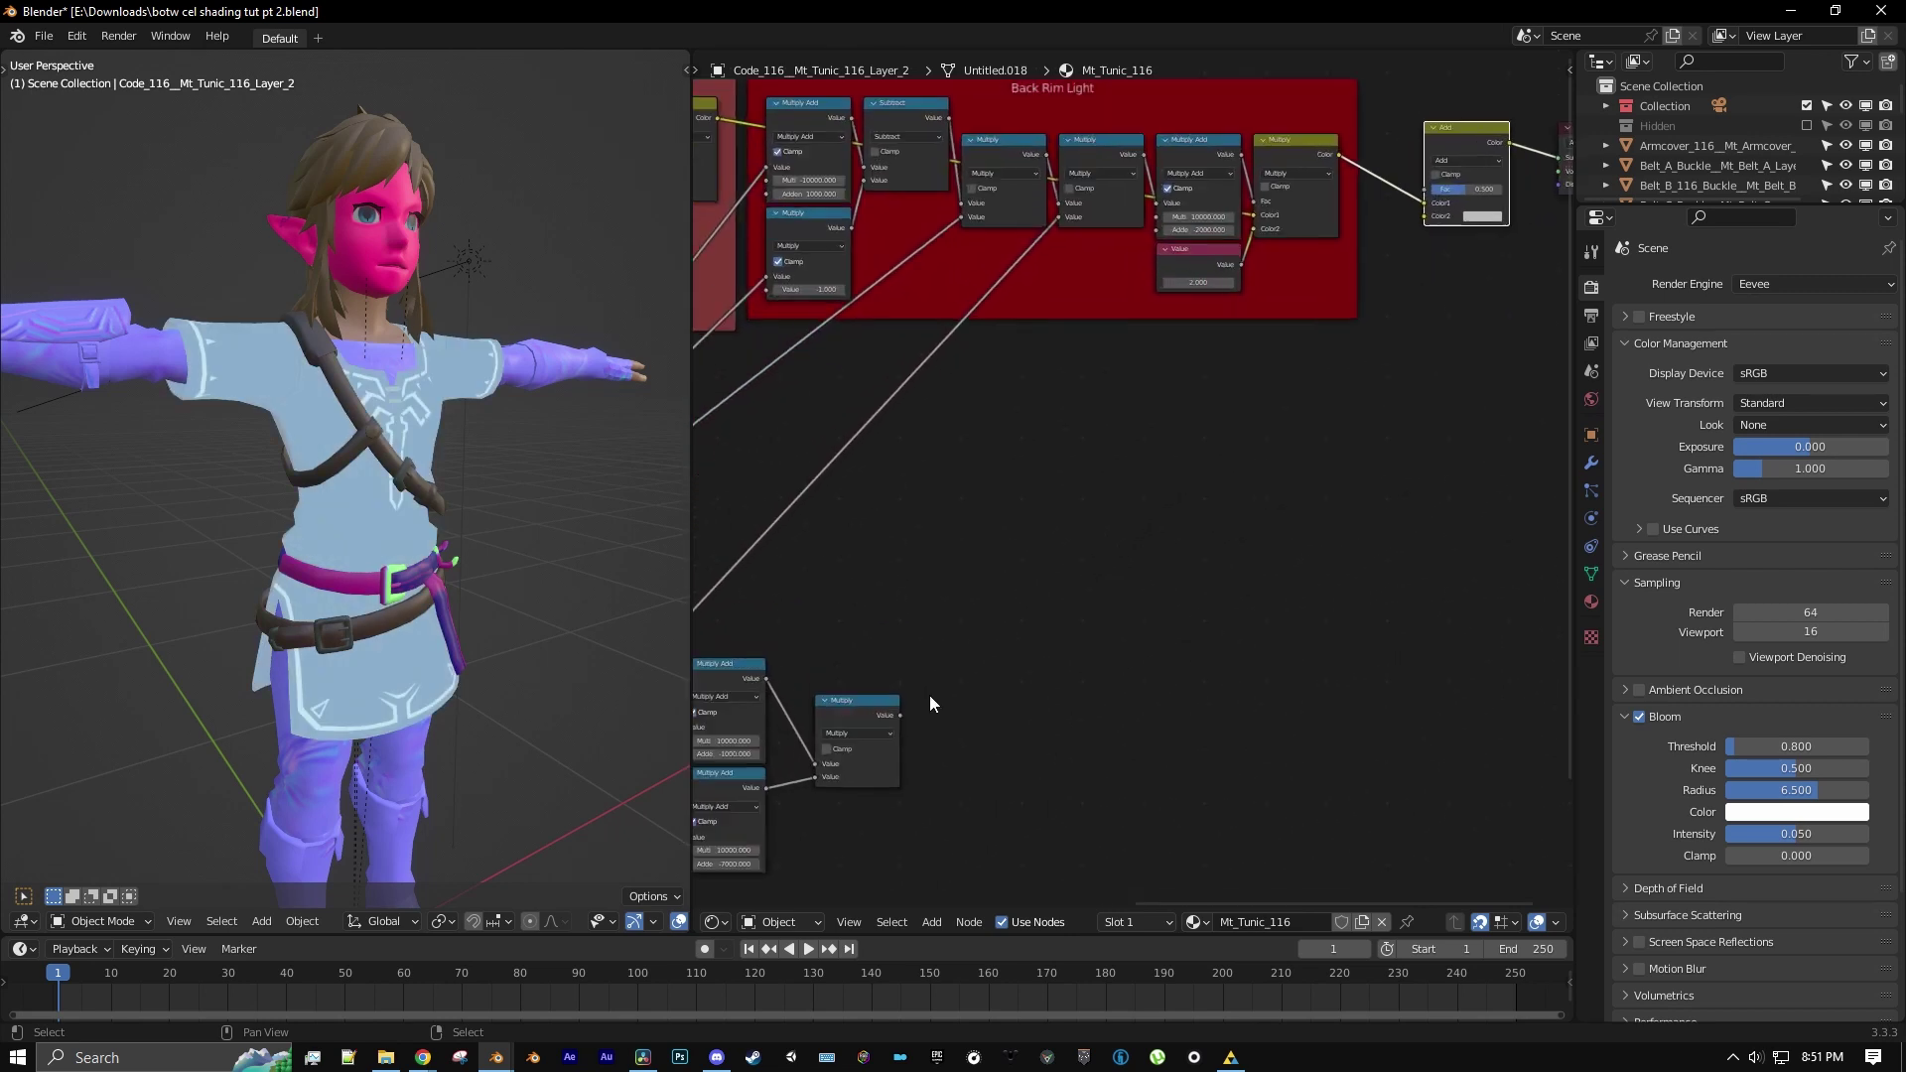
pyautogui.moveTo(882, 707); pyautogui.dragTo(1005, 636, button='middle')
pyautogui.scroll(1, 1008, 643)
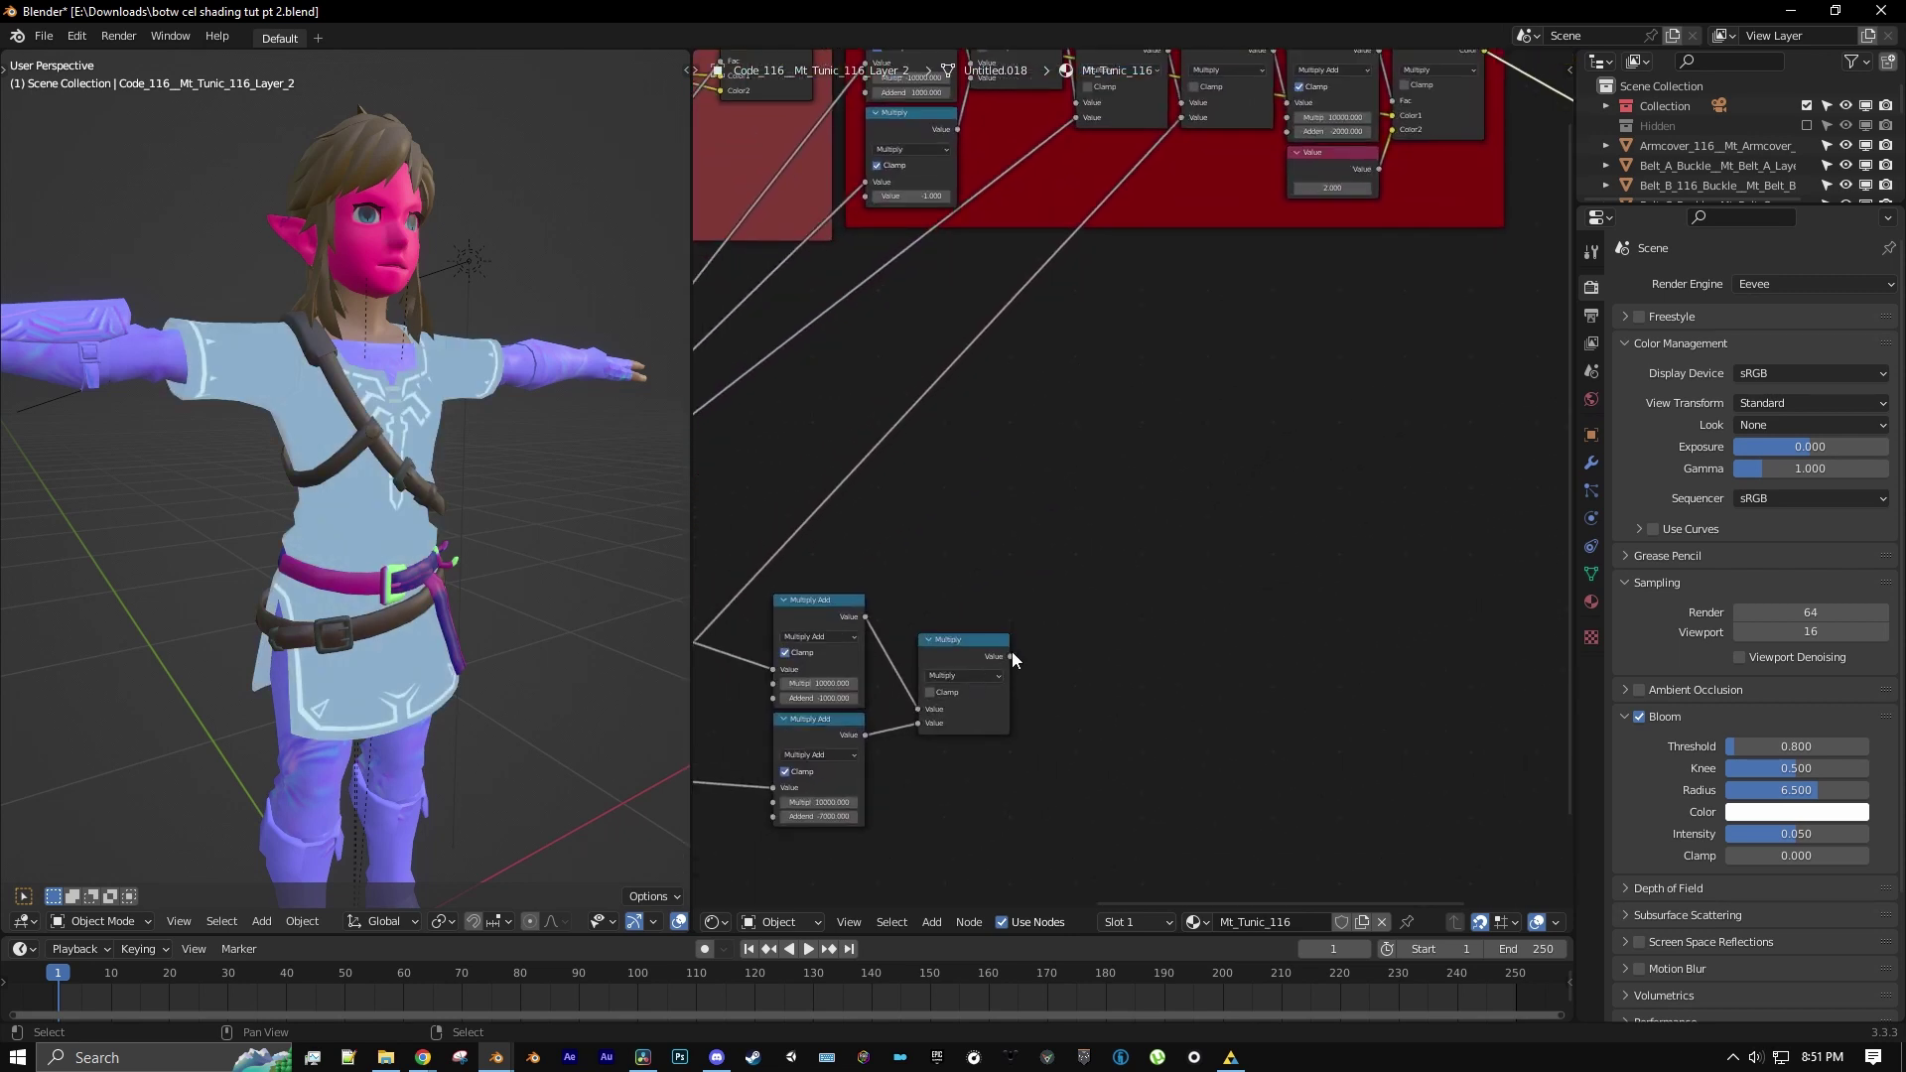
pyautogui.moveTo(1010, 656); pyautogui.dragTo(1434, 259)
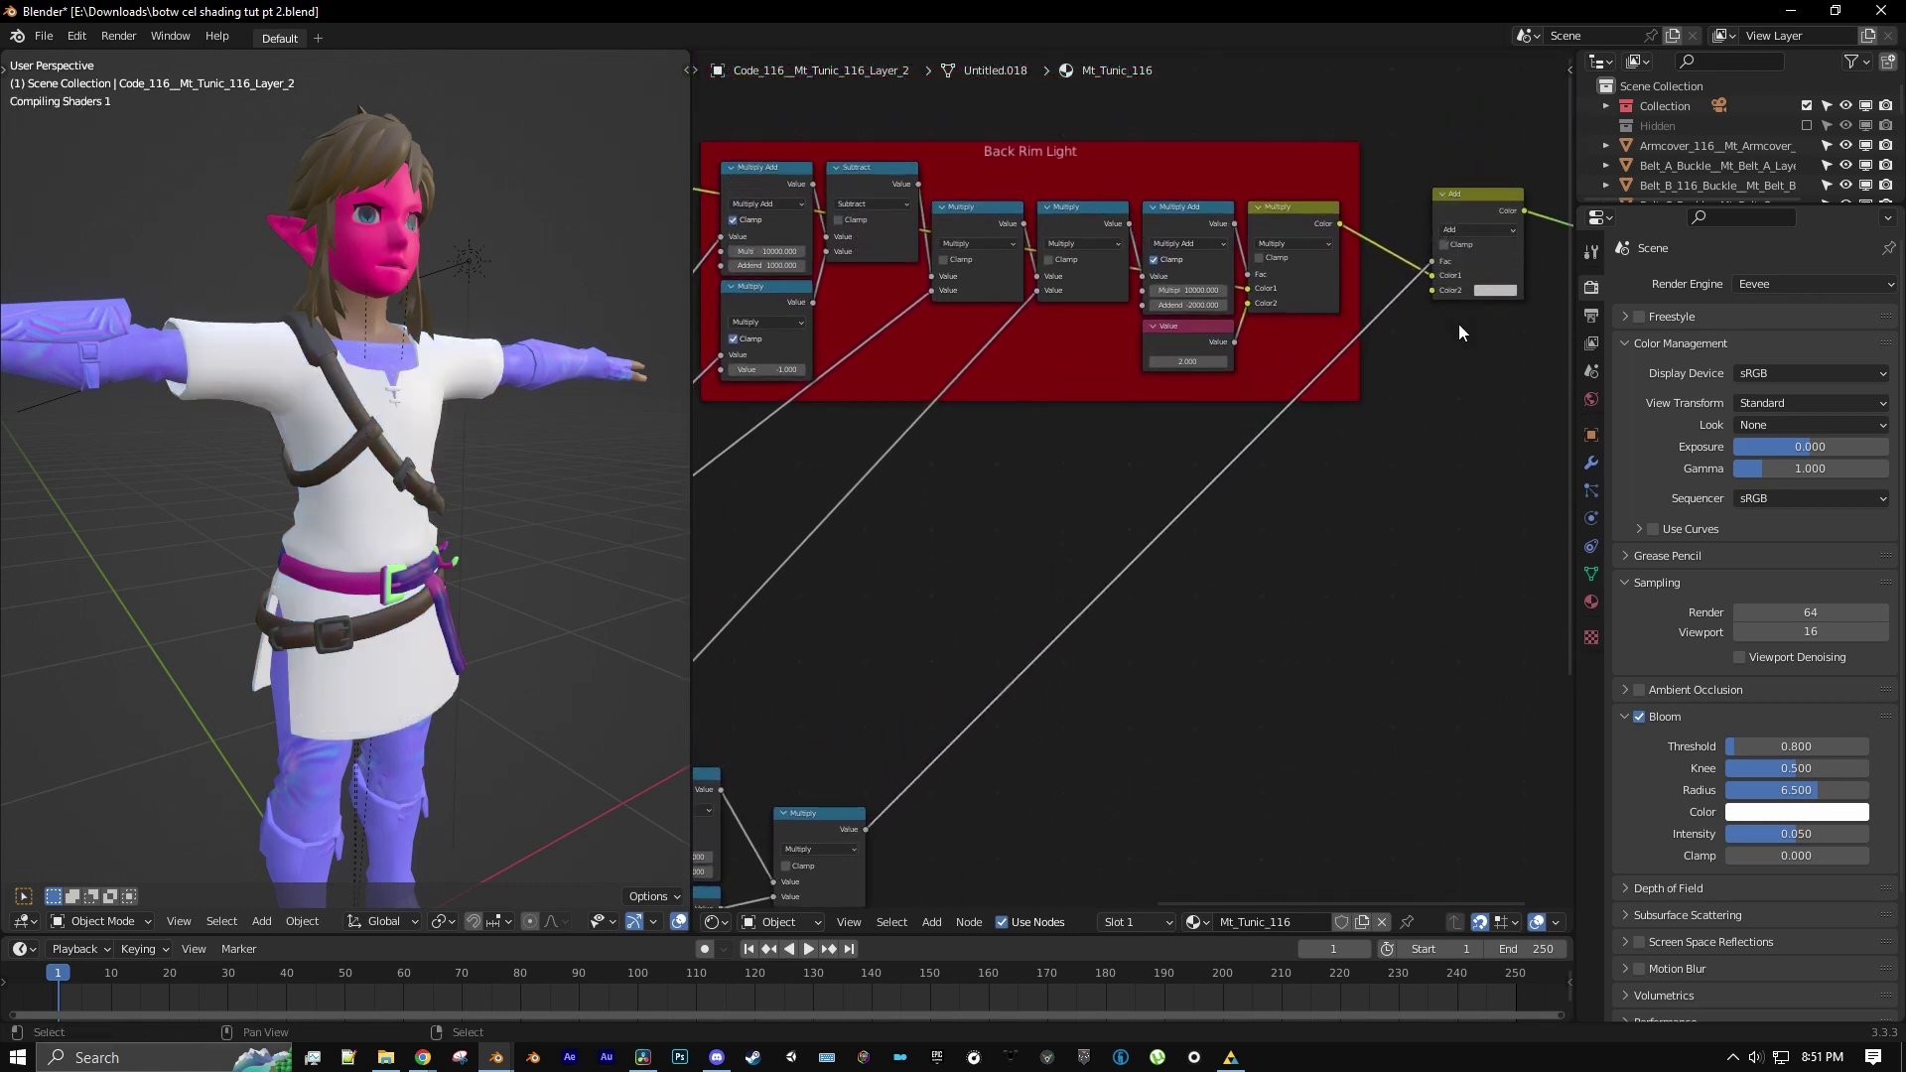
pyautogui.scroll(5, 658, 486)
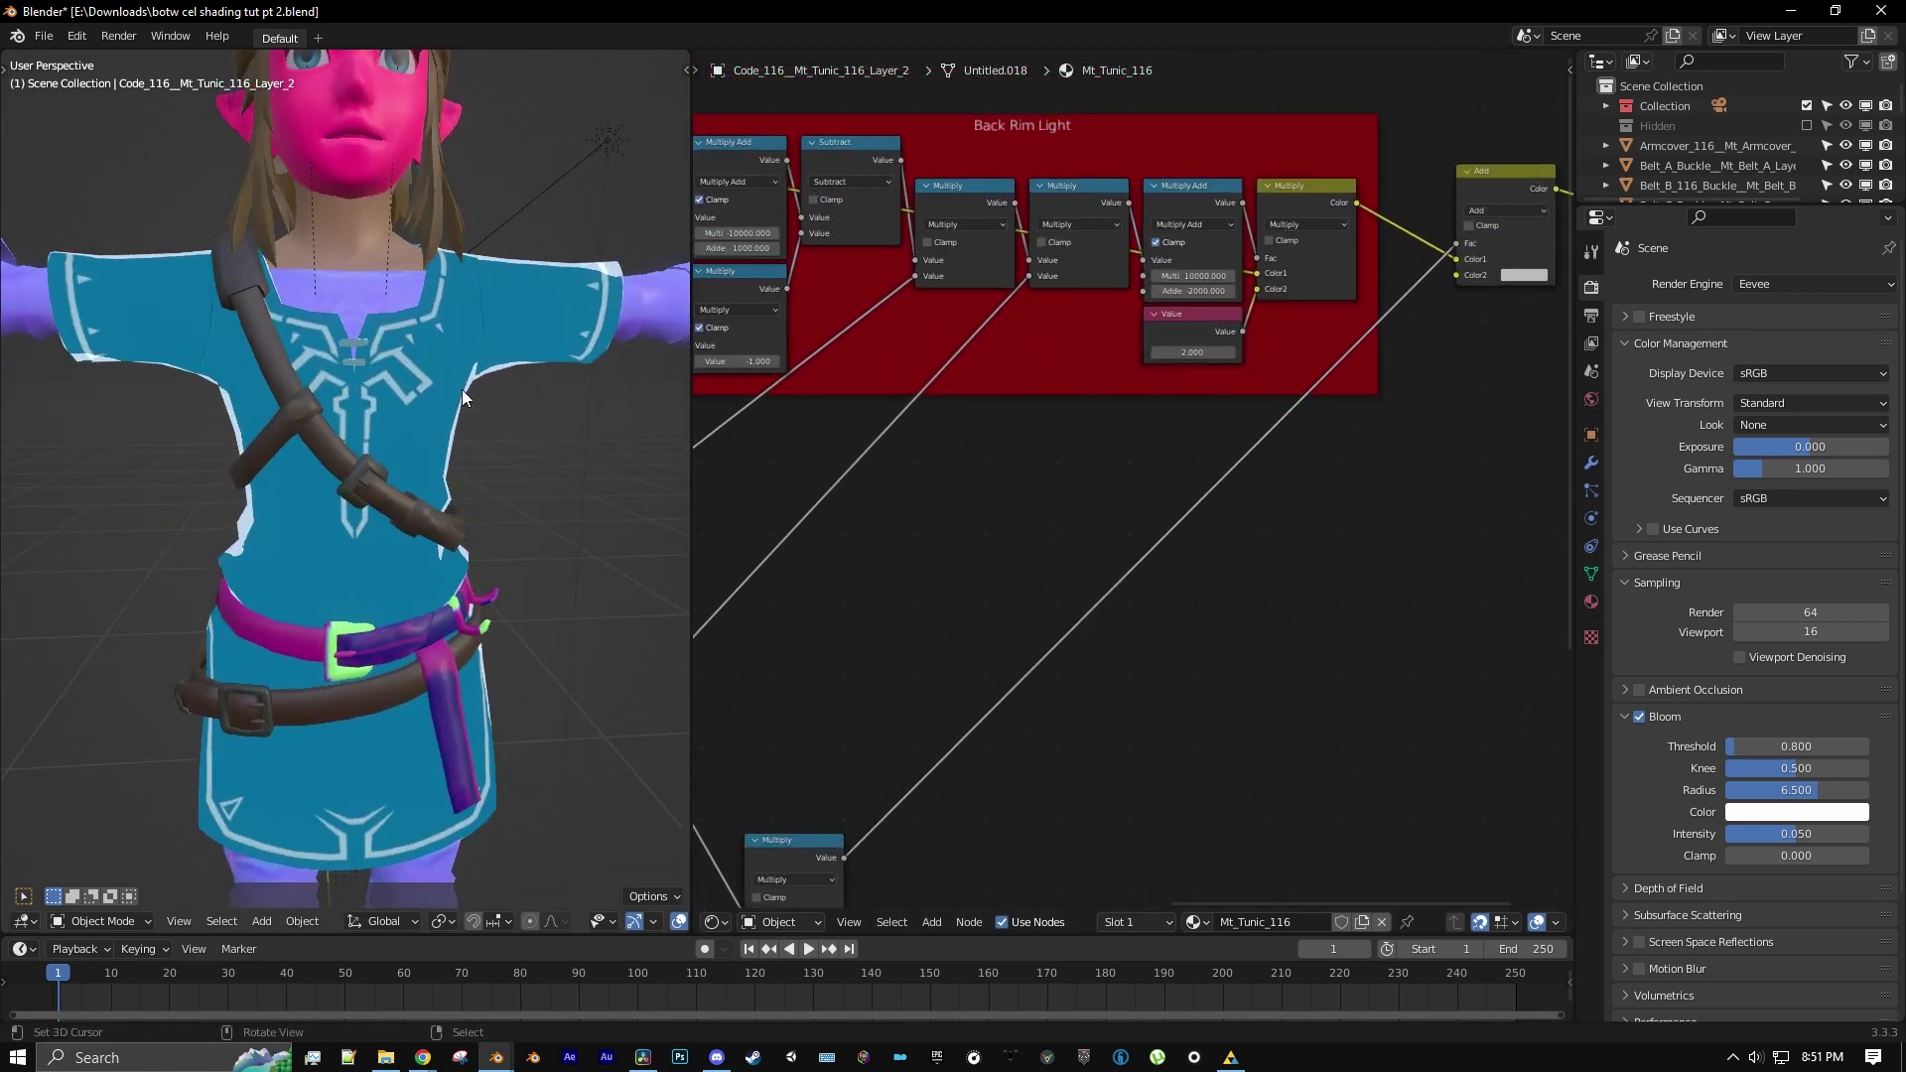
pyautogui.moveTo(463, 391); pyautogui.dragTo(515, 300, button='middle')
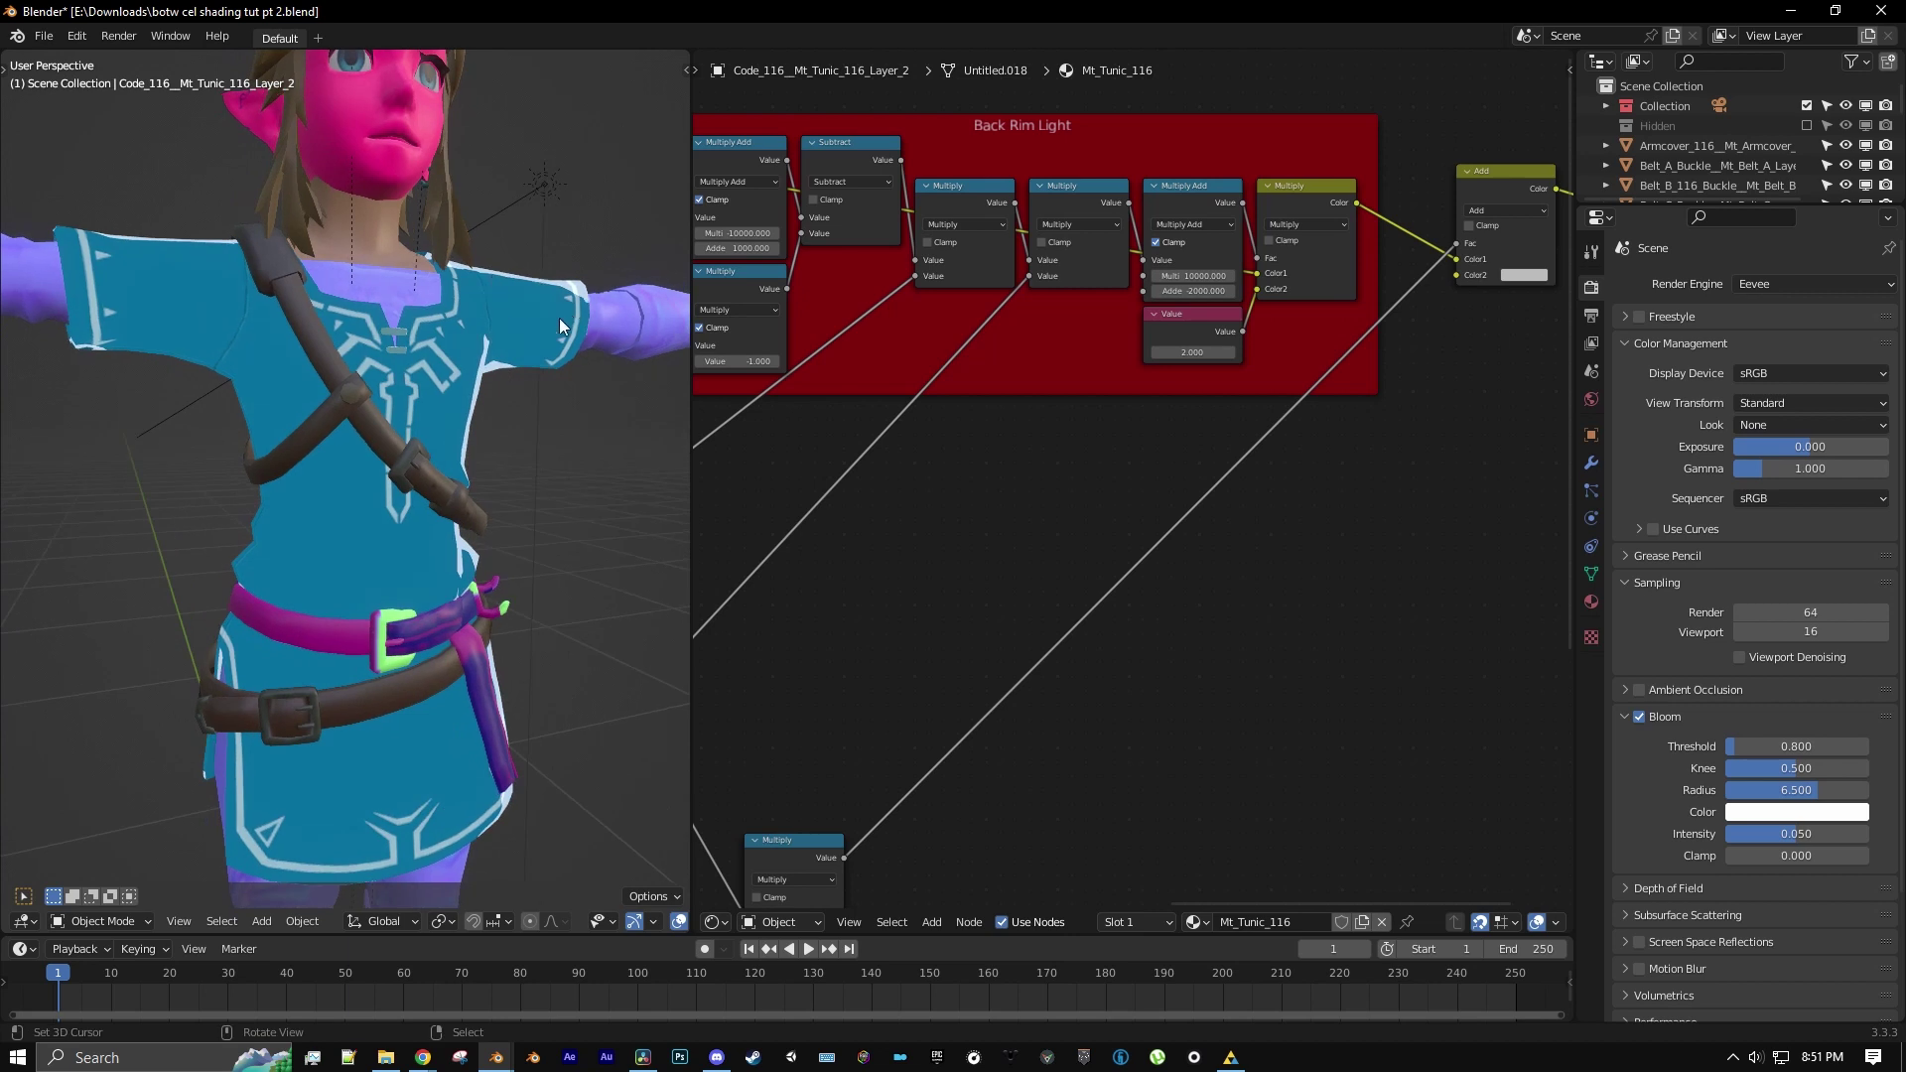
# Move the Add colour node below the Back Rim Light row and connect a new Value node to its Color2 input
pyautogui.scroll(-1, 1243, 480)
pyautogui.moveTo(1243, 480); pyautogui.dragTo(1168, 509, button='middle')
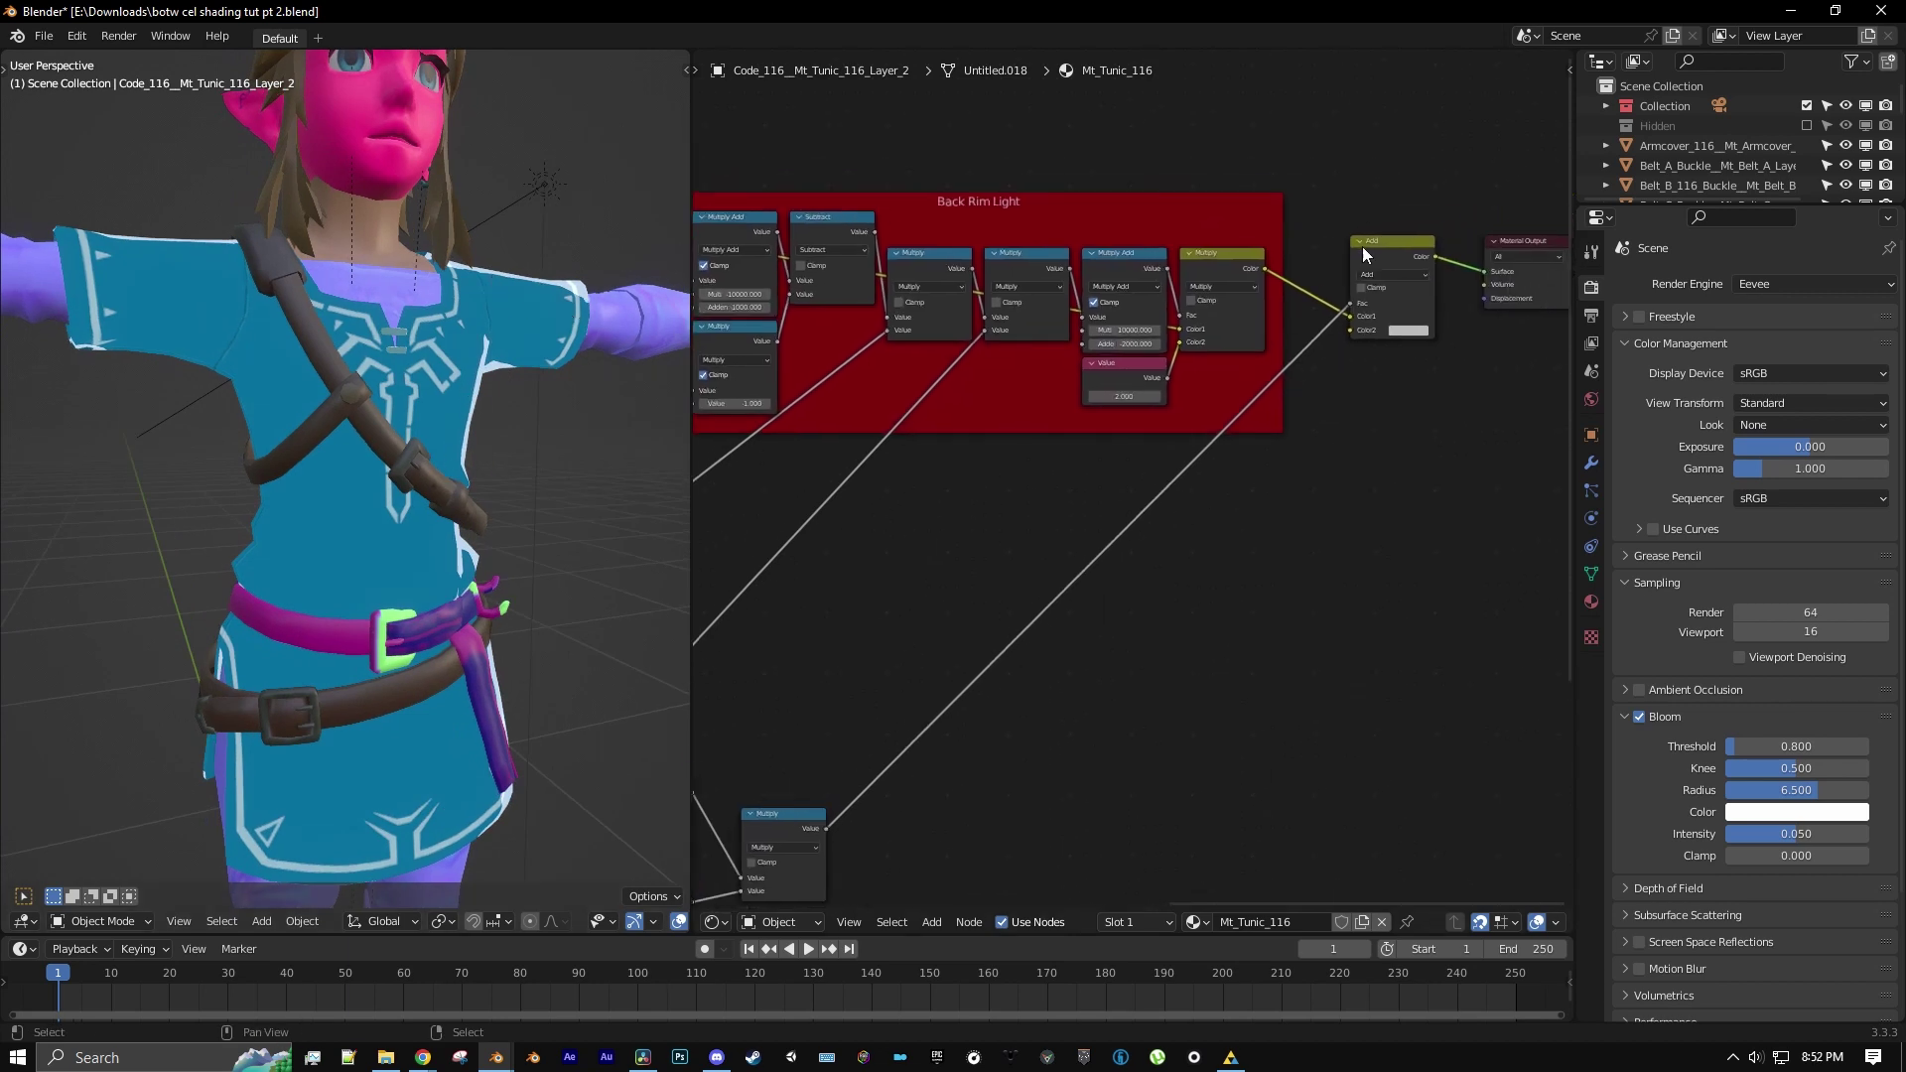
pyautogui.moveTo(1363, 246); pyautogui.dragTo(1361, 431)
pyautogui.click(933, 922)
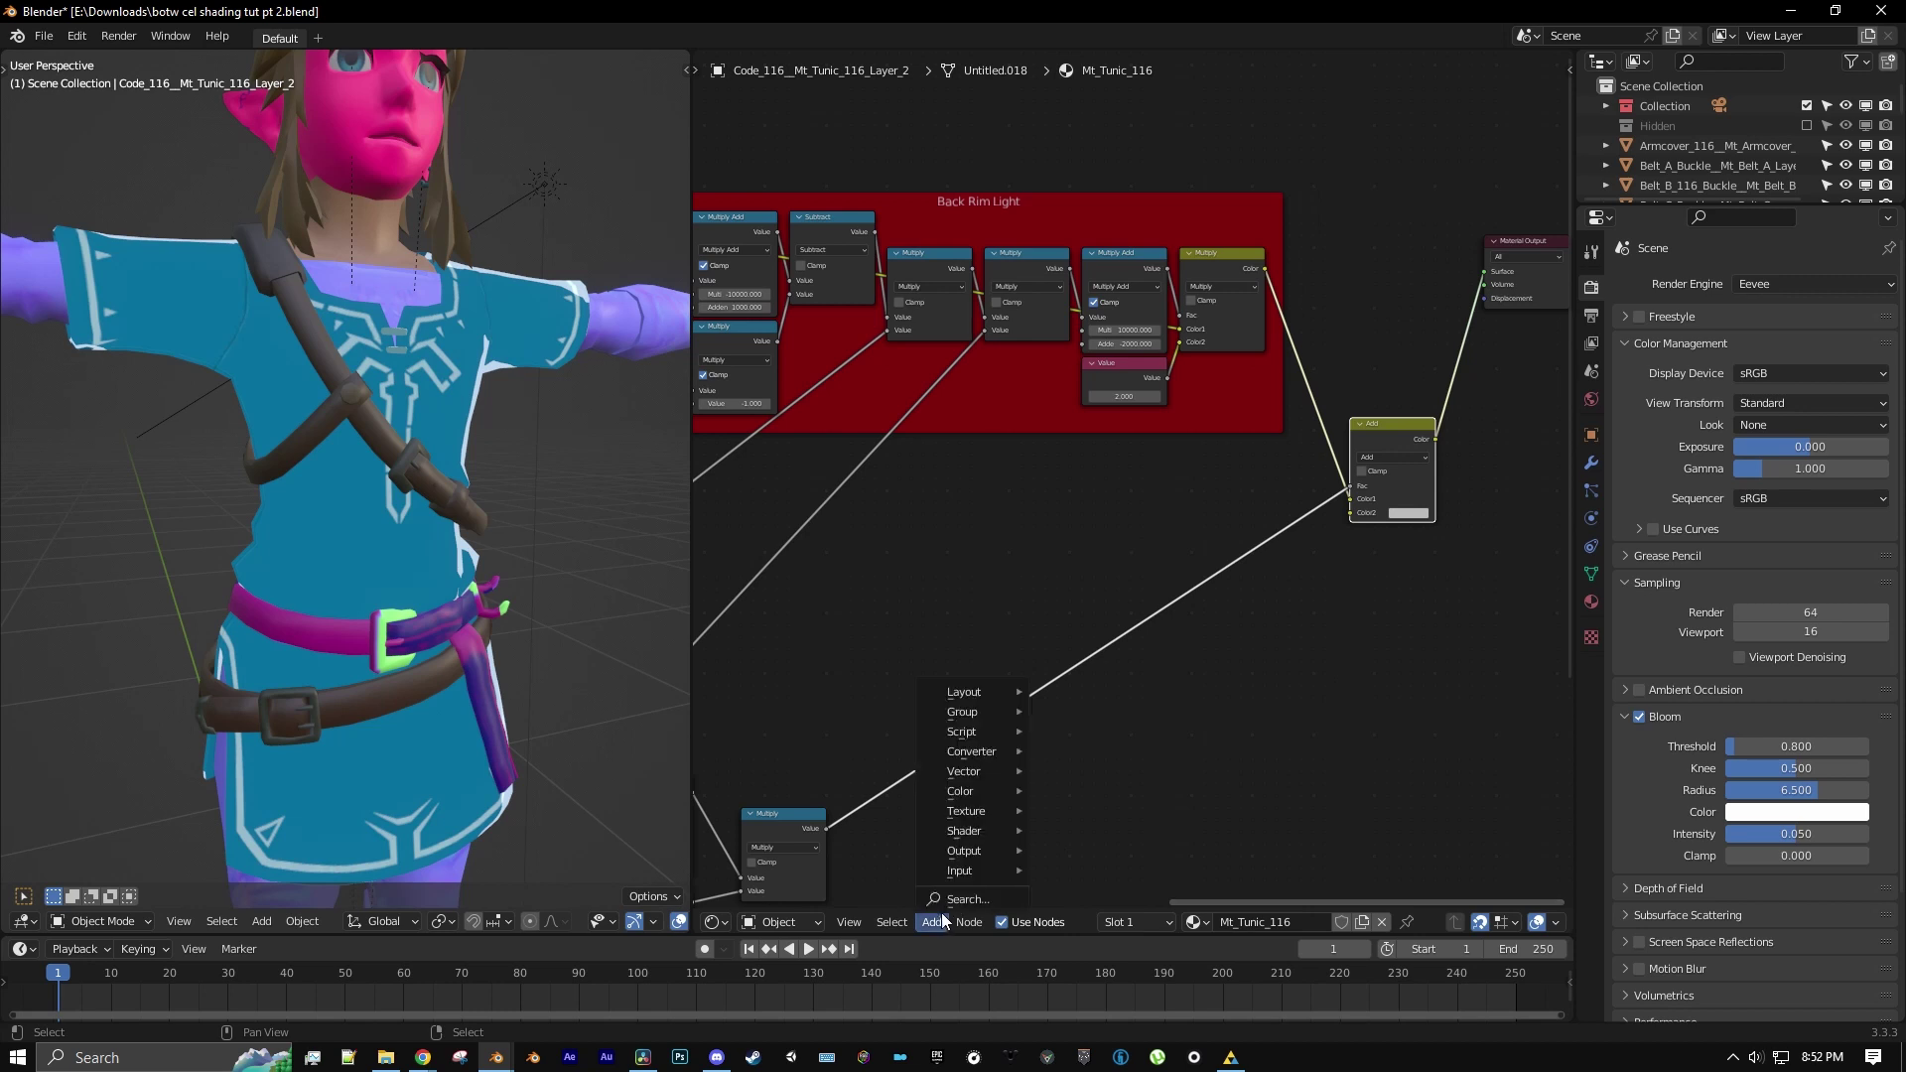
pyautogui.moveTo(961, 868)
pyautogui.click(1080, 838)
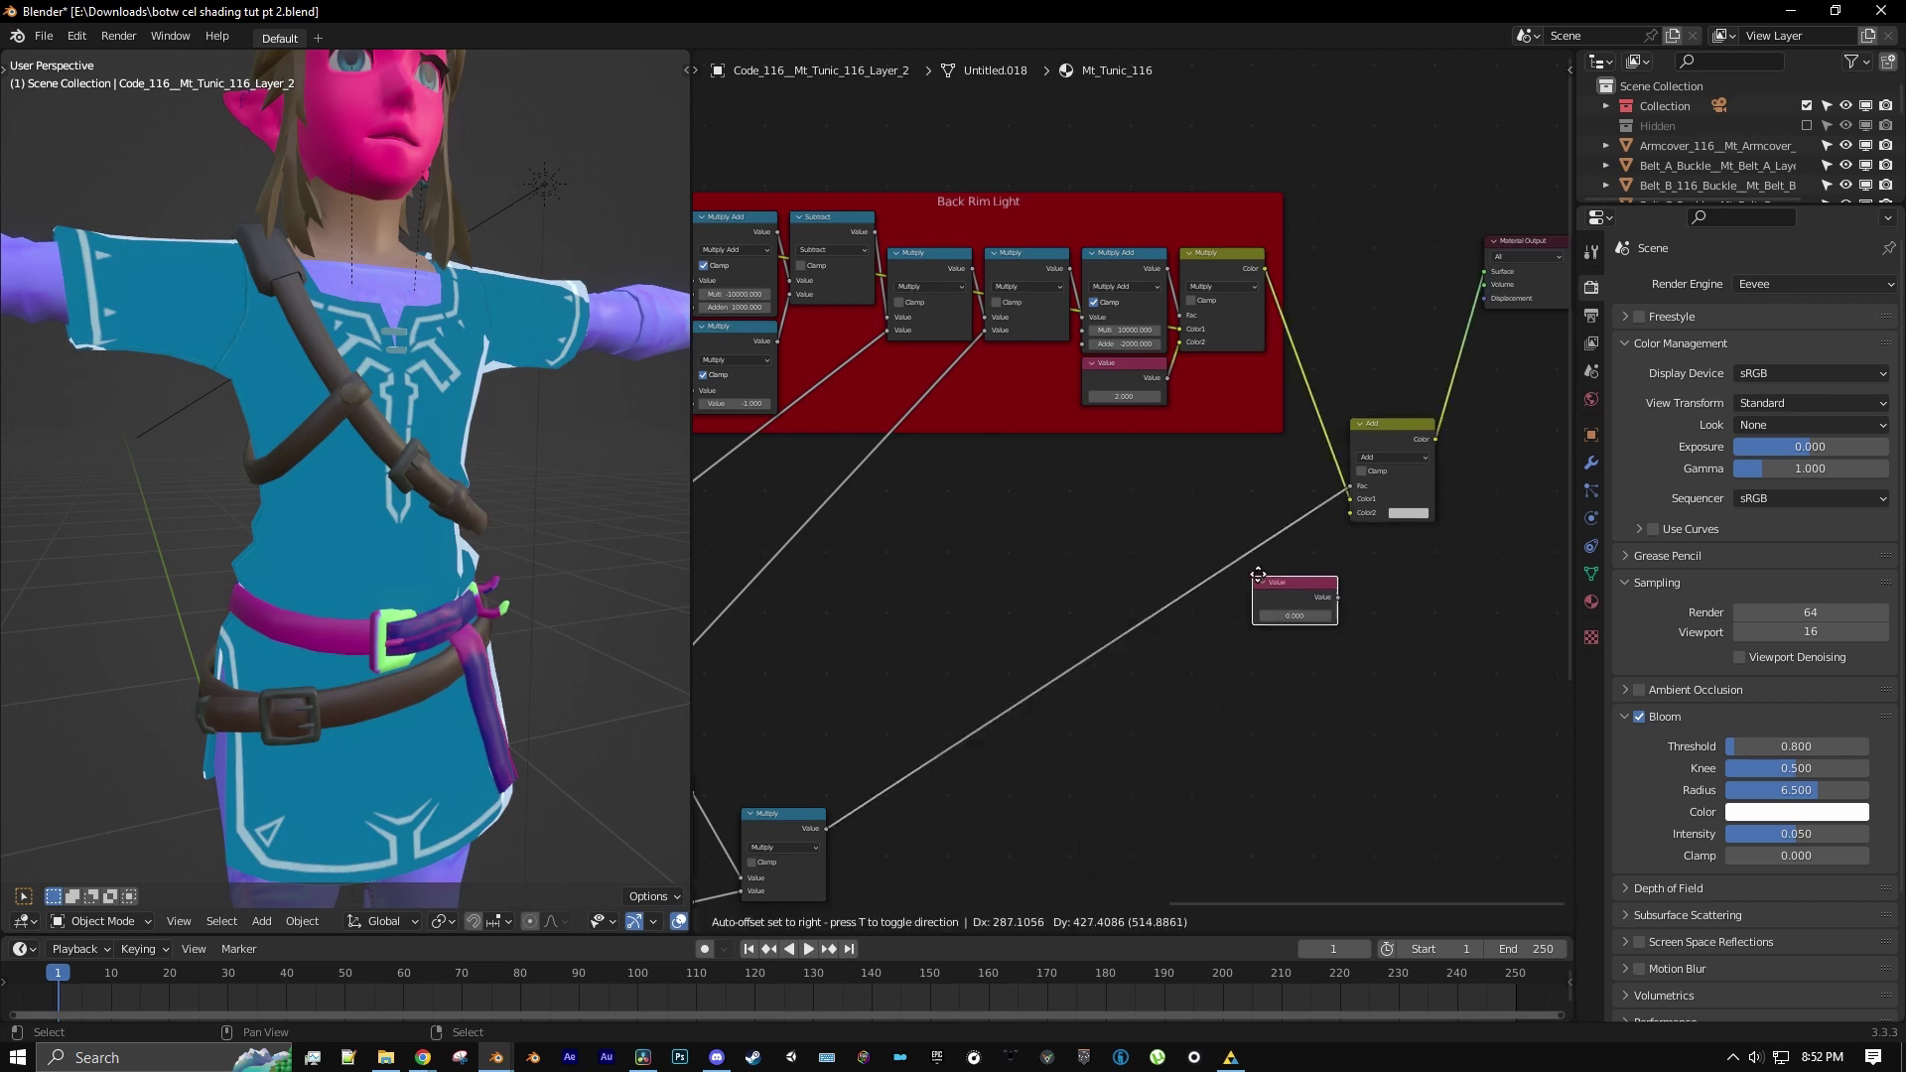
pyautogui.click(1258, 566)
pyautogui.scroll(2, 1236, 683)
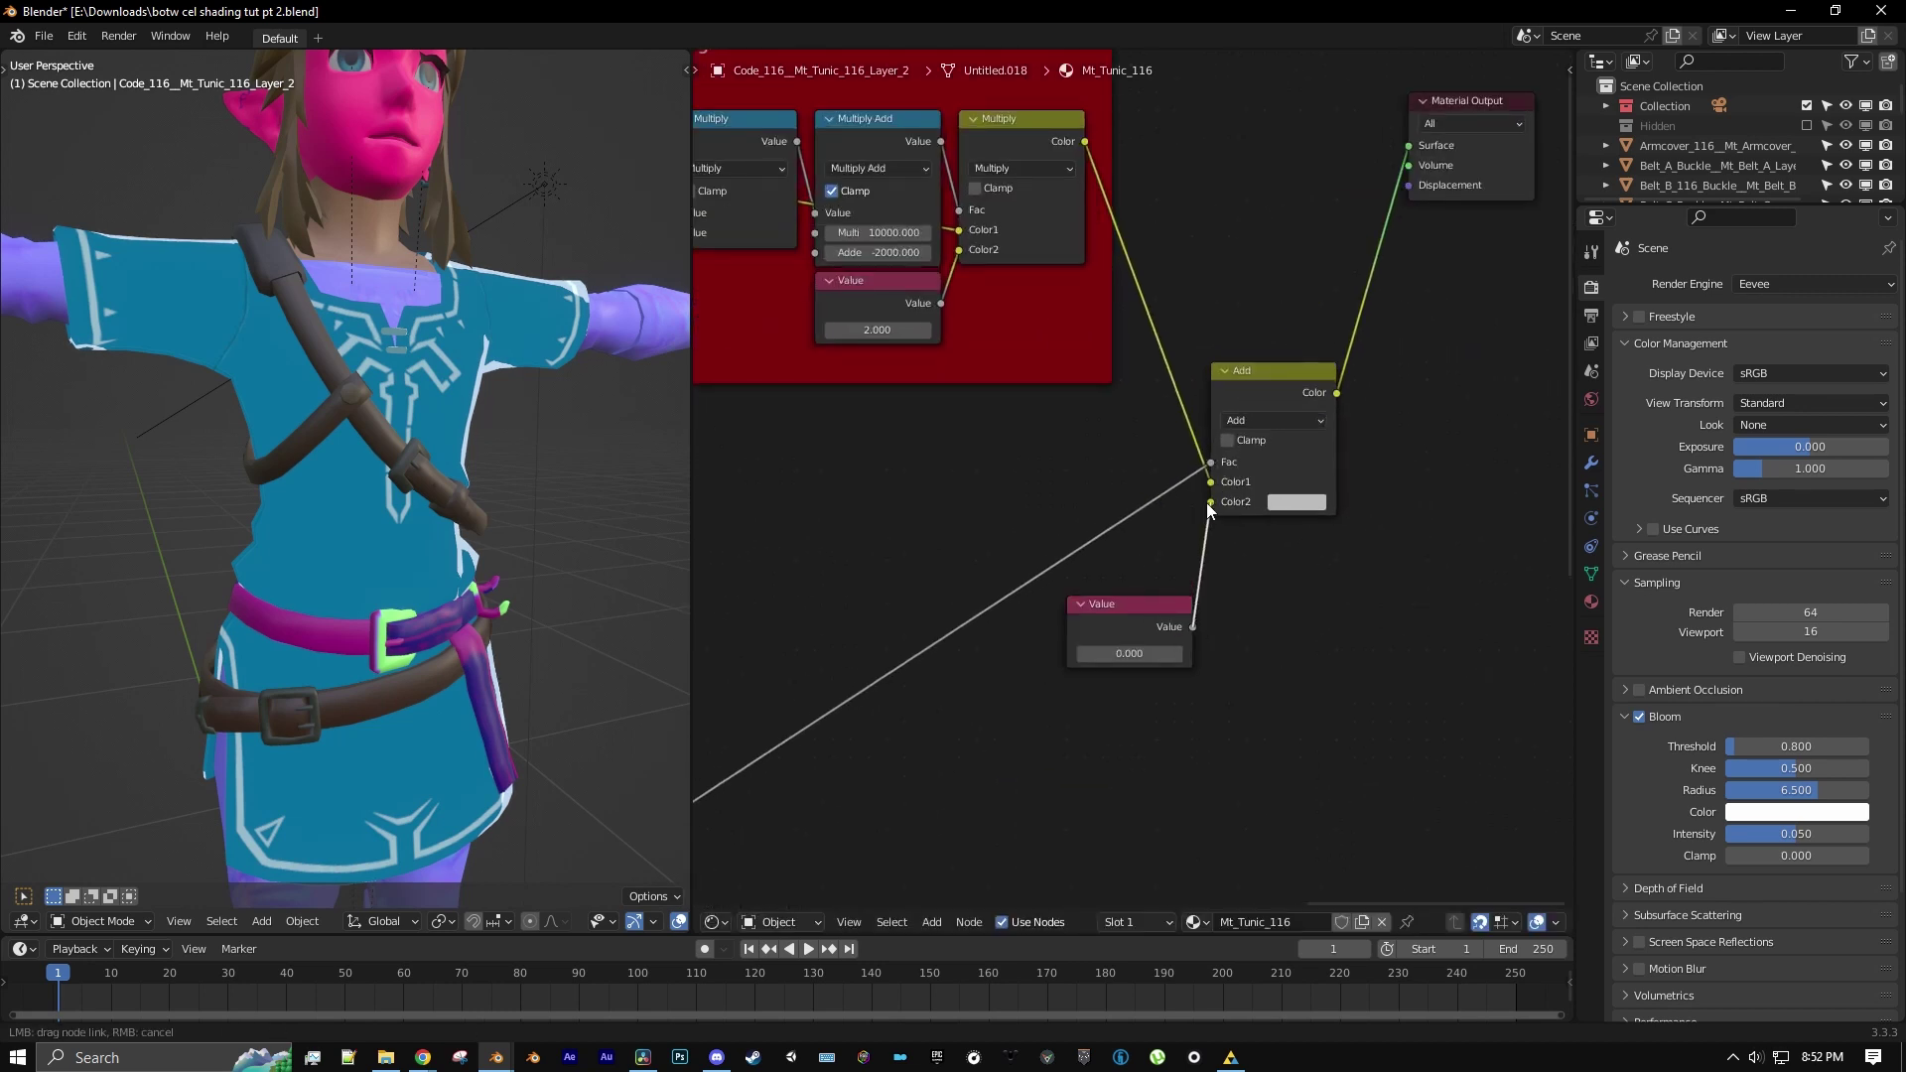
pyautogui.moveTo(1207, 503); pyautogui.dragTo(1209, 503)
# Shift the Value node away from the Add node and set its value to 0.3 after trying 0.5
pyautogui.moveTo(1145, 603); pyautogui.dragTo(1098, 656)
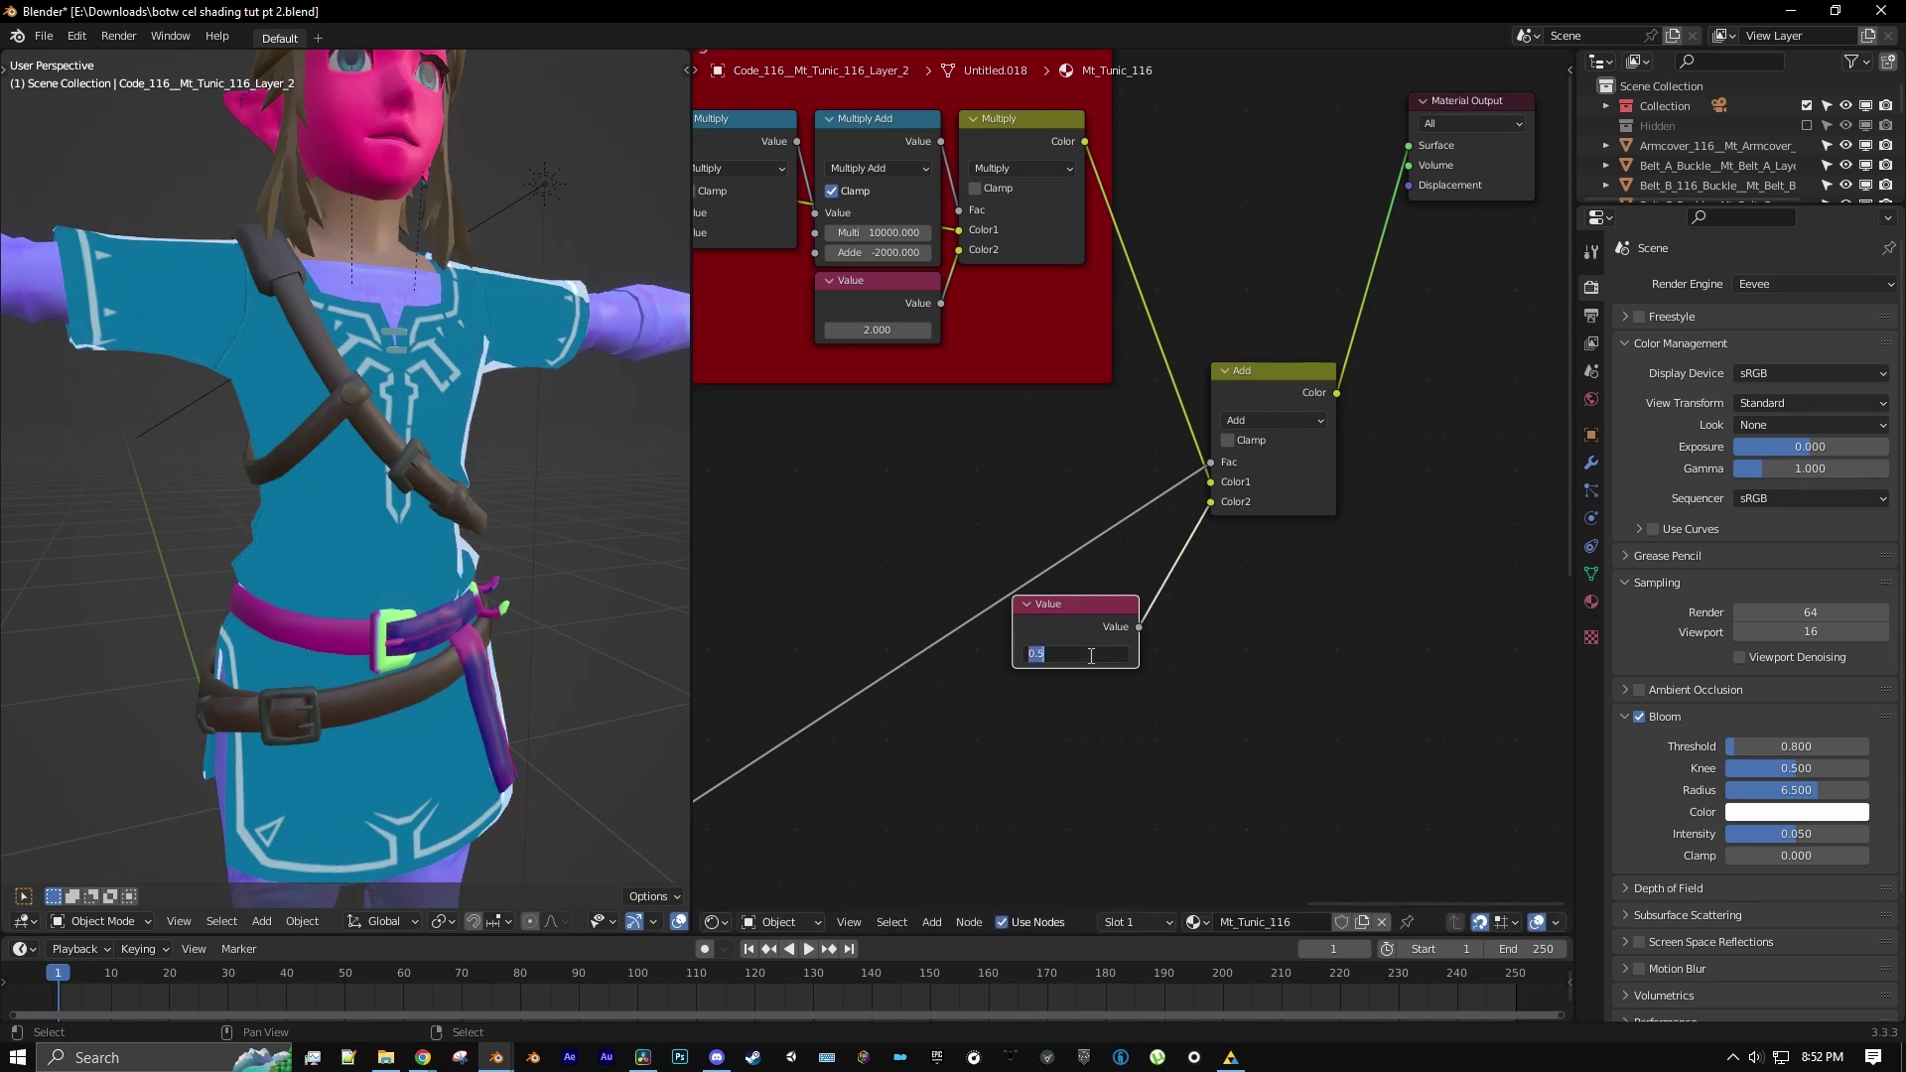
pyautogui.press('Return')
pyautogui.moveTo(474, 518); pyautogui.dragTo(467, 531, button='middle')
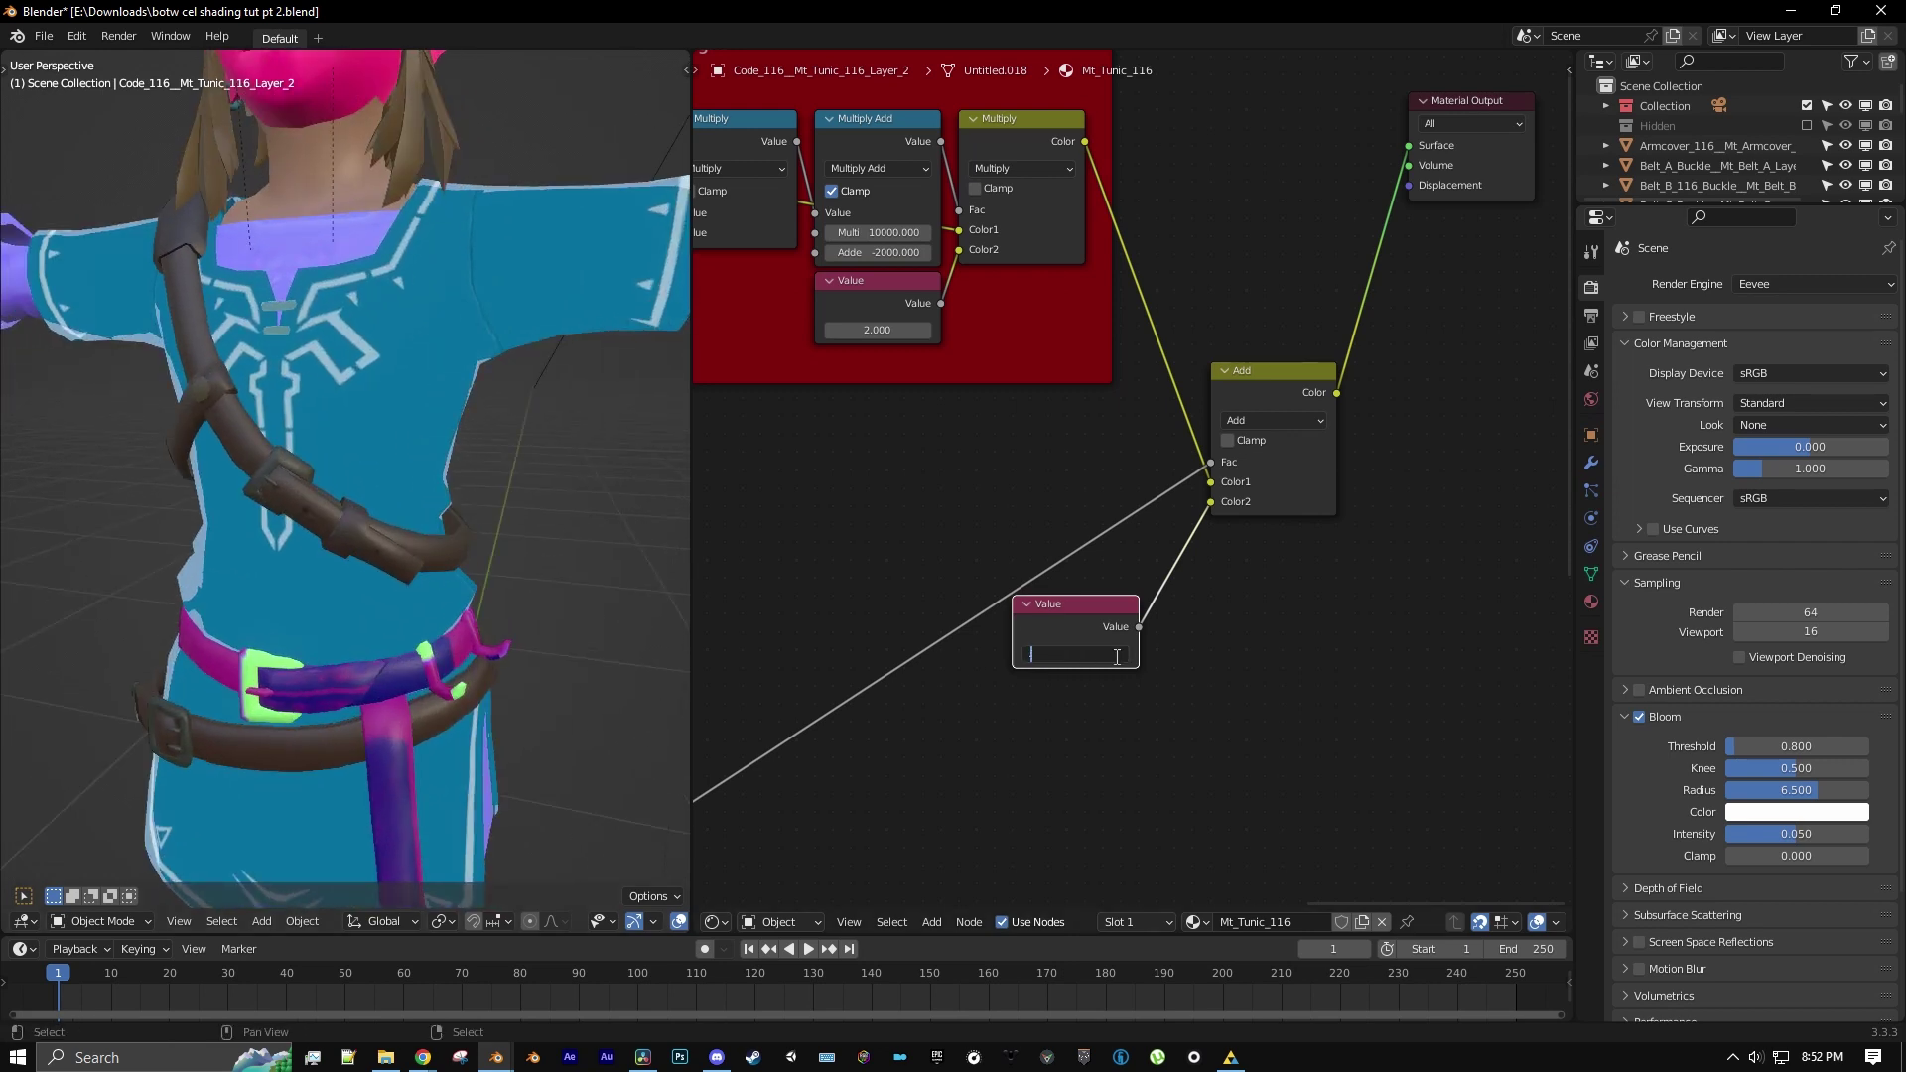
pyautogui.press('Return')
pyautogui.scroll(-3, 249, 558)
pyautogui.moveTo(248, 558); pyautogui.dragTo(324, 552, button='middle')
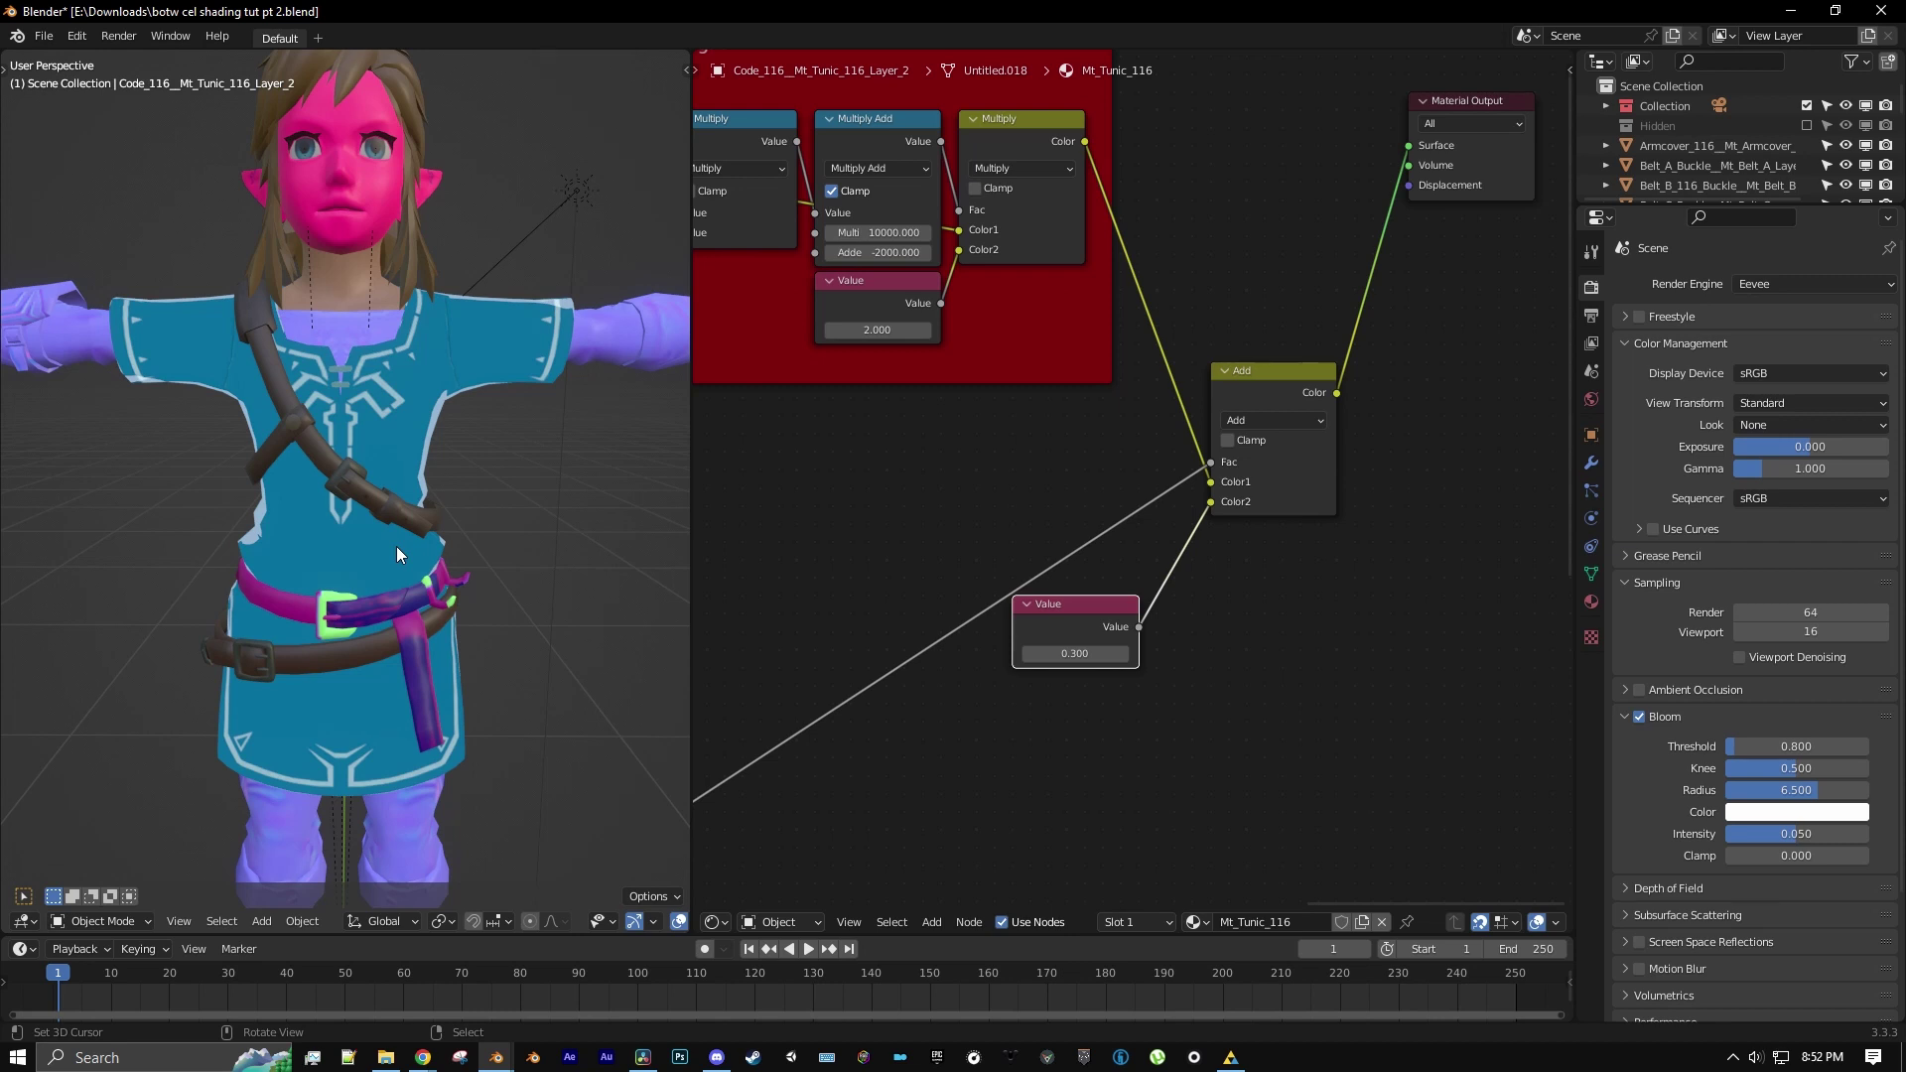
# Add an empty Frame just above the new Multiply Add and Multiply nodes
pyautogui.scroll(-9, 1058, 576)
pyautogui.moveTo(1005, 660); pyautogui.dragTo(1338, 455, button='middle')
pyautogui.scroll(1, 1001, 763)
pyautogui.moveTo(1000, 764); pyautogui.dragTo(1076, 764, button='middle')
pyautogui.click(933, 922)
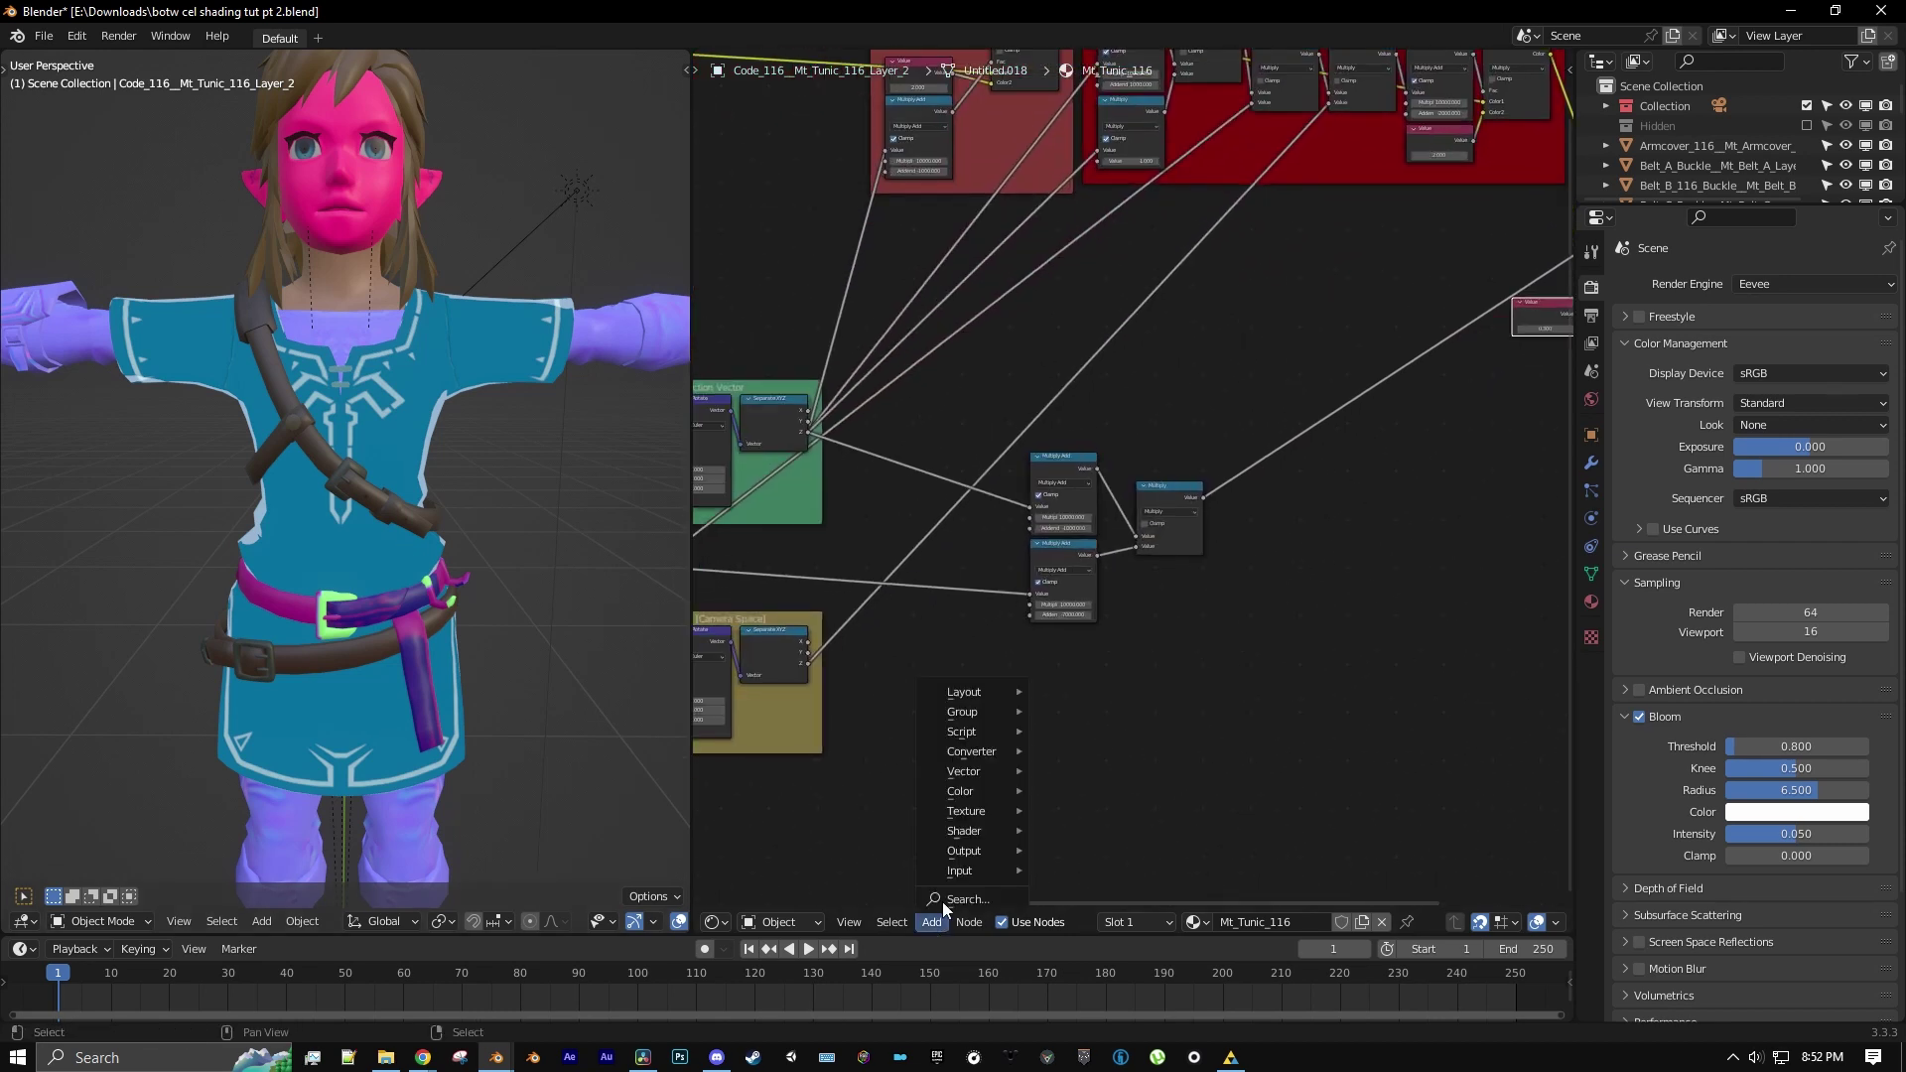
pyautogui.moveTo(979, 705)
pyautogui.click(1074, 697)
pyautogui.click(1108, 383)
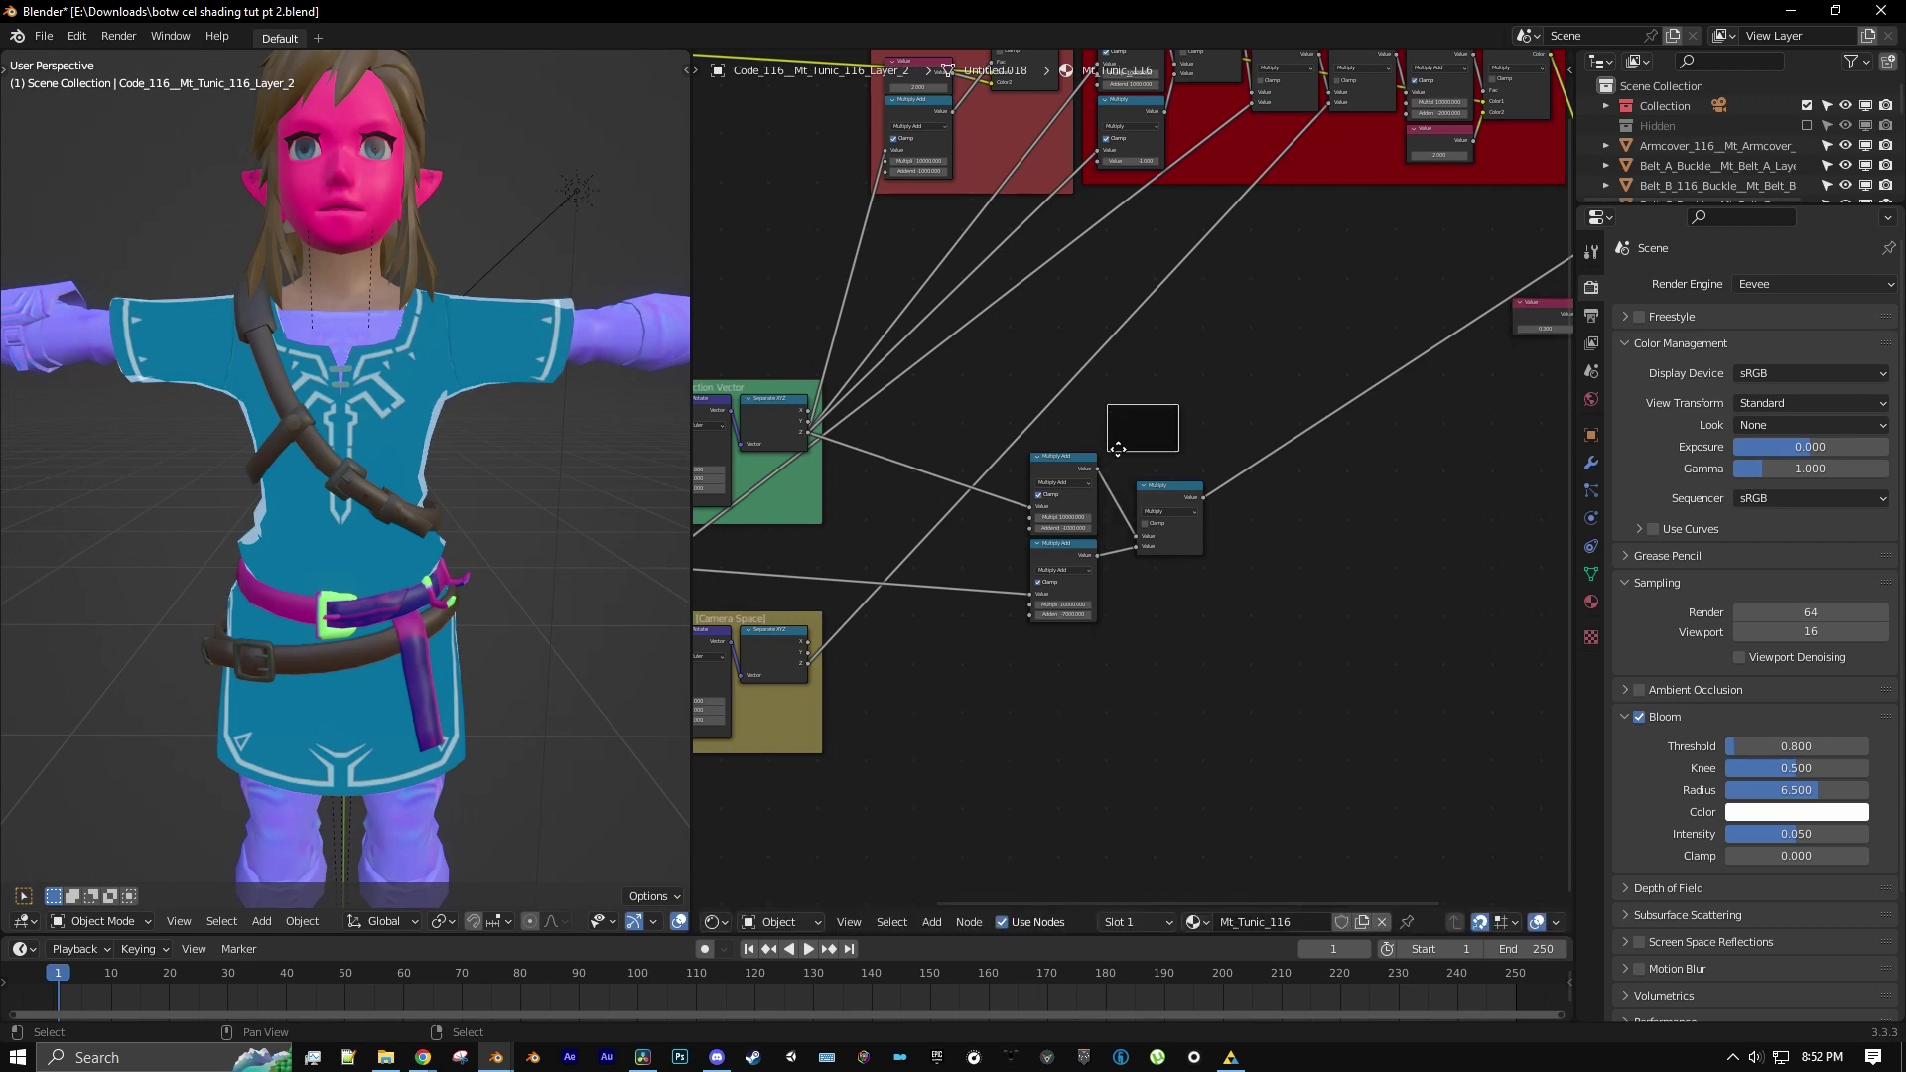
# Parent the two Multiply Add nodes, the Multiply, Value and Add nodes to the new frame
pyautogui.scroll(4, 1083, 446)
pyautogui.click(1062, 460)
pyautogui.keyDown('shift'); pyautogui.click(1049, 603); pyautogui.keyUp('shift')
pyautogui.click(1052, 586)
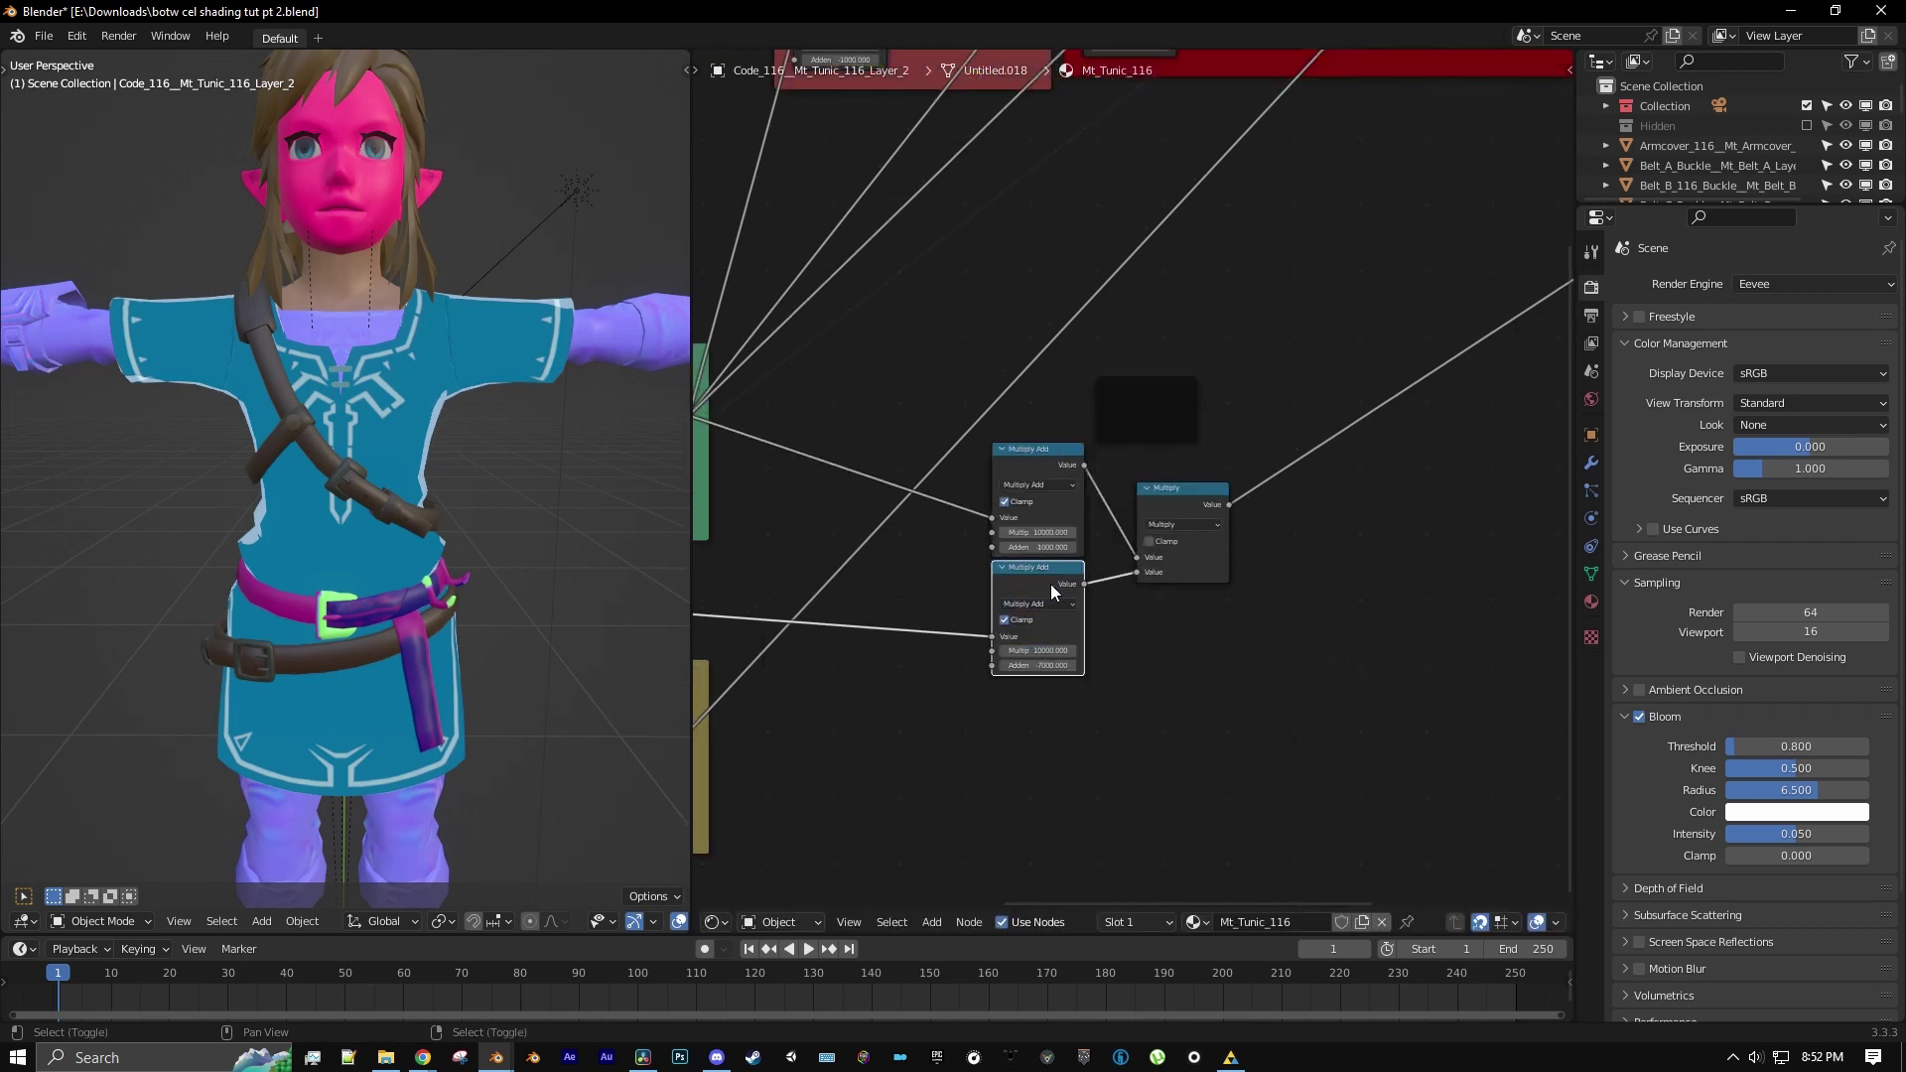
pyautogui.scroll(-4, 1162, 508)
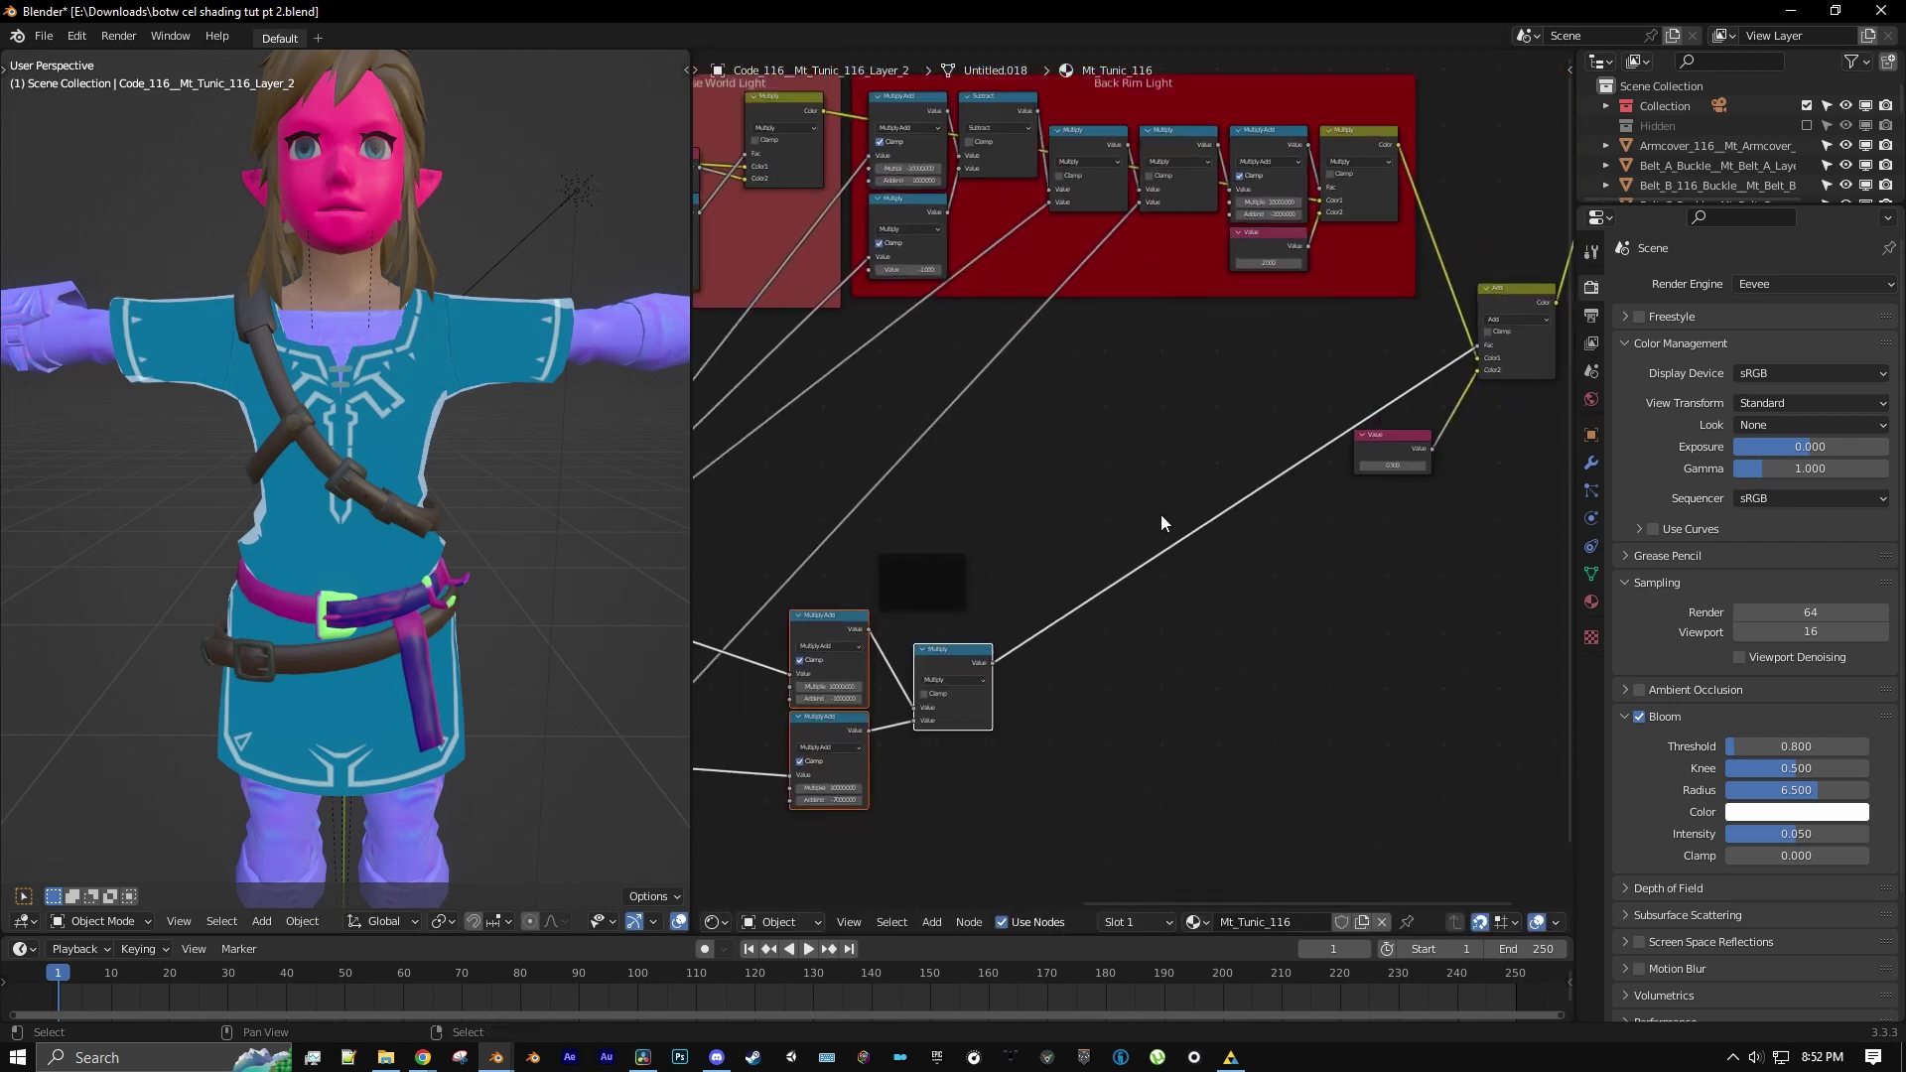
pyautogui.keyDown('shift'); pyautogui.click(1436, 320); pyautogui.keyUp('shift')
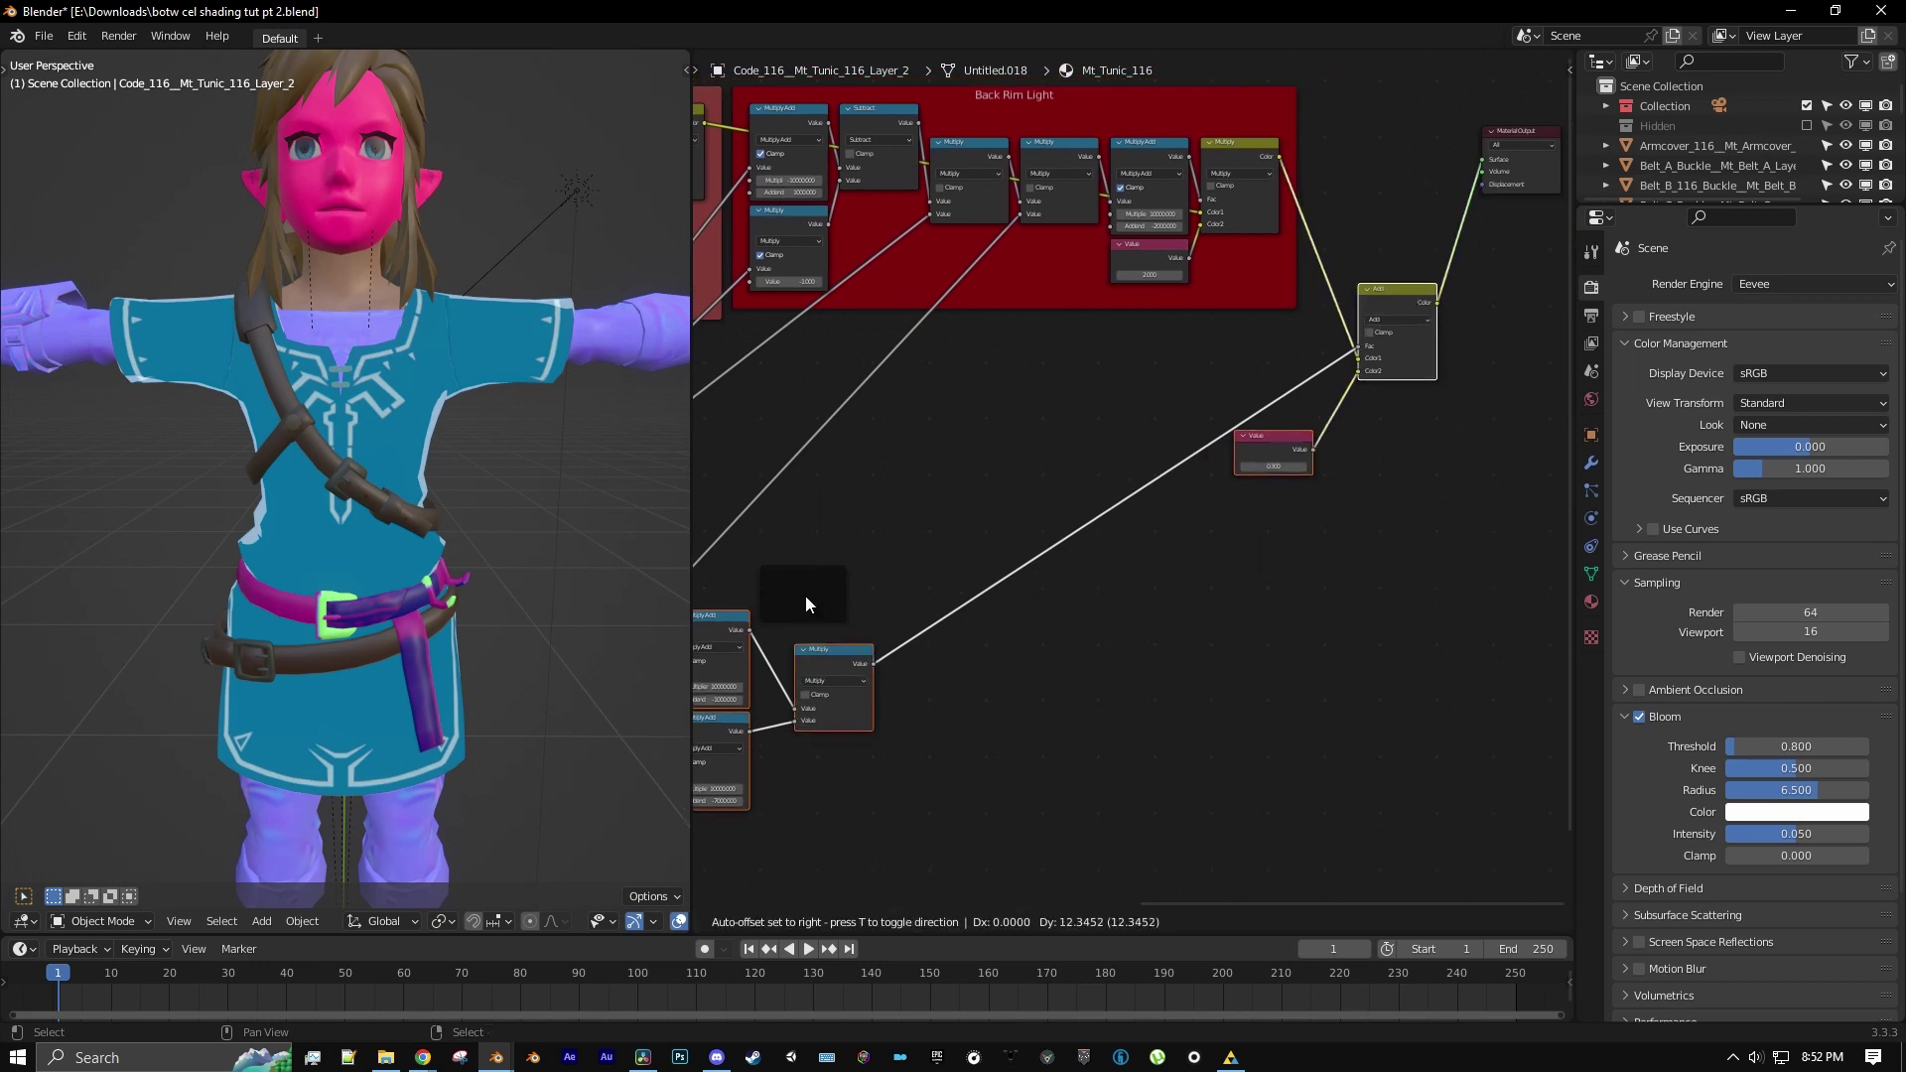
pyautogui.hotkey('ctrl', 'j')
# Bring the Add and Value nodes next to the Multiply node and arrange the framed nodes compactly
pyautogui.moveTo(1394, 303); pyautogui.dragTo(926, 670)
pyautogui.moveTo(1003, 639); pyautogui.dragTo(1261, 510, button='middle')
pyautogui.scroll(4, 1132, 542)
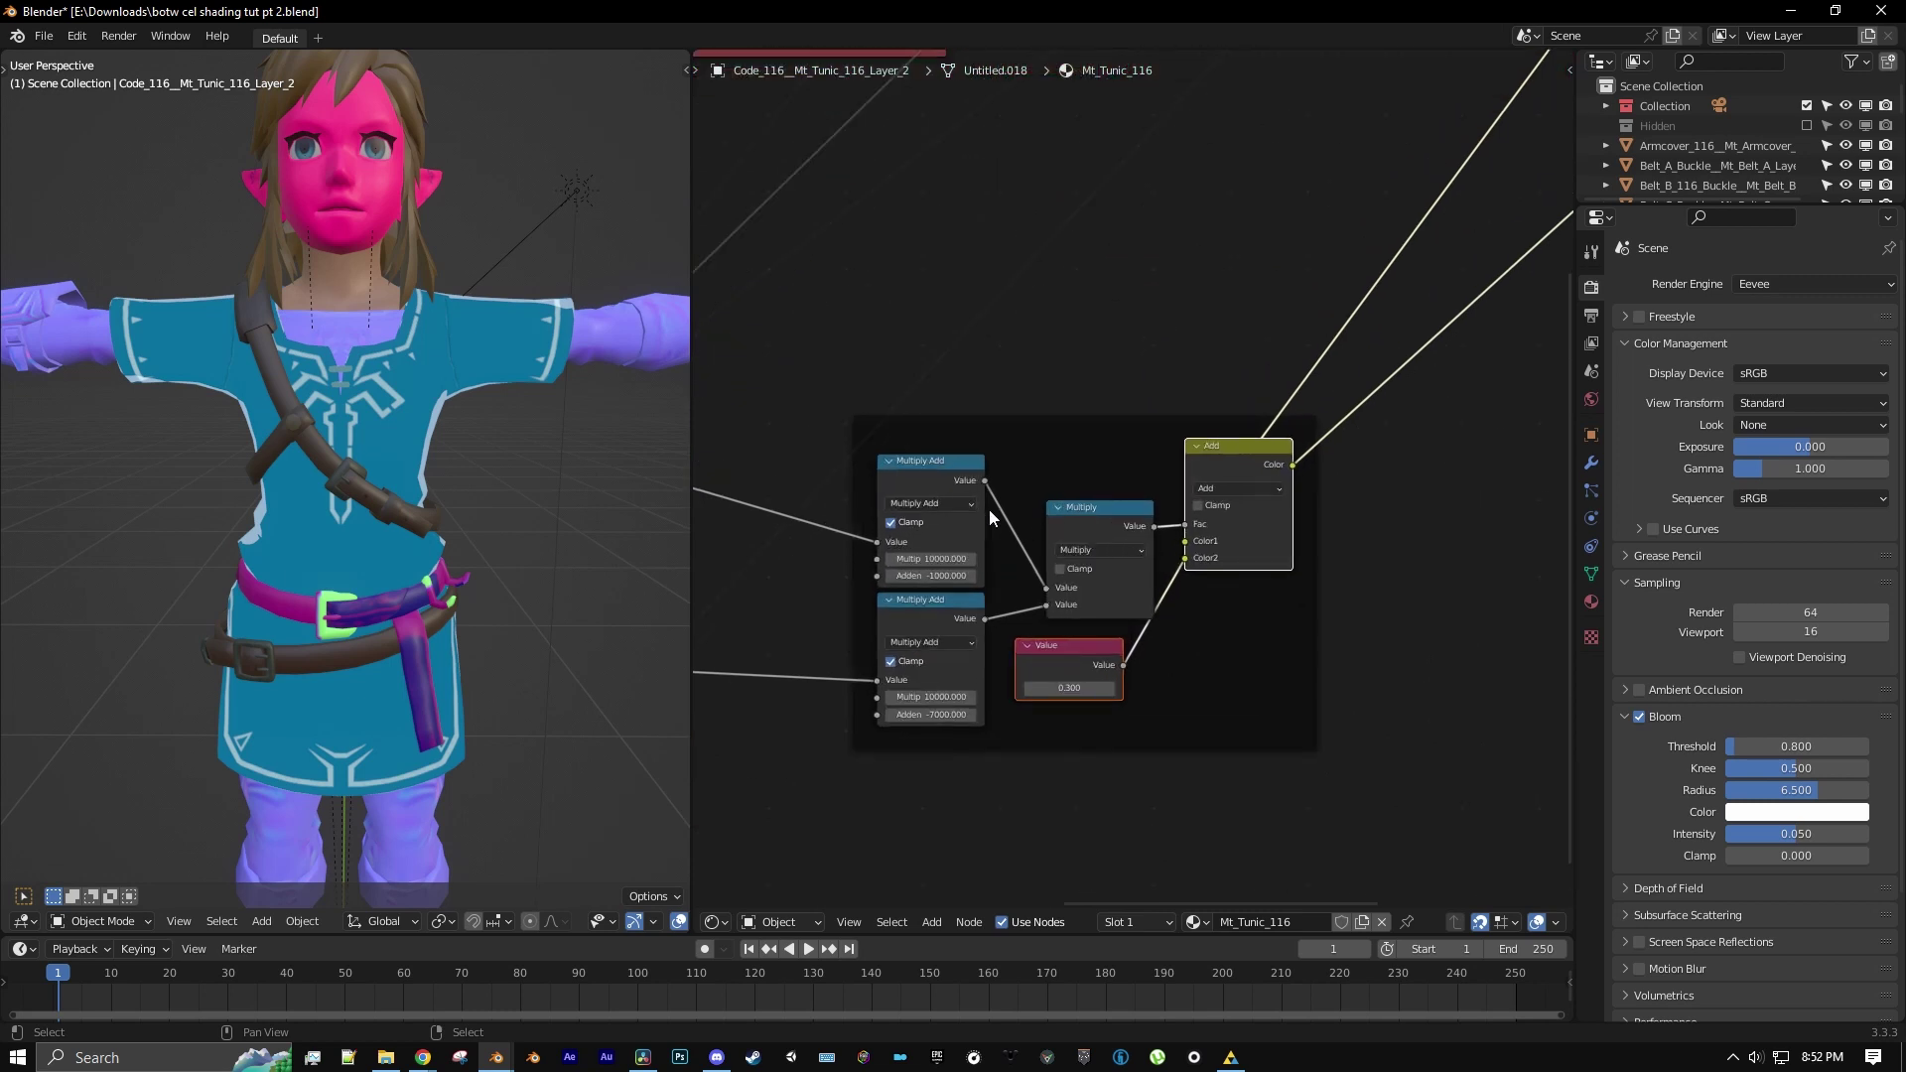
pyautogui.moveTo(1099, 527); pyautogui.dragTo(1042, 523)
pyautogui.moveTo(1221, 454); pyautogui.dragTo(1158, 483)
pyautogui.moveTo(1071, 648); pyautogui.dragTo(1057, 634)
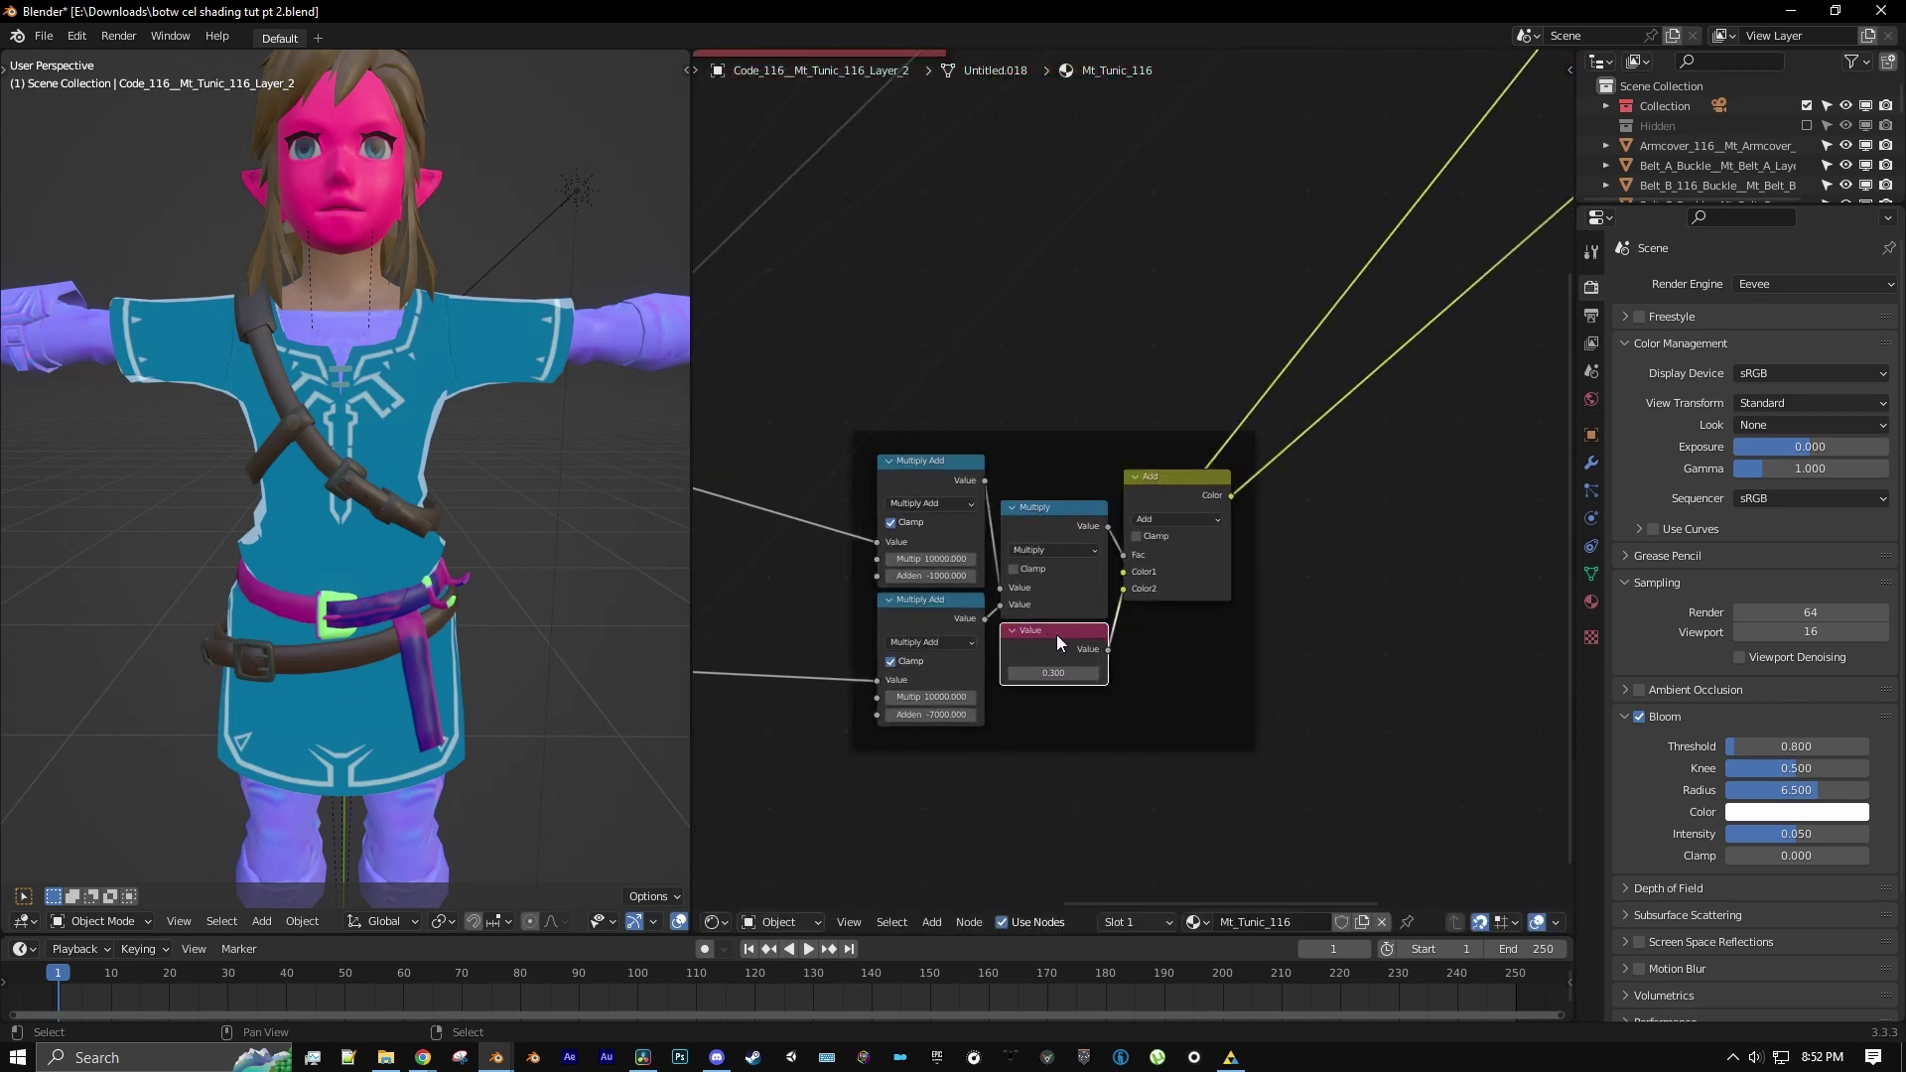
# Place the new frame directly after the Back Rim Light frame, shifting the Material Output further along to make room
pyautogui.scroll(-4, 1132, 482)
pyautogui.click(1088, 453)
pyautogui.scroll(-6, 1089, 453)
pyautogui.moveTo(1088, 453); pyautogui.dragTo(933, 564, button='middle')
pyautogui.moveTo(933, 564); pyautogui.dragTo(1374, 326)
pyautogui.moveTo(1394, 375); pyautogui.dragTo(1222, 546, button='middle')
pyautogui.scroll(3, 1207, 554)
pyautogui.scroll(1, 1206, 554)
pyautogui.moveTo(1229, 441); pyautogui.dragTo(1491, 460)
pyautogui.moveTo(1201, 486); pyautogui.dragTo(1174, 357)
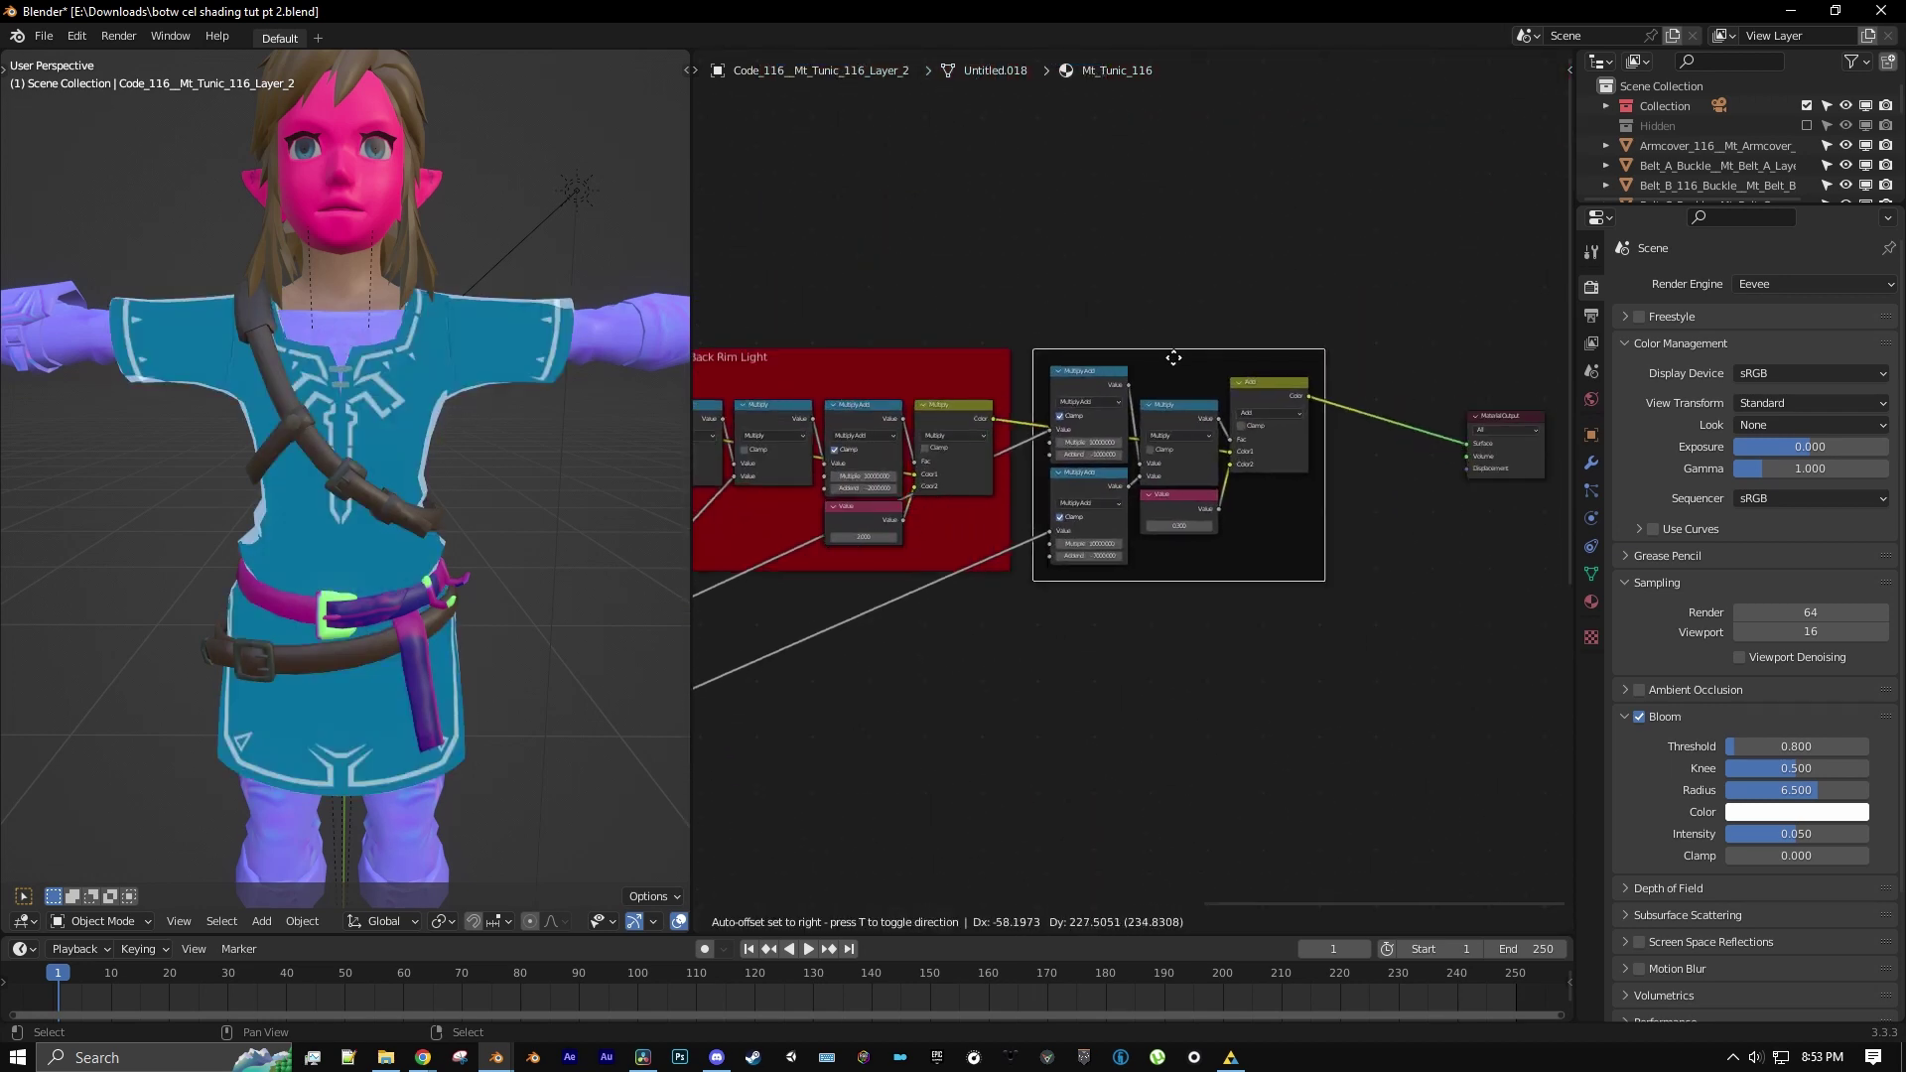
# Give the new frame a green custom colour (H 0.350, S 0.907, V 0.608) and label it Vector Sunlight Rimlight
pyautogui.press('n')
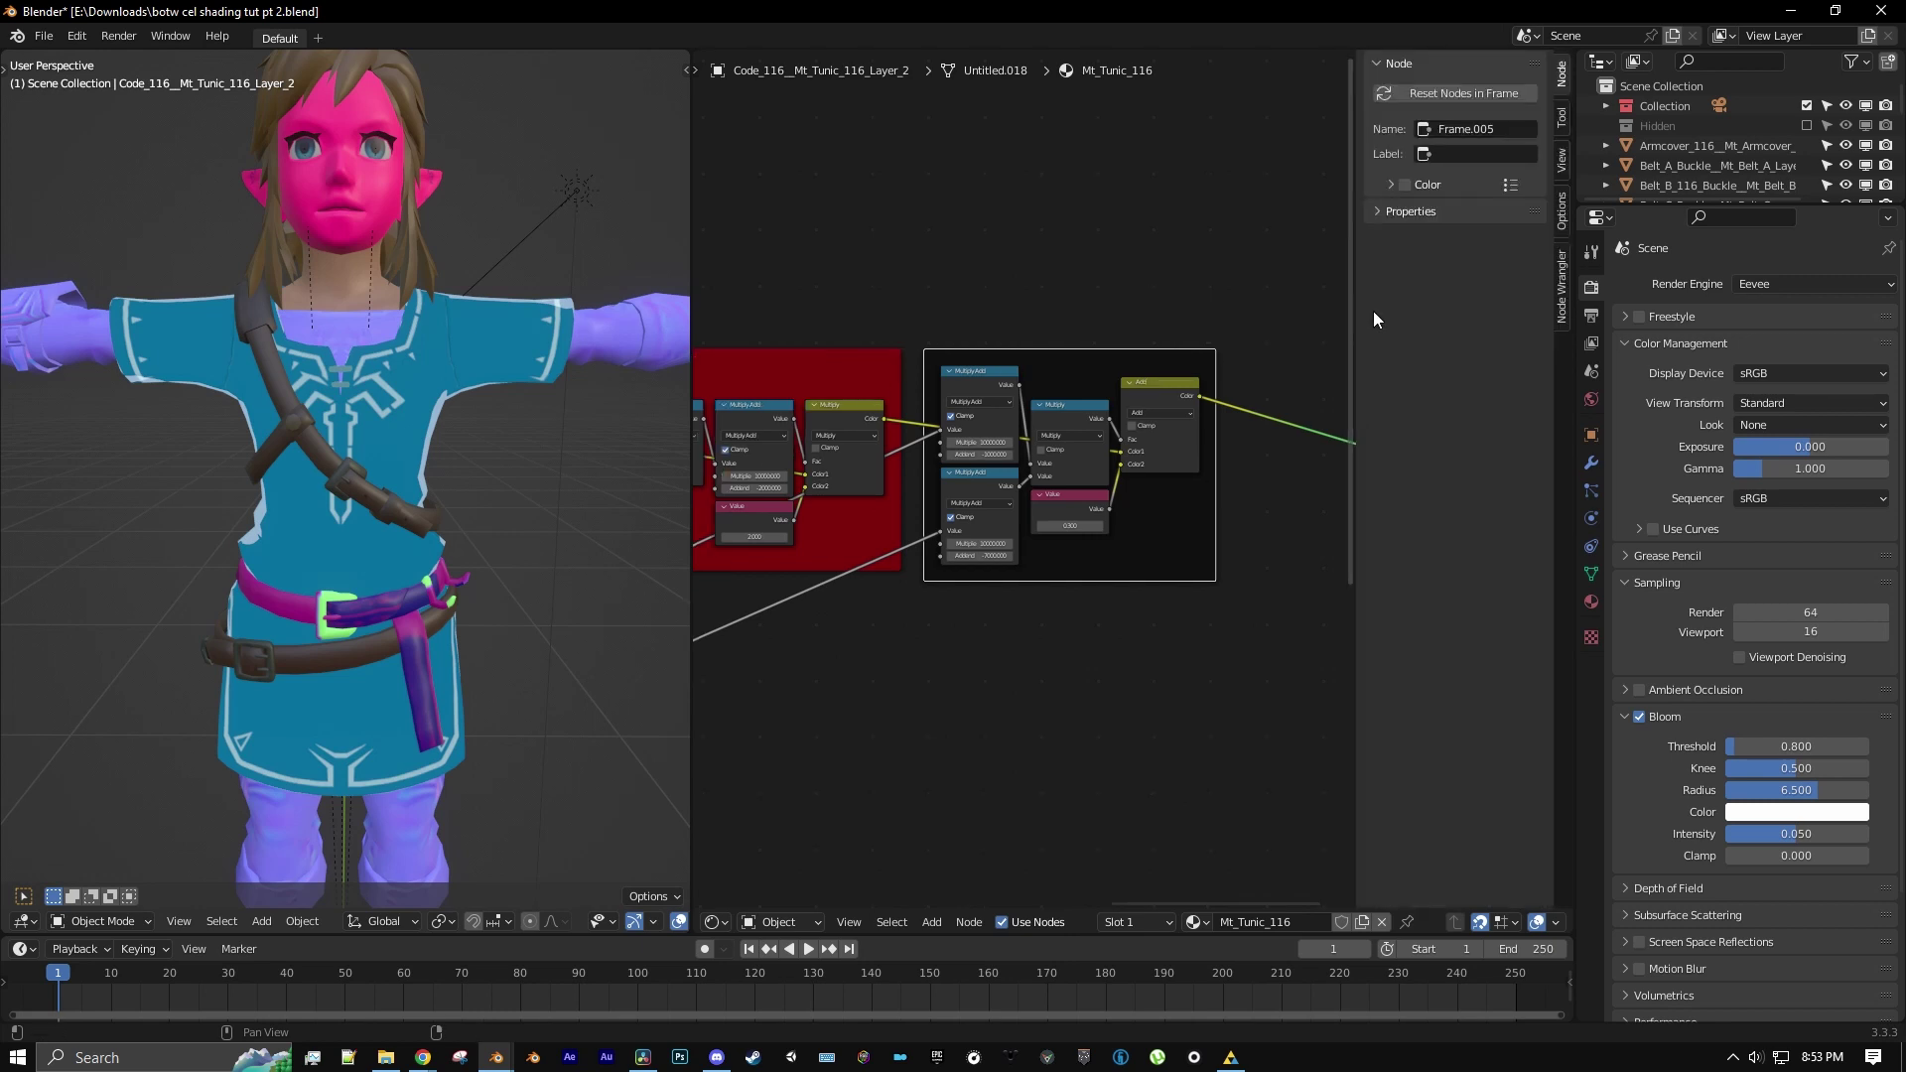
pyautogui.click(1405, 184)
pyautogui.click(1426, 184)
pyautogui.click(1437, 212)
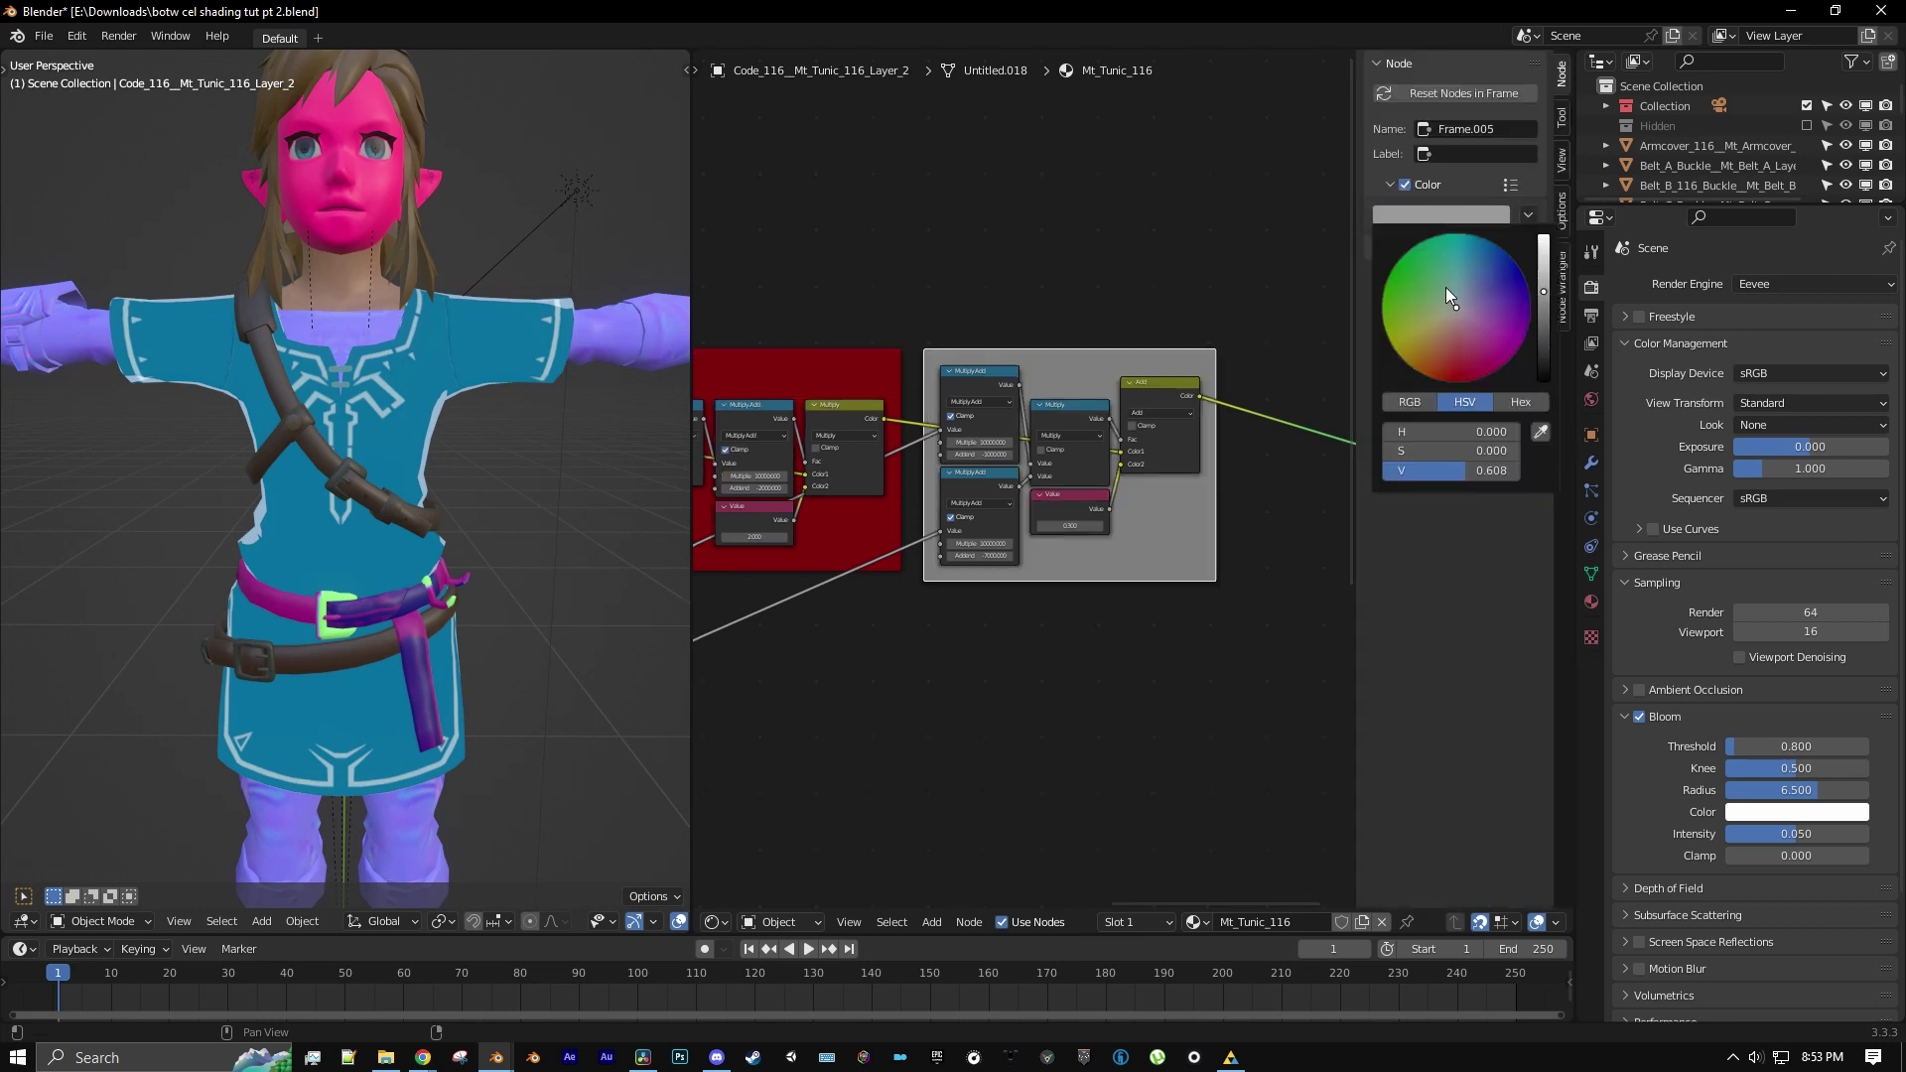
pyautogui.moveTo(1445, 288); pyautogui.dragTo(1412, 271)
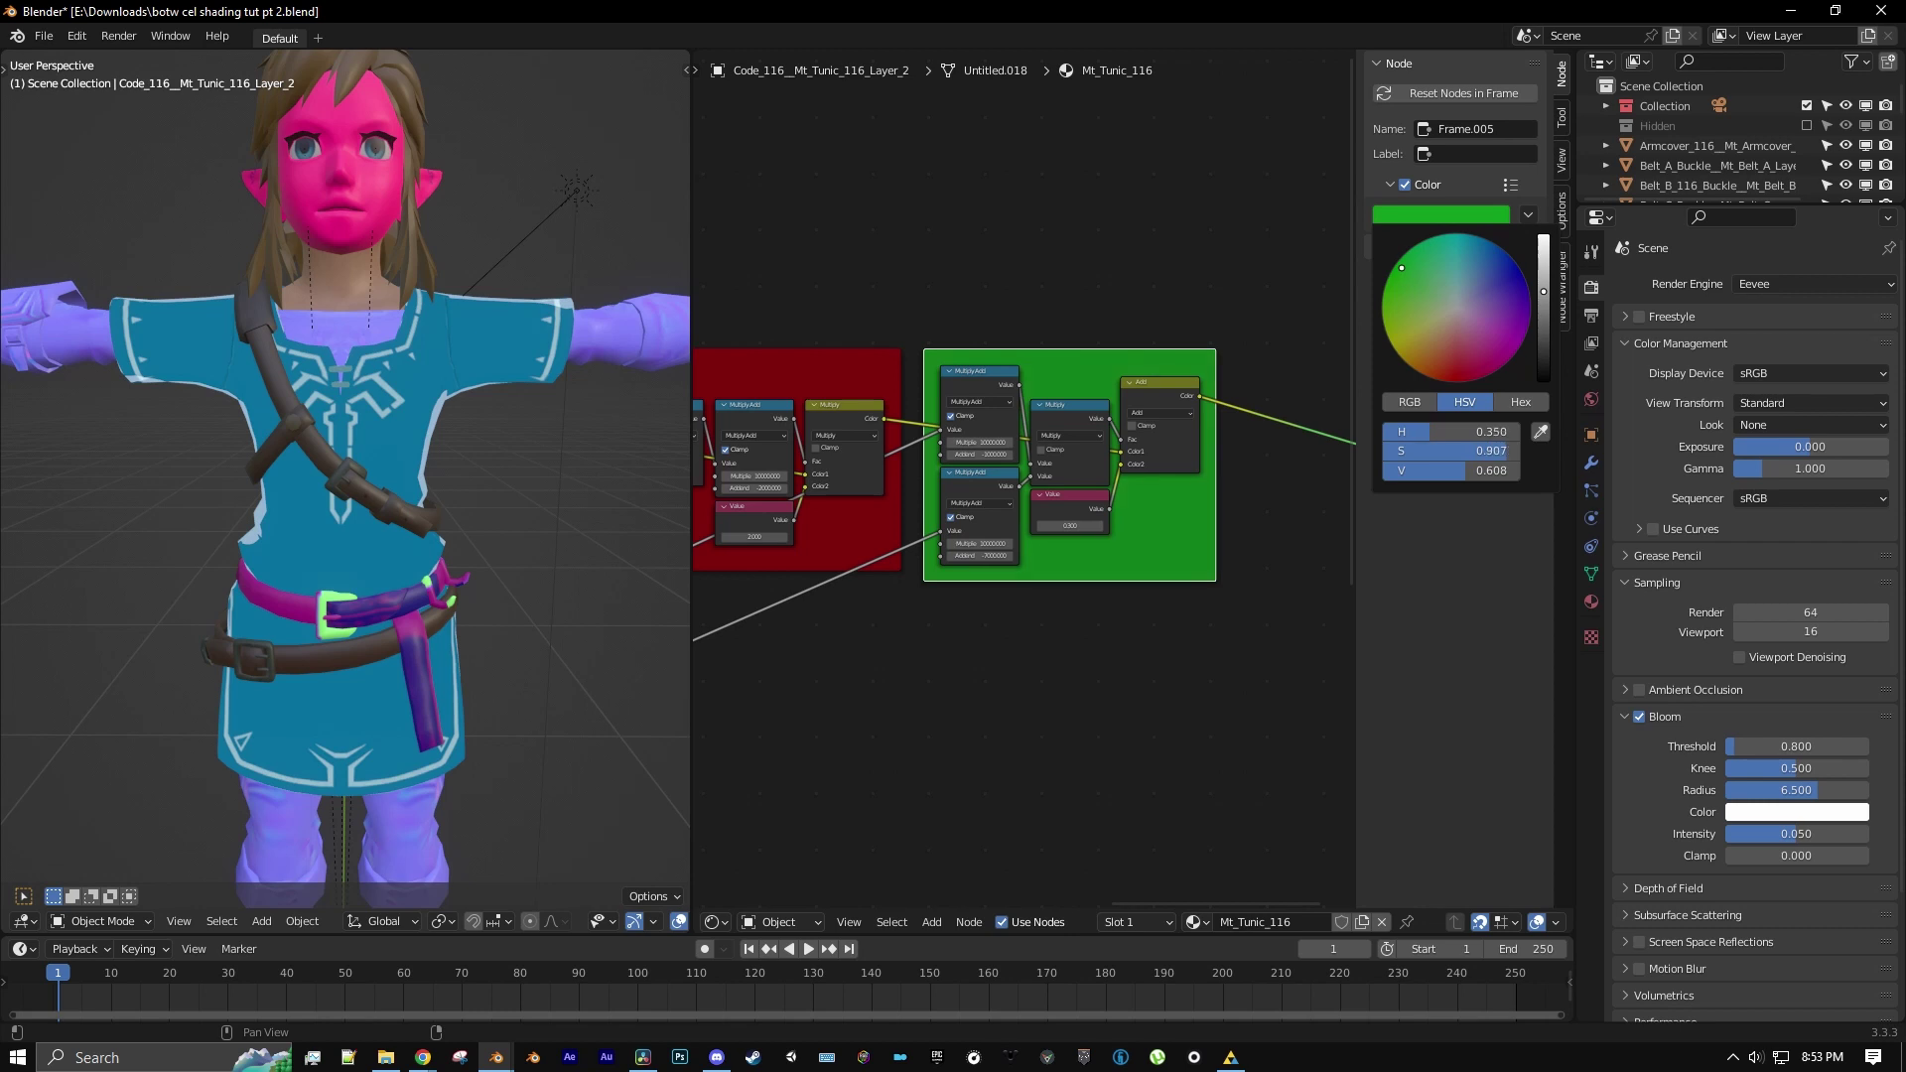
pyautogui.moveTo(1222, 348); pyautogui.dragTo(1257, 356, button='middle')
pyautogui.scroll(2, 1257, 357)
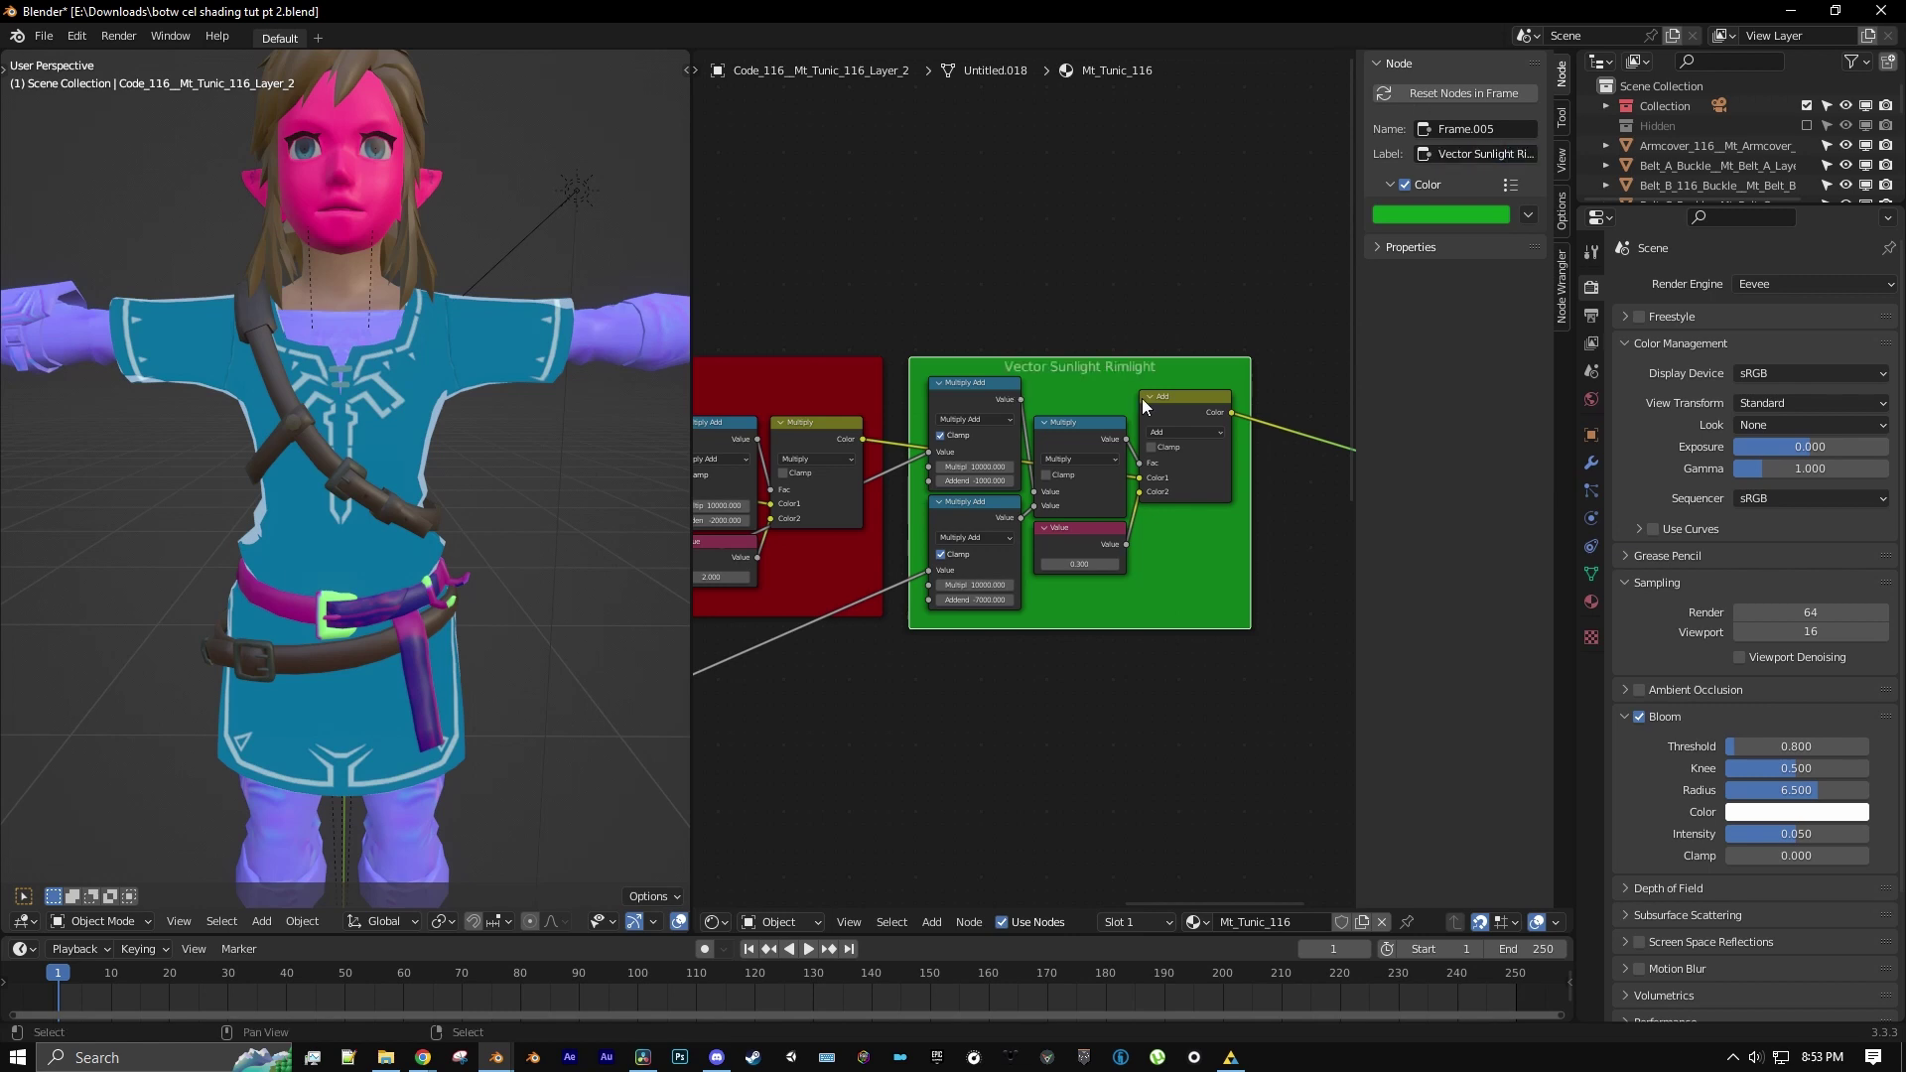
pyautogui.scroll(-4, 1038, 457)
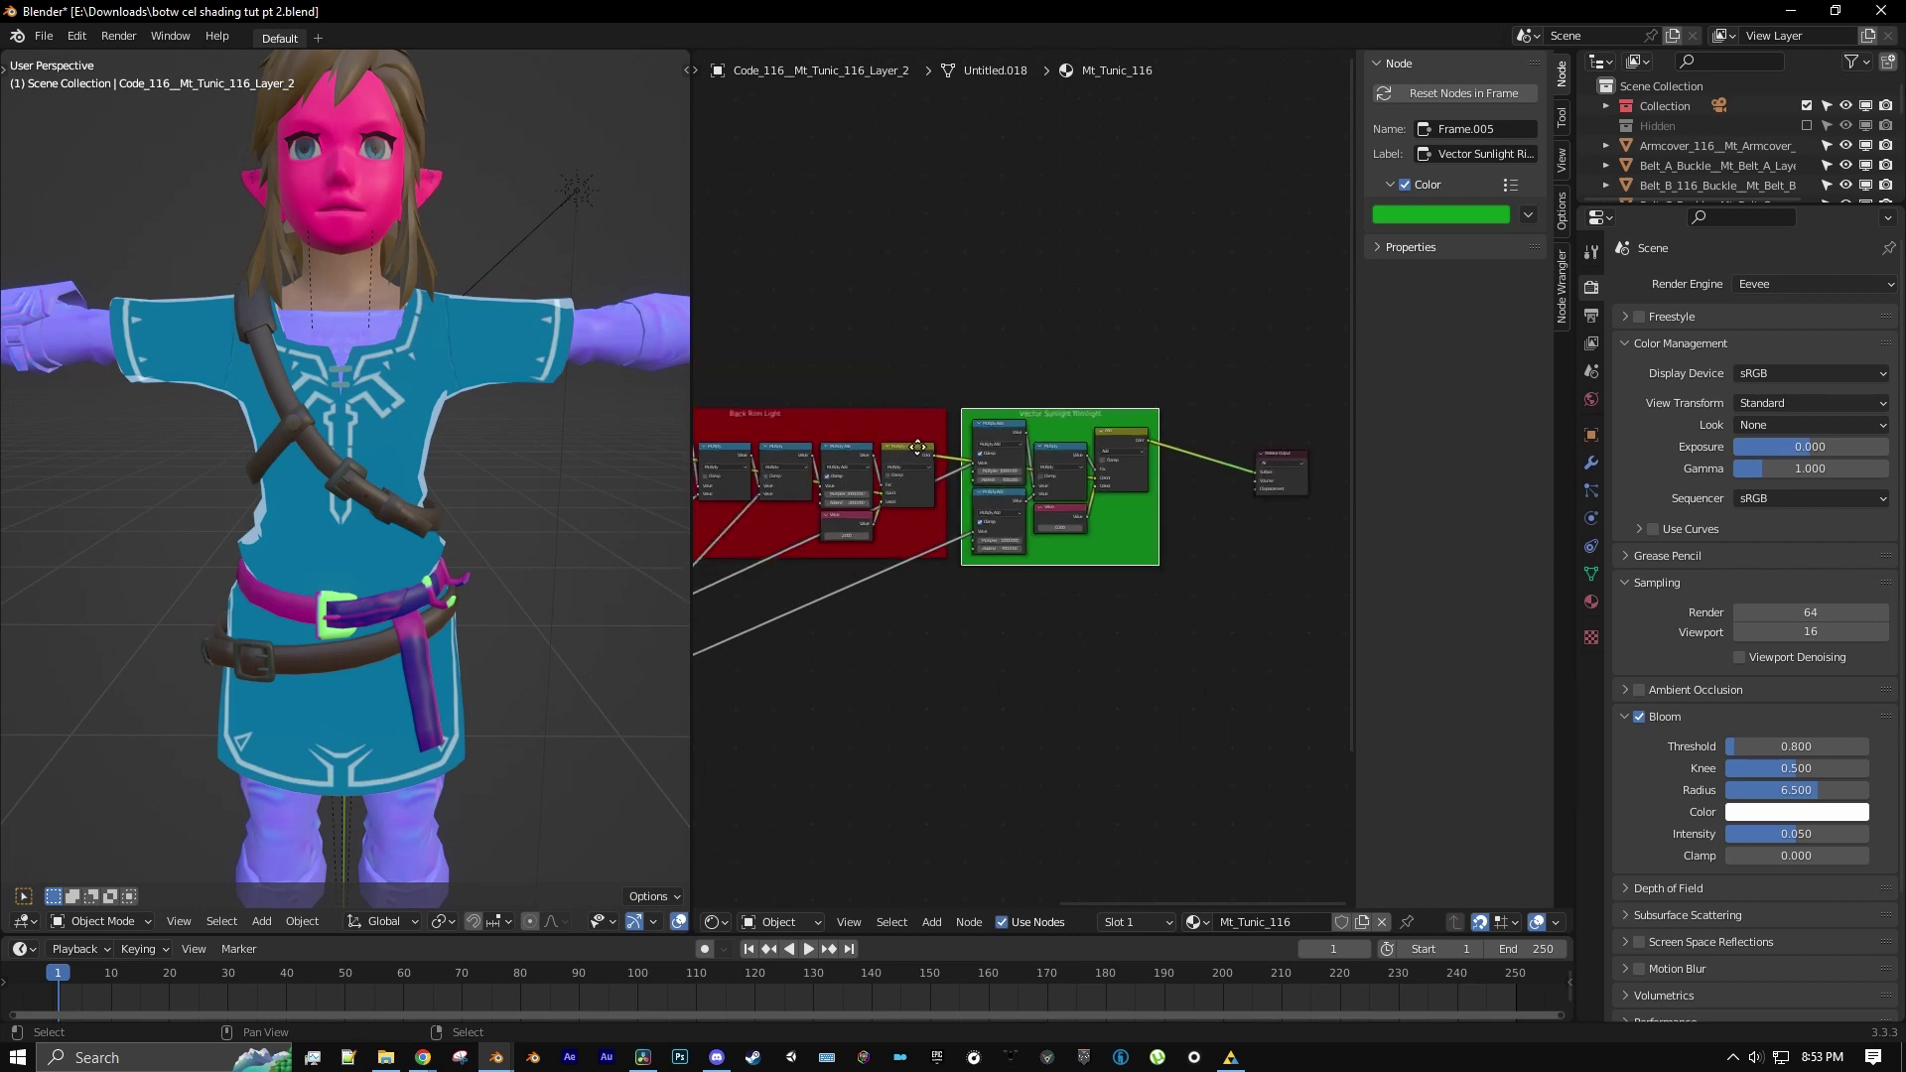
pyautogui.moveTo(919, 442); pyautogui.dragTo(1356, 435, button='middle')
pyautogui.scroll(-1, 1023, 529)
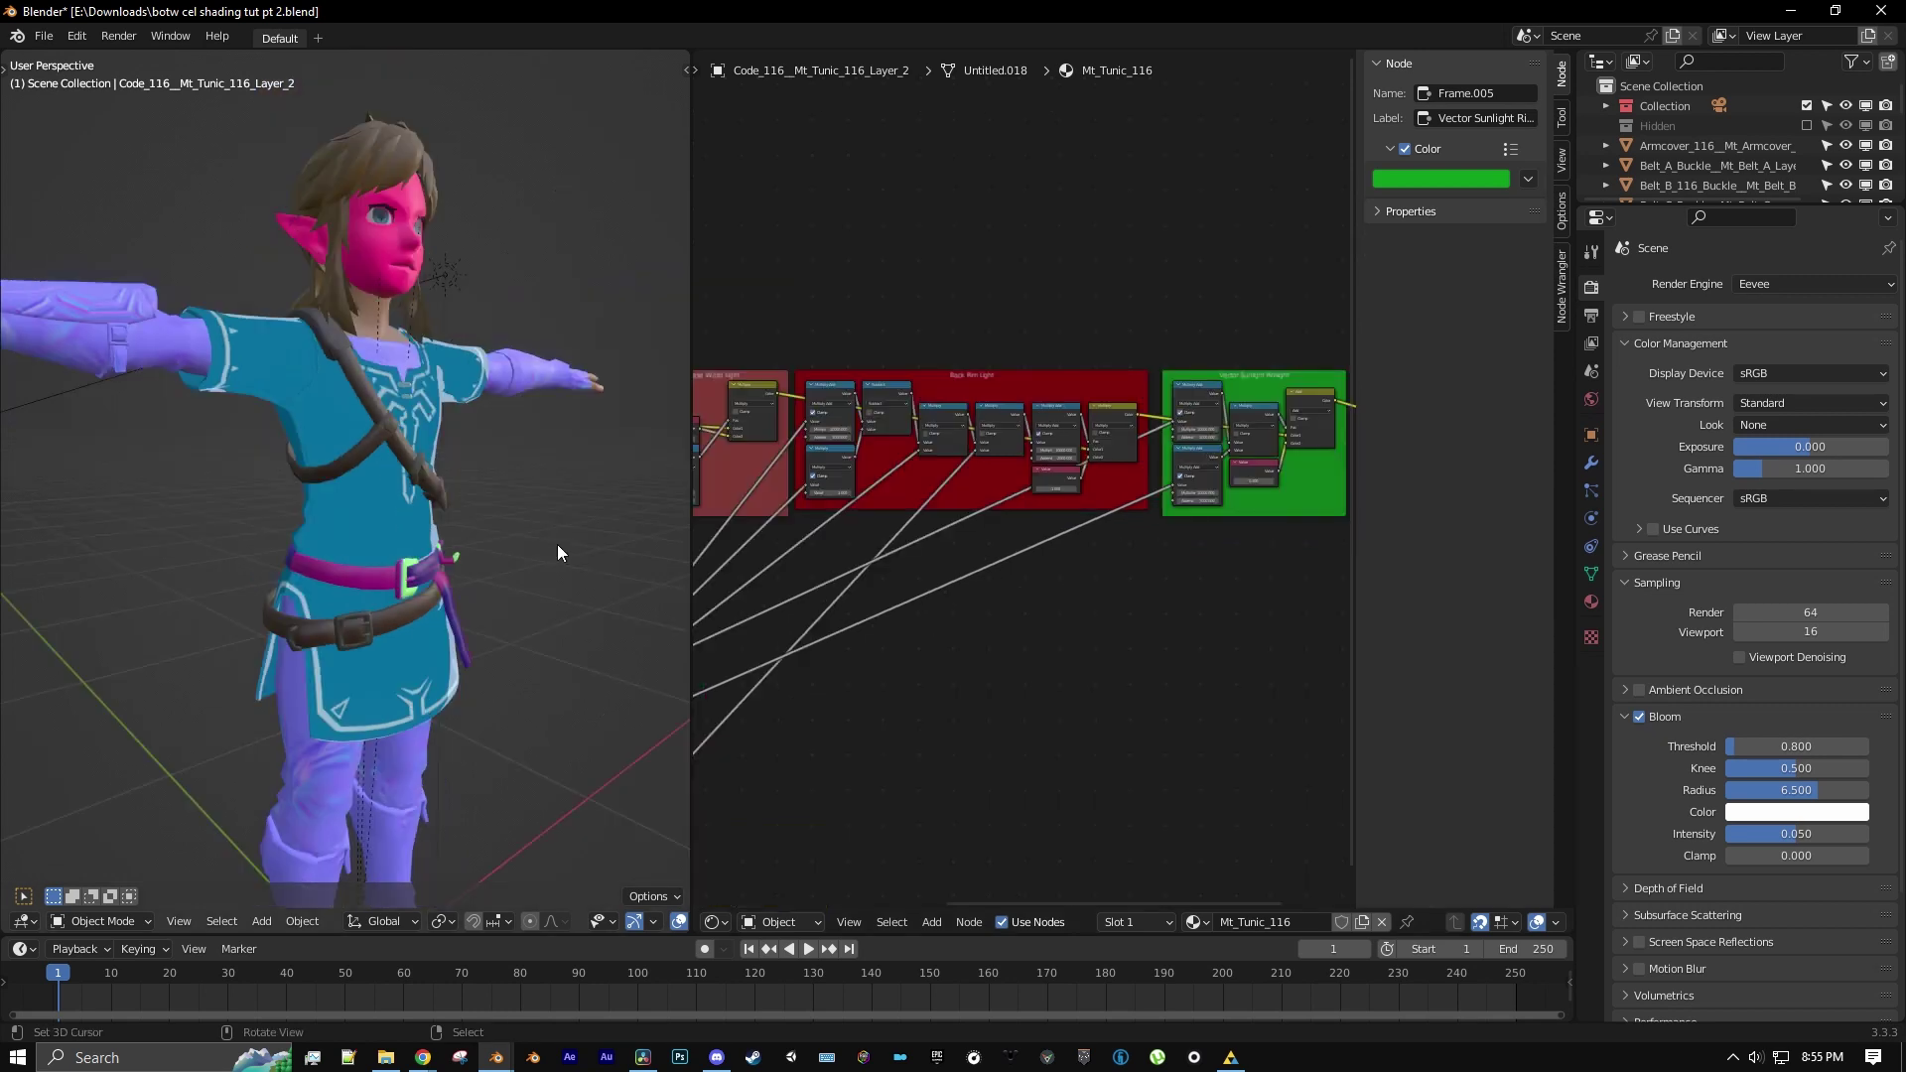
pyautogui.moveTo(557, 544); pyautogui.dragTo(489, 551, button='middle')
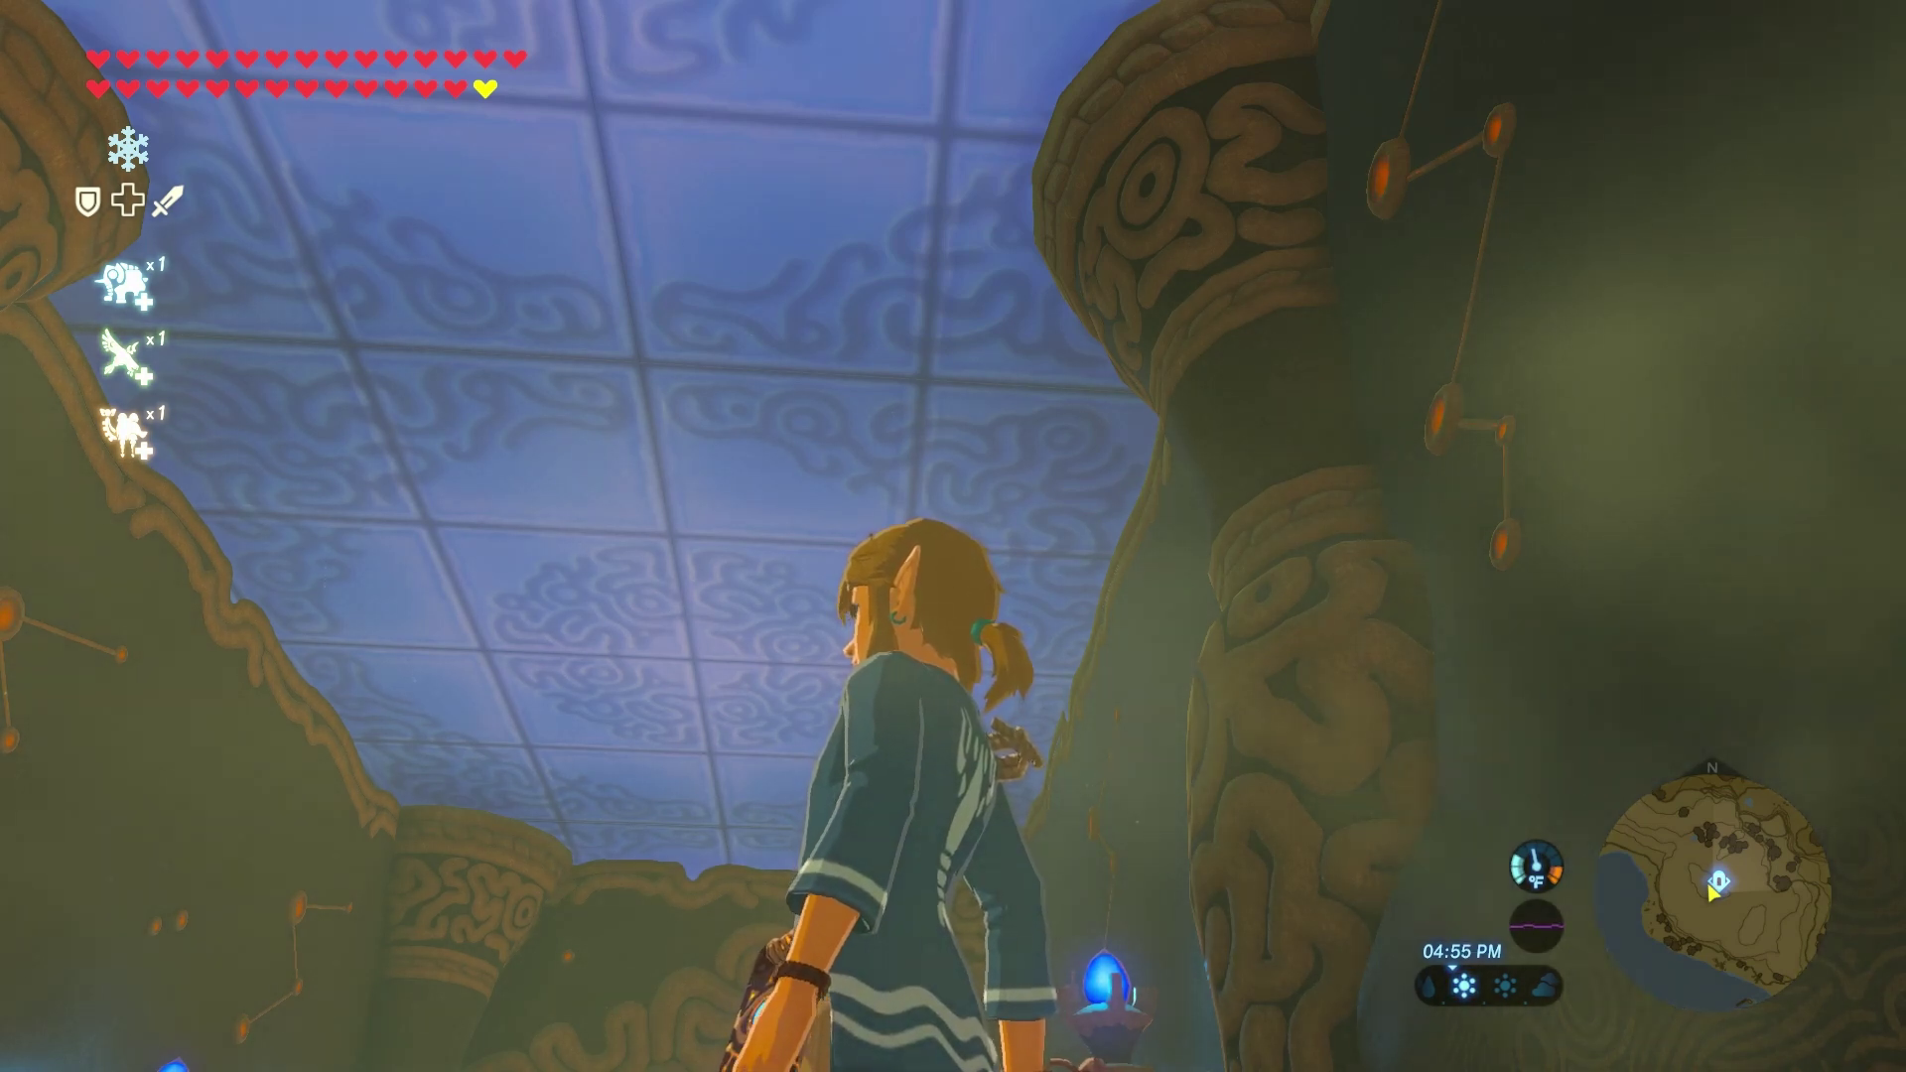
pyautogui.press('Right')
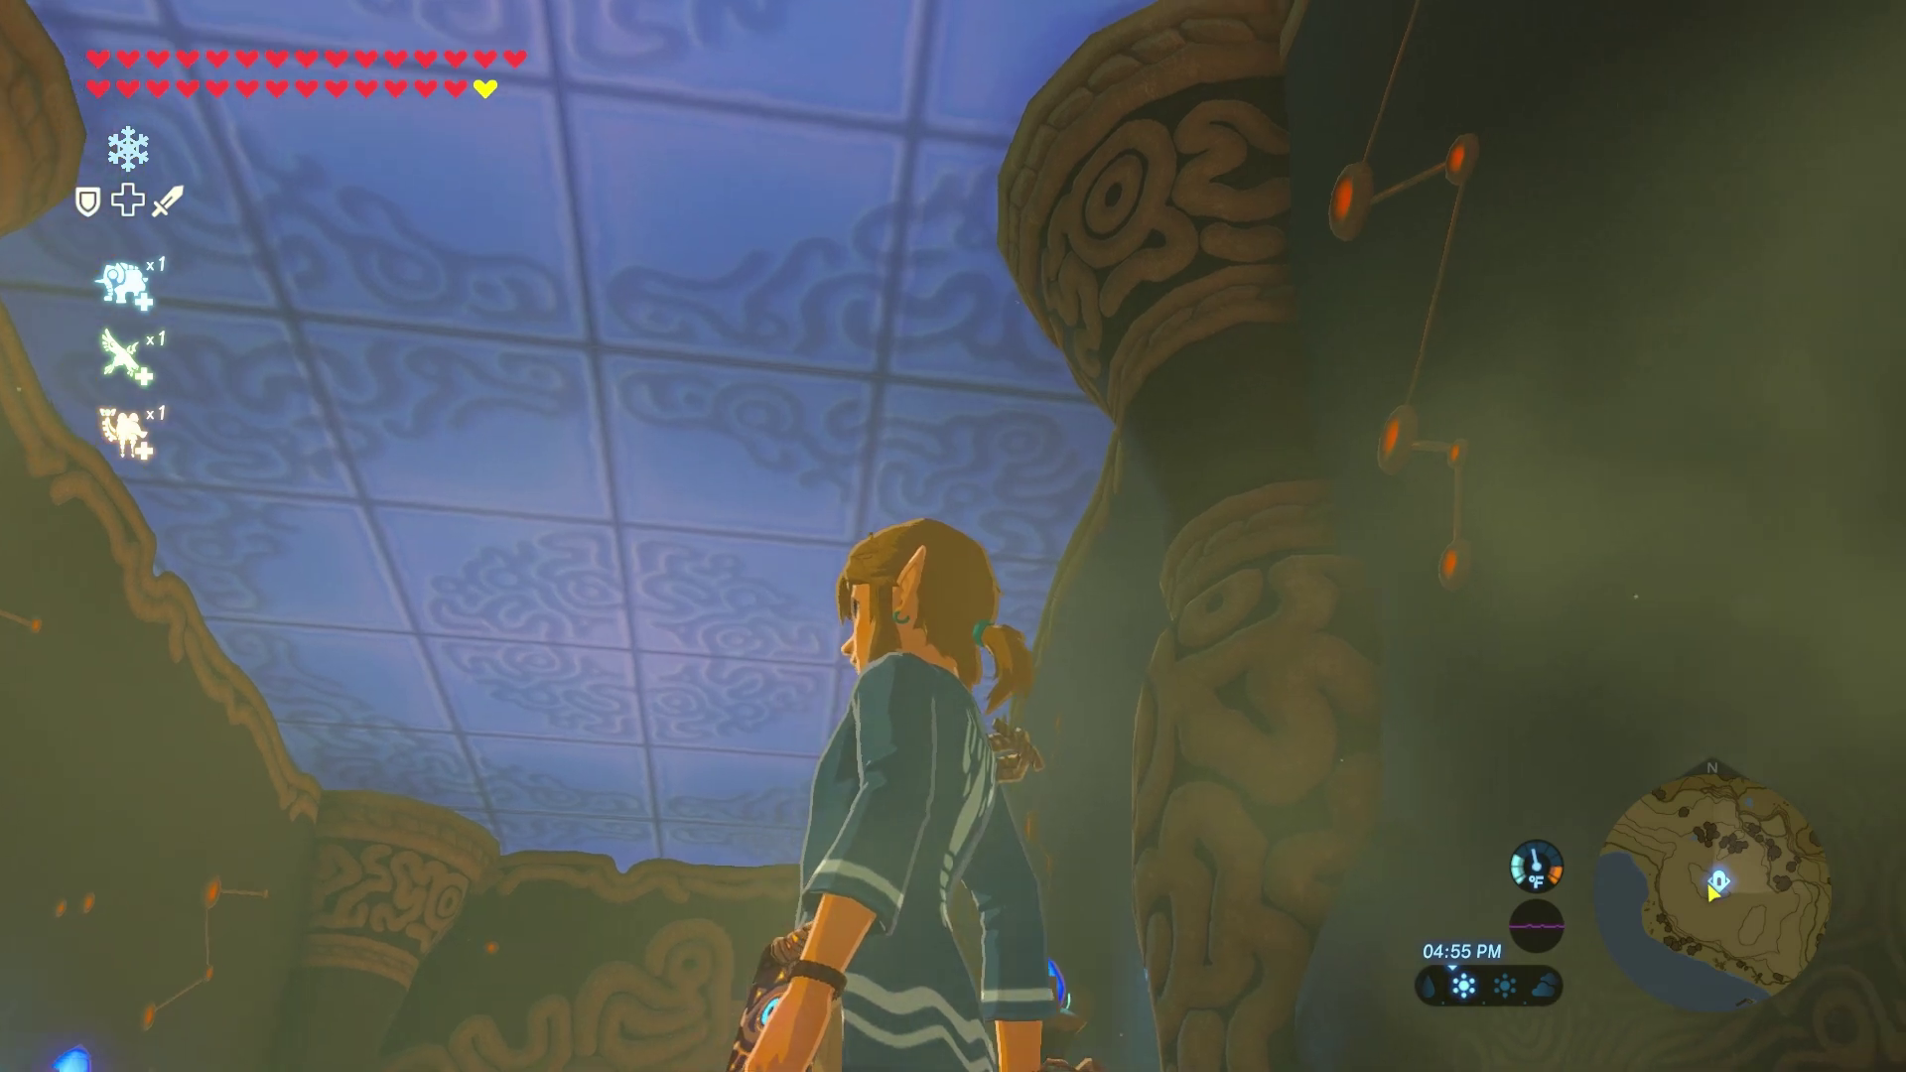
pyautogui.press('Left')
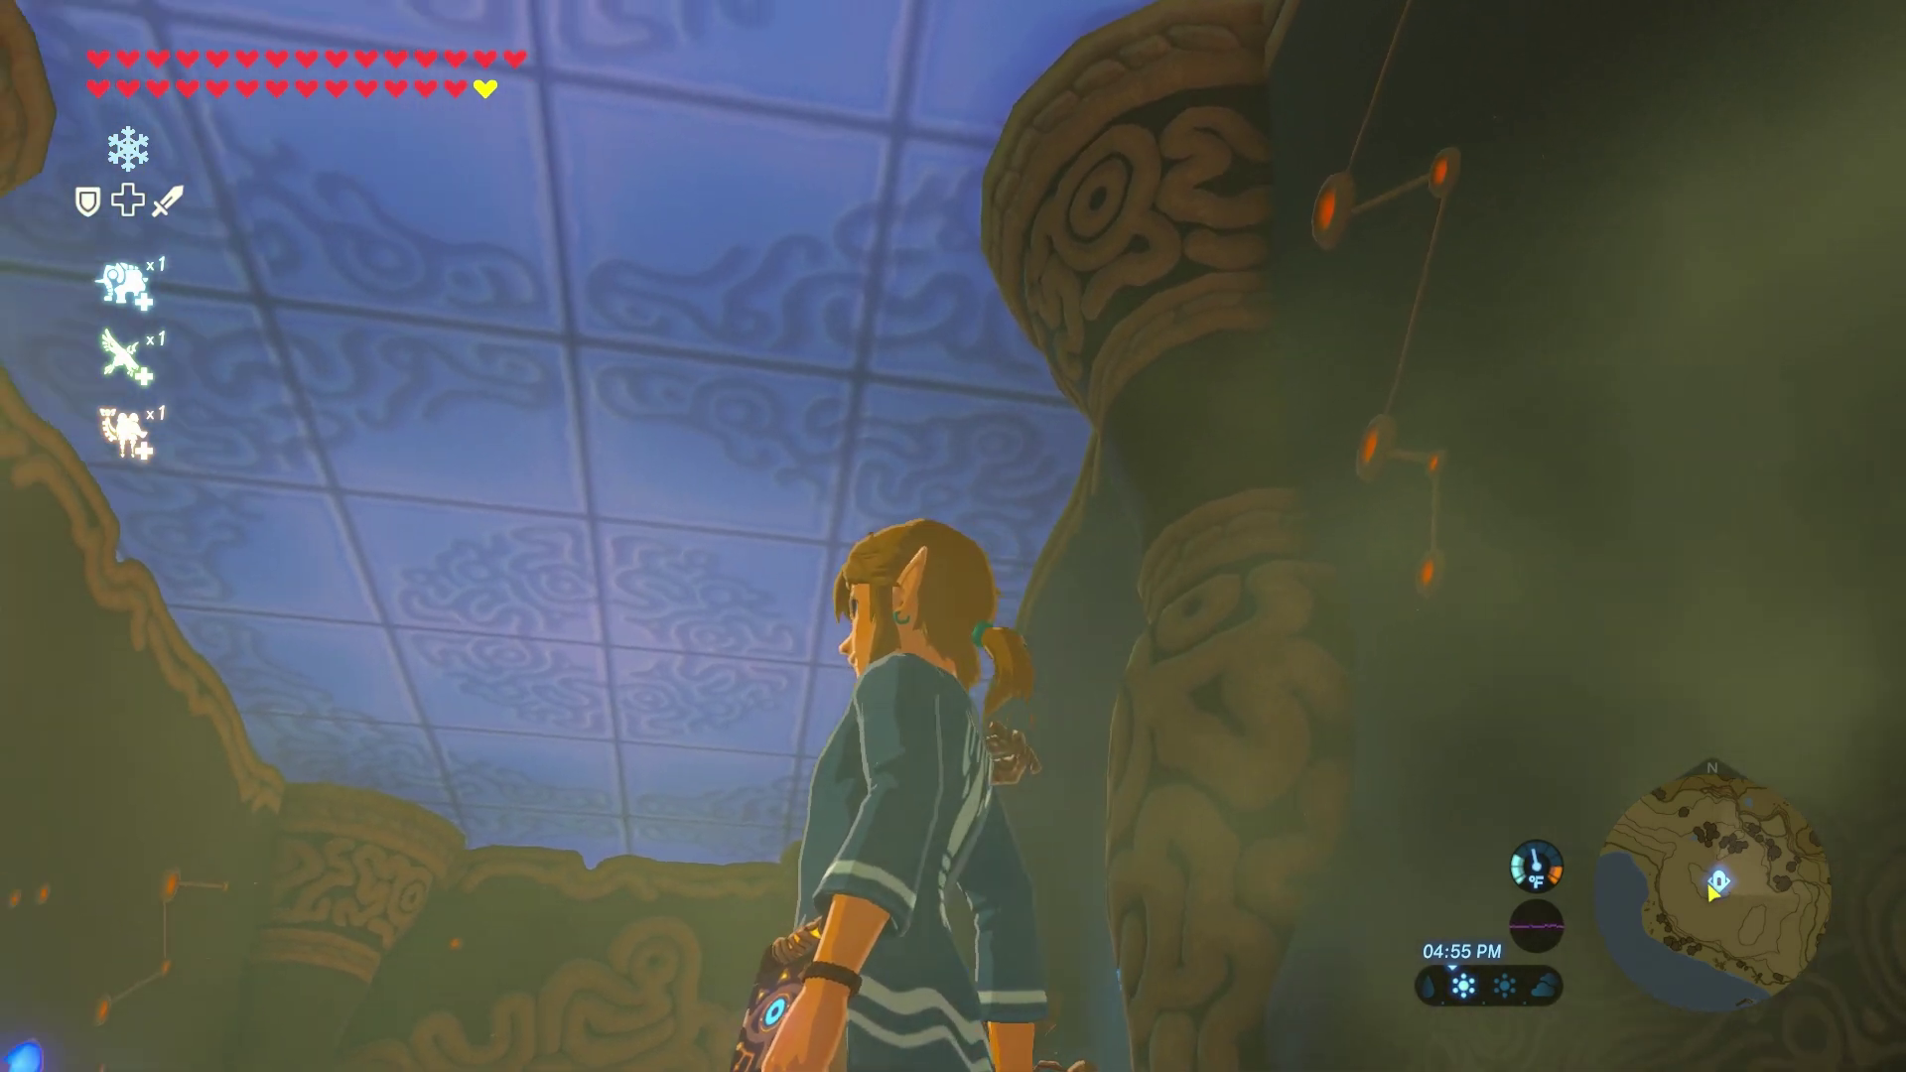
pyautogui.press('Right')
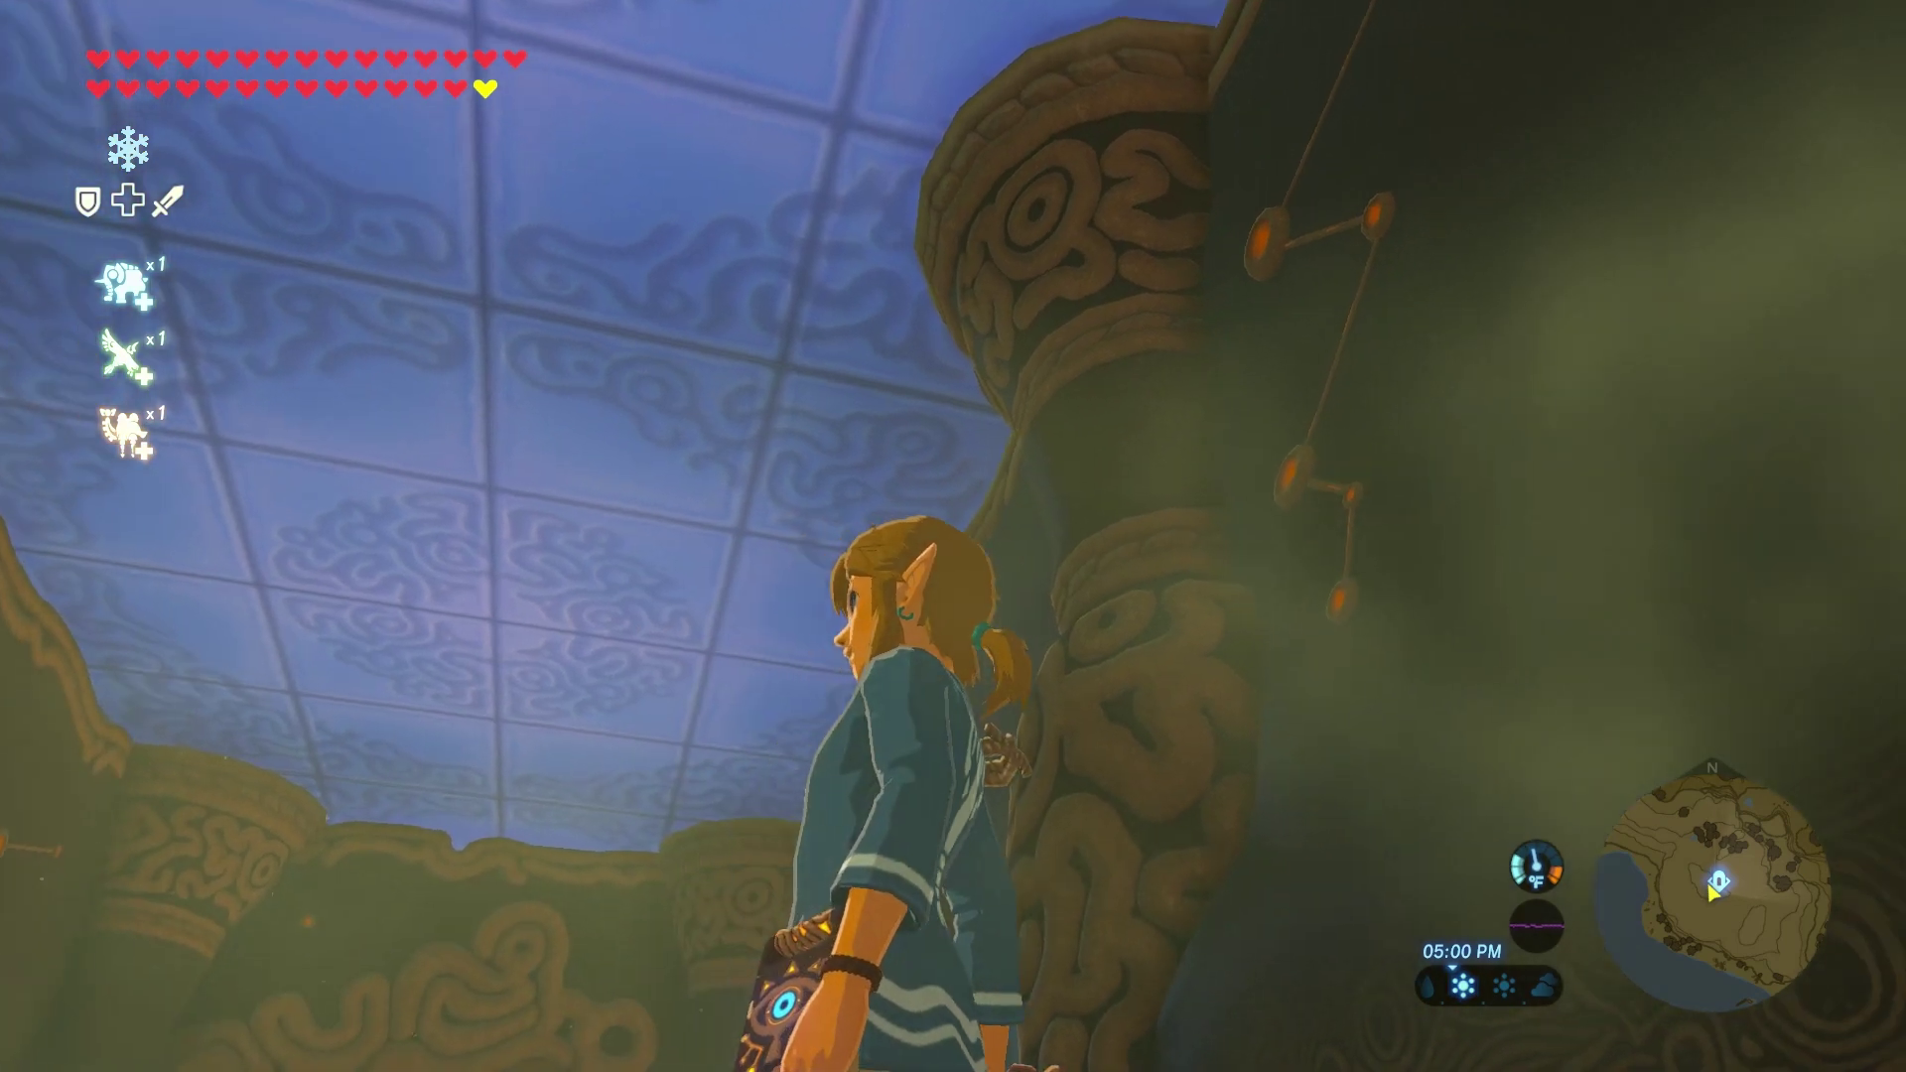
pyautogui.press('Left')
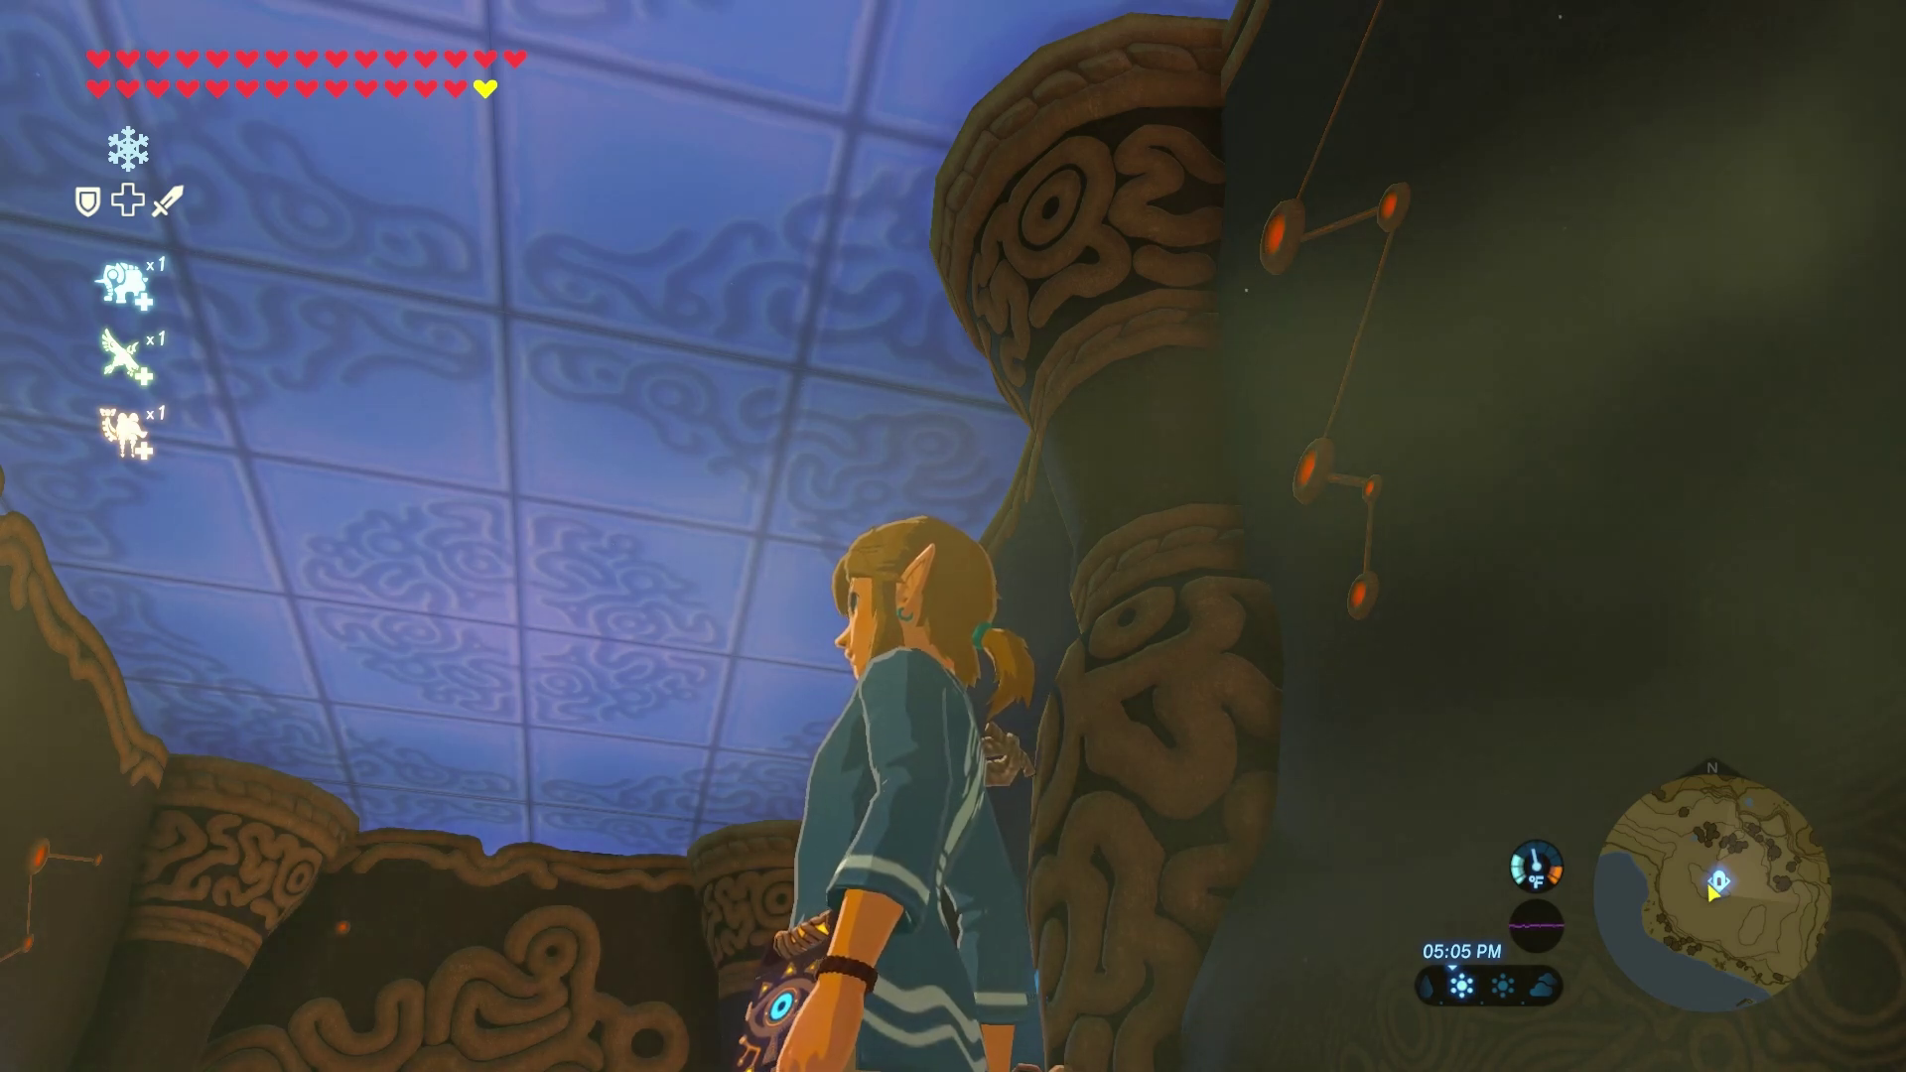
pyautogui.press('Left')
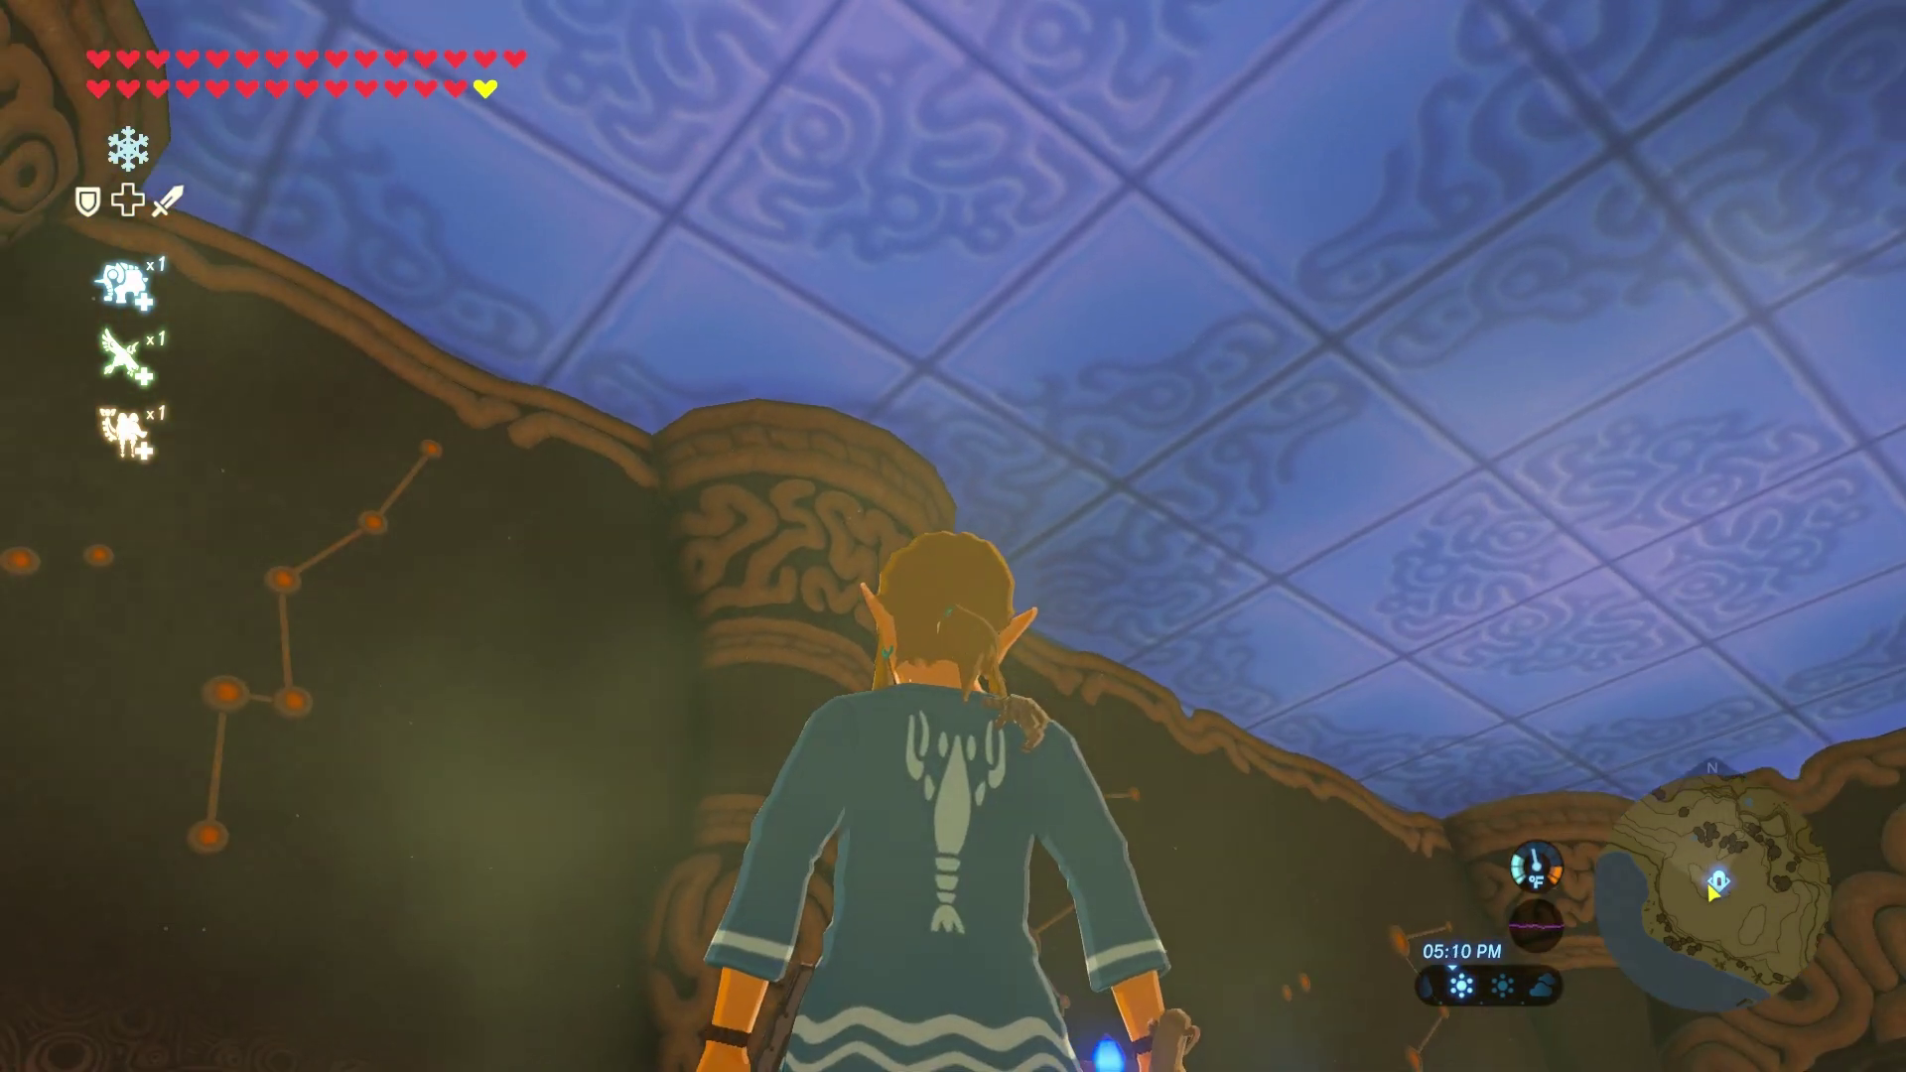
pyautogui.press('Right')
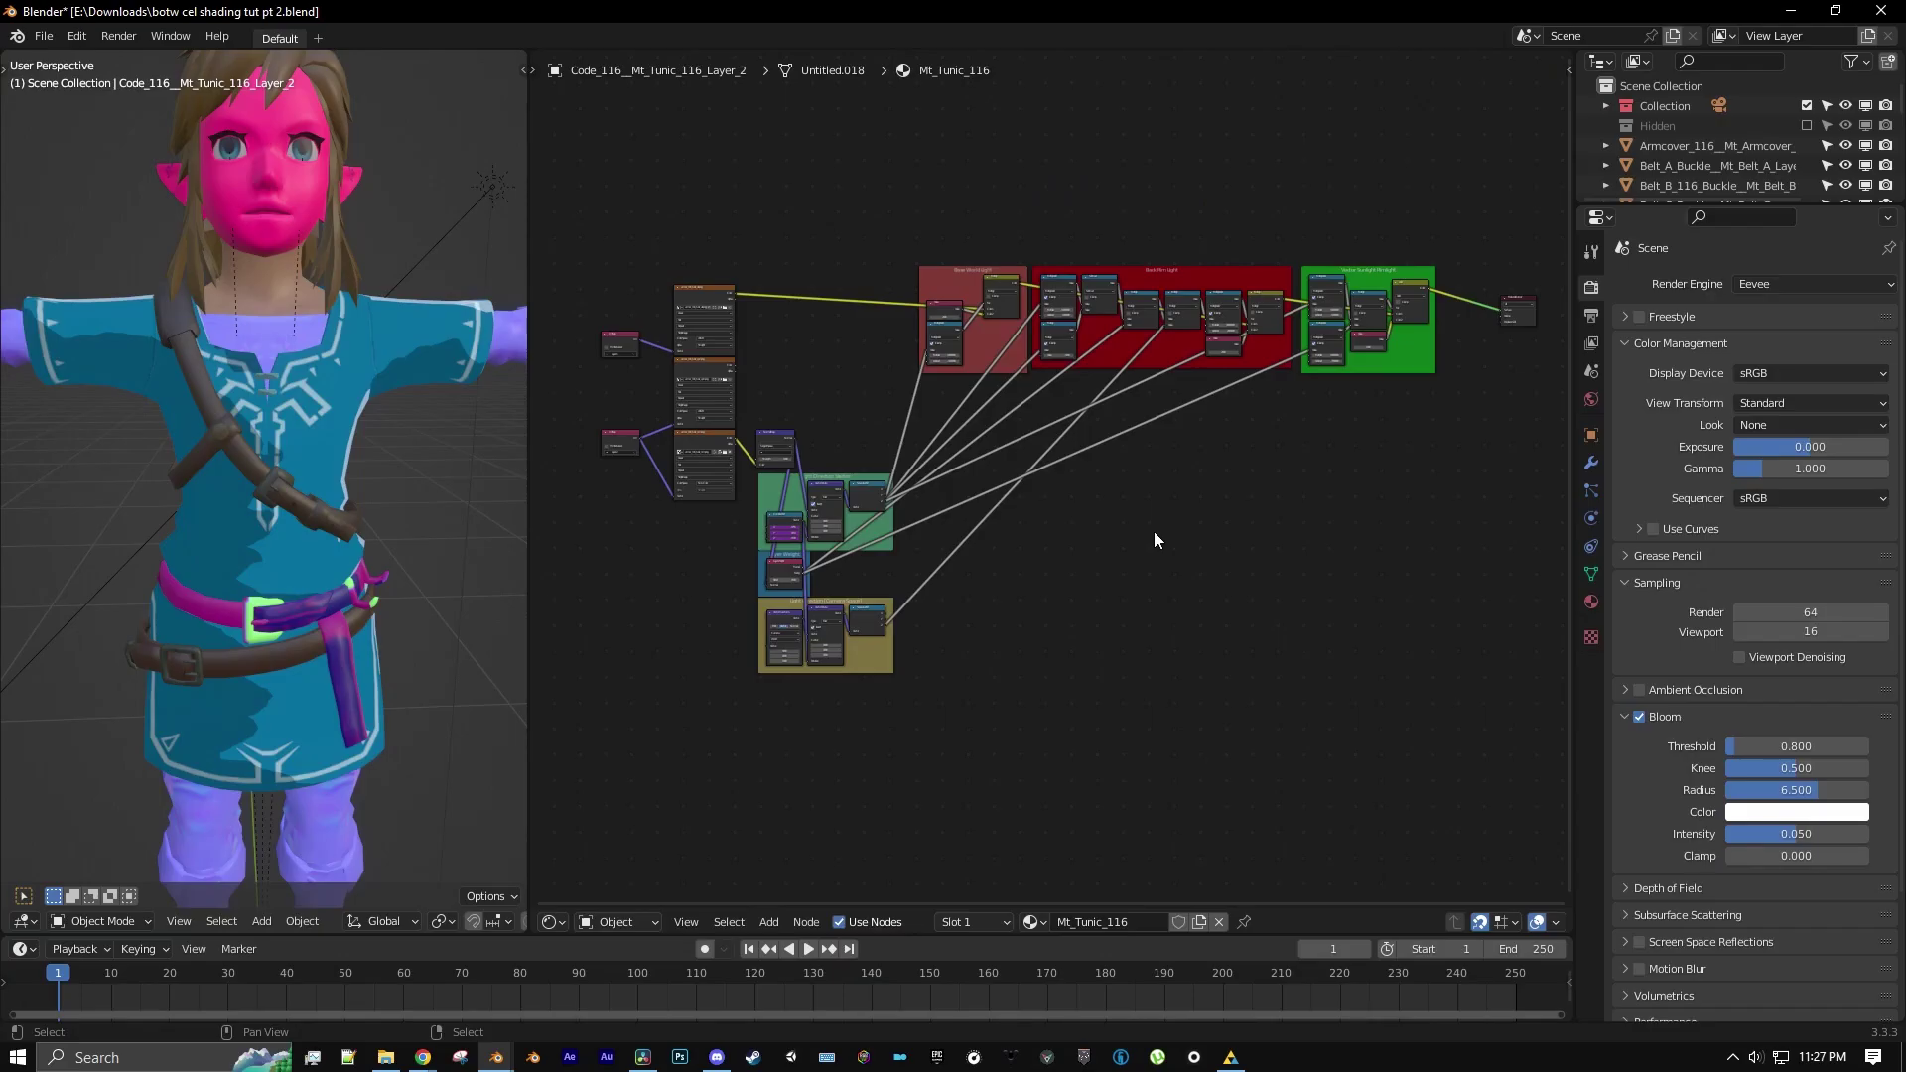
# Add a Math node in the empty space beyond the light direction frames and set its operation to Multiply Add
pyautogui.scroll(3, 1154, 532)
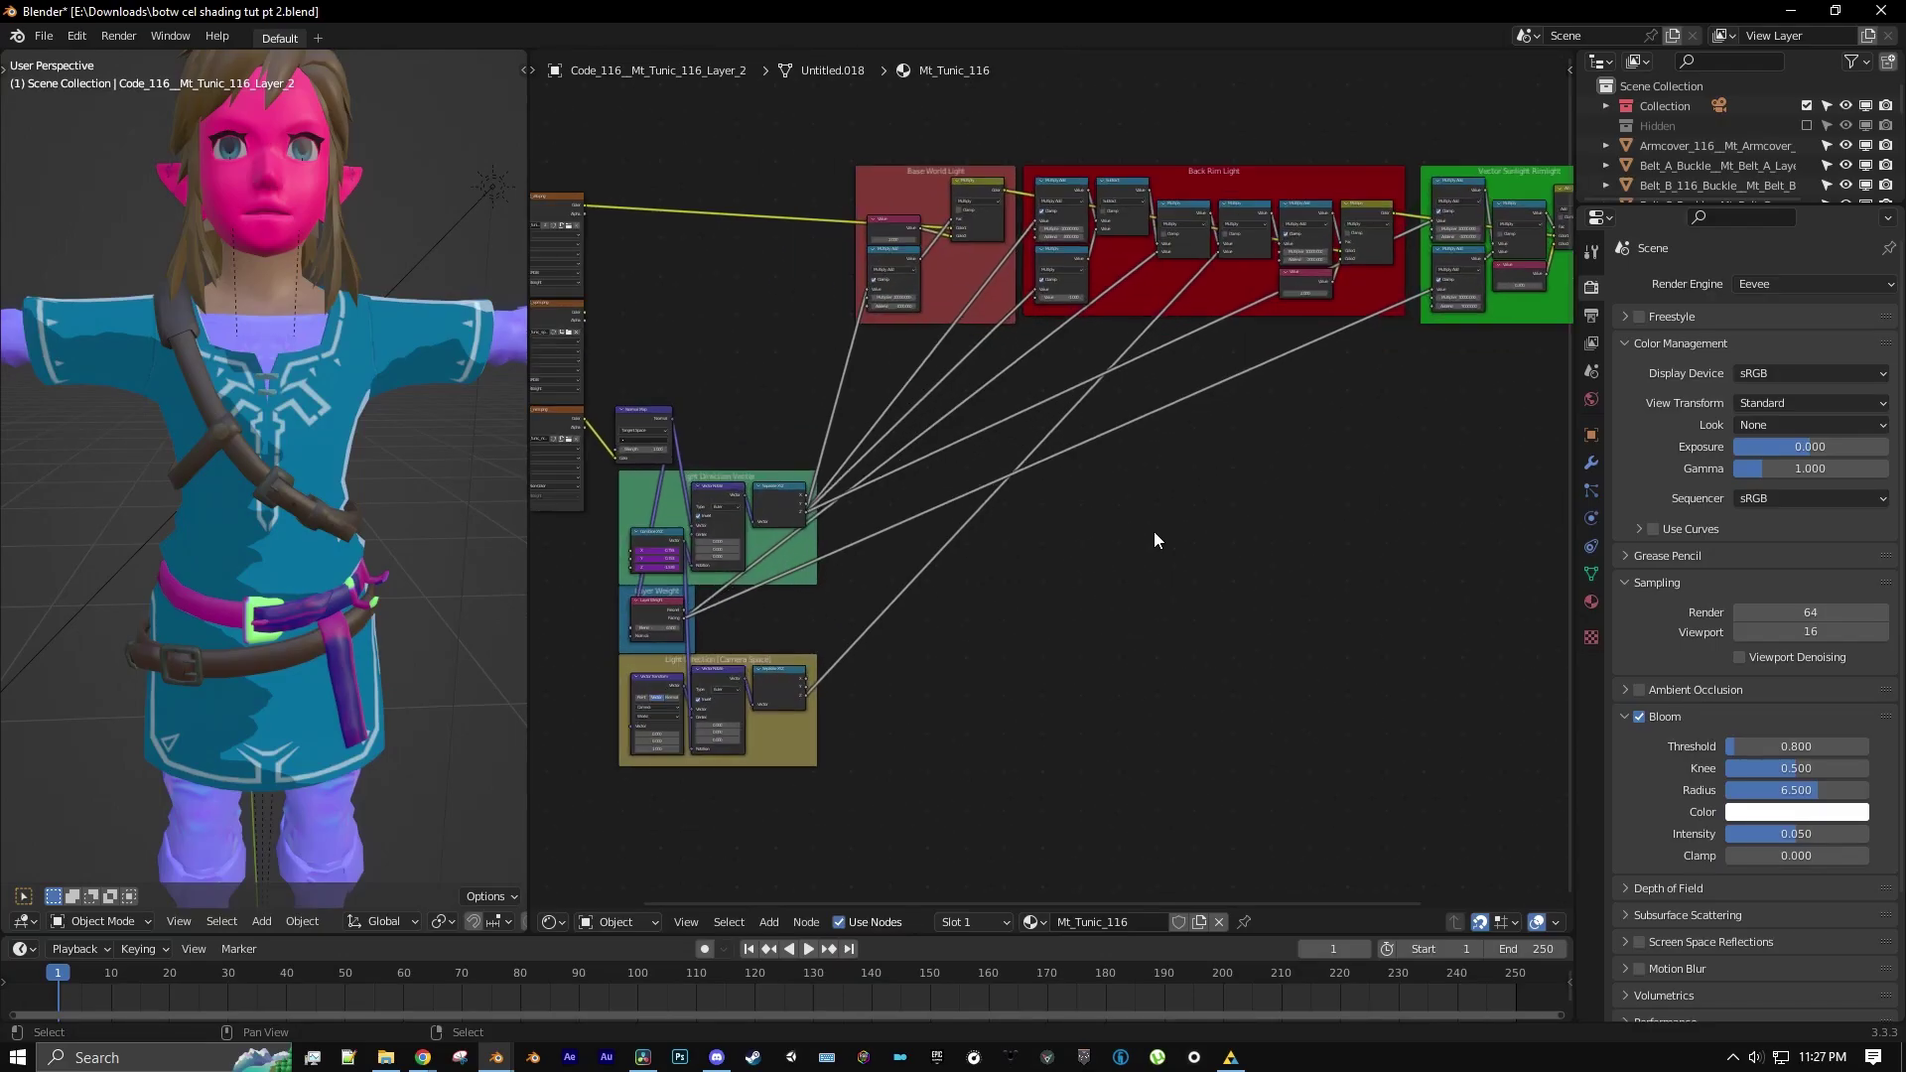
pyautogui.scroll(1, 1108, 642)
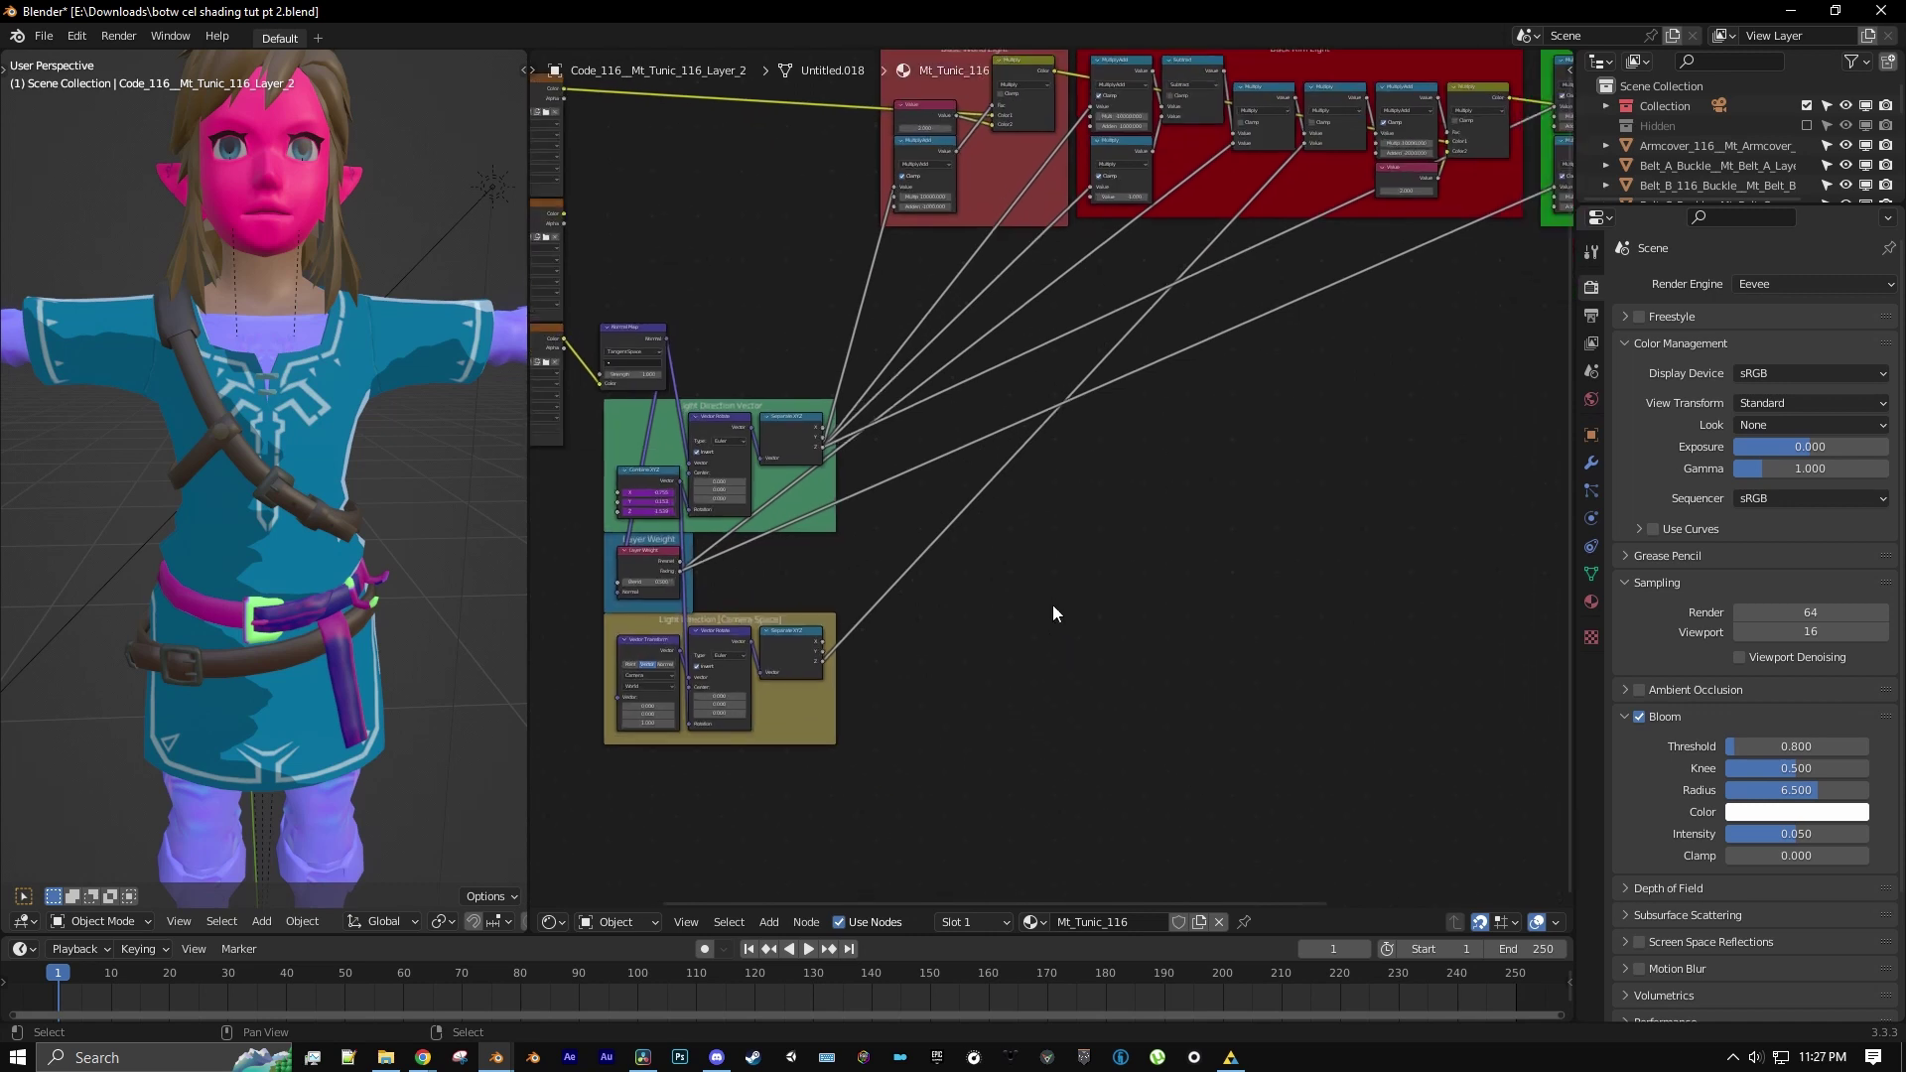
pyautogui.click(770, 921)
pyautogui.moveTo(836, 754)
pyautogui.click(941, 632)
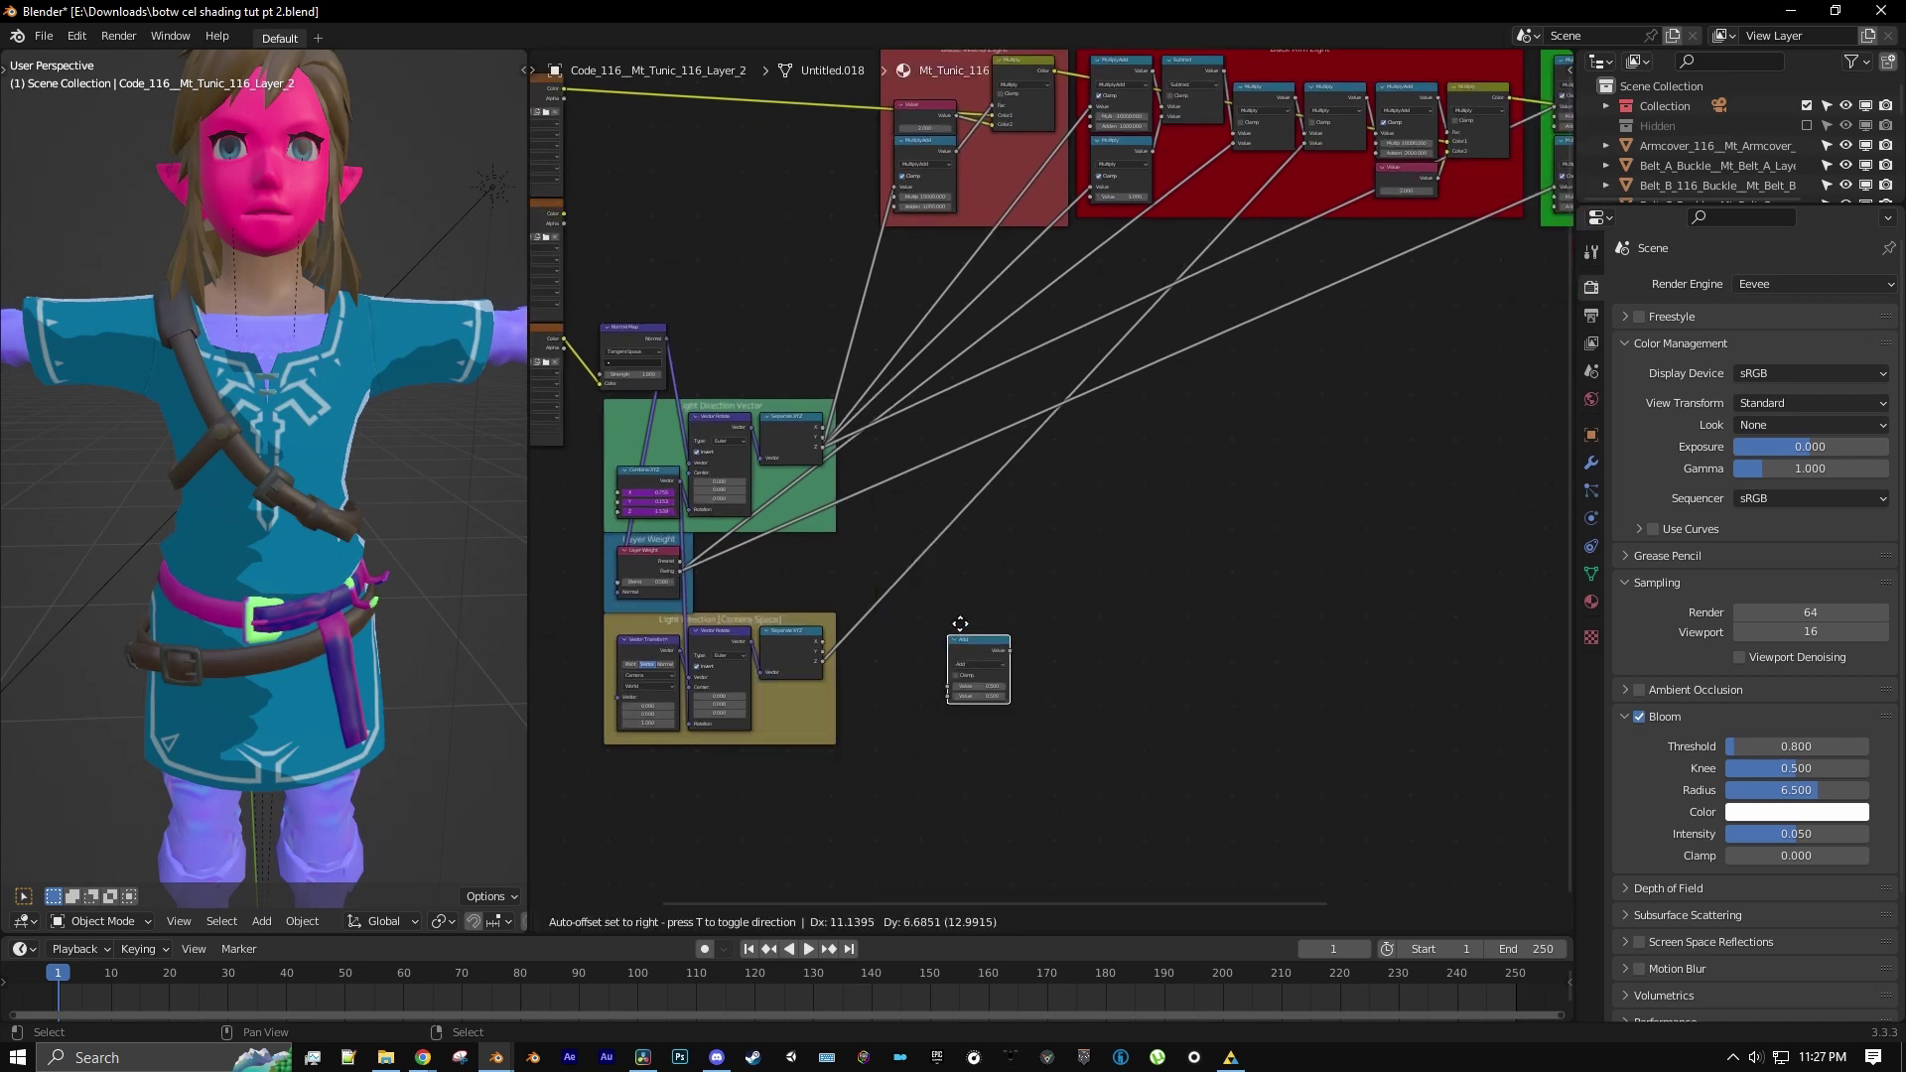
pyautogui.click(1017, 503)
pyautogui.scroll(2, 1074, 582)
pyautogui.click(1074, 584)
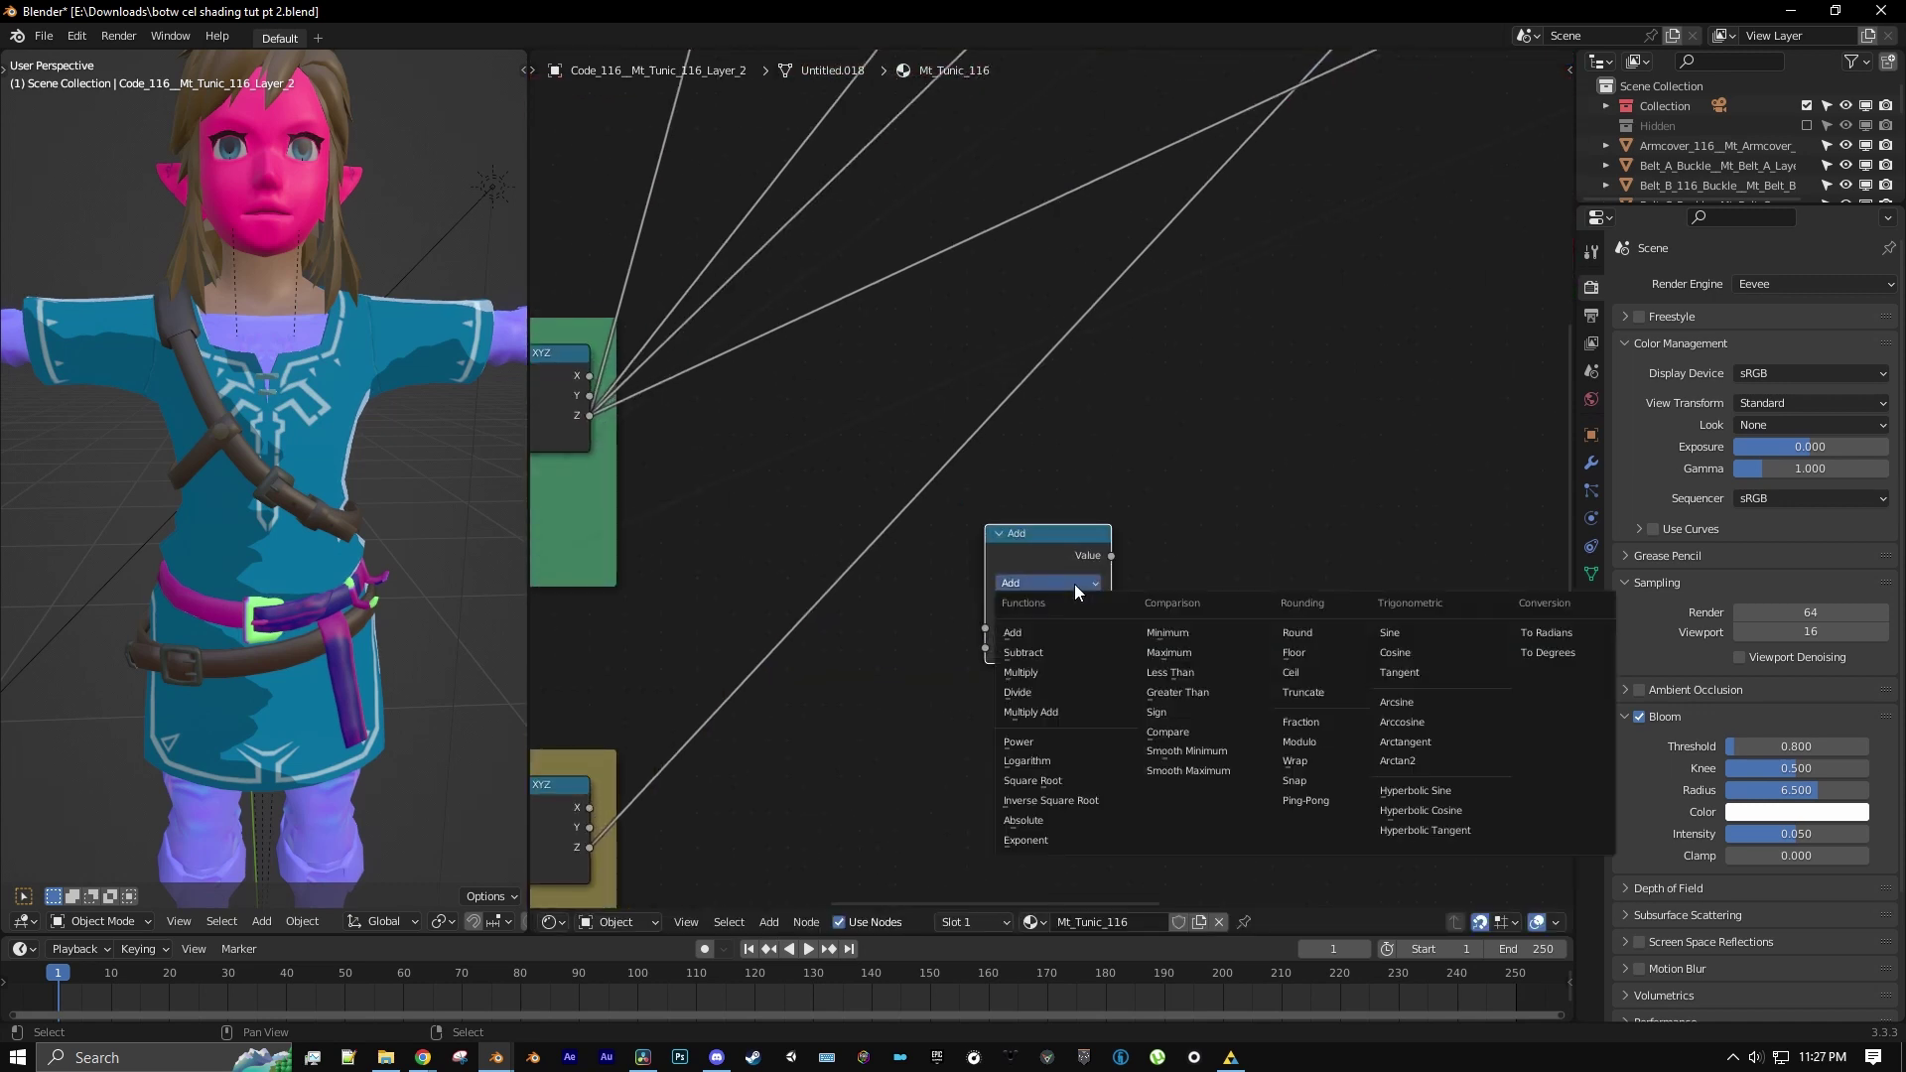
pyautogui.click(1030, 712)
# Link the Z output of the Light Direction Vector frame's Separate XYZ to the new Multiply Add node's Value input
pyautogui.scroll(-3, 1038, 554)
pyautogui.moveTo(980, 578); pyautogui.dragTo(1050, 580, button='middle')
pyautogui.scroll(1, 1050, 580)
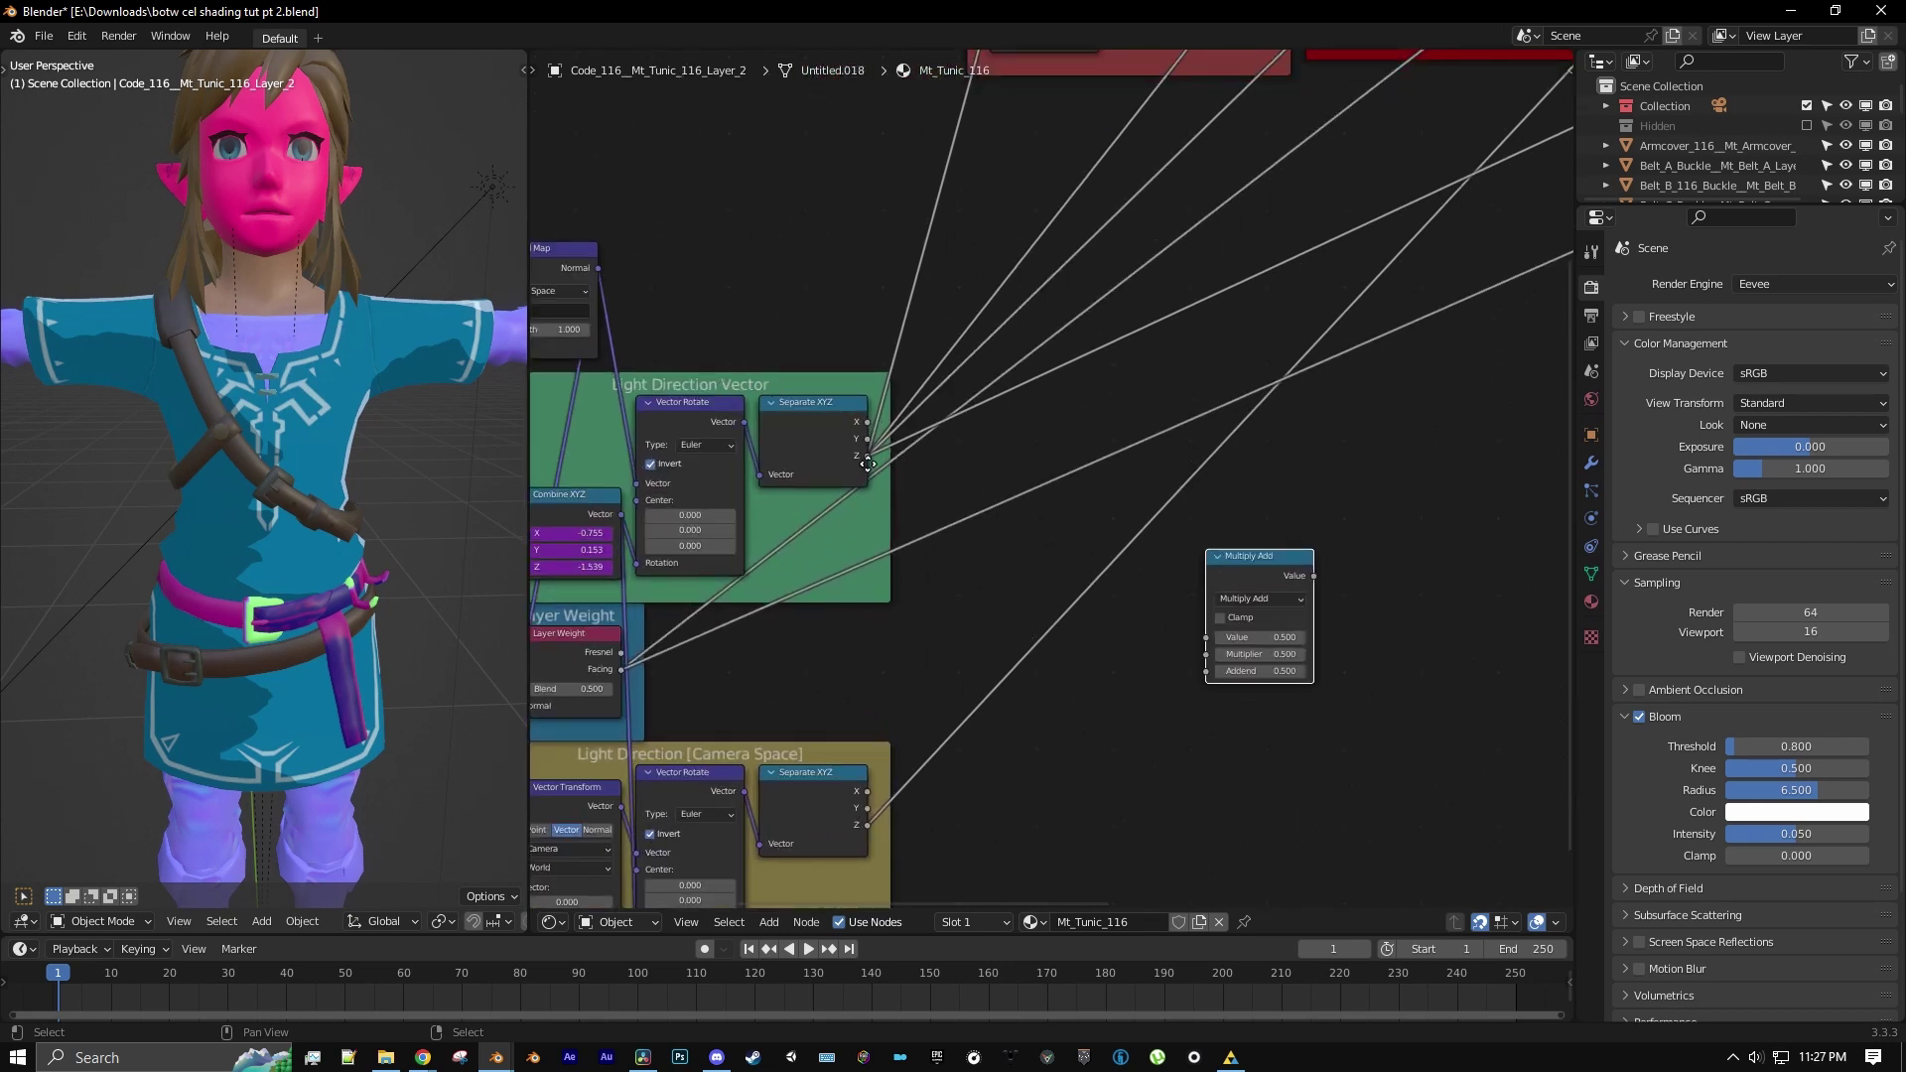
pyautogui.moveTo(866, 458); pyautogui.dragTo(1206, 637)
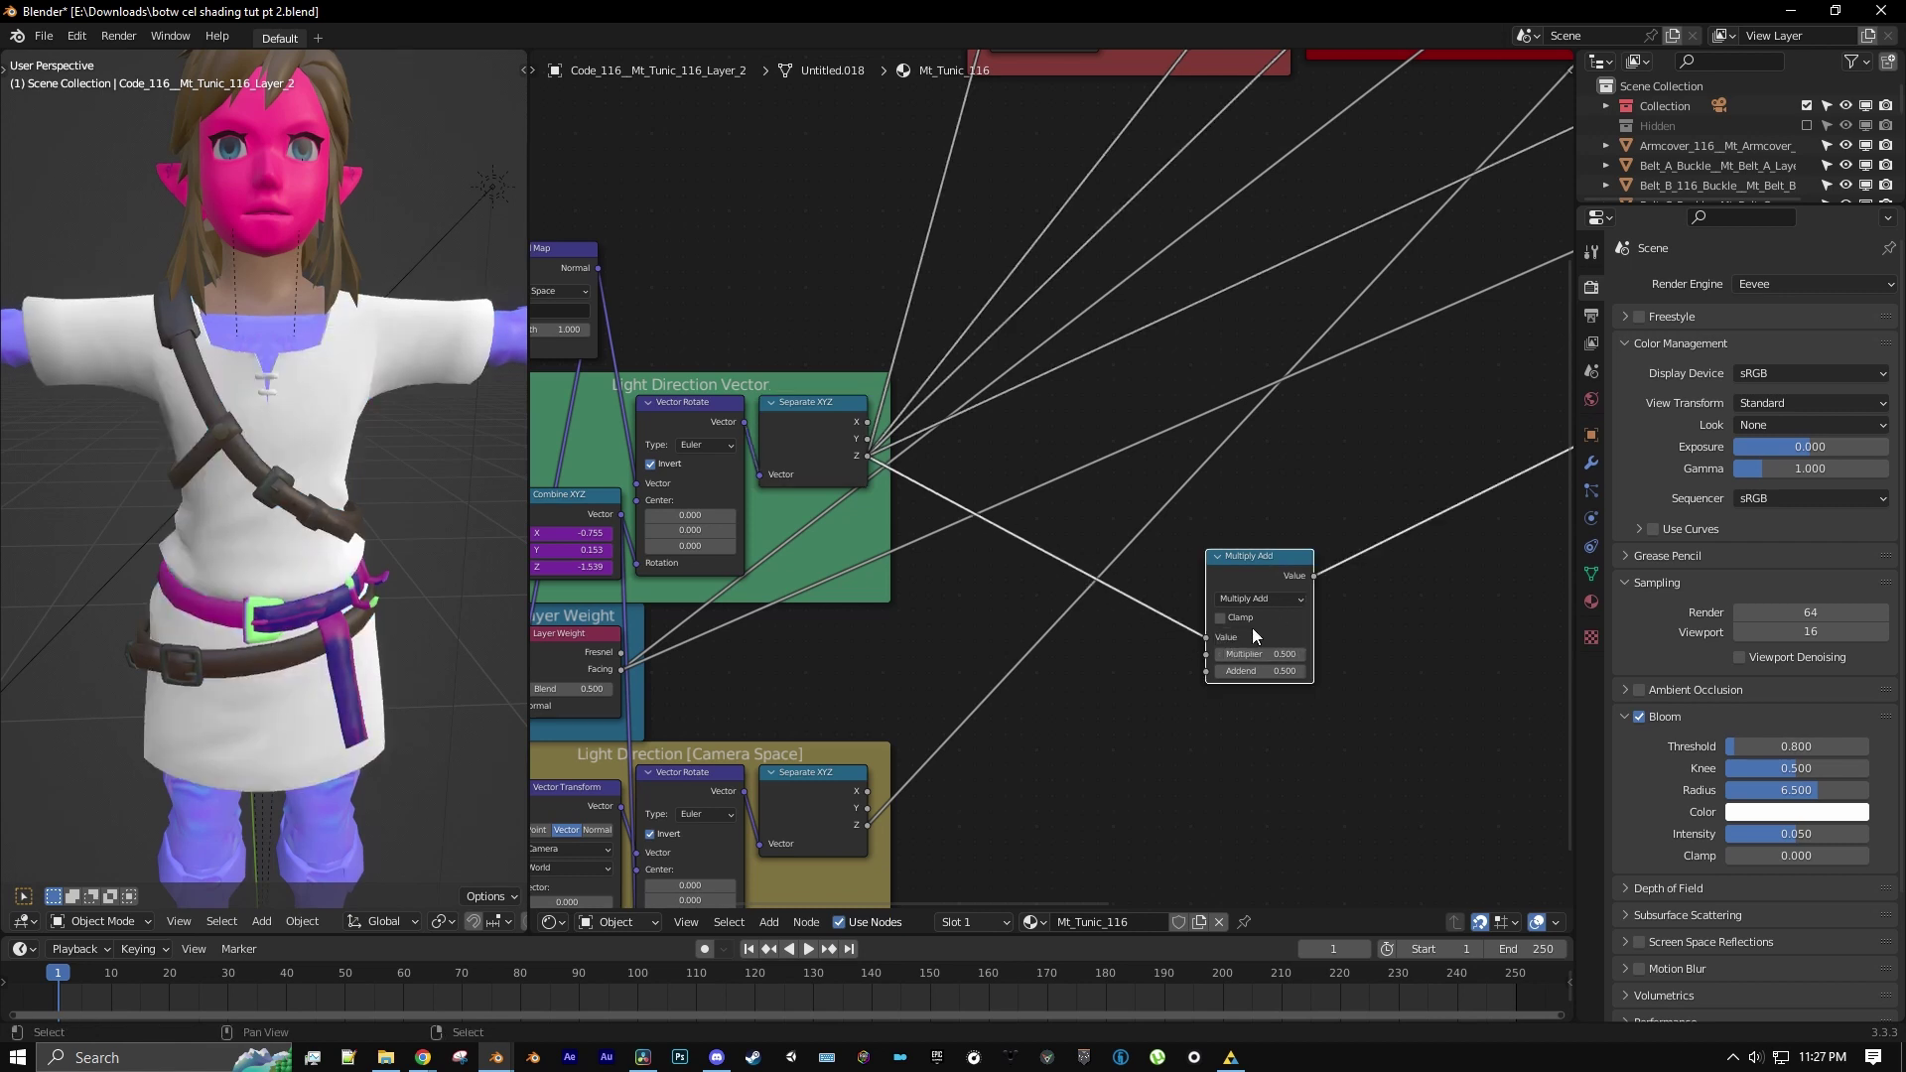
# Set the new Multiply Add node's Multiplier to -10000 and Addend to 1000, with Clamp enabled
pyautogui.click(1255, 655)
pyautogui.write('-10000')
pyautogui.press('Return')
pyautogui.click(1221, 619)
pyautogui.click(1272, 672)
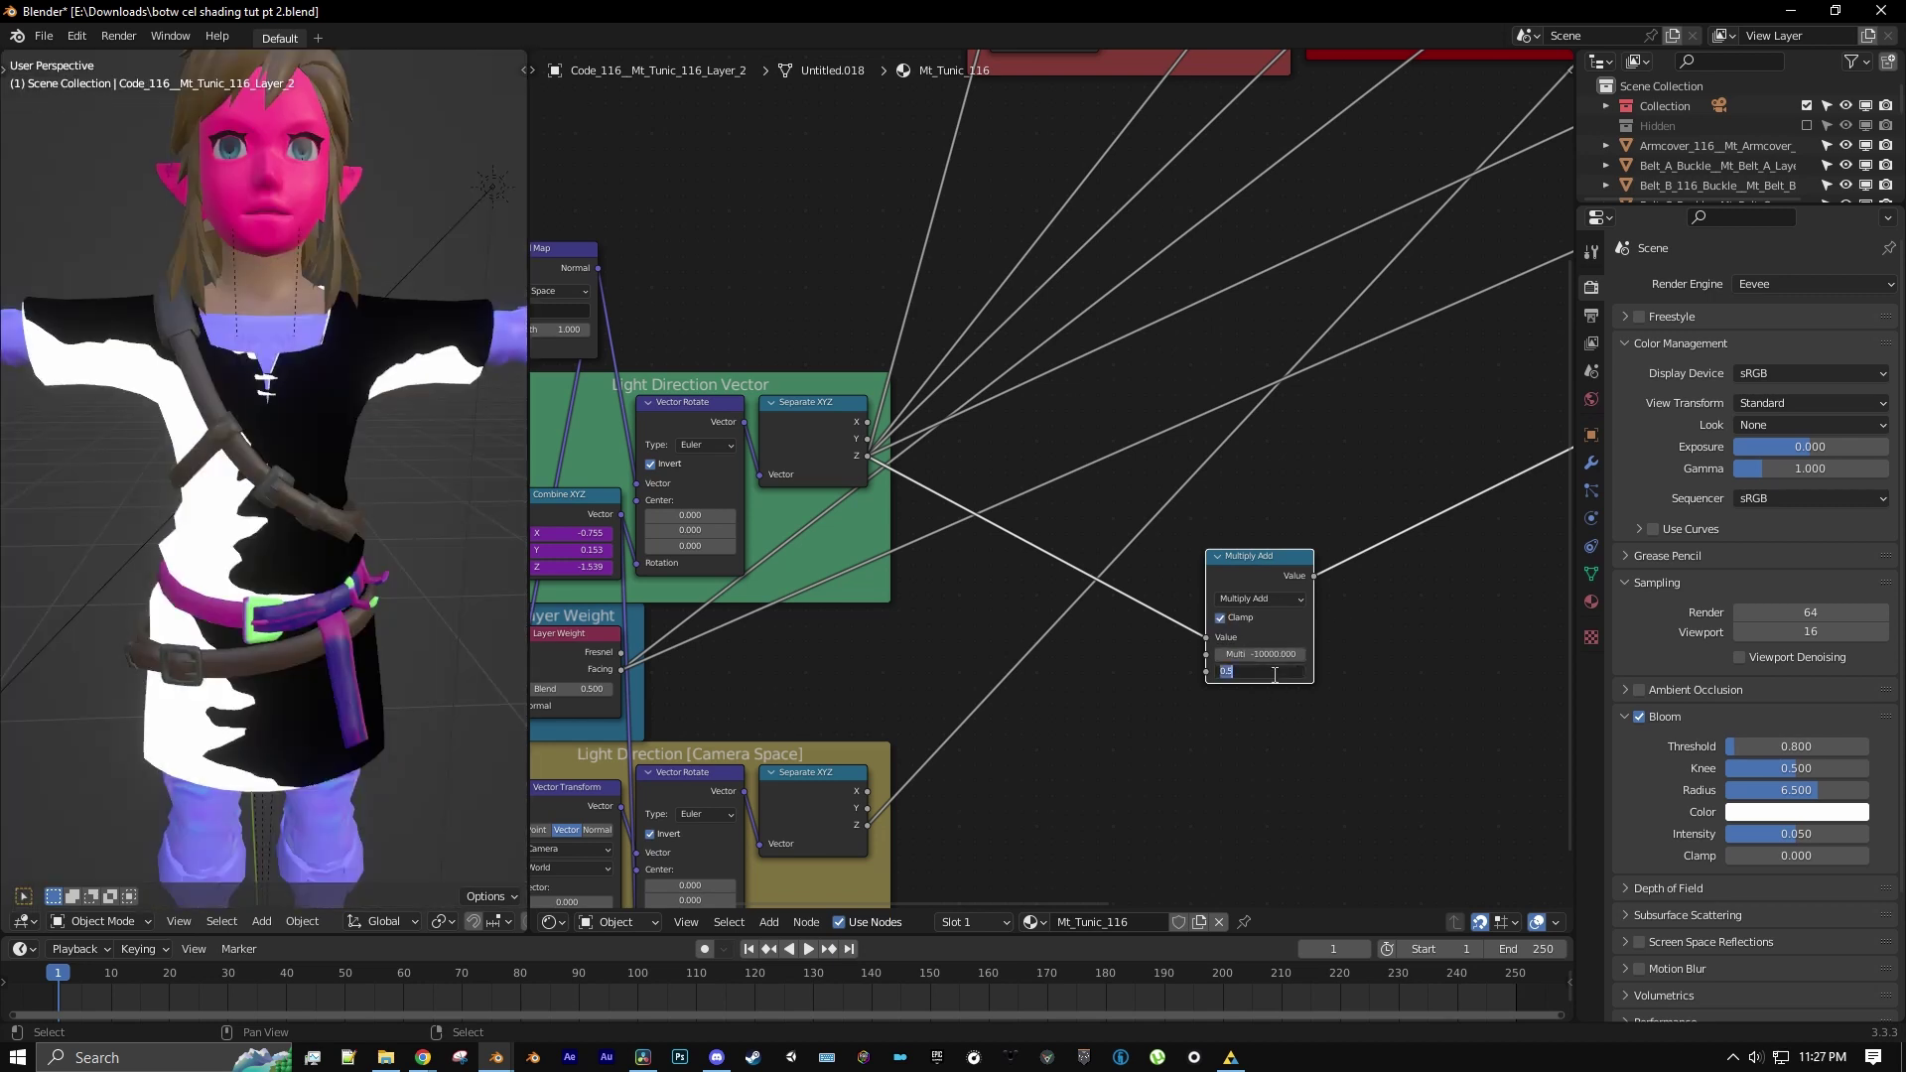
pyautogui.write('1000')
pyautogui.press('Return')
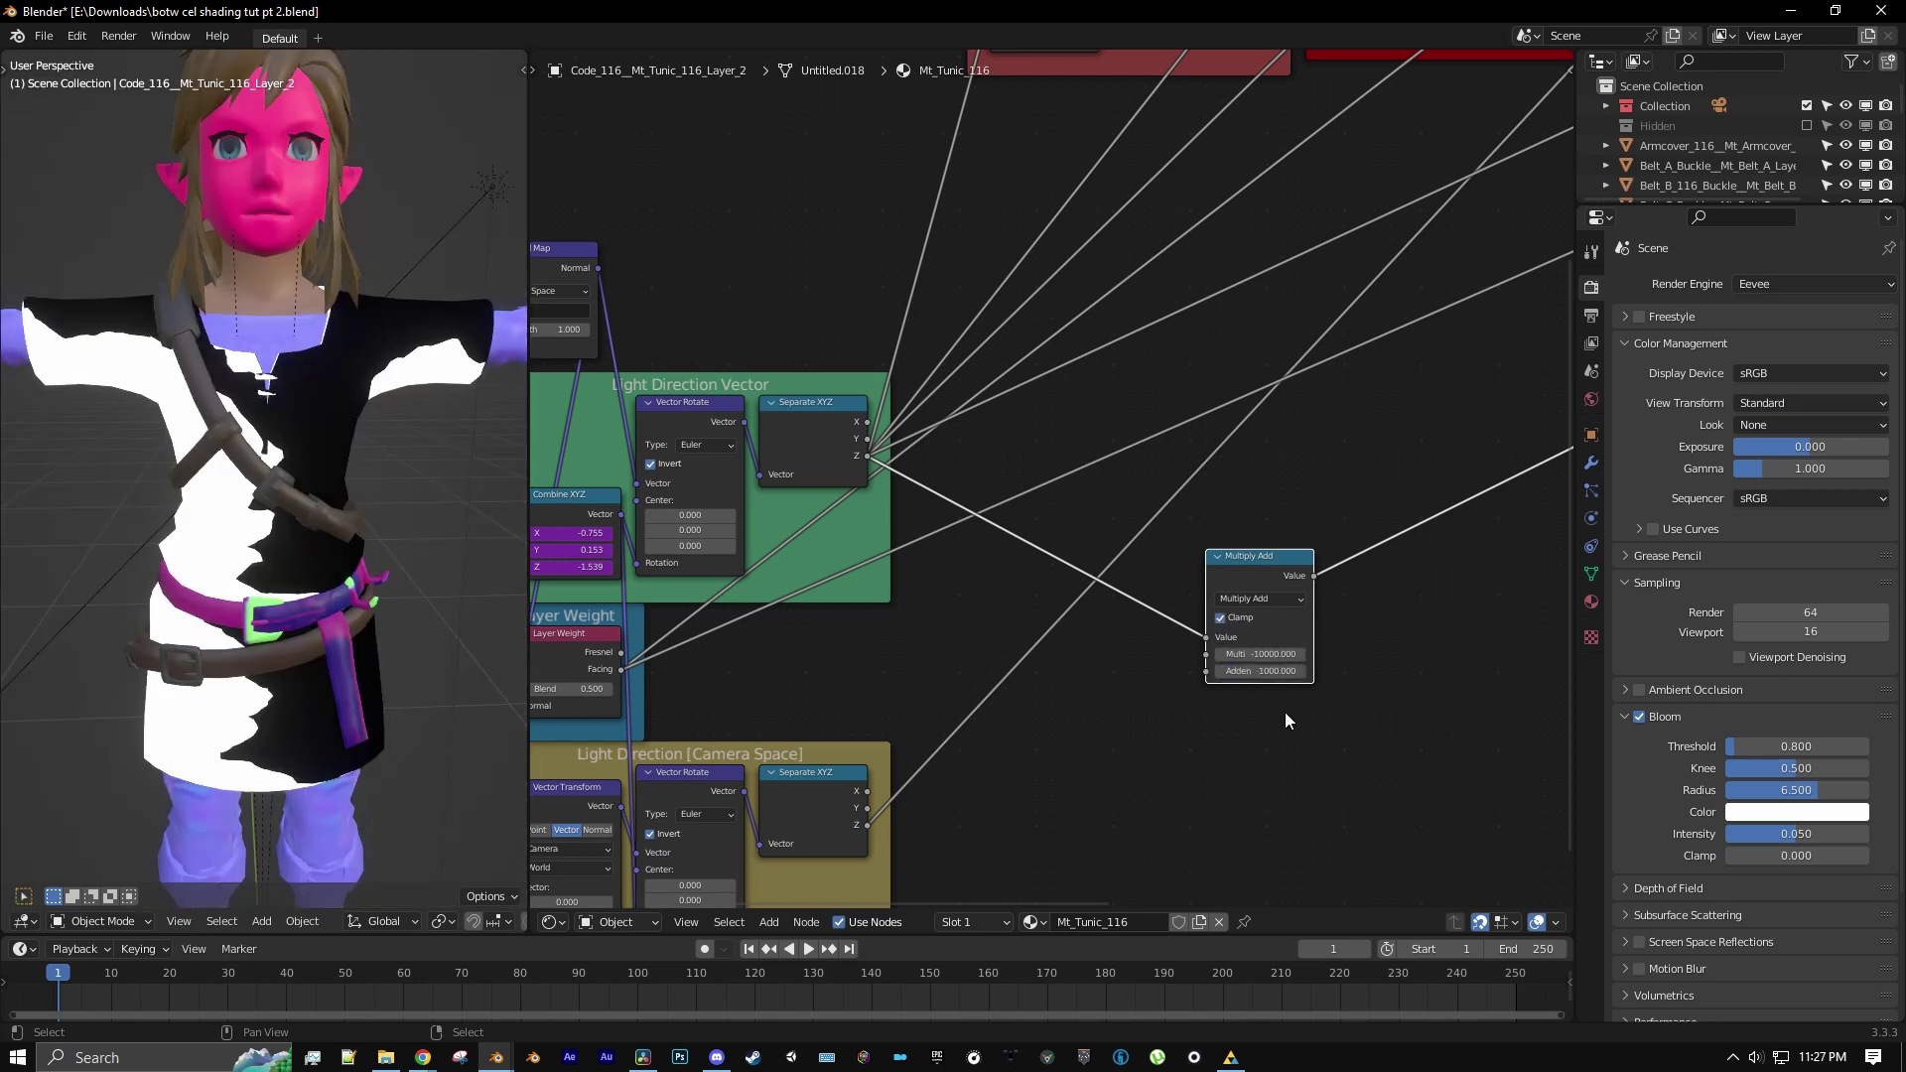
# Duplicate the Multiply Add node directly below the original and feed Layer Weight's Facing output into the copy's Value input
pyautogui.scroll(-5, 1300, 387)
pyautogui.moveTo(1284, 361); pyautogui.dragTo(1224, 547, button='middle')
pyautogui.scroll(4, 1227, 548)
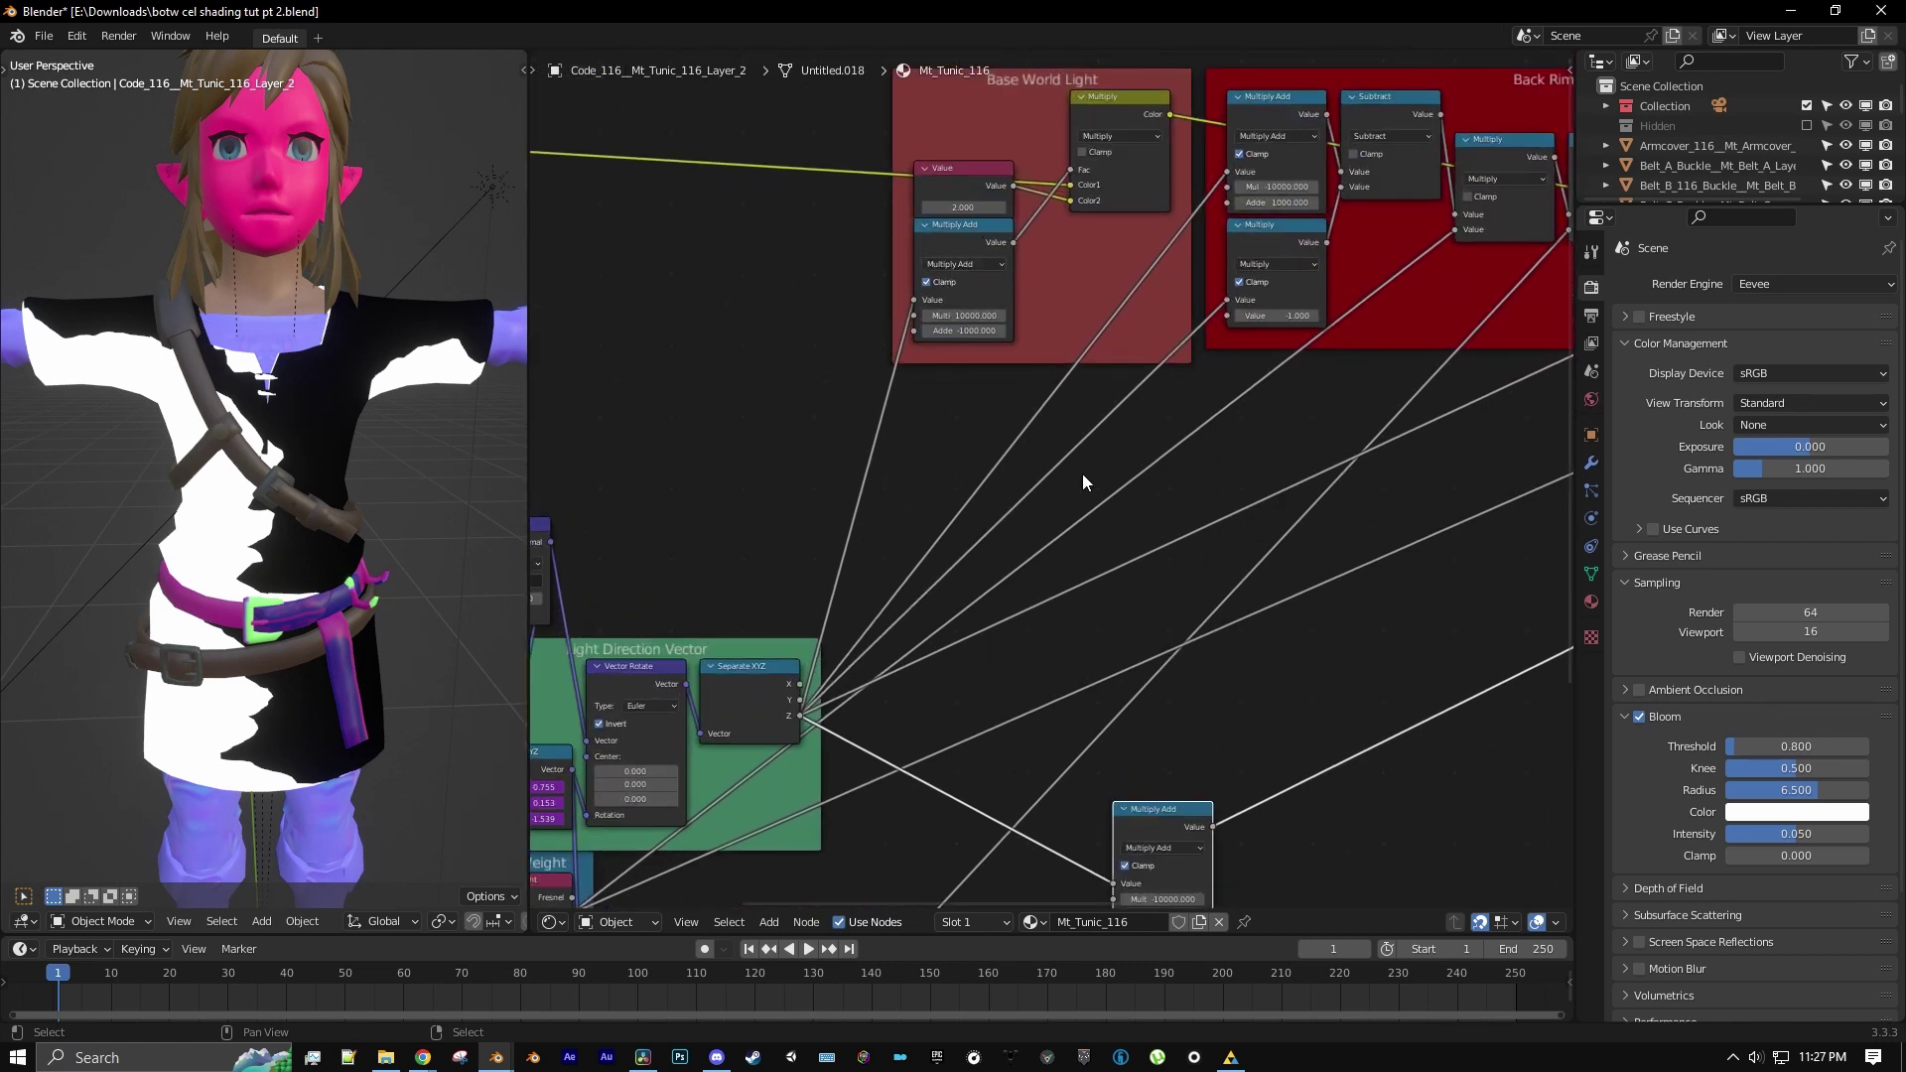
pyautogui.scroll(-2, 1157, 832)
pyautogui.moveTo(1157, 832); pyautogui.dragTo(1196, 597, button='middle')
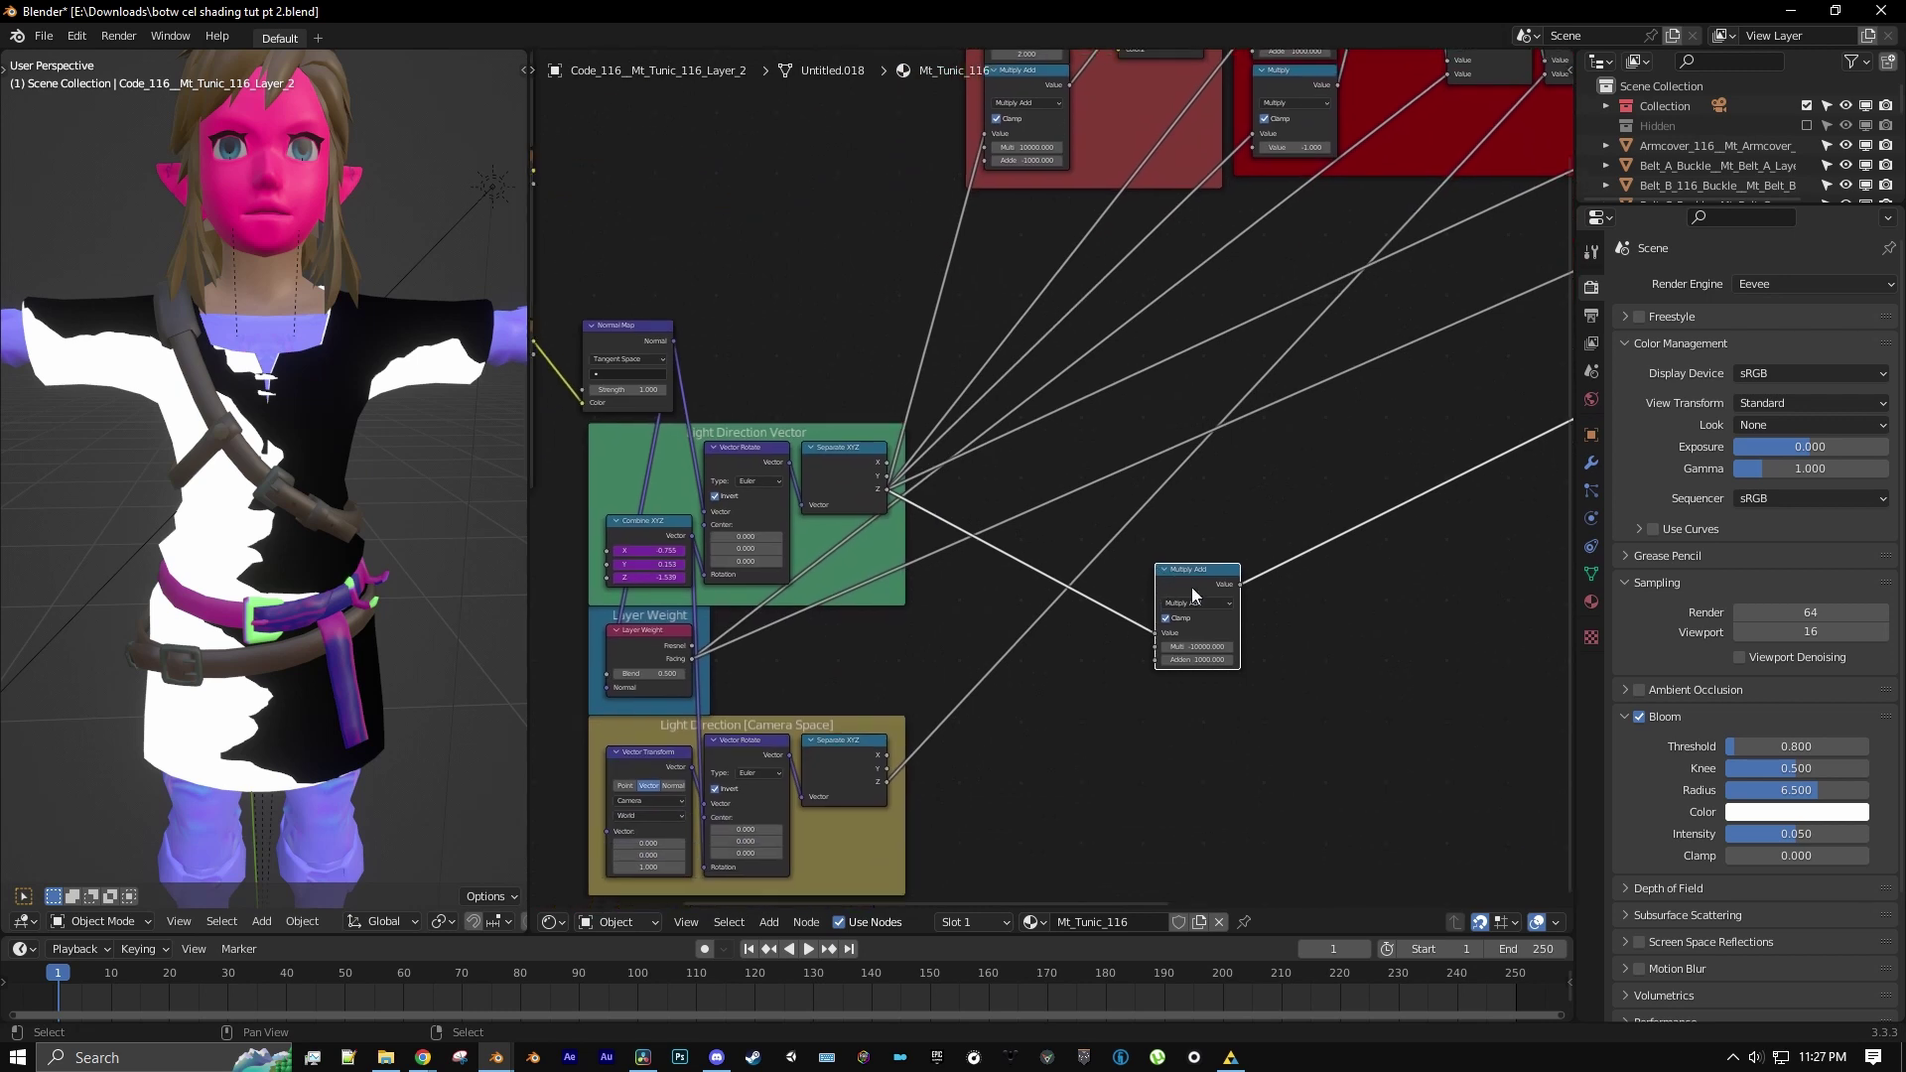
pyautogui.hotkey('shift', 'd')
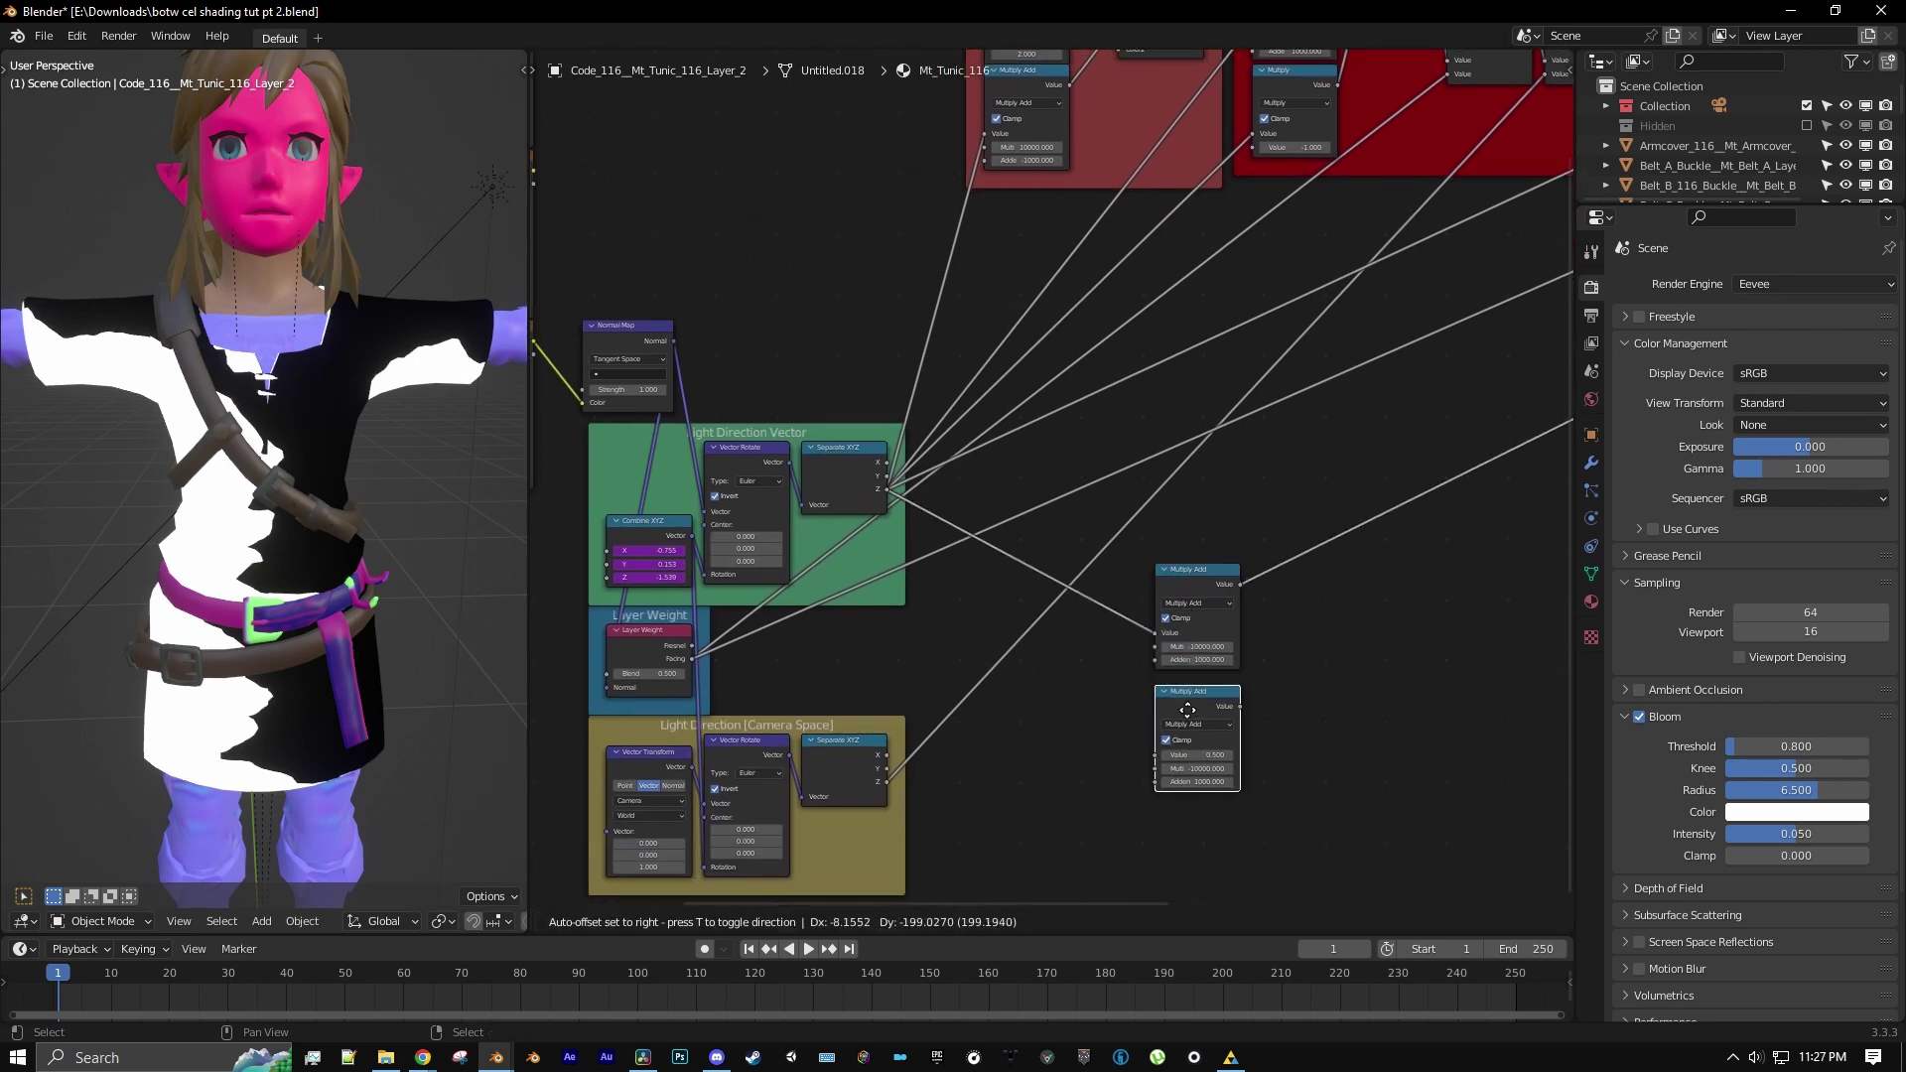
pyautogui.click(1190, 707)
pyautogui.moveTo(1190, 707); pyautogui.dragTo(1261, 586, button='middle')
pyautogui.scroll(2, 1191, 594)
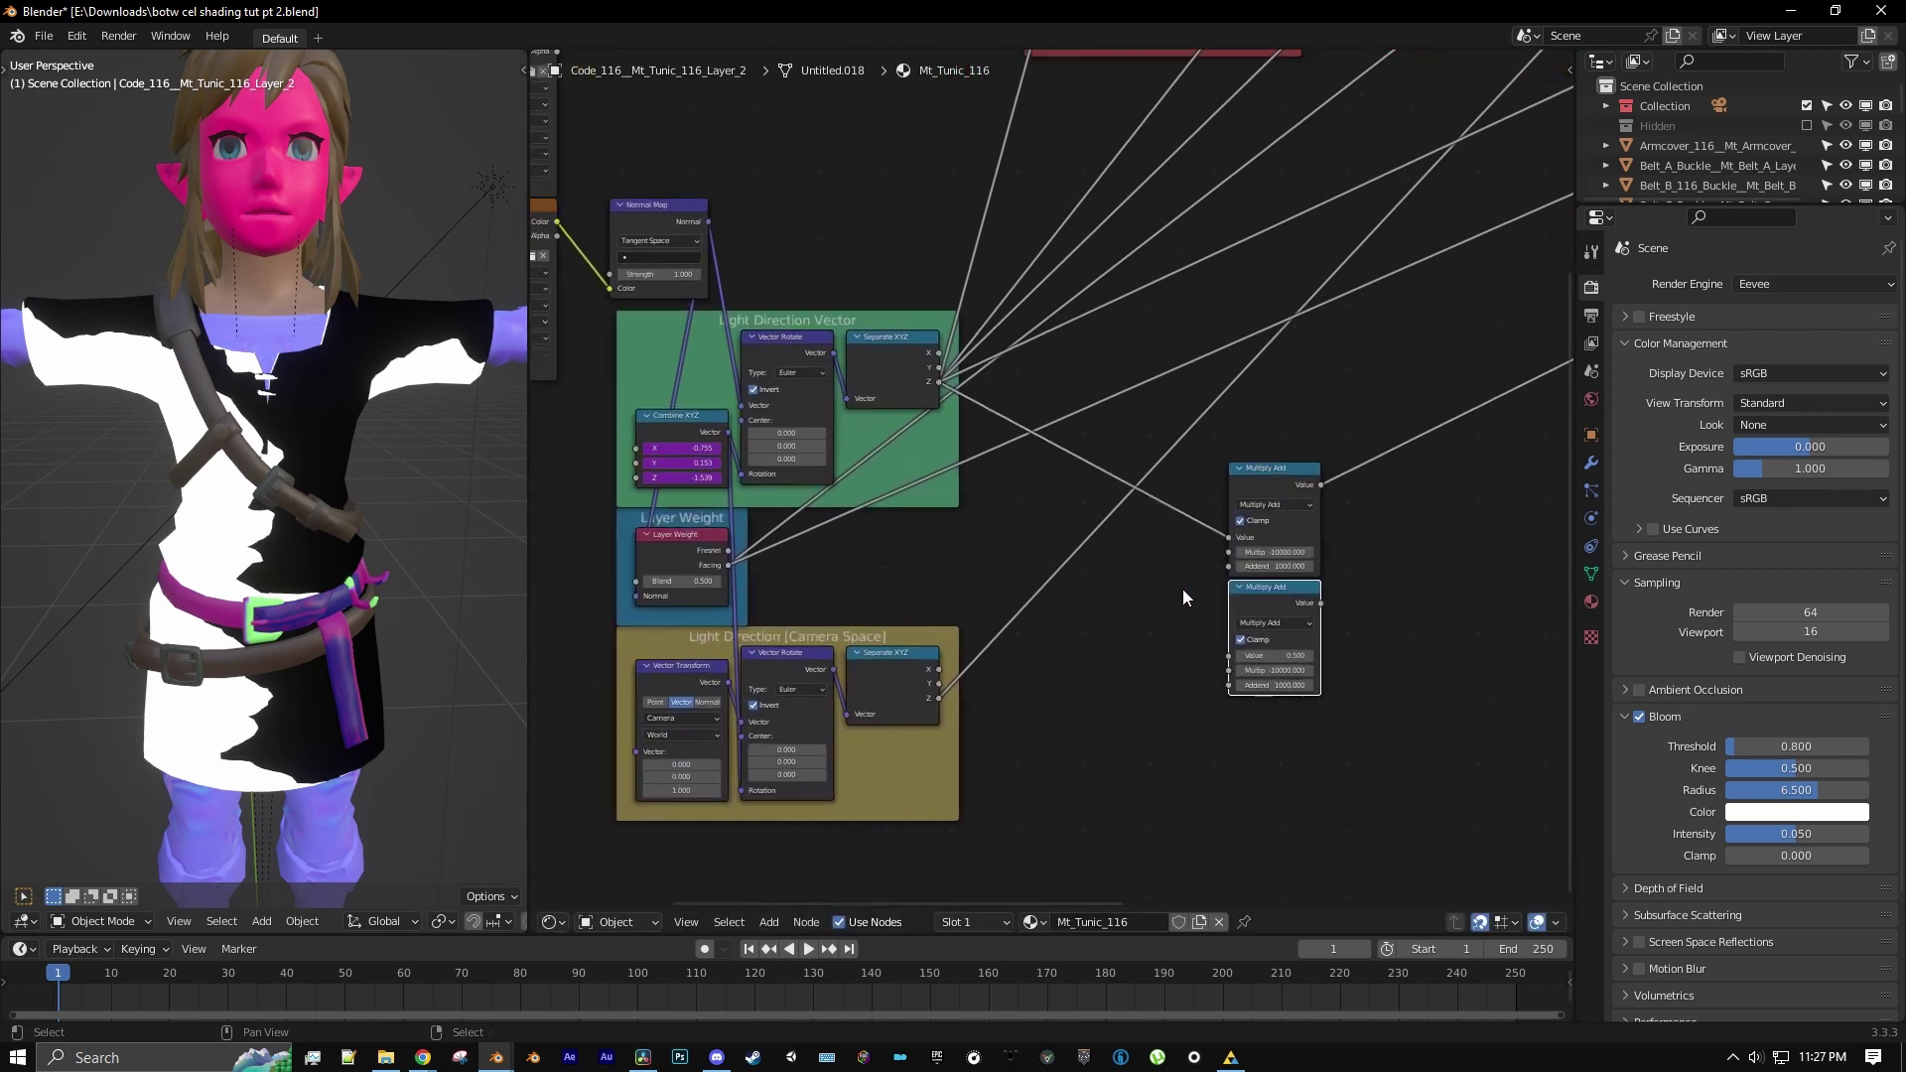
pyautogui.moveTo(702, 573); pyautogui.dragTo(1242, 673)
pyautogui.moveTo(1309, 600); pyautogui.dragTo(1258, 578, button='middle')
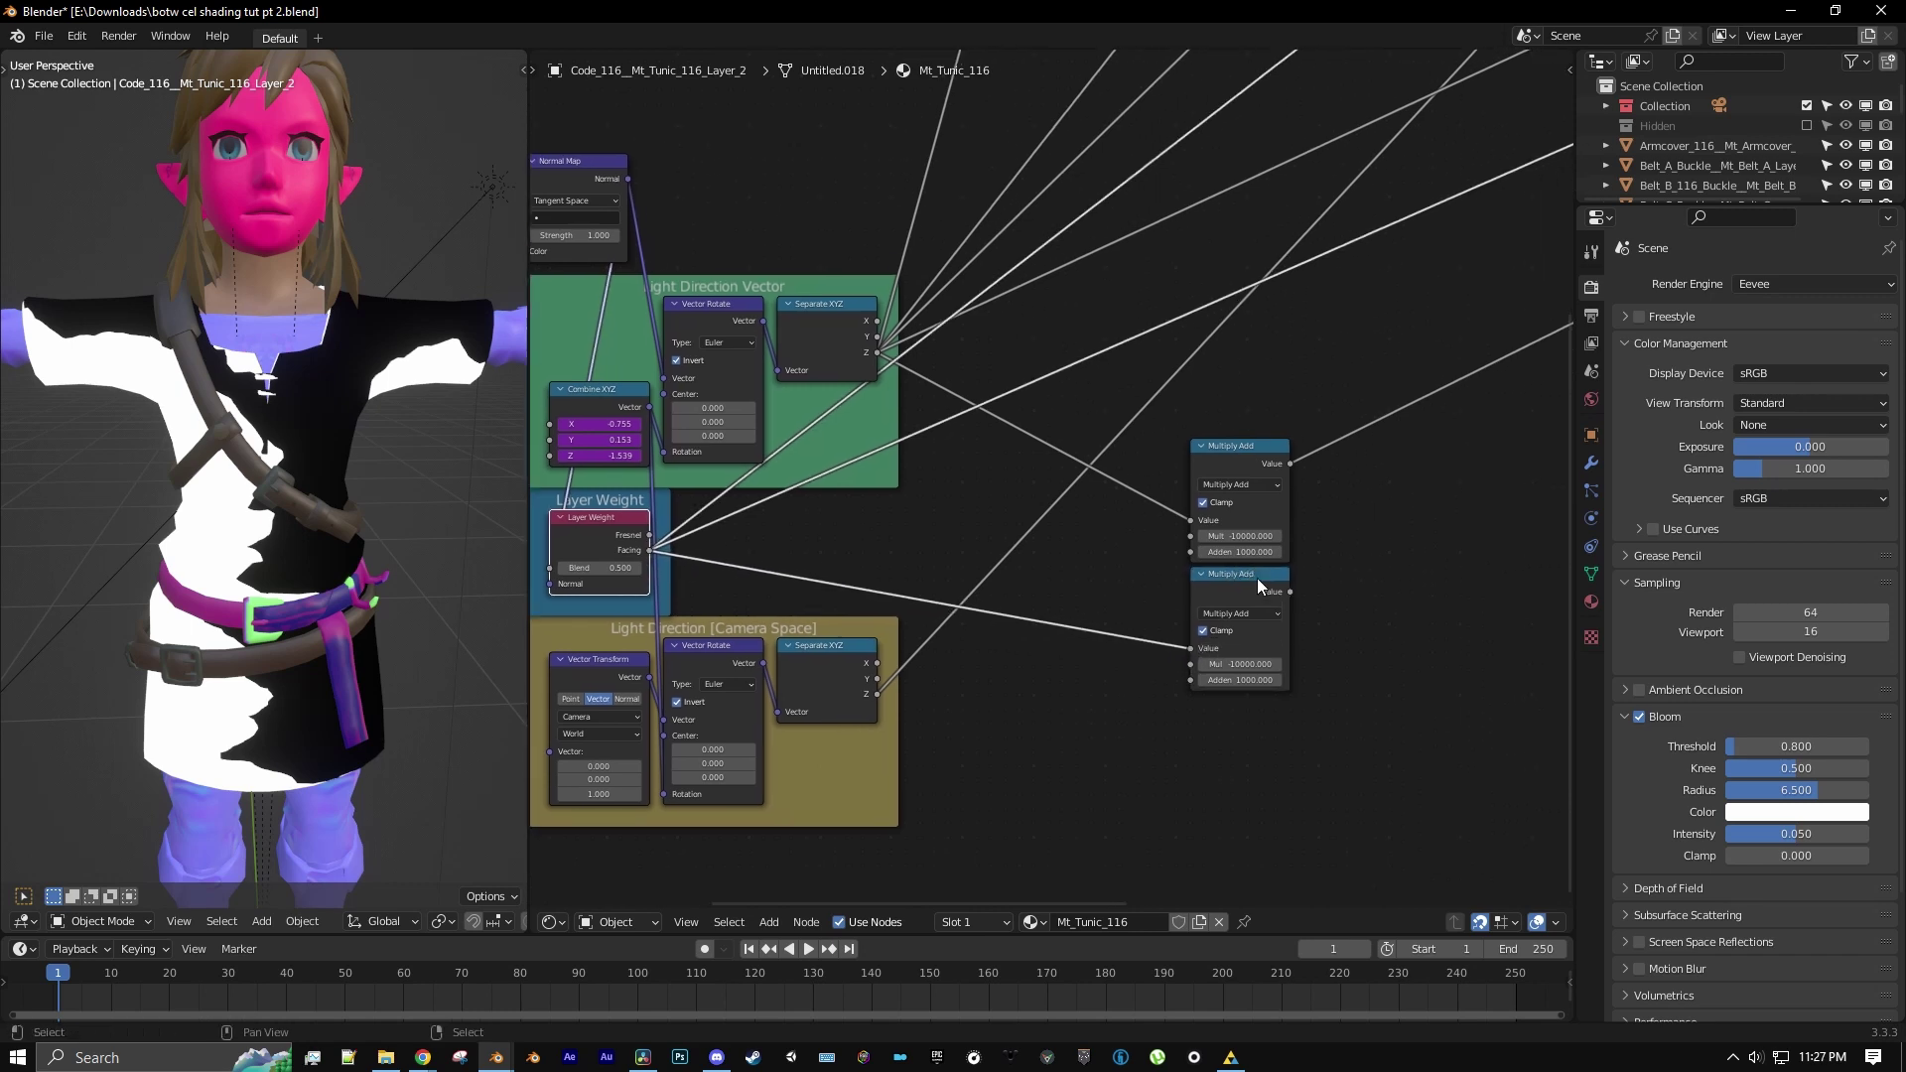
# Preview the lower Multiply Add node on the tunic and set its Multiplier to 10000 and Addend to -7000
pyautogui.keyDown('ctrl'); pyautogui.keyDown('shift'); pyautogui.click(1257, 582); pyautogui.keyUp('shift'); pyautogui.keyUp('ctrl')
pyautogui.scroll(2, 1276, 657)
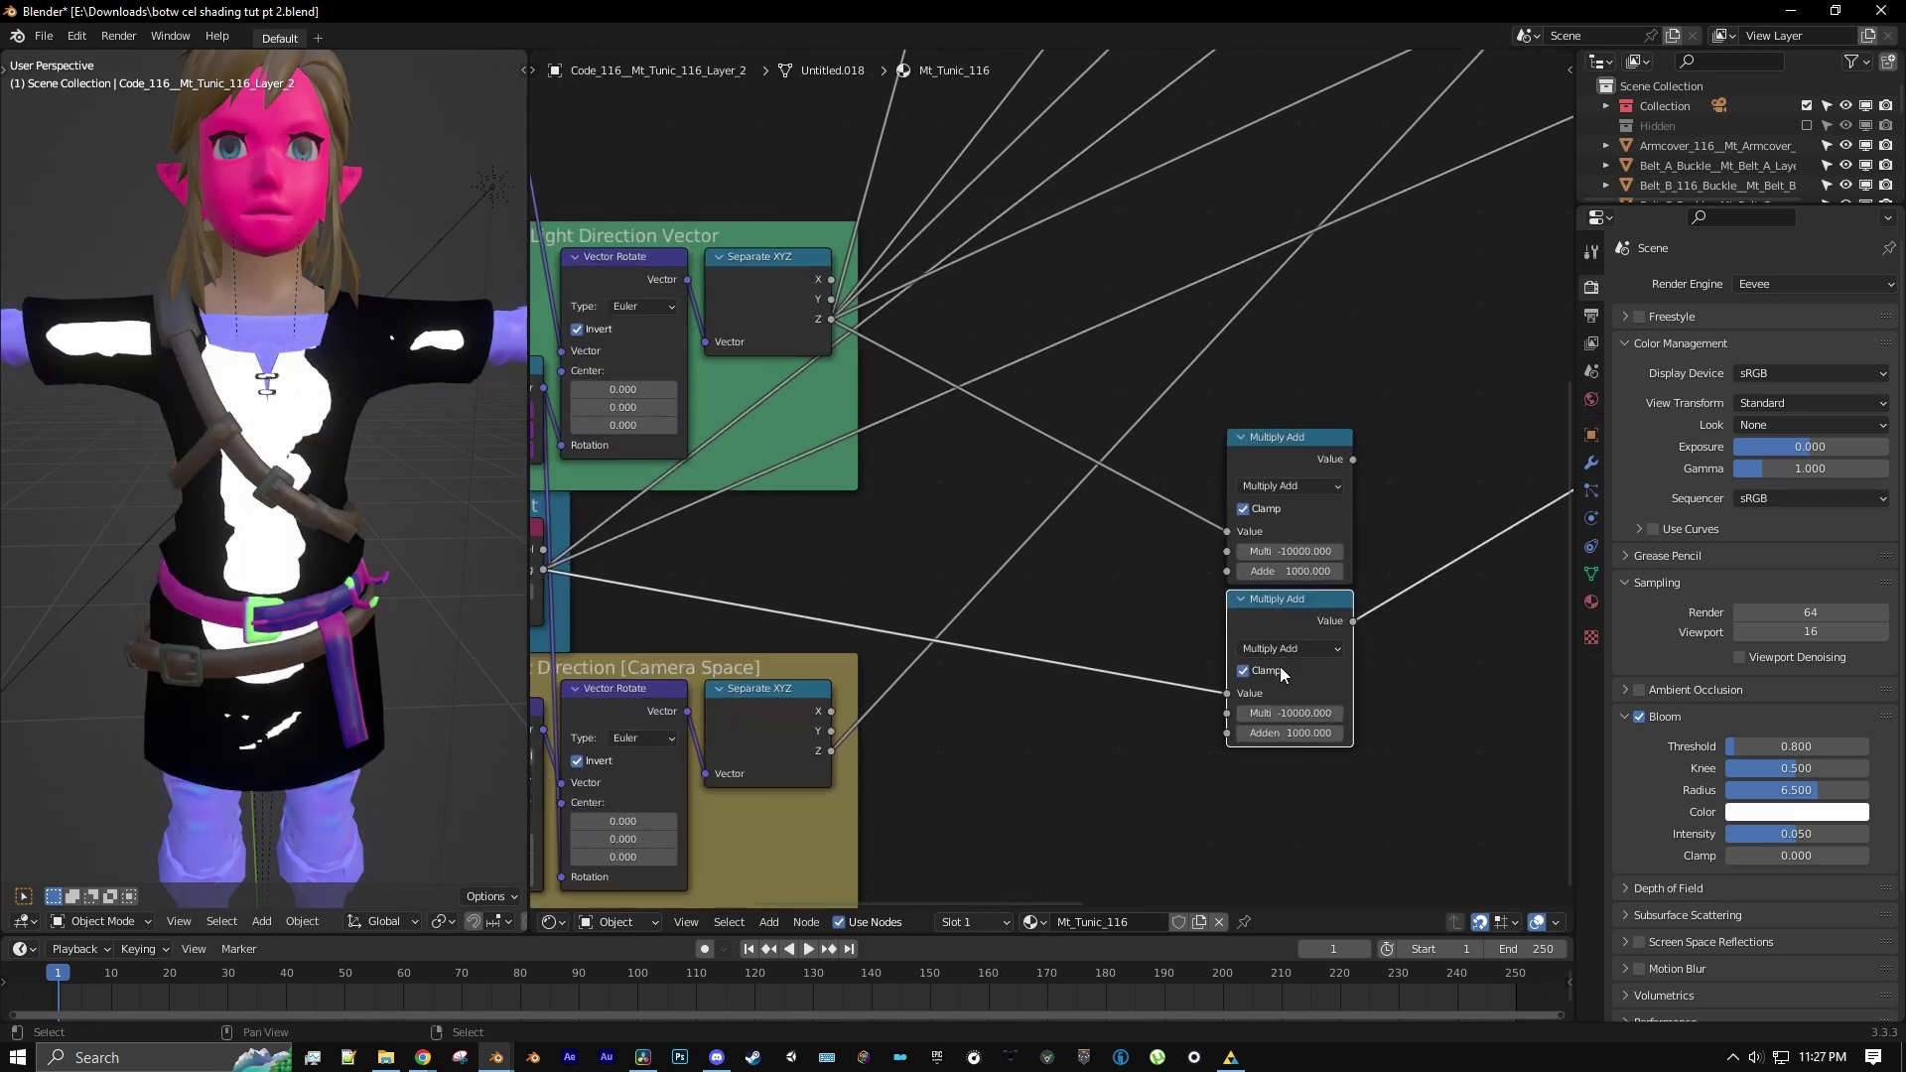
pyautogui.click(1298, 711)
pyautogui.write('10000')
pyautogui.press('Return')
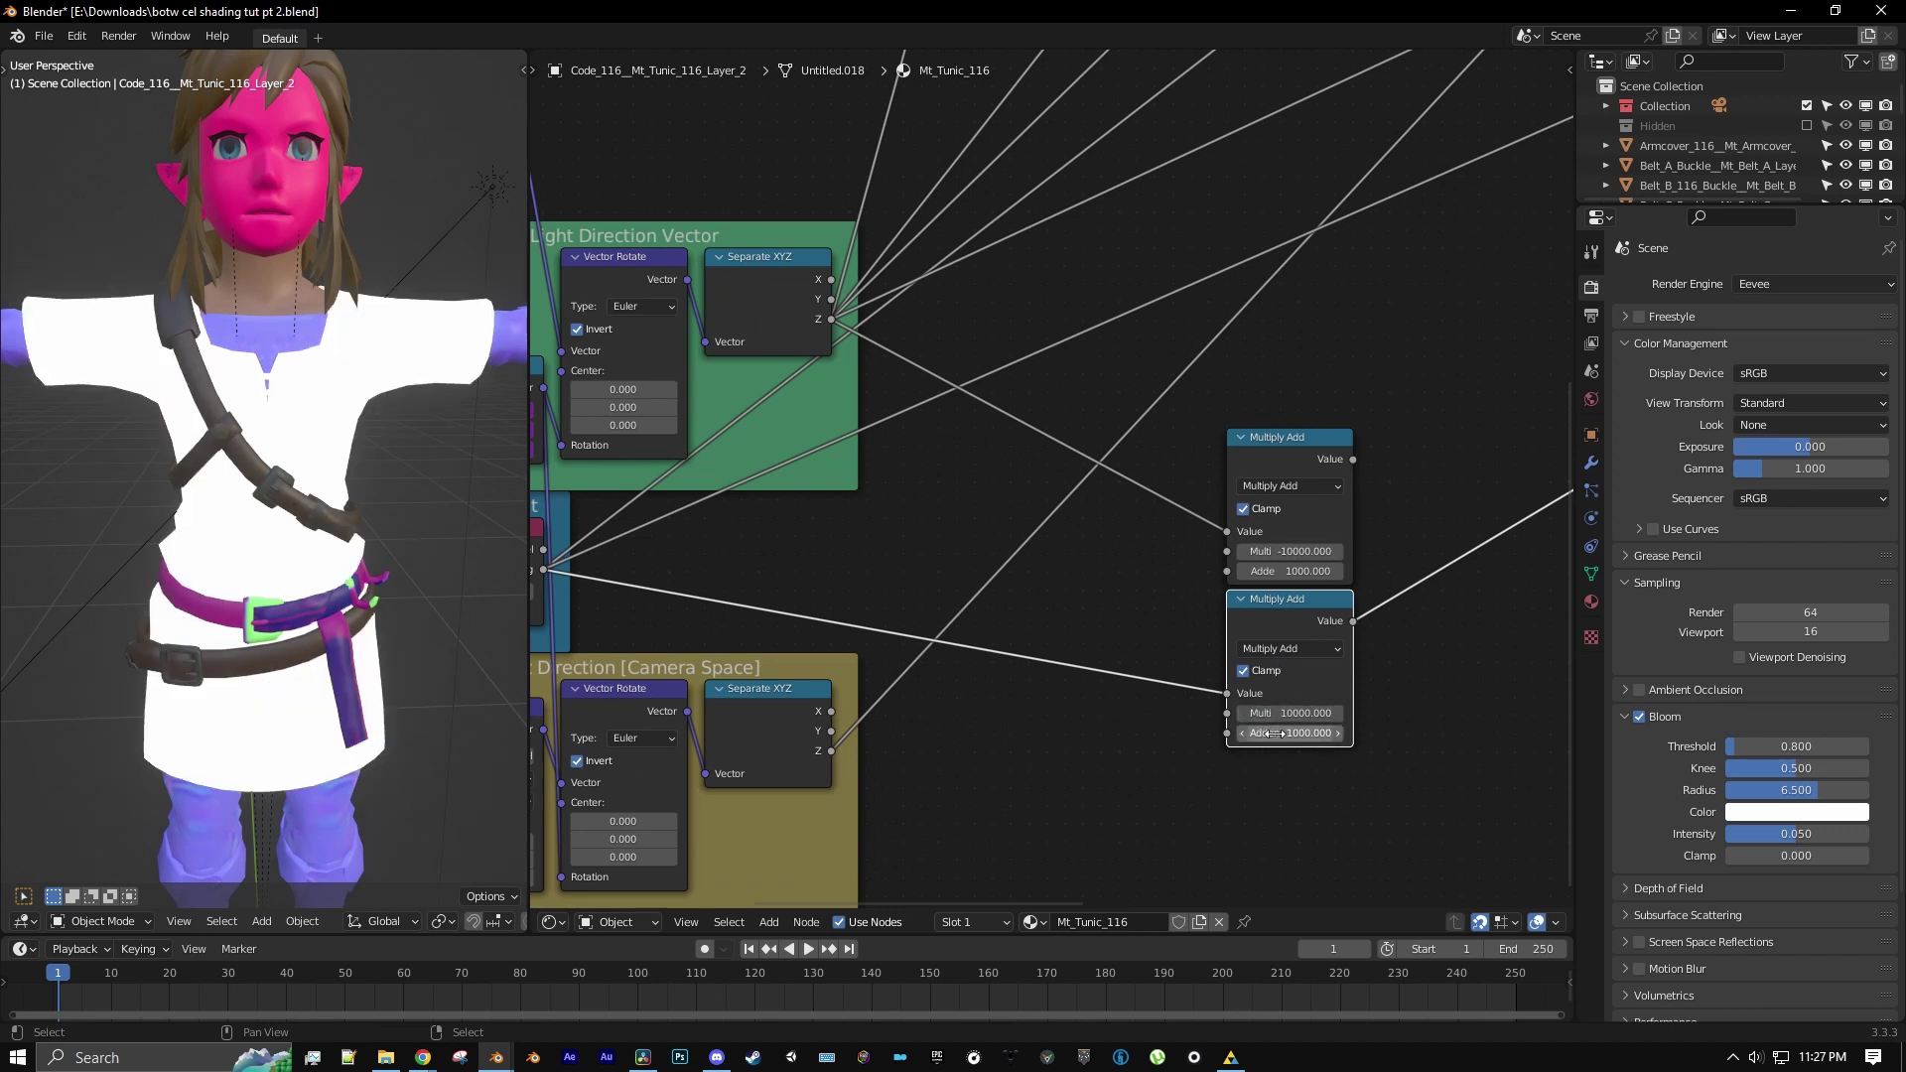
pyautogui.click(1274, 734)
pyautogui.press('Return')
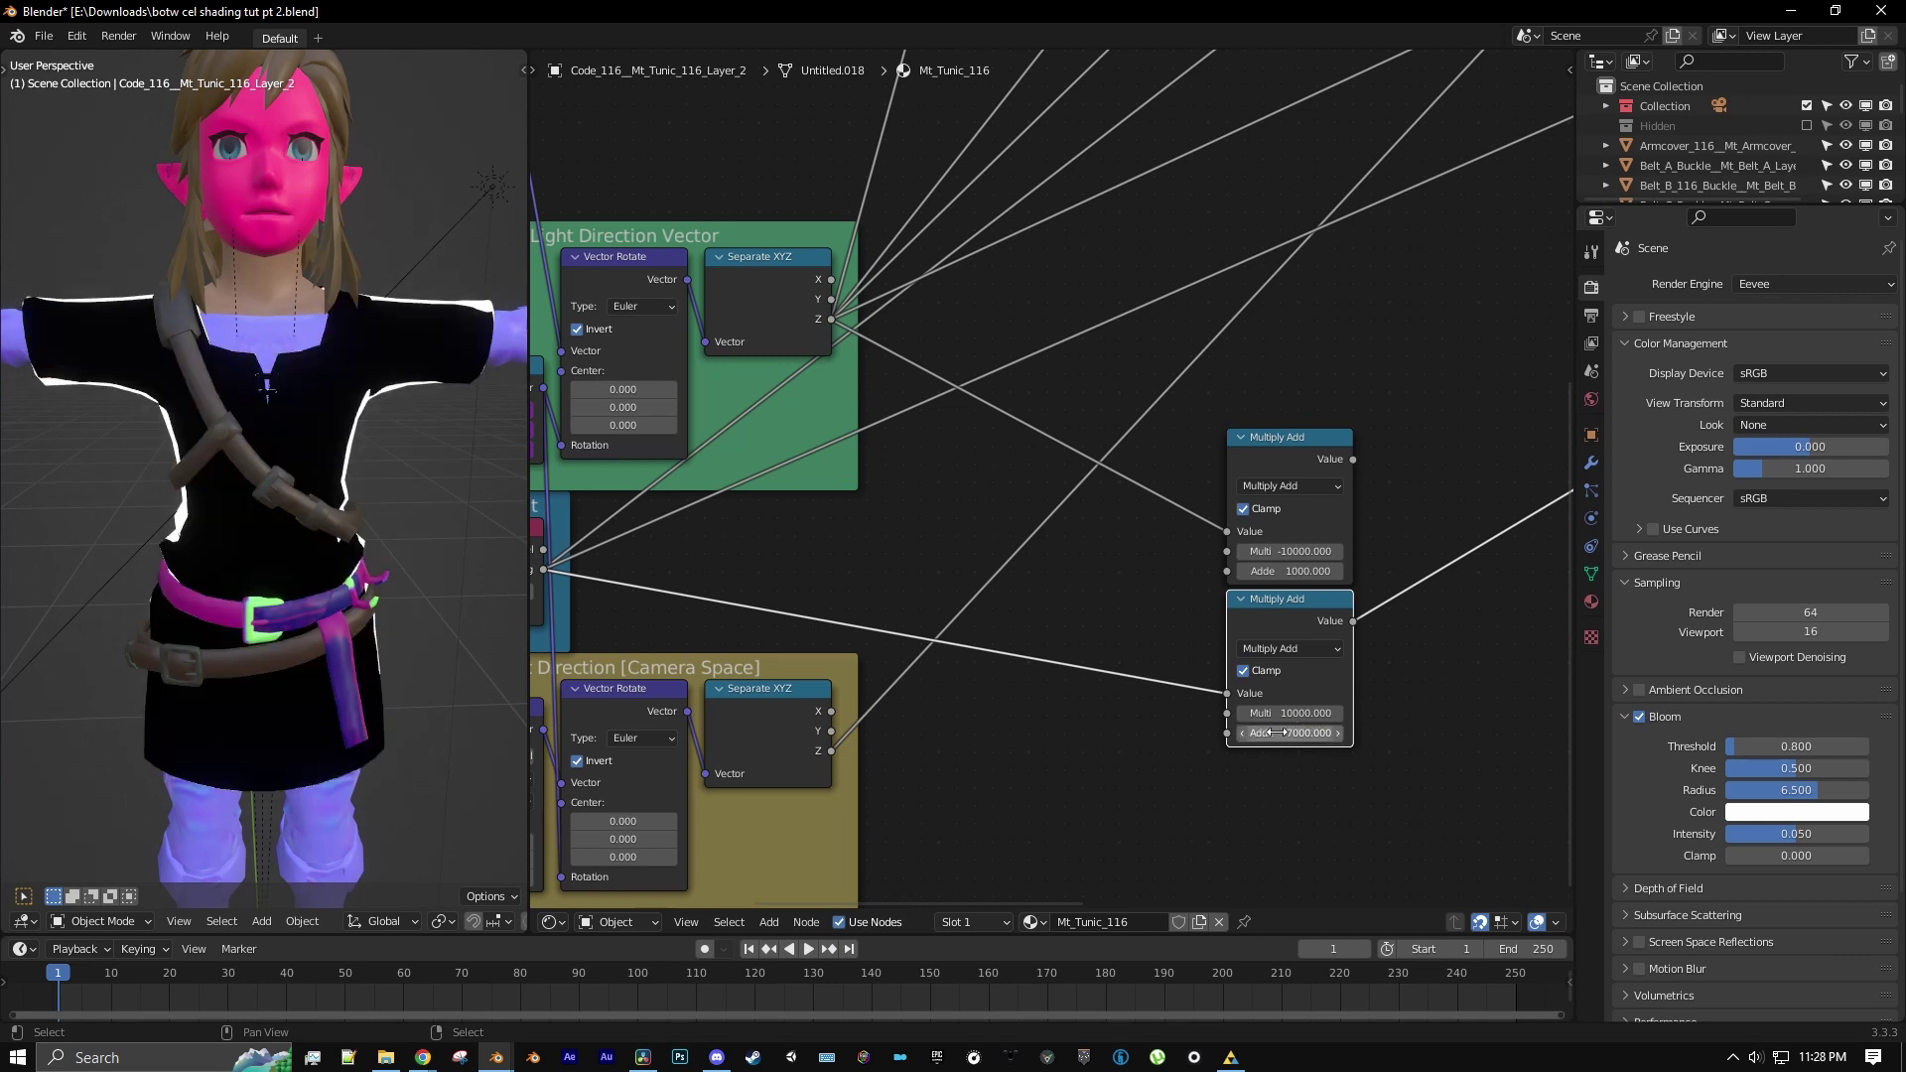
# Insert a copy of the lower Multiply Add node into its output link, switch it to Multiply and move it further down
pyautogui.scroll(-2, 1410, 557)
pyautogui.moveTo(1410, 557); pyautogui.dragTo(1251, 623, button='middle')
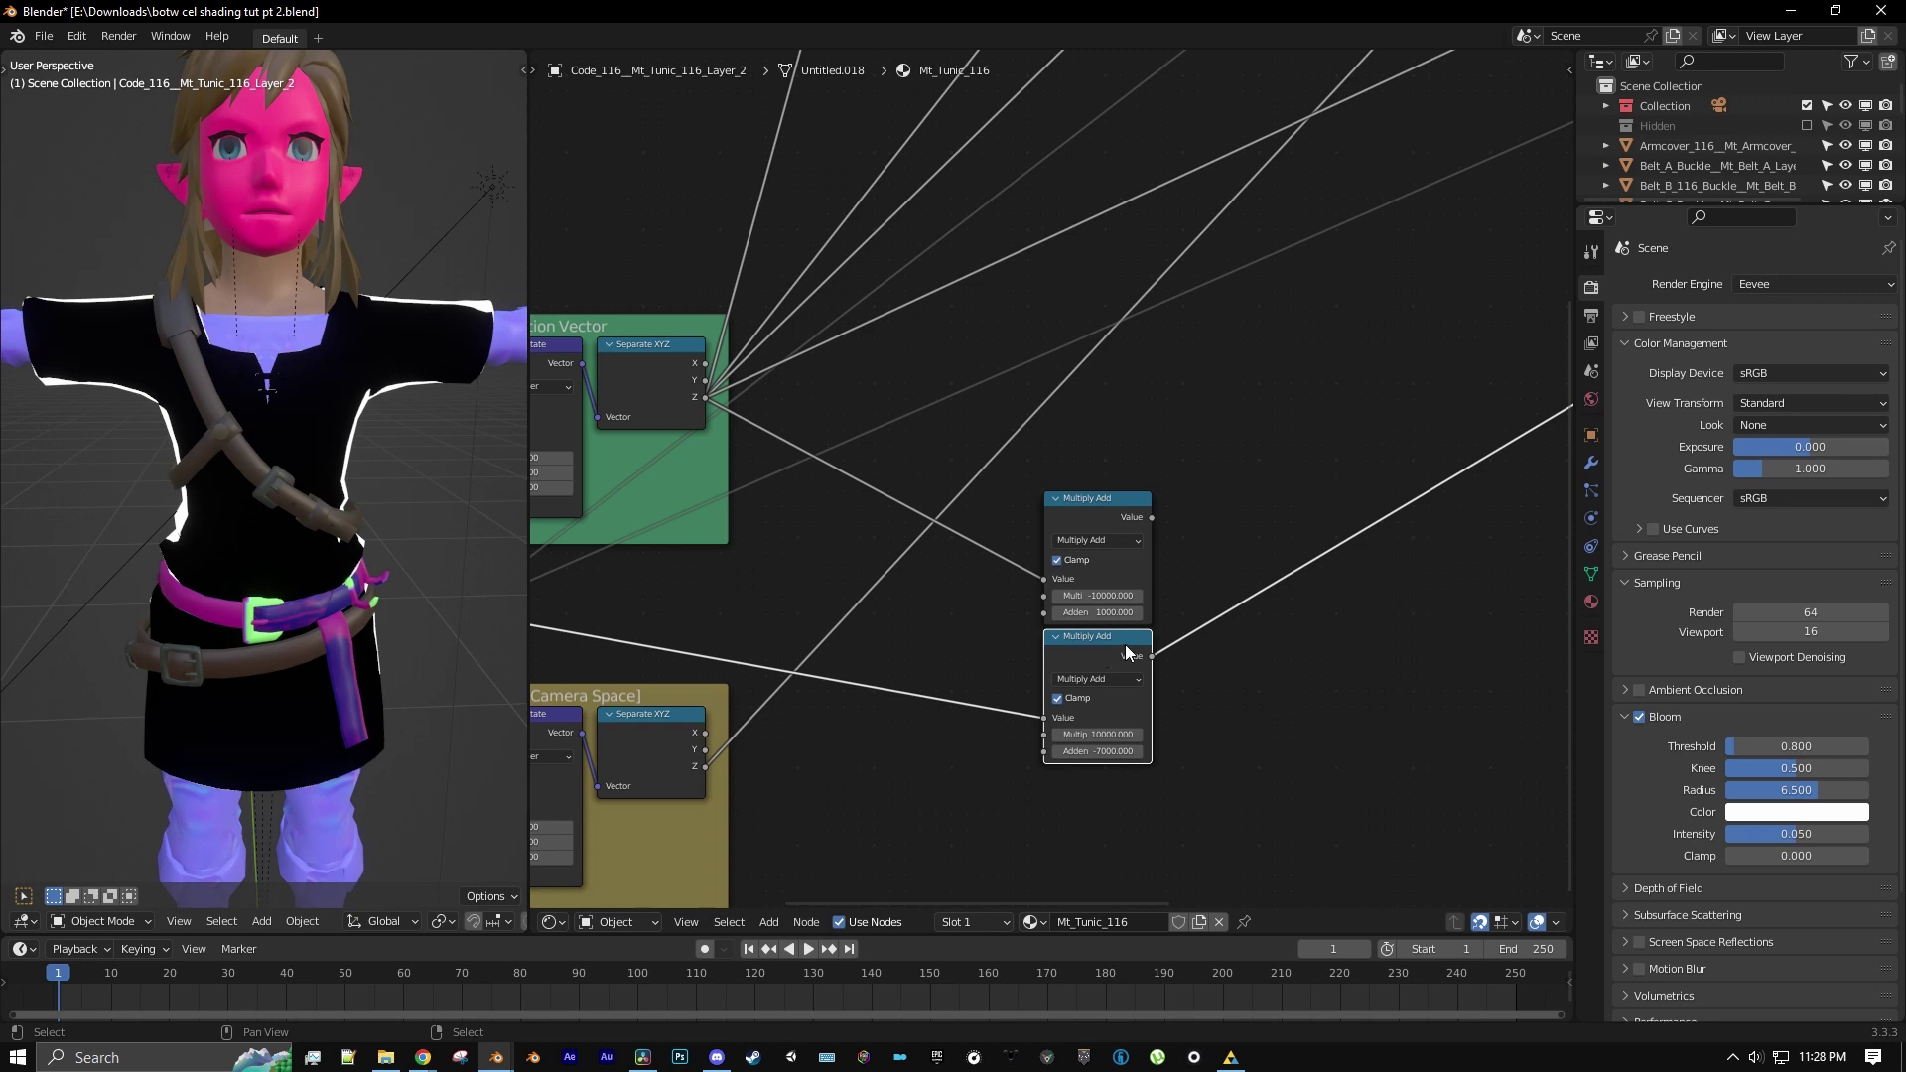
pyautogui.moveTo(1120, 647); pyautogui.dragTo(1054, 658, button='middle')
pyautogui.hotkey('shift', 'd')
pyautogui.click(1250, 562)
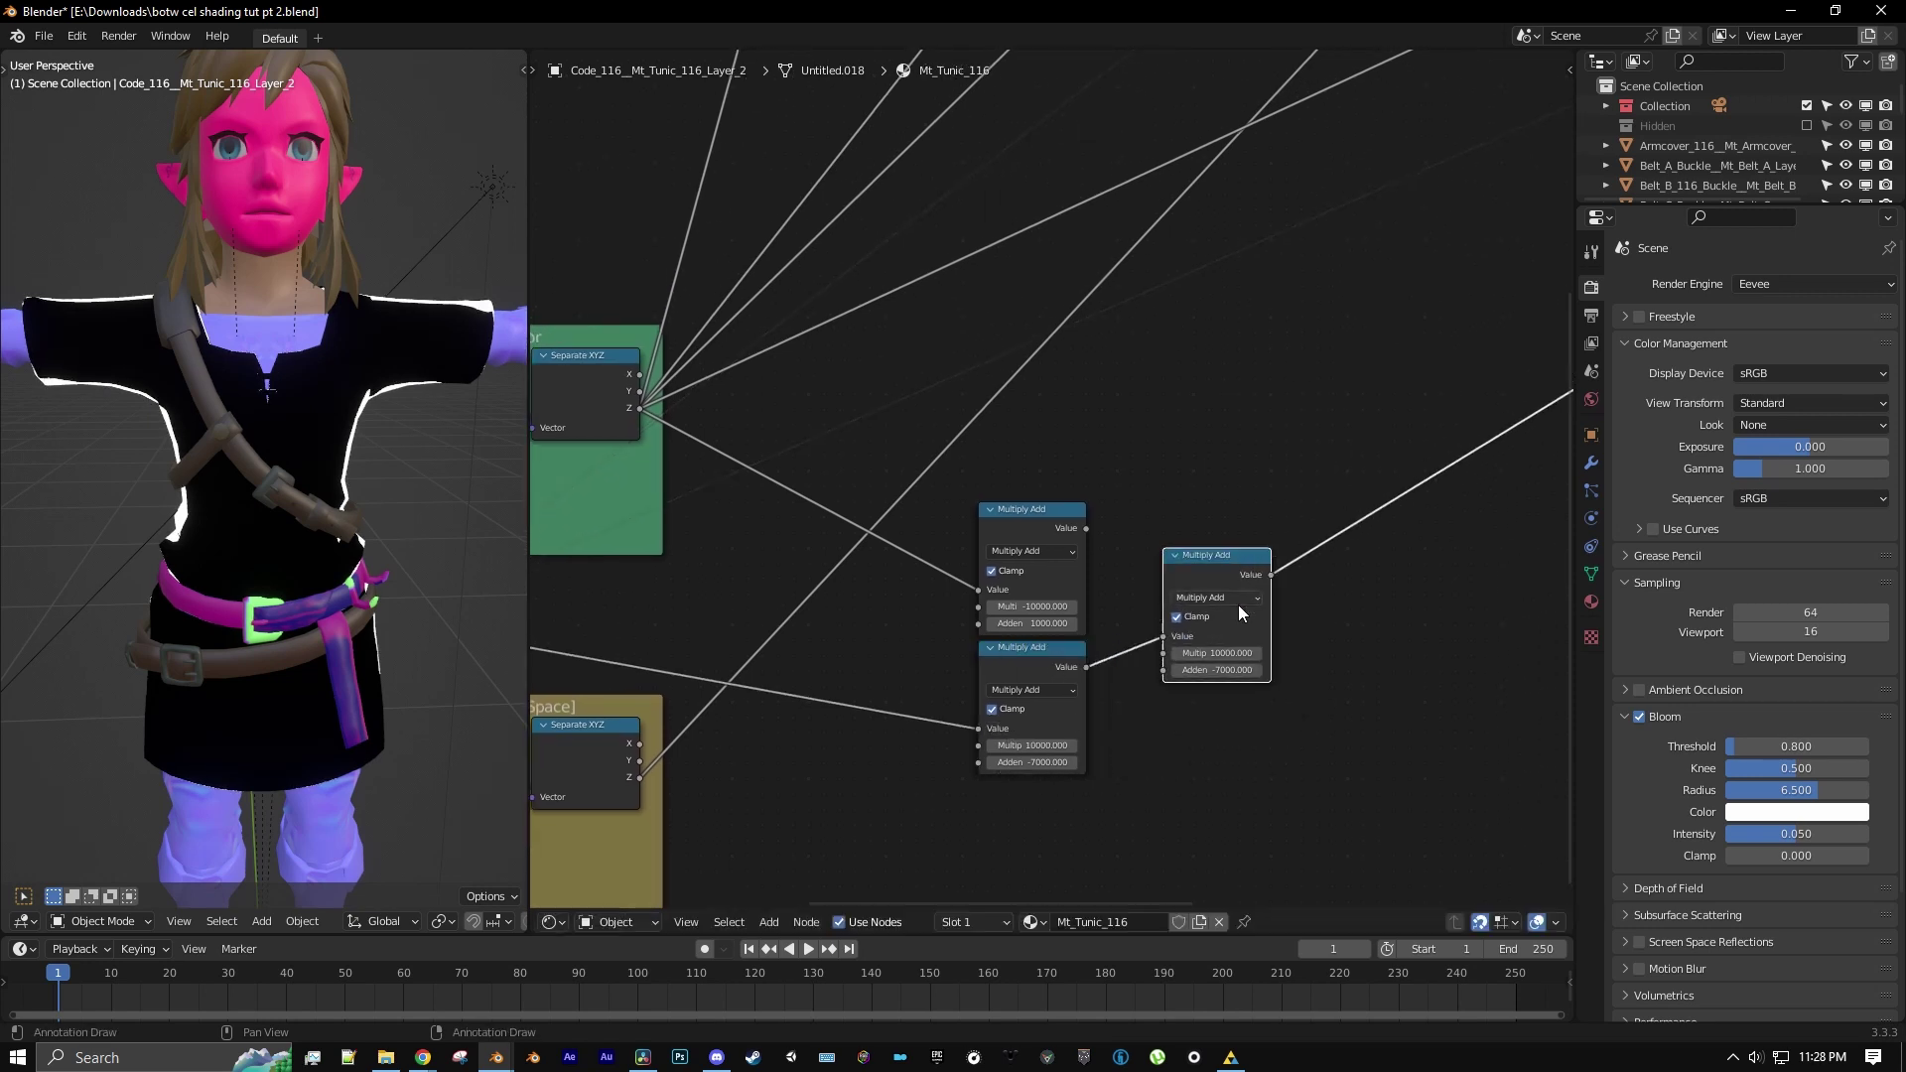
pyautogui.click(1237, 600)
pyautogui.click(1198, 675)
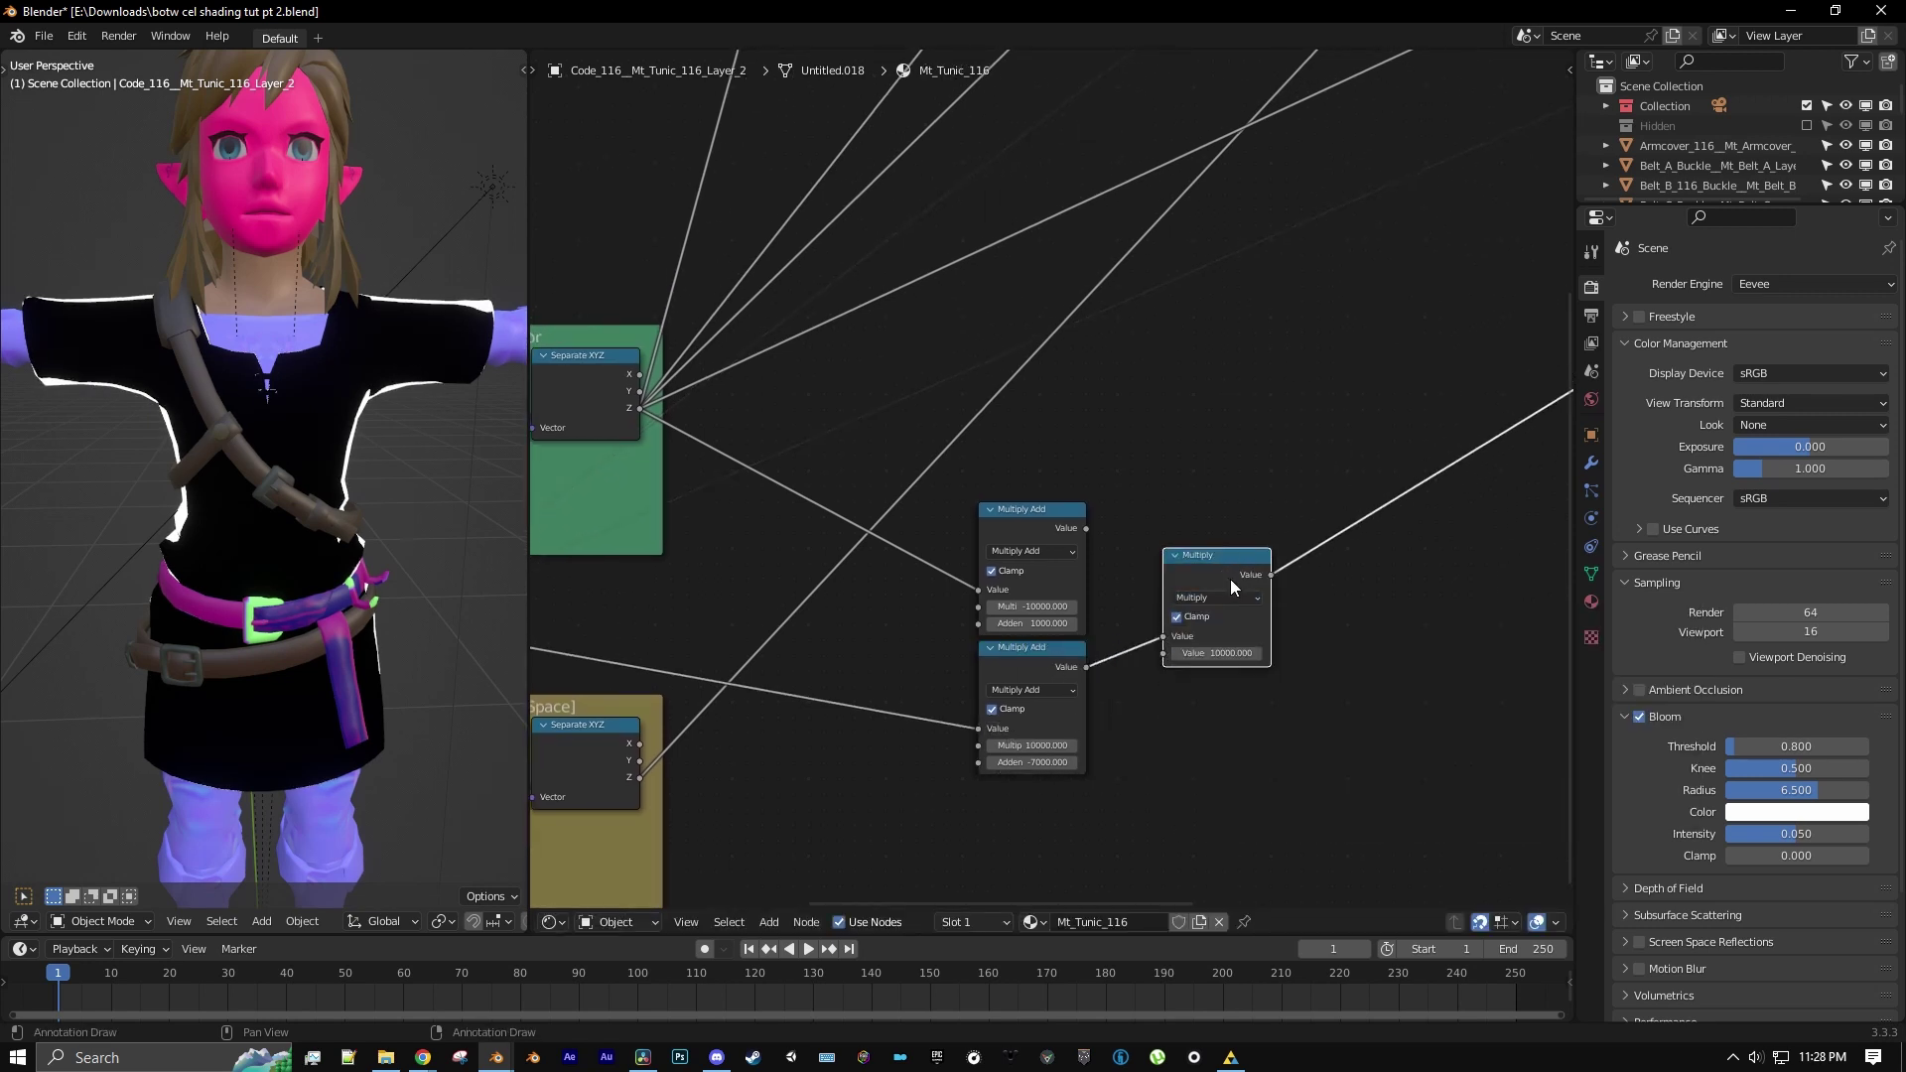
pyautogui.moveTo(1231, 580); pyautogui.dragTo(1230, 729)
# Link the camera-space Separate XYZ's Z output to the Multiply node's second Value, disable its Clamp and move it beside the lower Multiply Add
pyautogui.moveTo(721, 760); pyautogui.dragTo(1001, 564, button='middle')
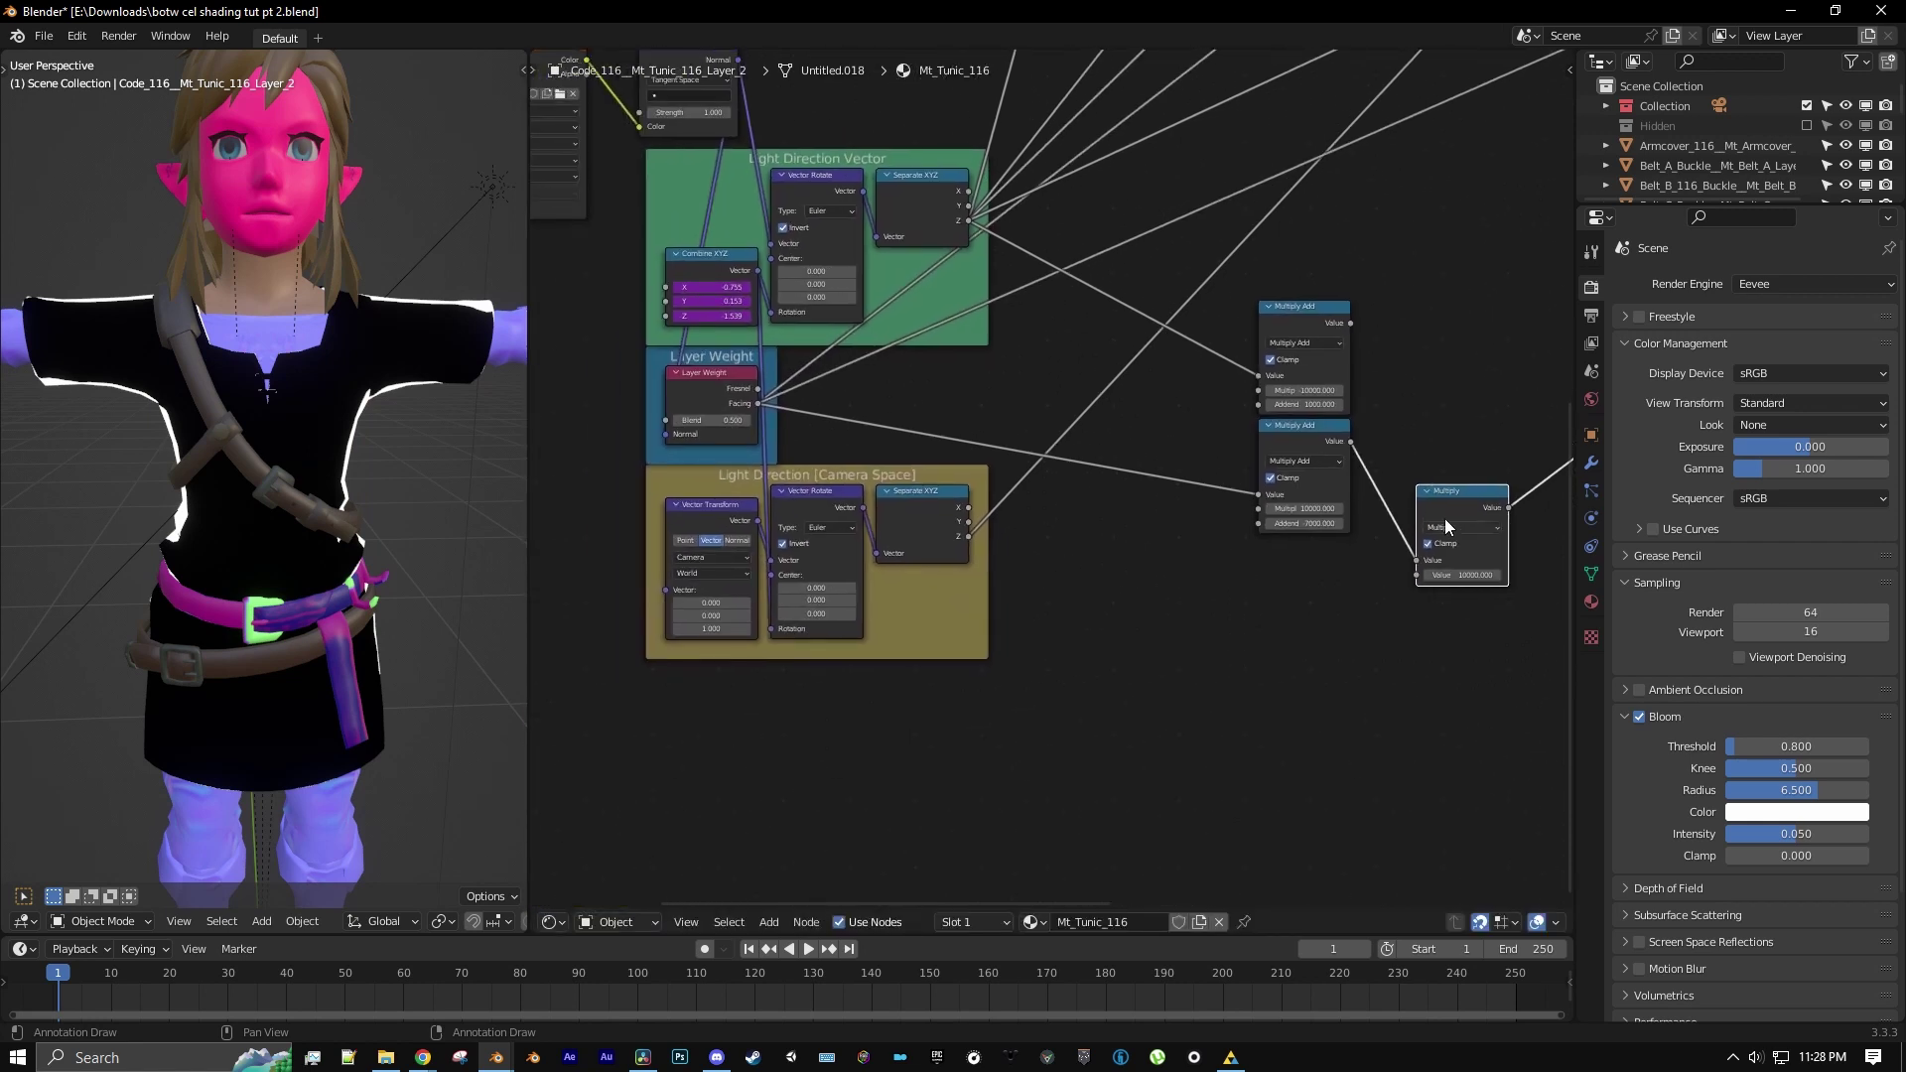
pyautogui.scroll(1, 1020, 545)
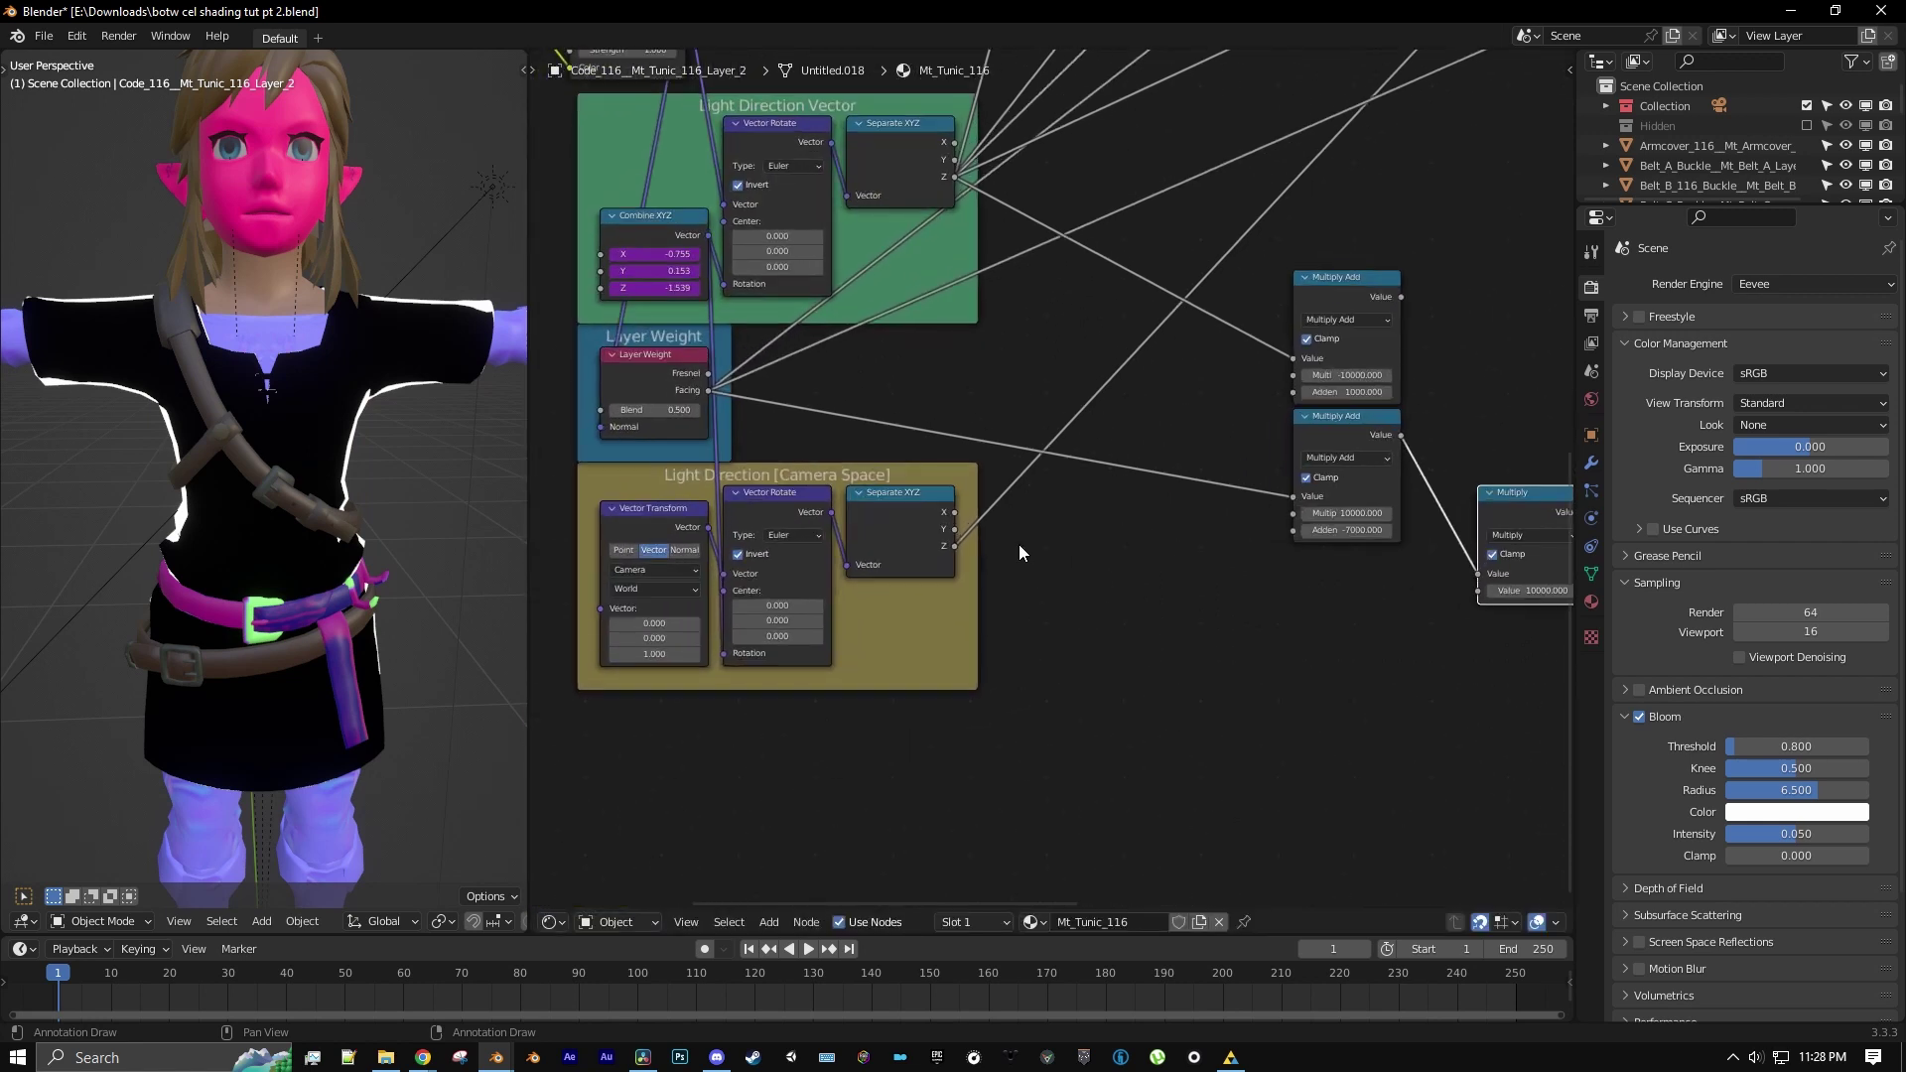
pyautogui.moveTo(953, 547); pyautogui.dragTo(1477, 590)
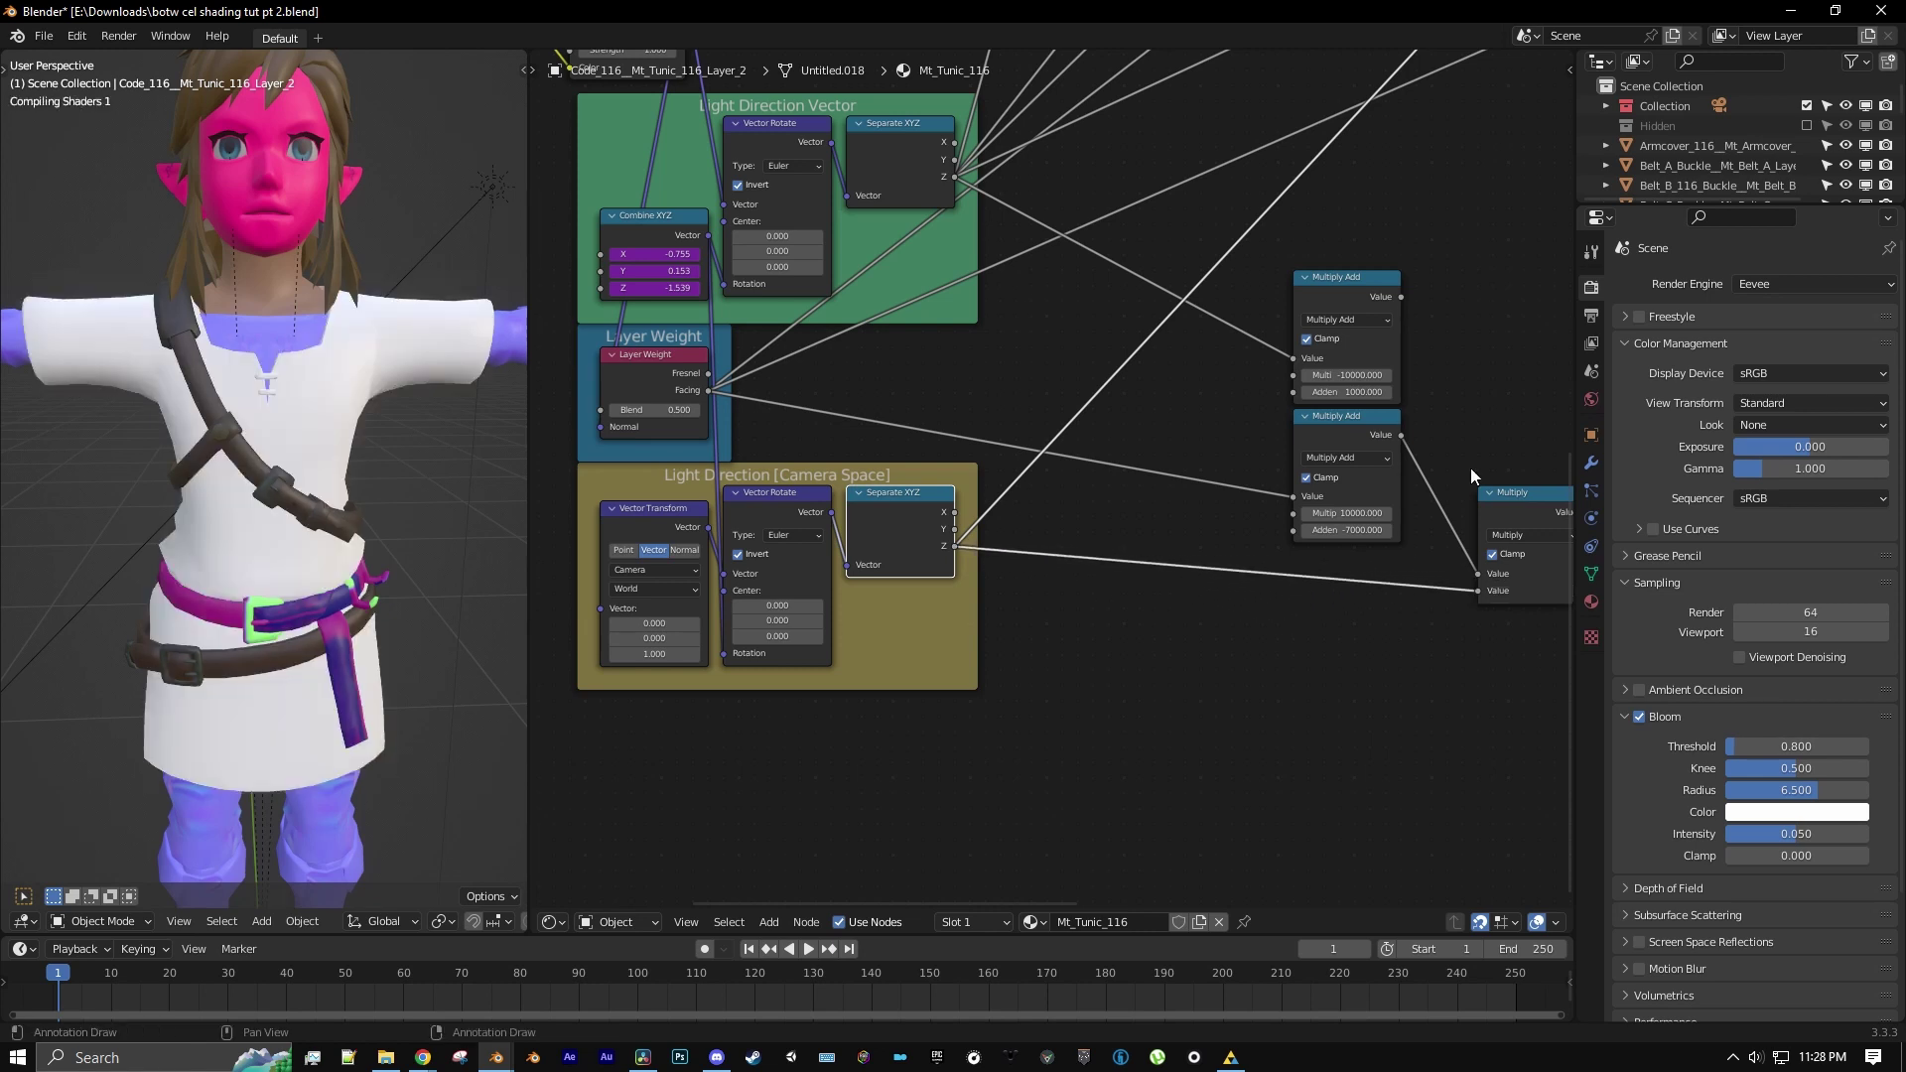
pyautogui.moveTo(1470, 468); pyautogui.dragTo(1200, 534, button='middle')
pyautogui.scroll(1, 1331, 658)
pyautogui.click(1237, 631)
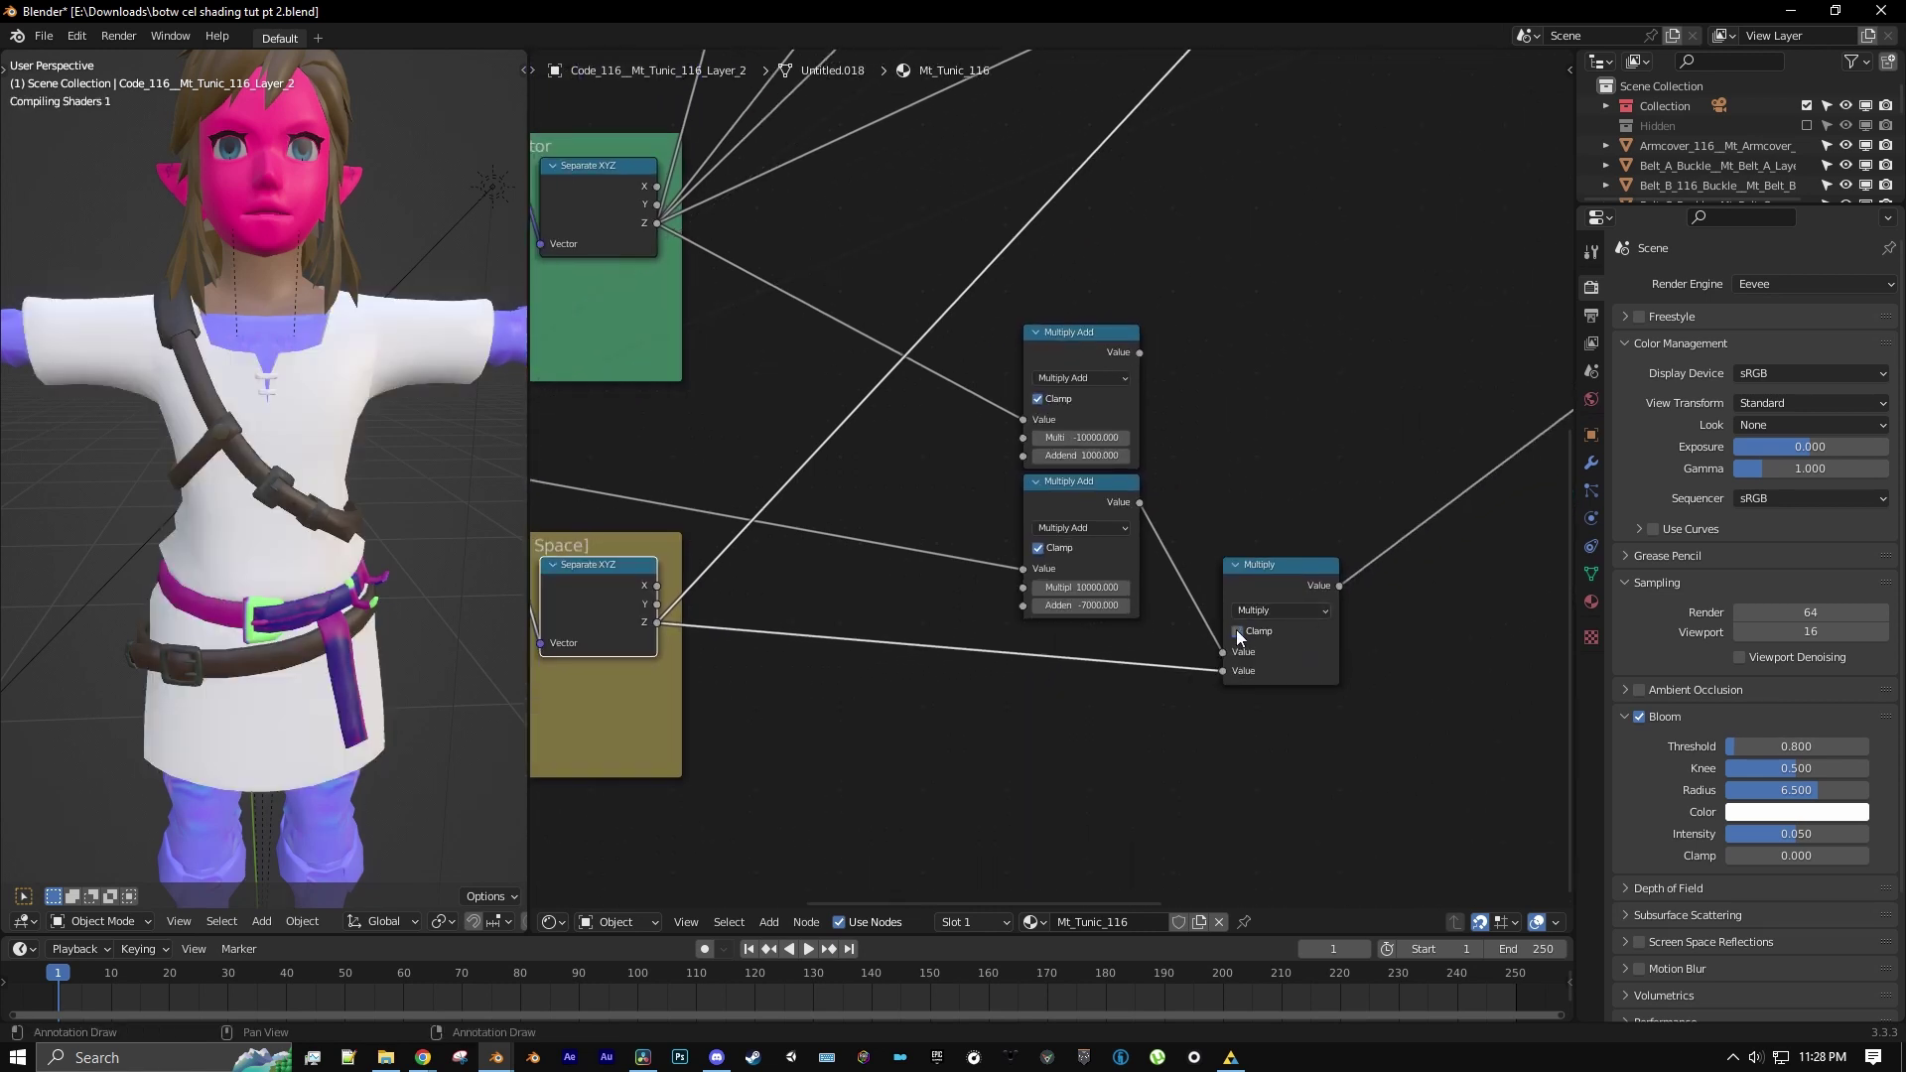
pyautogui.moveTo(1280, 579); pyautogui.dragTo(1249, 508)
# Insert a duplicate of the Multiply node after it and link the upper Multiply Add's output to the copy's first Value
pyautogui.moveTo(1290, 454); pyautogui.dragTo(1150, 611, button='middle')
pyautogui.scroll(3, 1149, 613)
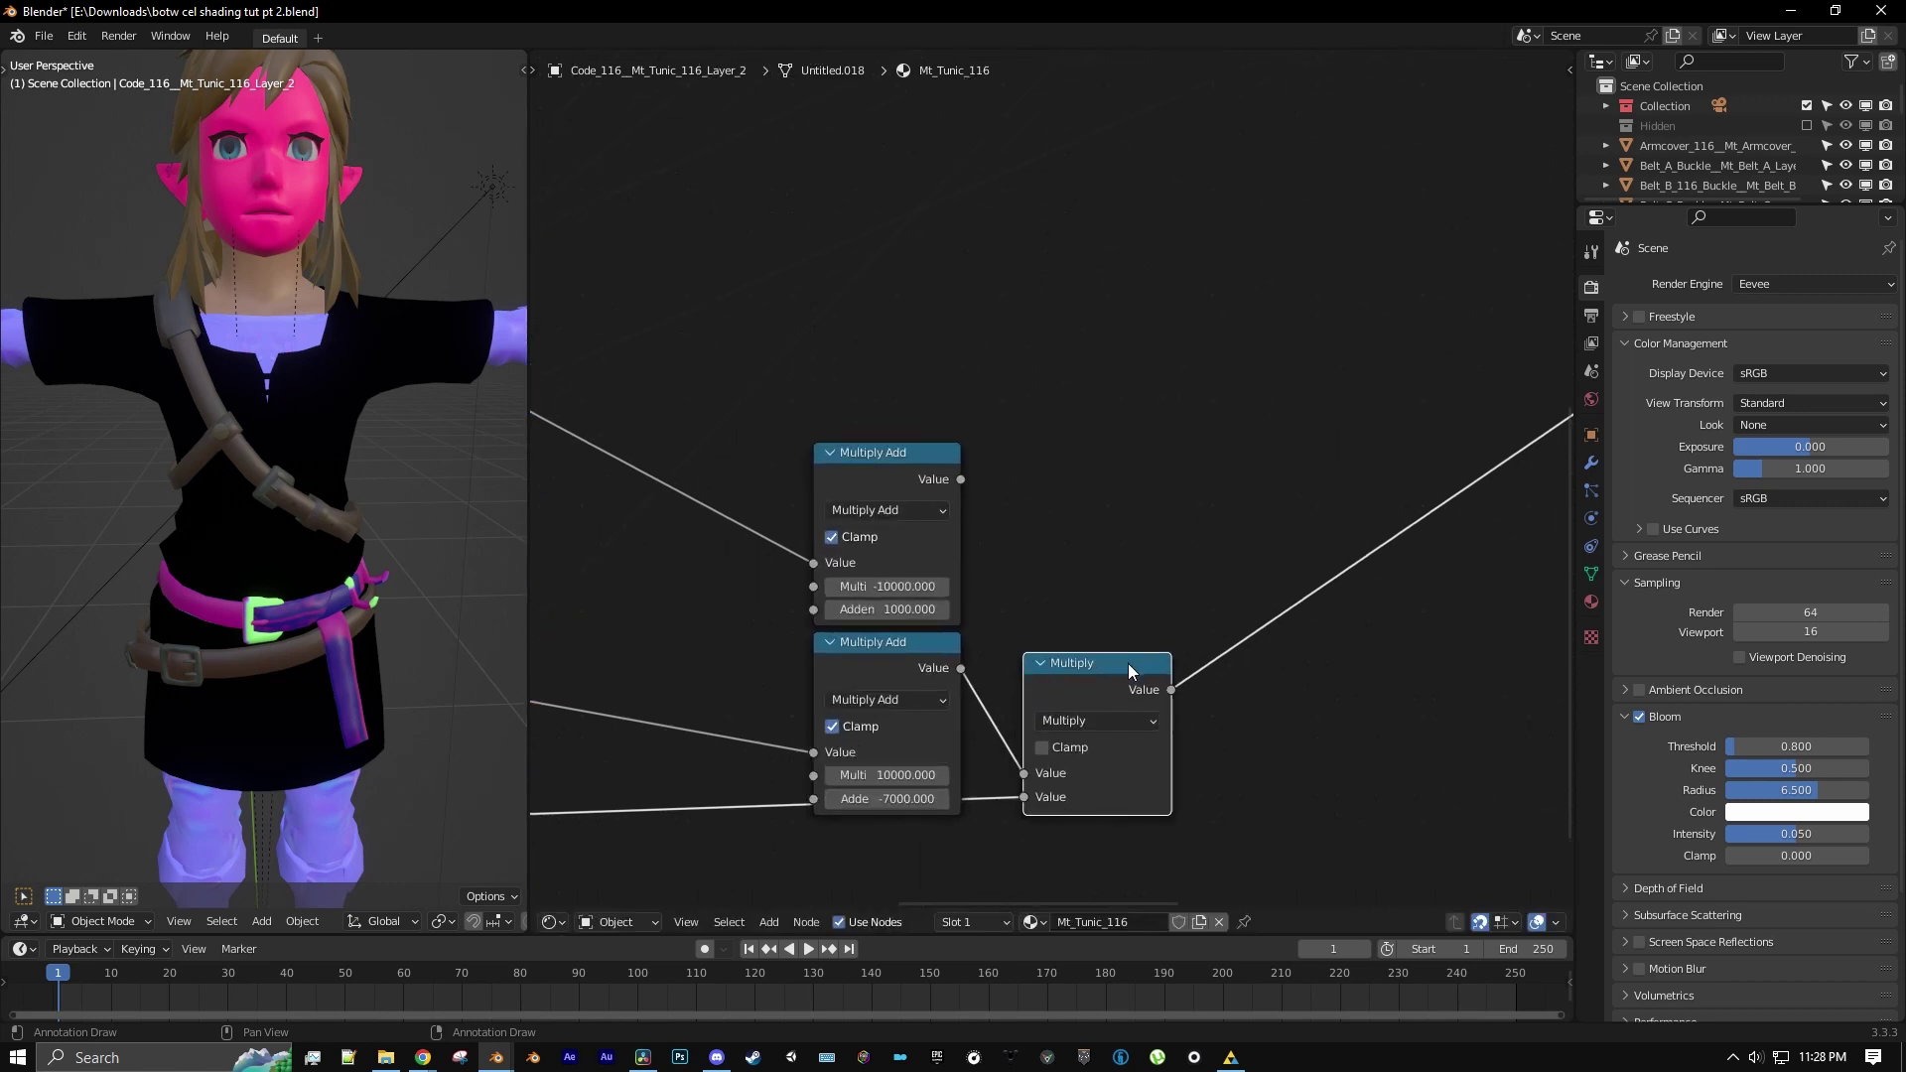
pyautogui.hotkey('shift', 'd')
pyautogui.click(1309, 559)
pyautogui.scroll(-3, 1191, 536)
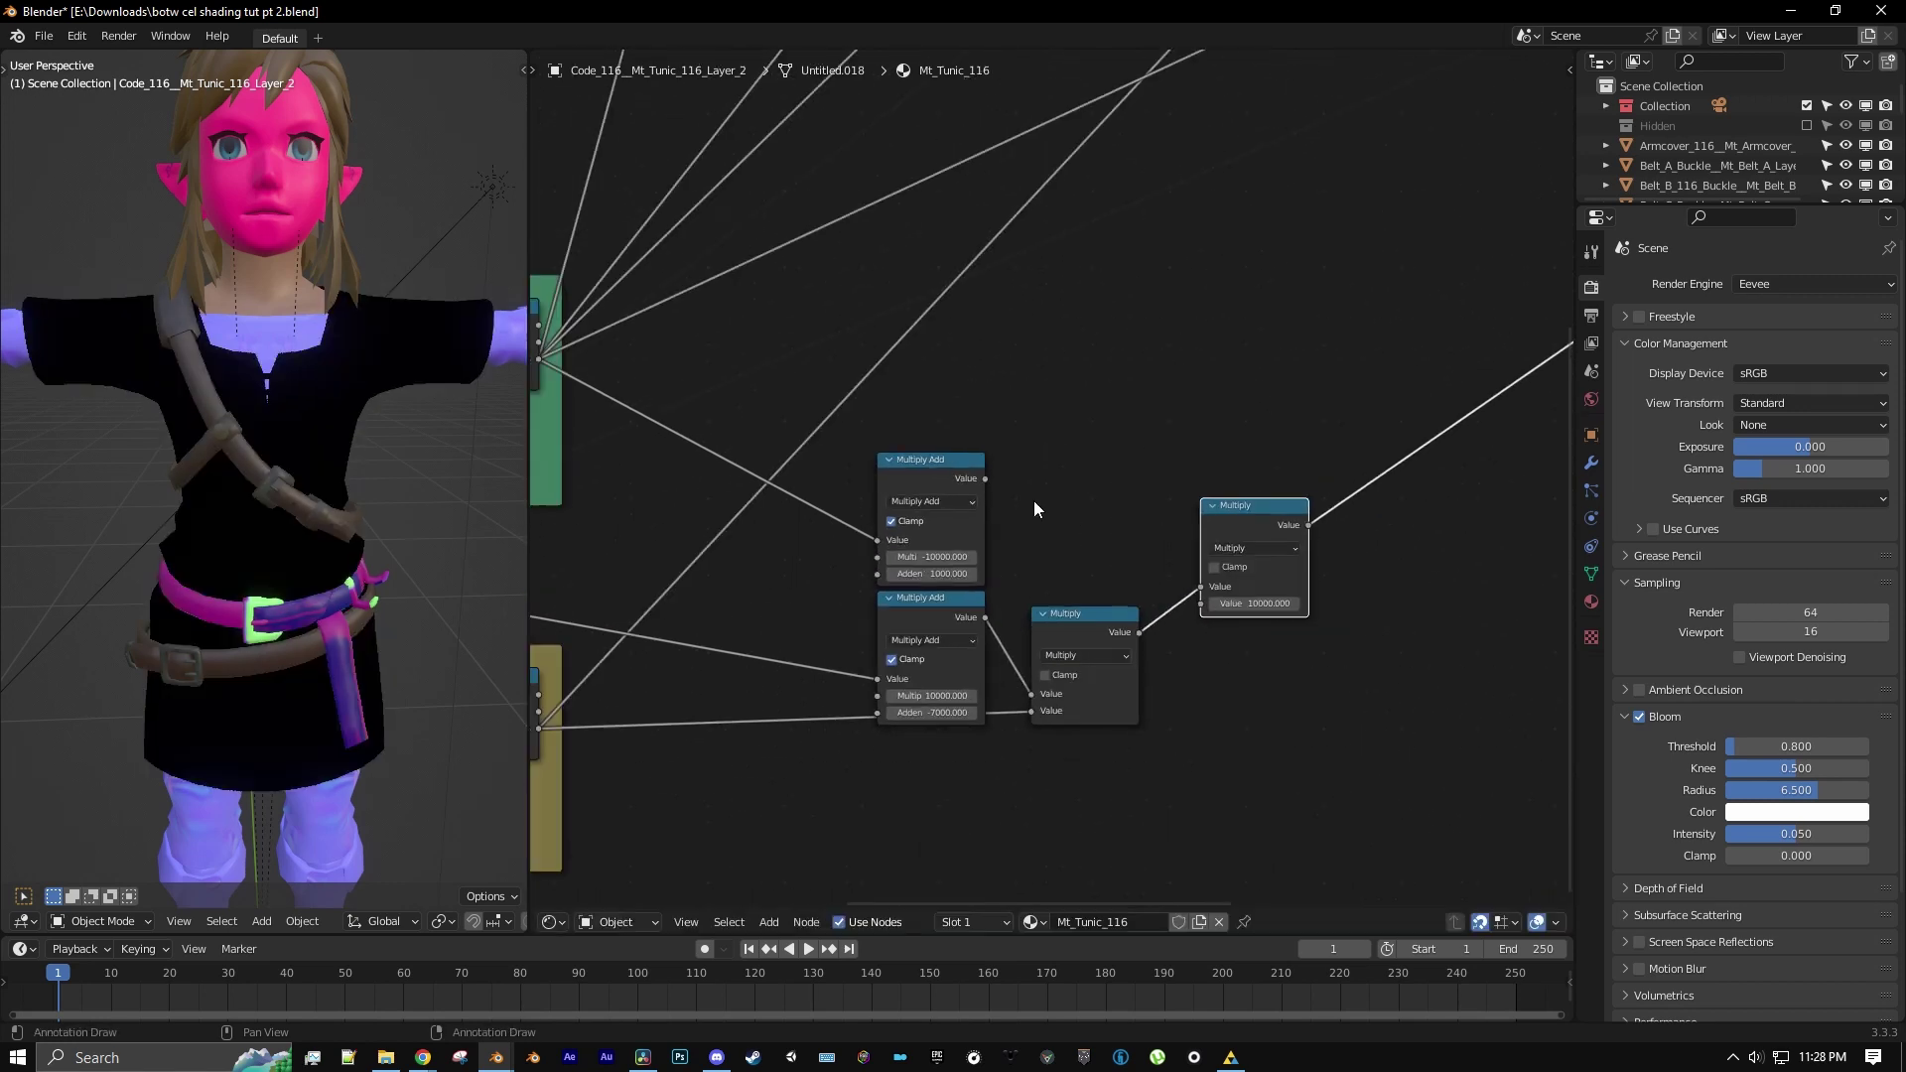
pyautogui.moveTo(726, 357); pyautogui.dragTo(898, 372, button='middle')
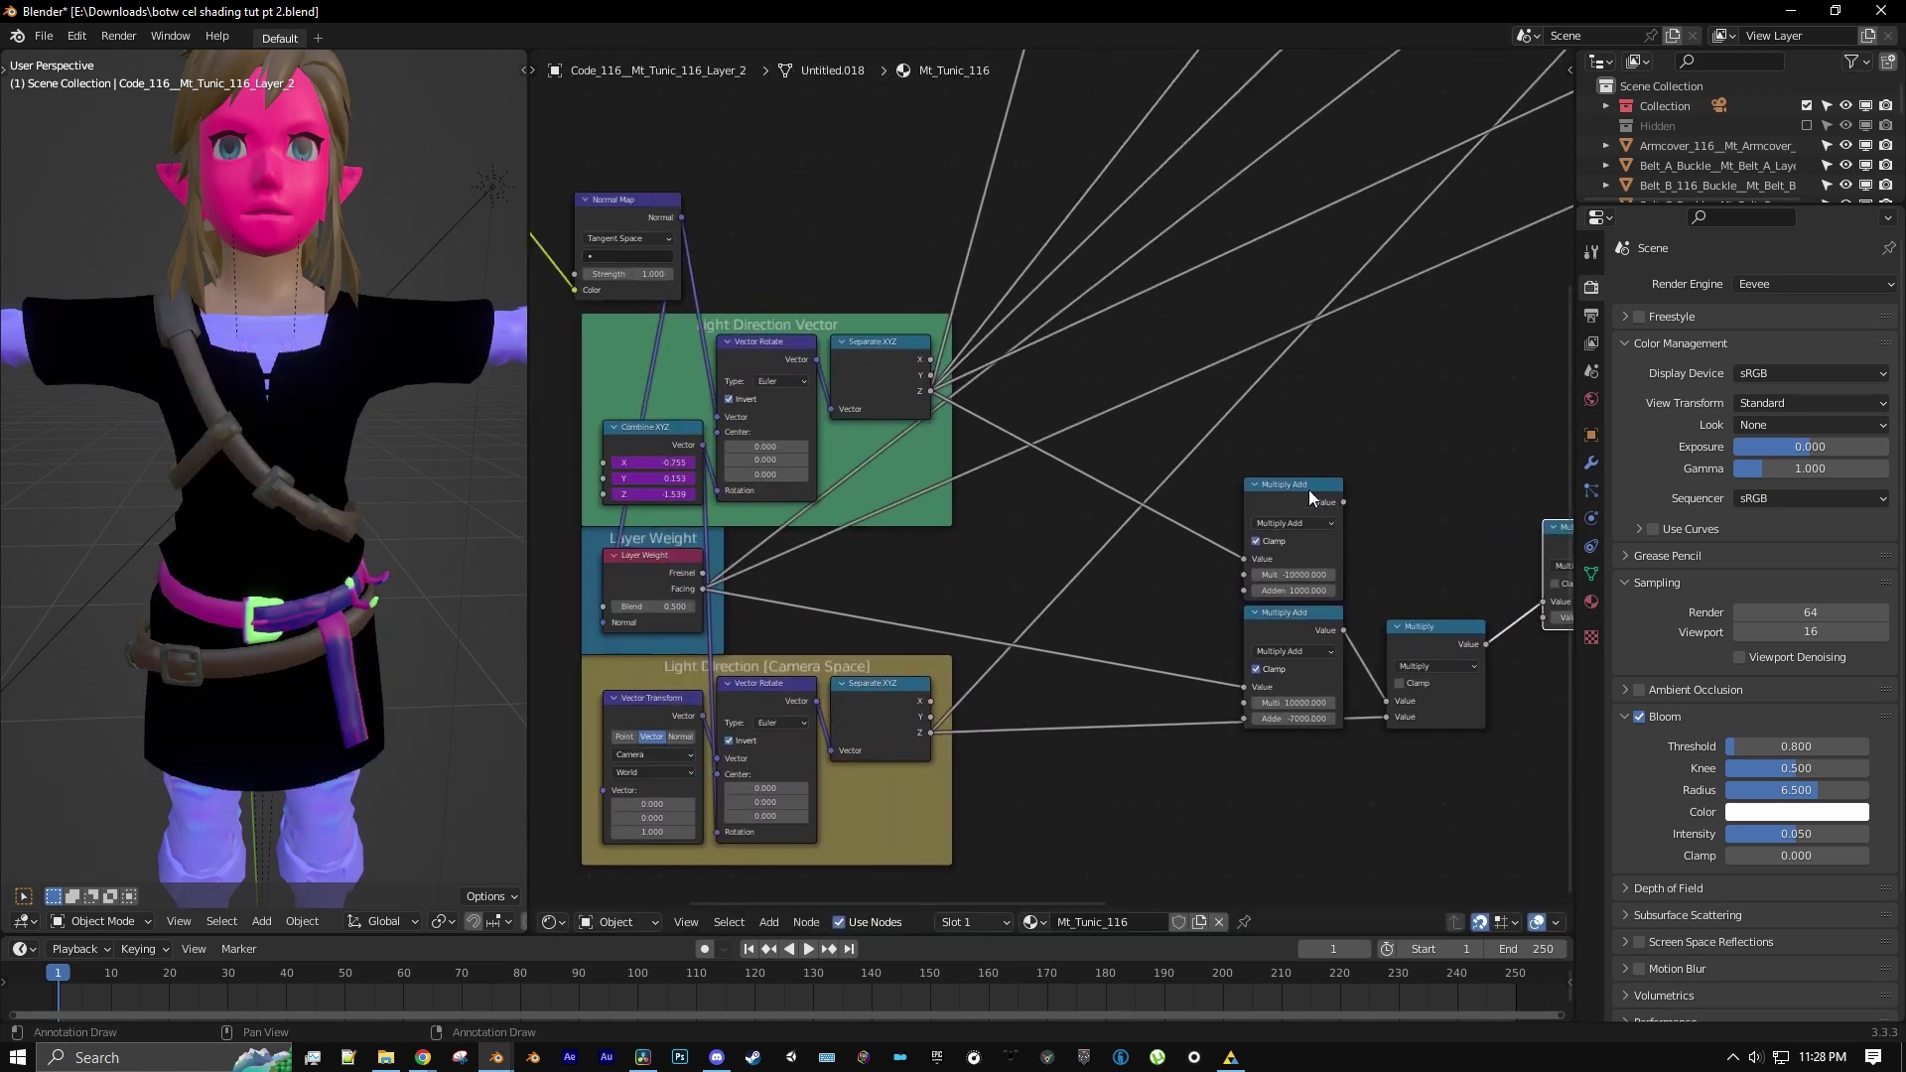
pyautogui.moveTo(1310, 496); pyautogui.dragTo(941, 499, button='middle')
pyautogui.scroll(1, 940, 500)
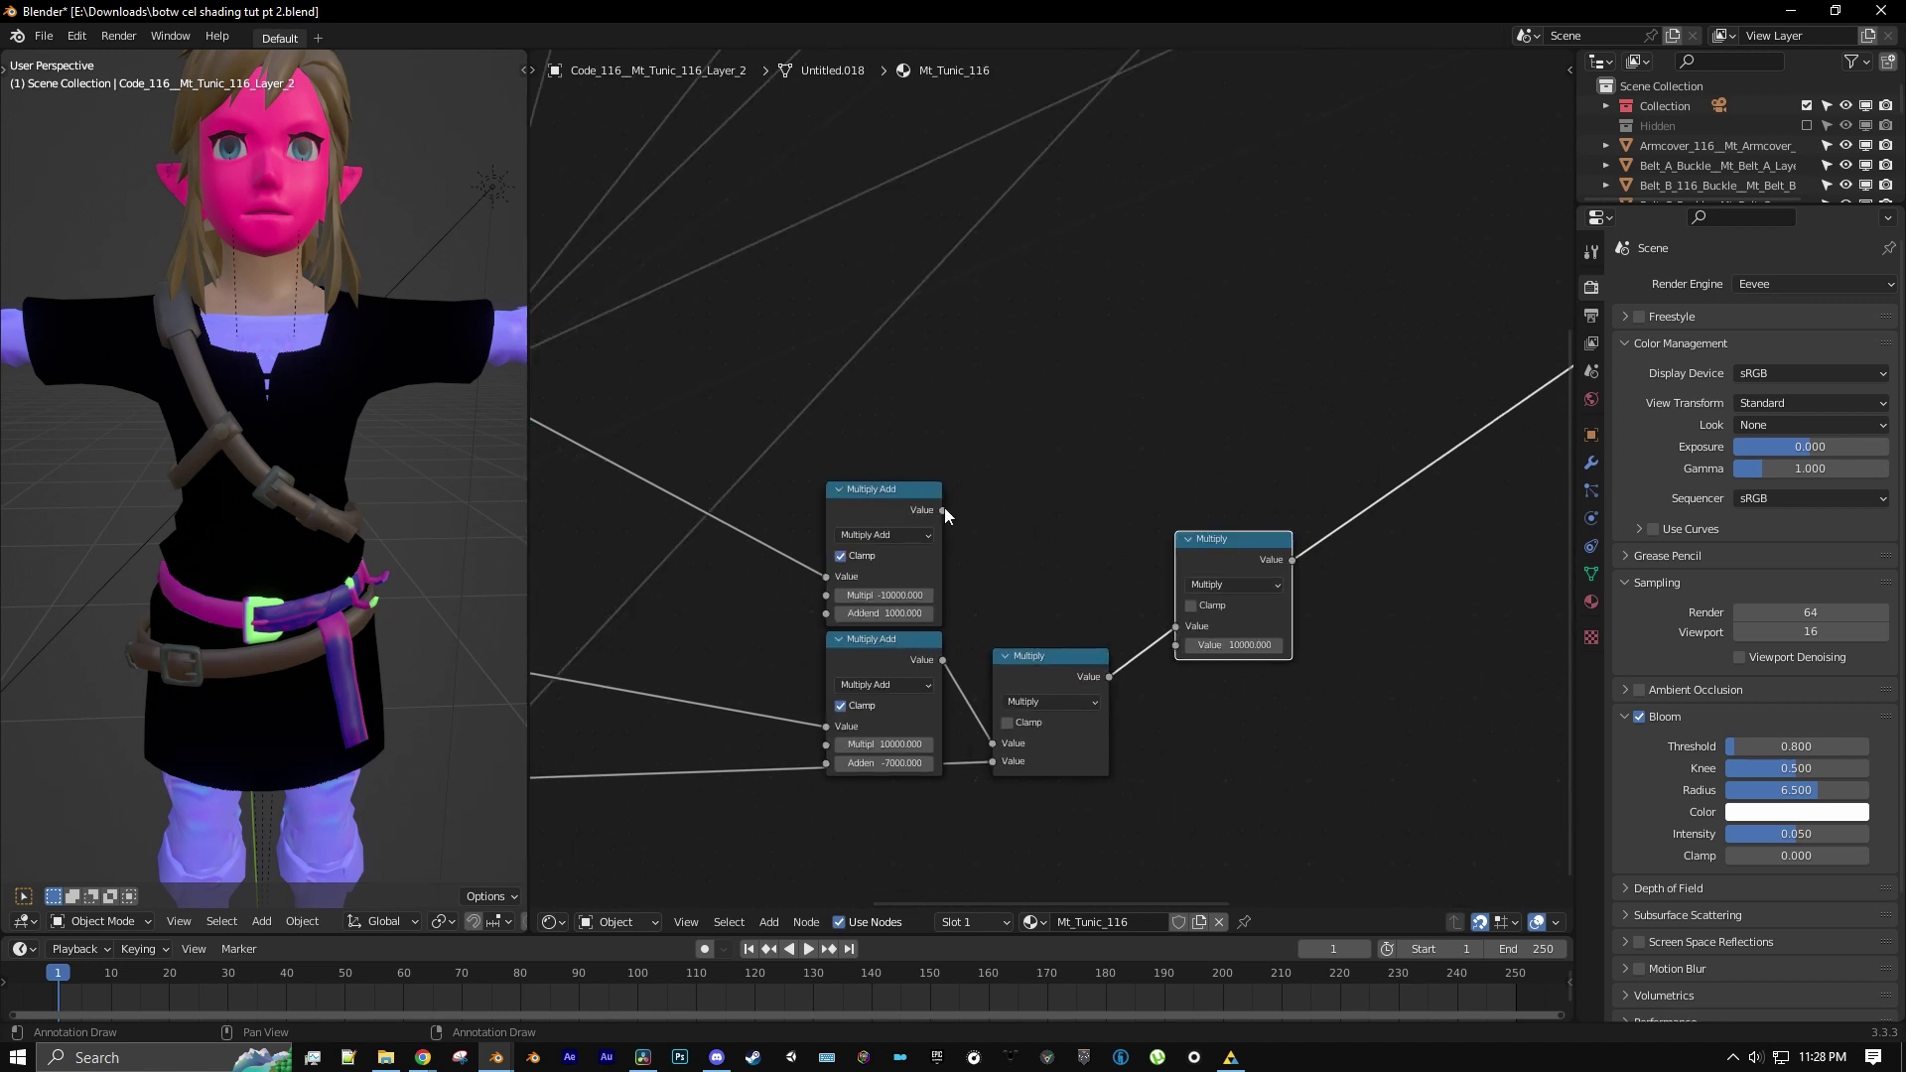
pyautogui.moveTo(944, 511); pyautogui.dragTo(1178, 627)
pyautogui.moveTo(1253, 546); pyautogui.dragTo(1057, 571, button='middle')
# Insert a Mix color node after the last Multiply node, set its blend mode to Add and feed the Multiply output into its Fac
pyautogui.click(769, 921)
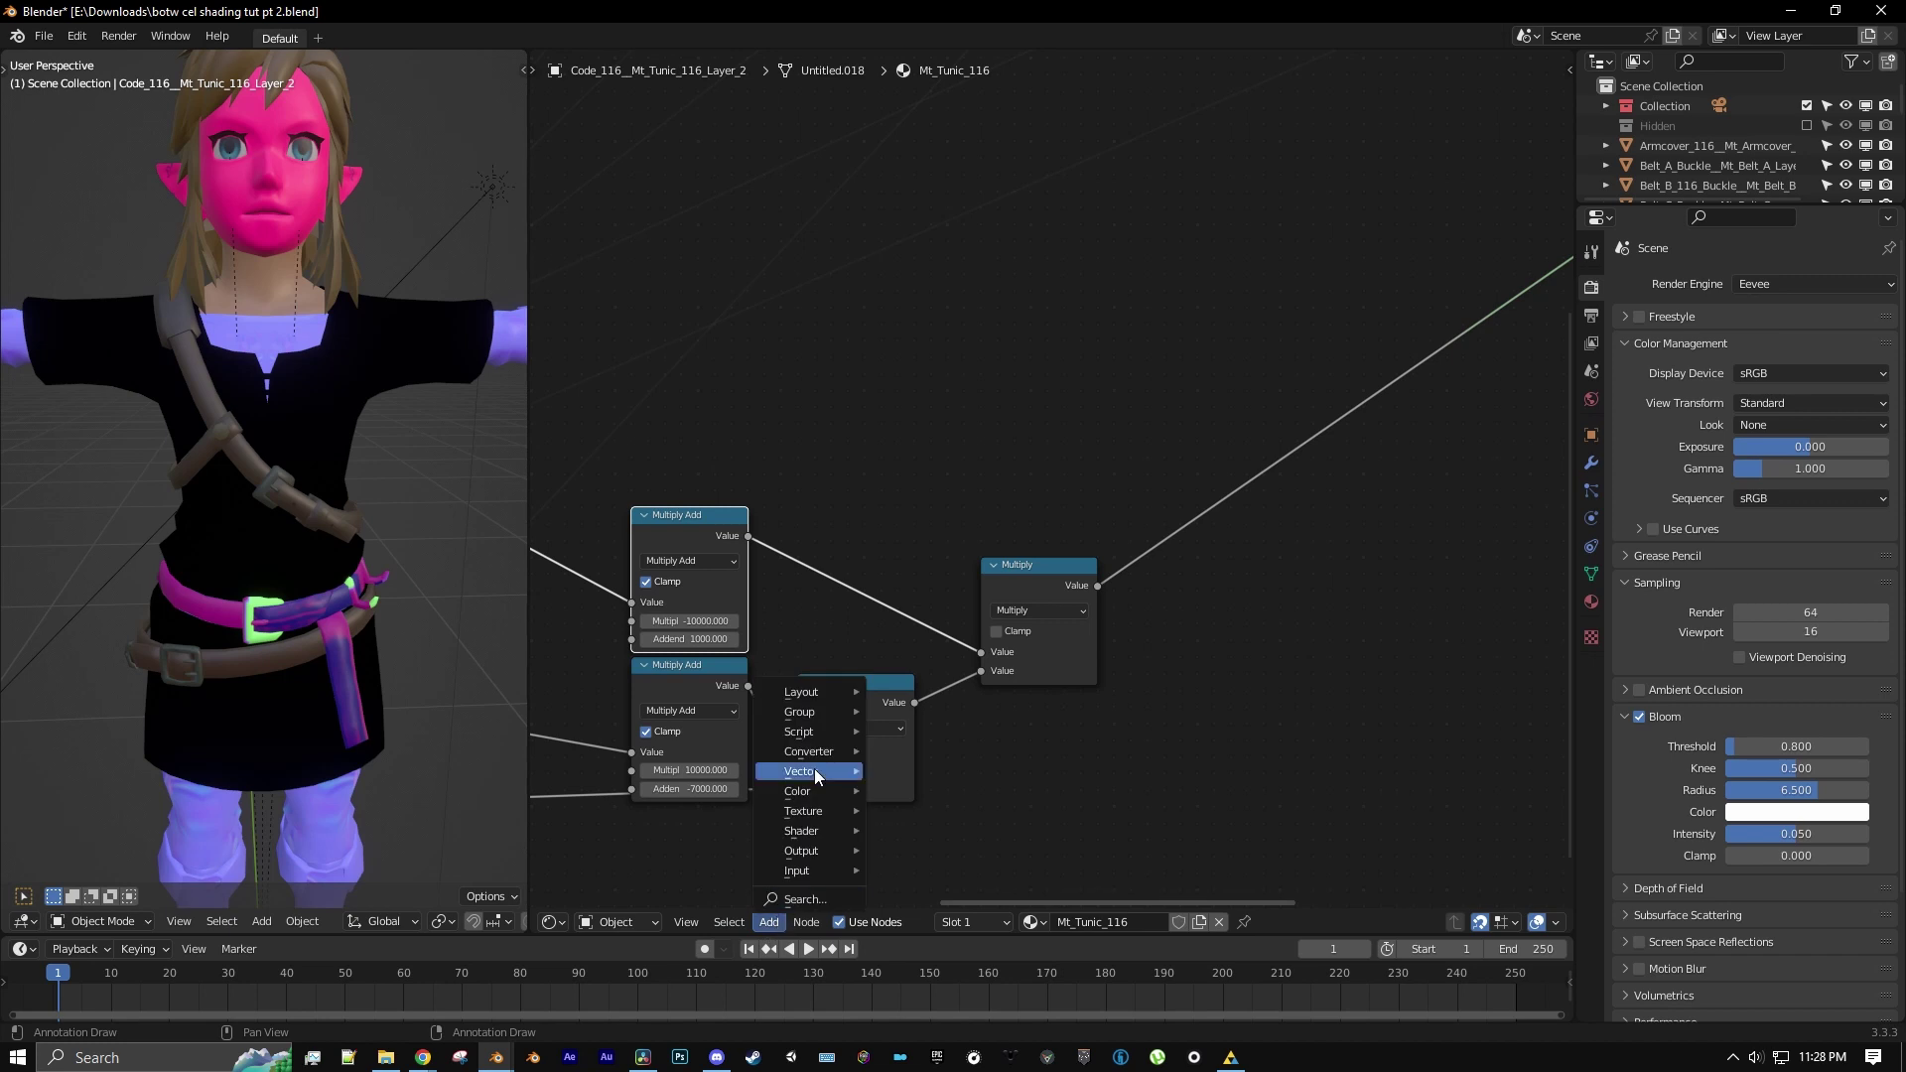
pyautogui.moveTo(800, 792)
pyautogui.click(953, 889)
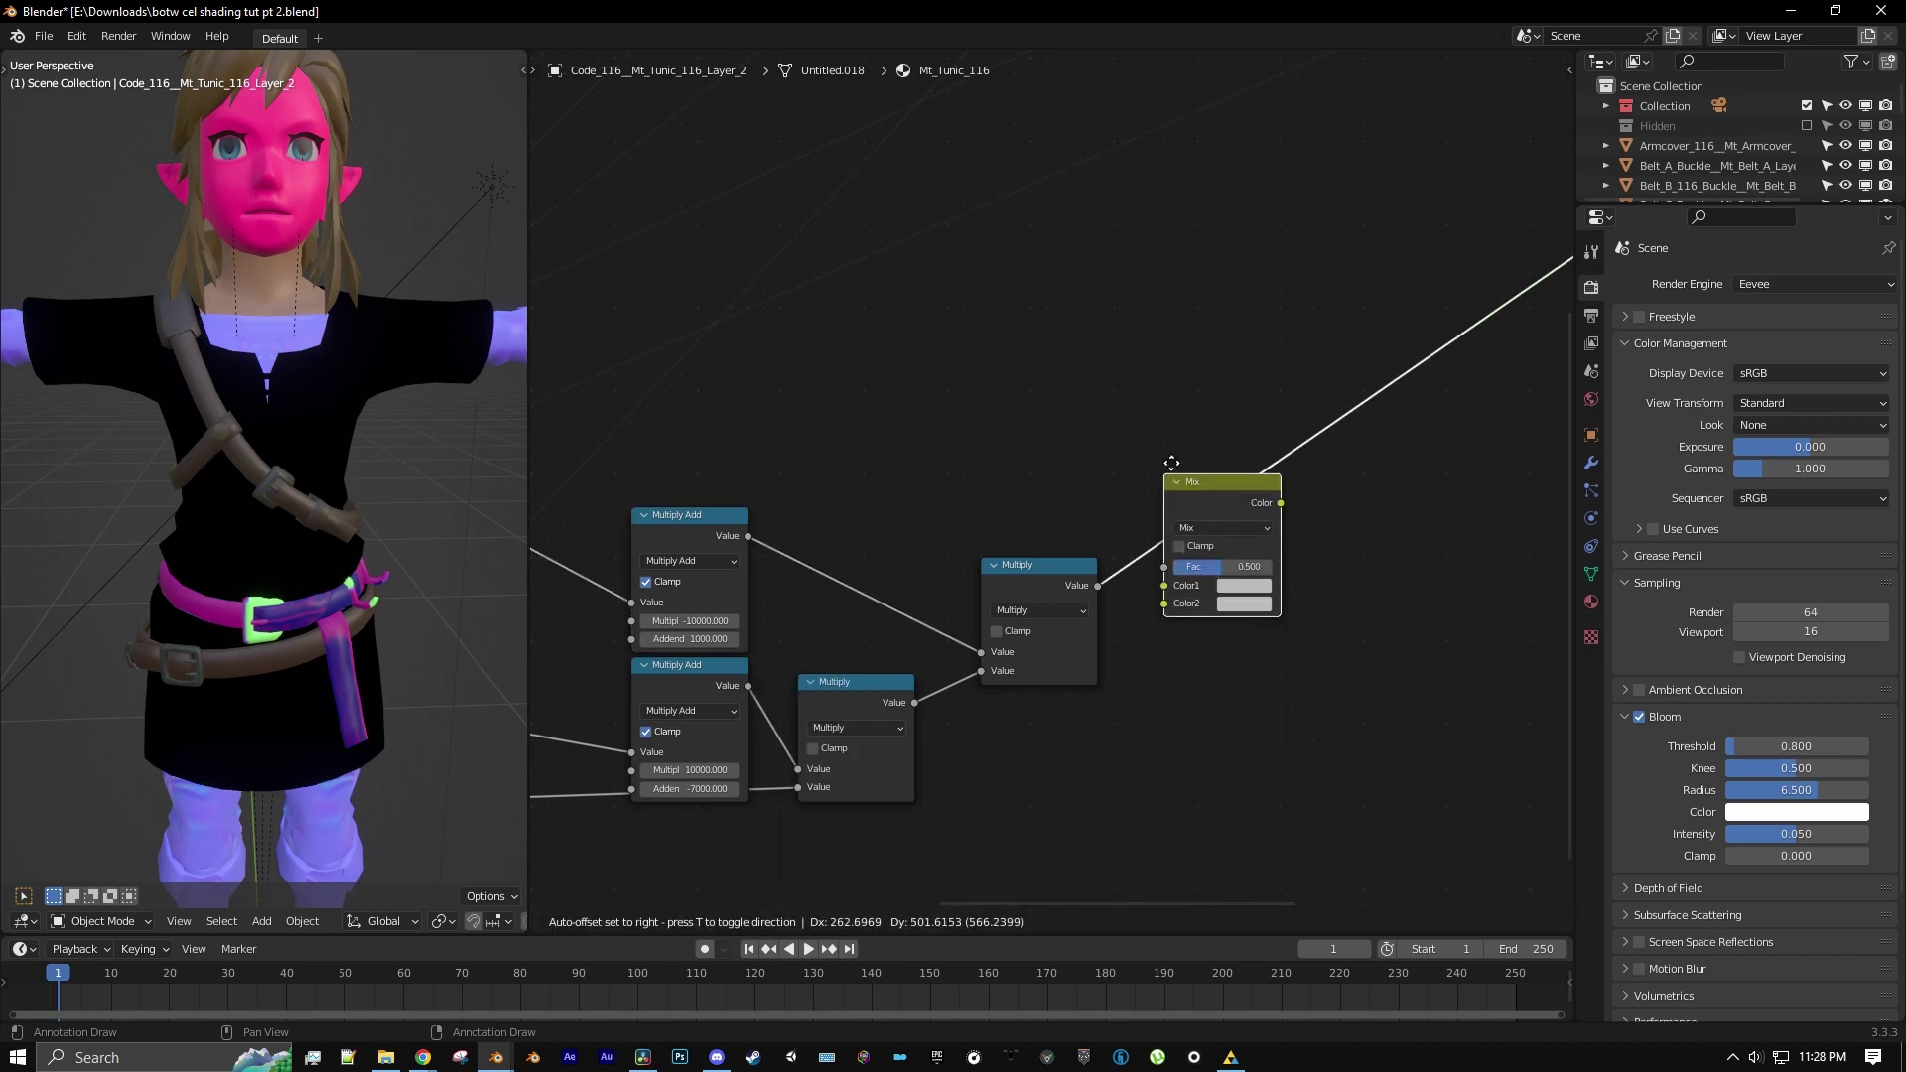
pyautogui.click(1172, 447)
pyautogui.click(1219, 511)
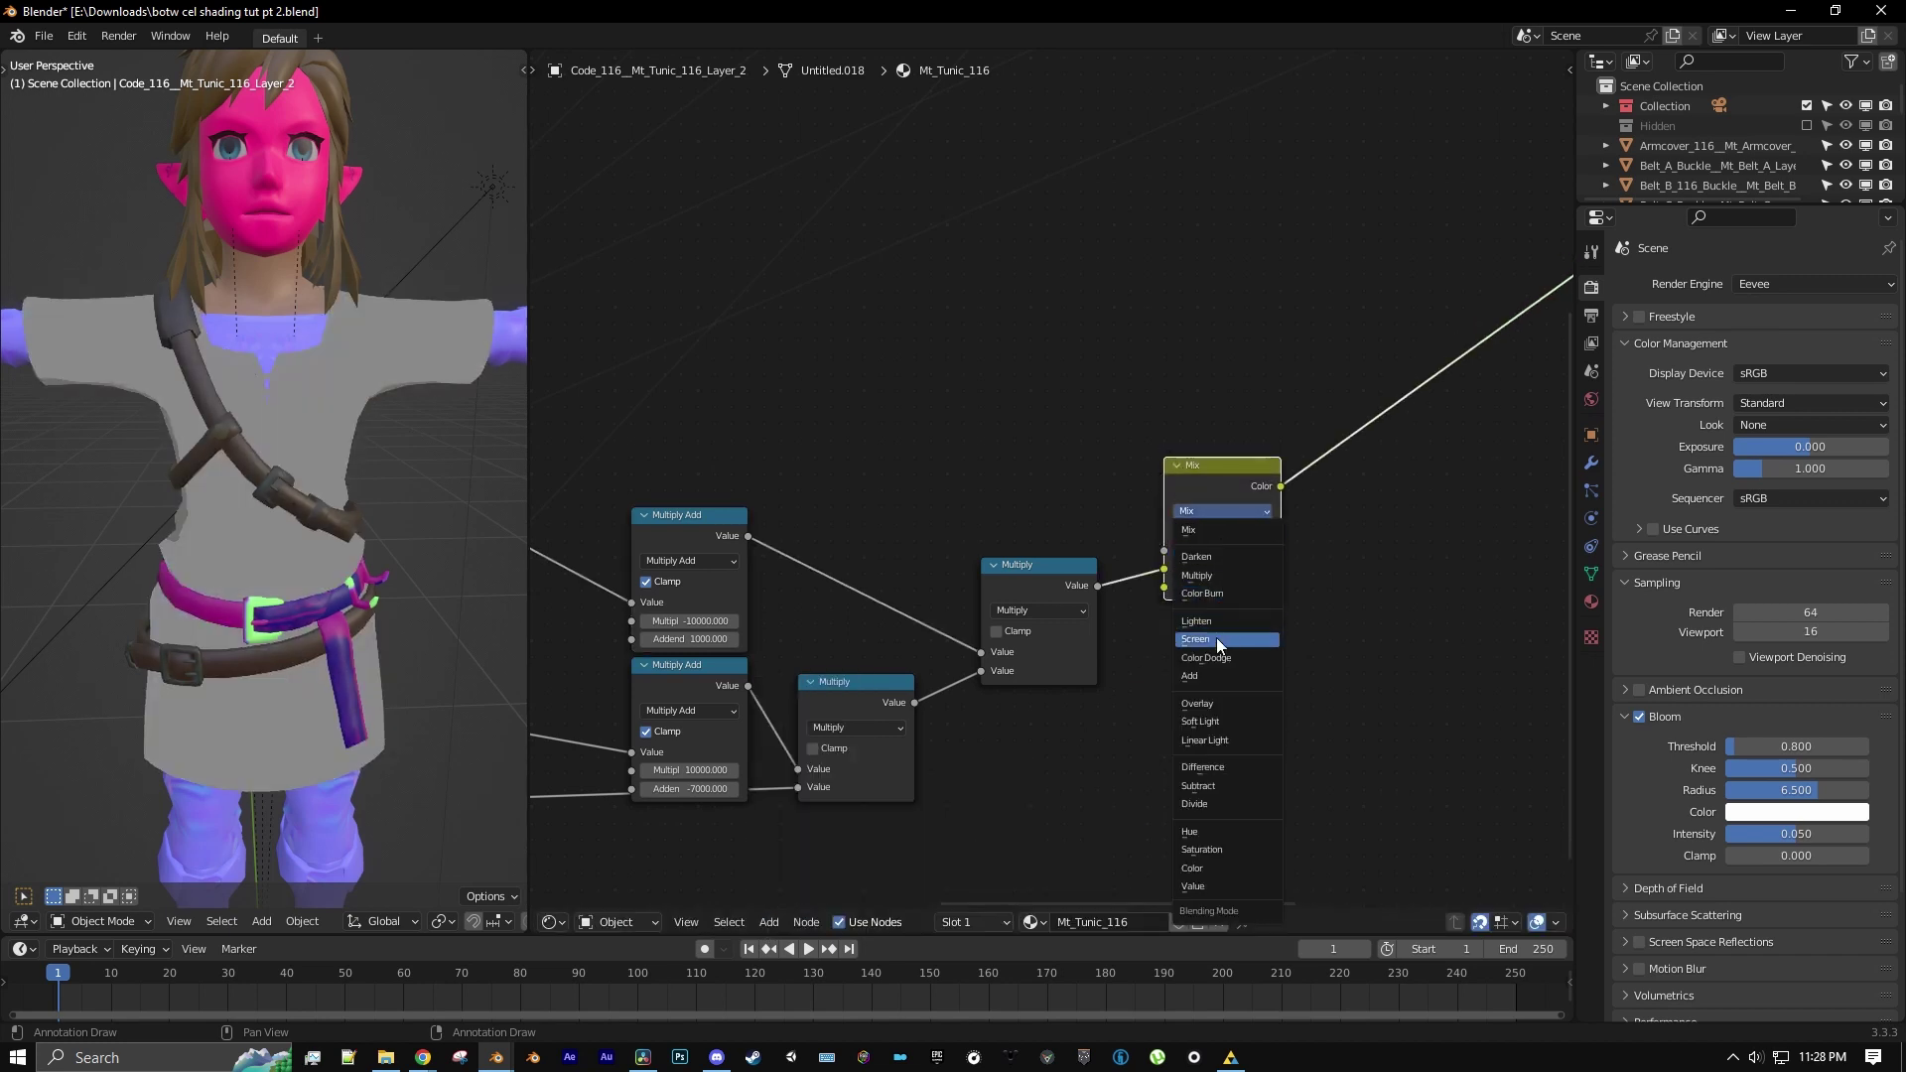
pyautogui.click(1212, 674)
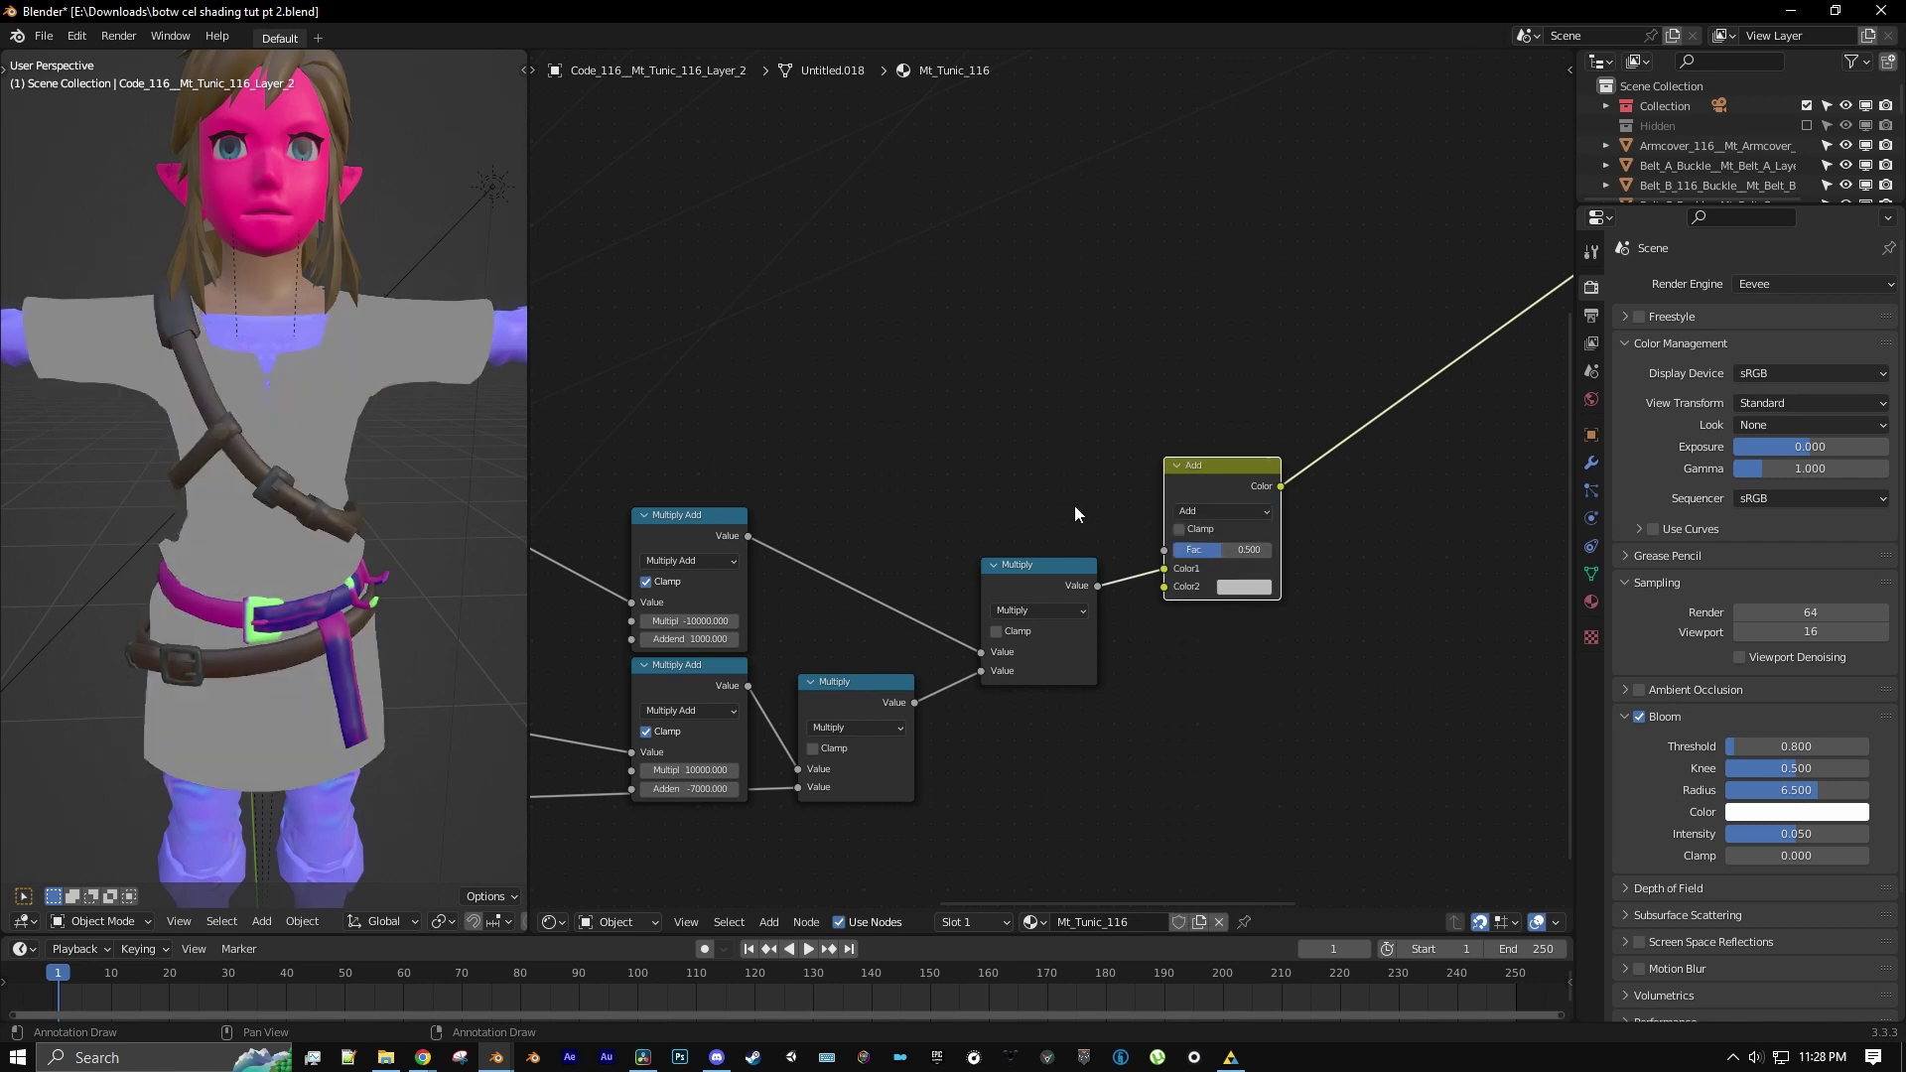
pyautogui.moveTo(1165, 570); pyautogui.dragTo(1166, 550)
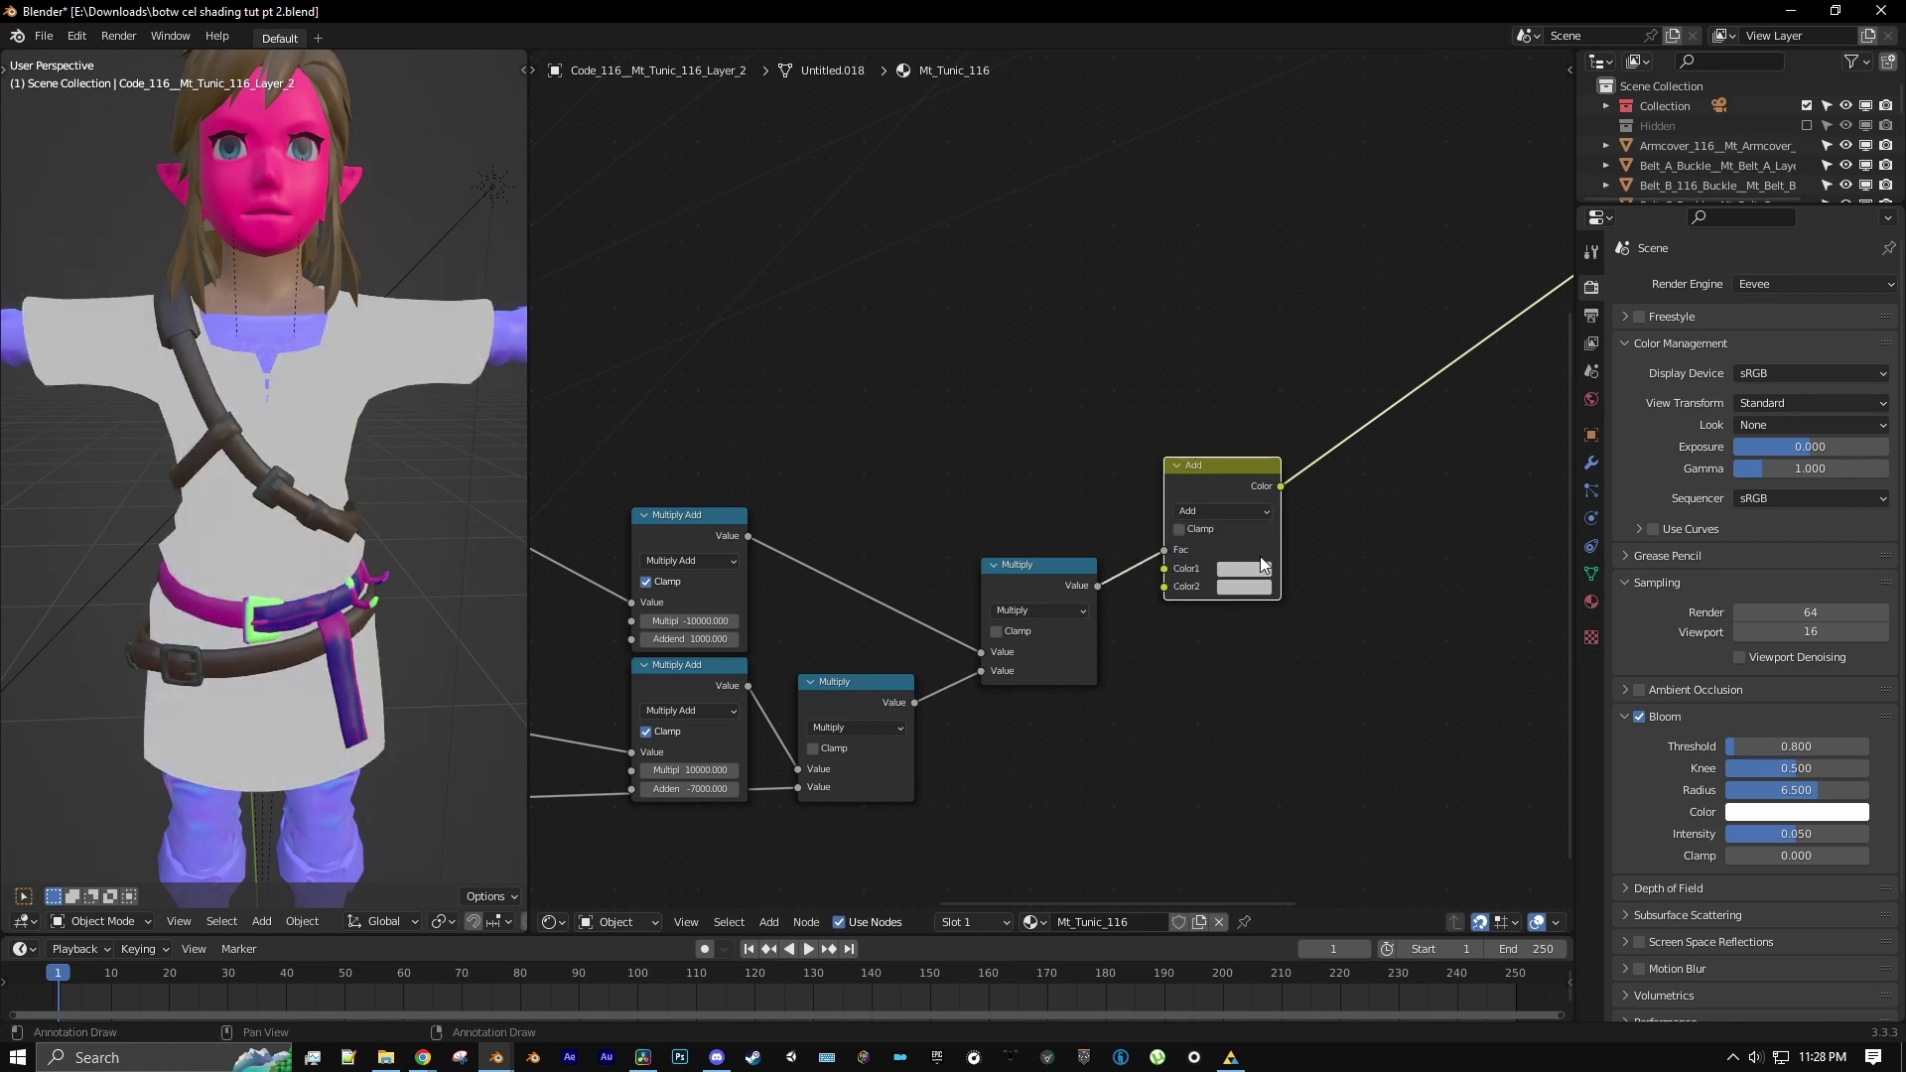
# Add a Value node below the last Multiply node, link it to the Add node's Color2 and set it to 0.1
pyautogui.scroll(-3, 1265, 467)
pyautogui.moveTo(1274, 421); pyautogui.dragTo(1455, 373, button='middle')
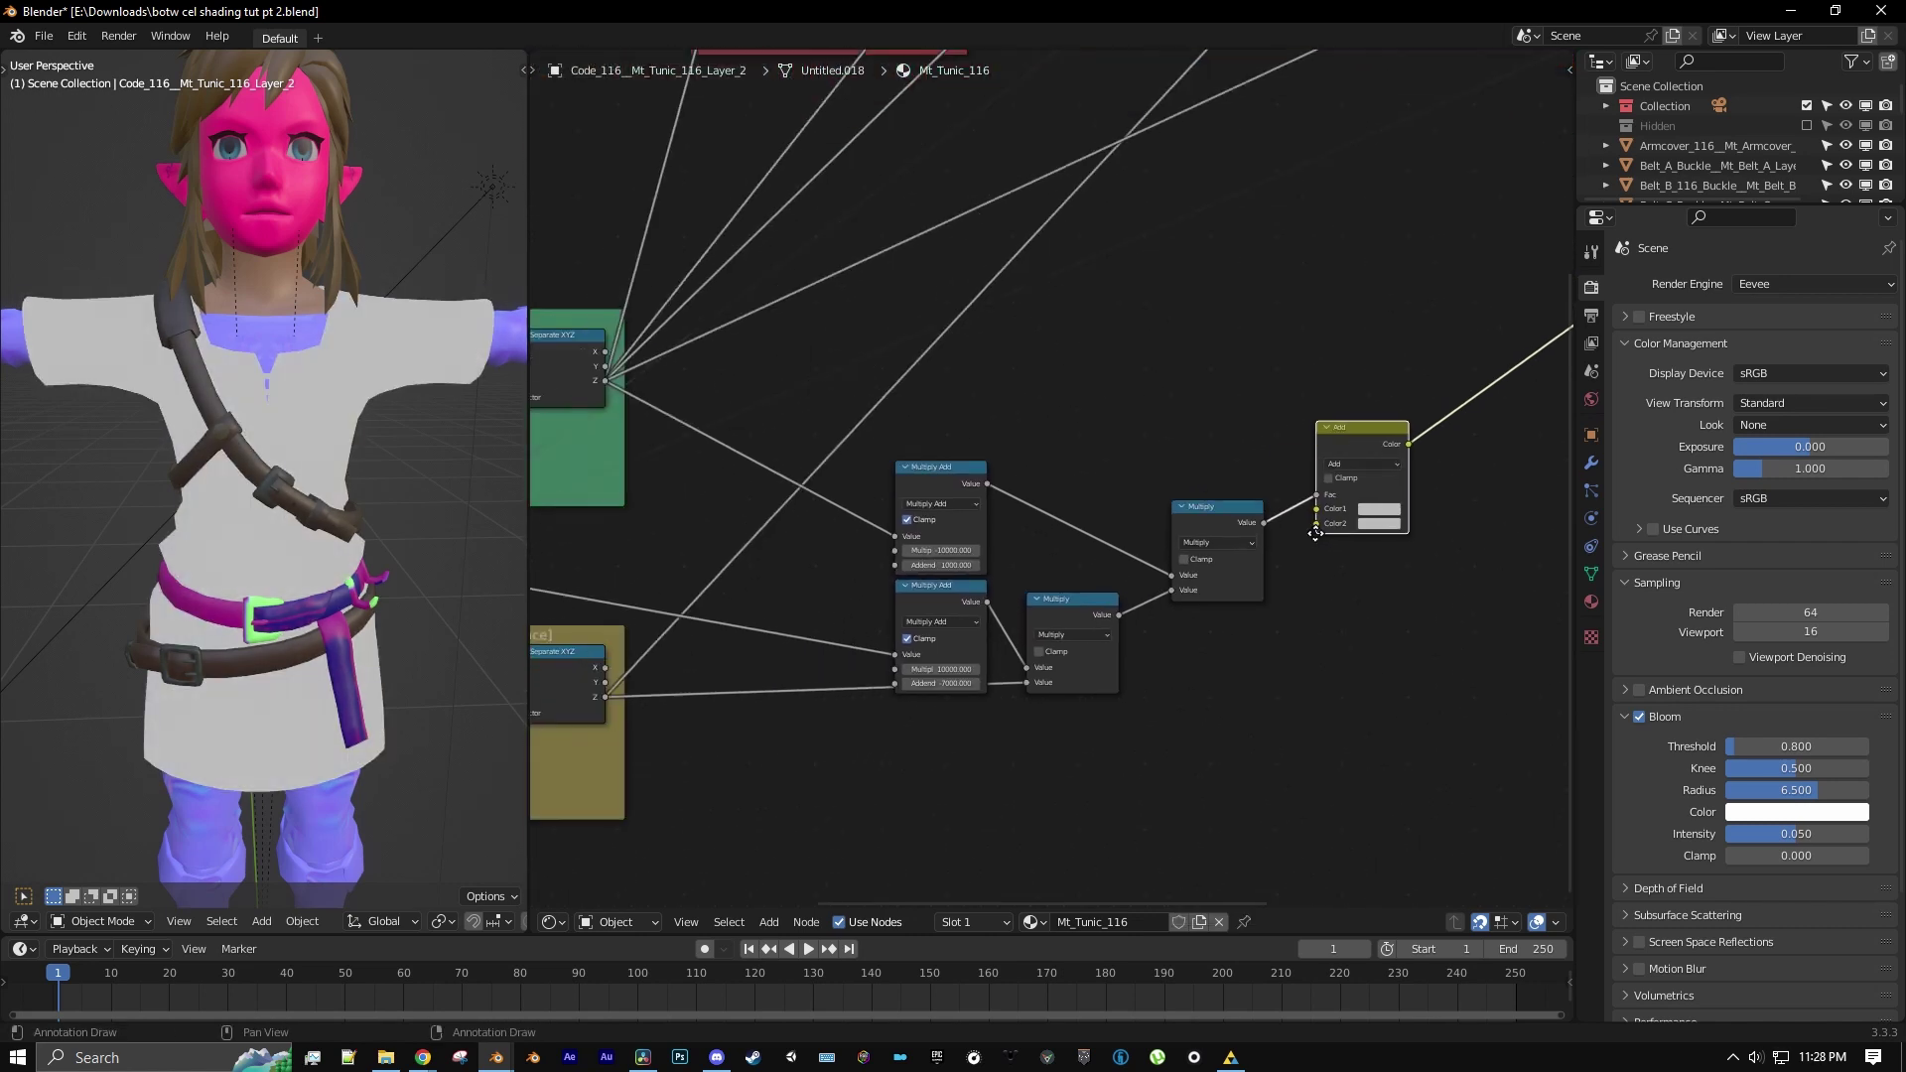
pyautogui.scroll(2, 941, 890)
pyautogui.click(767, 923)
pyautogui.moveTo(800, 871)
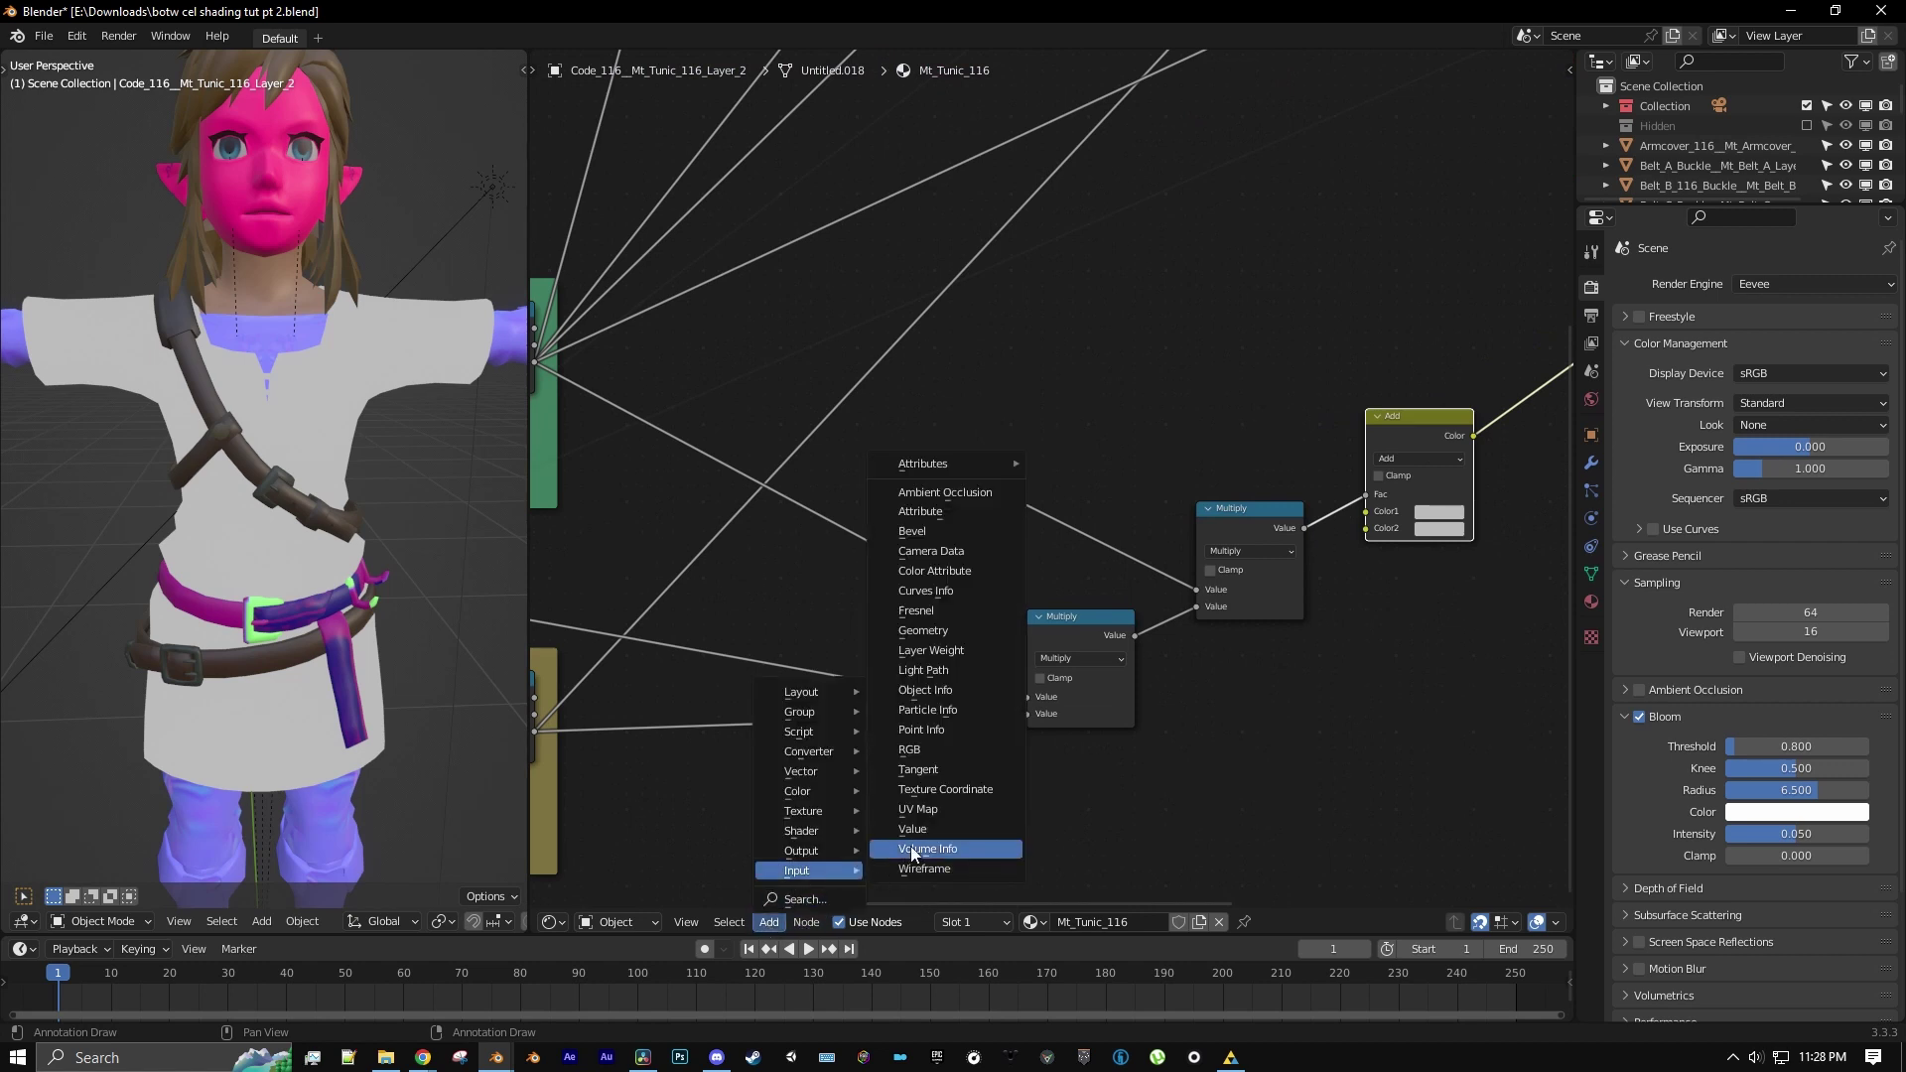
pyautogui.click(923, 839)
pyautogui.click(1212, 628)
pyautogui.scroll(1, 1158, 695)
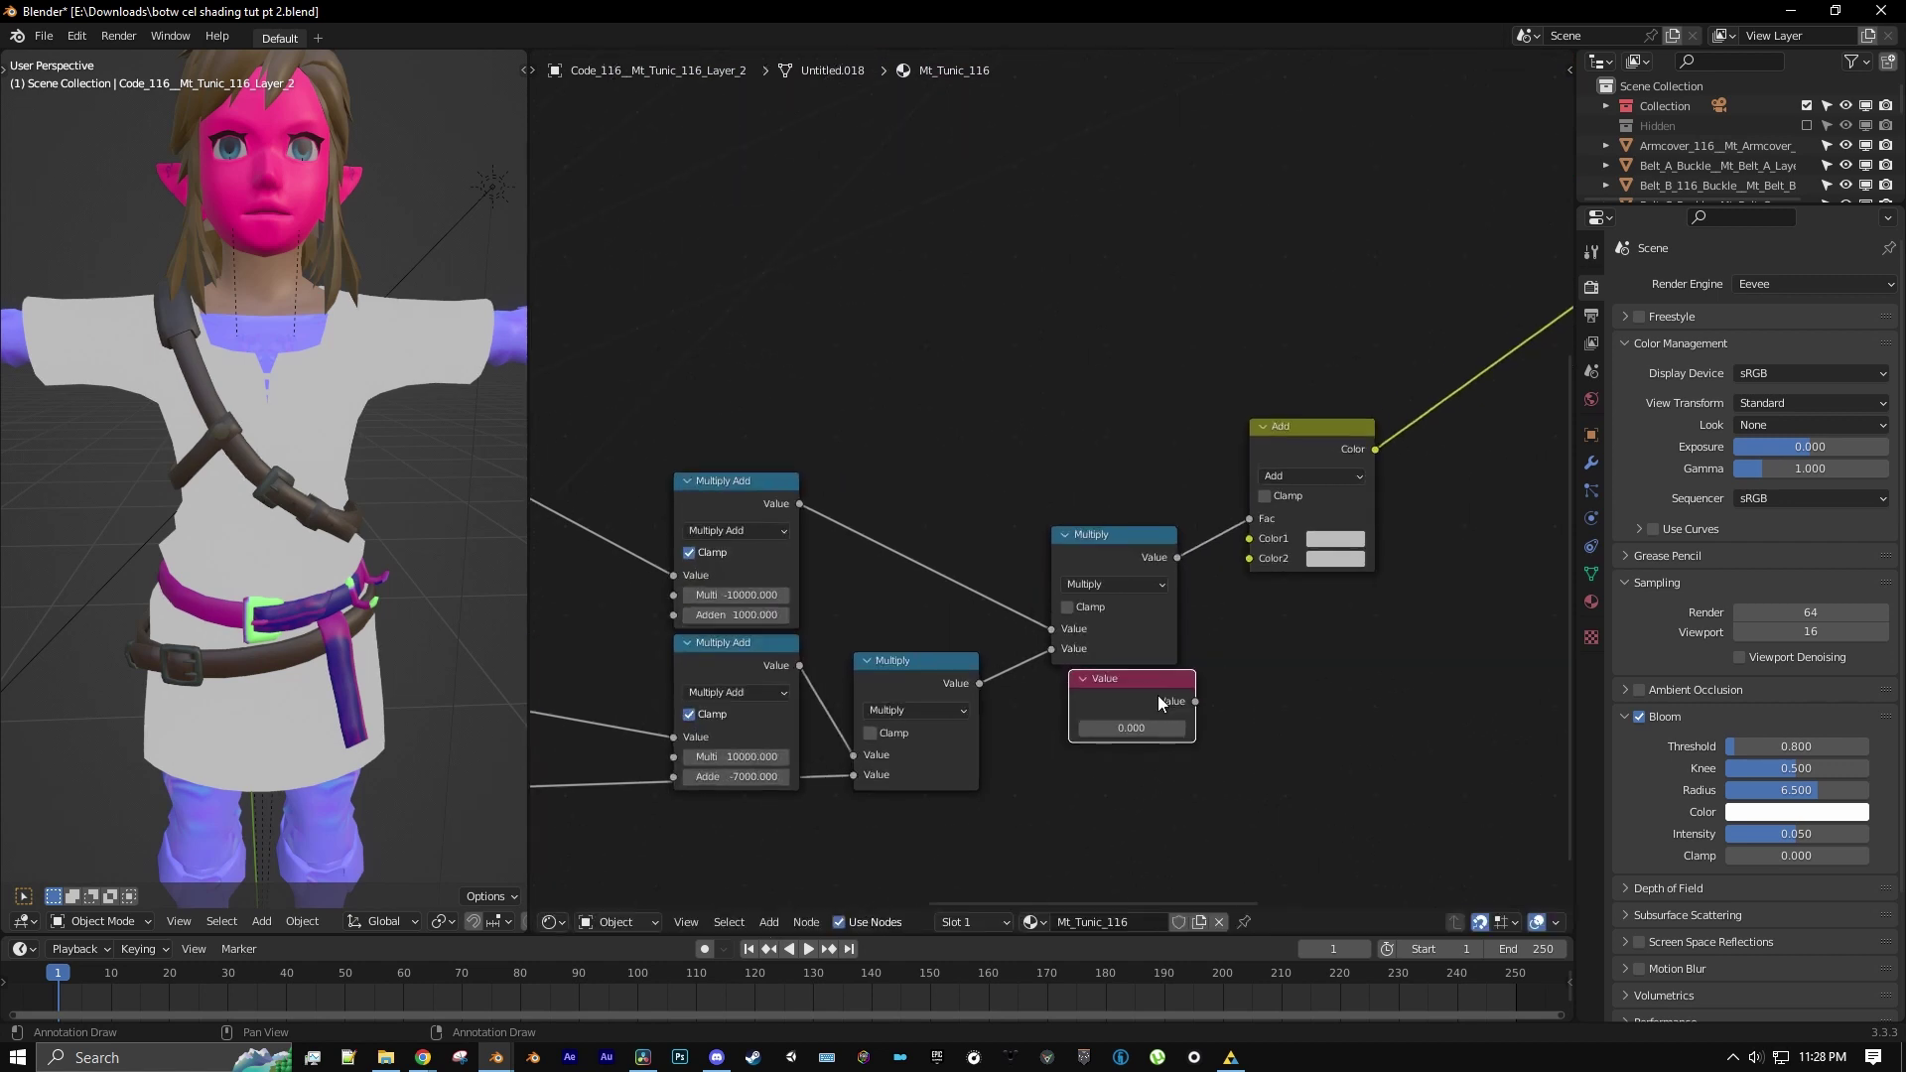
pyautogui.moveTo(1195, 701); pyautogui.dragTo(1249, 558)
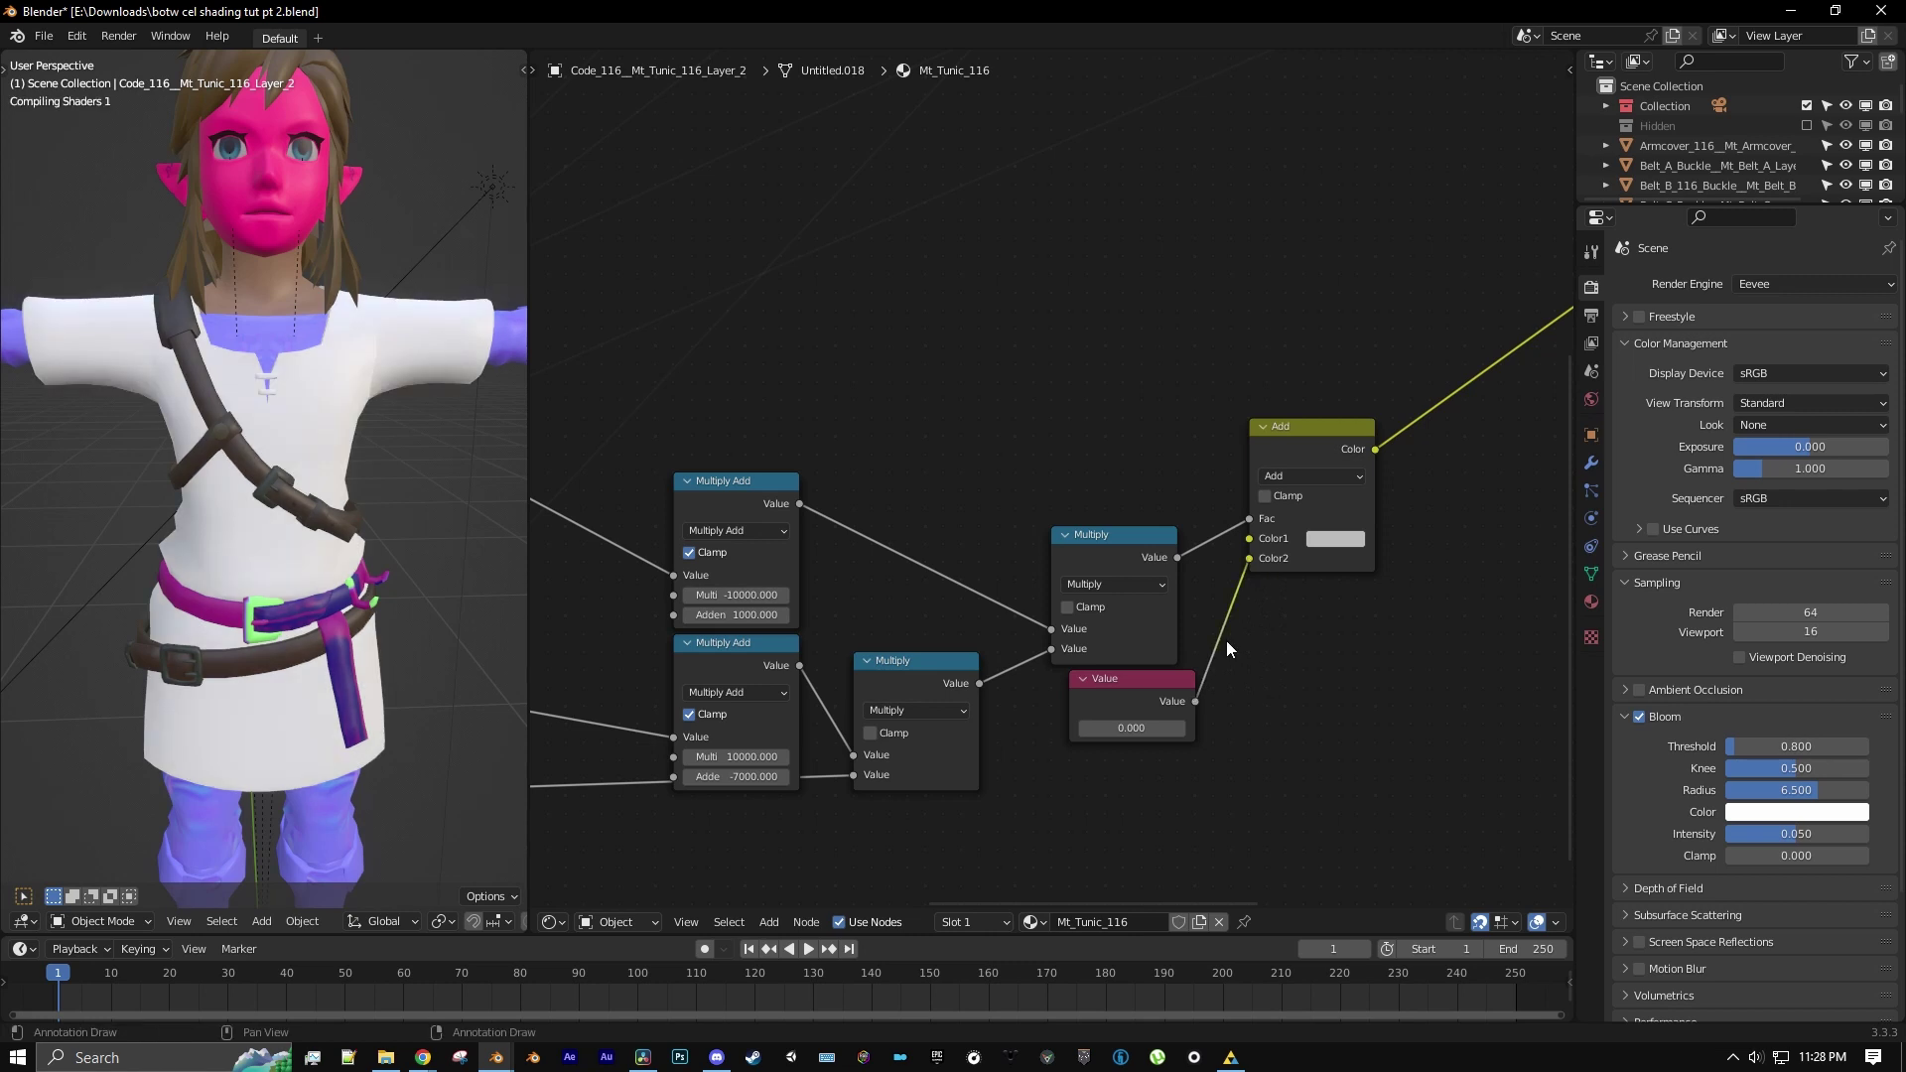
pyautogui.click(1180, 727)
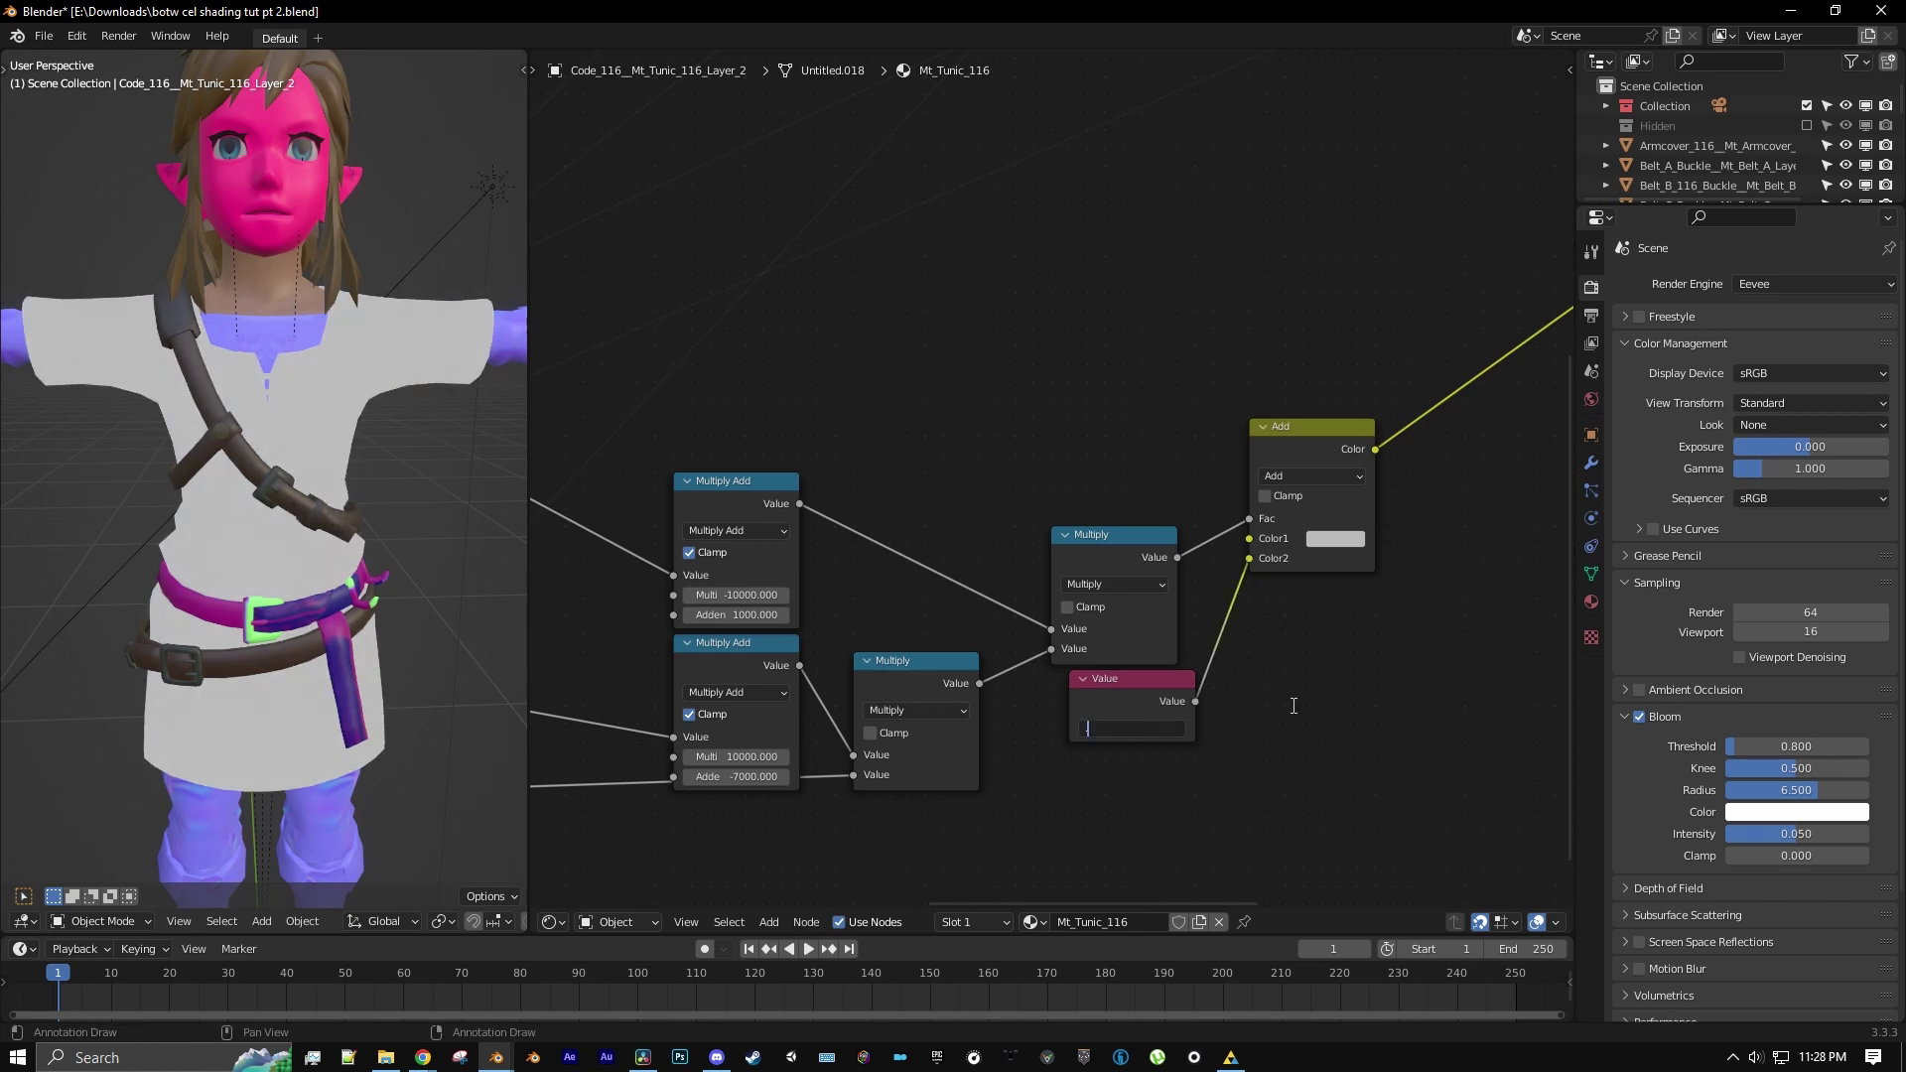
pyautogui.press('Return')
# Link the Vector Sunlight Rimlight frame's Add output to the new Add node's Color1 and inspect the rim light on the tunic's side
pyautogui.scroll(-10, 1323, 452)
pyautogui.scroll(3, 1489, 303)
pyautogui.moveTo(1489, 303); pyautogui.dragTo(1231, 448, button='middle')
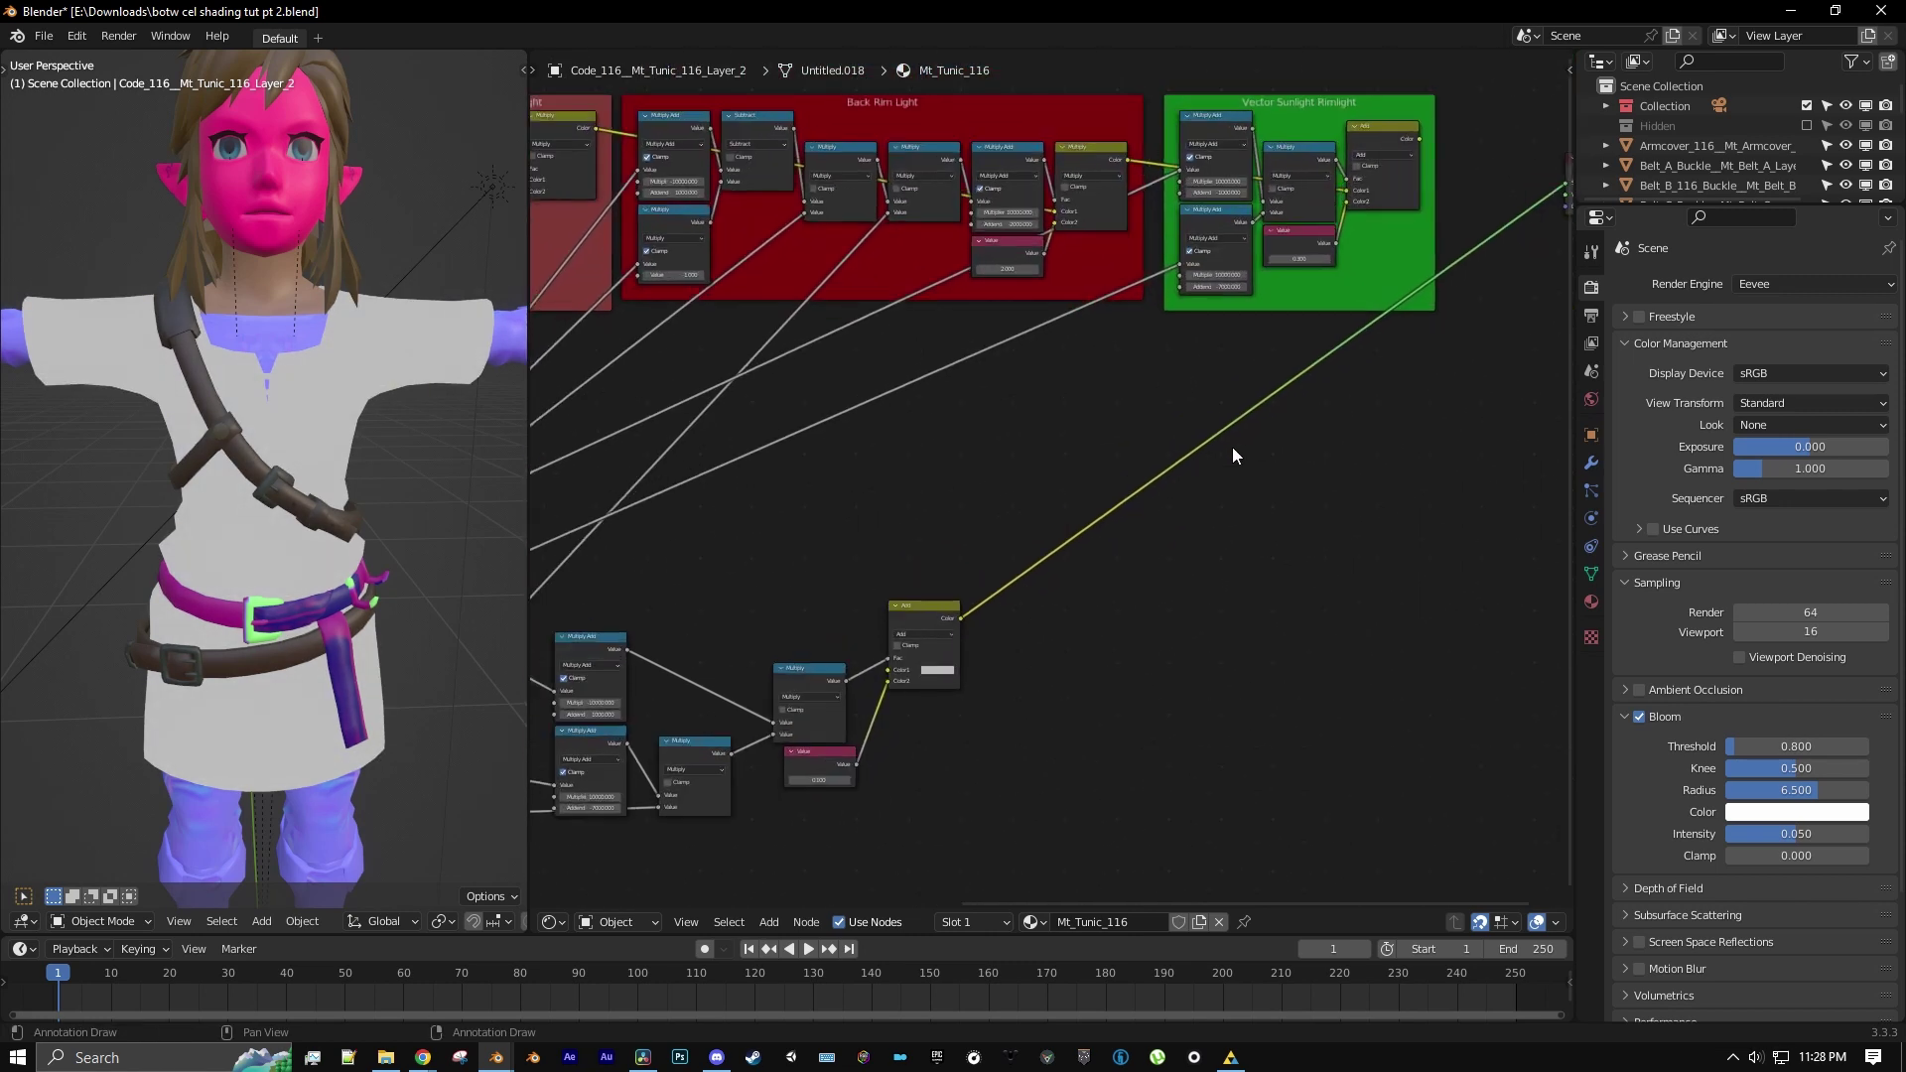
pyautogui.moveTo(1320, 368); pyautogui.dragTo(1368, 326, button='middle')
pyautogui.scroll(1, 1463, 125)
pyautogui.moveTo(1464, 124); pyautogui.dragTo(1429, 169, button='middle')
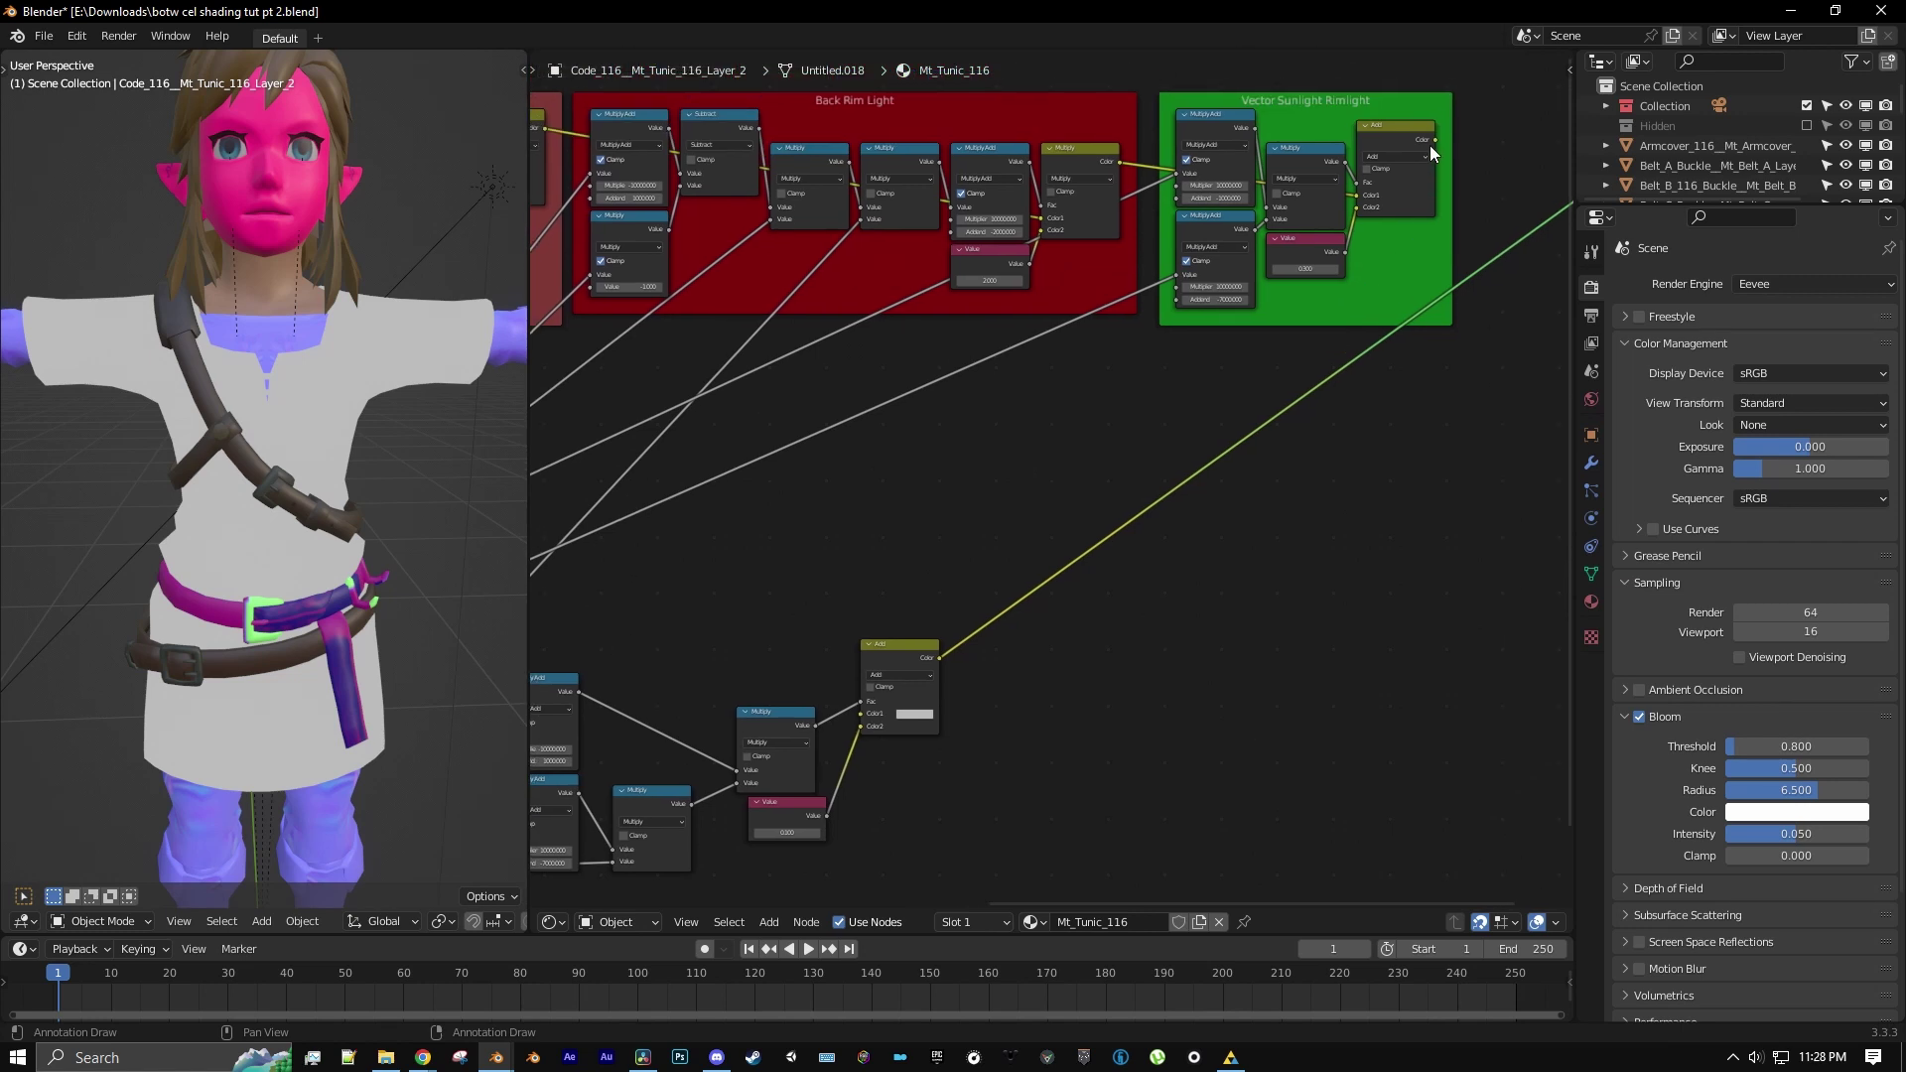
pyautogui.moveTo(1437, 139); pyautogui.dragTo(863, 712)
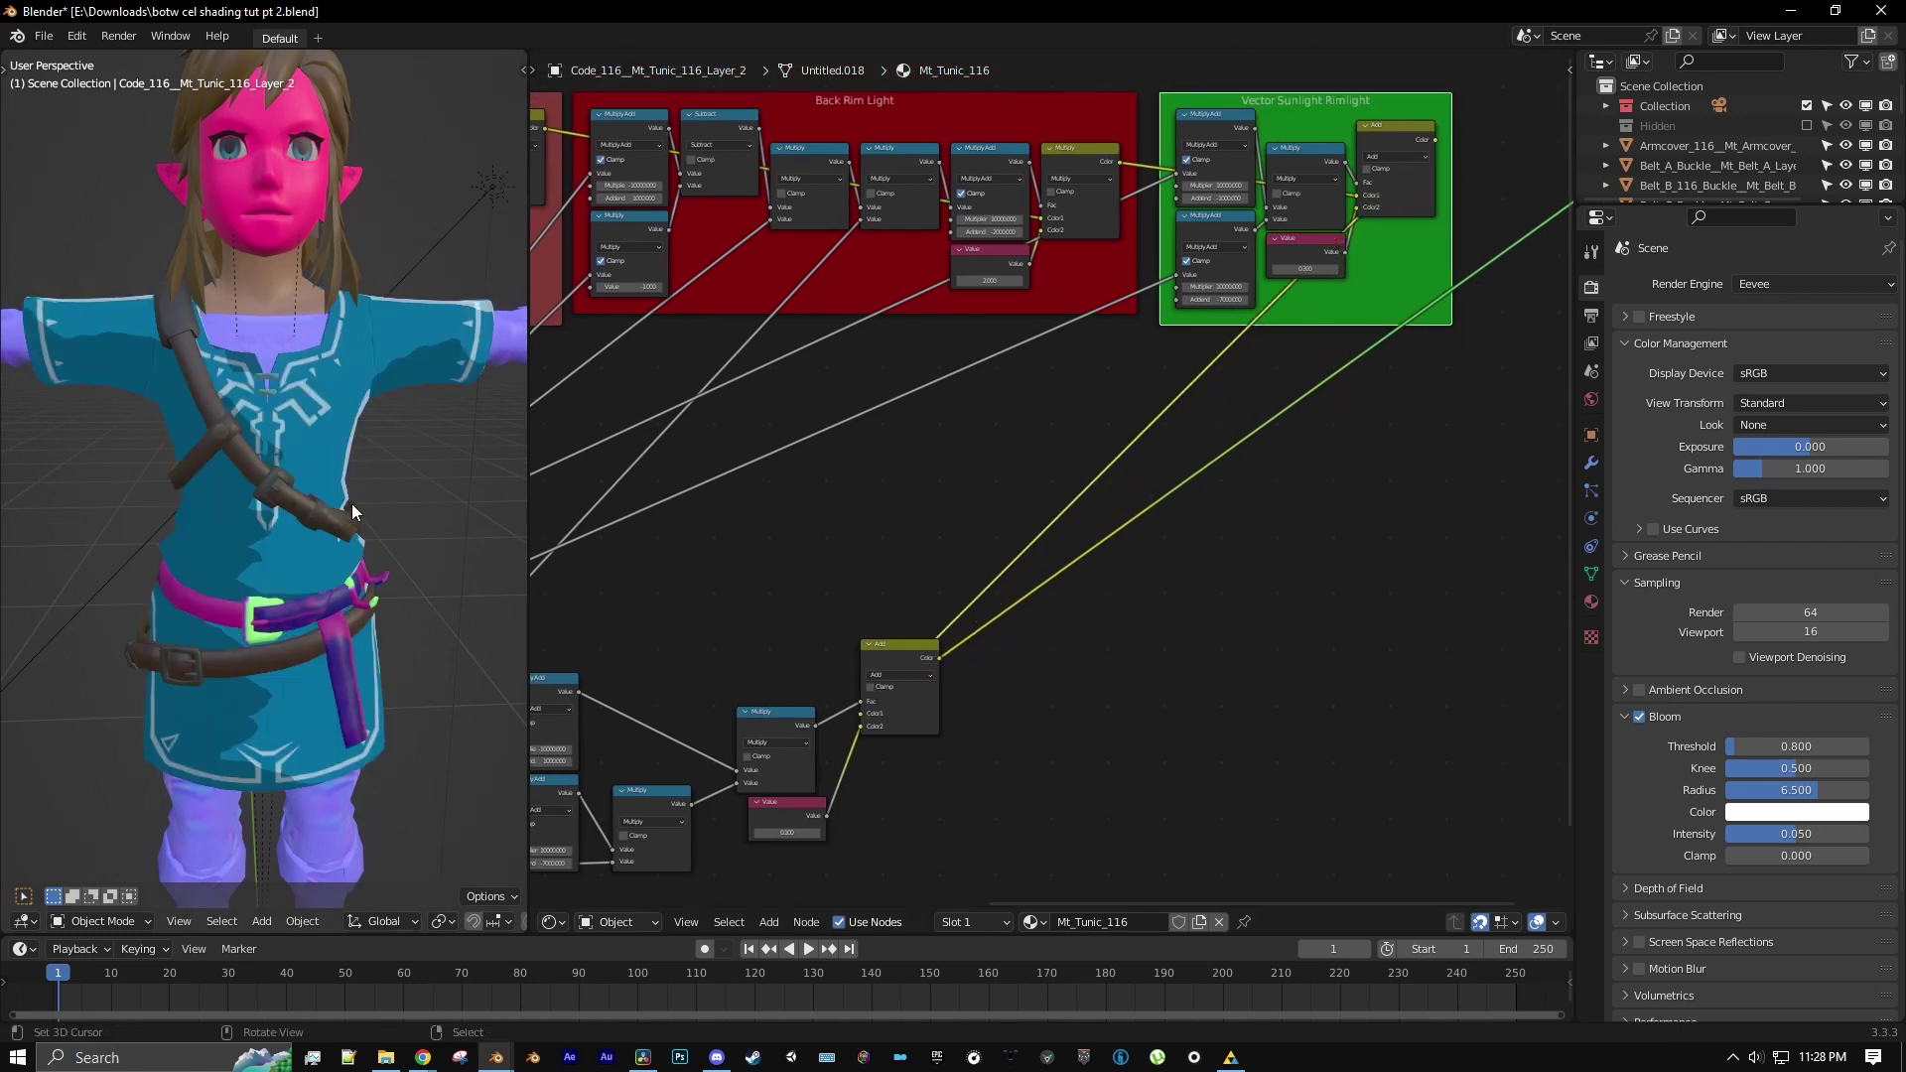
pyautogui.moveTo(351, 504); pyautogui.dragTo(413, 473, button='middle')
pyautogui.scroll(2, 397, 481)
pyautogui.moveTo(278, 505); pyautogui.dragTo(399, 496, button='middle')
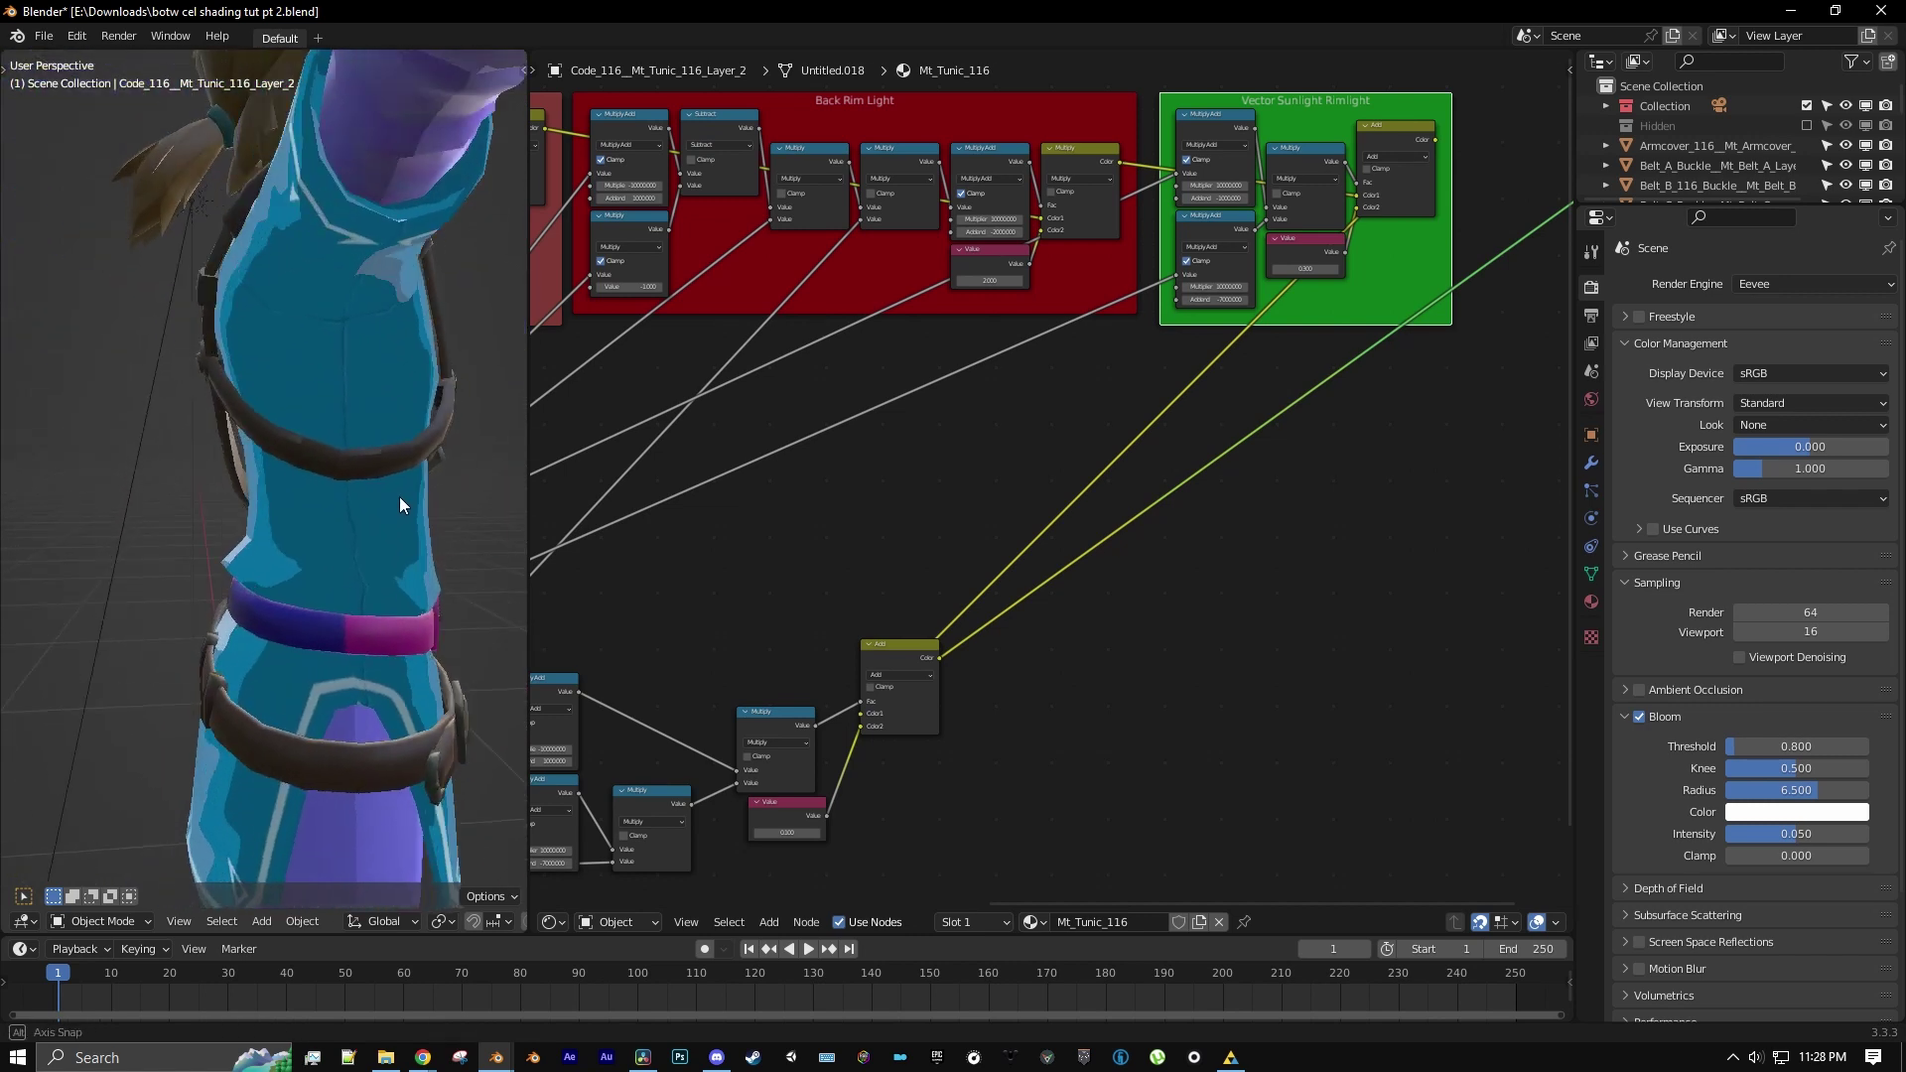
pyautogui.moveTo(234, 481); pyautogui.dragTo(251, 532, button='middle')
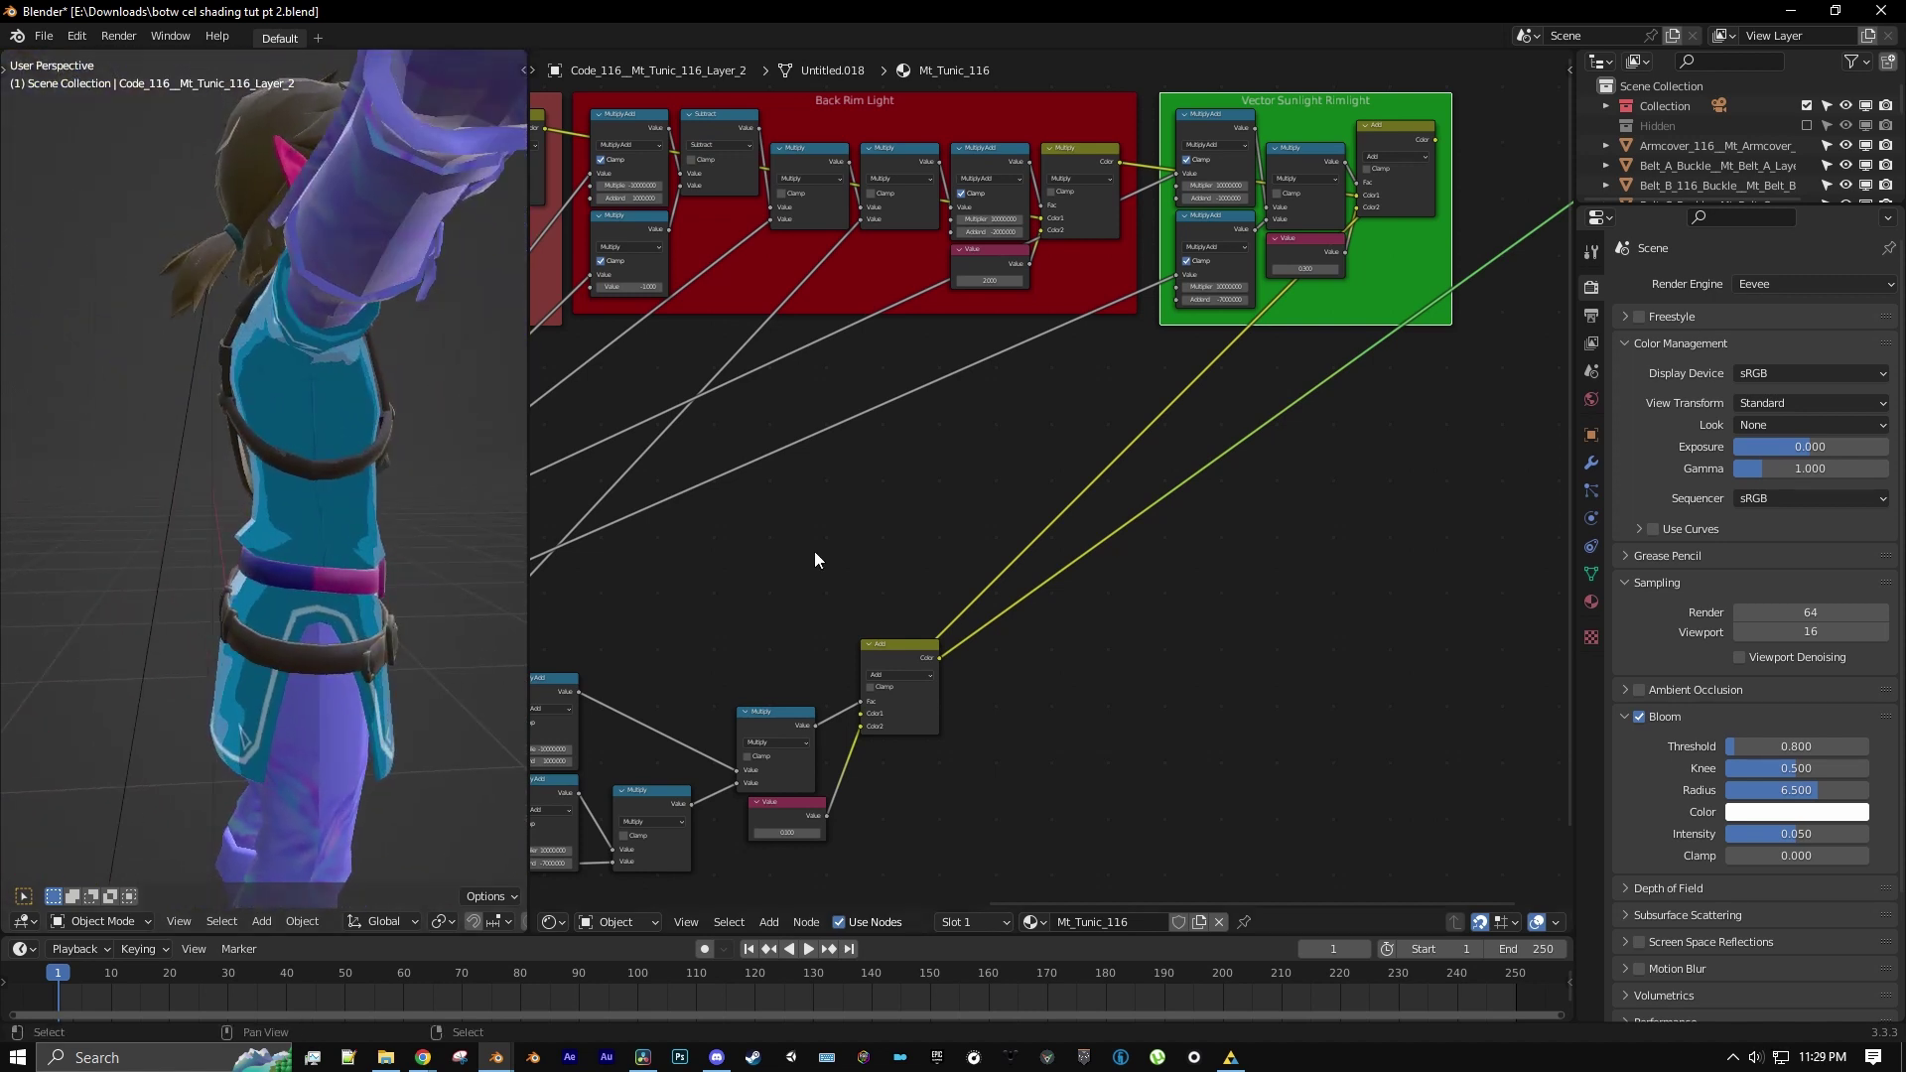
# Add an empty Frame node beside the new rim light nodes
pyautogui.scroll(-5, 1052, 606)
pyautogui.moveTo(1064, 616); pyautogui.dragTo(1316, 549, button='middle')
pyautogui.scroll(3, 1316, 549)
pyautogui.click(772, 922)
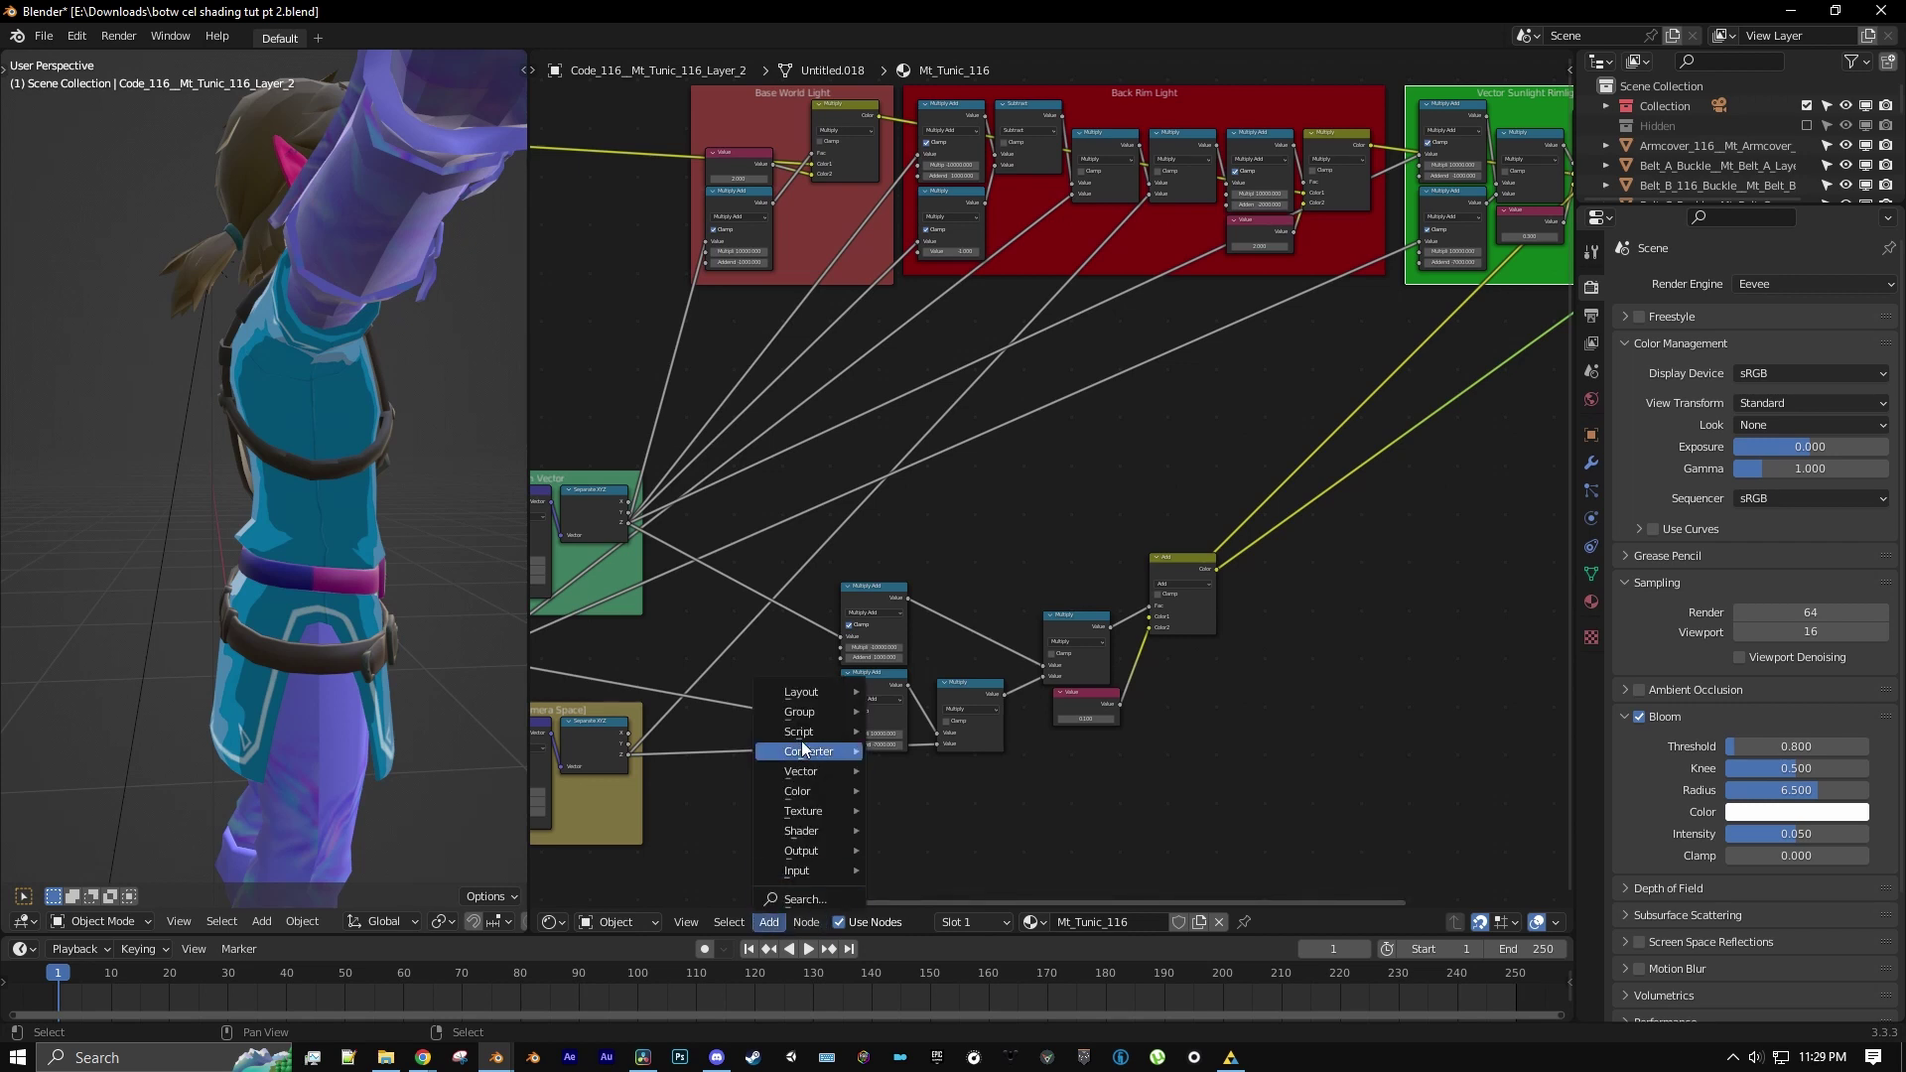
pyautogui.moveTo(814, 700)
pyautogui.click(914, 689)
pyautogui.click(933, 564)
pyautogui.scroll(2, 929, 586)
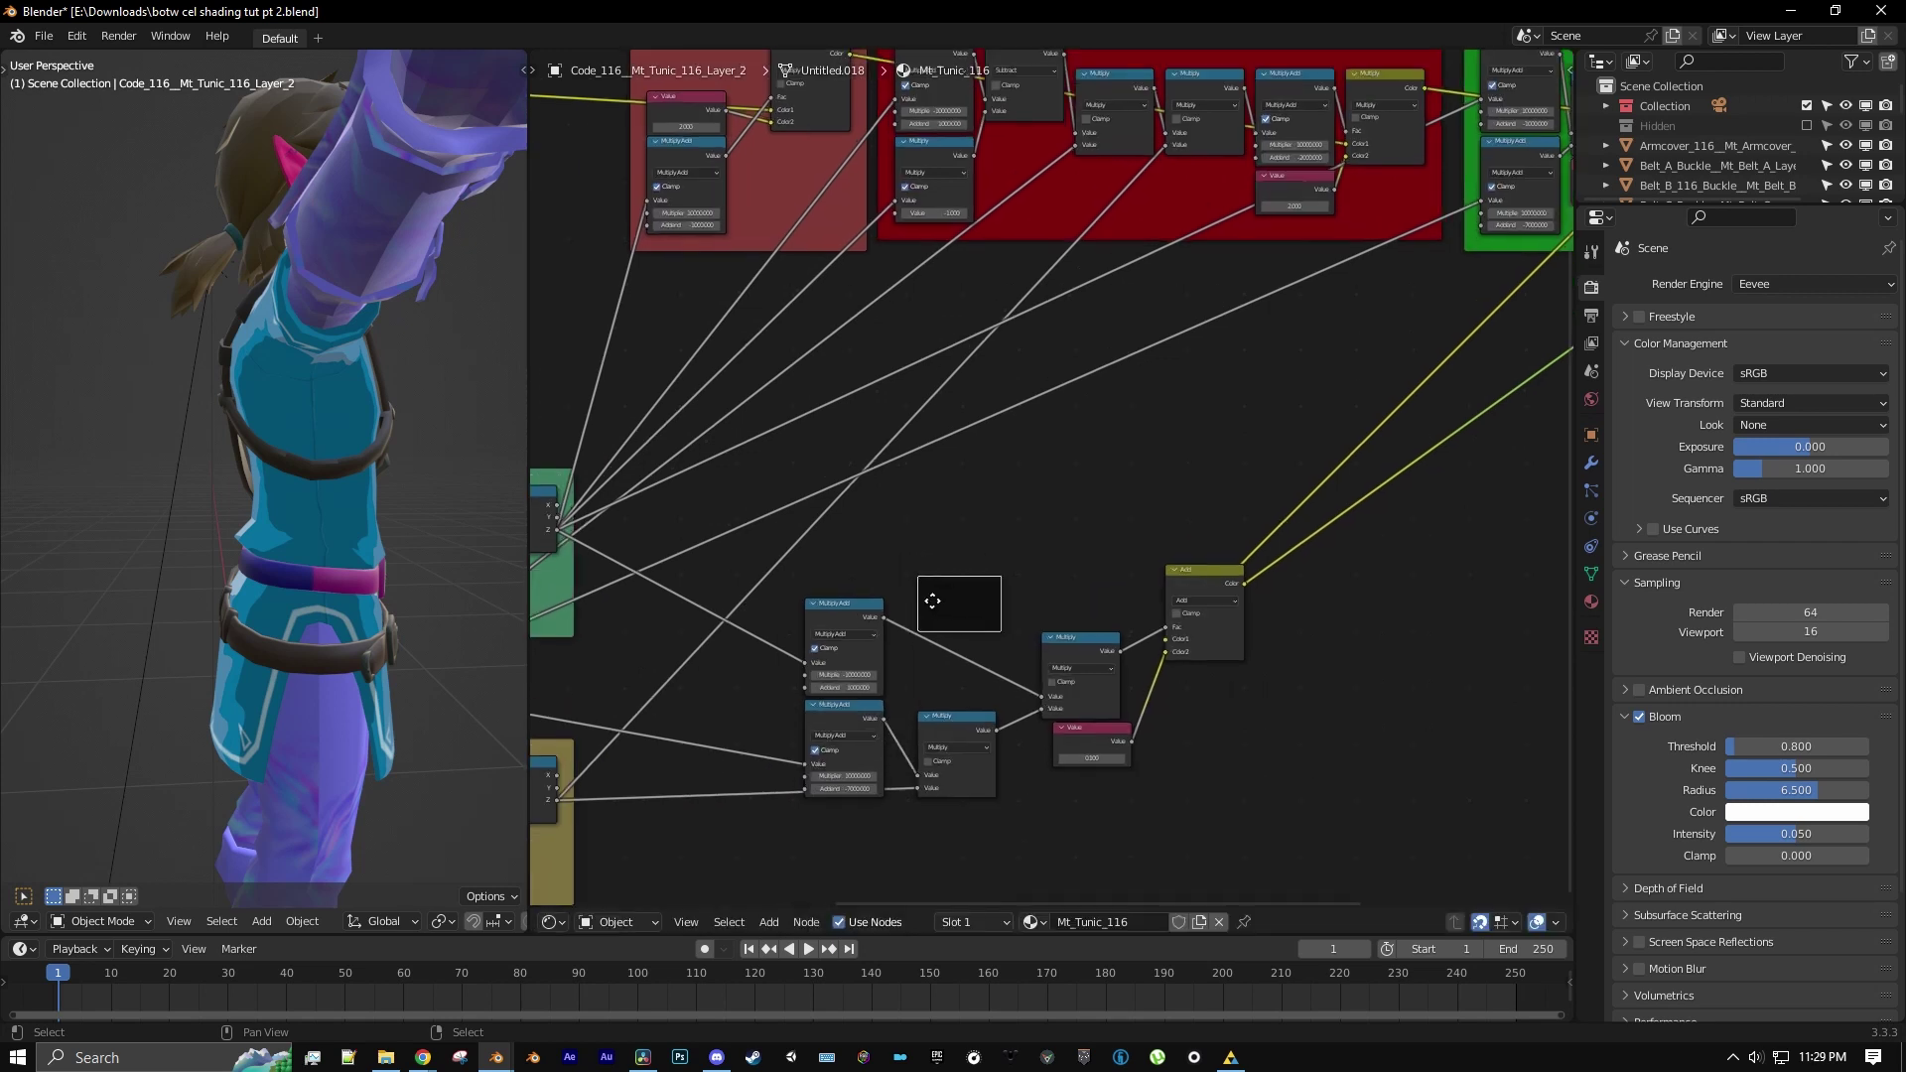
# Put both Multiply Add nodes, both Multiply nodes, the Value node and the Add node of the new rim light into the frame
pyautogui.click(819, 617)
pyautogui.keyDown('shift'); pyautogui.click(819, 760); pyautogui.keyUp('shift')
pyautogui.keyDown('shift'); pyautogui.click(973, 762); pyautogui.keyUp('shift')
pyautogui.keyDown('shift'); pyautogui.click(1082, 667); pyautogui.keyUp('shift')
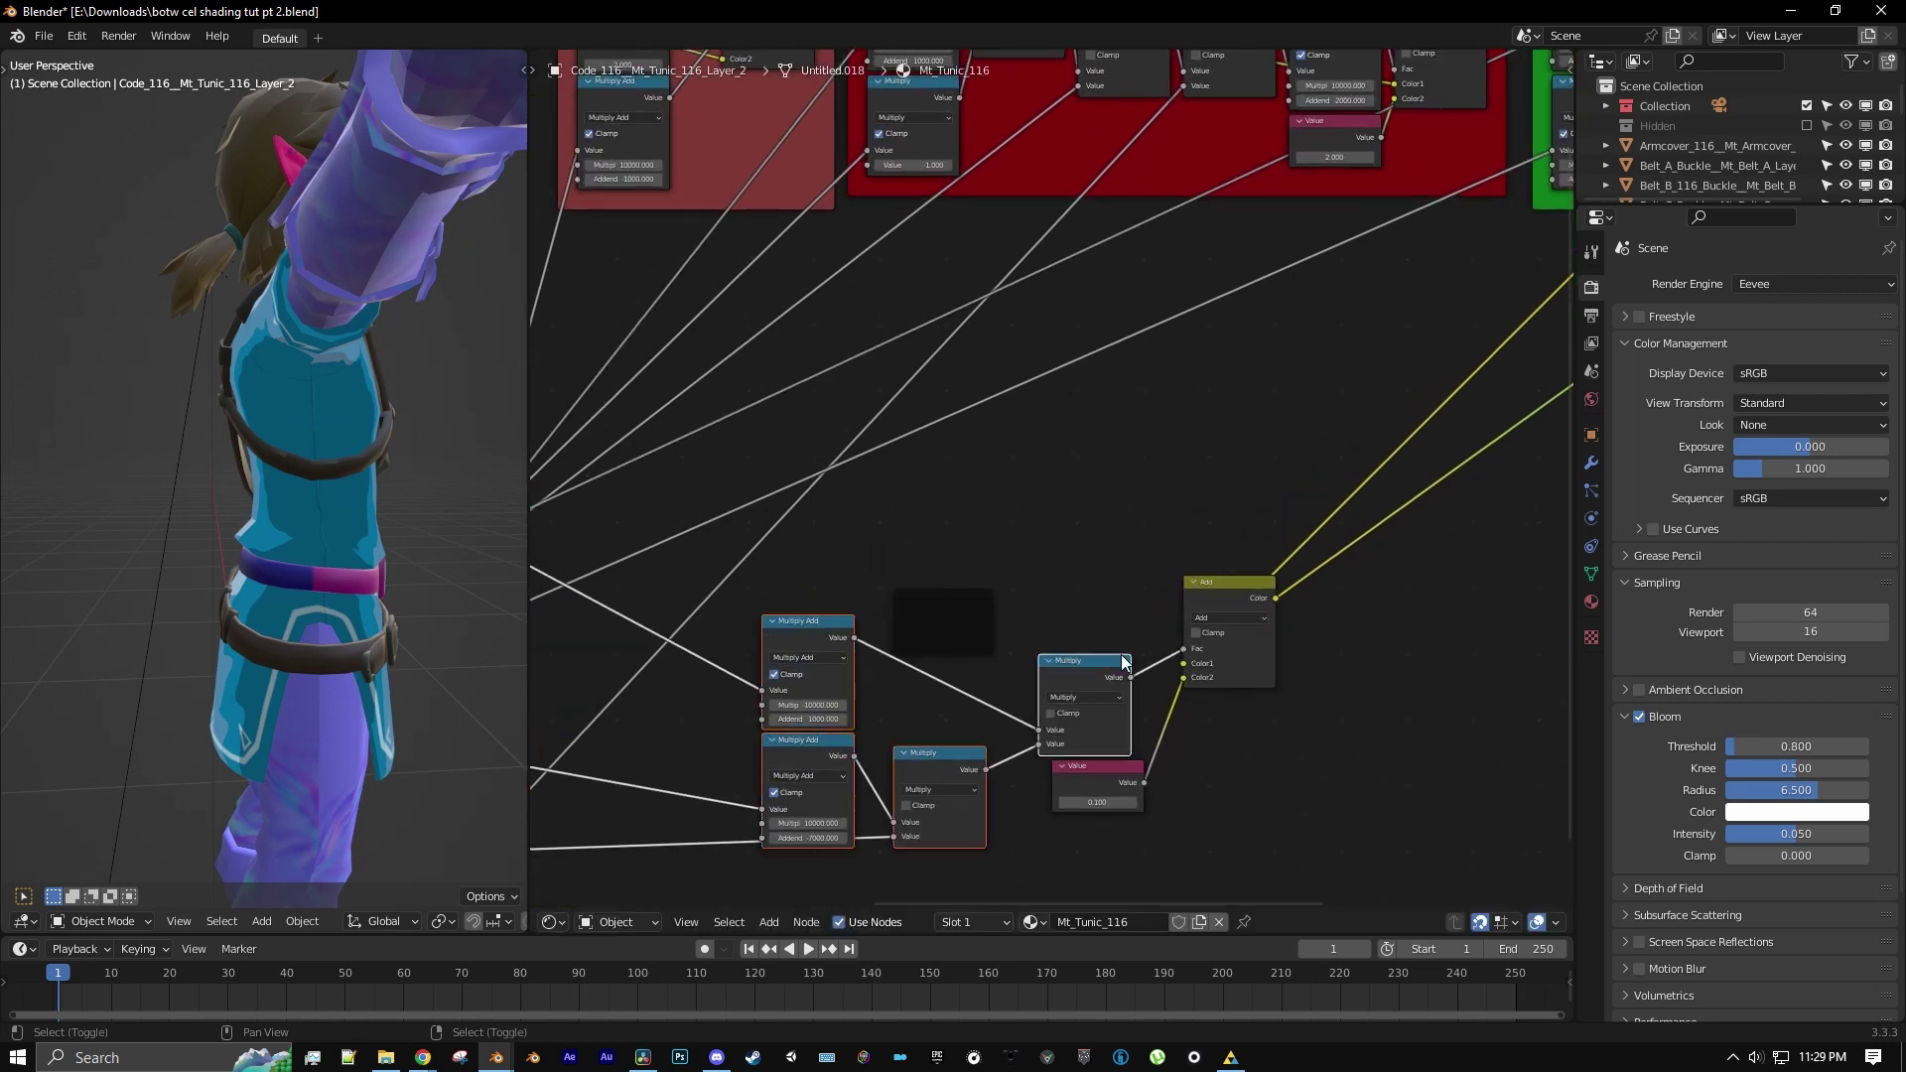
pyautogui.keyDown('shift'); pyautogui.click(1197, 606); pyautogui.keyUp('shift')
pyautogui.keyDown('shift'); pyautogui.click(1088, 783); pyautogui.keyUp('shift')
pyautogui.press('g')
pyautogui.click(993, 626)
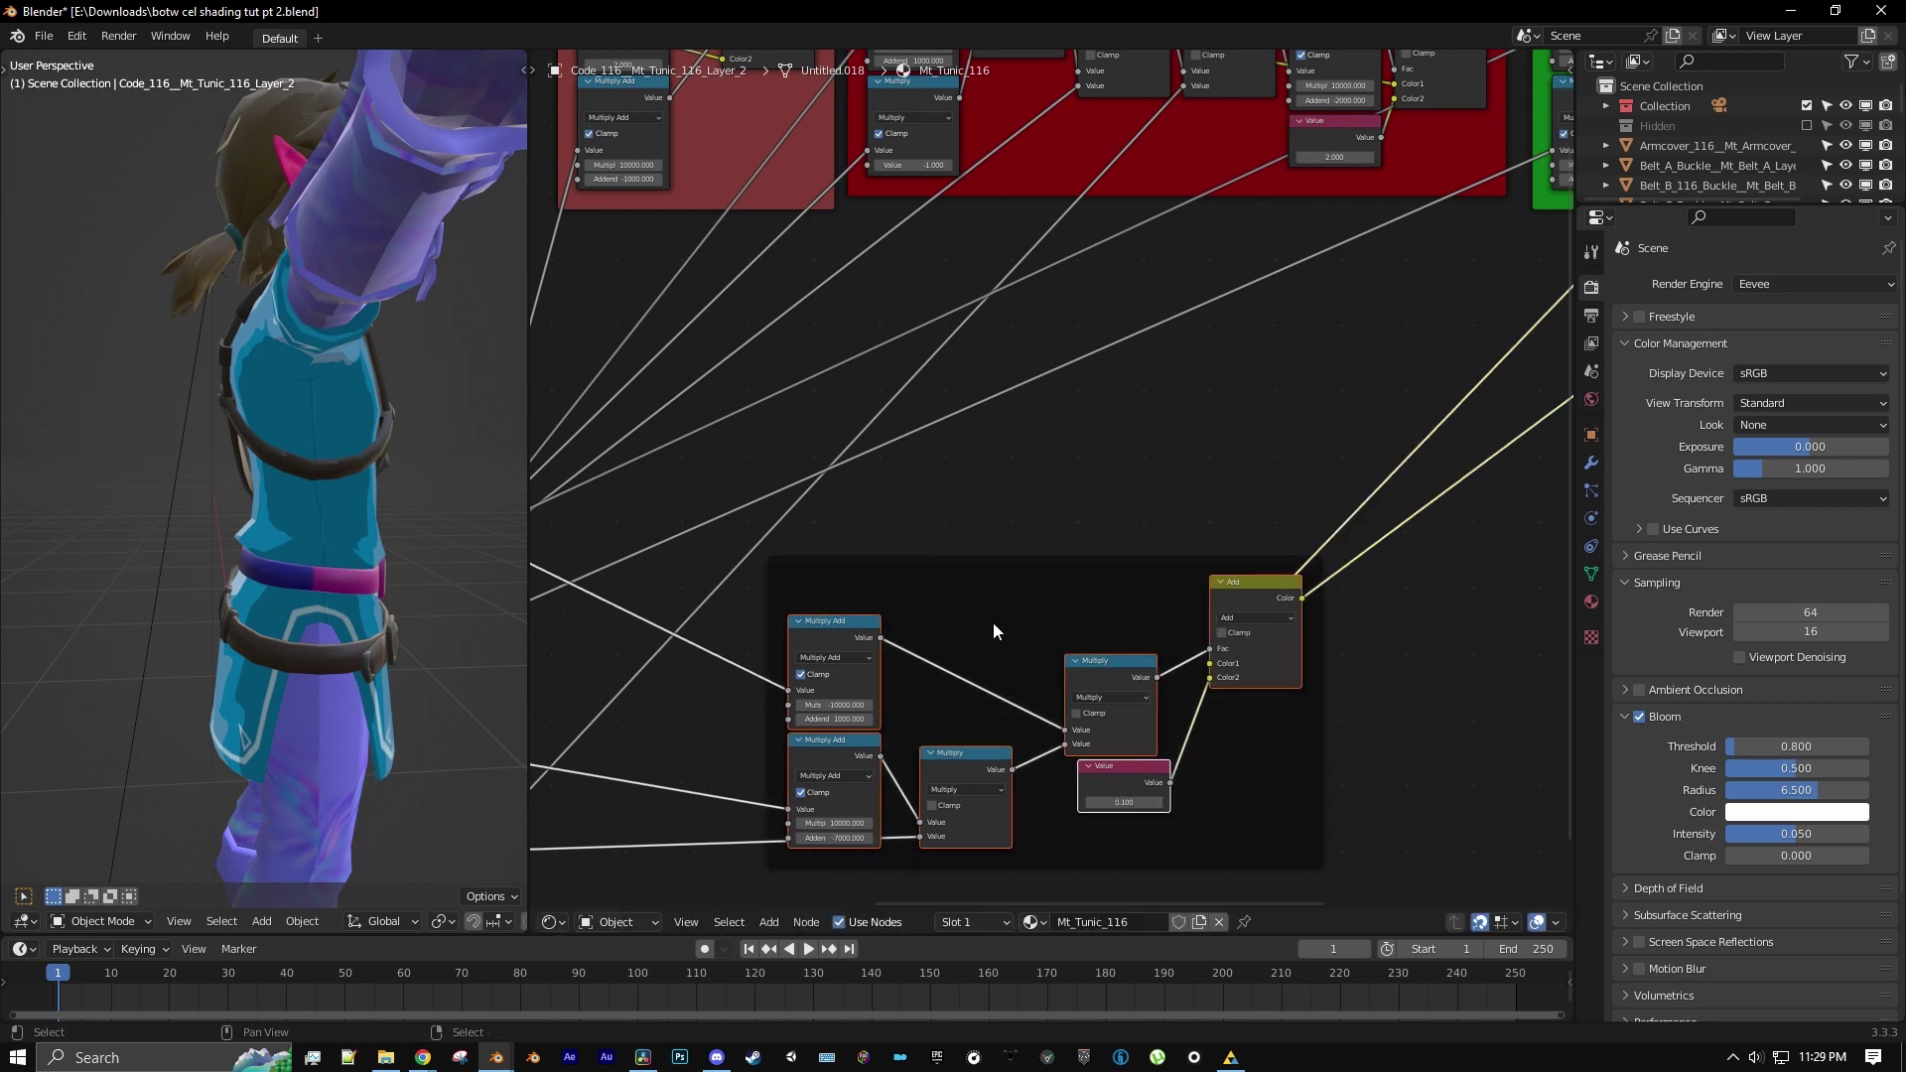
pyautogui.click(1022, 559)
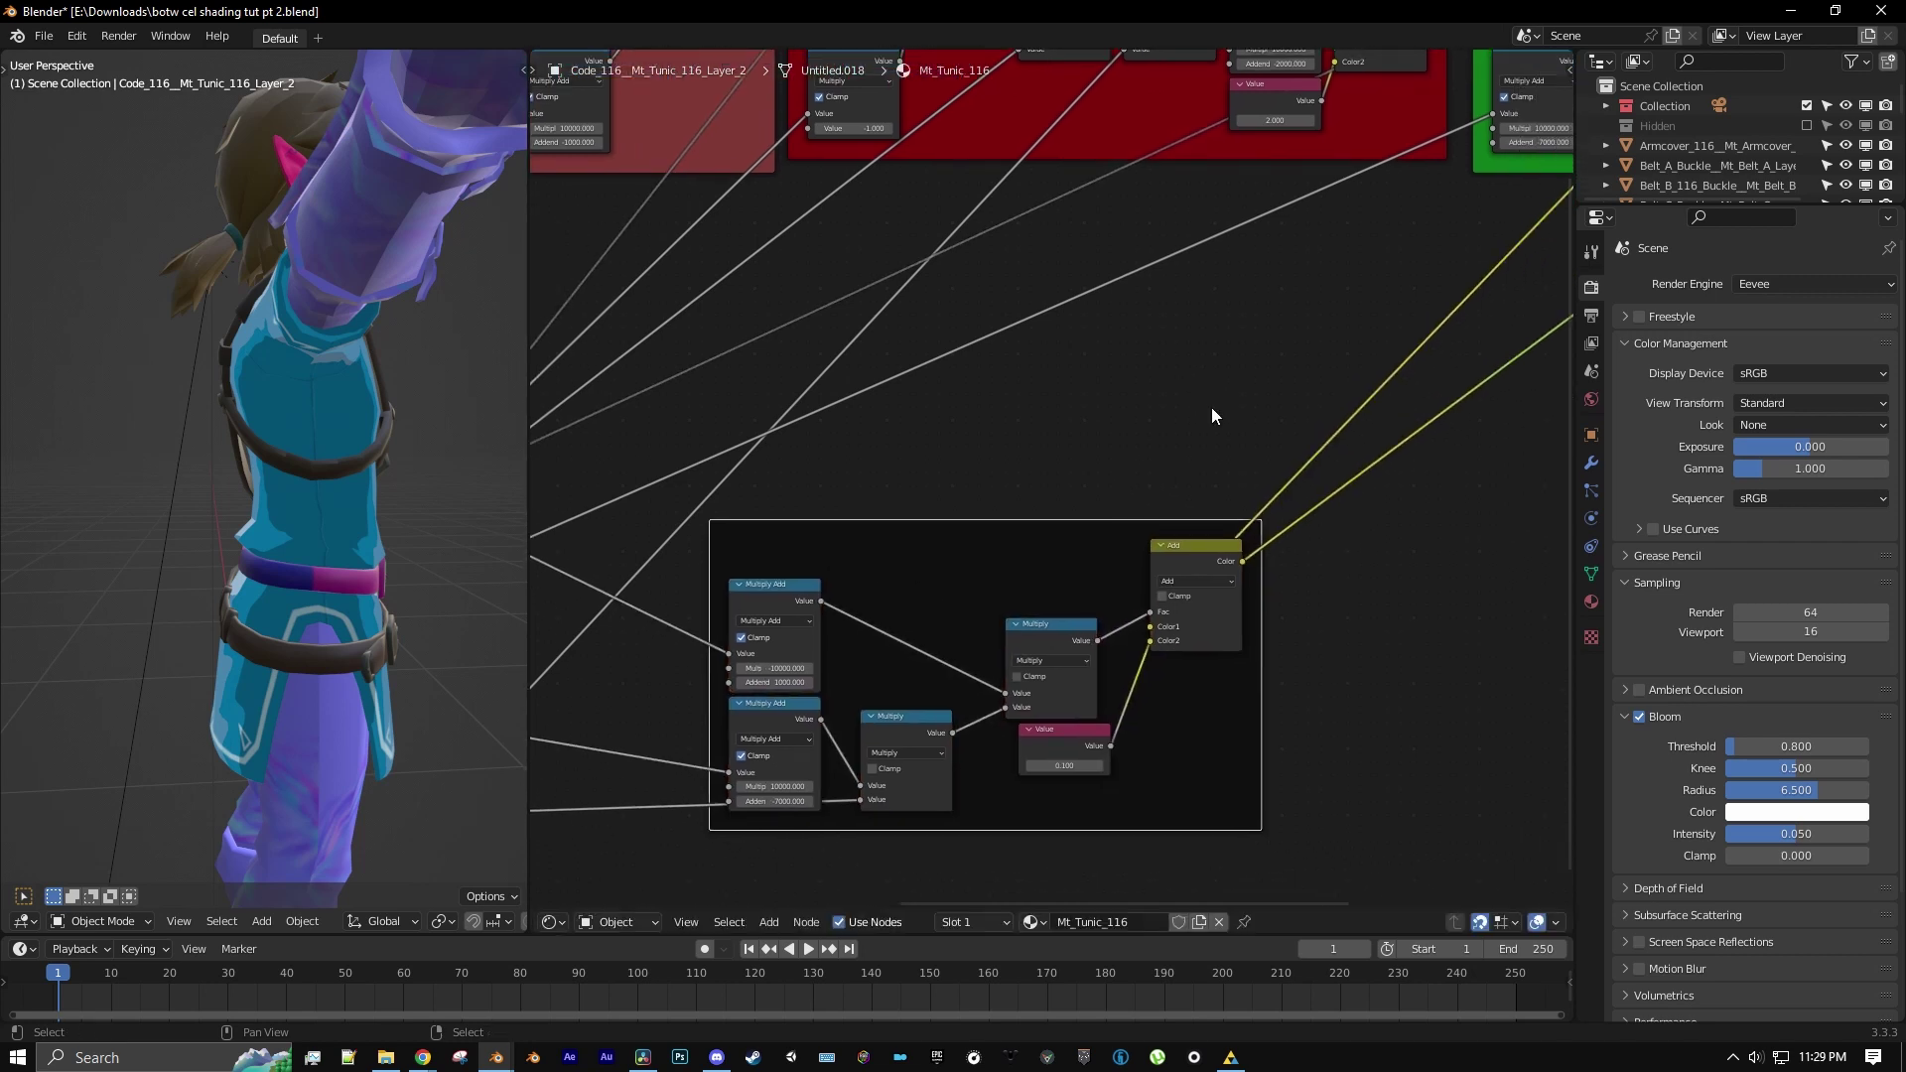
# Label the frame Fade Rimlight and give it a custom purple color with hue 0.802, saturation 0.704 and value 0.608
pyautogui.press('n')
pyautogui.click(1451, 156)
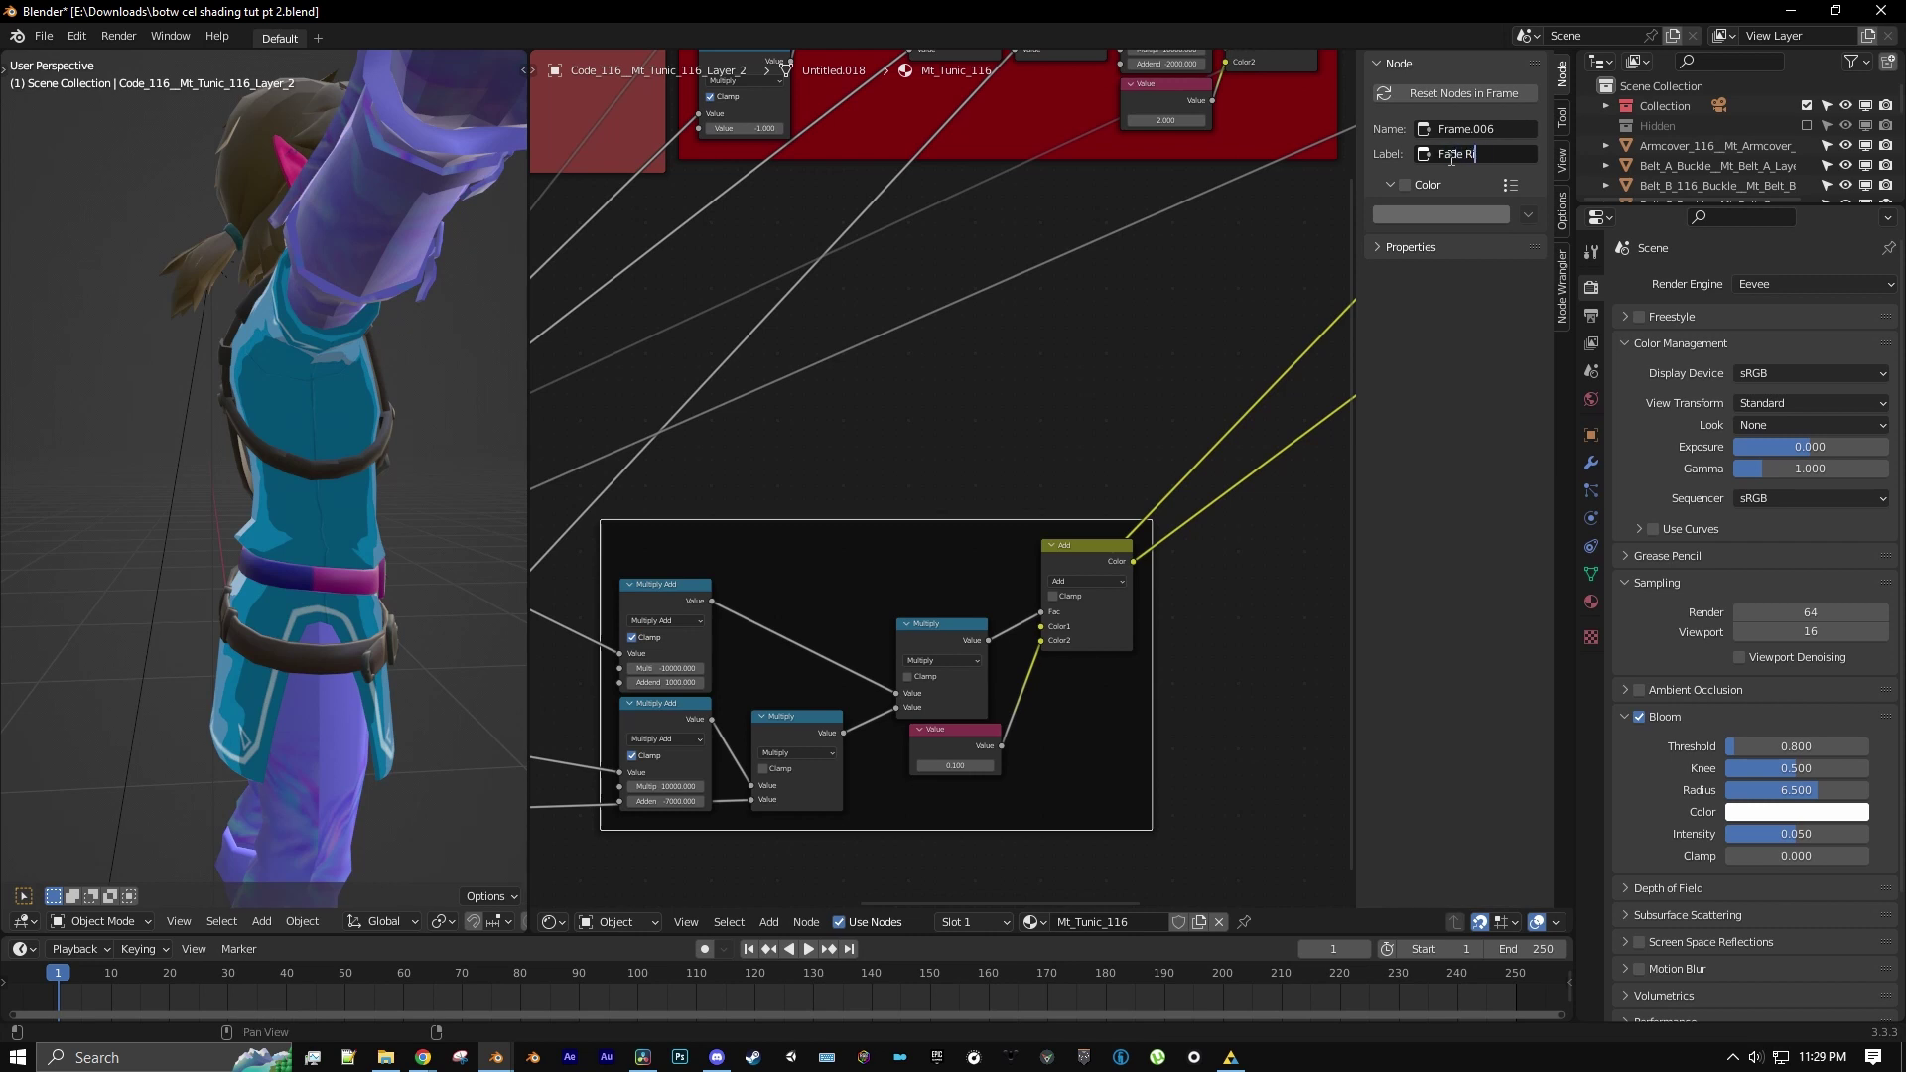
pyautogui.write('Fade Rimlight')
pyautogui.press('Return')
pyautogui.click(1404, 187)
pyautogui.click(1420, 214)
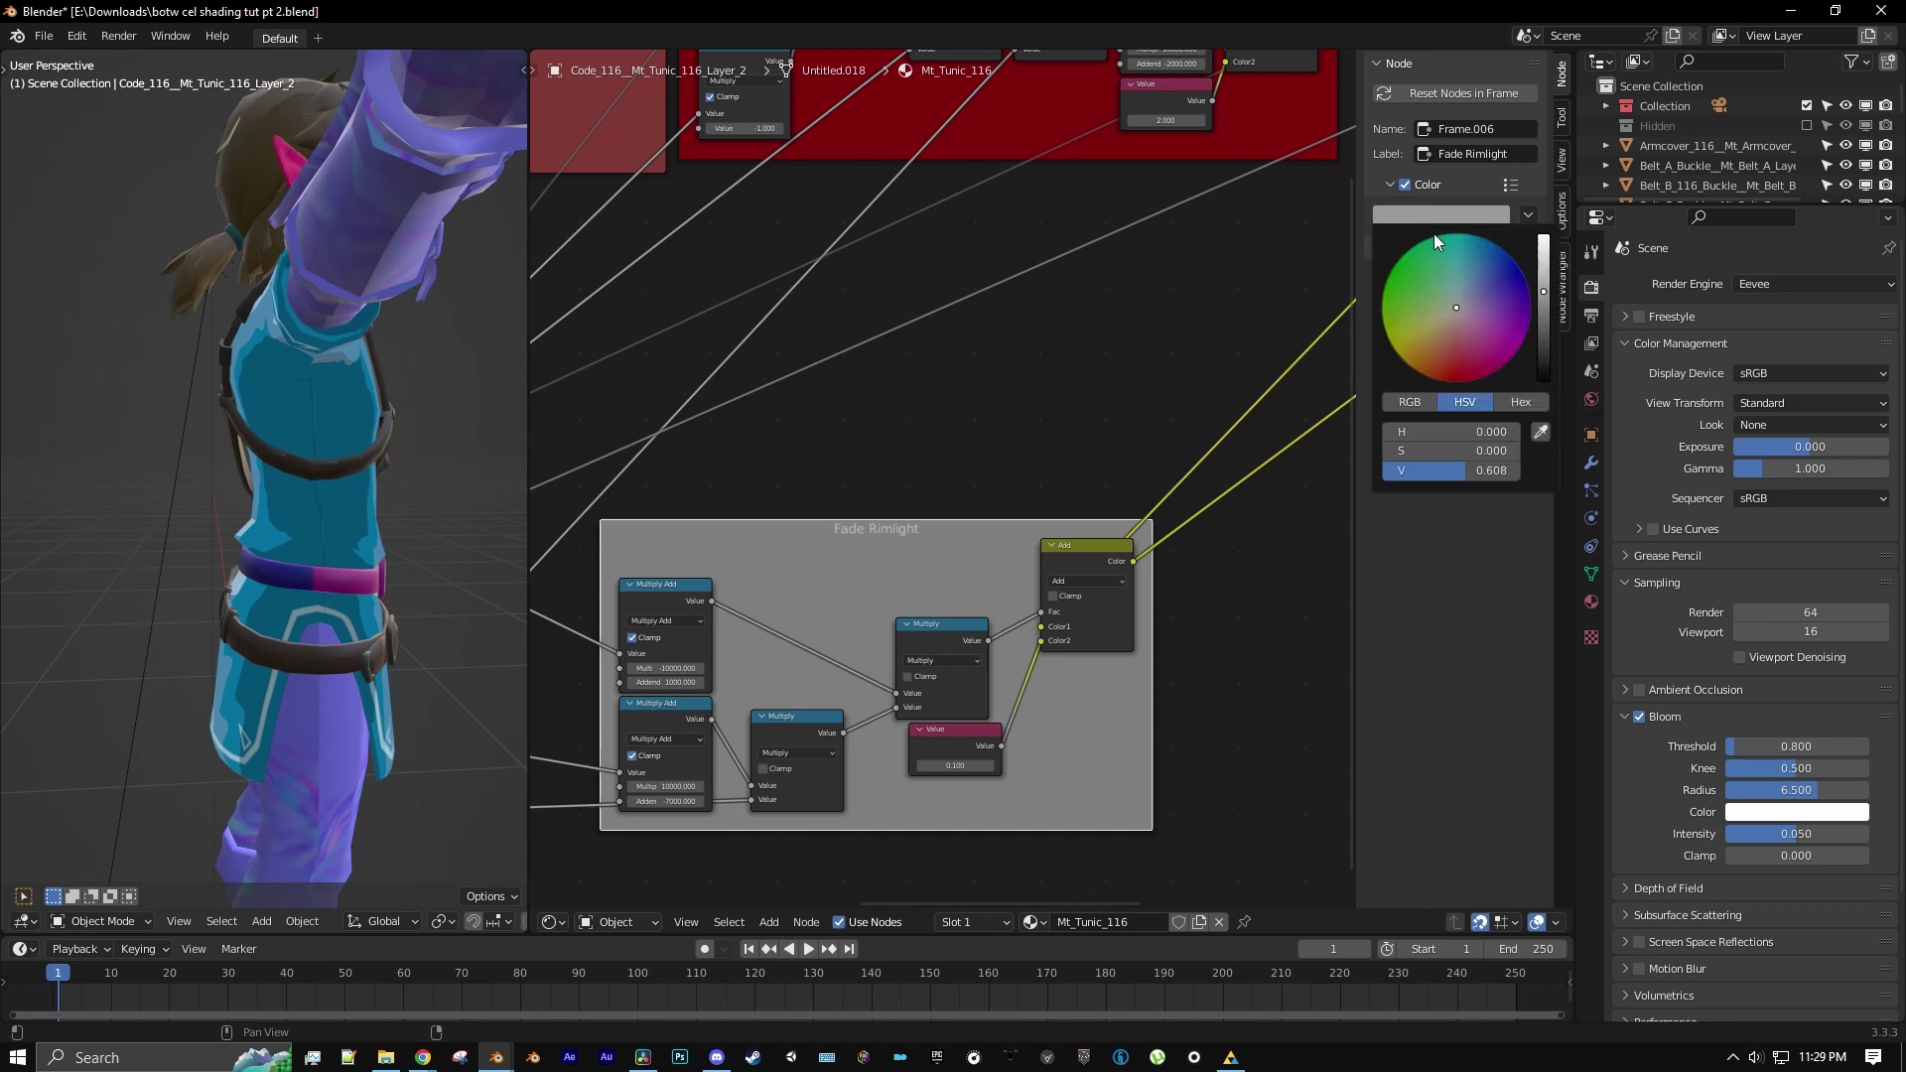
pyautogui.moveTo(1465, 311); pyautogui.dragTo(1505, 321)
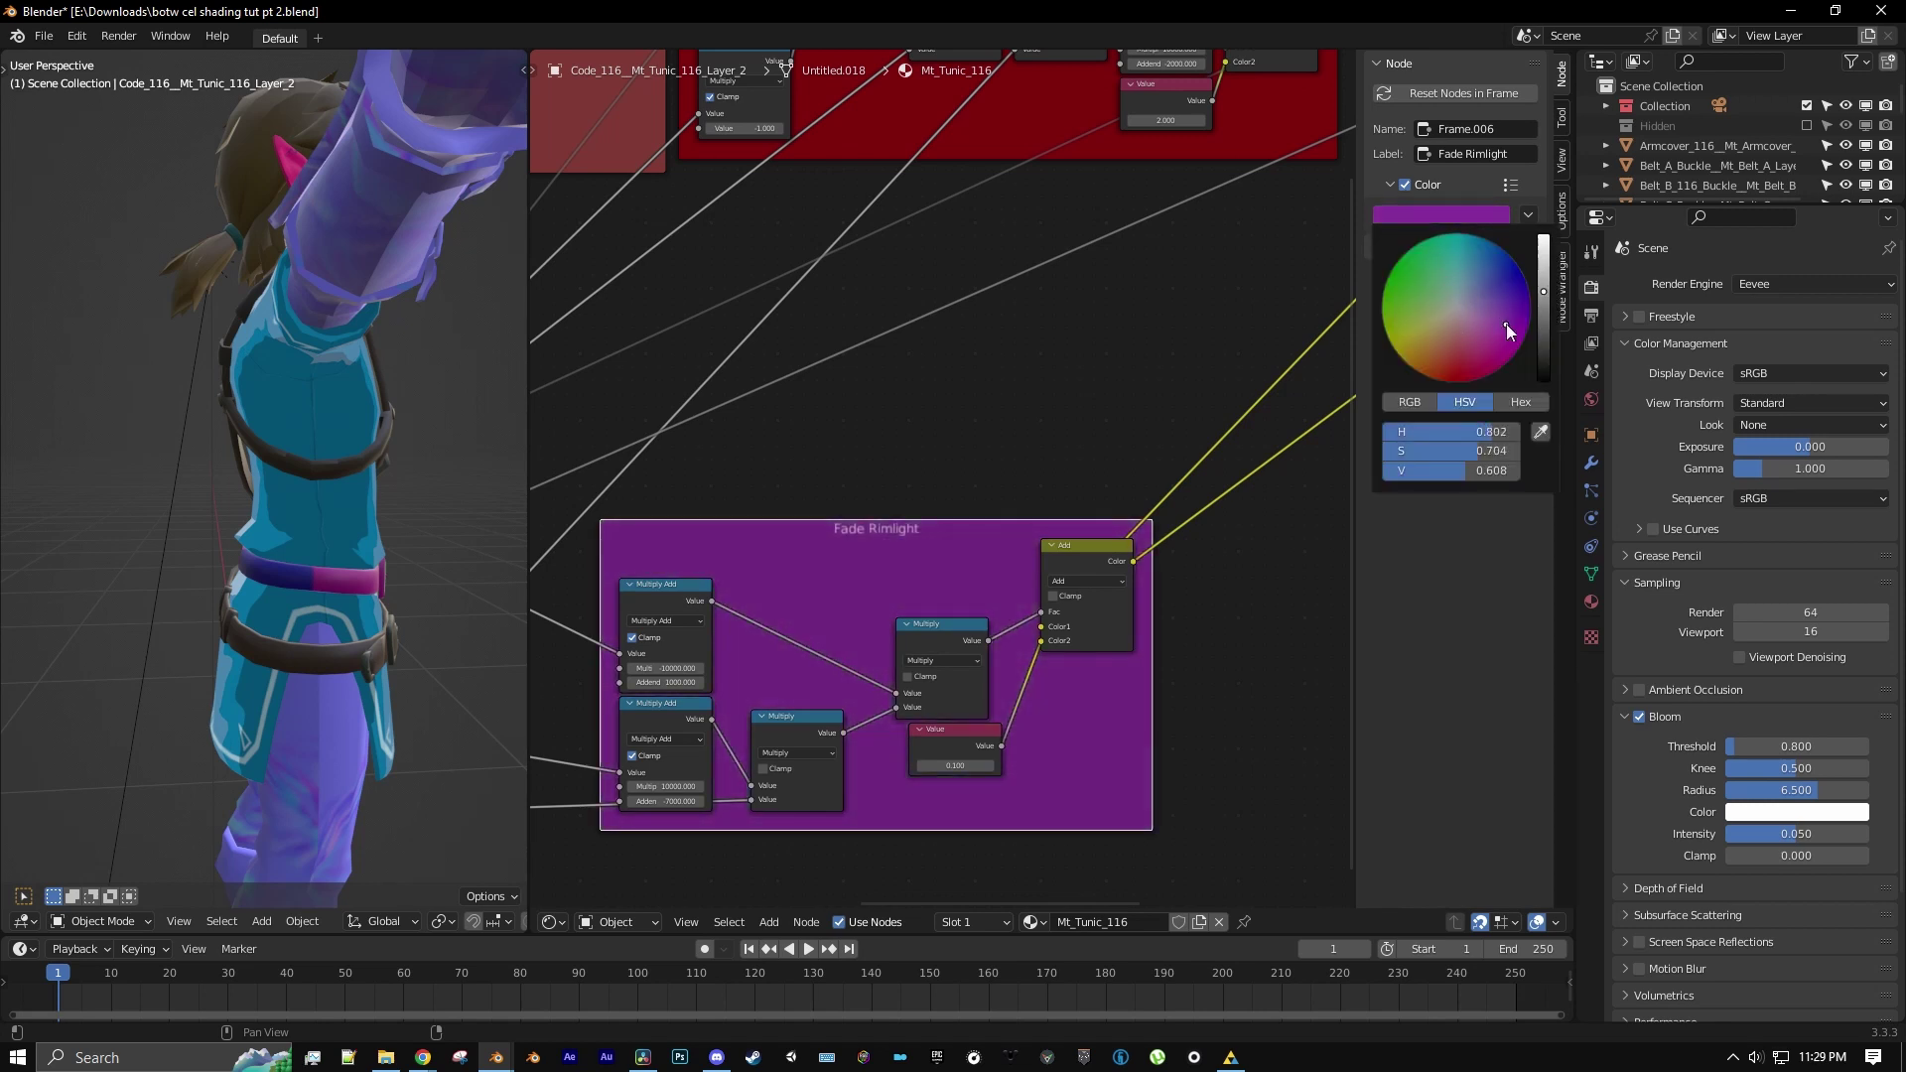
# Move the Fade Rimlight frame up beside the Vector Sunlight Rimlight frame and place the Material Output beyond it
pyautogui.scroll(-3, 1034, 476)
pyautogui.scroll(-5, 764, 534)
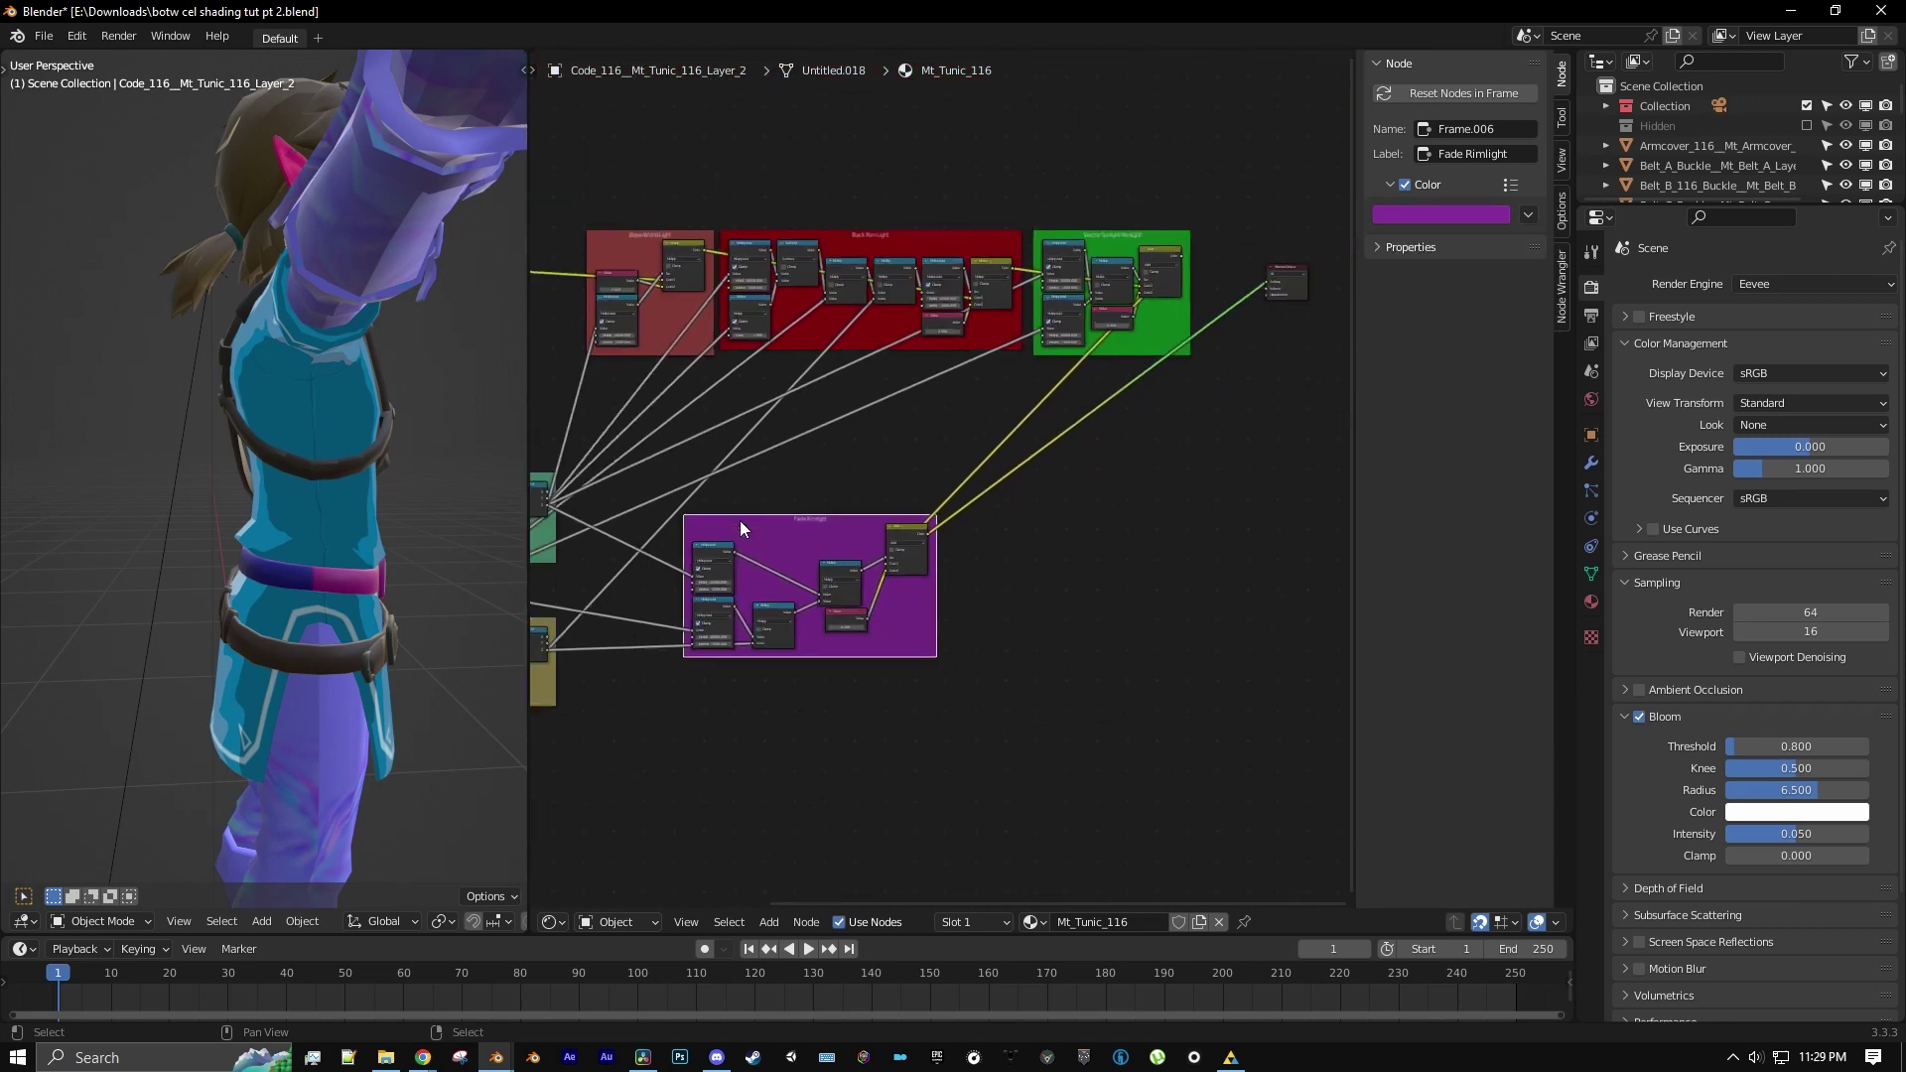
pyautogui.moveTo(741, 520); pyautogui.dragTo(708, 517, button='middle')
pyautogui.moveTo(730, 519); pyautogui.dragTo(1242, 395)
pyautogui.moveTo(1231, 398); pyautogui.dragTo(955, 517, button='middle')
pyautogui.scroll(4, 950, 520)
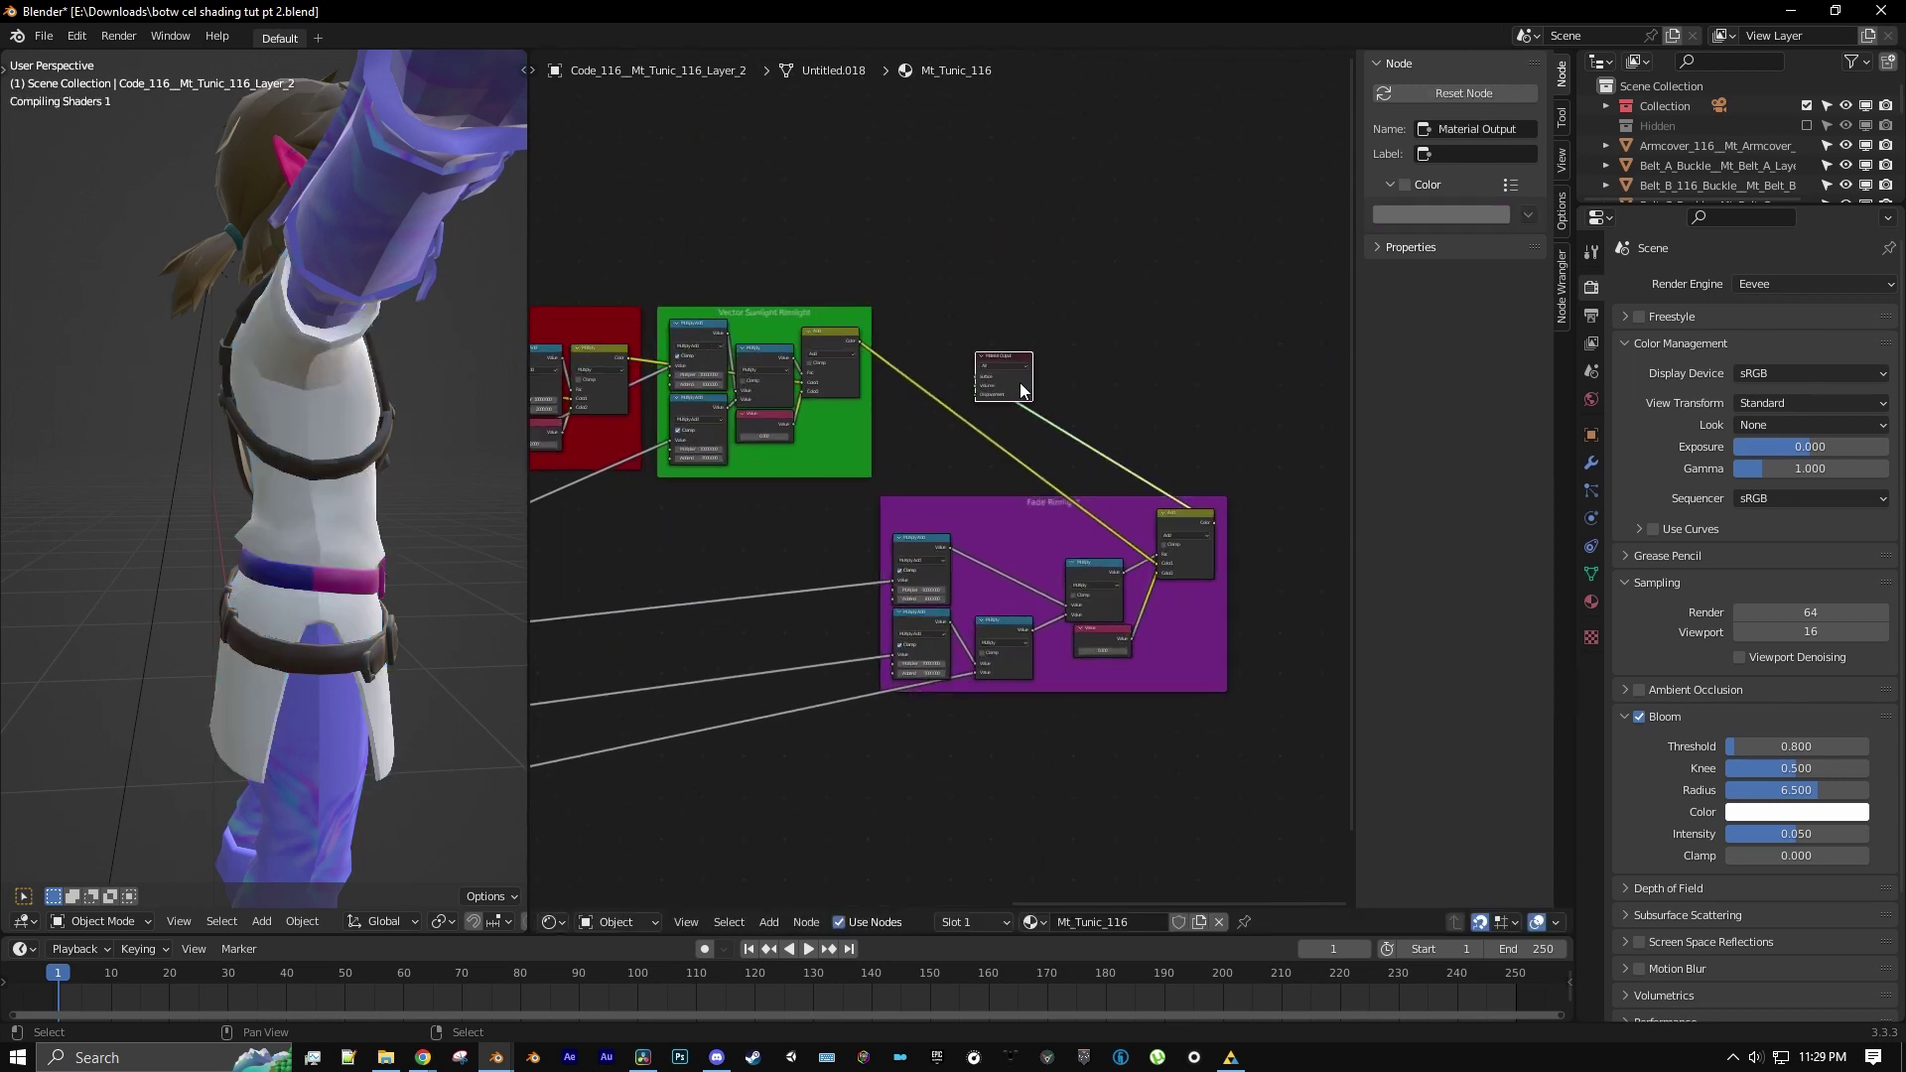
pyautogui.moveTo(1021, 385); pyautogui.dragTo(1310, 486)
pyautogui.moveTo(1064, 496); pyautogui.dragTo(1055, 302)
# Arrange the Multiply Add, Multiply, Value and Add nodes more compactly inside the Fade Rimlight frame
pyautogui.scroll(3, 960, 448)
pyautogui.scroll(1, 960, 449)
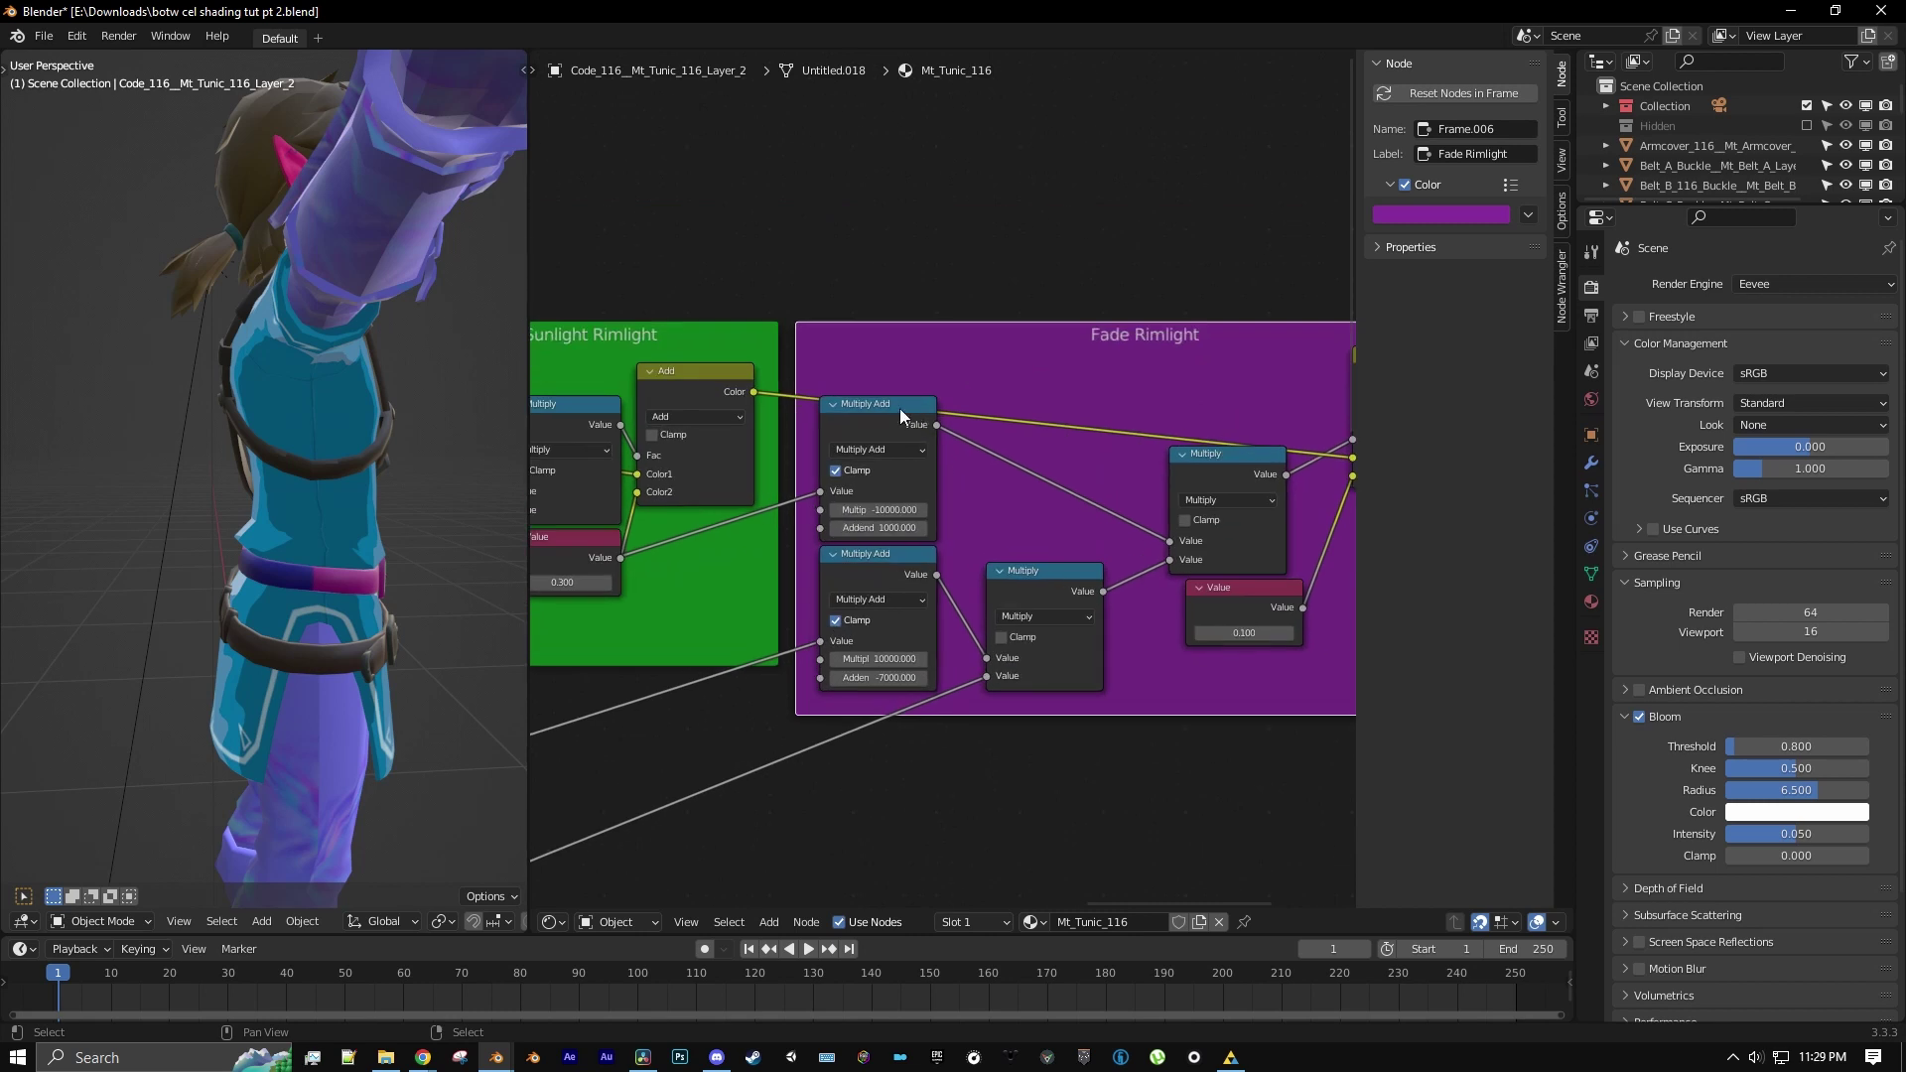
pyautogui.moveTo(874, 394); pyautogui.dragTo(877, 361)
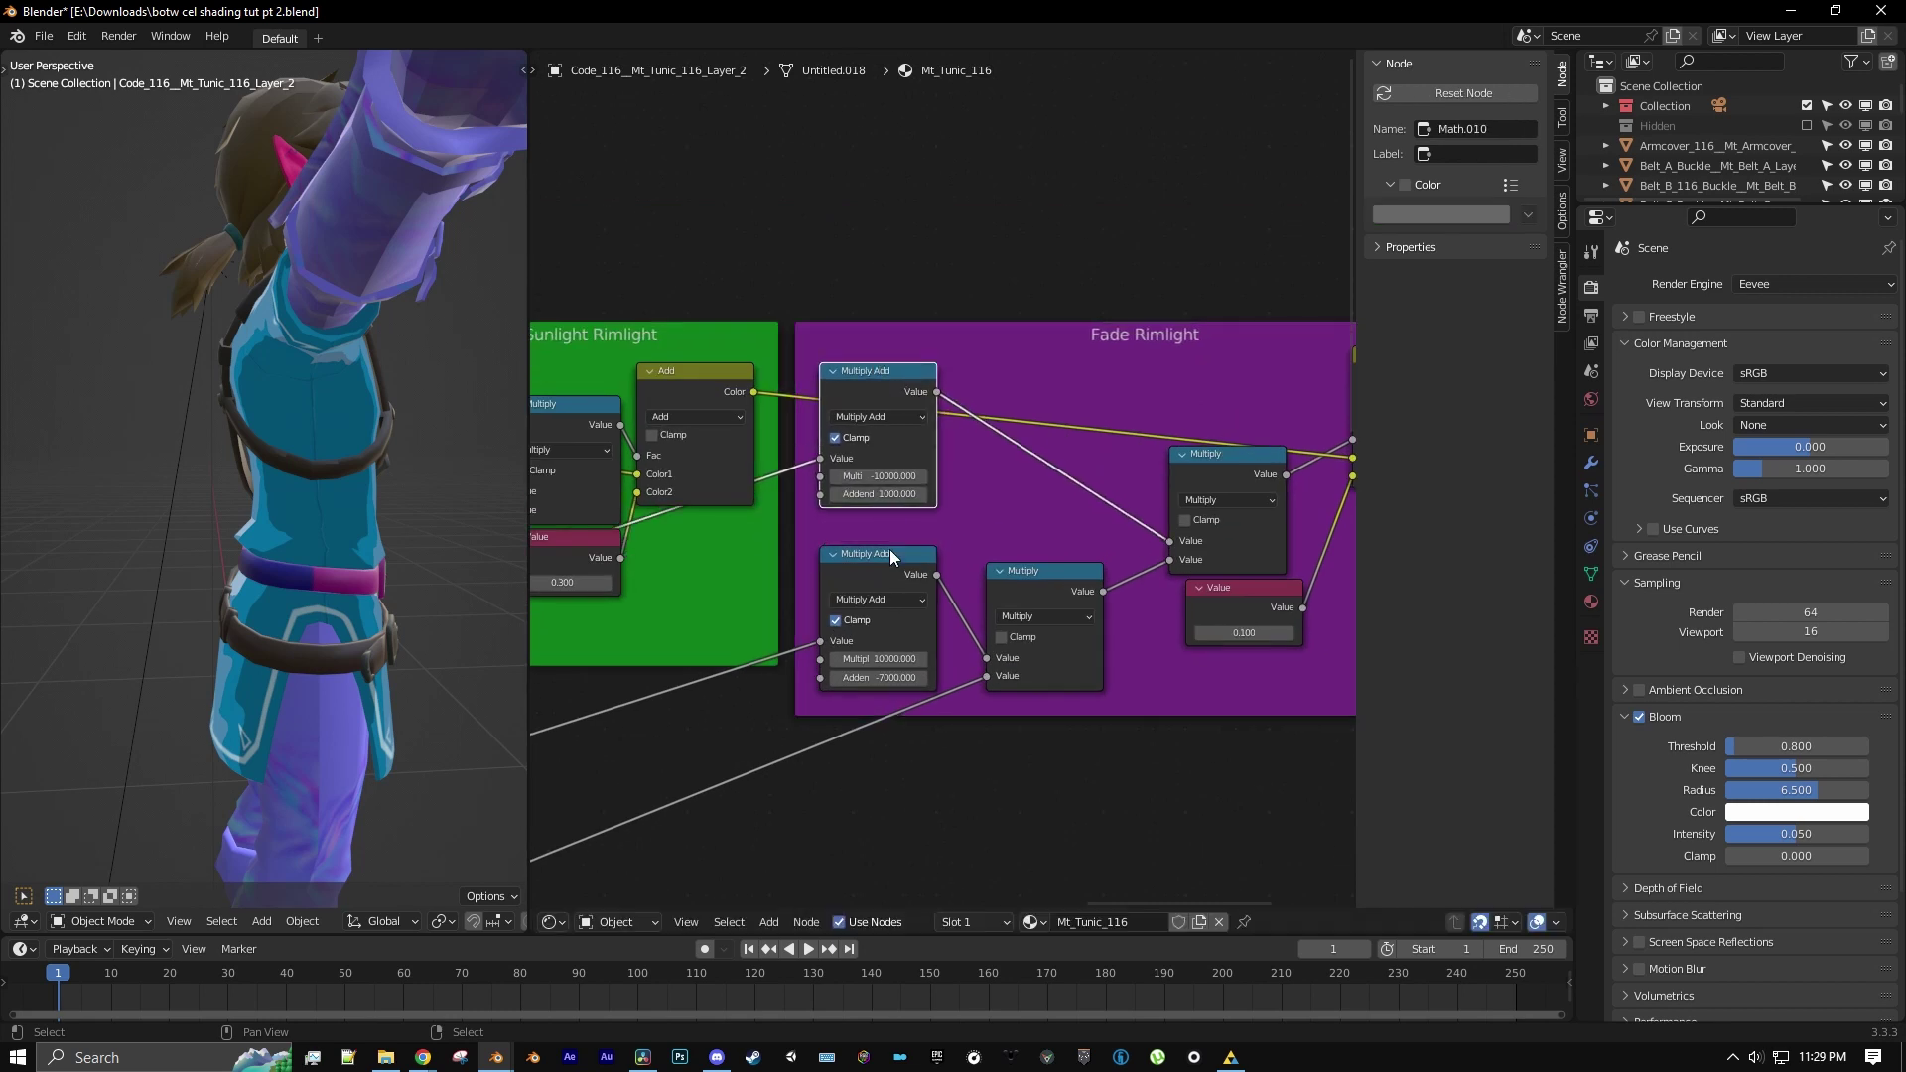
pyautogui.moveTo(890, 552); pyautogui.dragTo(890, 519)
pyautogui.moveTo(1059, 569); pyautogui.dragTo(1018, 518)
pyautogui.moveTo(1211, 457); pyautogui.dragTo(1142, 409)
pyautogui.moveTo(1241, 426); pyautogui.dragTo(1005, 440, button='middle')
pyautogui.moveTo(979, 595); pyautogui.dragTo(894, 545)
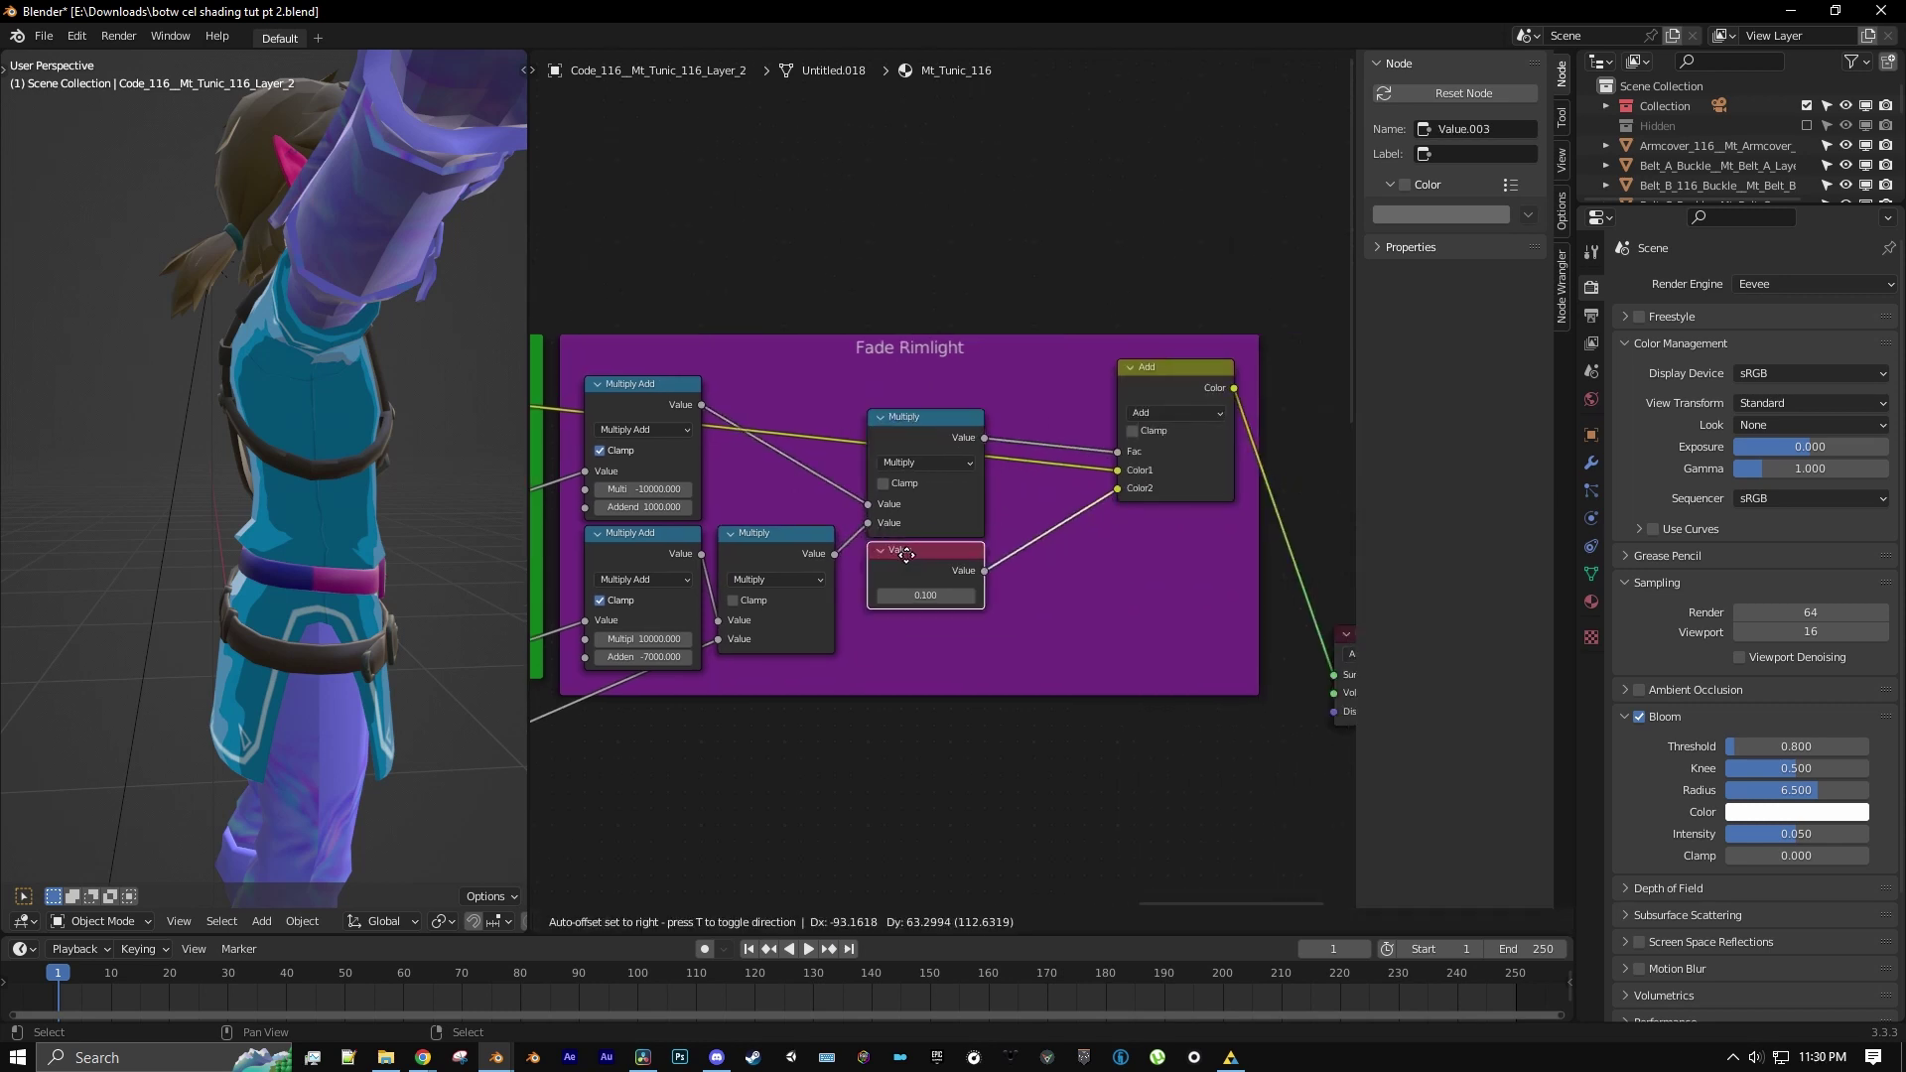
pyautogui.moveTo(1206, 378); pyautogui.dragTo(1100, 430)
# Review the whole node tree and inspect the tunic's shading from the front and at an angle
pyautogui.scroll(-8, 1100, 431)
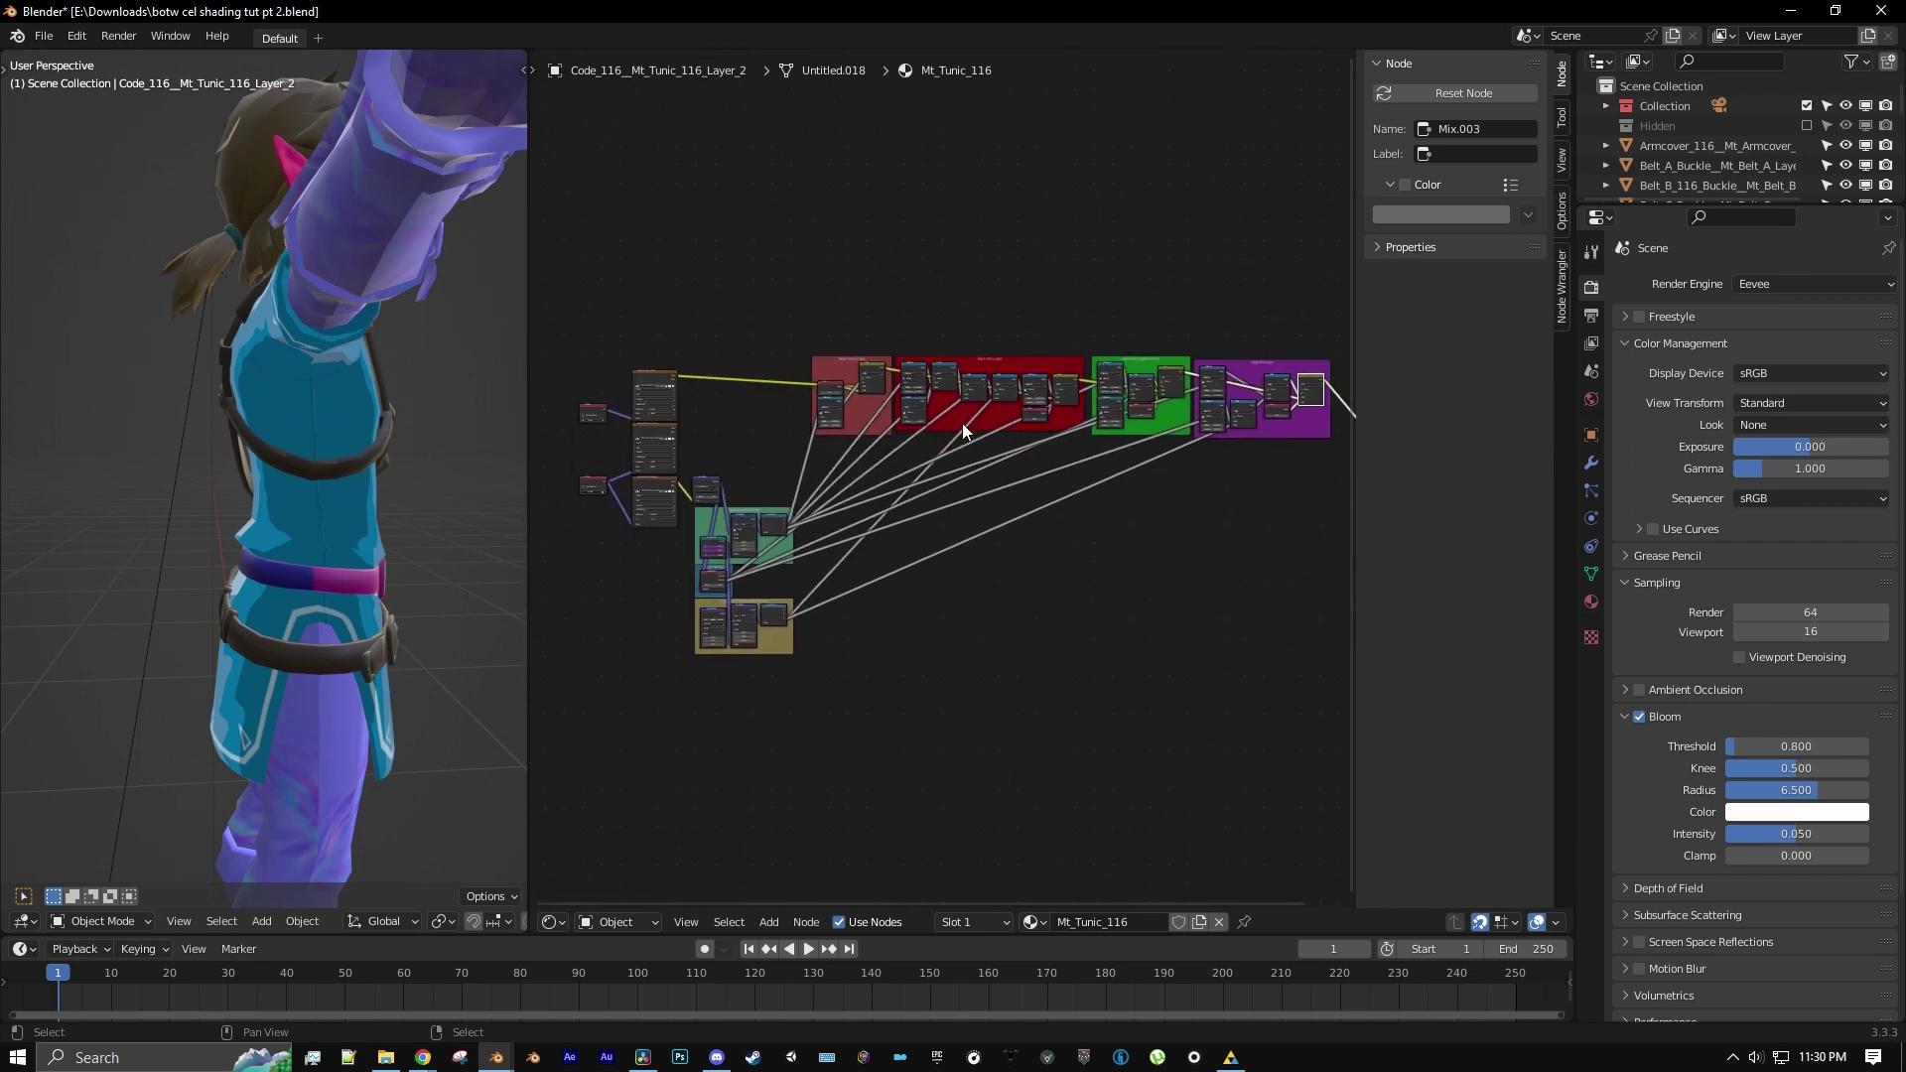
pyautogui.moveTo(1055, 457); pyautogui.dragTo(1000, 463, button='middle')
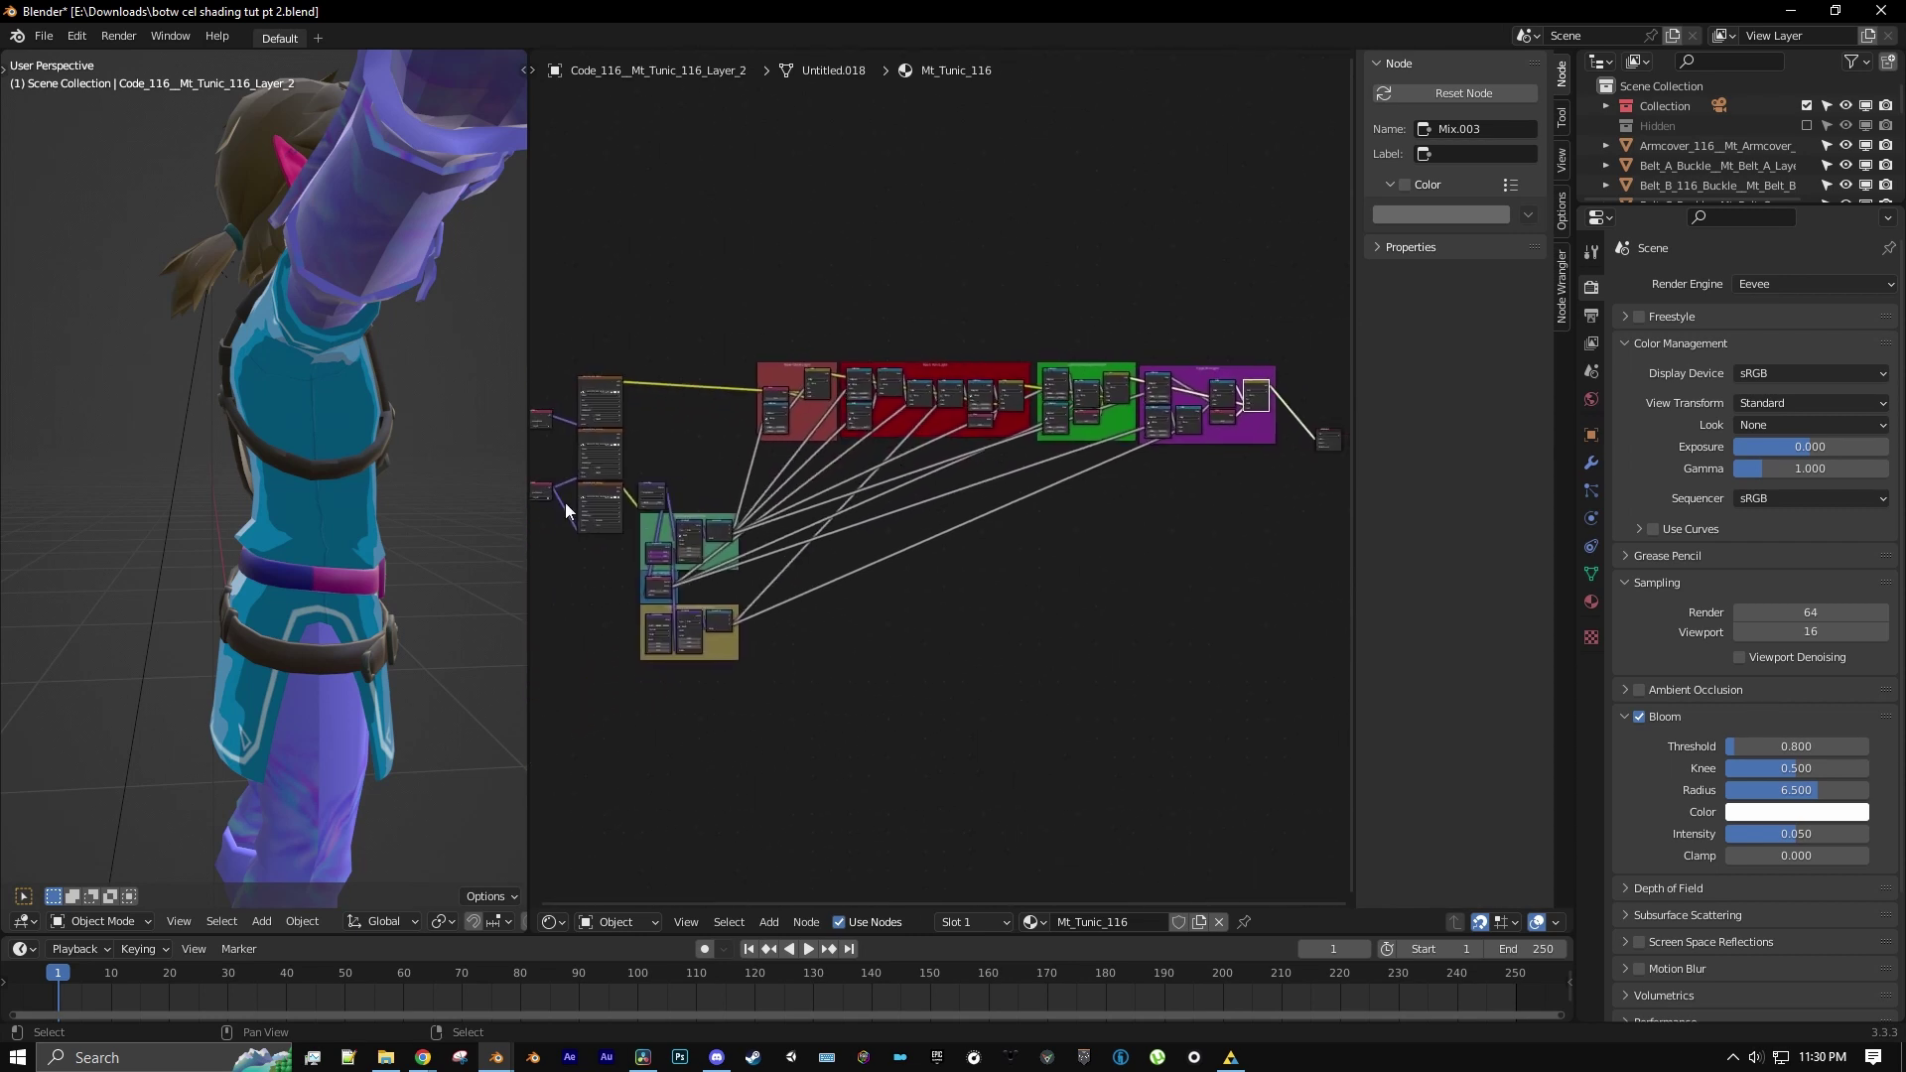
pyautogui.scroll(-4, 482, 427)
pyautogui.moveTo(482, 427); pyautogui.dragTo(388, 464, button='middle')
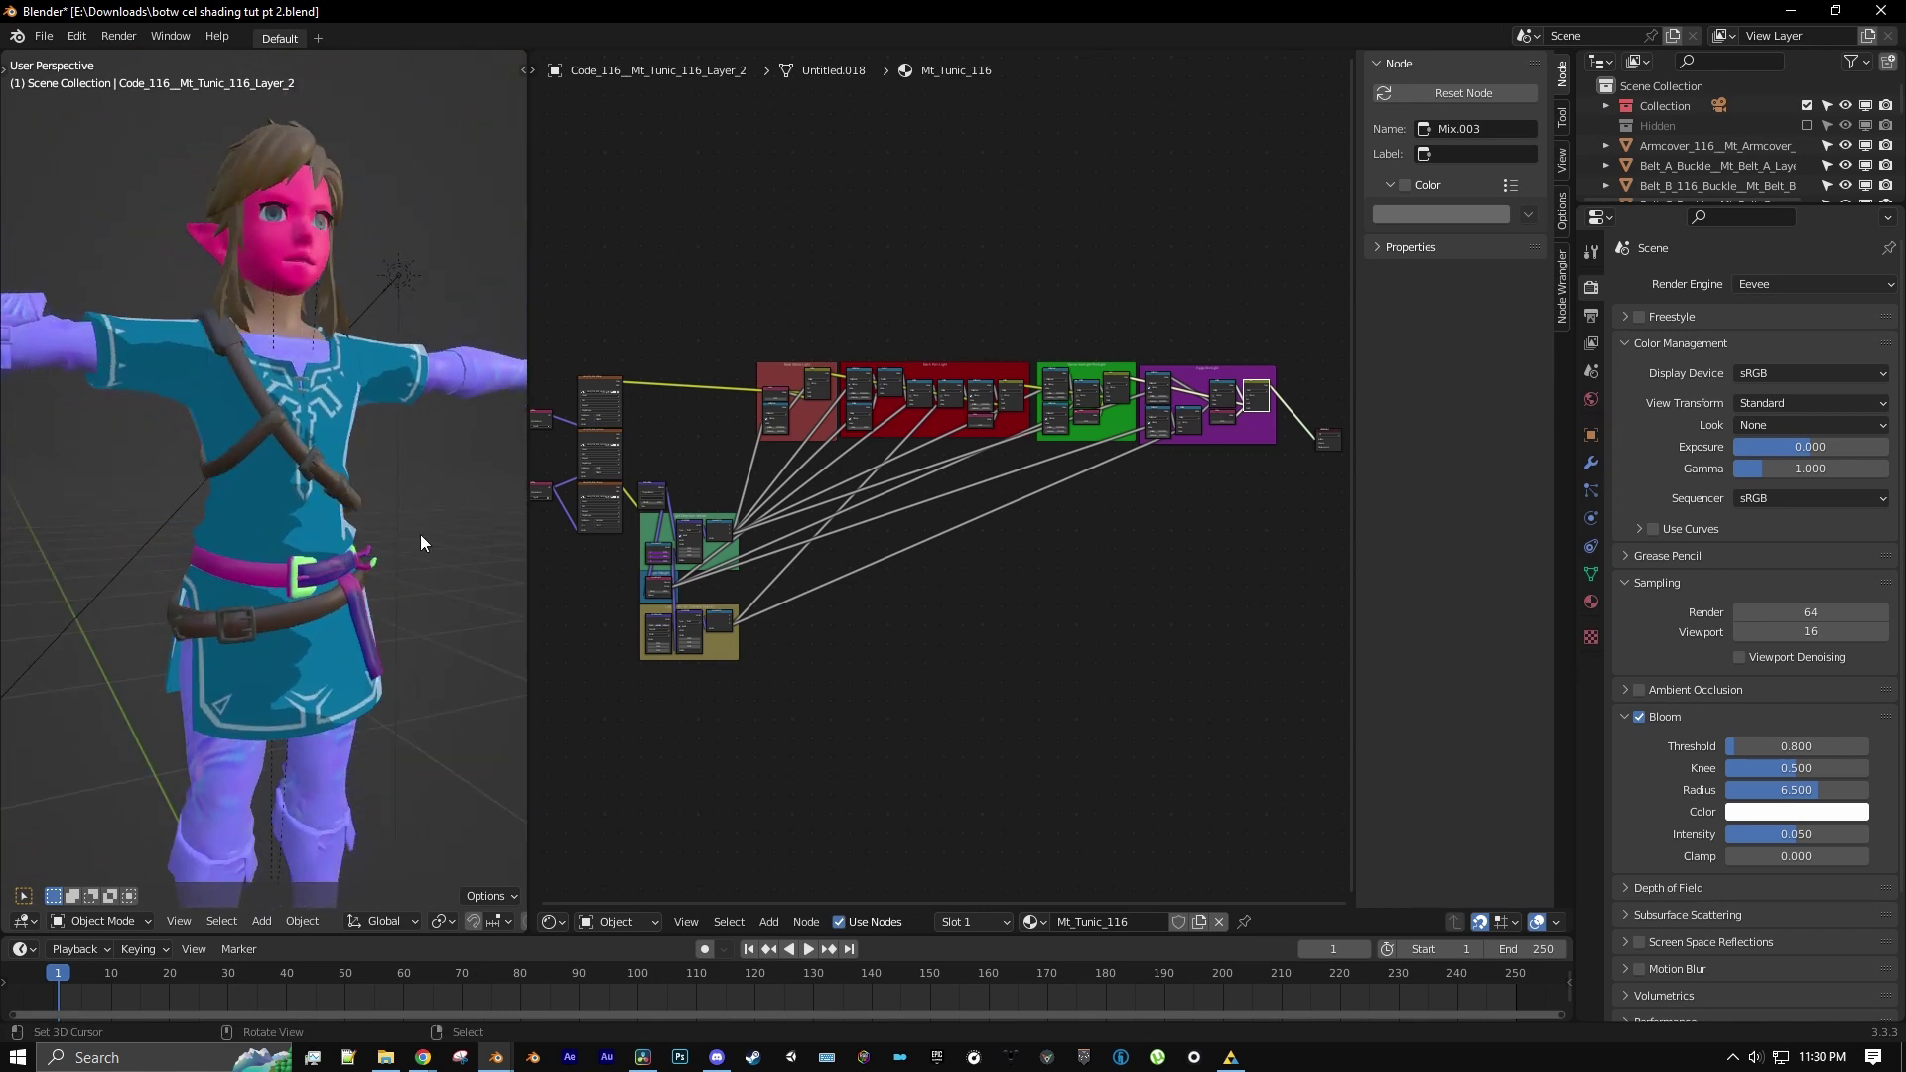
pyautogui.moveTo(420, 542); pyautogui.dragTo(350, 553, button='middle')
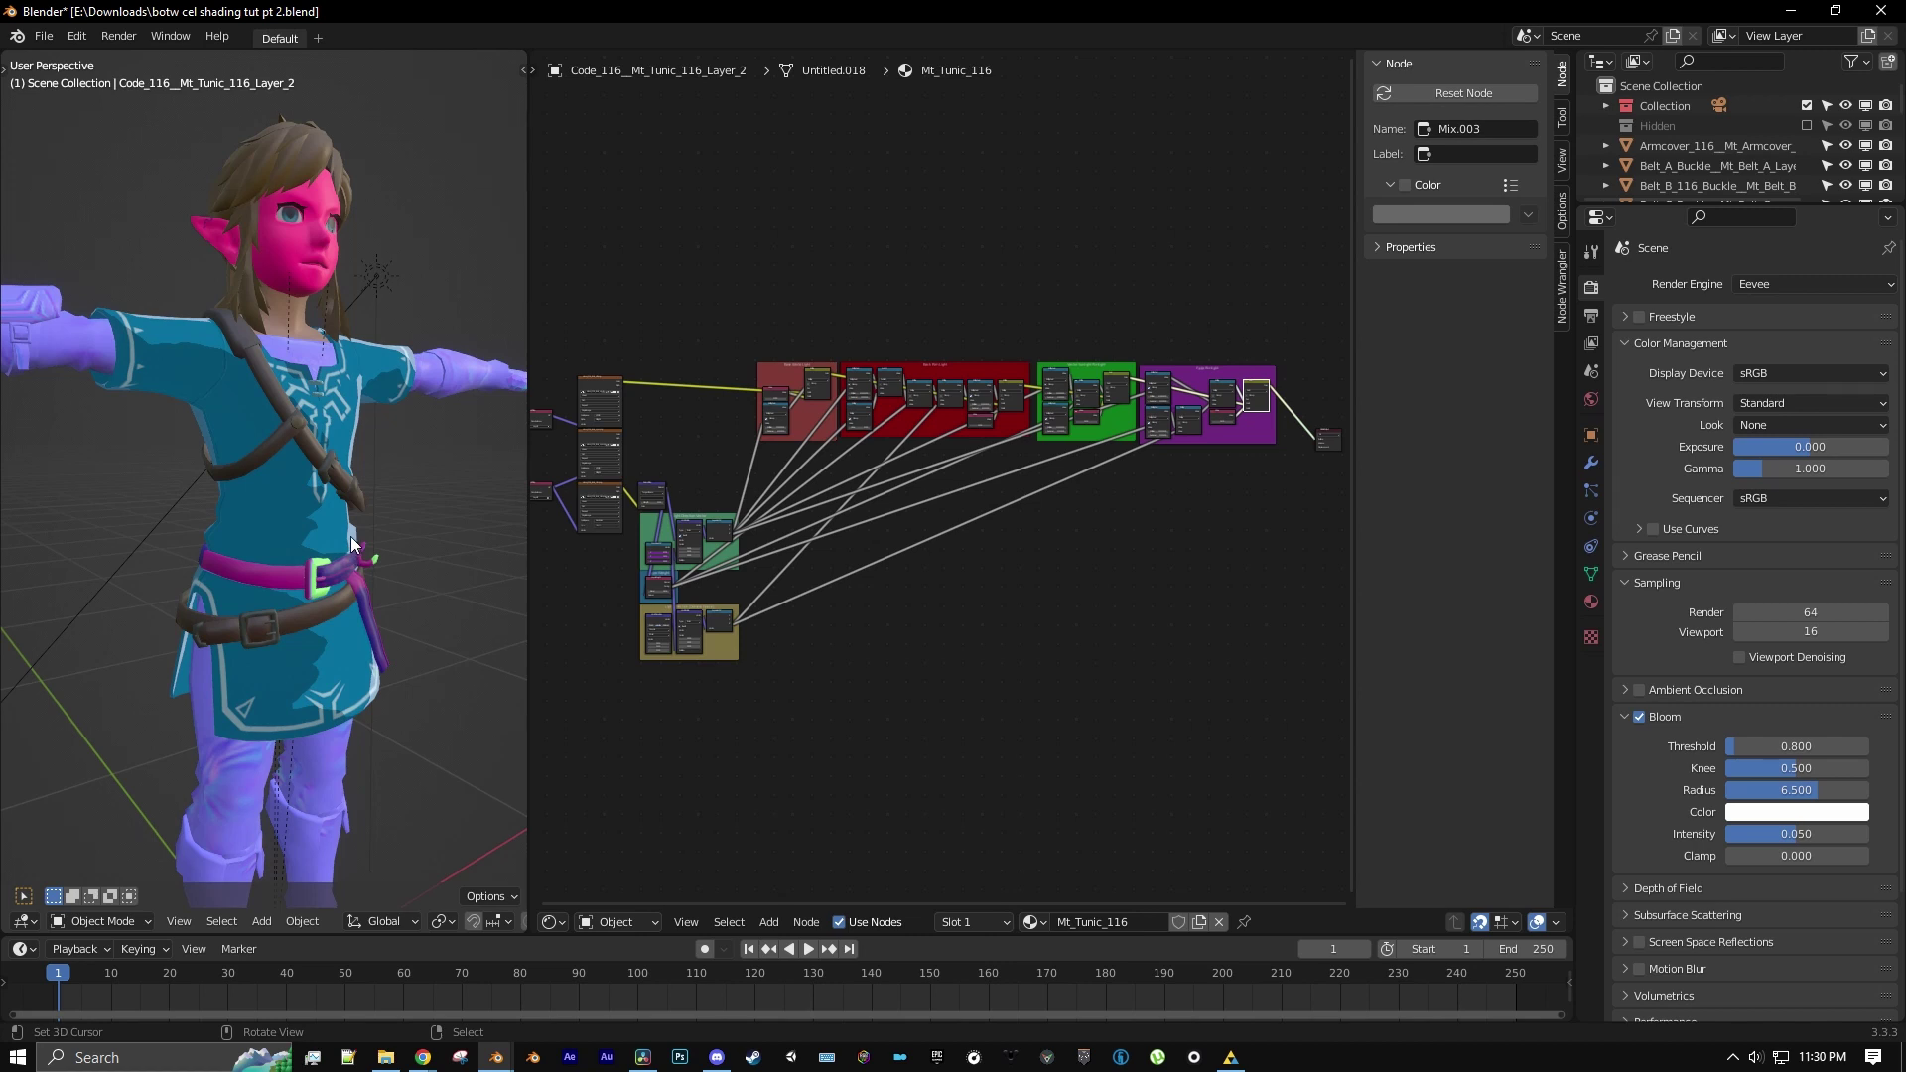